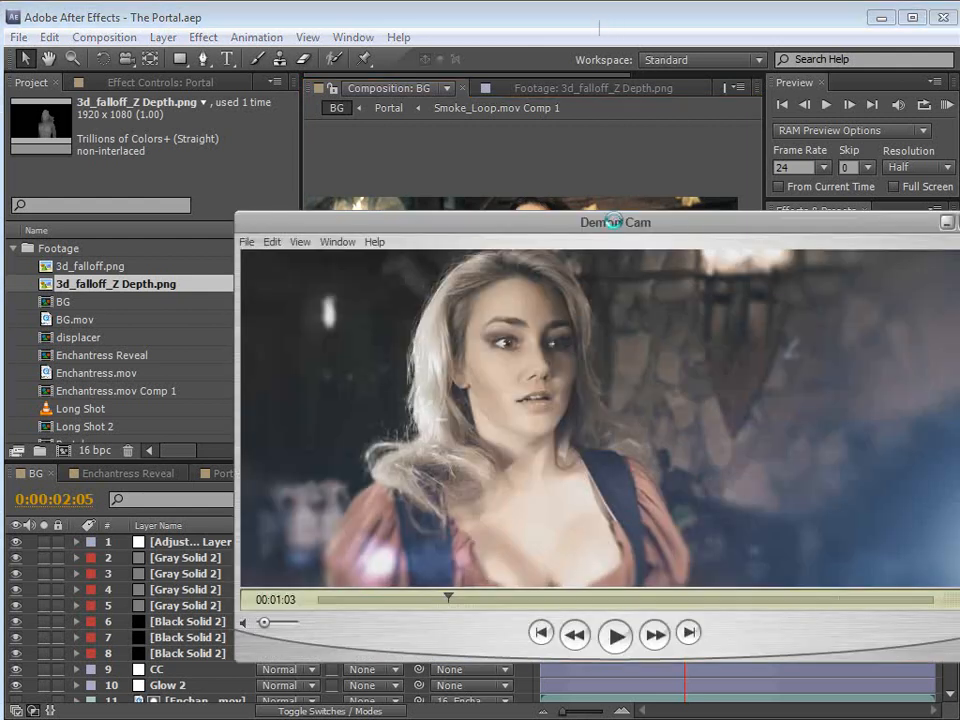
Step: Play a few seconds of the Demon Cam movie, pause it, and scrub back to the enchantress shot around 00:01:06
left_click_drag(621, 221, 543, 195)
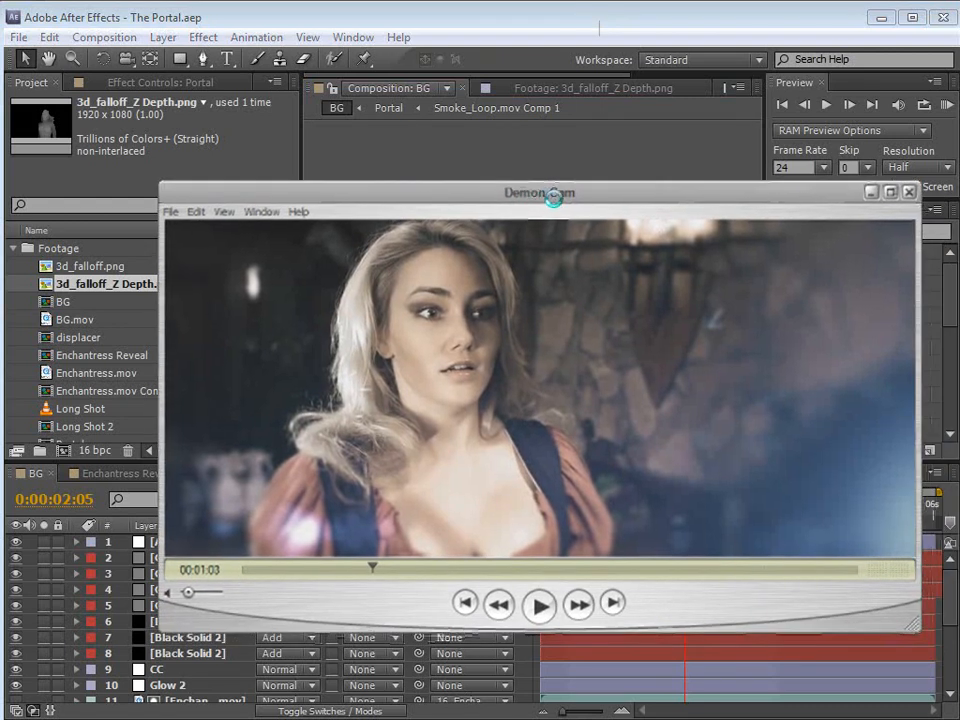
left_click(530, 608)
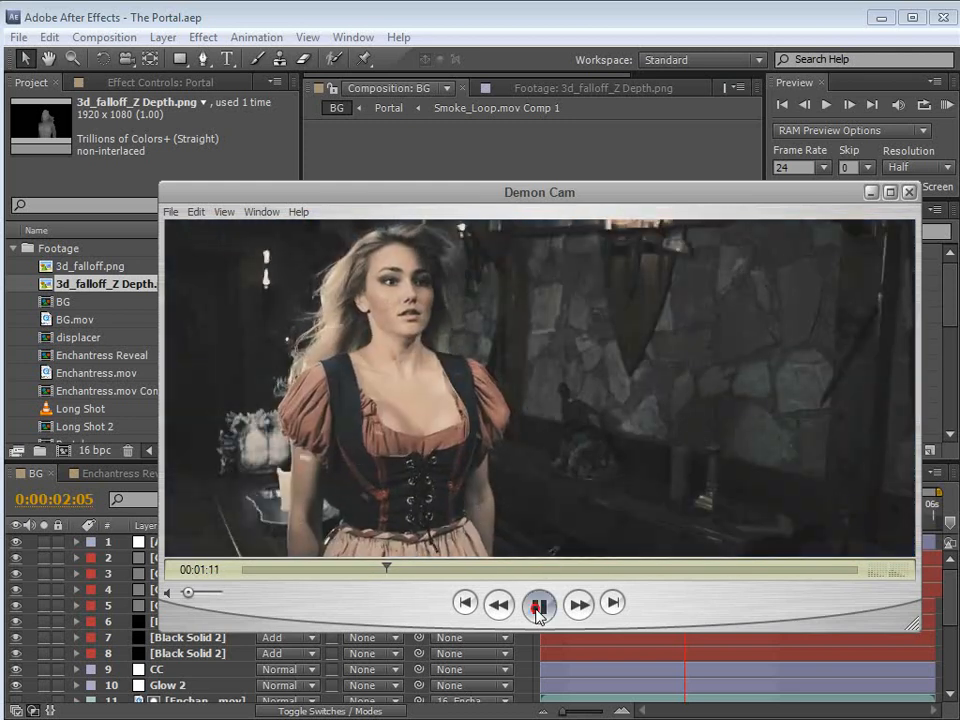
left_click(538, 606)
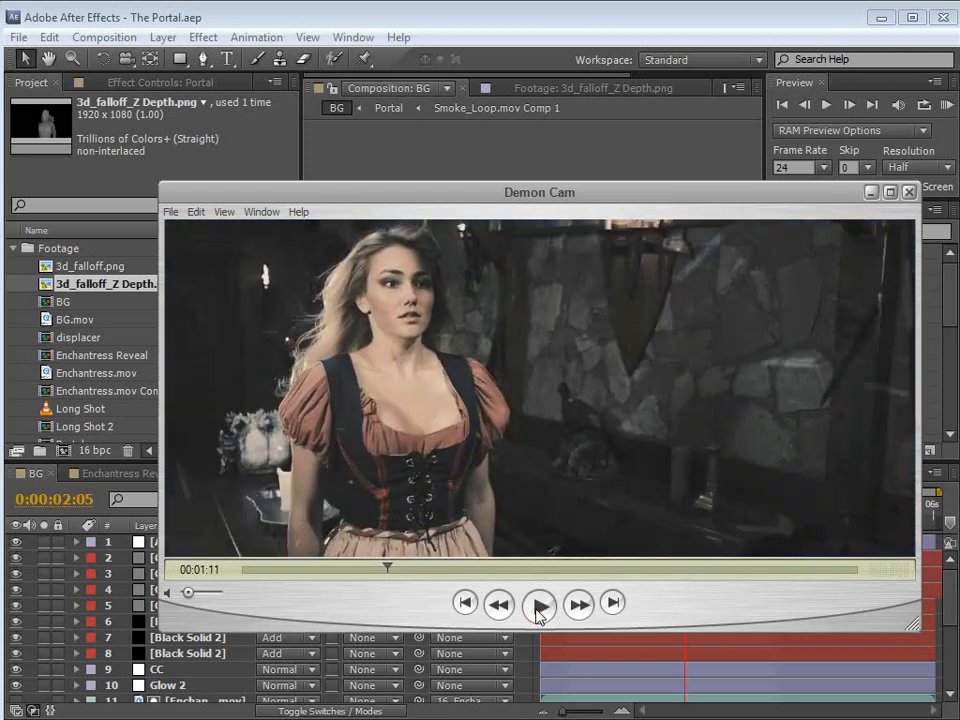
left_click_drag(386, 570, 380, 575)
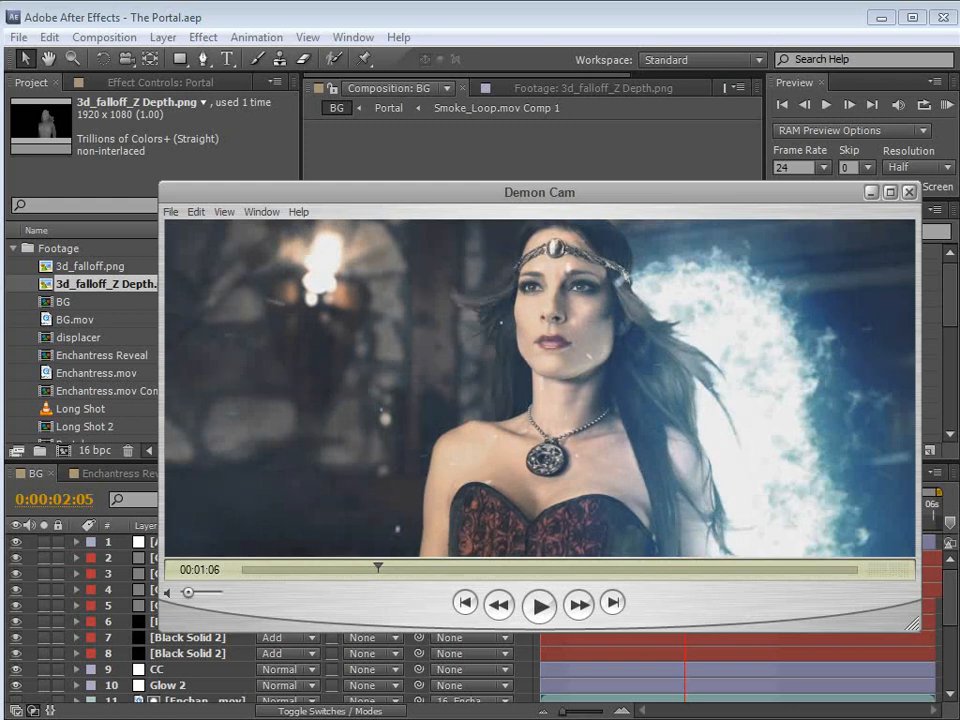
Step: Switch to the Real Time Demo V22 movie, play it from about 00:00:09 to 00:00:15, and scrub a little further
key("alt+Tab")
left_click_drag(602, 250, 586, 217)
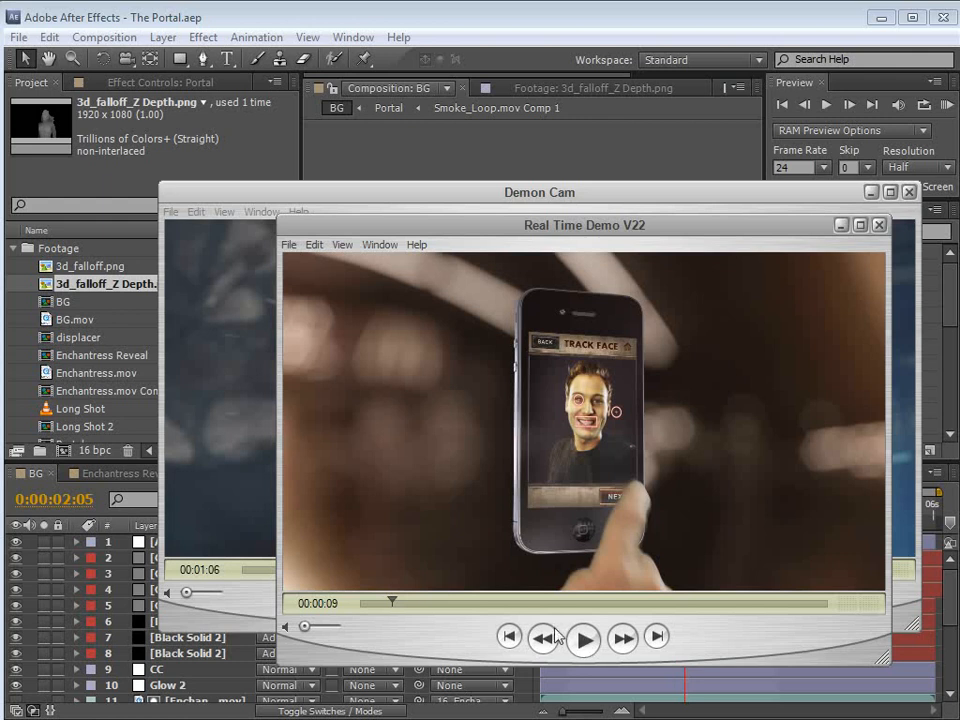
left_click(587, 641)
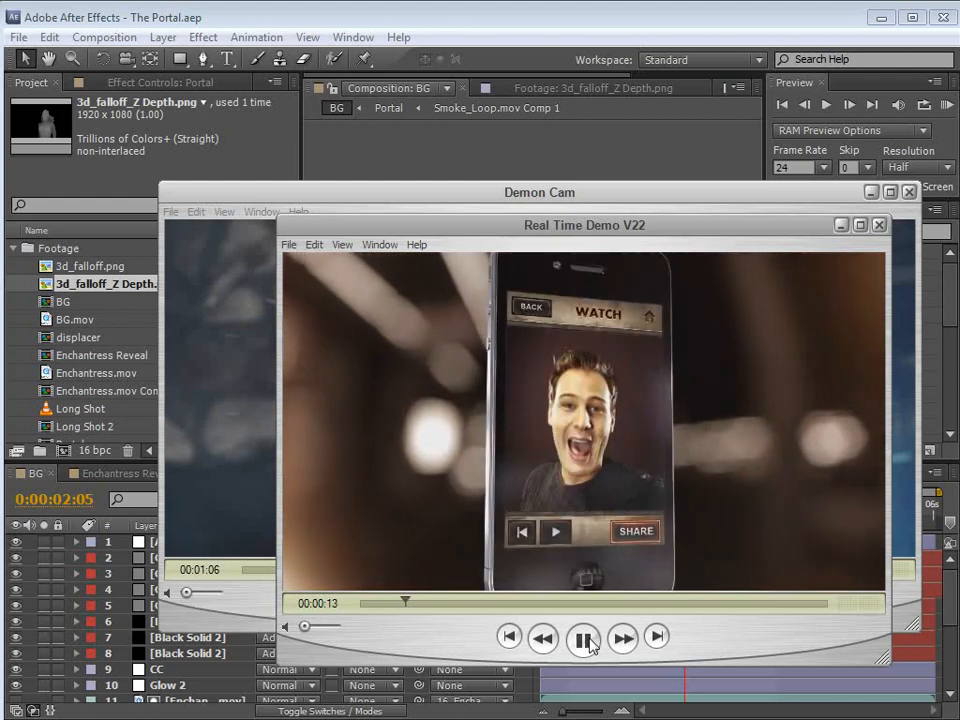
left_click(584, 640)
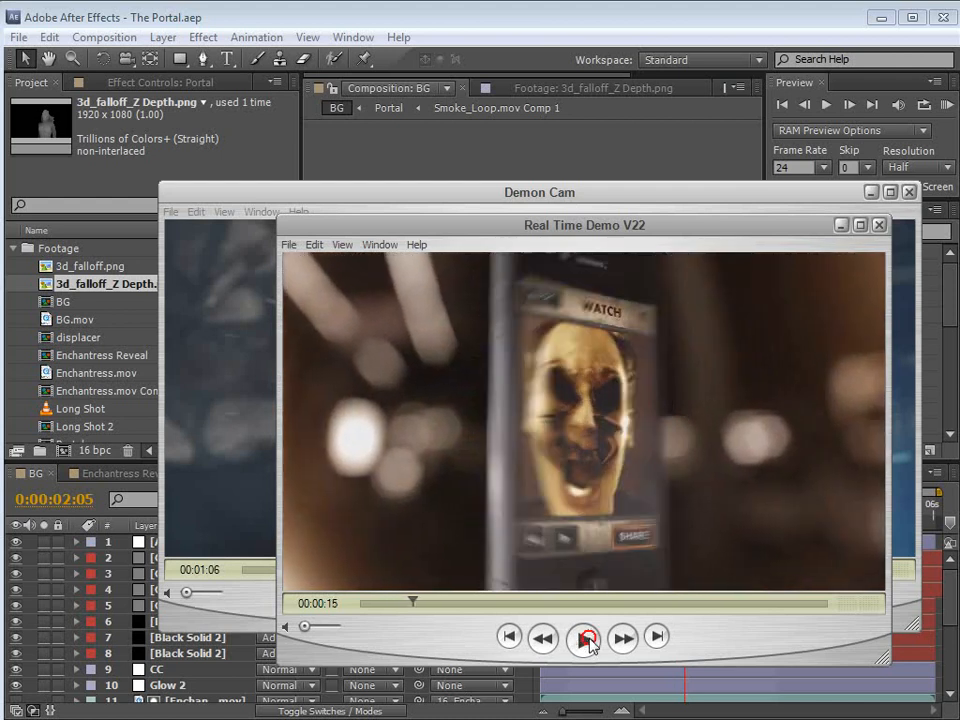
left_click_drag(412, 603, 419, 608)
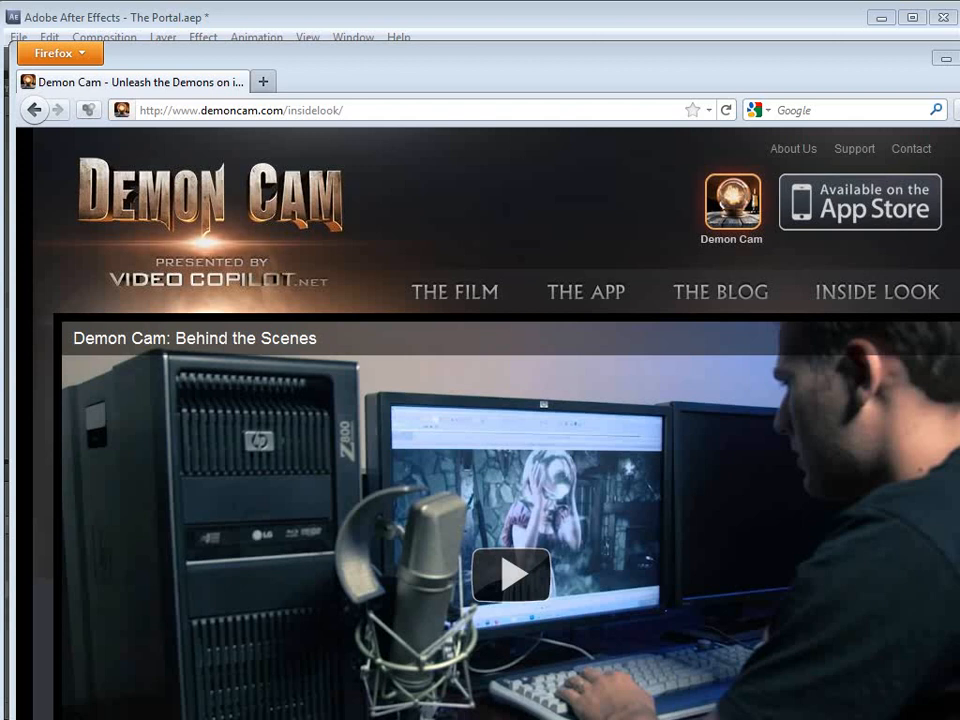
Step: Switch from the browser to the Demon Cam movie and scrub through its opening shots
key("alt+Tab")
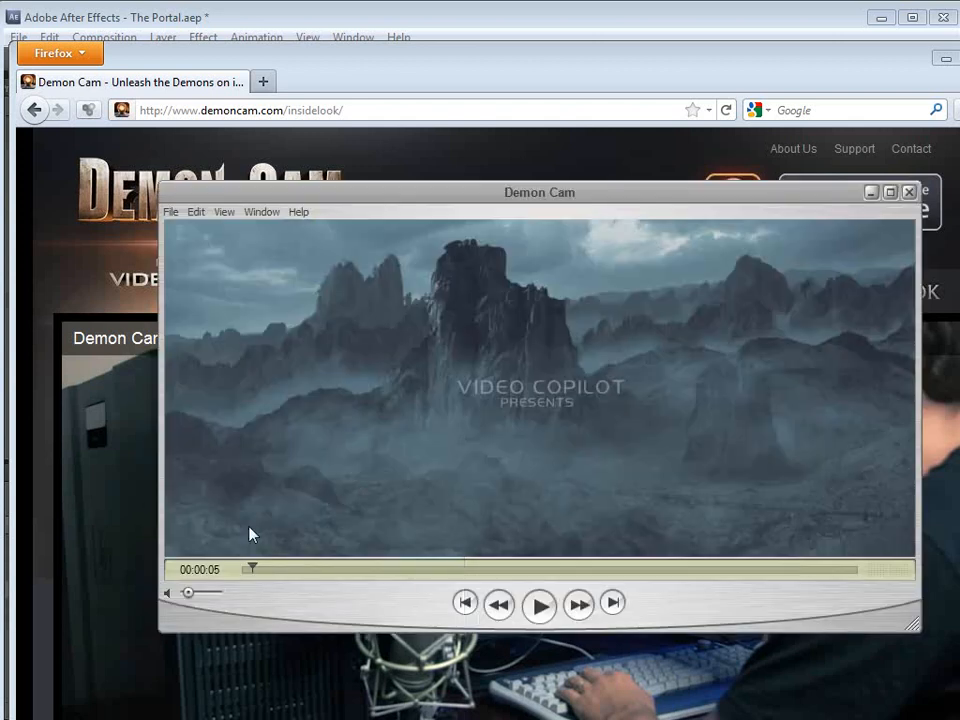
mouse_move(254, 569)
left_mouse_down()
mouse_move(283, 570)
mouse_move(273, 572)
left_mouse_up()
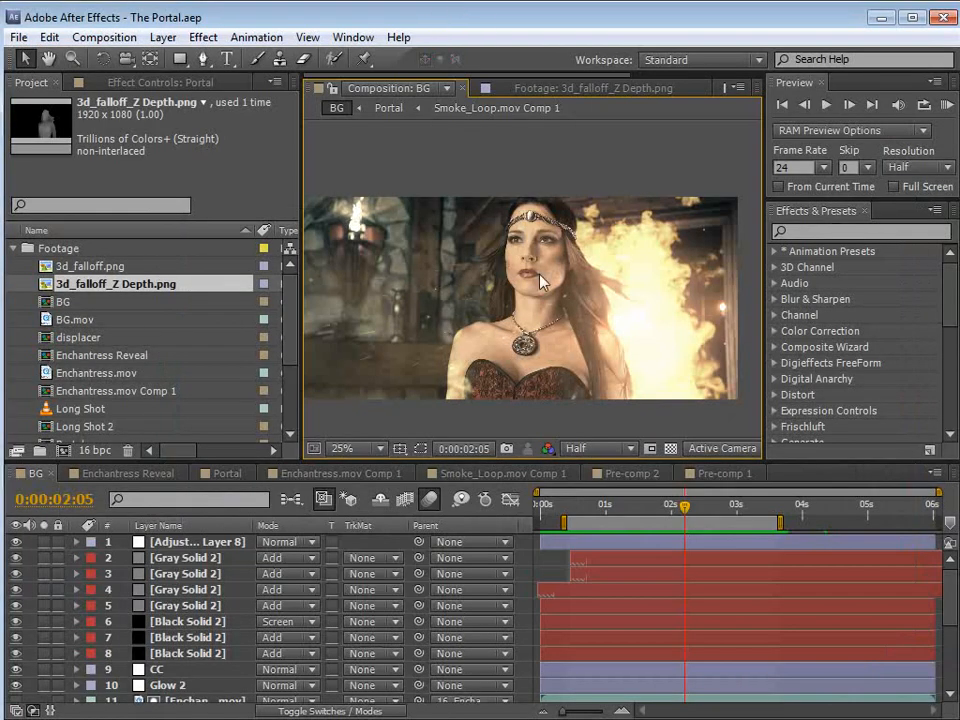
Step: Scrub the BG composition around 0:00:01:21 and open the Enchantress Reveal composition
mouse_move(657, 513)
left_mouse_down()
mouse_move(632, 513)
mouse_move(663, 513)
left_mouse_up()
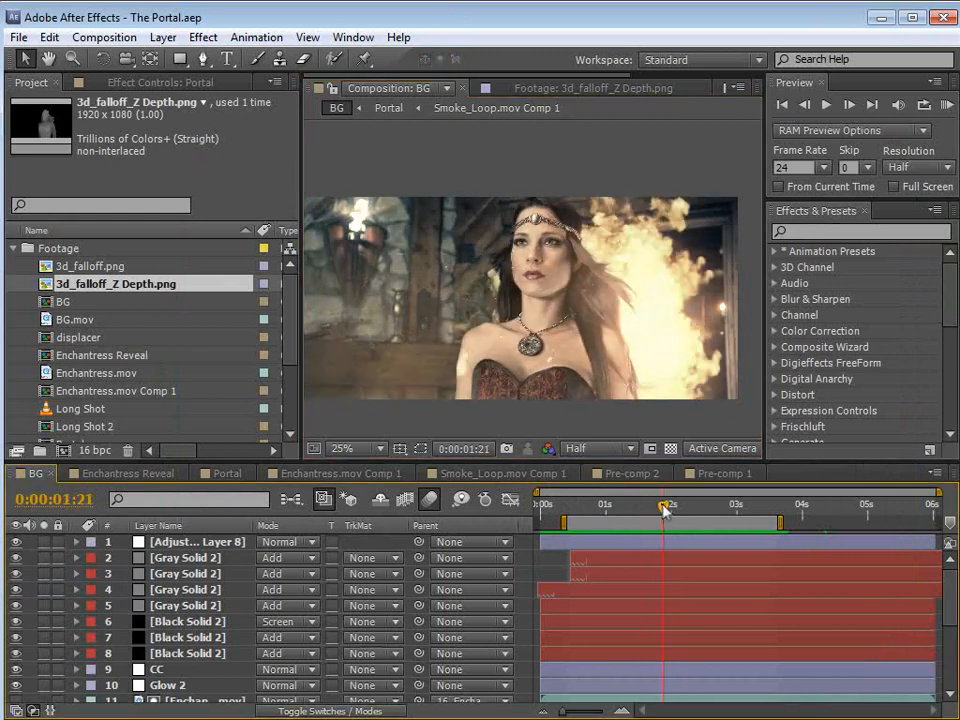
left_click(108, 474)
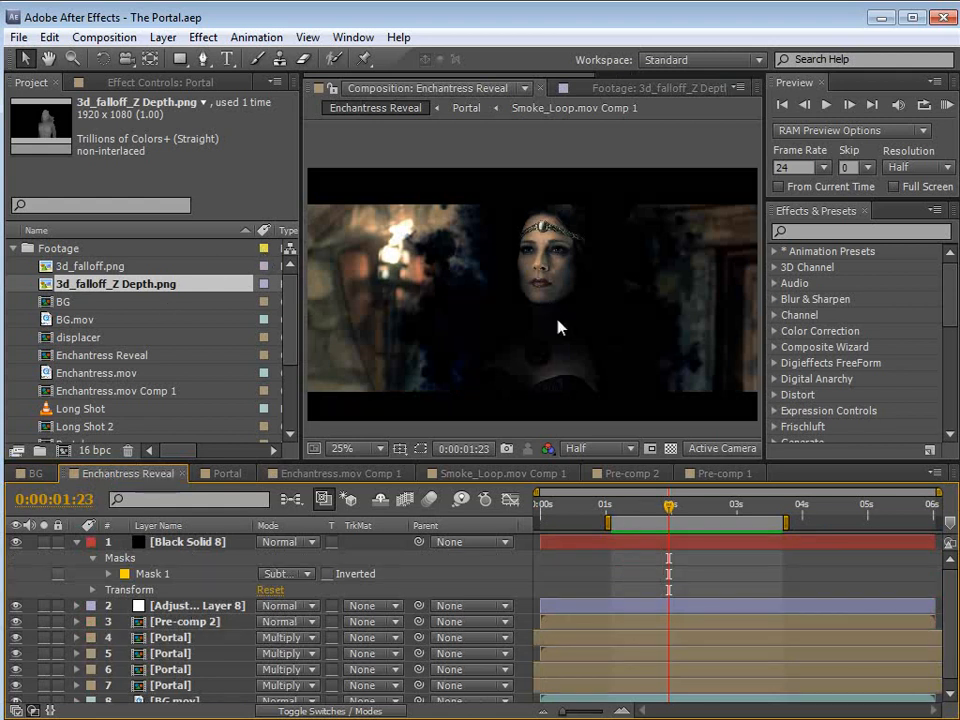
Step: Set the preview frame rate to 12 for Enchantress Reveal and scrub through the face reveal to about 0:00:01:22
left_click(795, 167)
type("12")
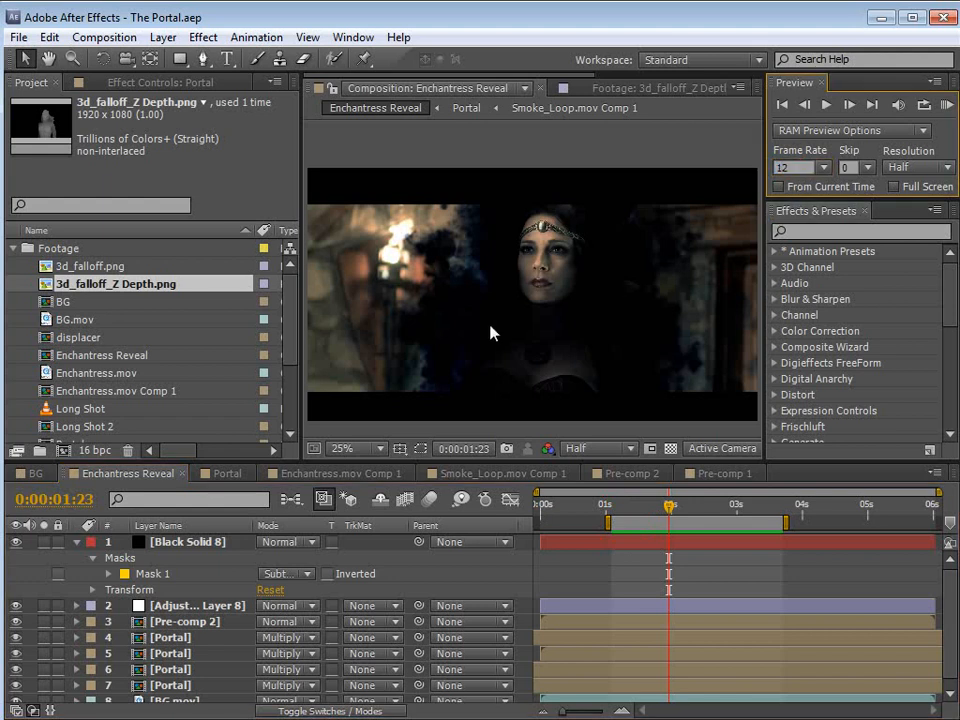
key("grave")
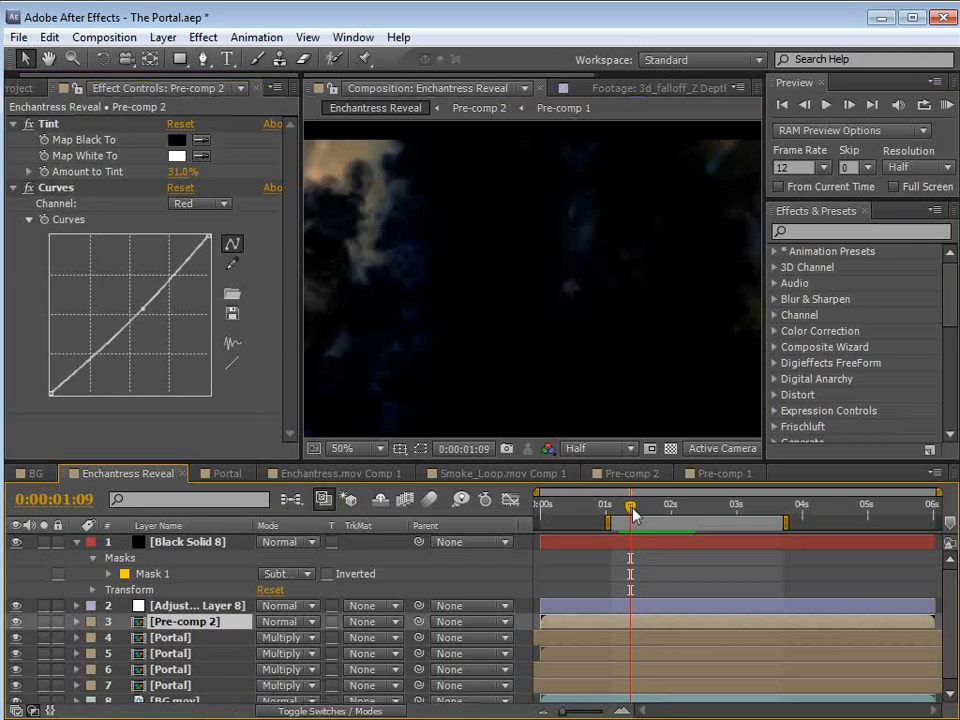
left_click_drag(632, 514, 669, 509)
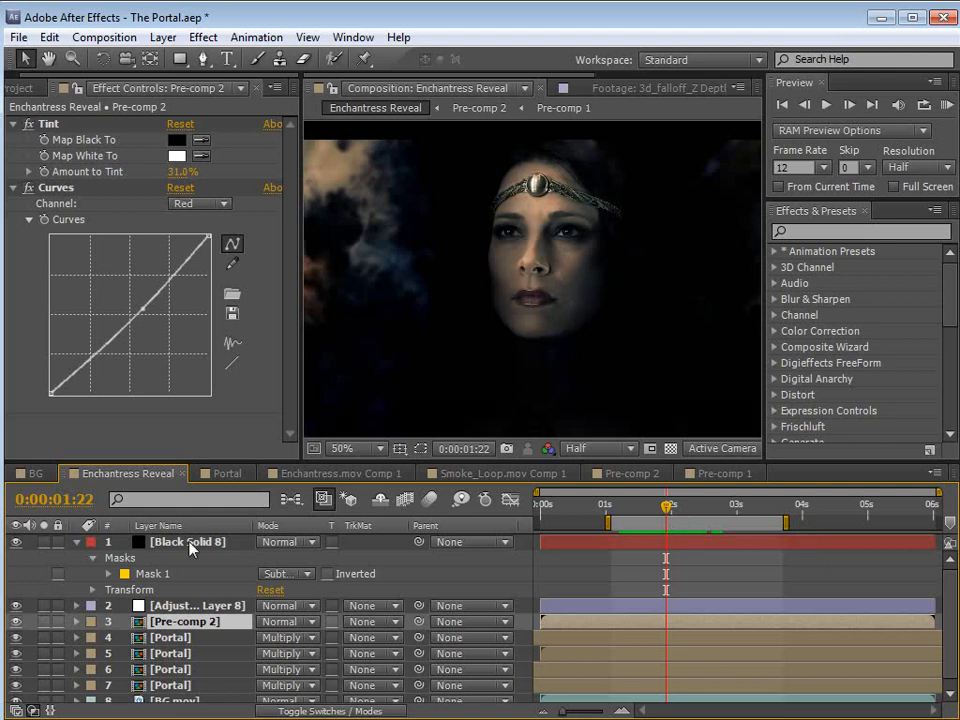
Step: Open Pre-comp 2 and inspect the Pre-comp 1 face matte by toggling its visibility and solo while scrubbing to about 0:00:01:17
double_click(204, 621)
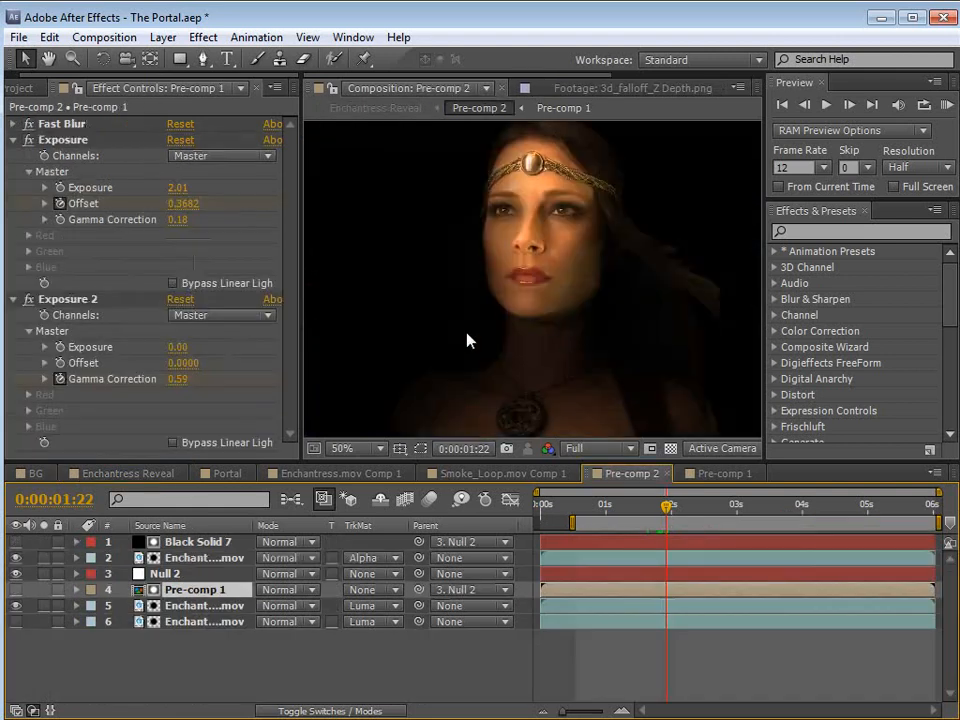
left_click(16, 589)
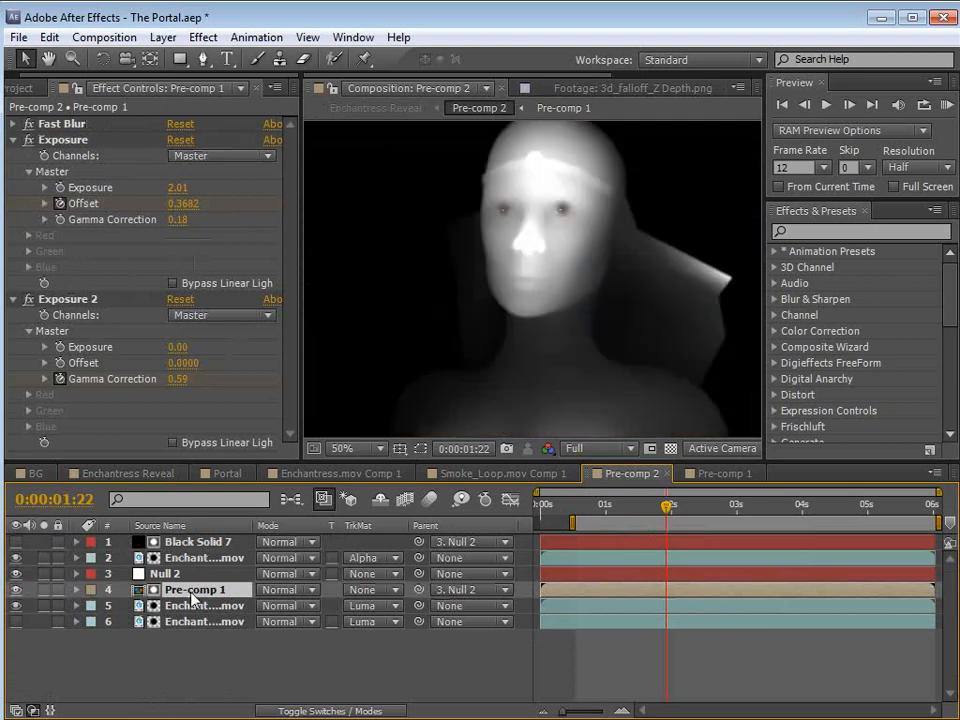
left_click(44, 589)
left_click_drag(667, 507, 693, 510)
left_click(44, 589)
left_click_drag(574, 508, 653, 551)
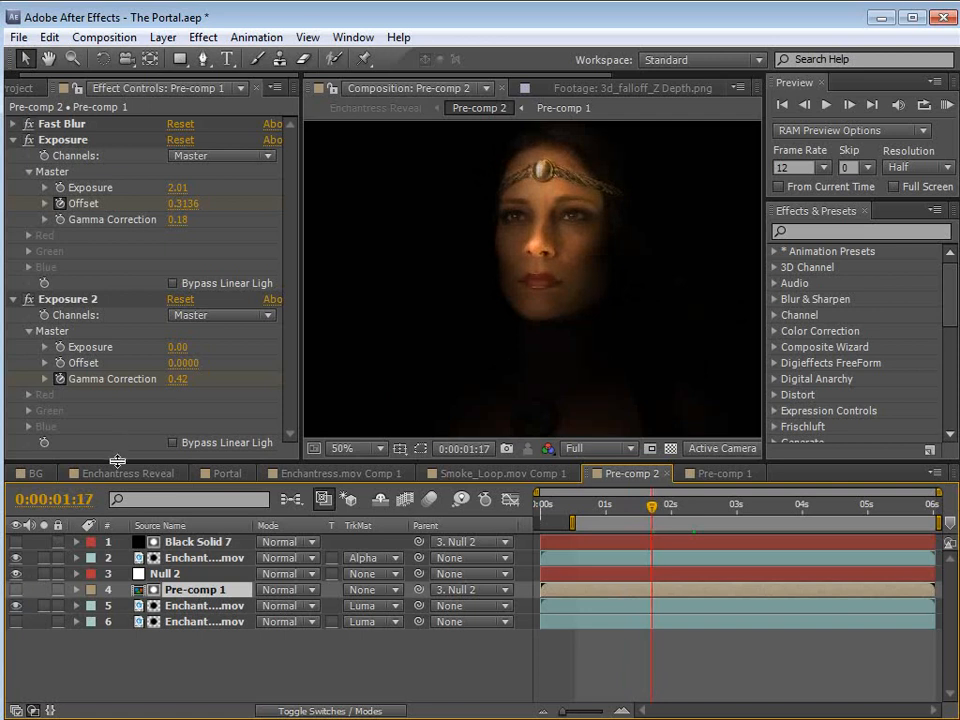
Step: Switch to Firefox and look through the Video Copilot tutorials page
key("alt+Tab")
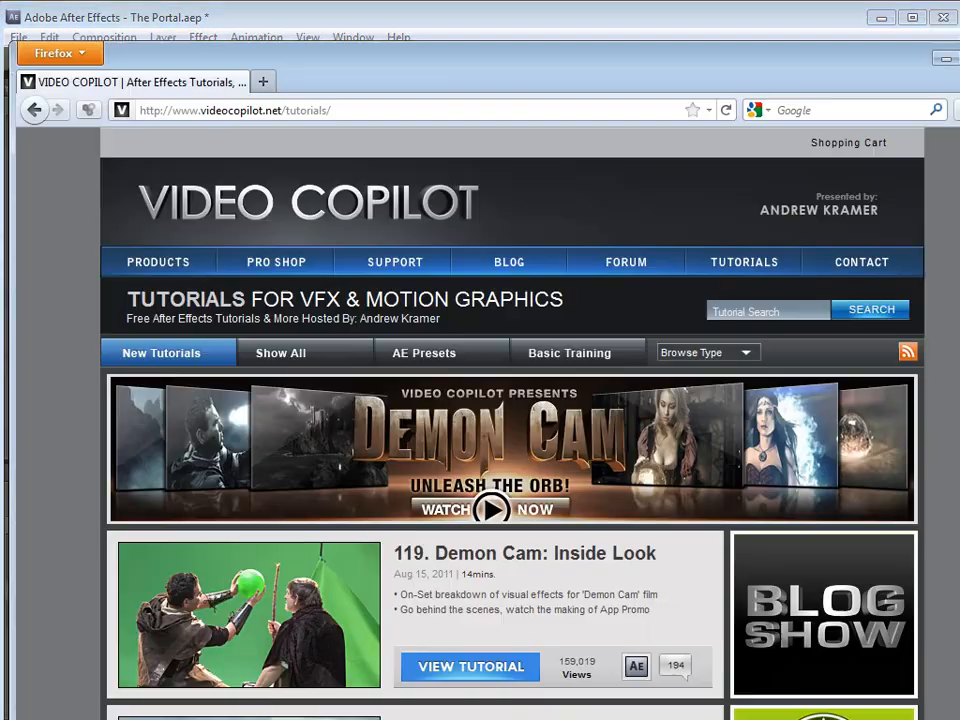
scroll(488, 424, "down", 4)
scroll(680, 422, "down", 2)
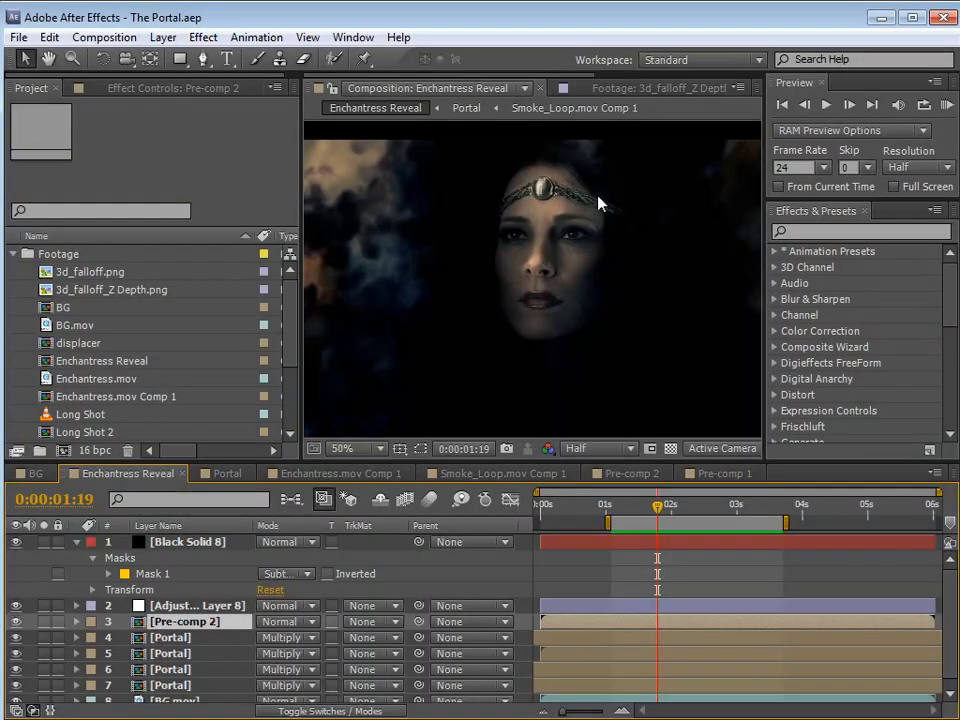
Step: Preview Enchantress Reveal at 12 frames per second, fitting the whole frame in view, and scrub to 0:00:02:08
scroll(562, 369, "down", 1)
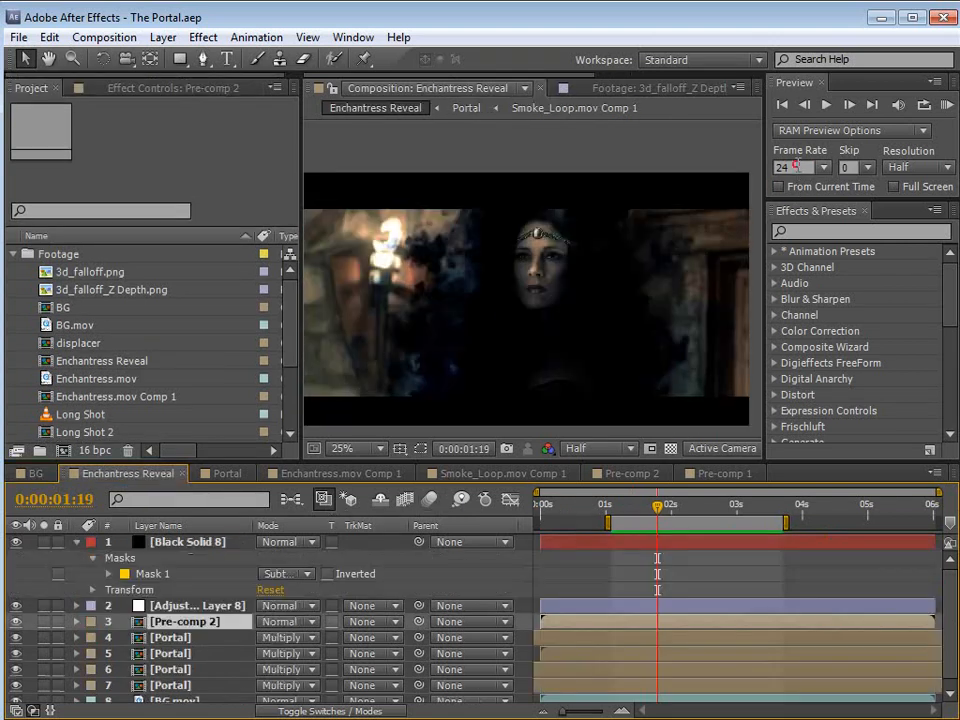
left_click_drag(796, 166, 731, 163)
type("12")
key("Return")
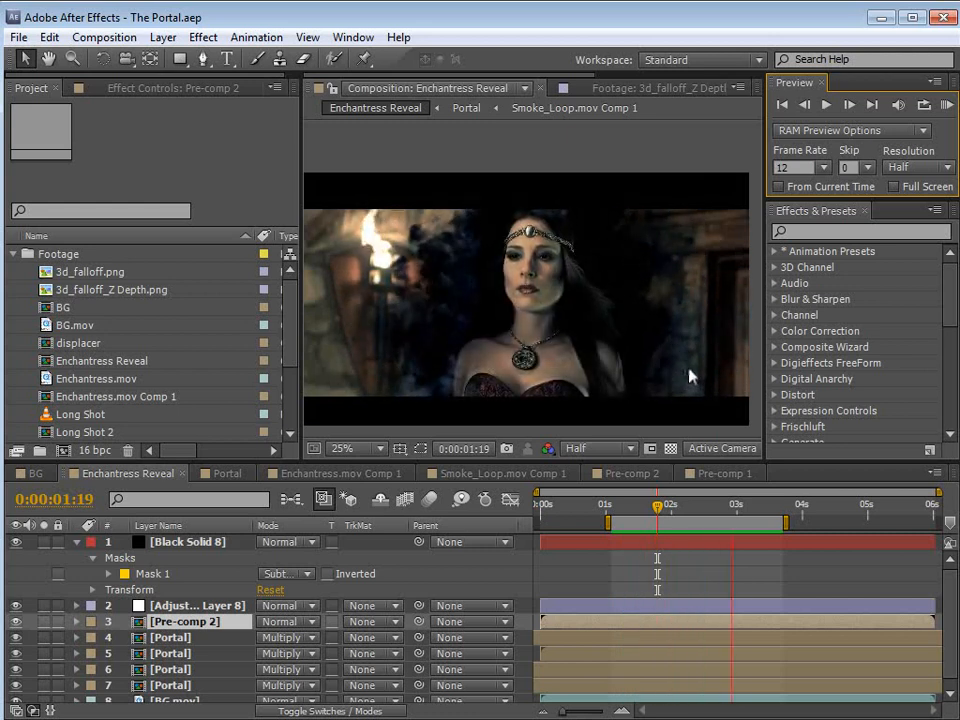
left_click_drag(668, 512, 697, 522)
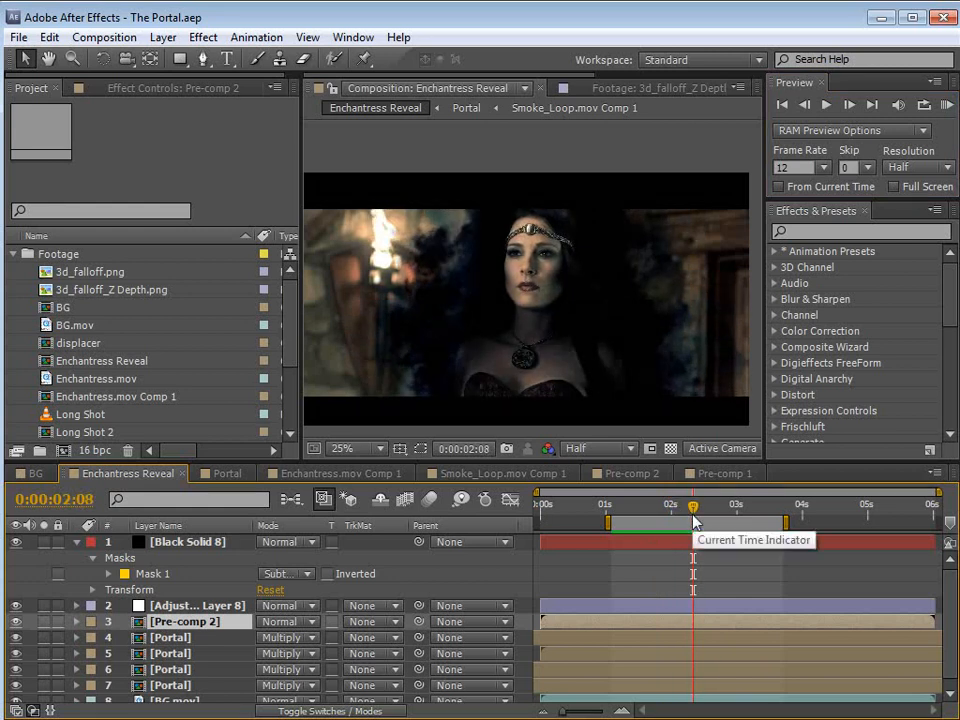
Step: Create a new composition from the BG.mov footage and scrub through it to 0:00:04:11
left_click(30, 474)
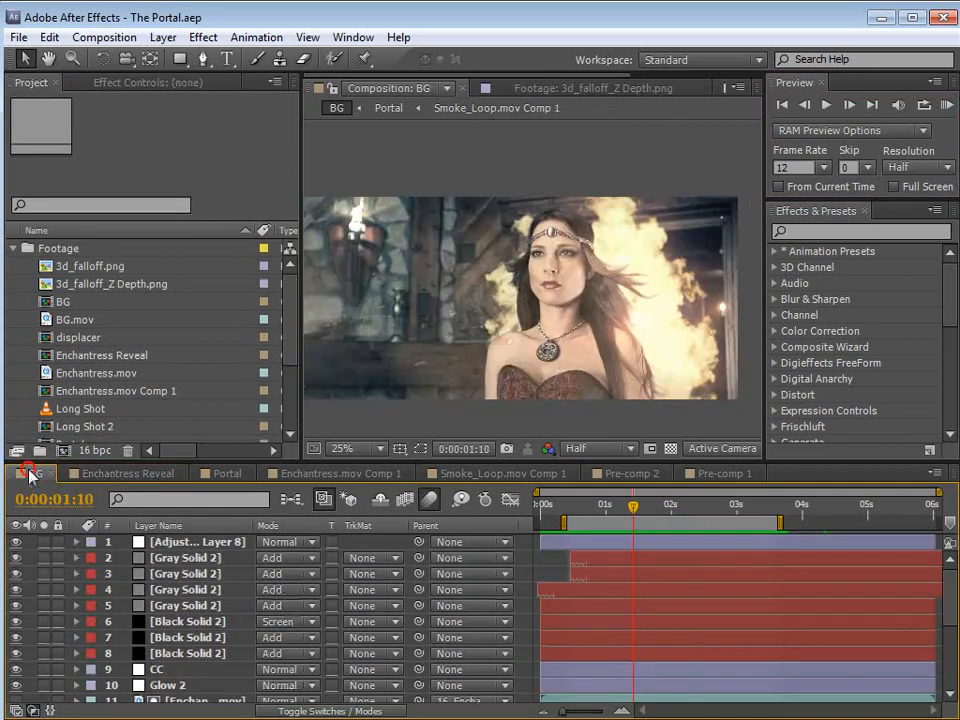
left_click(78, 320)
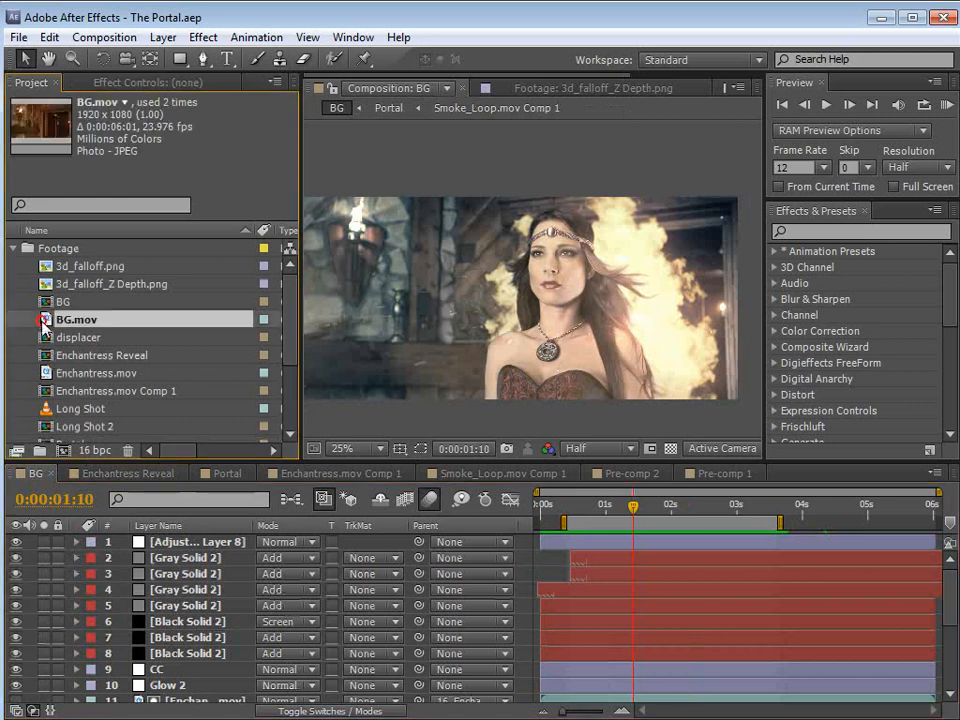
left_click_drag(46, 320, 72, 453)
left_click(562, 518)
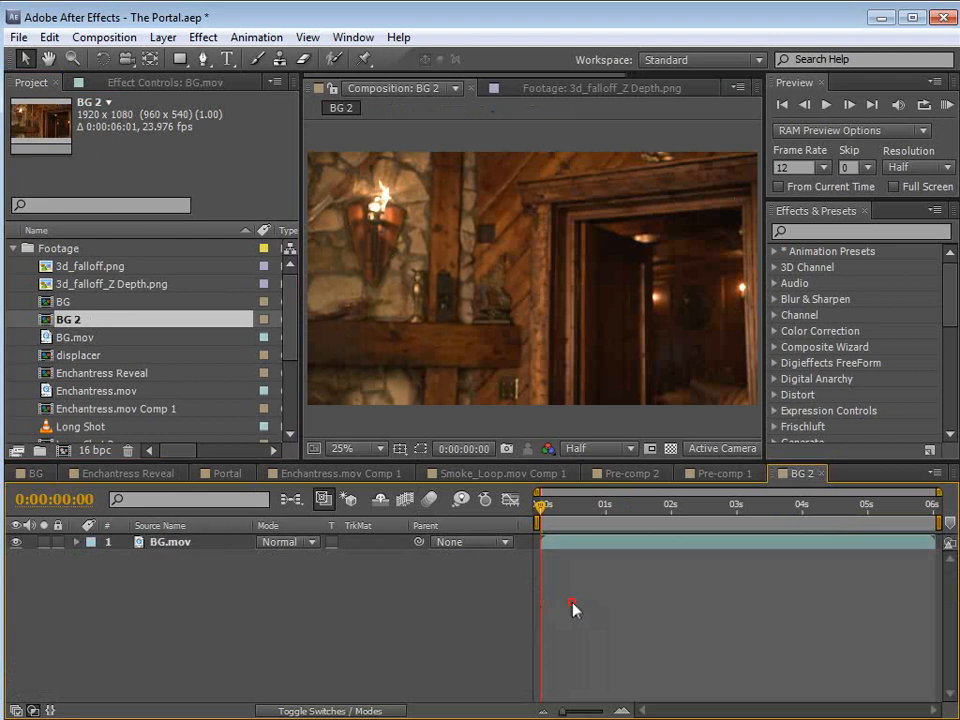
left_click_drag(562, 525, 834, 574)
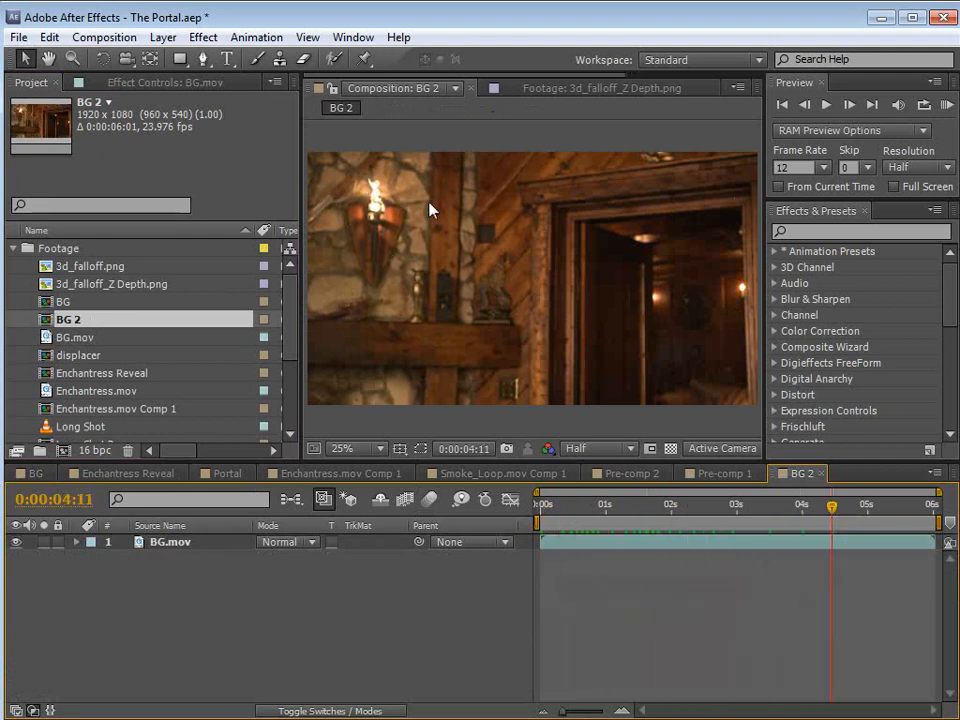
Step: Add Enchantress.mov above BG.mov in the BG 2 composition and scrub to 0:00:02:04
left_click(47, 393)
left_click_drag(47, 393, 146, 544)
left_click_drag(707, 508, 681, 508)
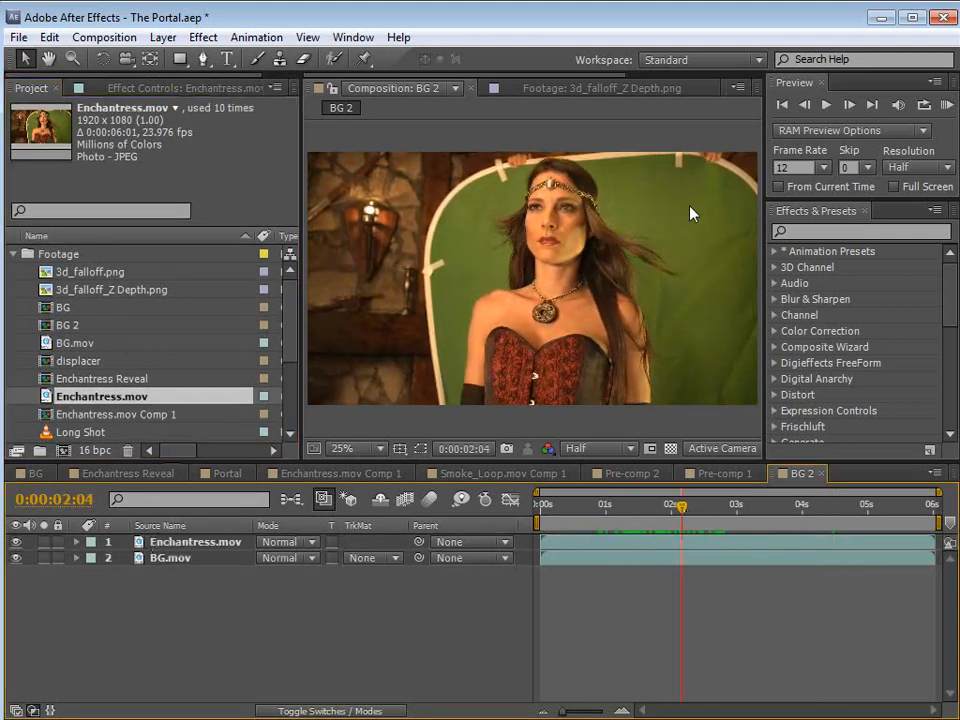
Step: Hide the Enchantress.mov layer and scrub the bare background plate back to 0:00:01:01
left_click(15, 541)
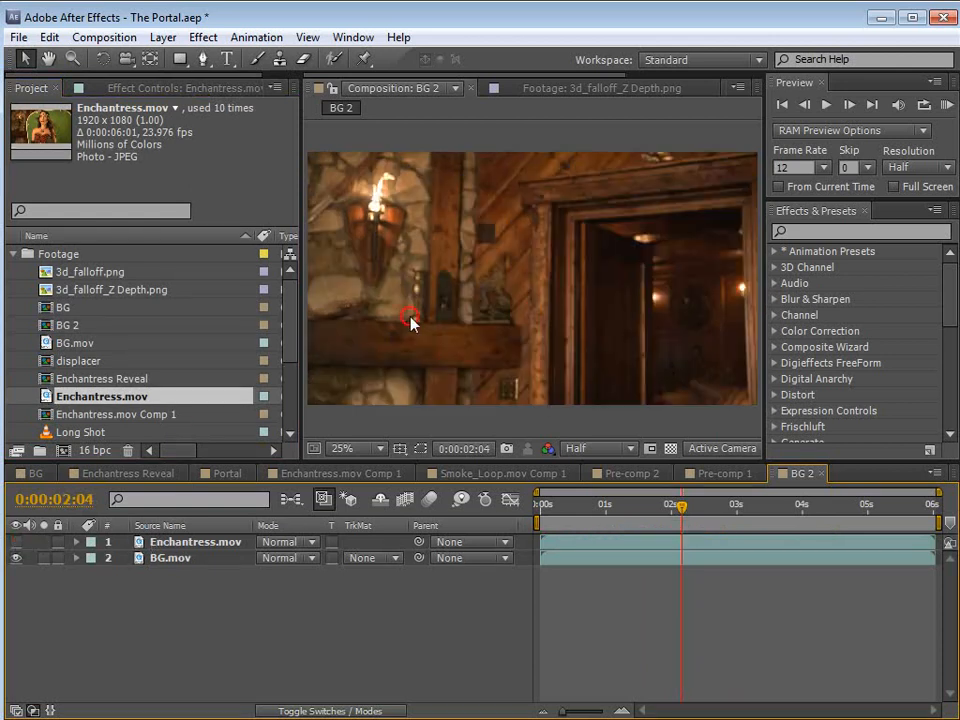
left_click(655, 509)
left_click_drag(652, 514, 609, 508)
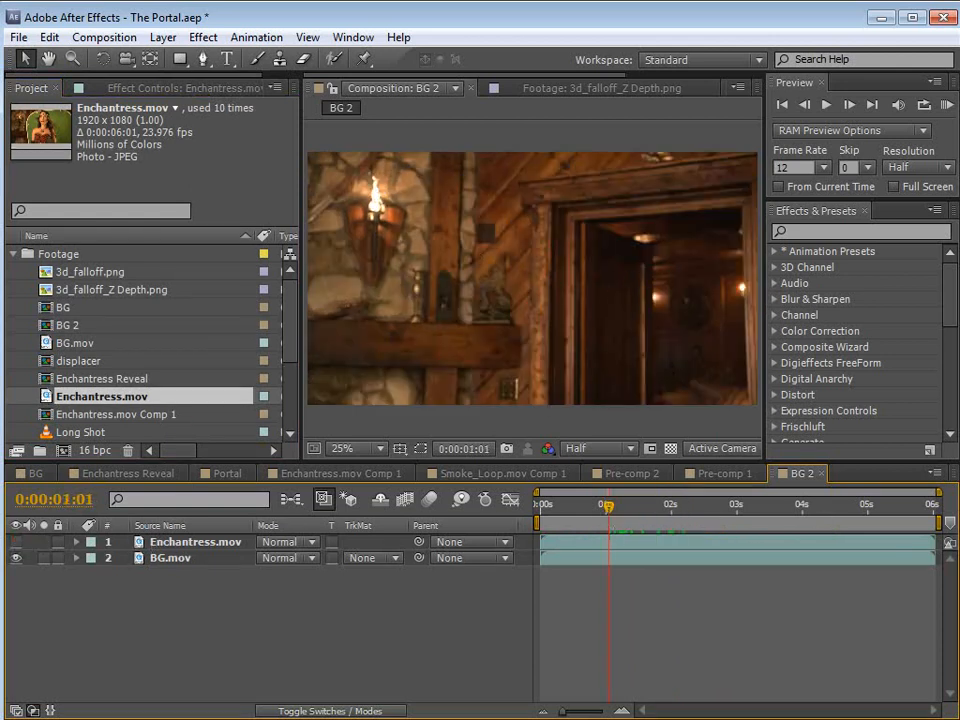
Step: View the on-set footage in the Sequence 01_8 movie, shift its window aside, and return to After Effects
key("alt+Tab")
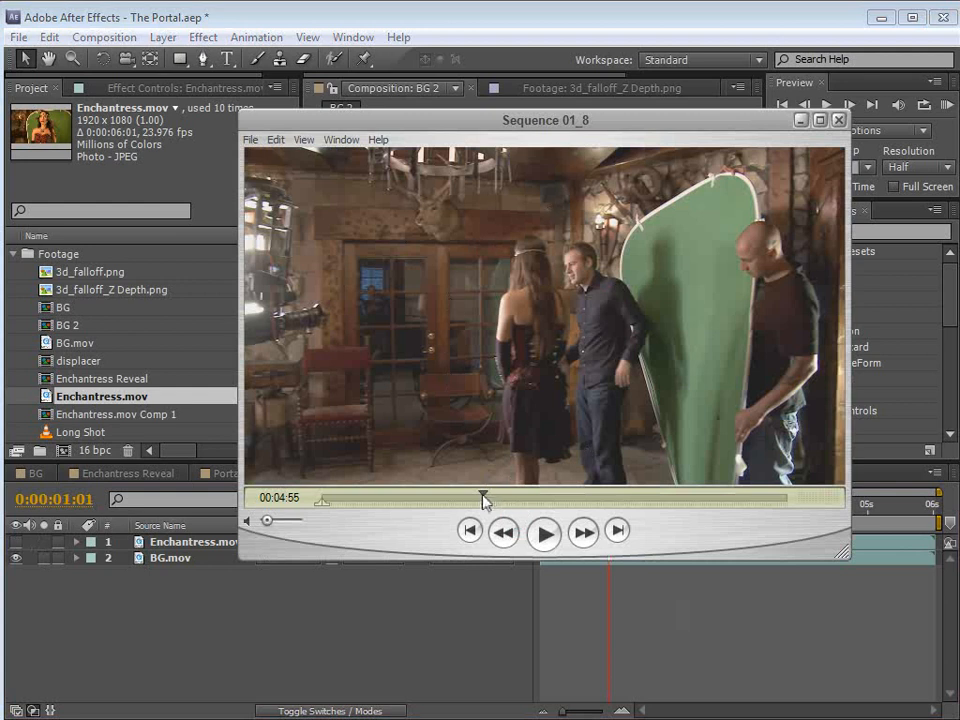
left_click_drag(520, 137, 496, 136)
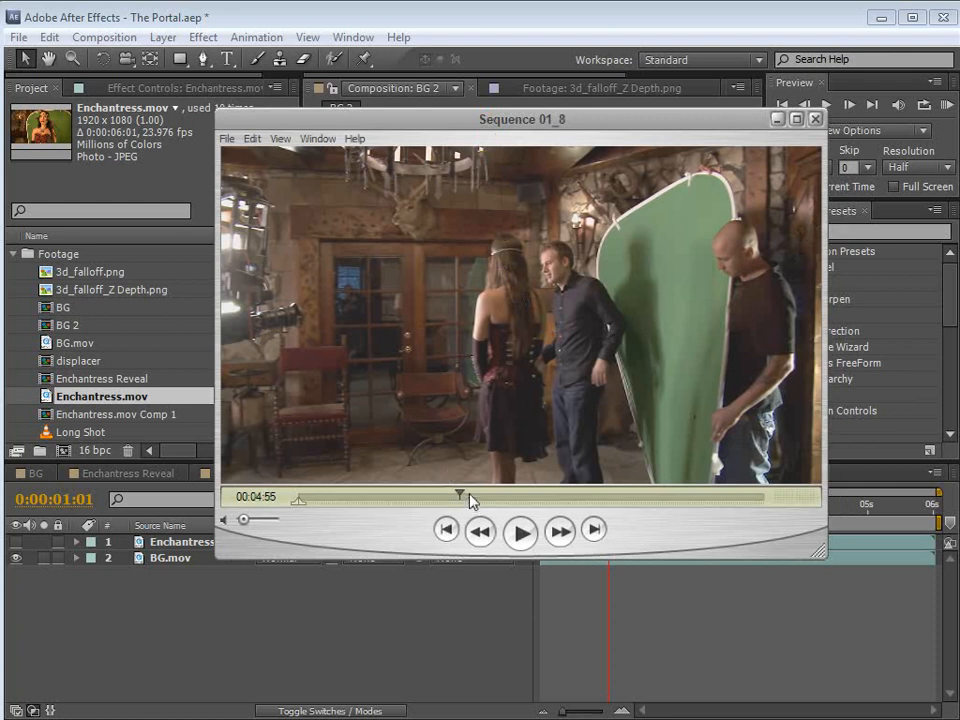
left_click(425, 18)
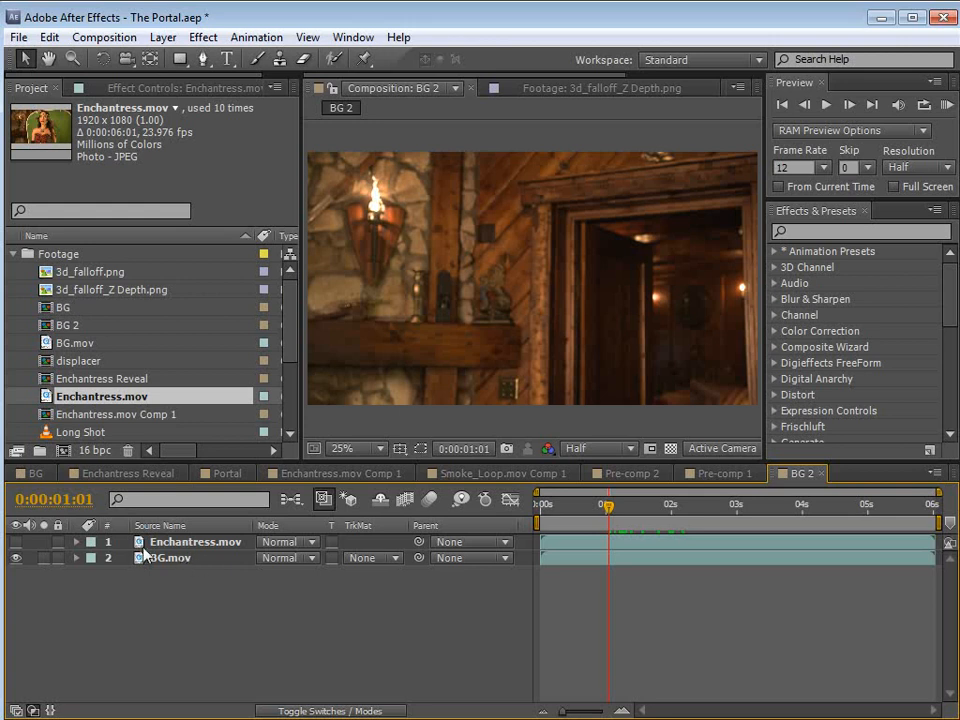
Step: Show the Enchantress.mov layer again and restore the maximized composition view to its normal size
left_click(15, 542)
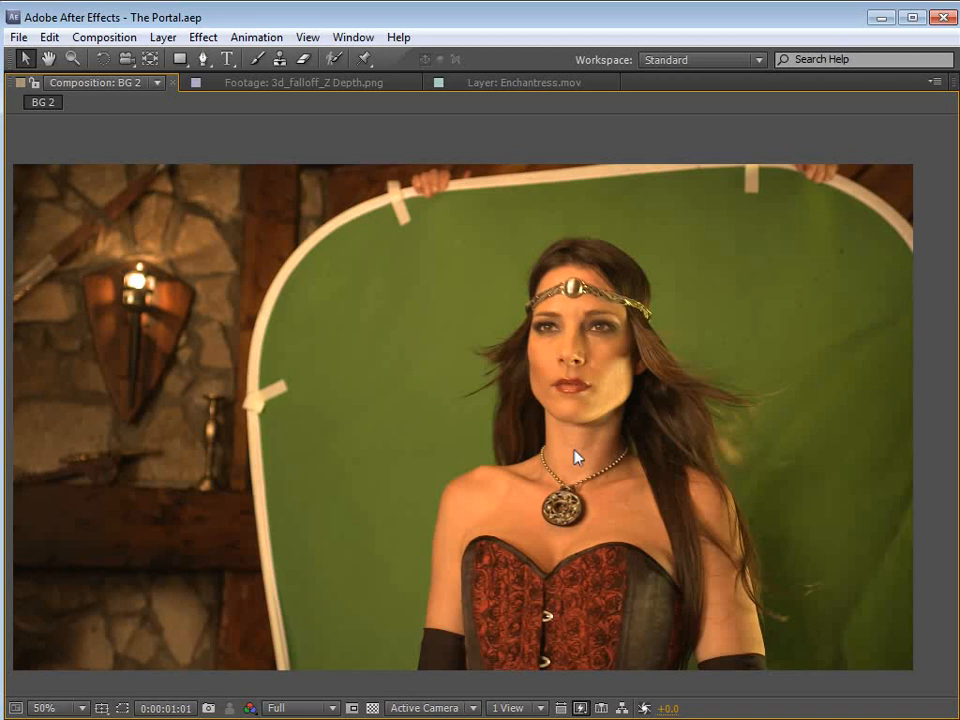
key("grave")
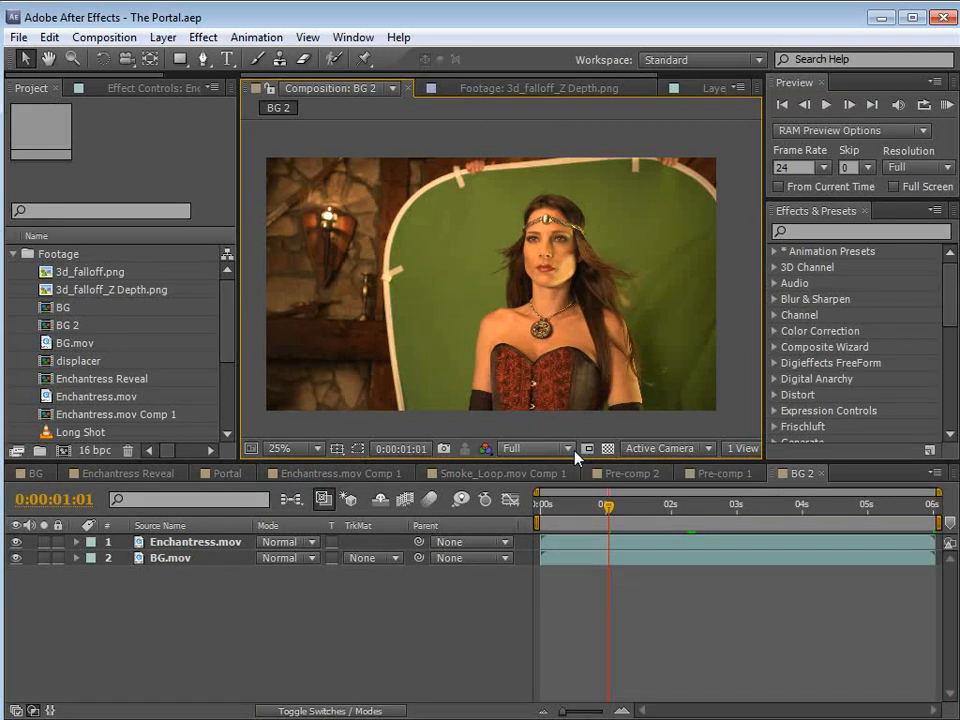
Step: Duplicate the Enchantress.mov layer in the BG 2 composition
left_click(194, 542)
key("Return")
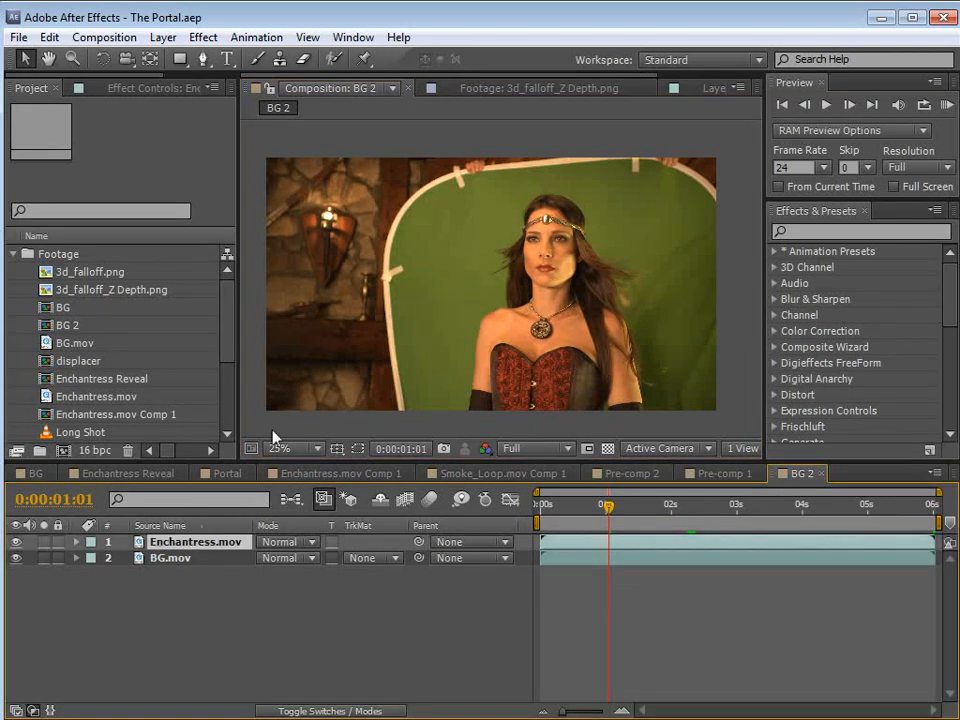
left_click(48, 38)
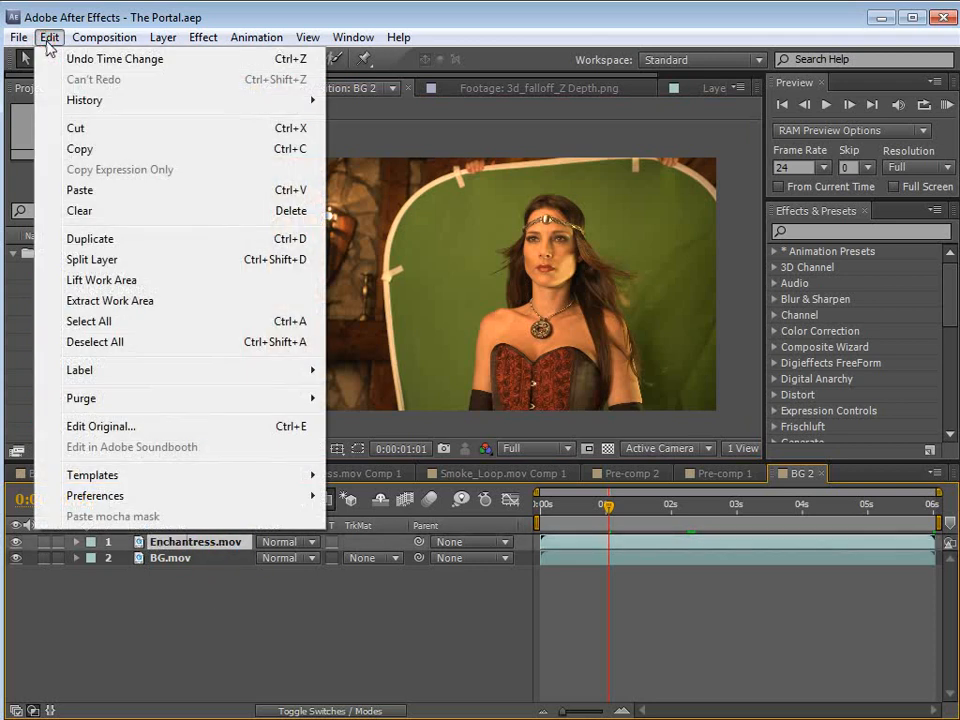
left_click(101, 238)
Step: Pre-compose the upper Enchantress.mov copy as Enchantress.mov Comp 2, leaving all attributes in BG 2
left_click(162, 37)
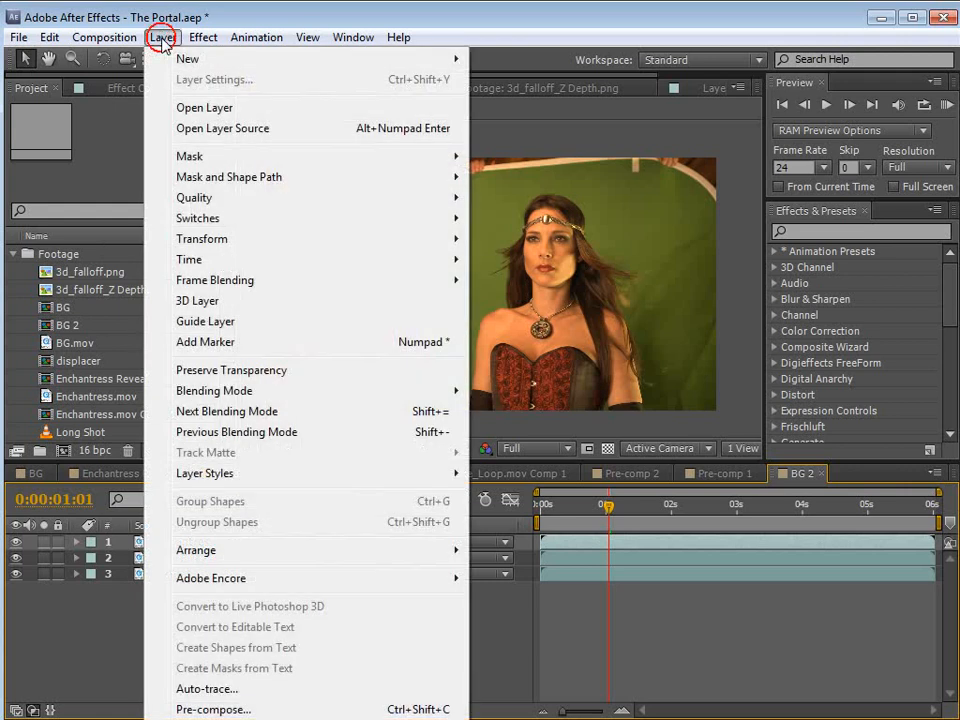
left_click(214, 709)
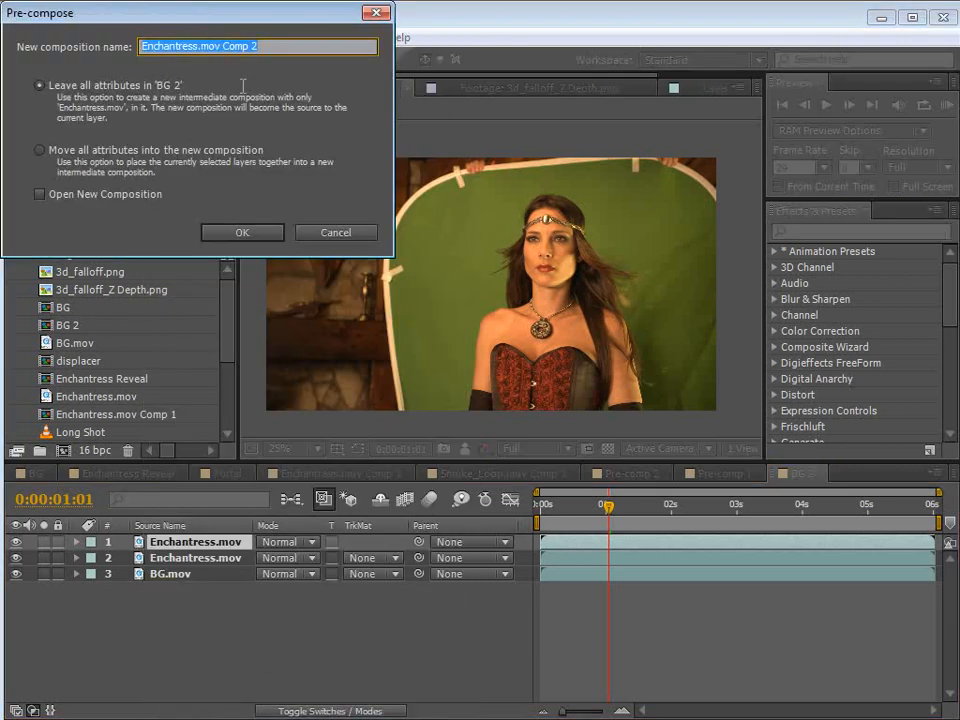
left_click(39, 85)
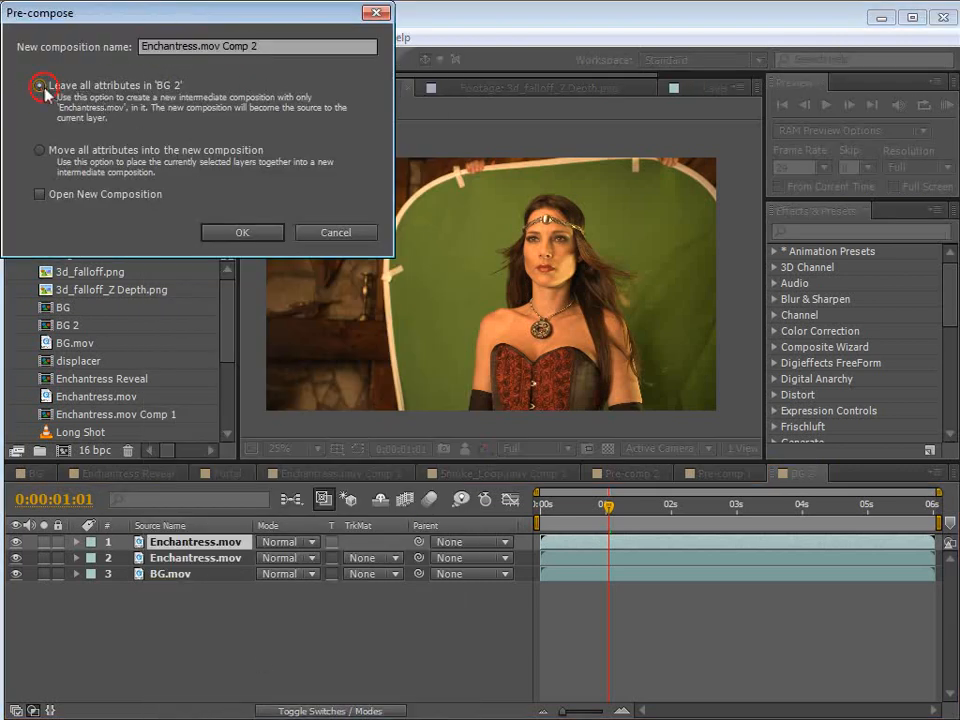
left_click(245, 236)
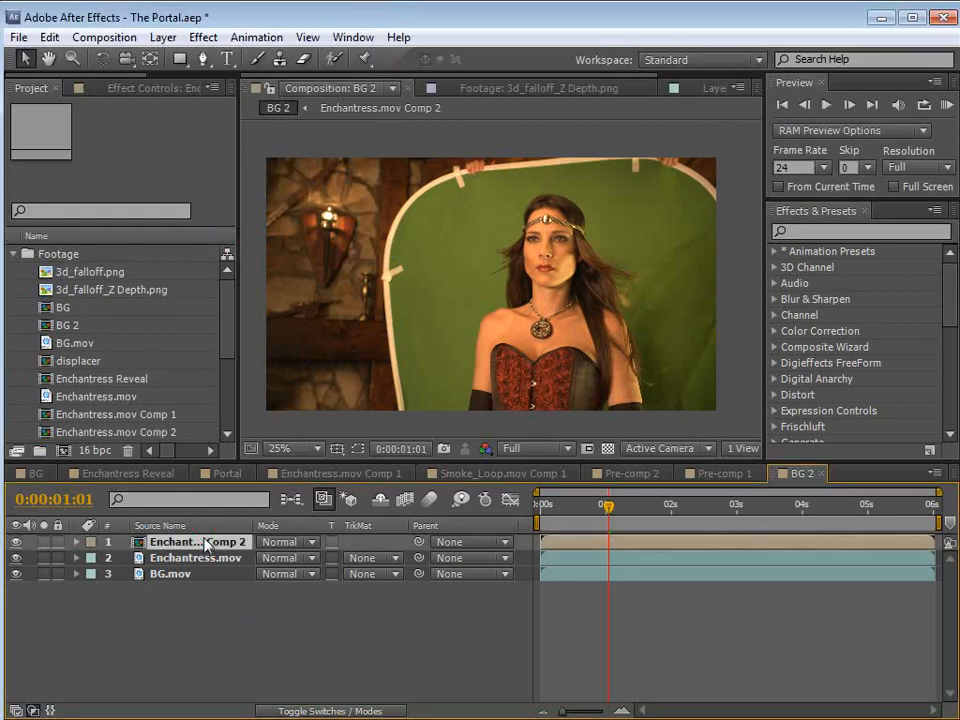
Step: Apply Keylight (1.2) to the Enchantress.mov Comp 2 layer and sample the green backdrop beside her face as the Screen Colour
left_click(203, 37)
mouse_move(251, 376)
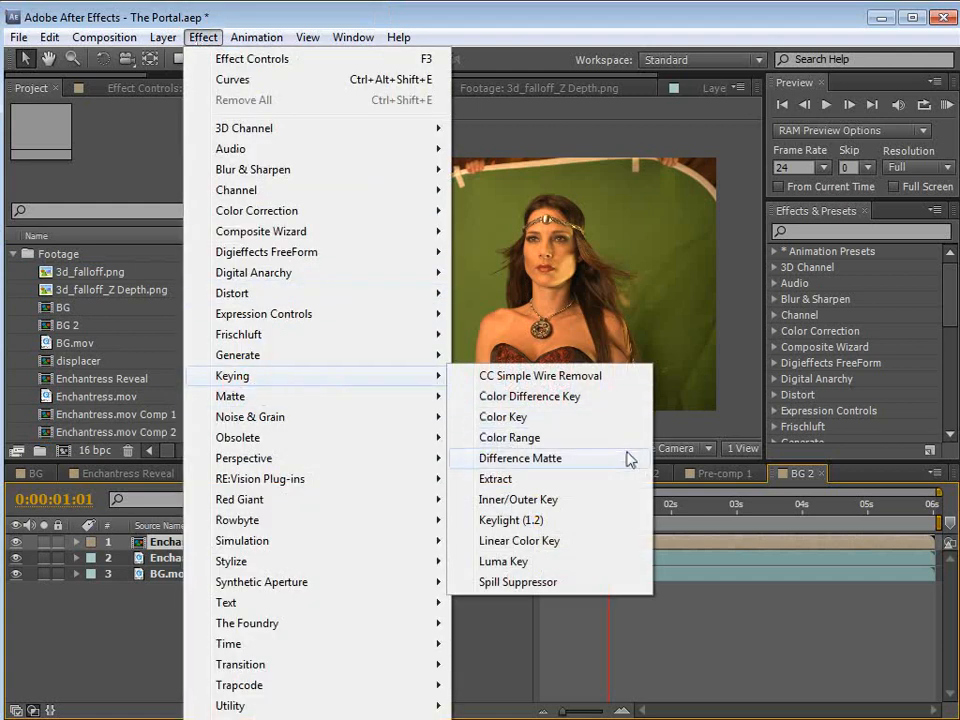
left_click(549, 522)
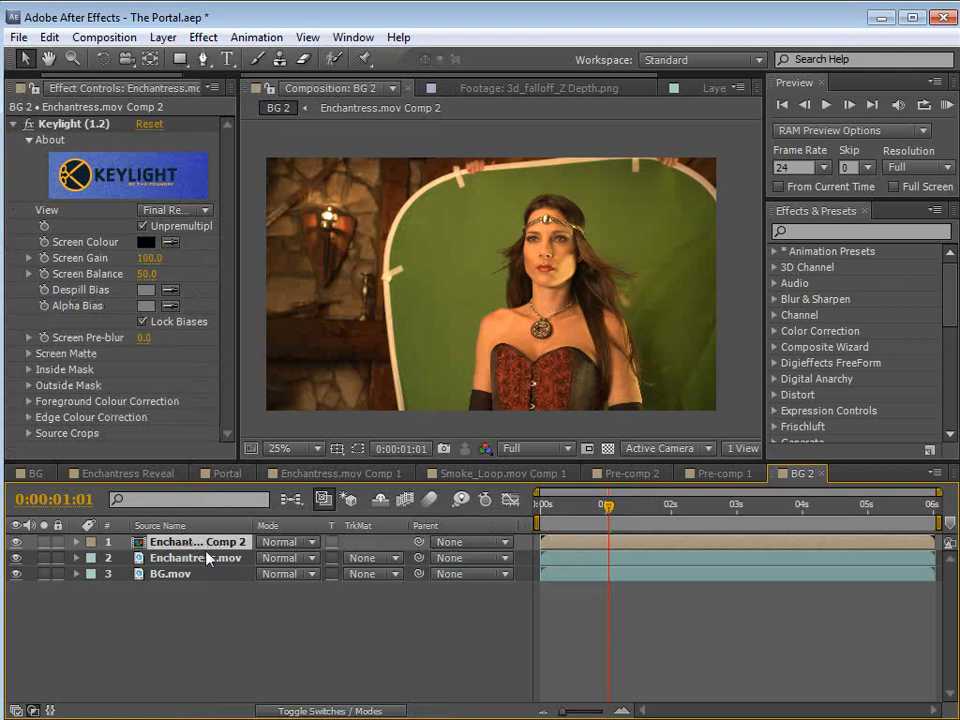
left_click_drag(242, 272, 306, 272)
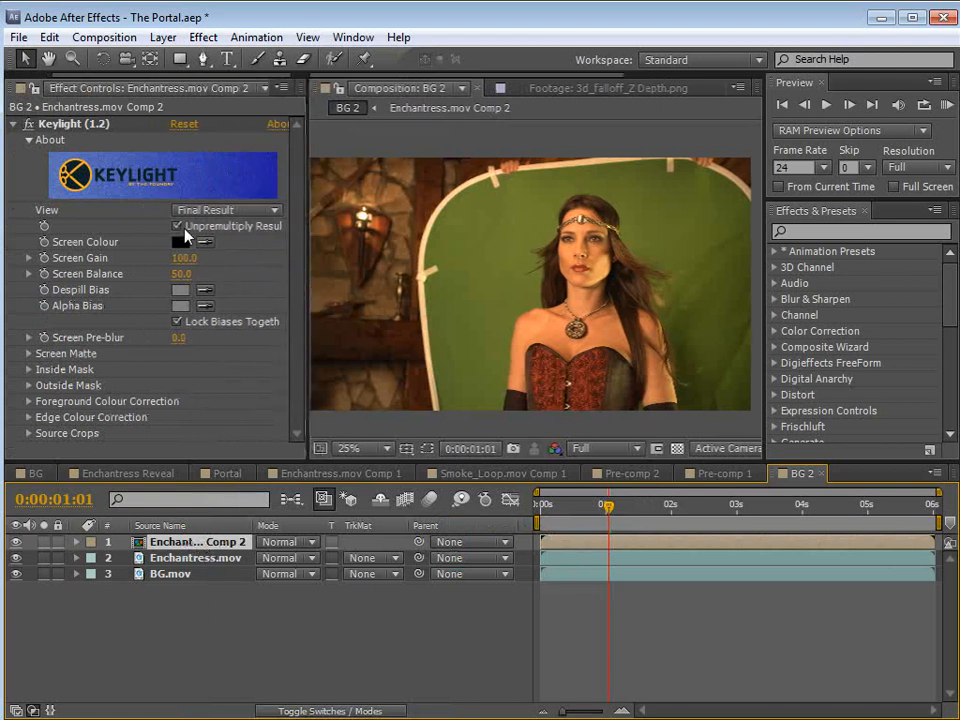
scroll(418, 230, "up", 1)
left_click(205, 241)
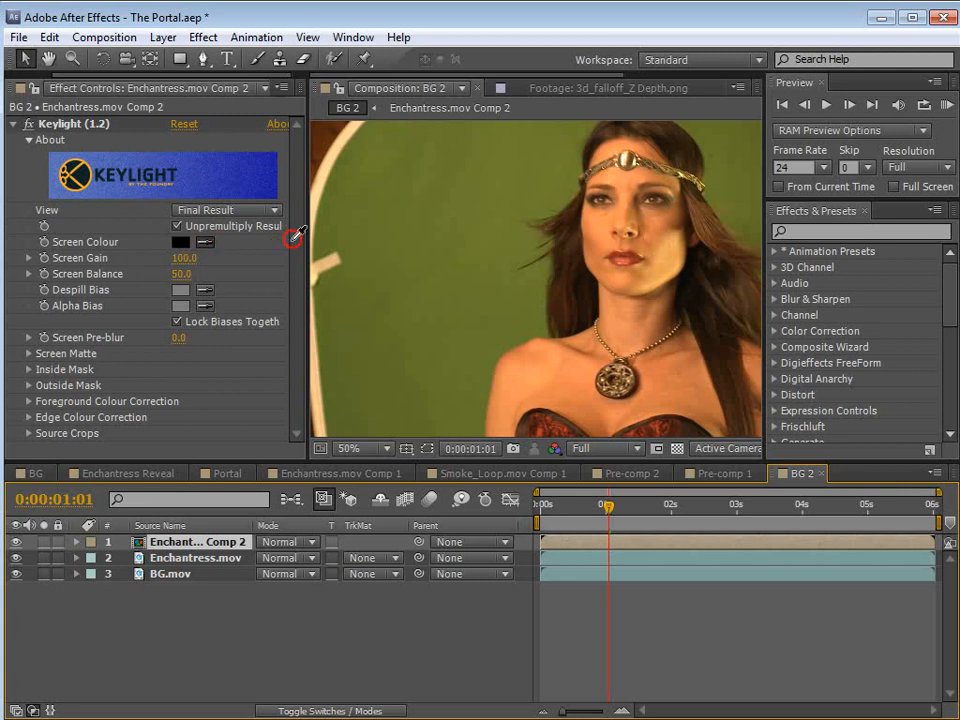
left_click(514, 219)
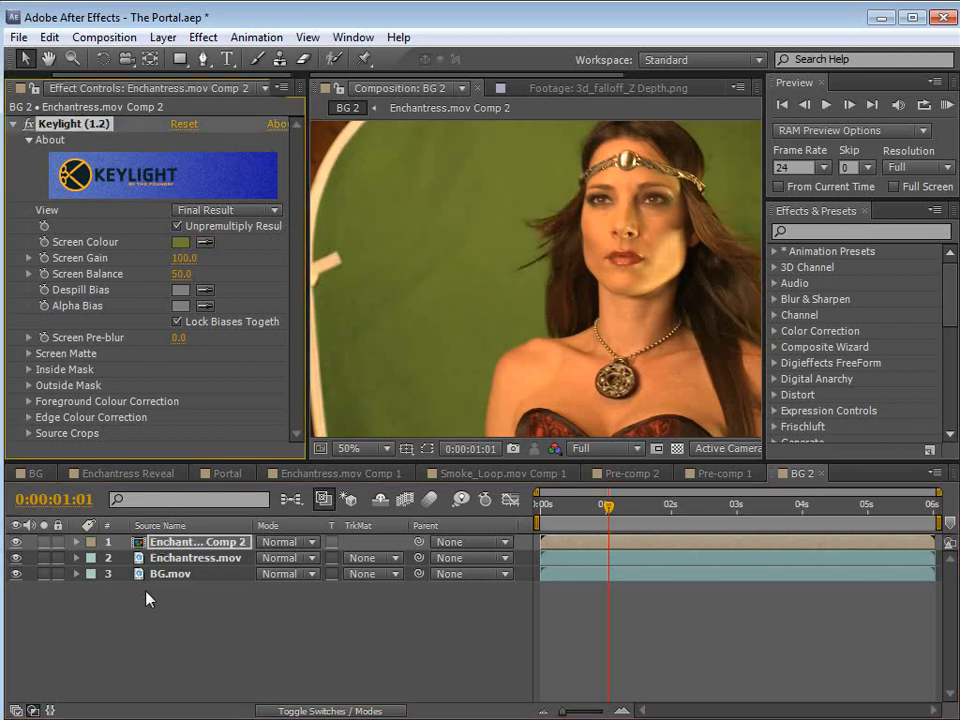
Step: Hide the original Enchantress.mov layer, reselect Enchantress.mov Comp 2 and move the current time to 0:00:01:04
left_click(15, 557)
left_click(193, 563)
left_click(396, 420)
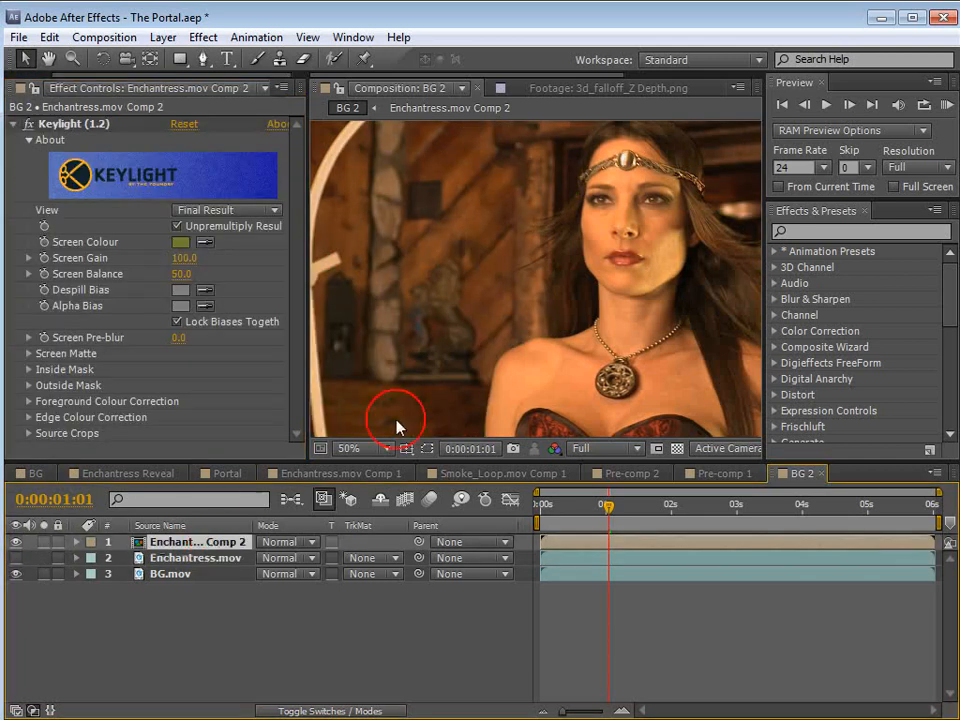
key("space")
left_click_drag(648, 319, 523, 290)
scroll(510, 294, "down", 1)
mouse_move(613, 513)
left_mouse_down()
mouse_move(627, 514)
mouse_move(598, 510)
mouse_move(613, 512)
left_mouse_up()
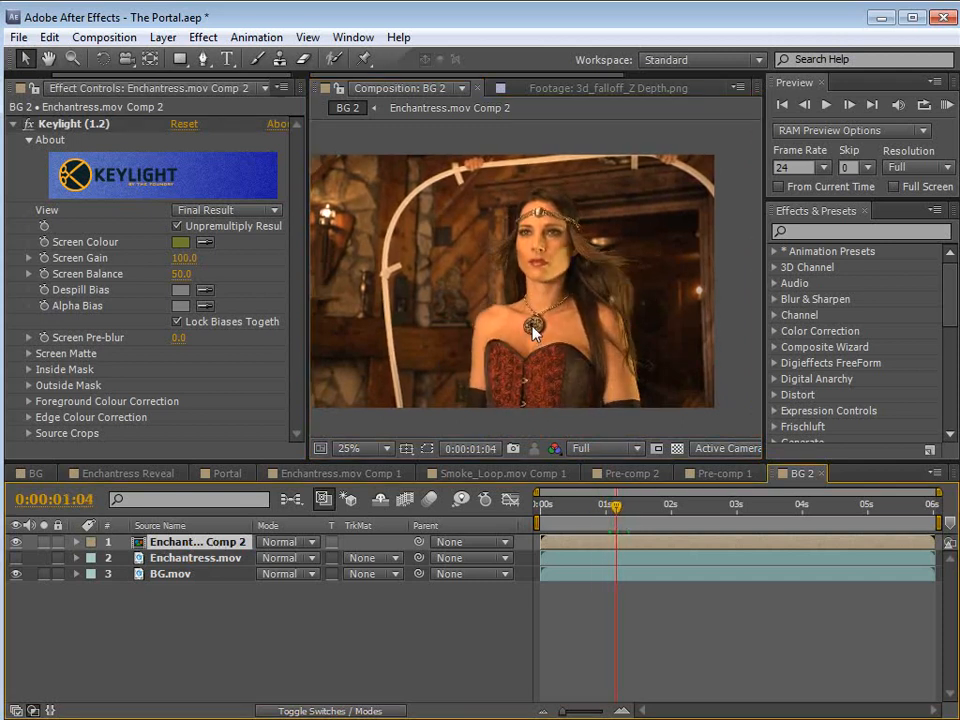
Step: Examine the keyed hair and face edges up close against the background plate
scroll(538, 326, "up", 2)
scroll(507, 303, "up", 1)
key("space")
left_click_drag(606, 251, 380, 322)
left_click_drag(528, 361, 576, 360)
left_click_drag(455, 325, 508, 337)
left_click_drag(451, 304, 506, 319)
left_click_drag(448, 343, 531, 324)
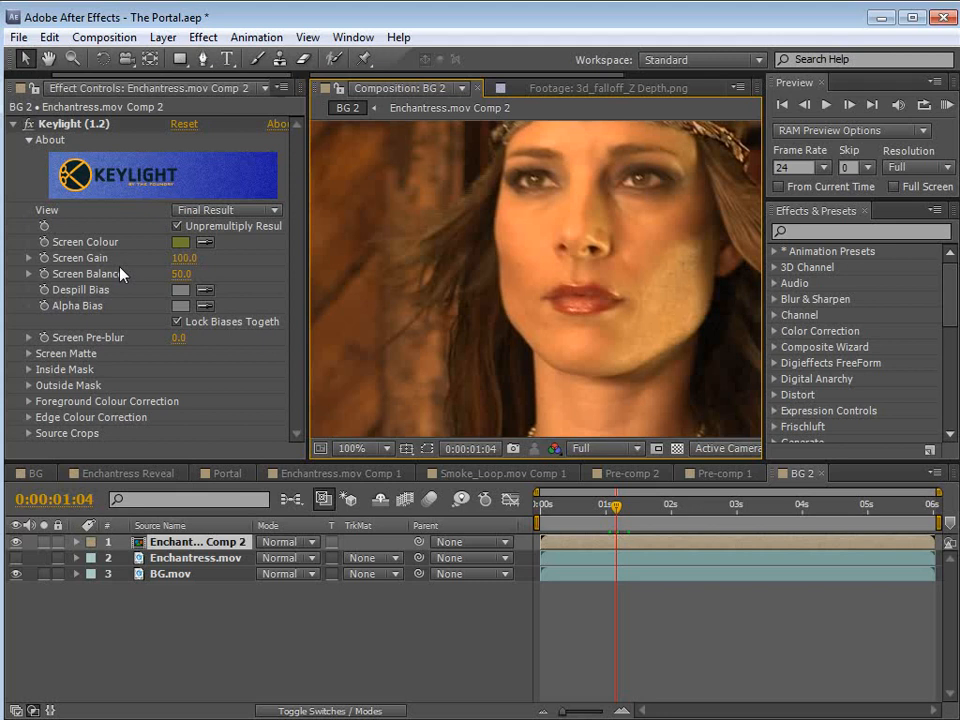
Step: Set Keylight's View to Intermediate Result and inspect the key around the hair, shoulder and dark backdrop area
left_click(213, 210)
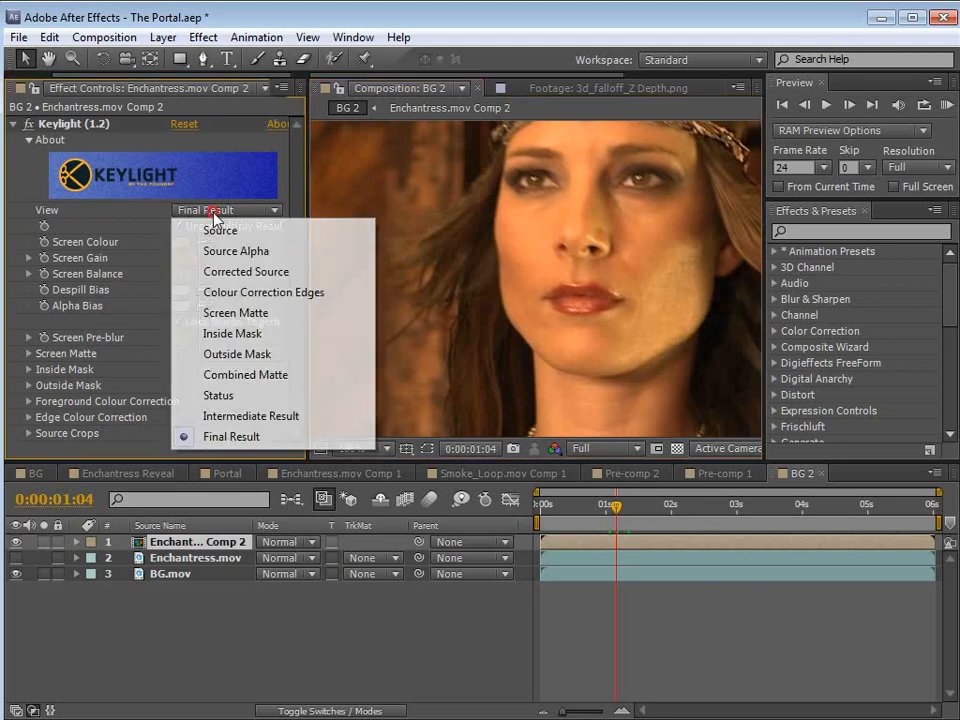
left_click(242, 416)
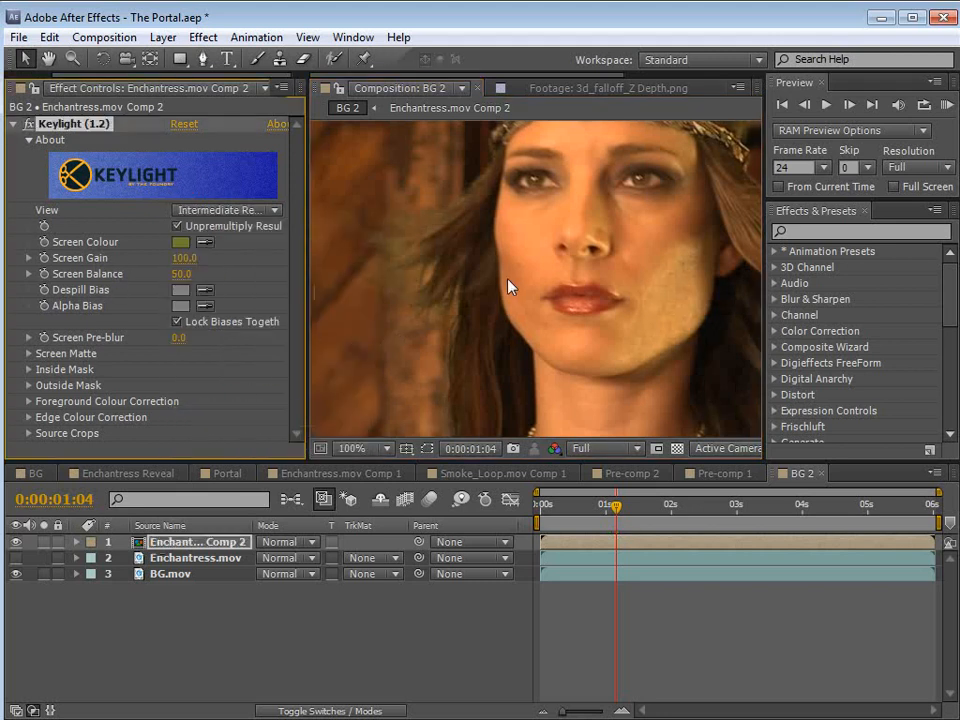
key("space")
left_click_drag(656, 268, 484, 261)
left_click_drag(567, 341, 555, 291)
scroll(557, 290, "down", 1)
left_click_drag(604, 336, 587, 252)
left_click_drag(663, 308, 565, 257)
key("space")
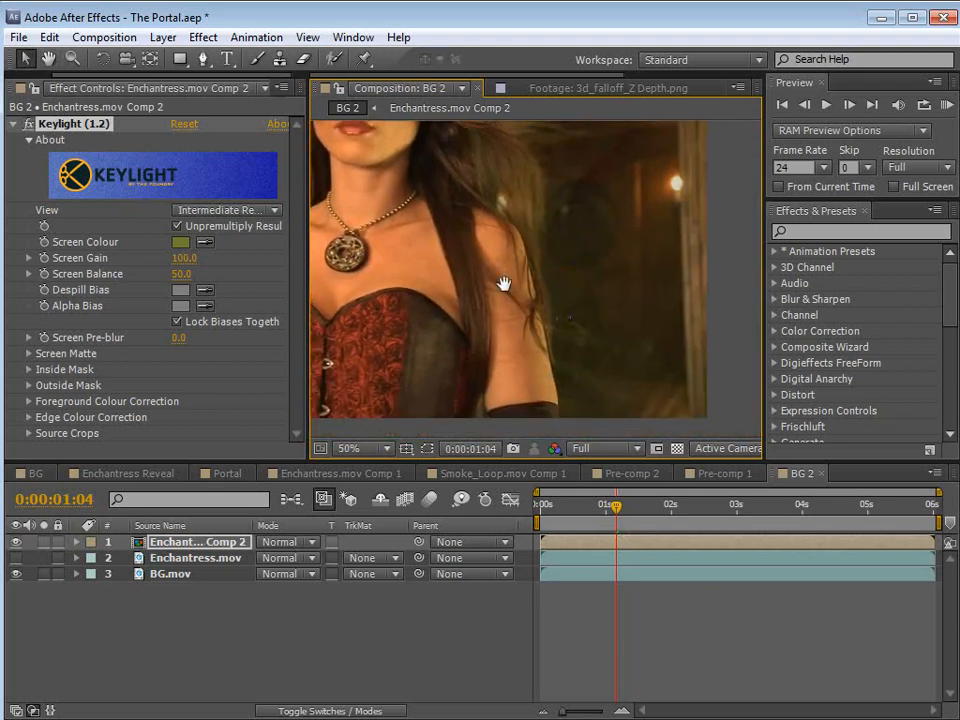
left_click_drag(503, 283, 514, 368)
Step: Try a Keylight Screen Gain of 80, and set it to 105 instead
left_click_drag(183, 257, 163, 257)
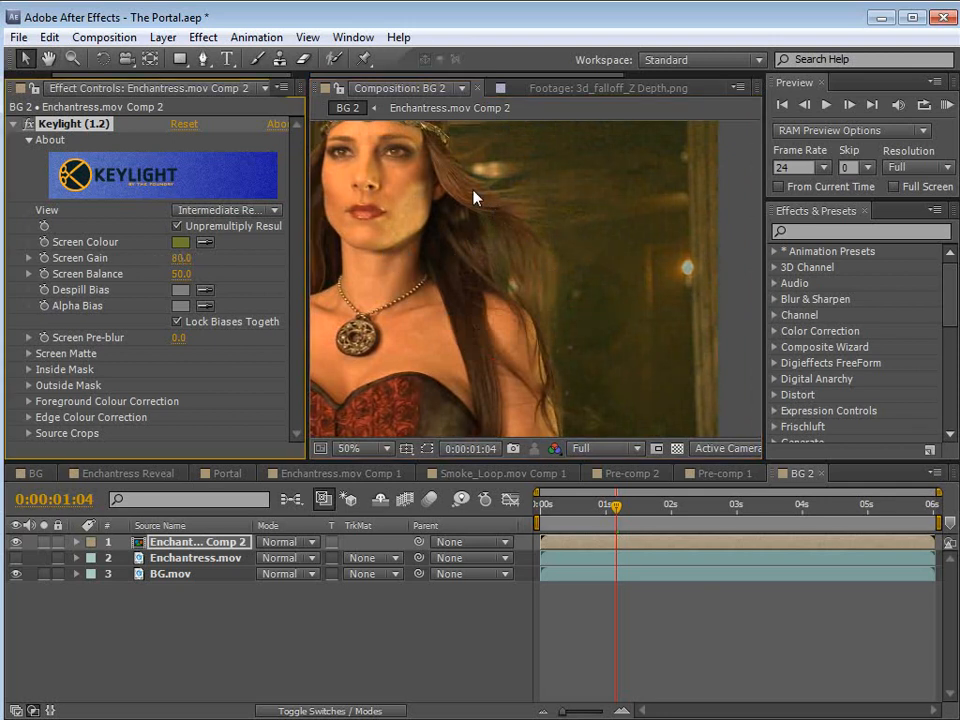
scroll(538, 254, "down", 1)
scroll(500, 291, "up", 1)
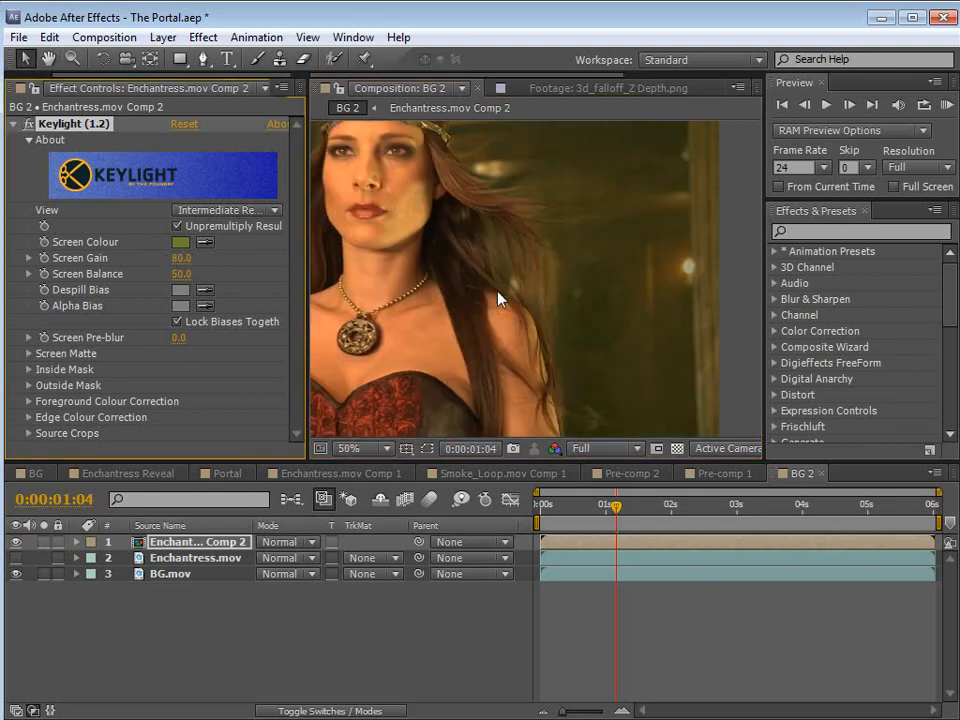
left_click(178, 258)
type("105")
key("Return")
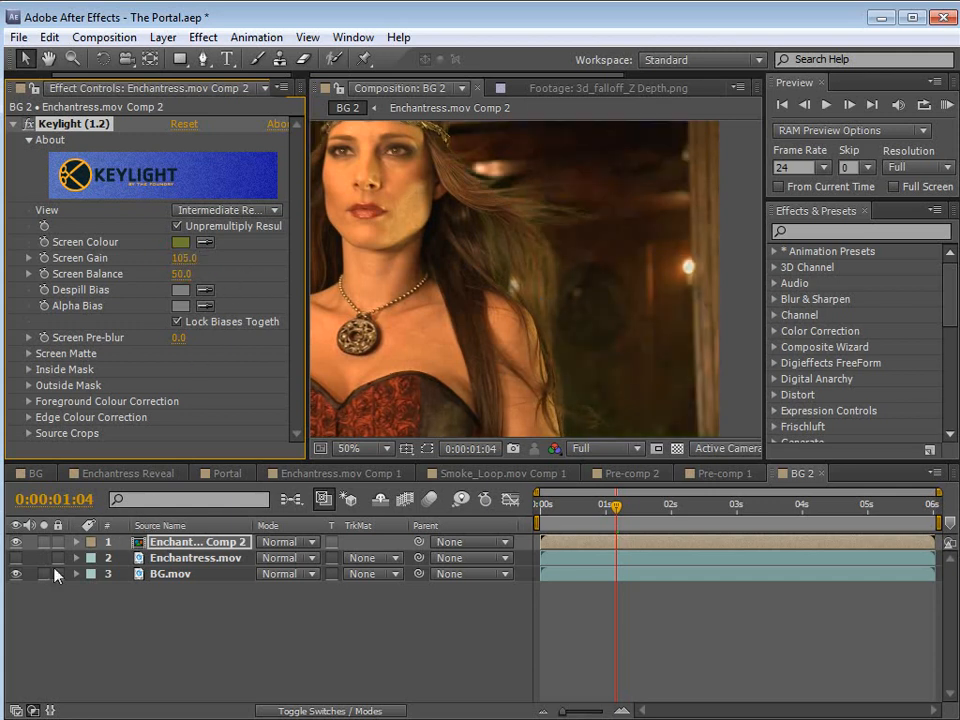
Step: Solo the Enchantress.mov Comp 2 layer and inspect the green remaining behind her shoulder and hair
left_click(45, 543)
key("space")
left_click_drag(491, 358, 523, 330)
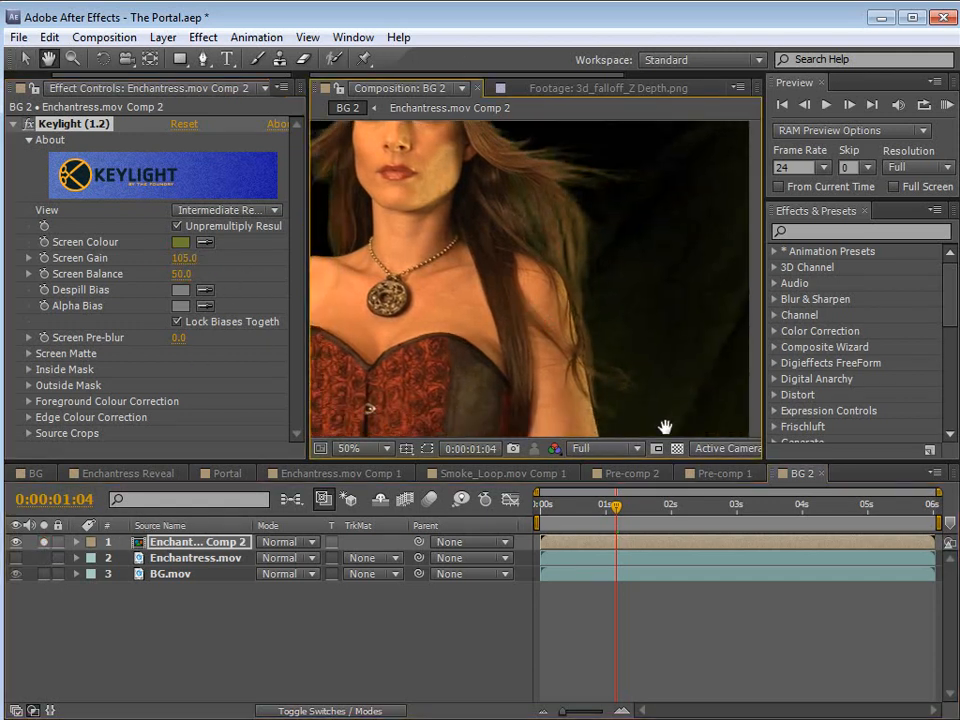
left_click_drag(653, 430, 564, 290)
scroll(553, 300, "up", 2)
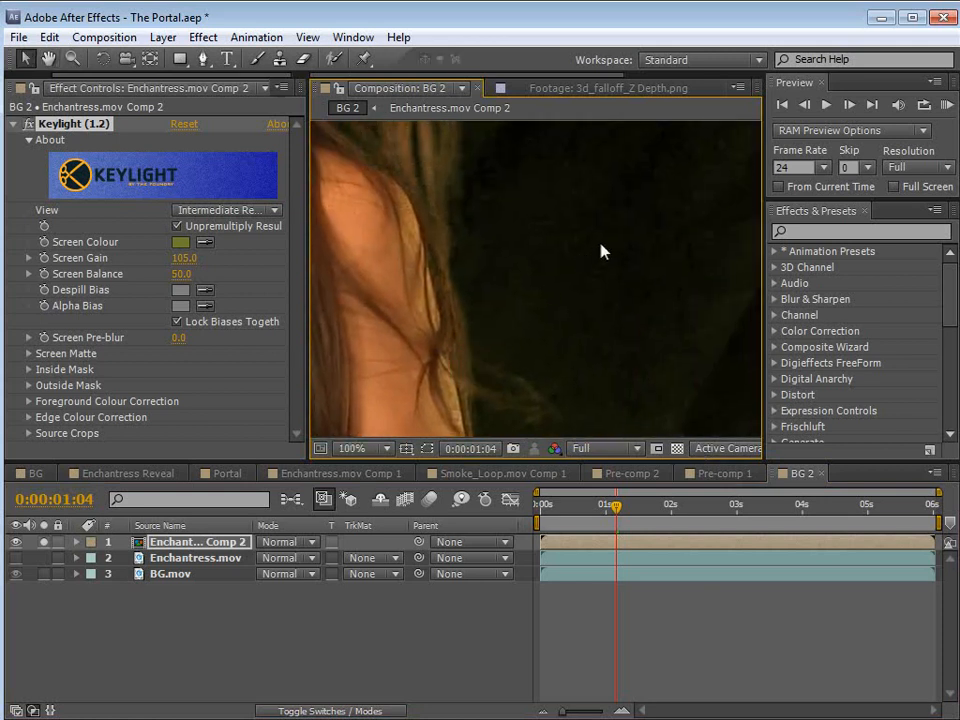
key("space")
scroll(645, 408, "down", 1)
left_click_drag(525, 294, 575, 415)
left_click_drag(455, 180, 518, 290)
left_click_drag(594, 381, 490, 314)
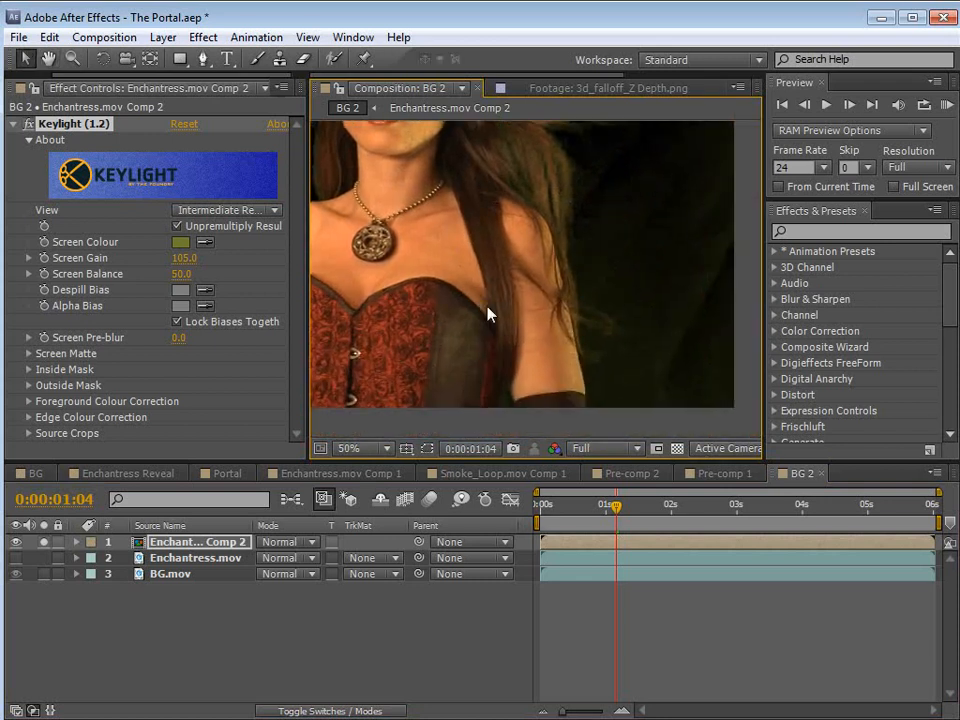
Step: Set the Screen Matte's Clip Black to 31 and Clip White to 84, and view the key as Screen Matte
left_click(29, 354)
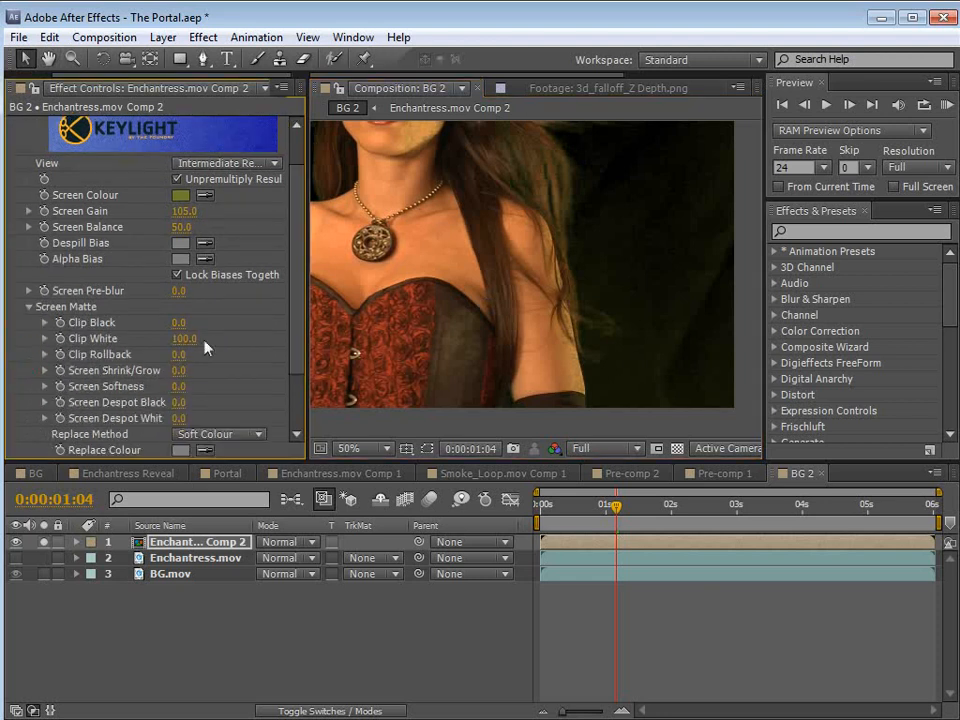
mouse_move(180, 323)
left_mouse_down()
mouse_move(183, 339)
mouse_move(155, 339)
mouse_move(194, 322)
left_mouse_up()
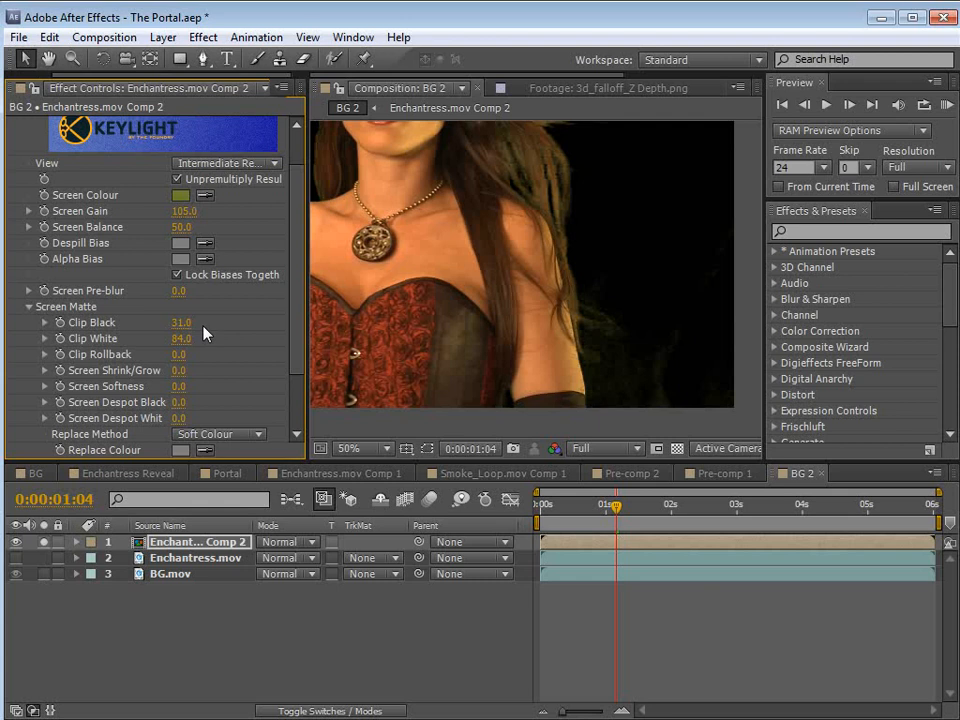
scroll(204, 333, "up", 2)
left_click(205, 210)
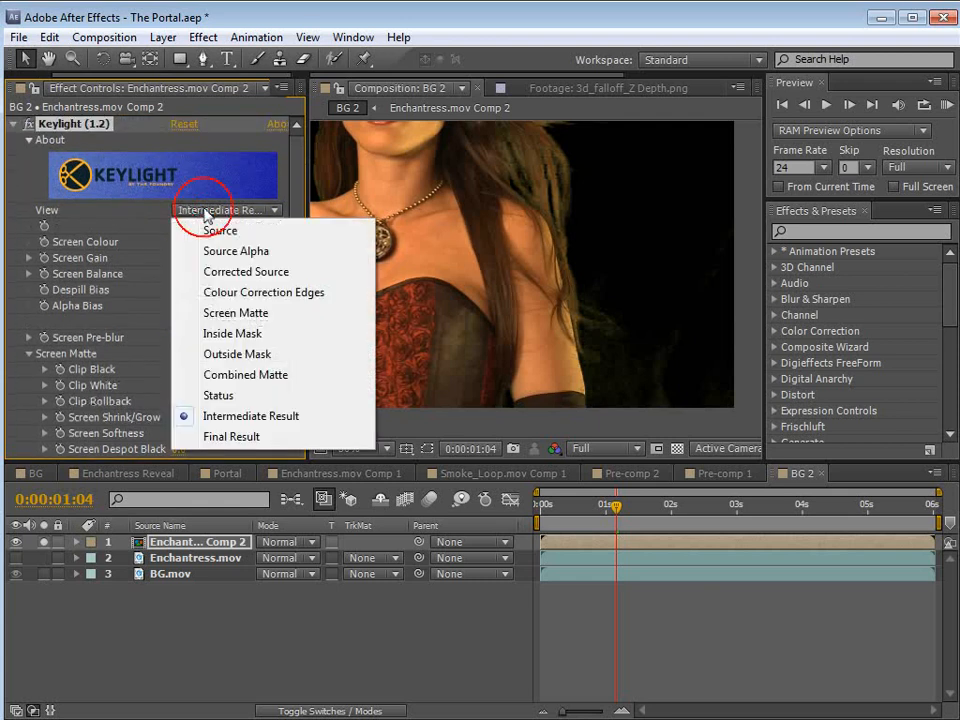
left_click(252, 312)
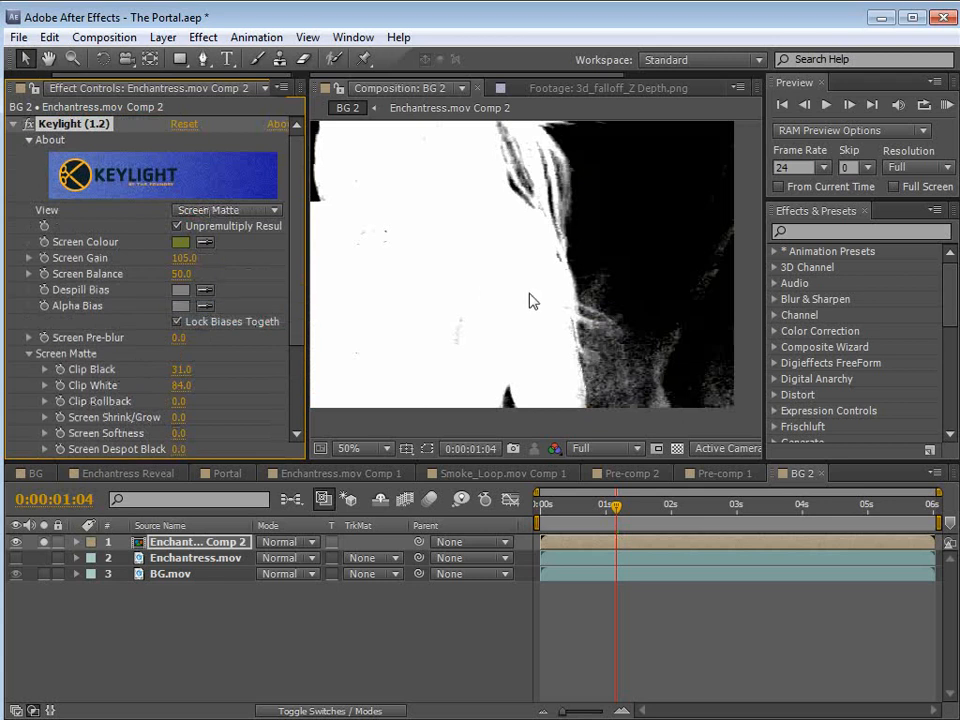
Step: Try raising Clip Black to 61 and check its effect on the hair strands in the matte
left_click_drag(540, 279, 538, 319)
scroll(523, 328, "down", 2)
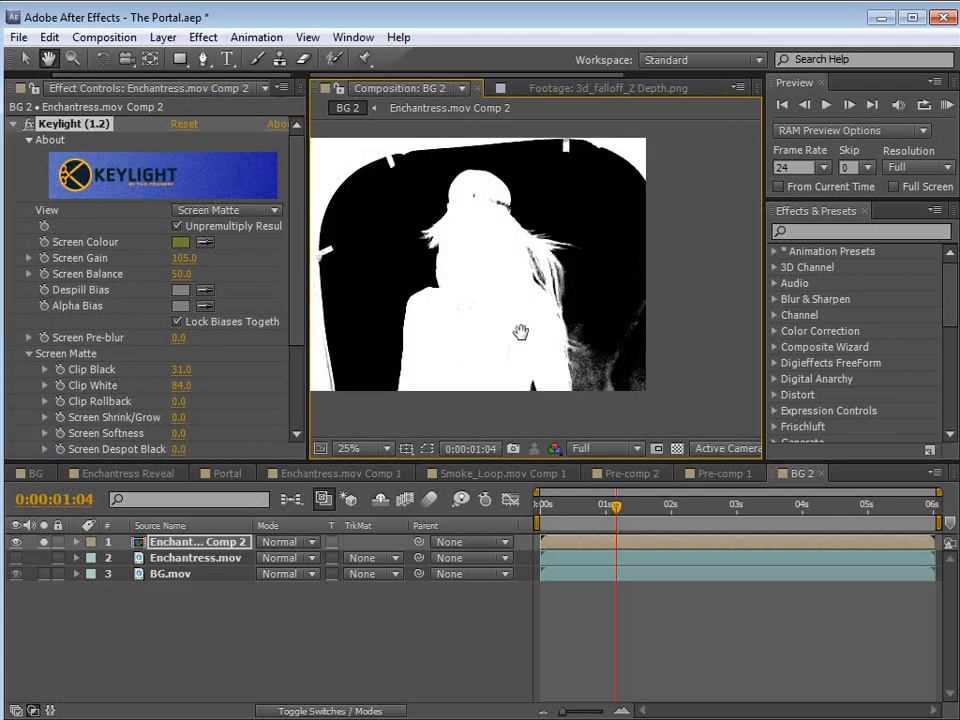
scroll(560, 340, "up", 2)
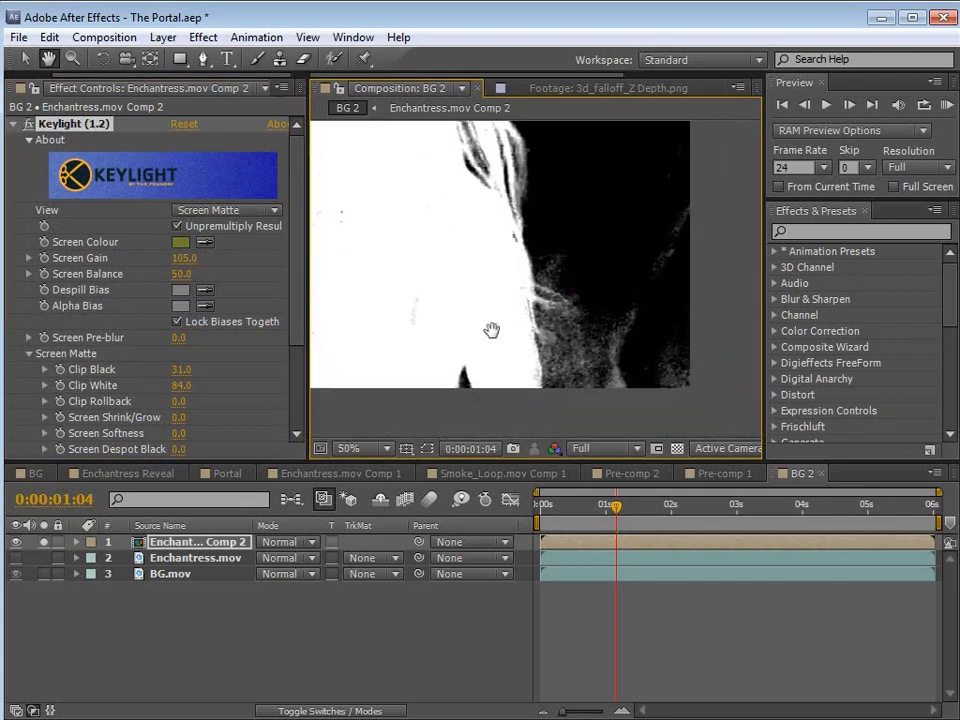
key("v")
mouse_move(179, 380)
left_mouse_down()
mouse_move(197, 373)
mouse_move(165, 371)
mouse_move(180, 374)
left_mouse_up()
key("space")
left_click_drag(542, 265, 532, 391)
left_click_drag(507, 276, 550, 320)
left_click_drag(190, 369, 207, 366)
key("space")
scroll(500, 323, "up", 1)
left_click_drag(586, 336, 550, 350)
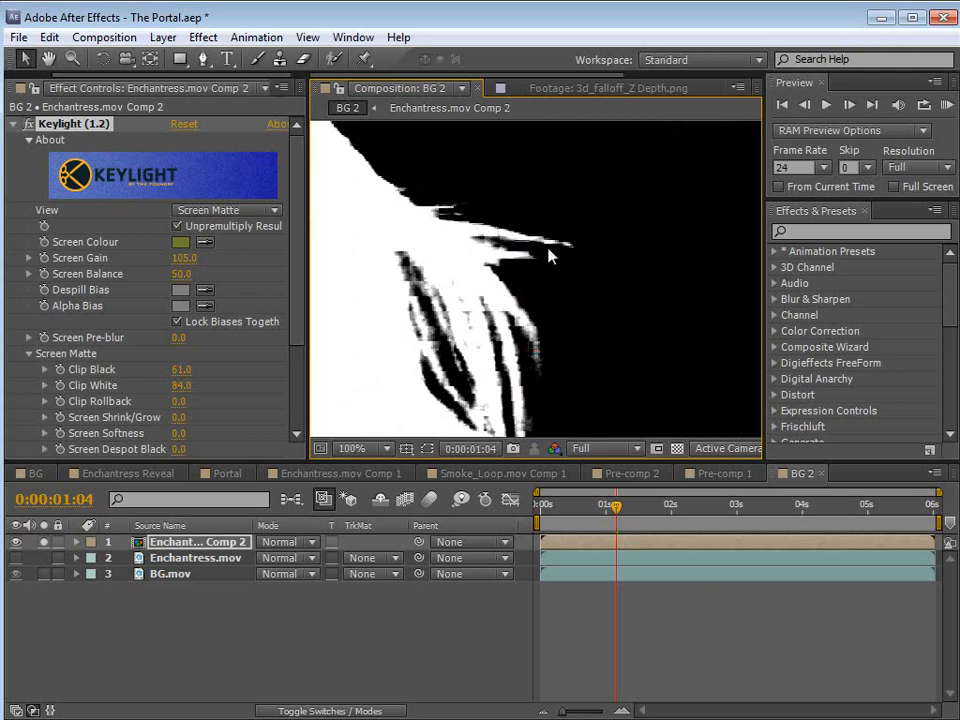
Step: Set Clip Black to 8 and Clip White to 82 to keep the fine hair detail in the matte
scroll(552, 367, "down", 1)
key("space")
left_click_drag(535, 387, 530, 278)
left_click_drag(473, 349, 468, 360)
left_click_drag(178, 369, 98, 376)
left_click_drag(196, 387, 197, 388)
scroll(499, 298, "down", 2)
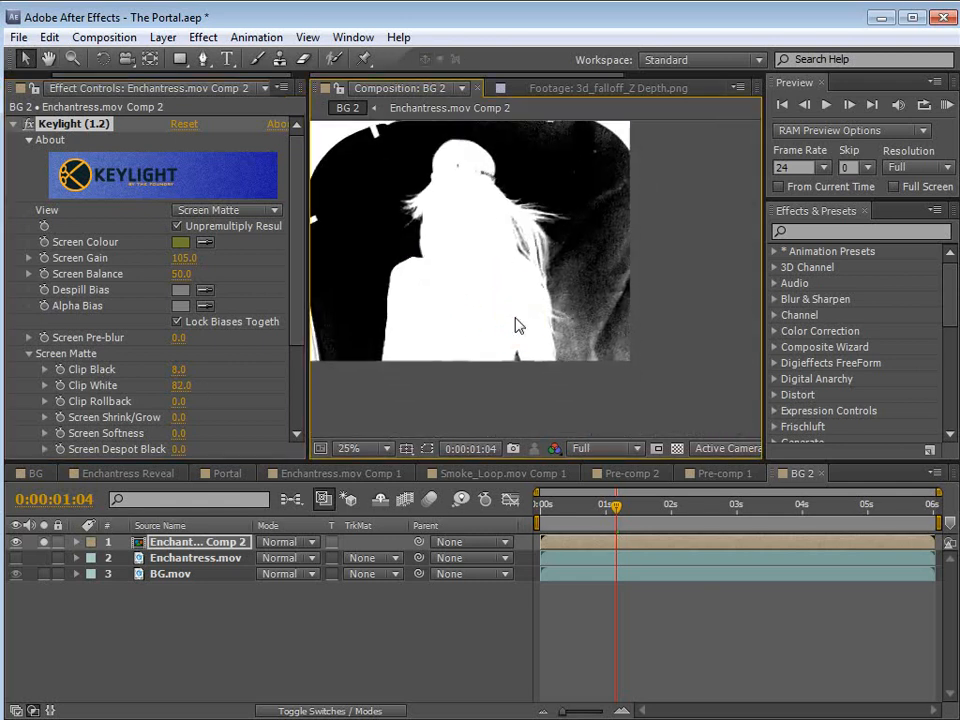
Step: Set Keylight's View back to Intermediate Result and open the Enchantress.mov Comp 2 composition
left_click(214, 211)
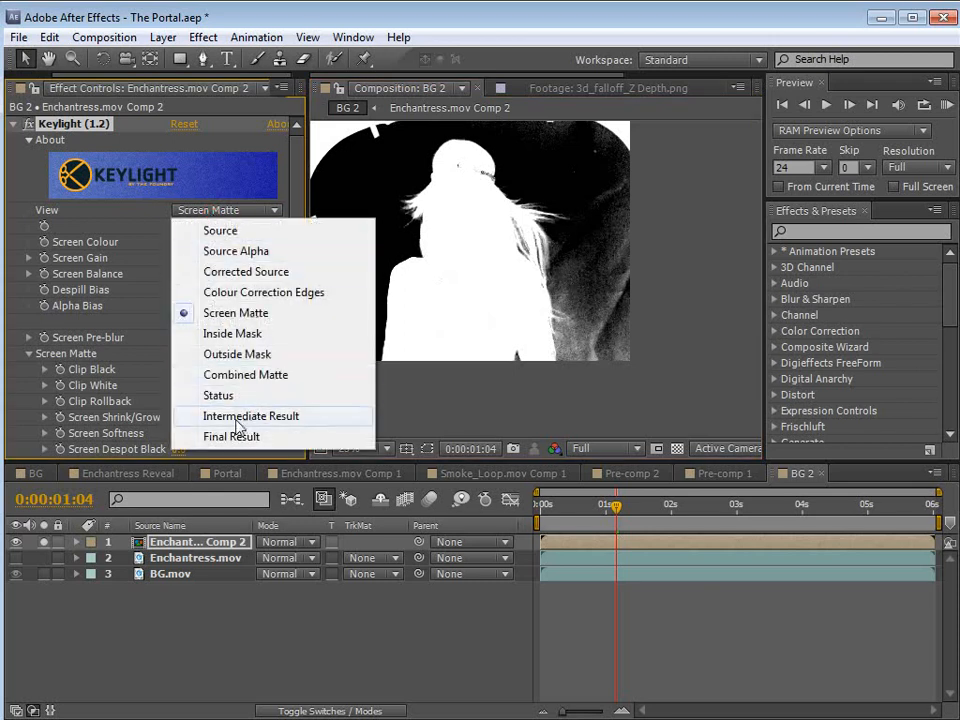
left_click(237, 418)
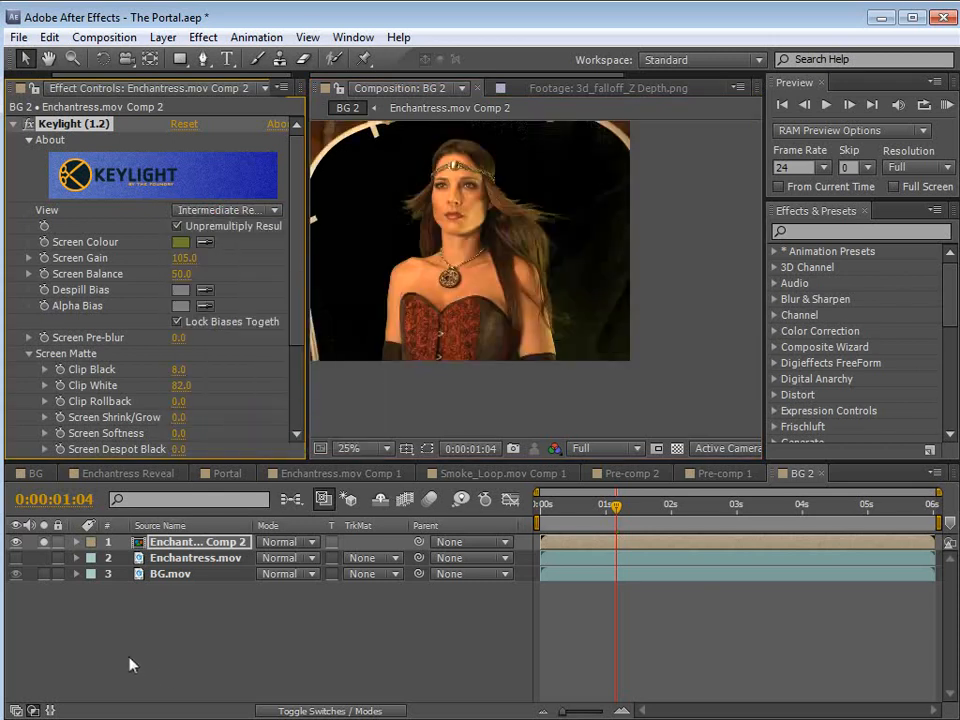
left_click(166, 544)
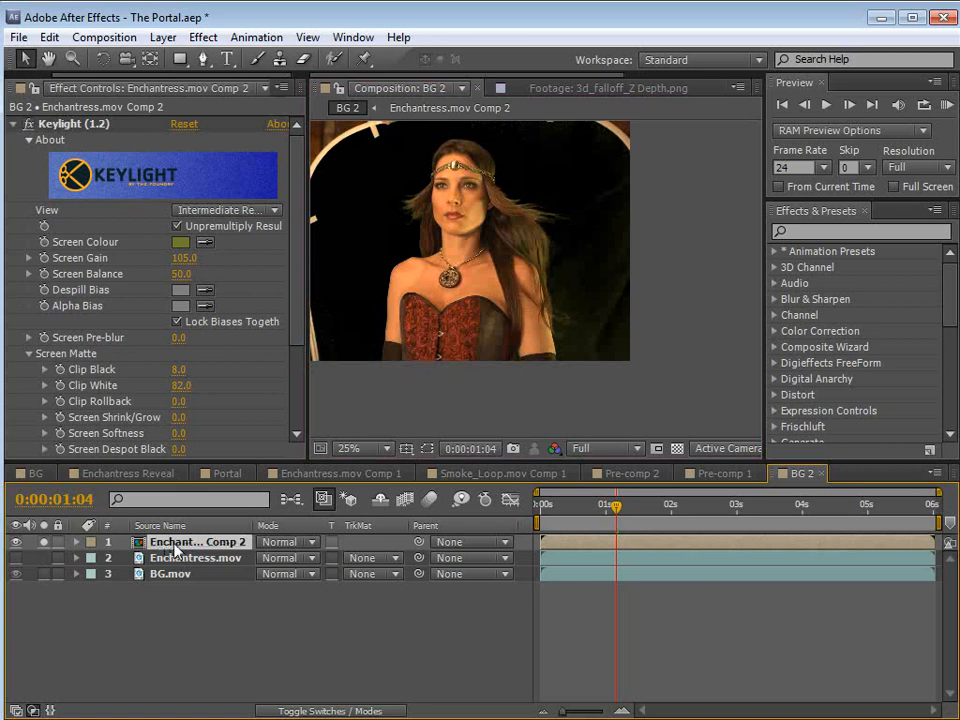
double_click(168, 544)
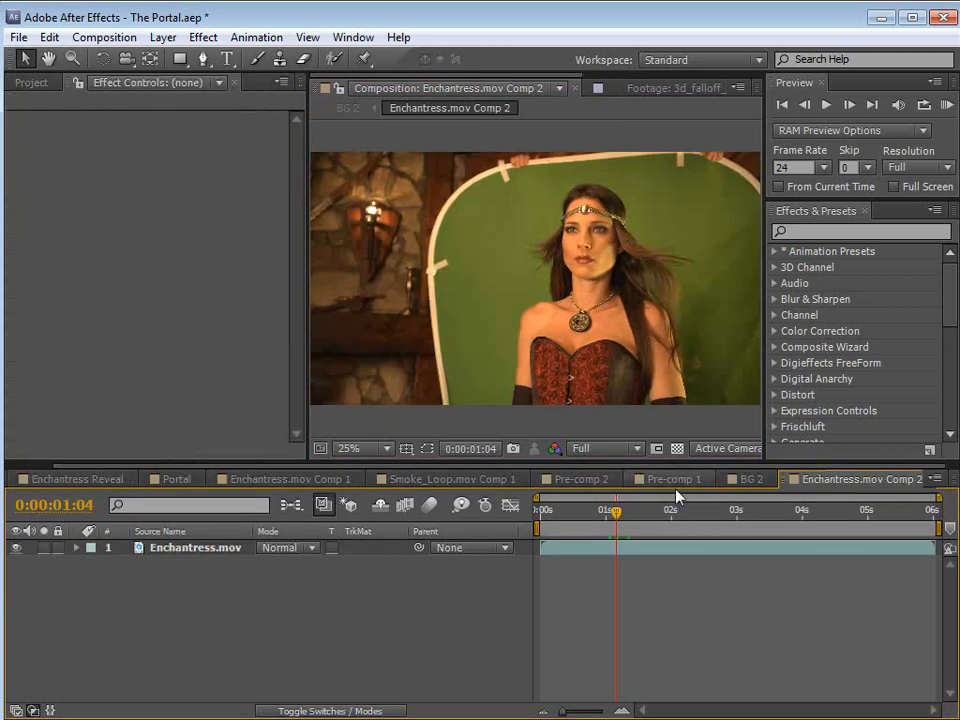
Step: Go to 0:00:01:13 and add a new adjustment layer above the Enchantress.mov footage
left_click_drag(662, 512, 641, 565)
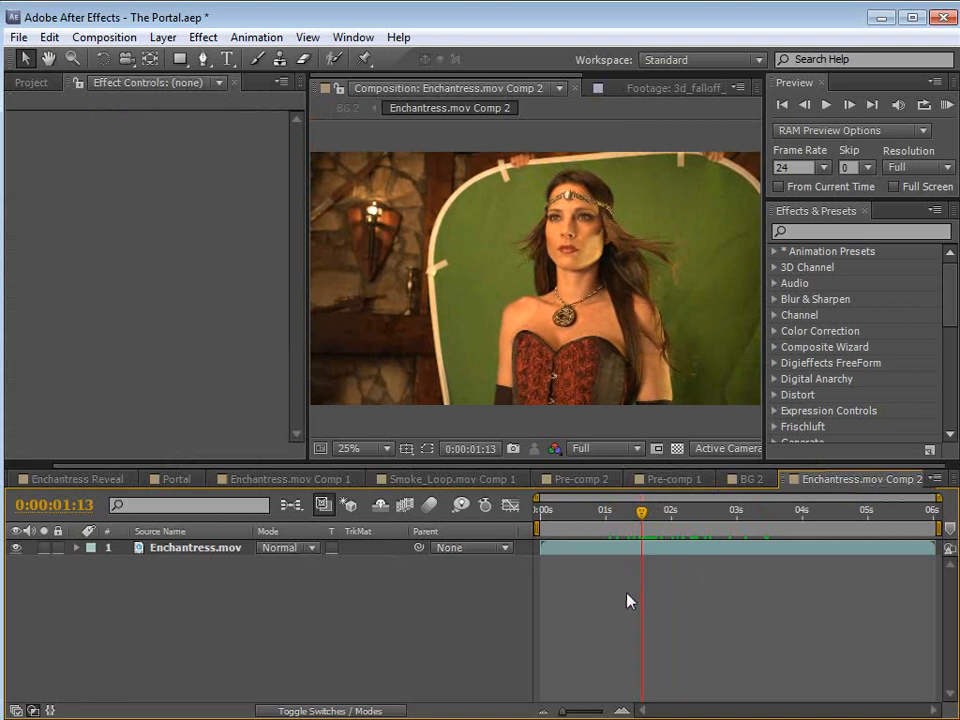
left_click(163, 37)
mouse_move(128, 58)
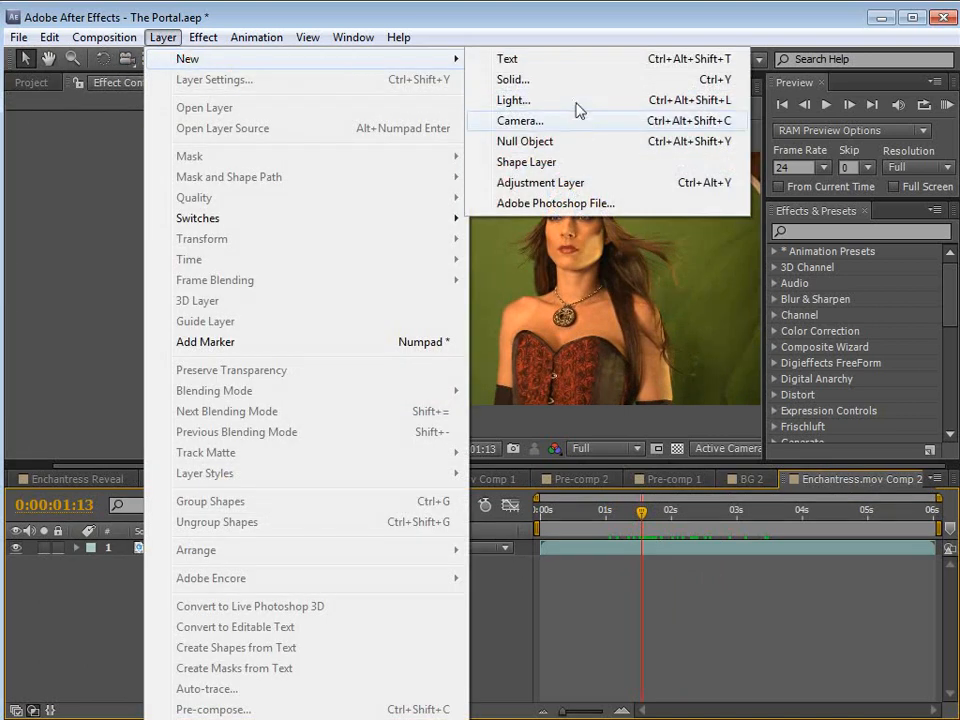
left_click(531, 185)
Step: Draw a closed seven-point Pen mask on the adjustment layer around the dark green-screen area beside the arm and blowing hair
key("space")
left_click_drag(669, 315, 597, 303)
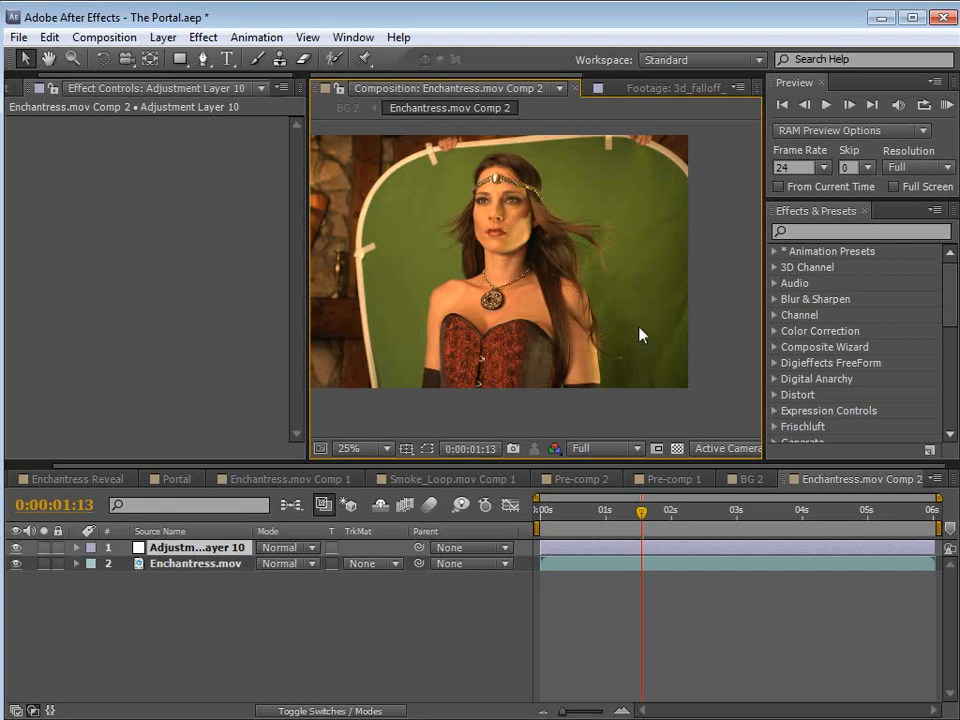
left_click(202, 61)
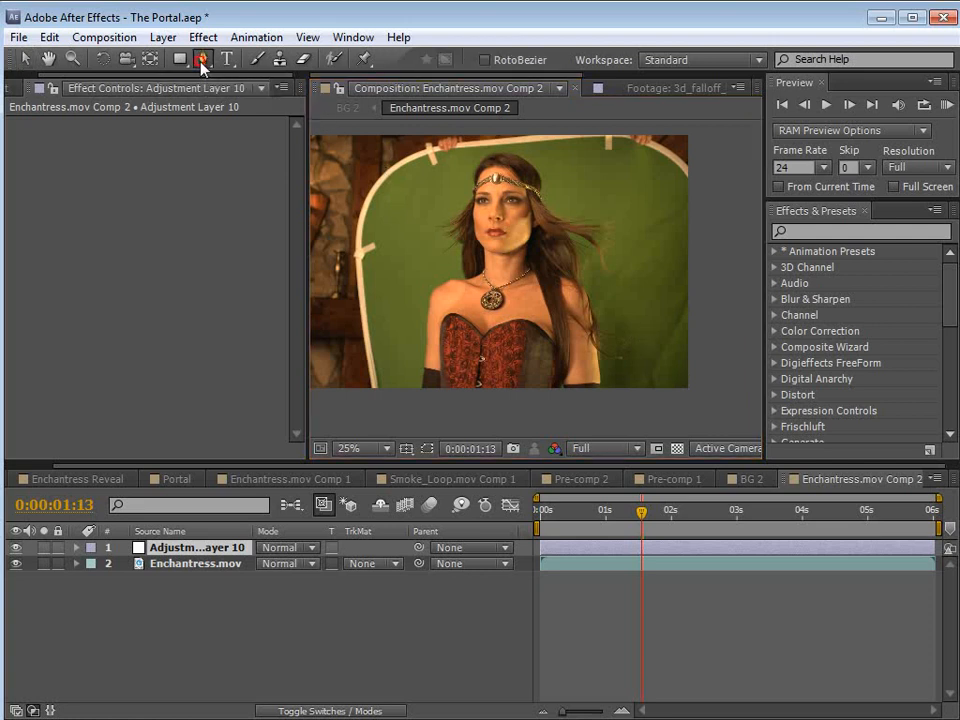
left_click(647, 181)
left_click(525, 212)
left_click_drag(525, 212, 518, 218)
left_click(497, 245)
left_click(497, 355)
left_click(508, 400)
left_click(593, 408)
left_click(667, 404)
left_click(647, 181)
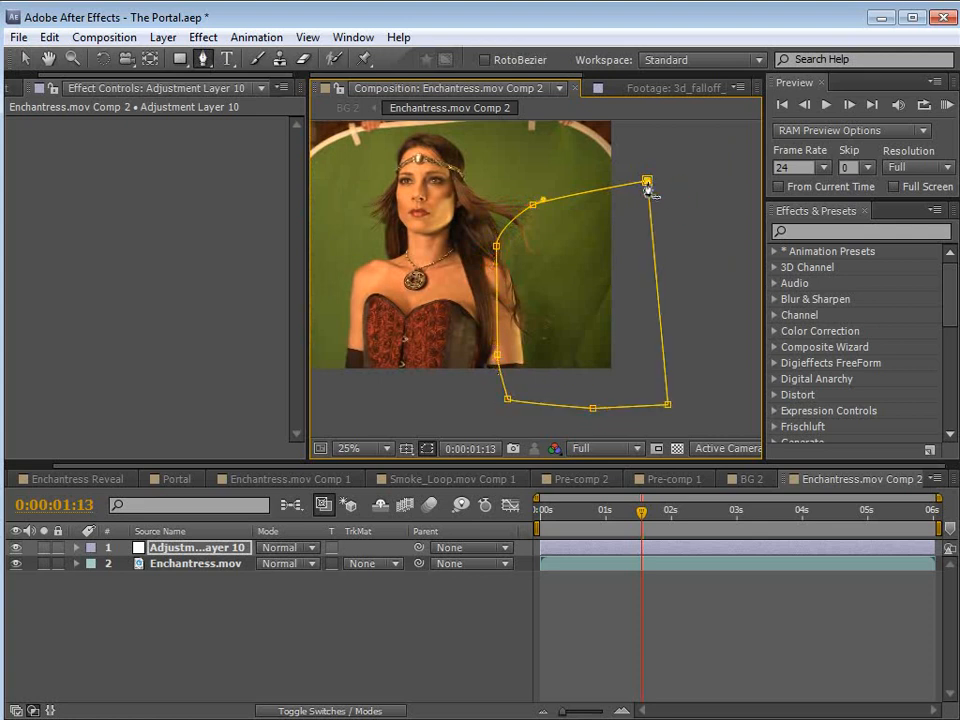
Step: Apply a Curves effect to the masked adjustment layer and raise the RGB midtones to brighten the green screen
left_click(203, 37)
mouse_move(268, 216)
left_click(500, 541)
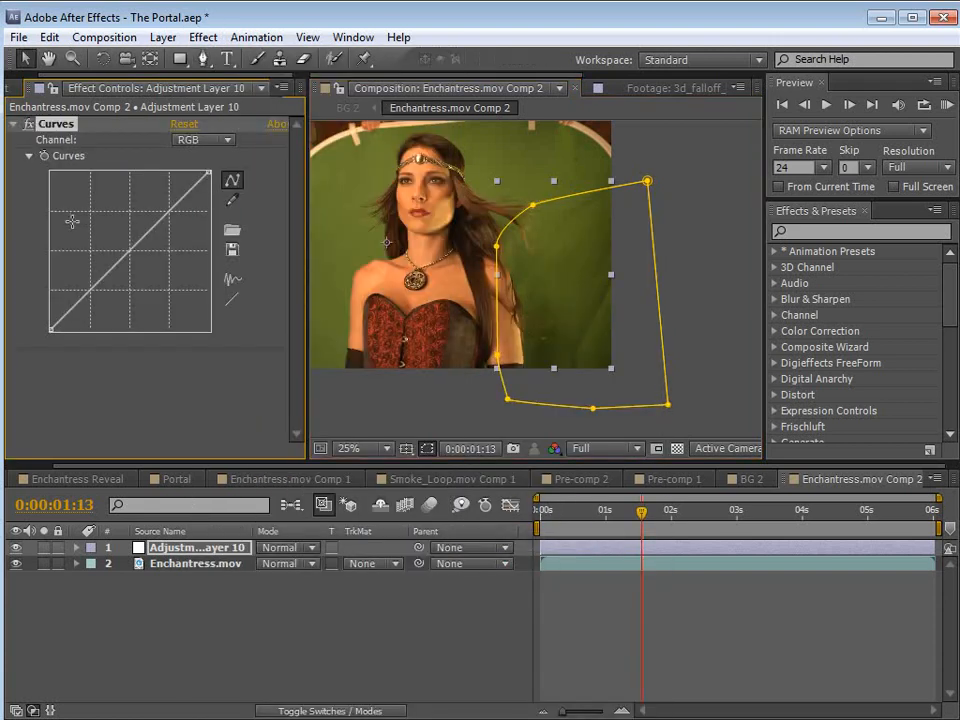
left_click_drag(115, 264, 98, 253)
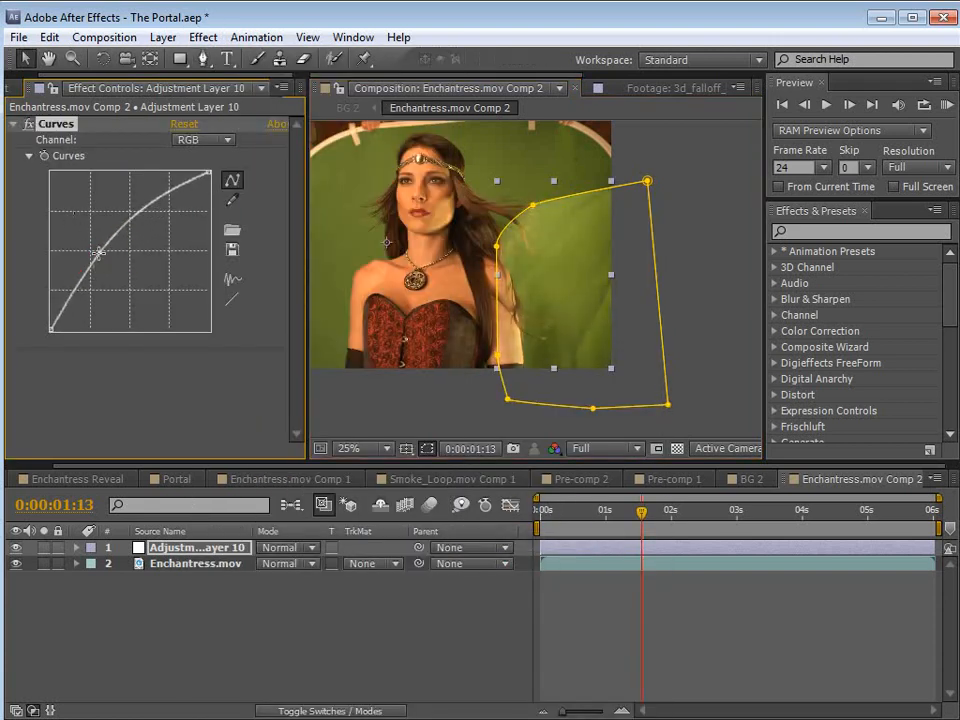
Step: Feather the adjustment layer's mask by 452 pixels and shift its lower corner and upper curved points slightly
left_click(190, 548)
key("f")
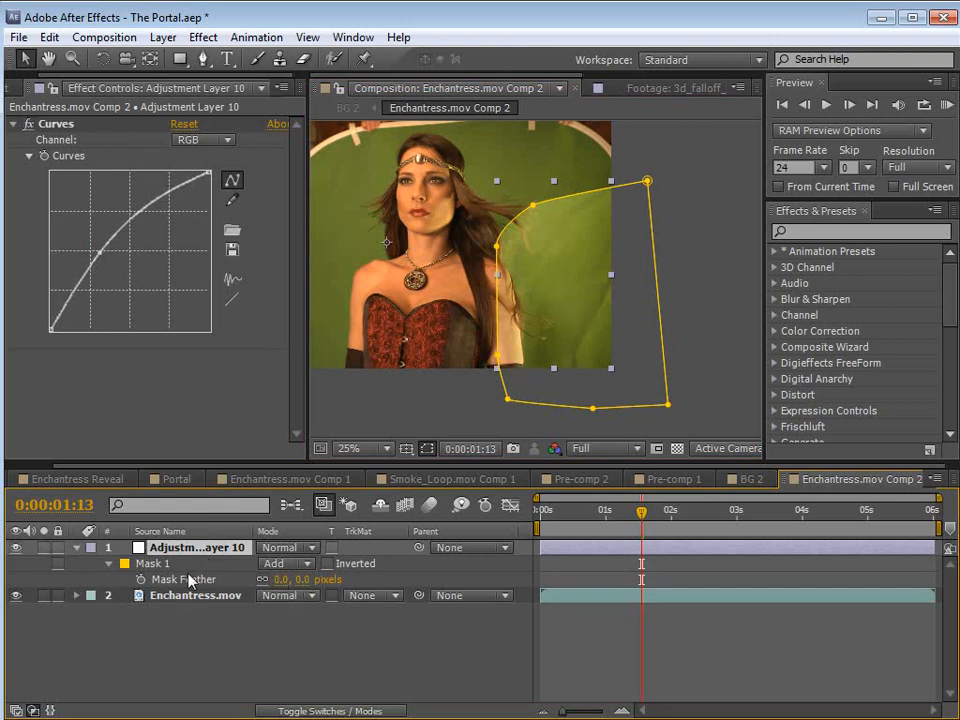
left_click_drag(301, 583, 545, 582)
left_click_drag(682, 595, 689, 595)
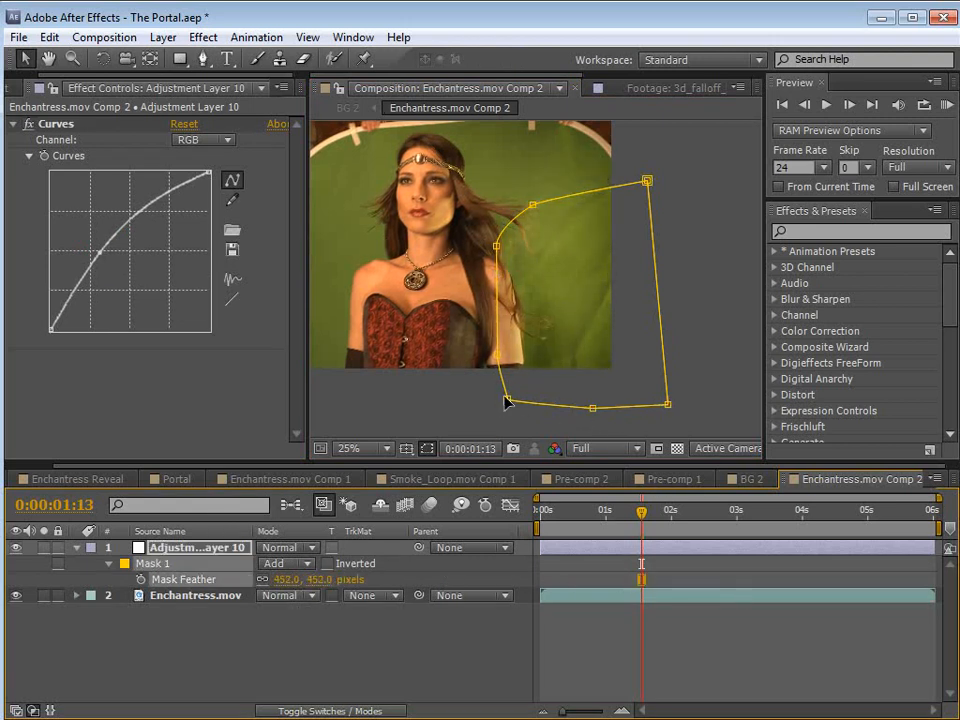
left_click_drag(507, 398, 499, 408)
left_click(535, 207)
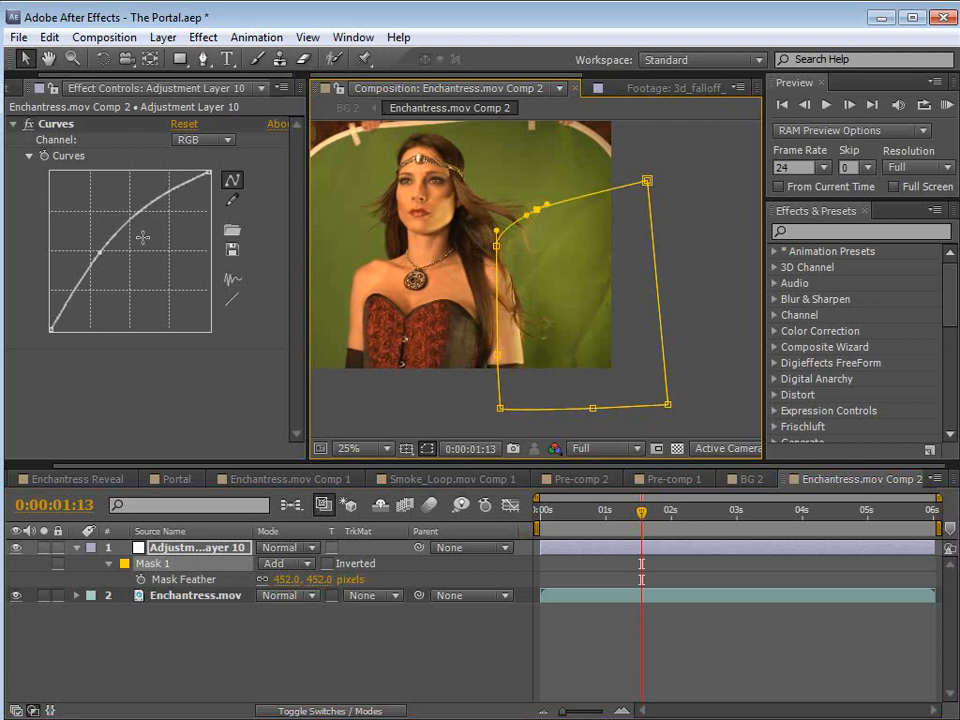
Step: Add a shadow point to the RGB curve to refine how the masked green-screen area brightens
left_click(103, 254)
left_click(68, 297)
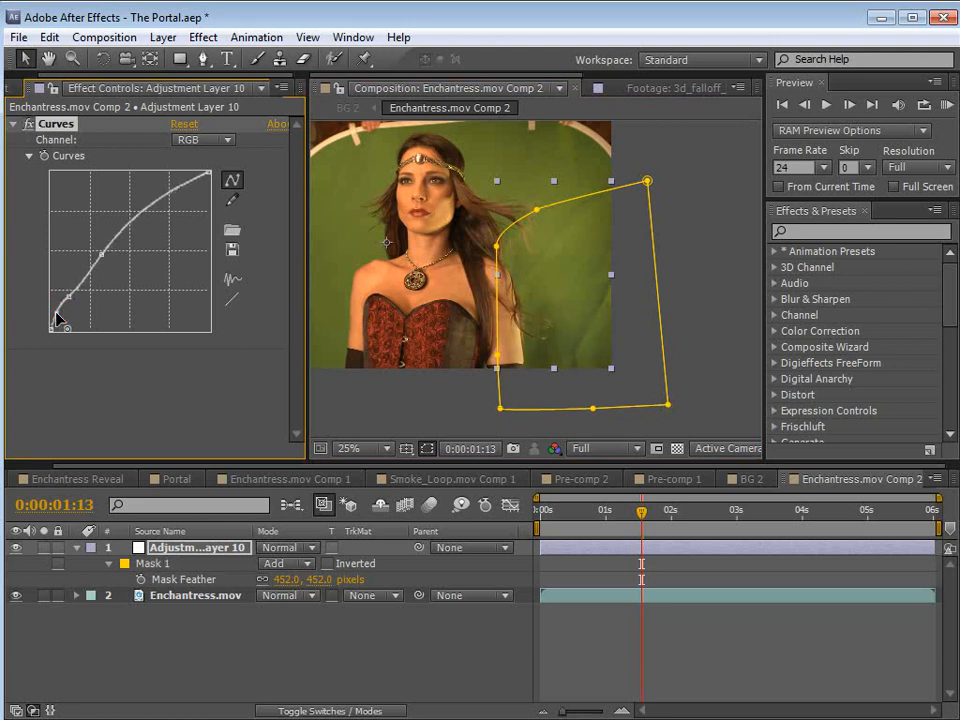
left_click(67, 297)
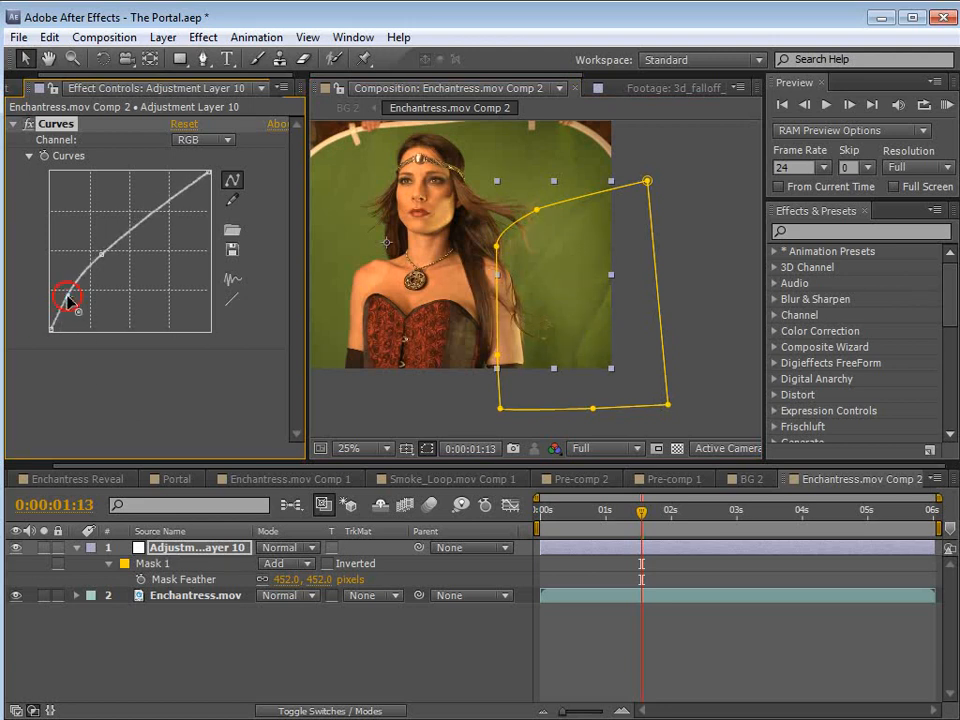
scroll(608, 338, "up", 2)
key("space")
left_click_drag(610, 339, 587, 311)
scroll(551, 294, "down", 2)
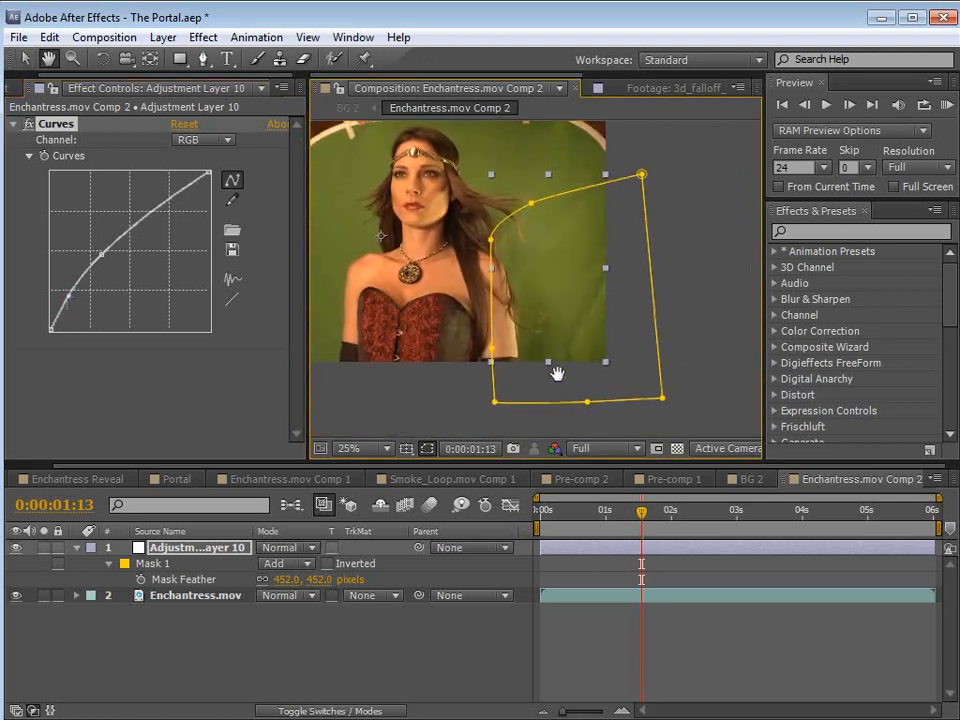
Step: Duplicate the adjustment layer and reshape the copy's mask into a narrow area over the lower green screen beside the arm
left_click(619, 577)
left_click(603, 549)
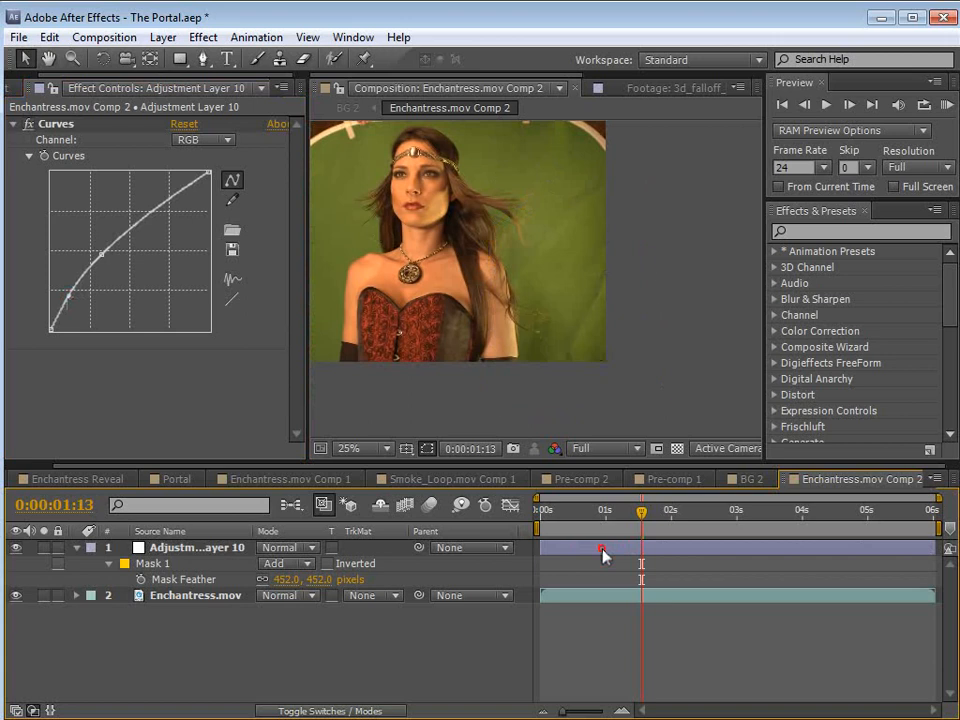
key("ctrl+d")
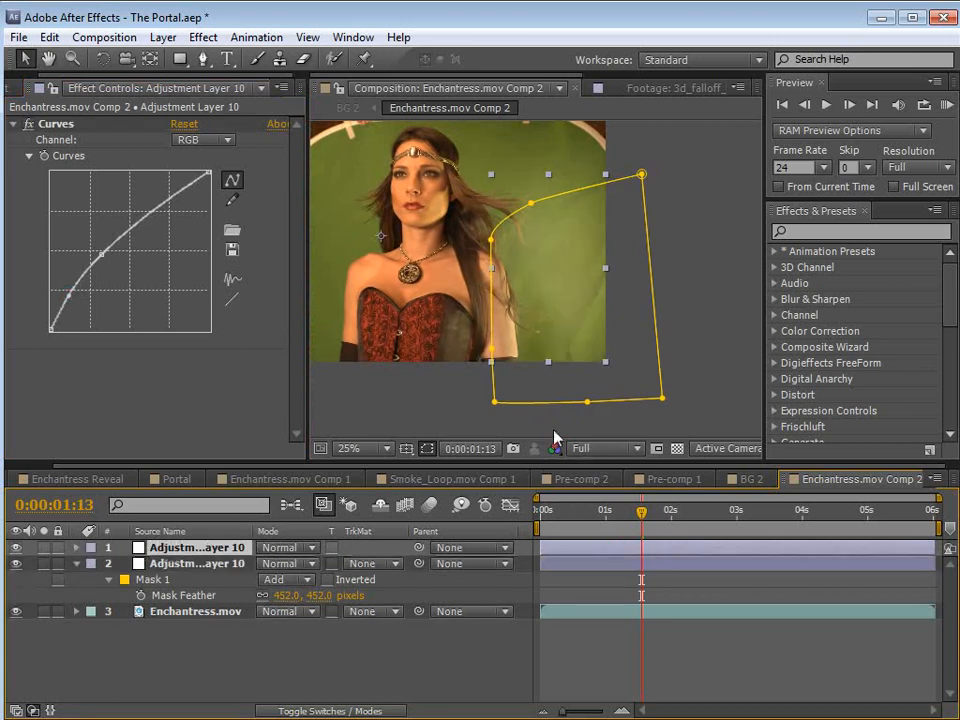
left_click(642, 176)
left_click_drag(641, 186, 508, 311)
left_click(658, 400)
left_click_drag(655, 404, 559, 430)
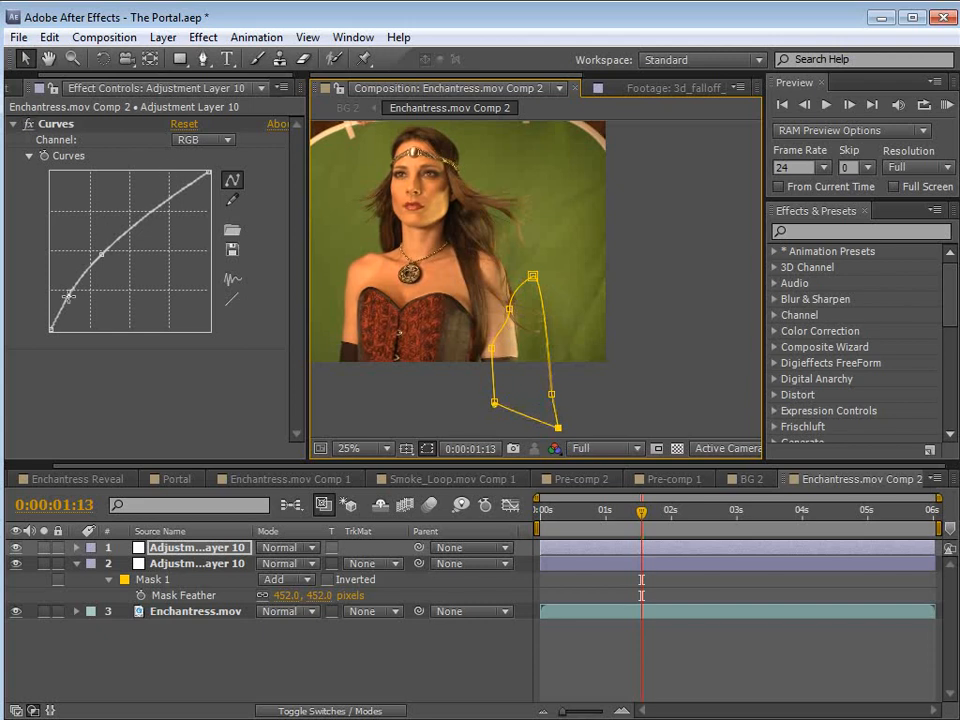
Step: Raise the midtones of the duplicate's RGB curve further and compare the result with the Enchantress.mov layer soloed
left_click(68, 297)
left_click_drag(98, 250, 104, 245)
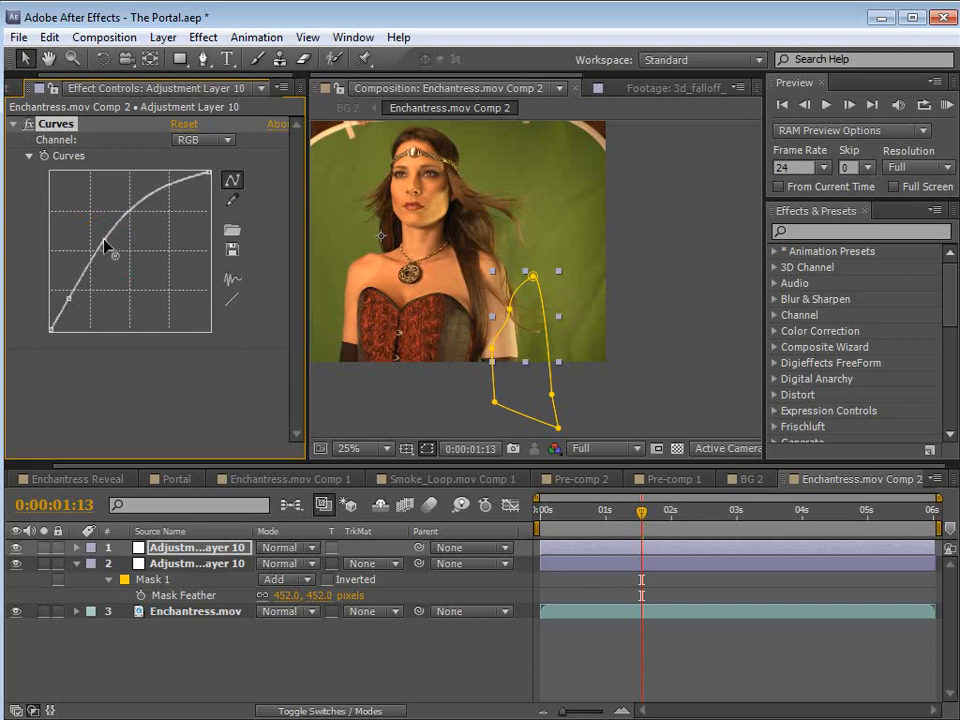
left_click(643, 588)
left_click(41, 611)
left_click(42, 611)
left_click(41, 611)
left_click(41, 611)
Step: Reduce the lower adjustment layer's opacity to 88% and scrub back to the first frame to check the footage
left_click(197, 563)
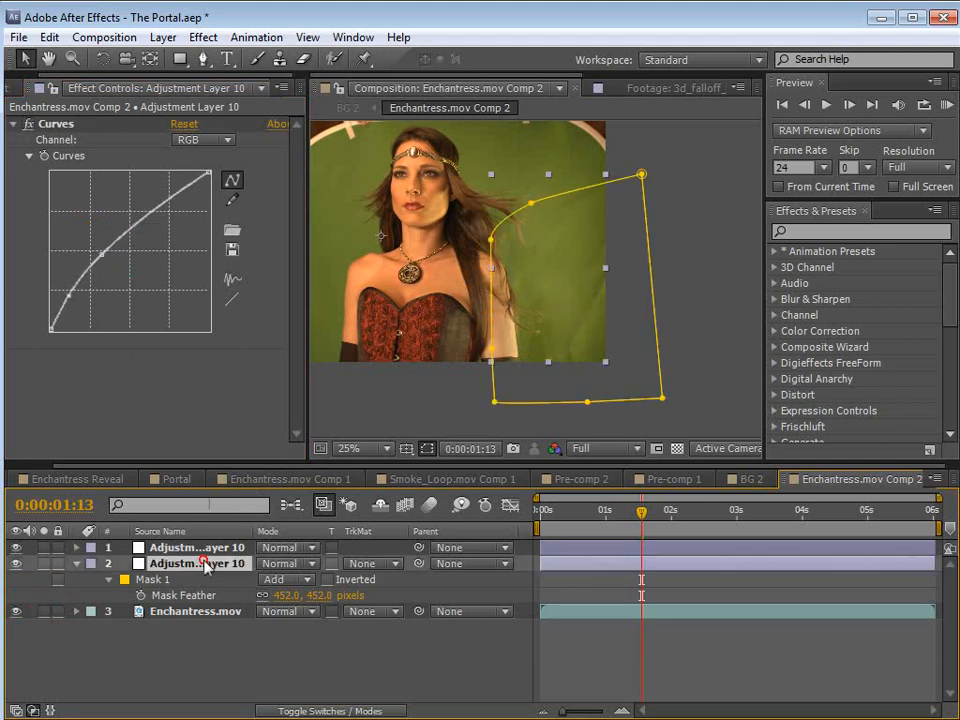
key("t")
left_click_drag(253, 579, 257, 579)
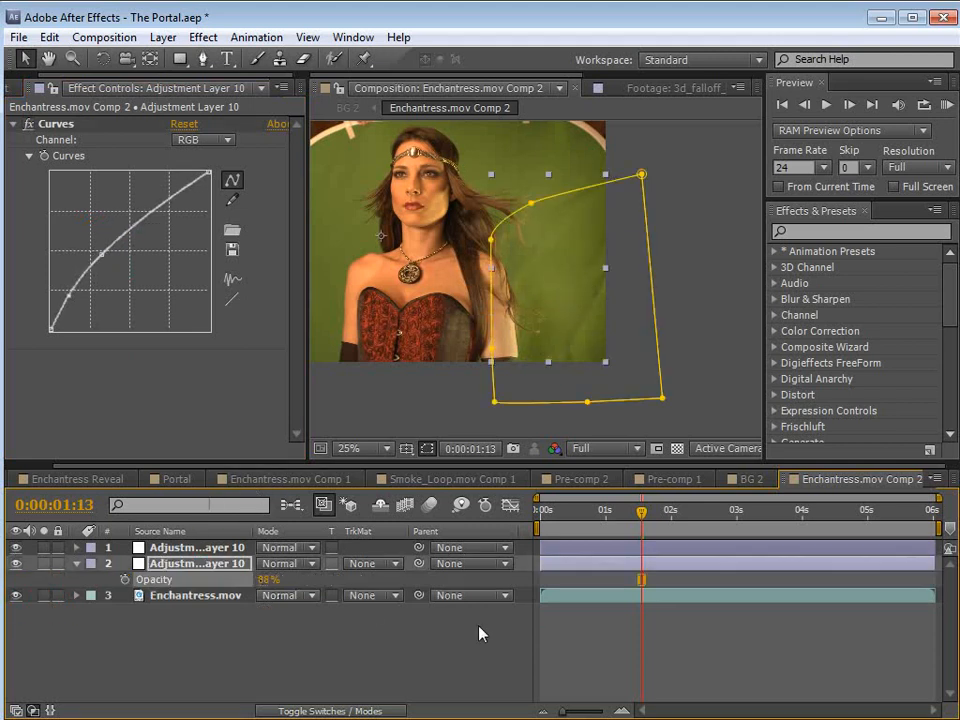
left_click(479, 629)
left_click_drag(517, 263, 581, 295)
left_click_drag(656, 527, 508, 538)
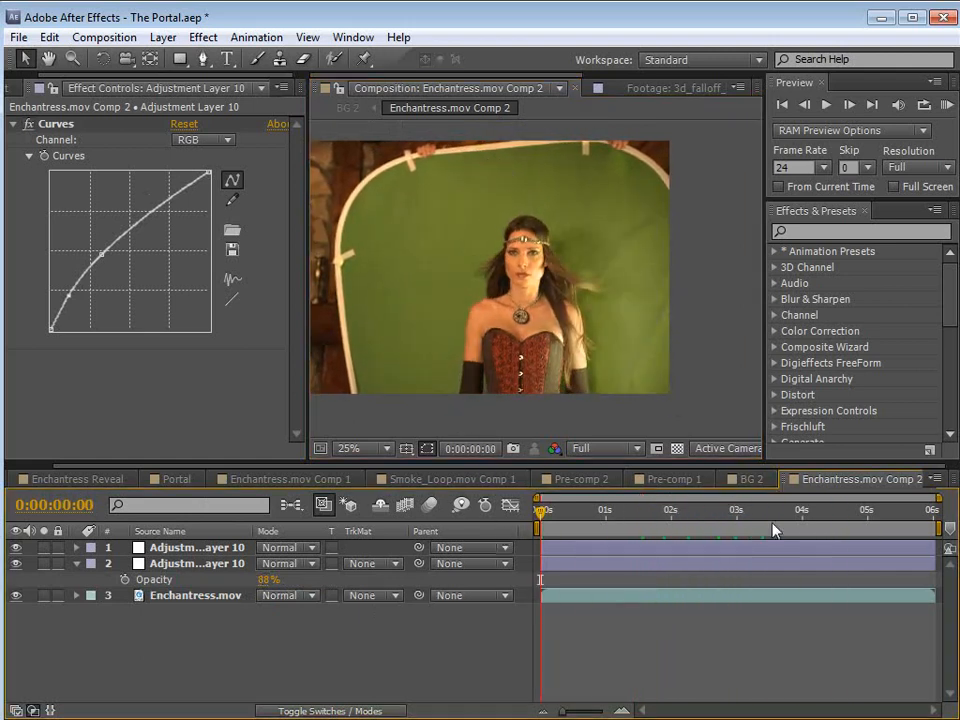
Step: In the BG 2 composition at 0:00:01:19, view the key as Screen Matte around the hair and arm edge
left_click(744, 482)
scroll(602, 346, "up", 2)
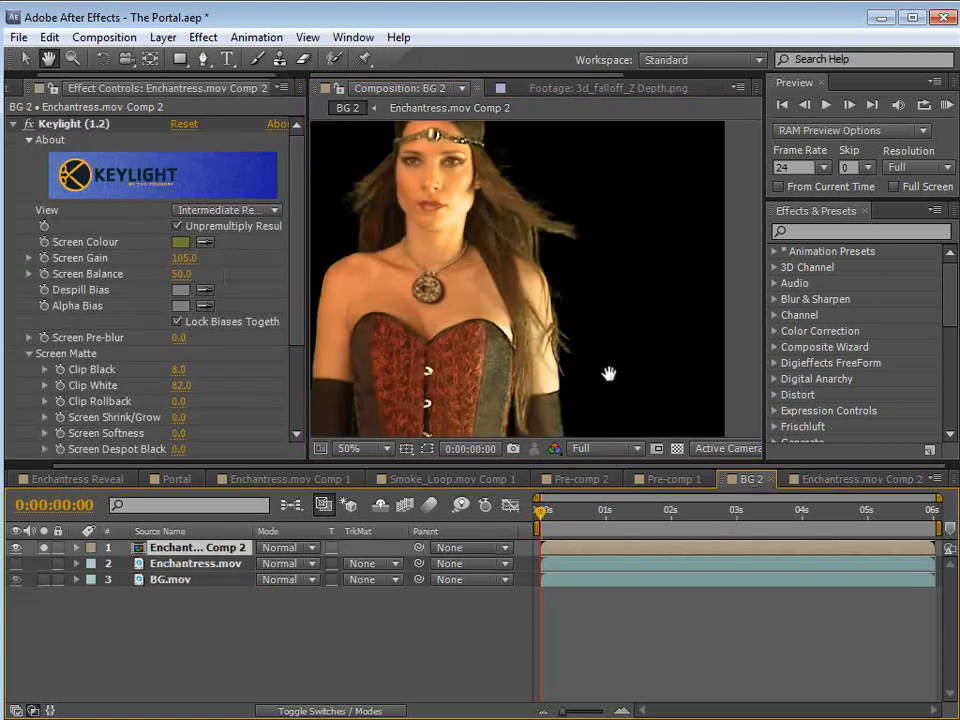
left_click_drag(609, 373, 556, 303)
left_click_drag(568, 512, 658, 525)
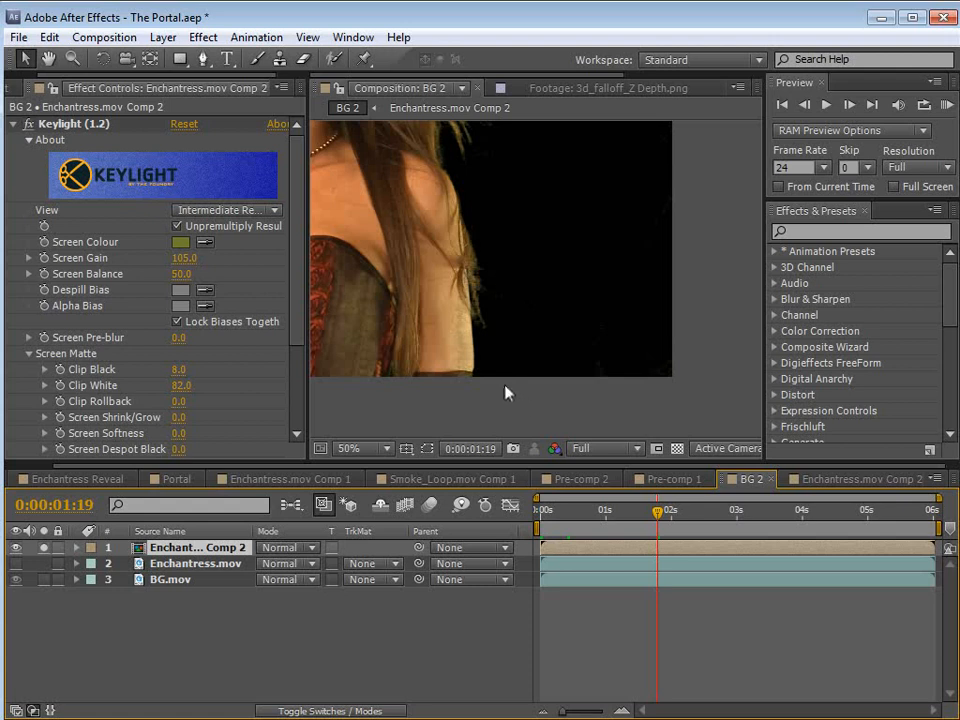
left_click_drag(451, 264, 473, 283)
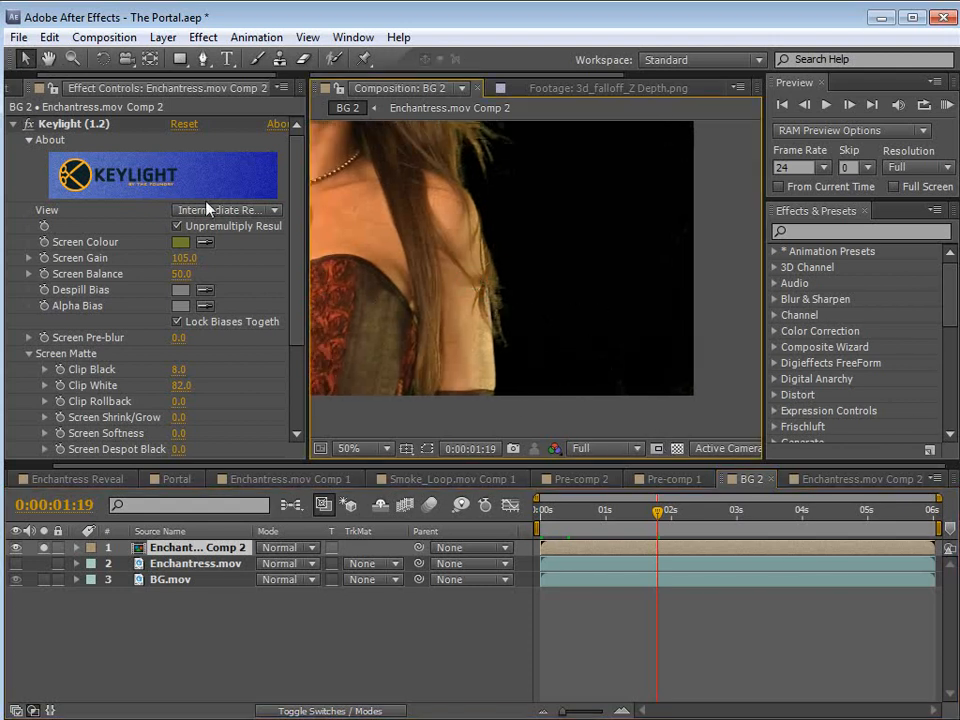
left_click(208, 209)
left_click(213, 312)
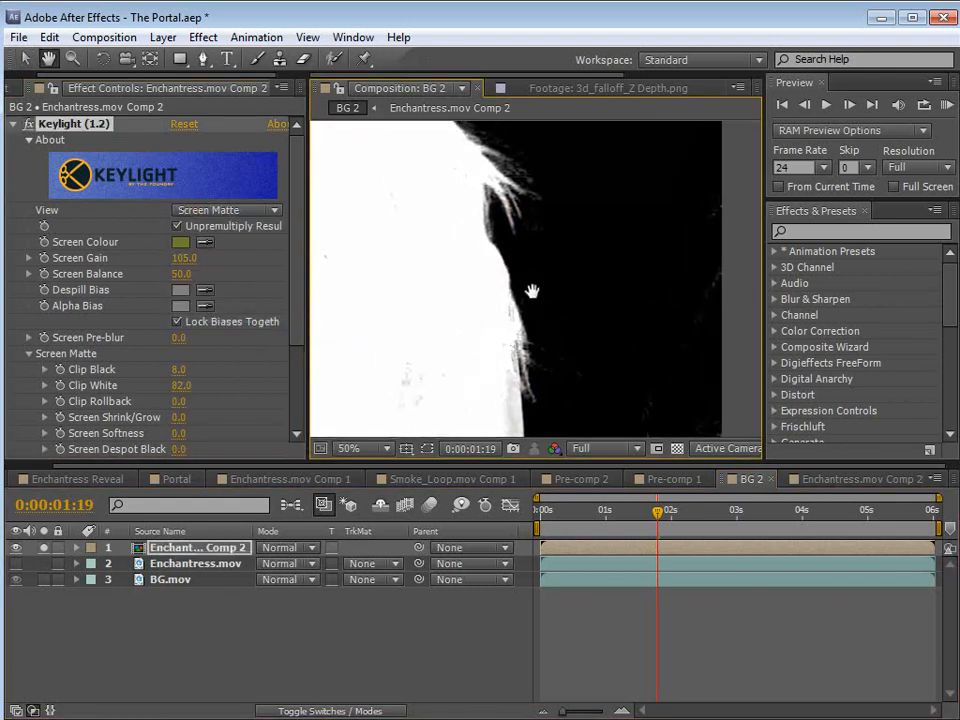
left_click_drag(532, 291, 566, 331)
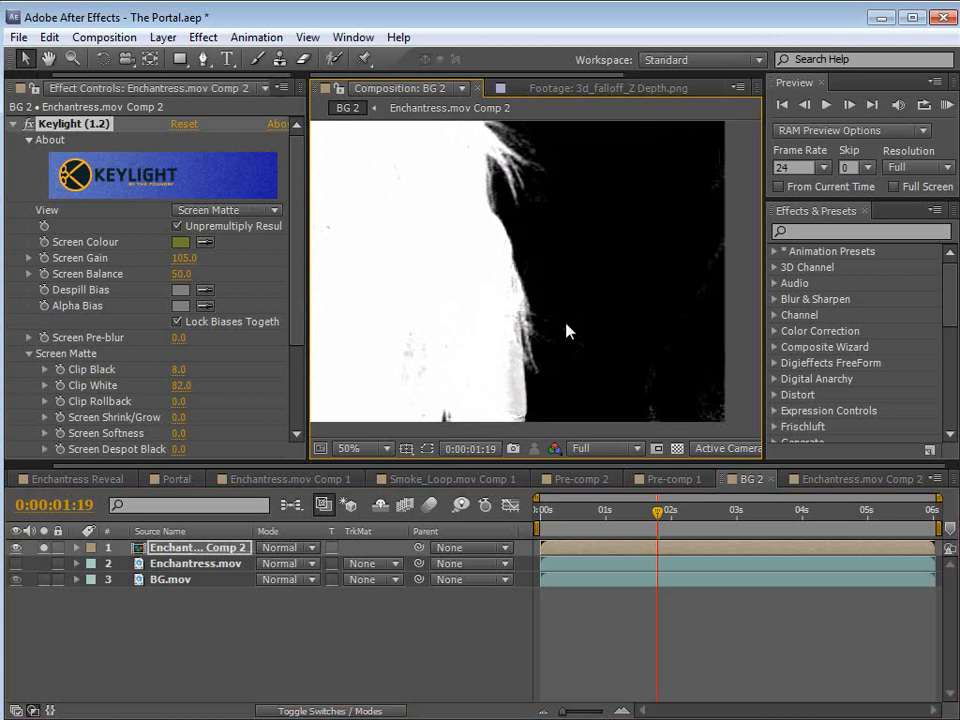
Step: Take a snapshot of the matte, hide both adjustment layers in Enchantress.mov Comp 2, and return to BG 2
left_click(514, 452)
left_click(823, 484)
left_click_drag(16, 565, 17, 552)
left_click(750, 479)
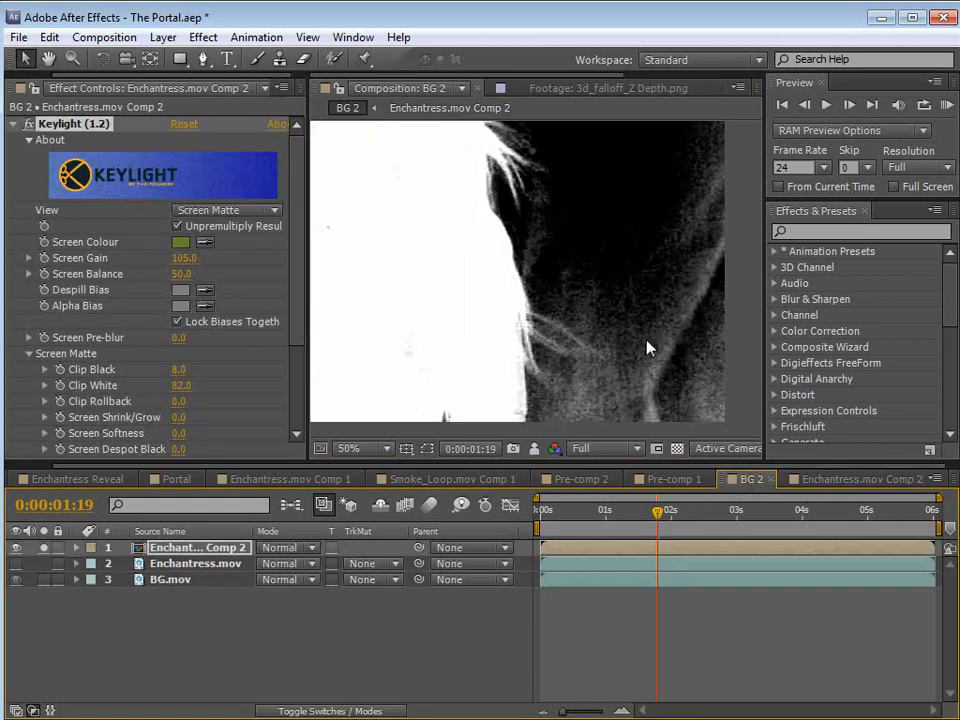
Step: Compare the current screen matte with the stored snapshot around the hair strands, arm edge and lower green screen
left_click(535, 450)
left_click(535, 450)
left_click(535, 451)
key("space")
left_click_drag(601, 260, 622, 425)
left_click_drag(530, 277, 489, 218)
scroll(521, 339, "up", 1)
key("space")
scroll(519, 265, "down", 1)
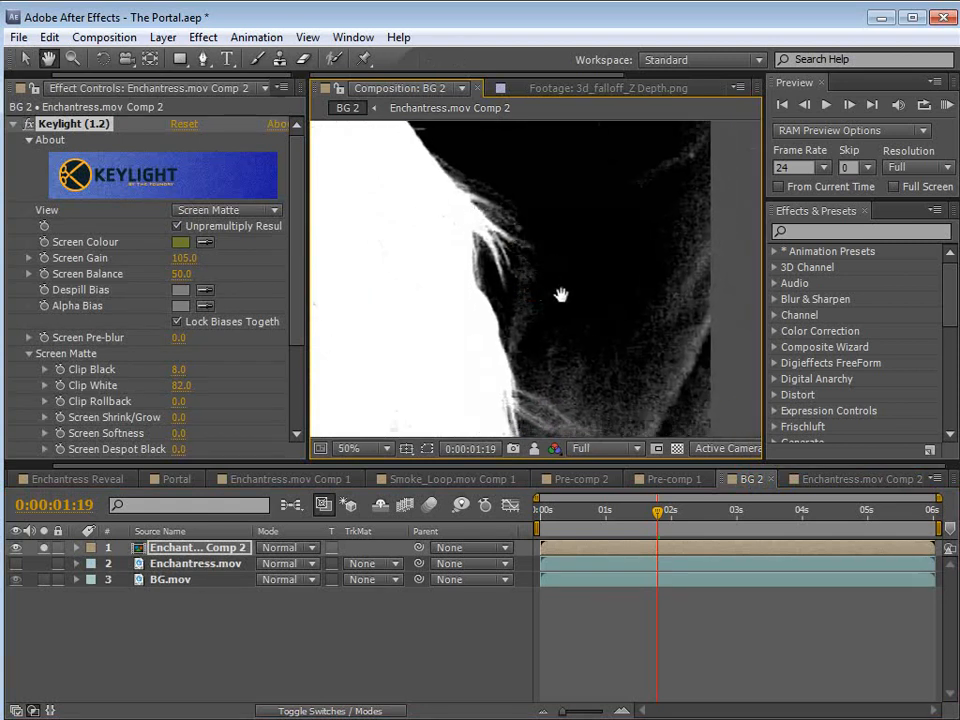
left_click_drag(531, 252, 533, 263)
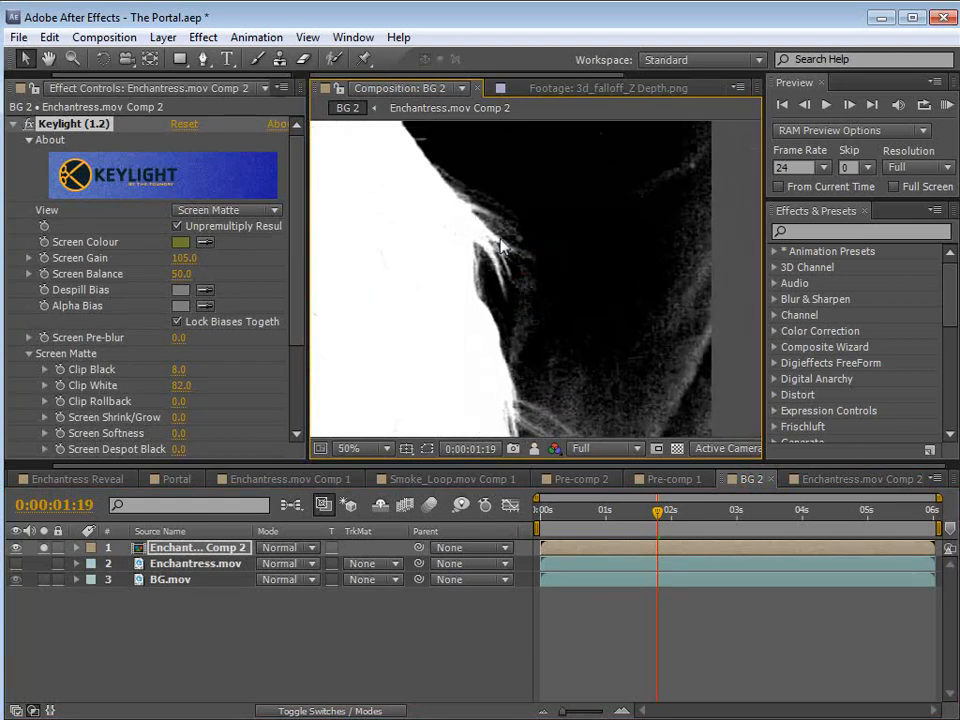
left_click(535, 449)
left_click(536, 450)
key("space")
left_click_drag(672, 402, 668, 298)
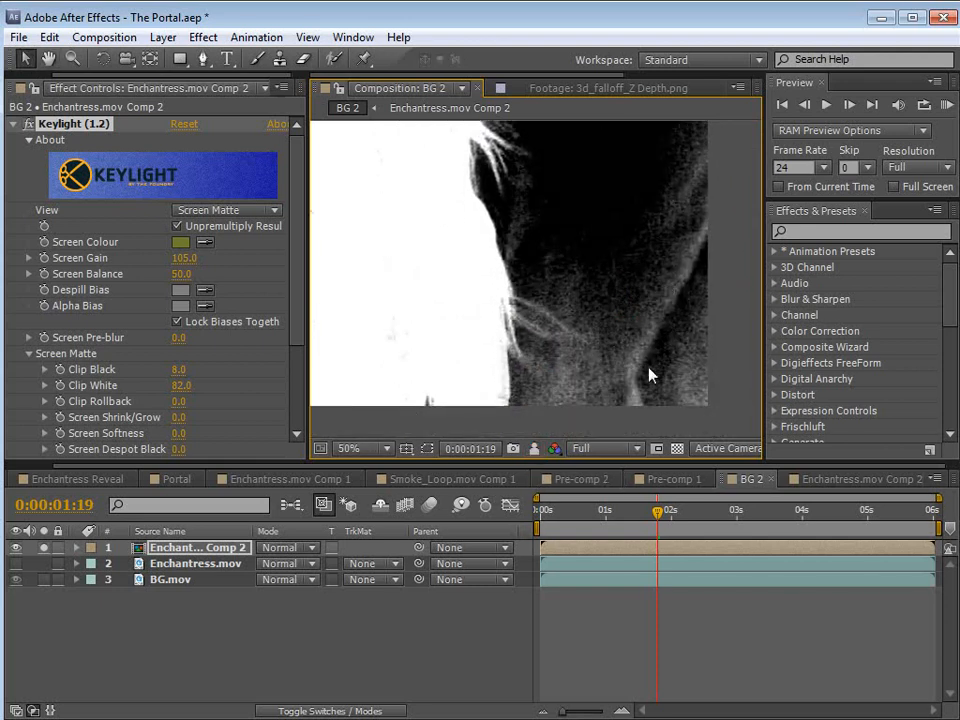
left_click(534, 449)
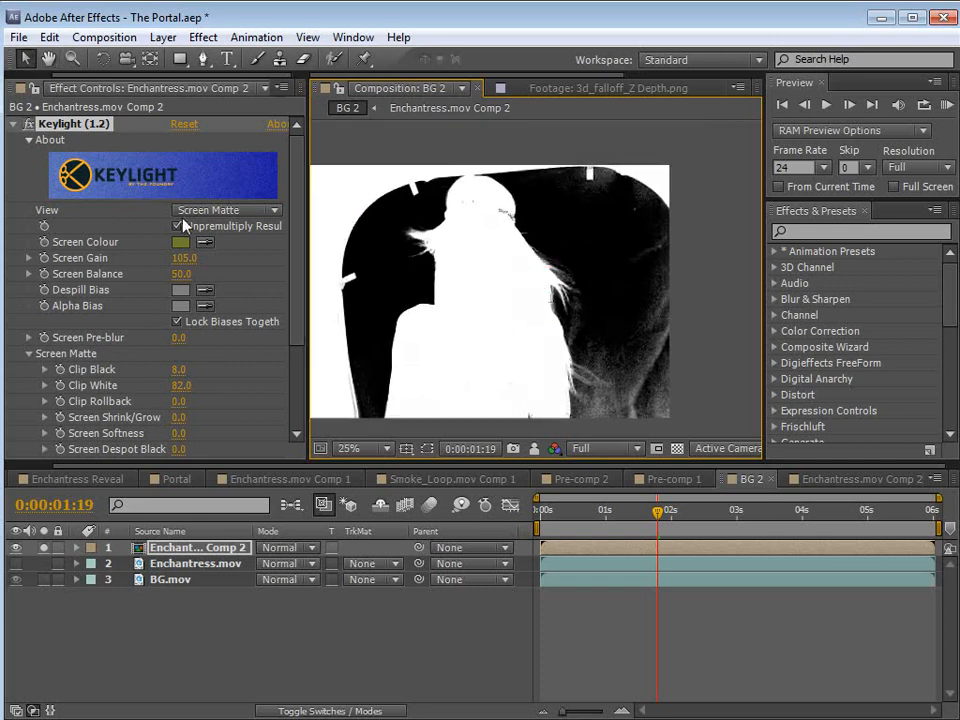
Step: Set Keylight's View back to Intermediate Result and inspect the keyed edge beside the arm
left_click(215, 210)
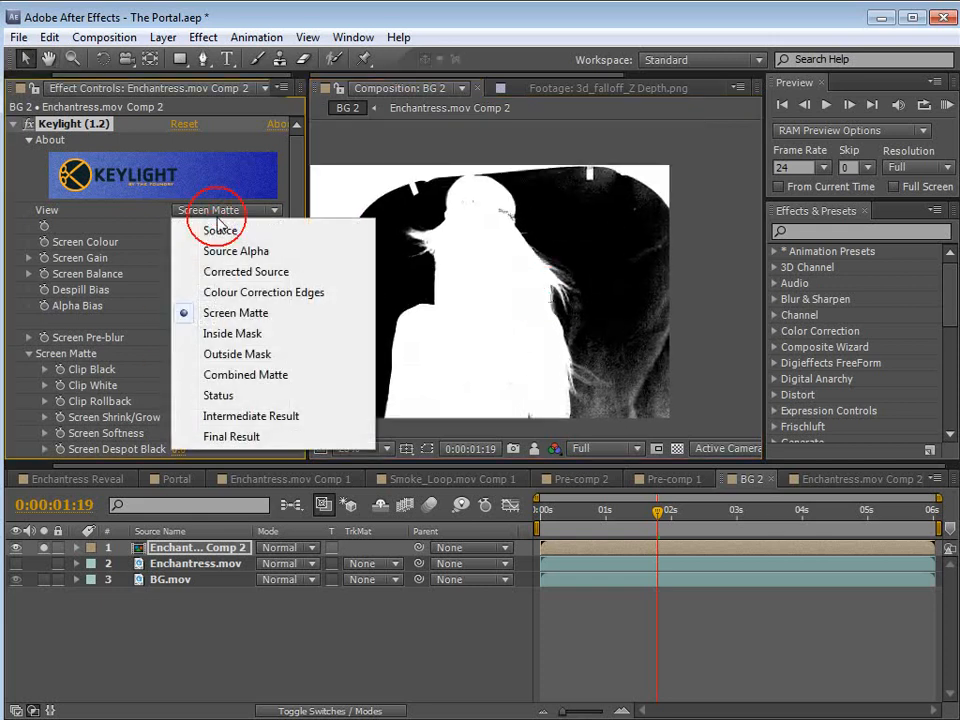
left_click(241, 417)
scroll(675, 368, "up", 1)
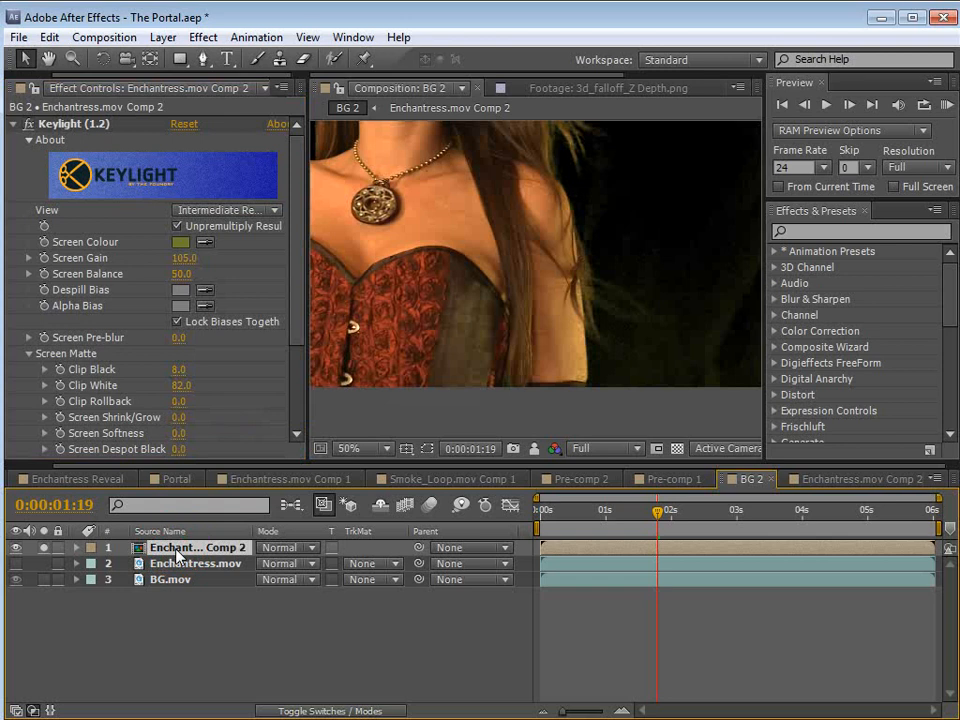
Step: Turn both adjustment layers back on in Enchantress.mov Comp 2 and check the brightened green screen beside the arm
left_click(851, 480)
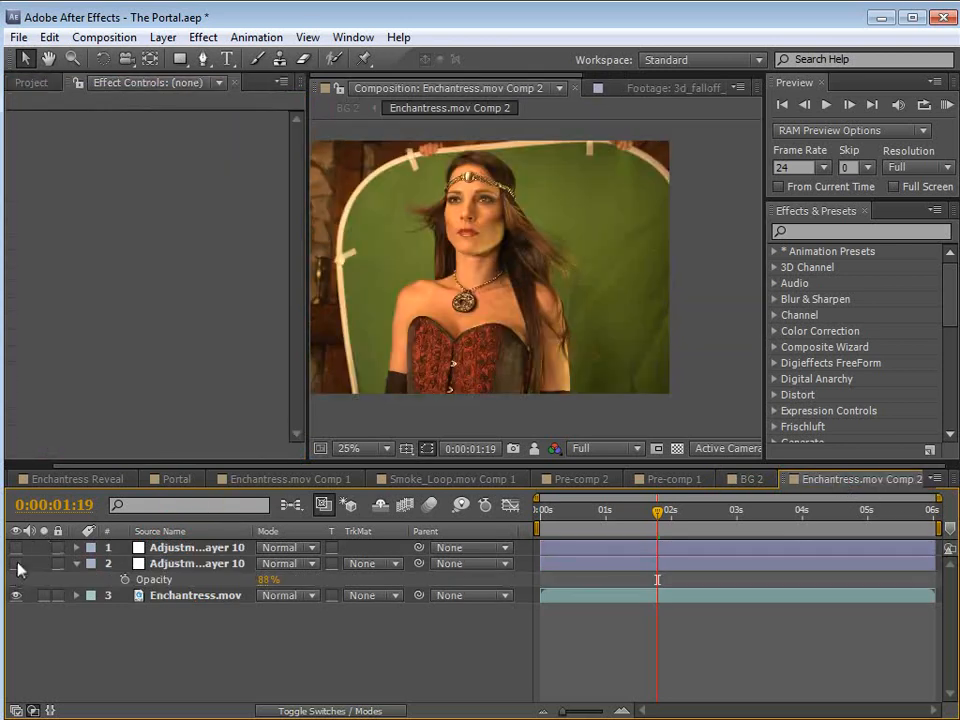
left_click_drag(17, 563, 16, 546)
key("space")
scroll(651, 287, "up", 1)
left_click_drag(611, 360, 509, 275)
left_click_drag(671, 335, 652, 307)
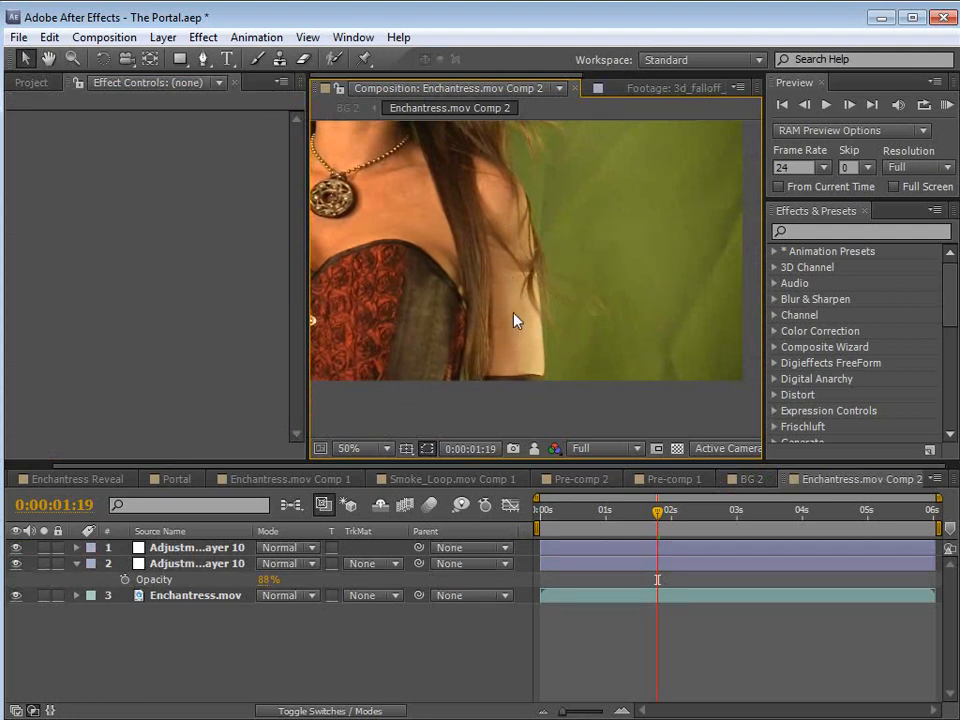
scroll(560, 318, "down", 1)
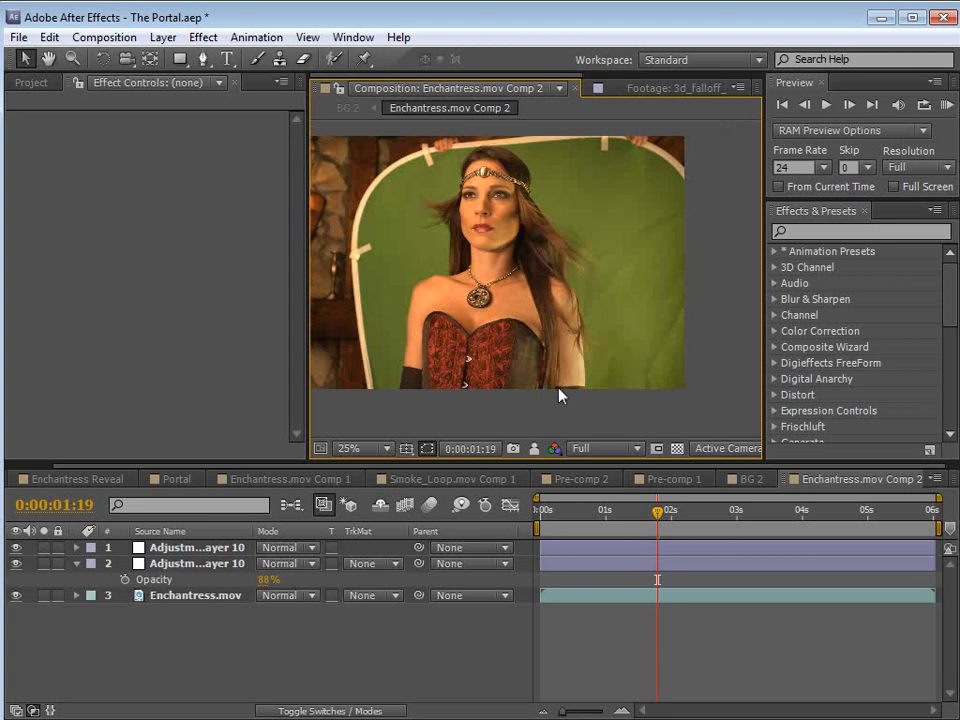
Step: In BG 2, unsolo and hide the keyed Enchantress.mov Comp 2 layer and show the original Enchantress.mov layer
left_click(750, 480)
scroll(578, 322, "down", 1)
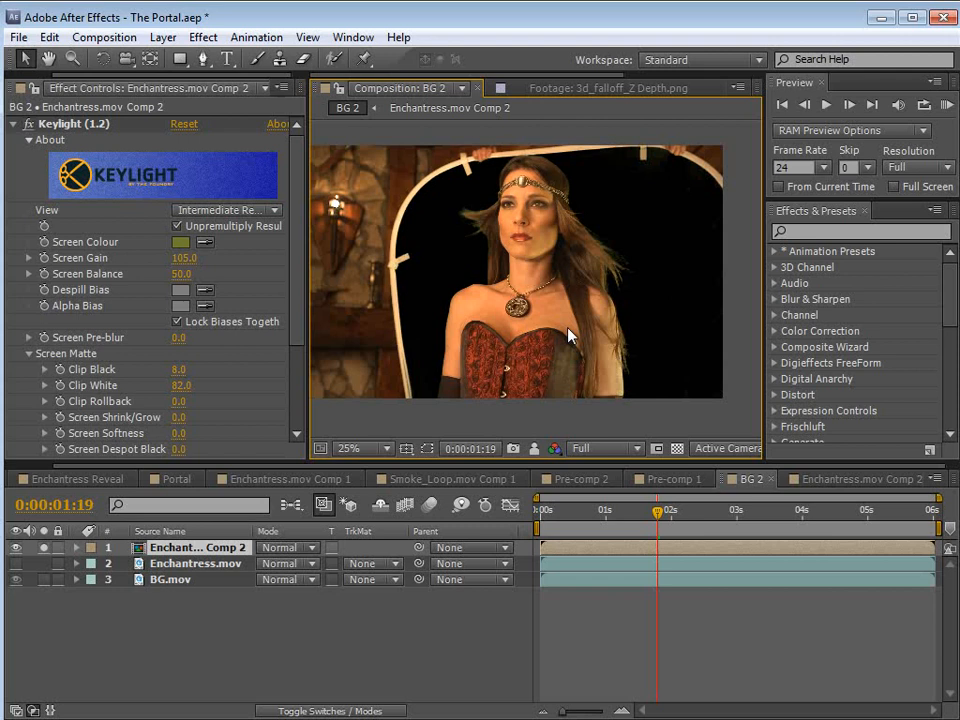
left_click(43, 548)
left_click(15, 563)
left_click(15, 548)
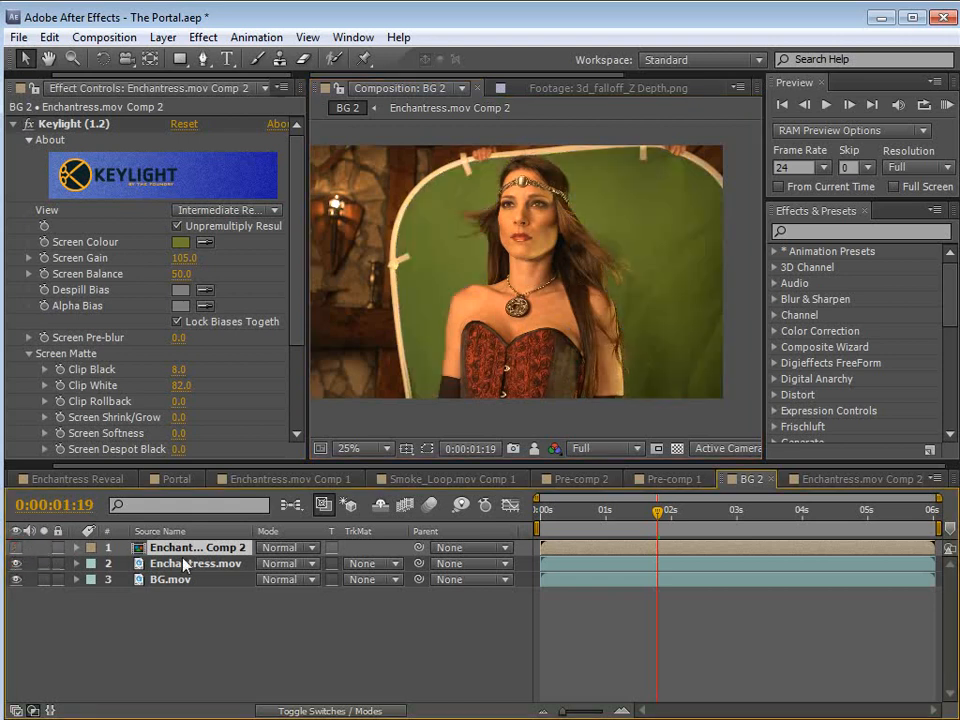
Step: Set the Enchantress.mov layer's track matte to Alpha Matte "Enchantress.mov Comp 2"
left_click(463, 400)
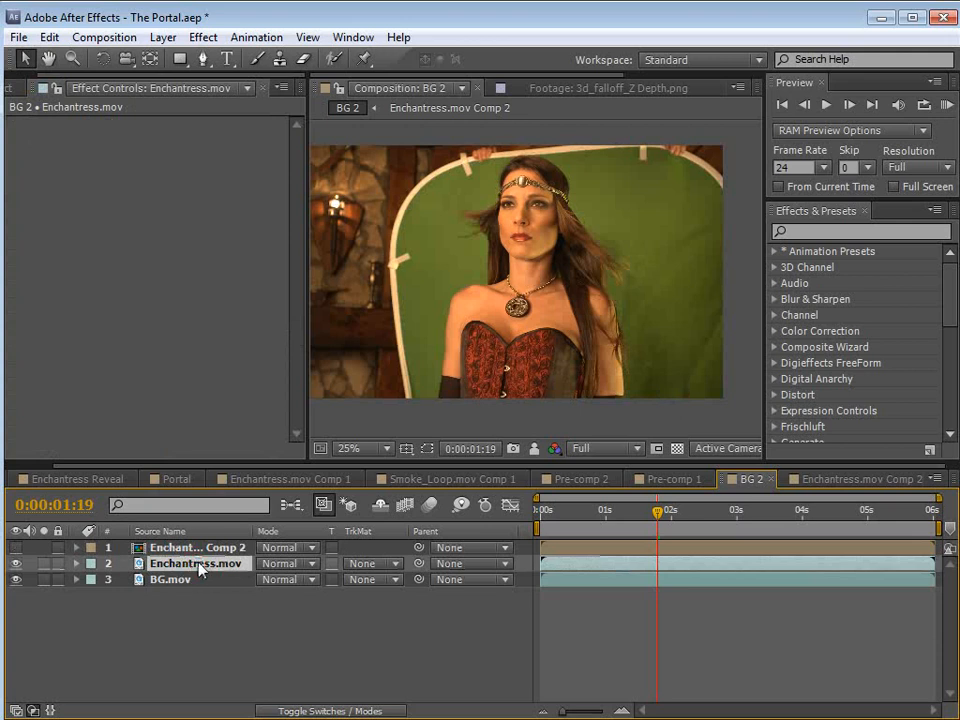
left_click(369, 563)
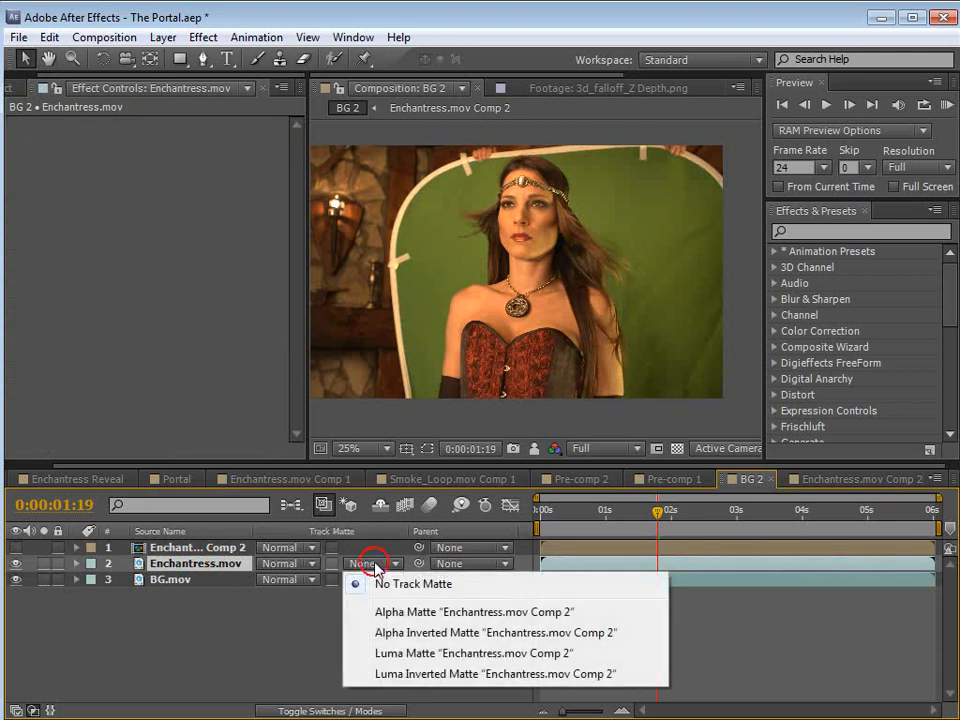
left_click(401, 612)
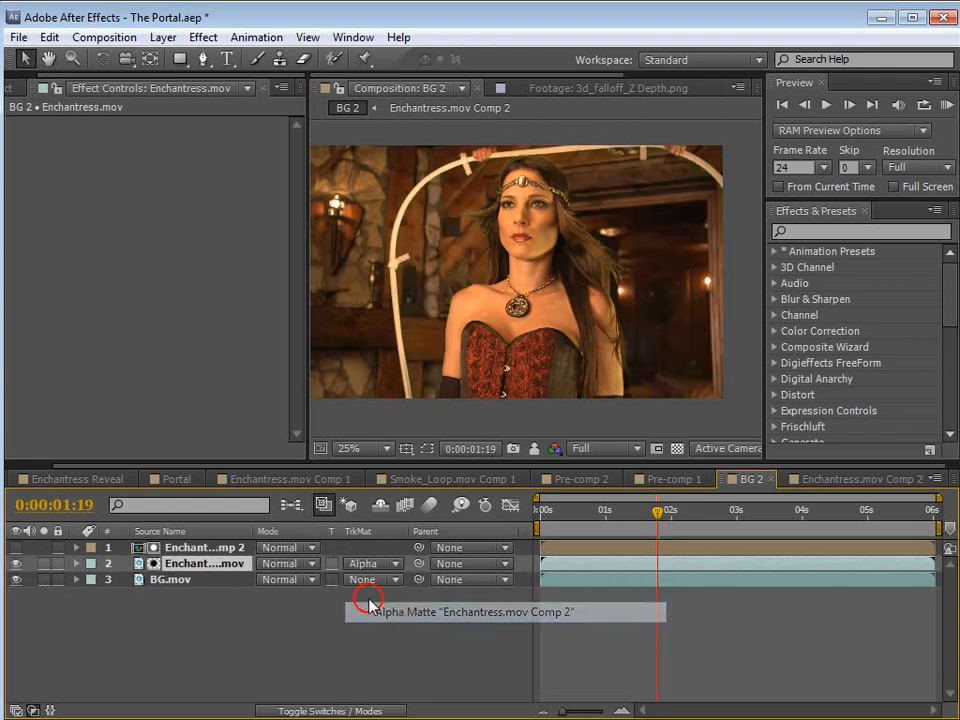
Step: Compare the arm edge with the keyed Enchantress.mov Comp 2 layer shown and hidden above the matted footage
left_click(223, 549)
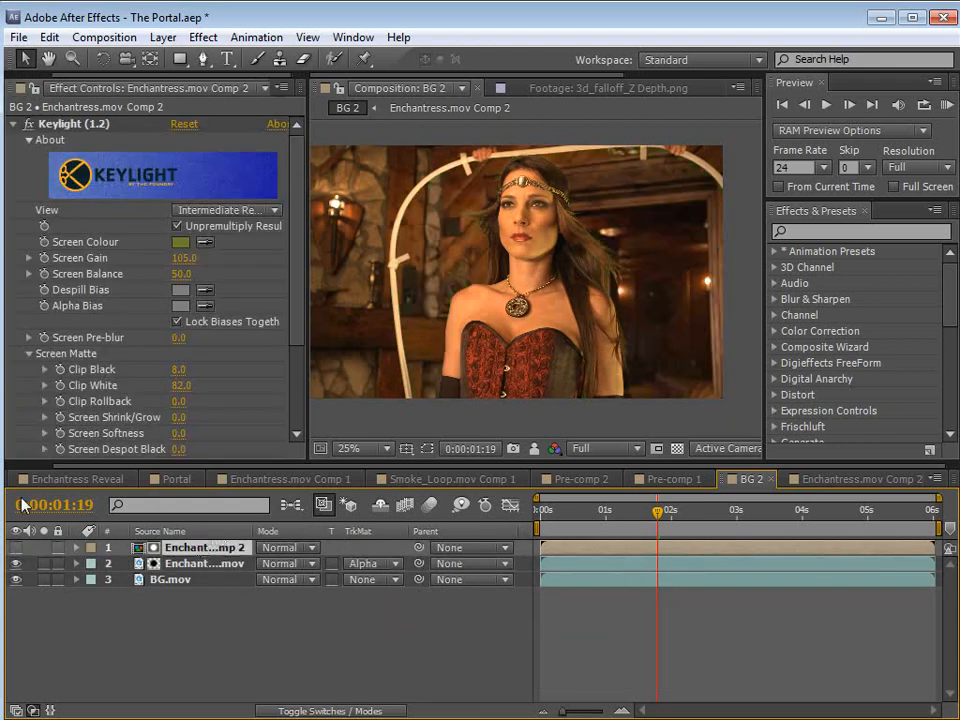
left_click(62, 124)
left_click_drag(647, 368, 533, 212)
key("v")
left_click(175, 564)
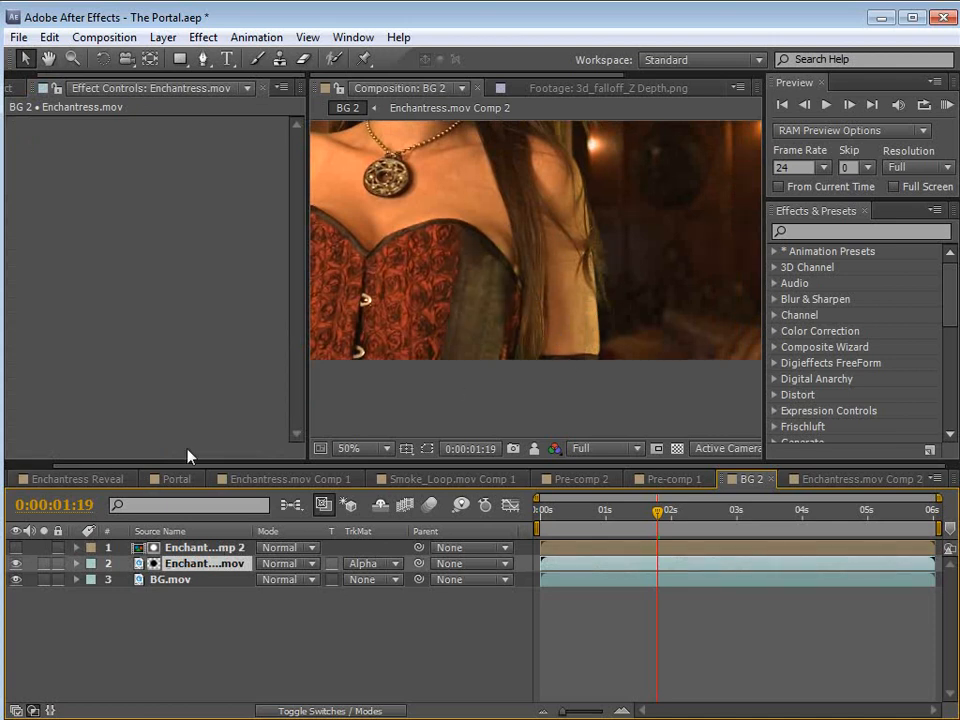
left_click(16, 548)
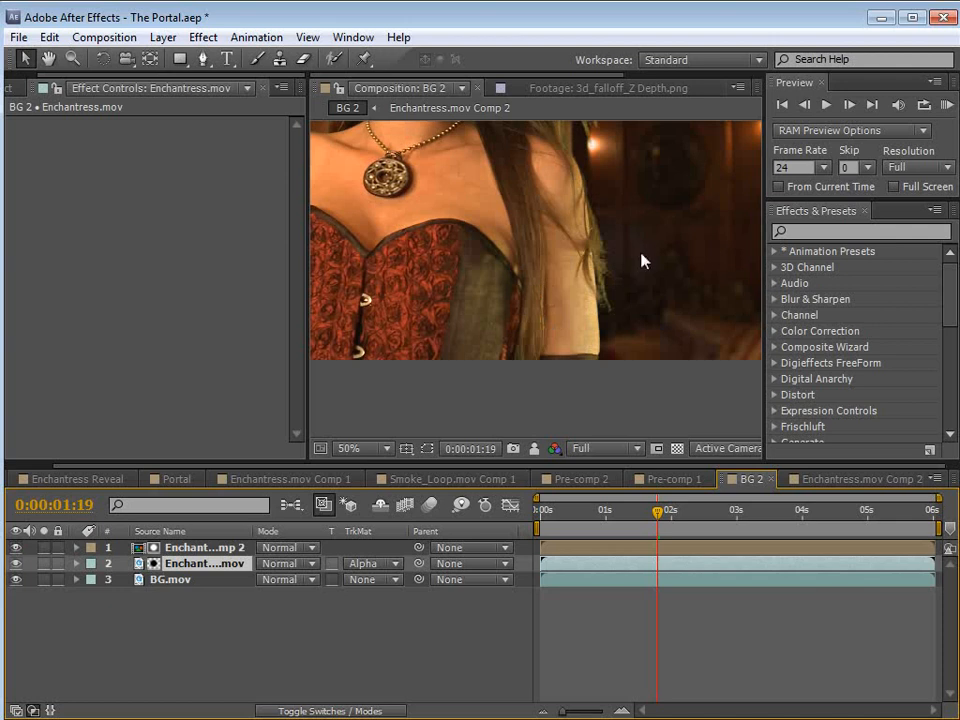
left_click(17, 549)
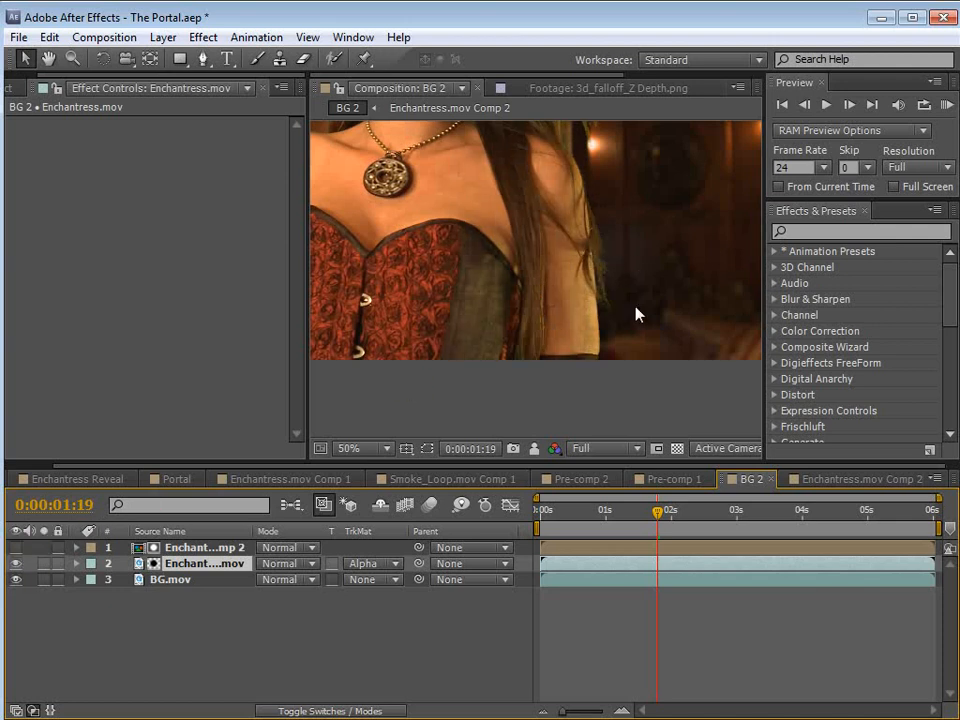
Step: Inspect the matted composite as a whole and the hair strands close up against the background
key("h")
left_click_drag(591, 214, 568, 354)
key("comma")
key("comma")
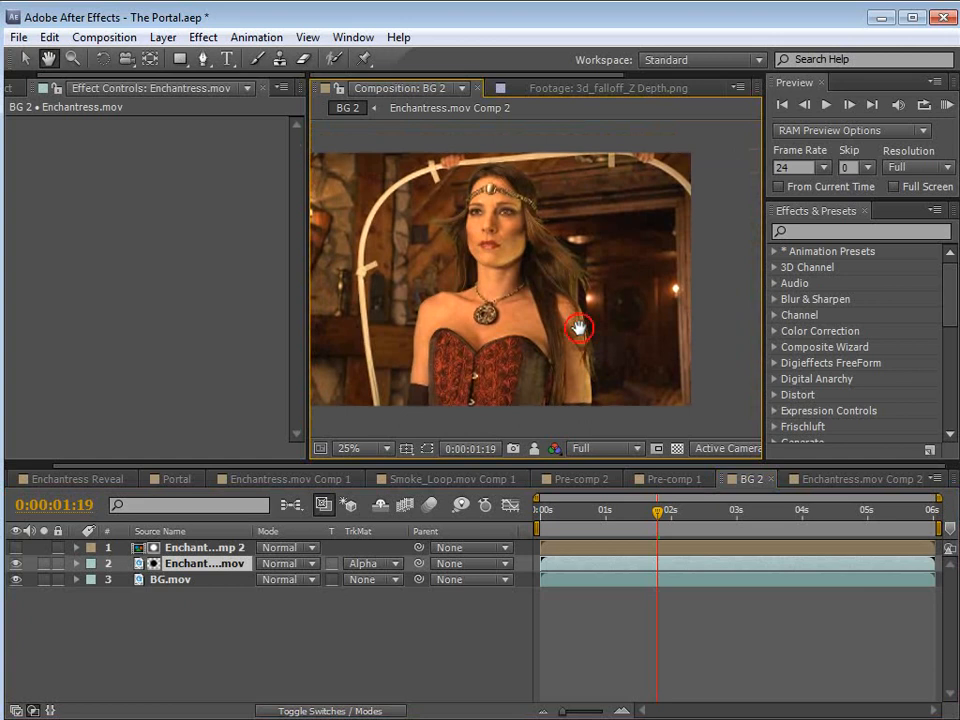
key("period")
key("period")
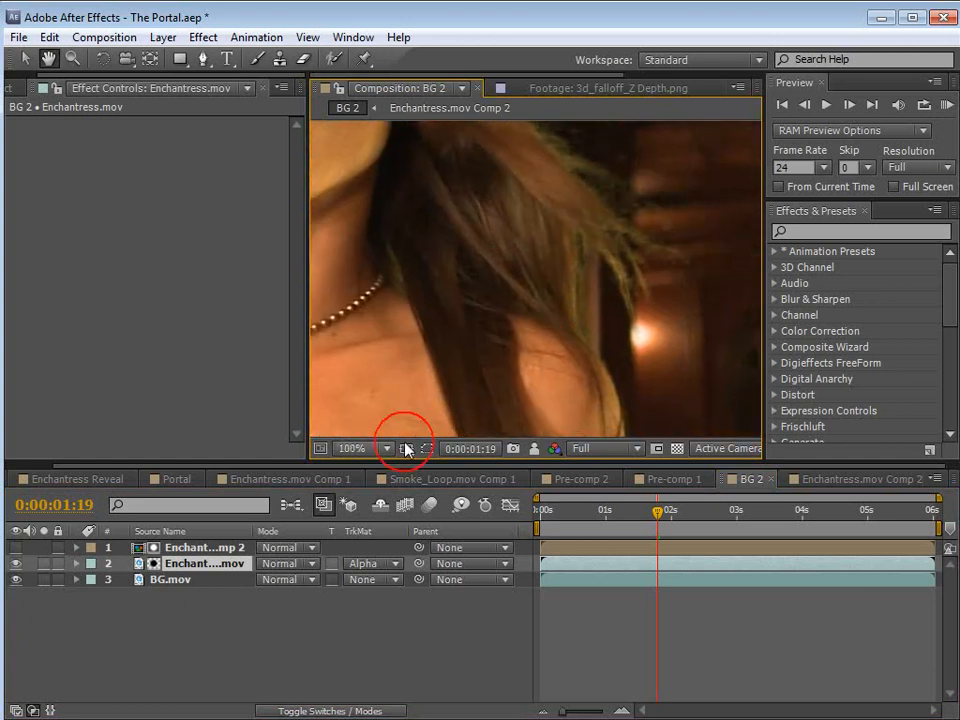
key("v")
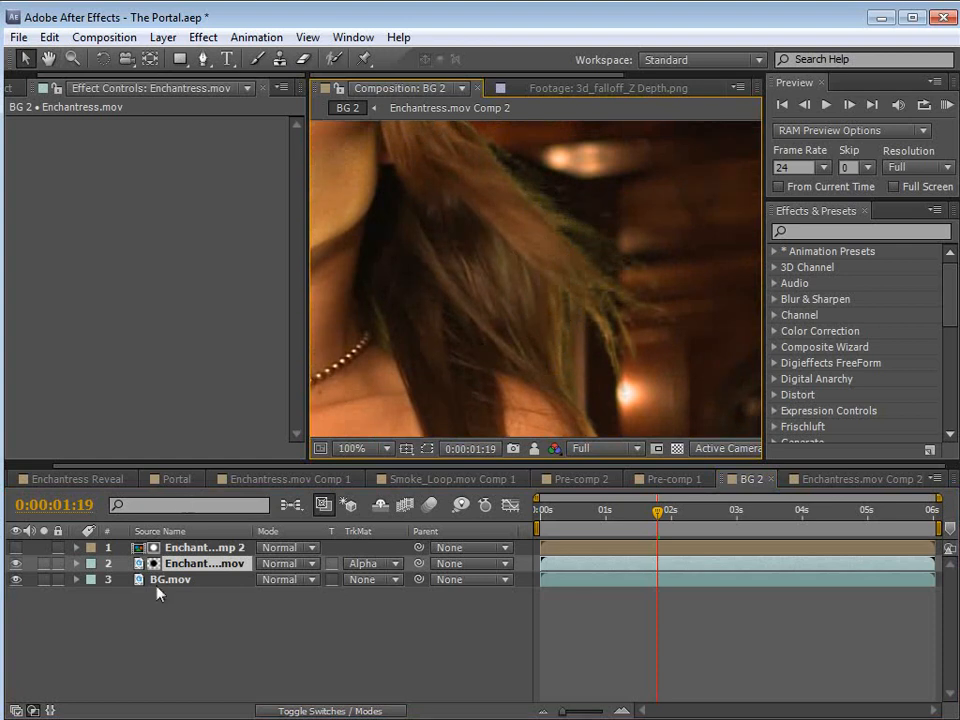
Step: Set Keylight's Screen Pre-blur to 1.0 on the Enchantress.mov Comp 2 layer
left_click(190, 547)
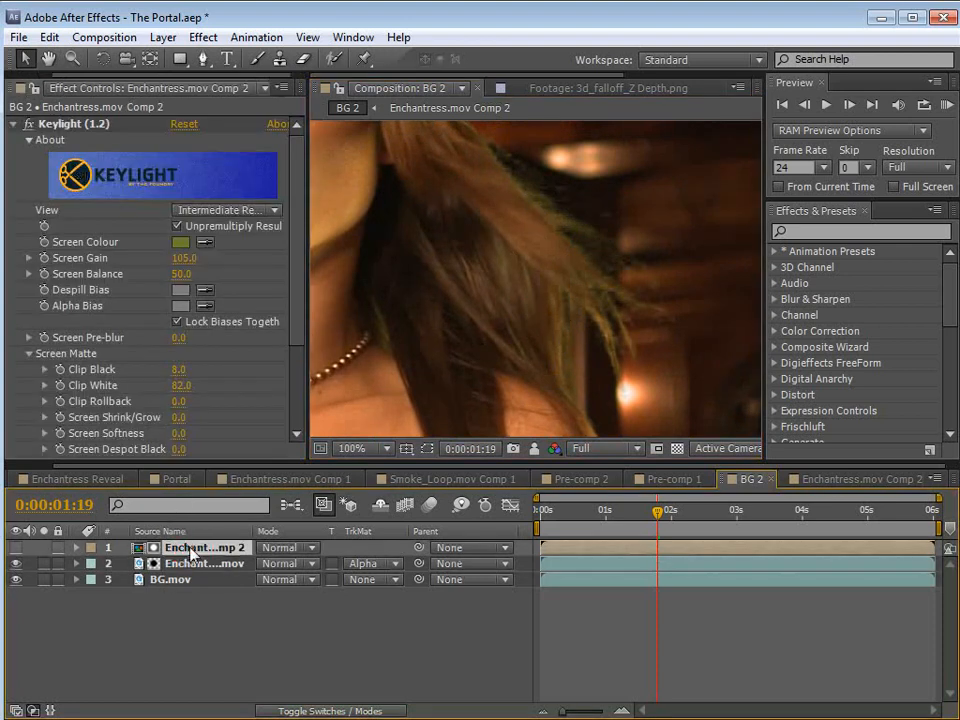
left_click(52, 125)
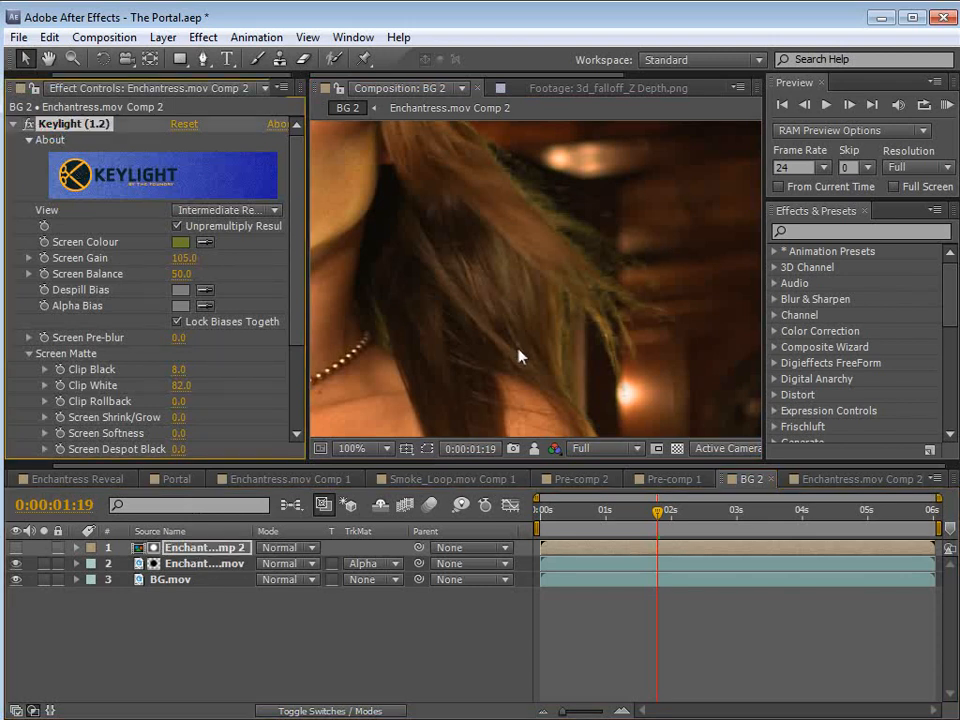
key("h")
left_click_drag(452, 234, 516, 268)
key("v")
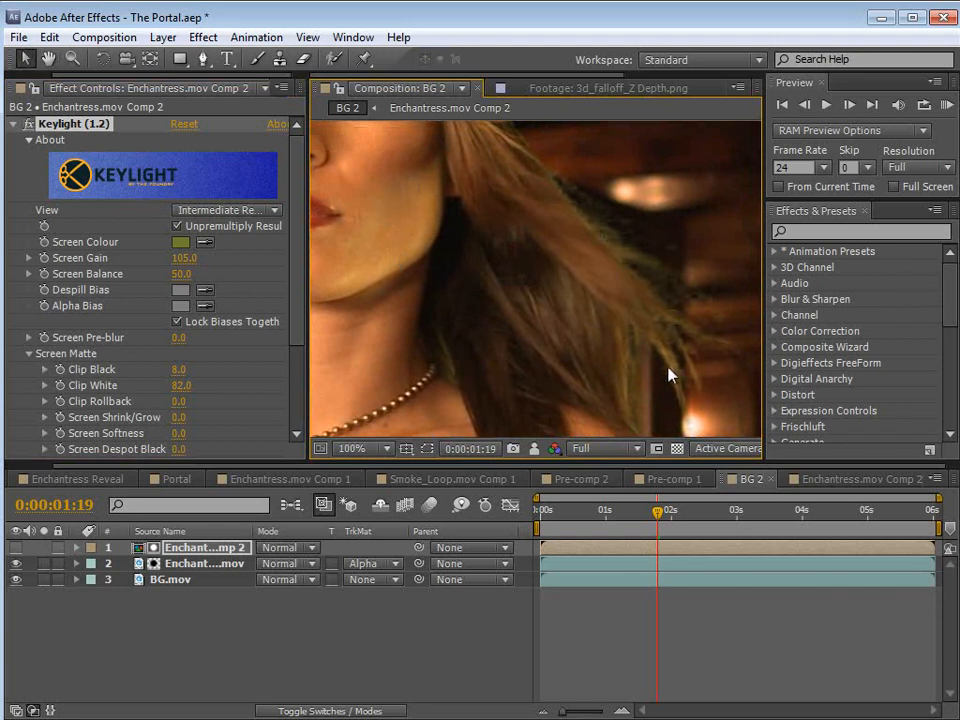
left_click(178, 338)
type("1")
key("Return")
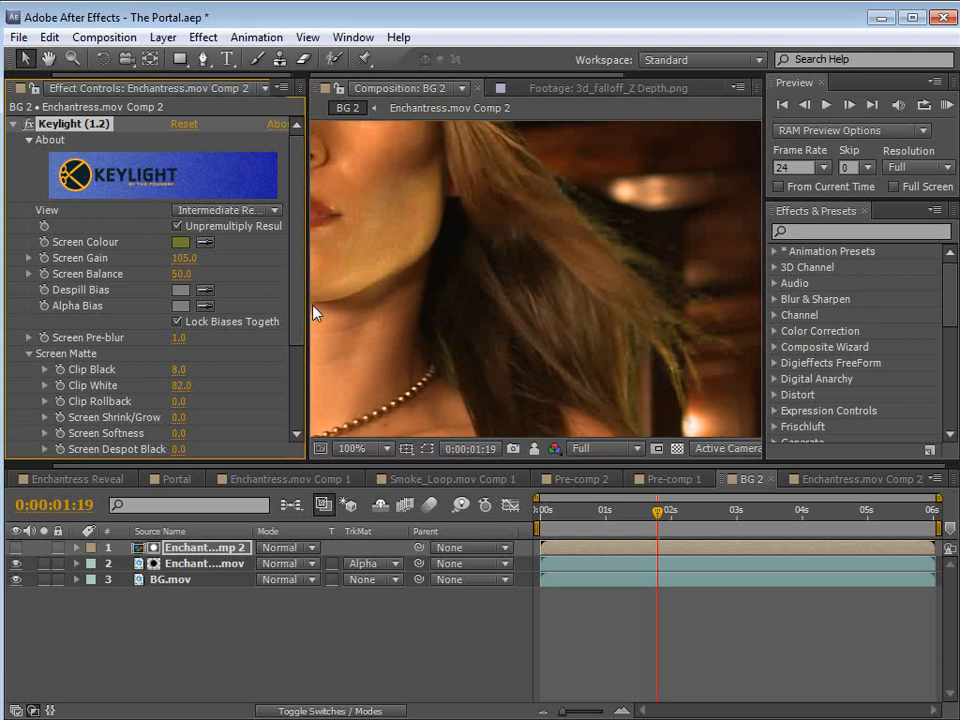
Step: Examine the pre-blurred hair edges around the face and shoulder, testing Keylight's Screen Balance
key("h")
left_click_drag(640, 331, 527, 328)
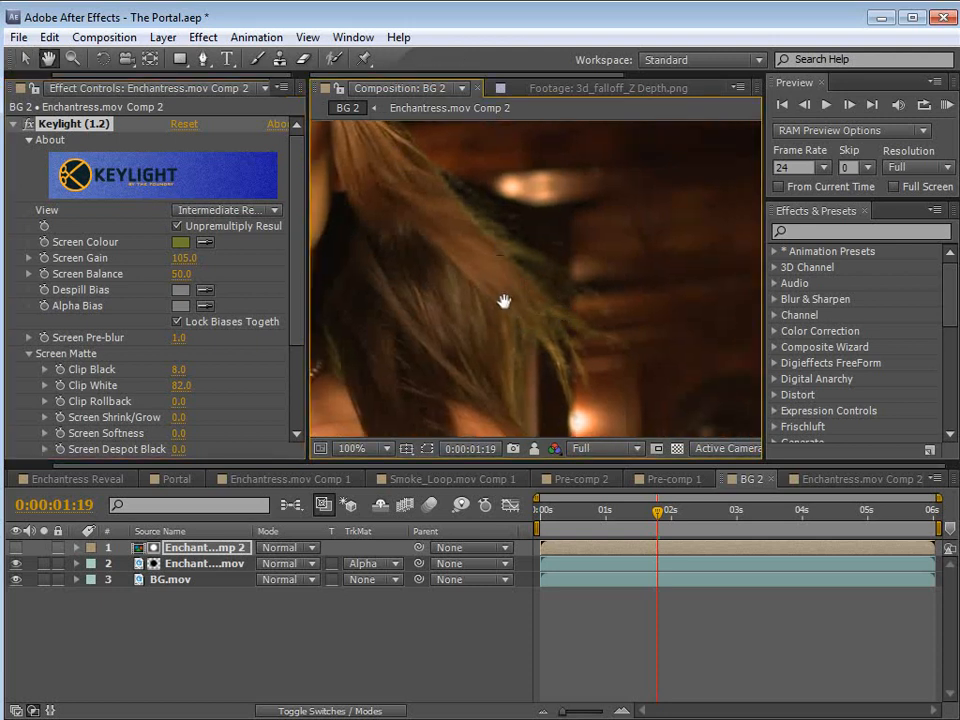
key("v")
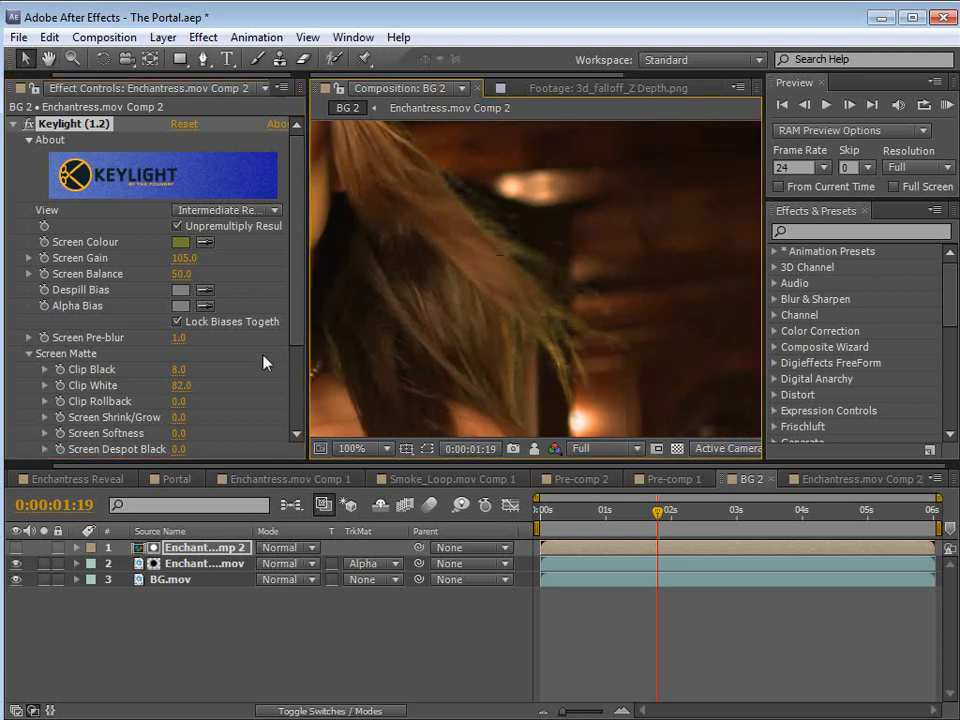
key("h")
mouse_move(474, 251)
left_mouse_down()
mouse_move(379, 302)
mouse_move(551, 259)
mouse_move(490, 242)
left_mouse_up()
key("v")
mouse_move(181, 275)
left_mouse_down()
mouse_move(150, 279)
mouse_move(186, 273)
left_mouse_up()
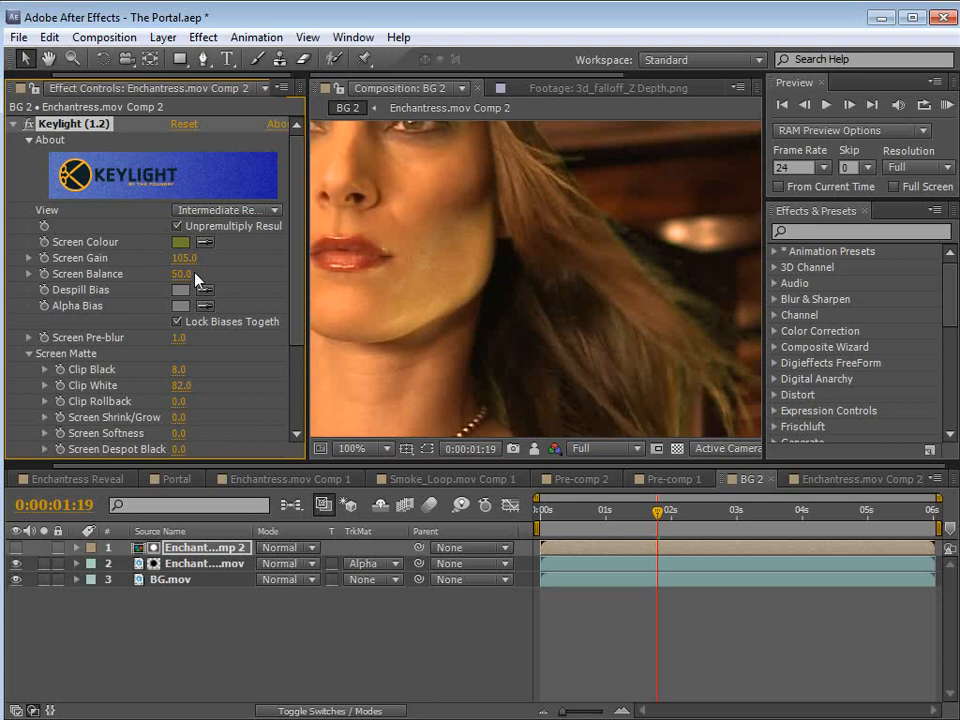
left_click_drag(599, 354, 579, 274)
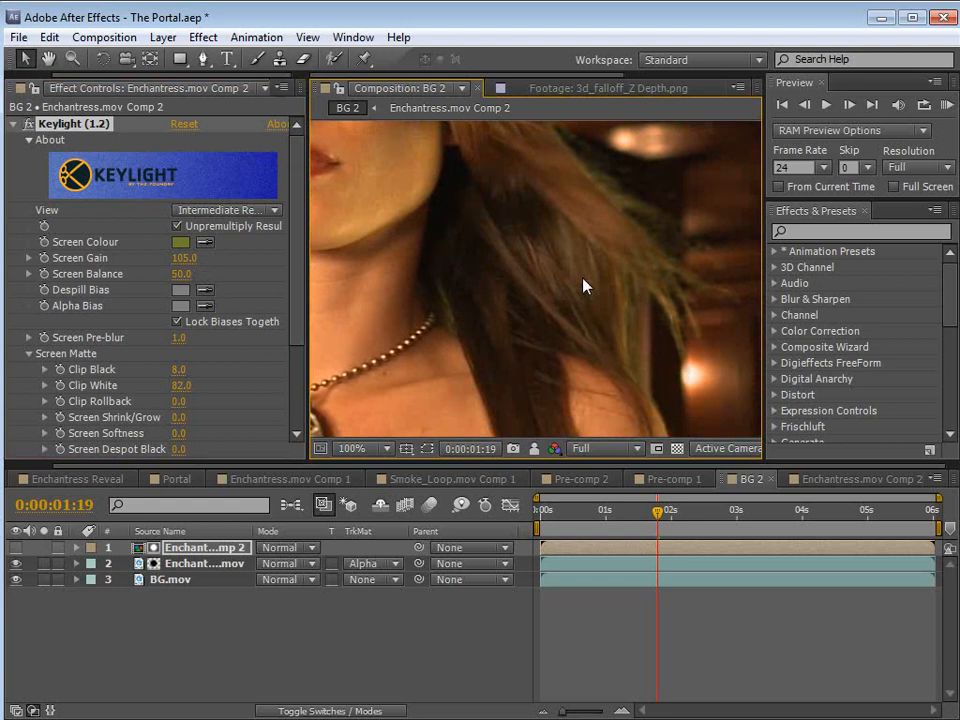
key("space")
left_click_drag(568, 328, 528, 306)
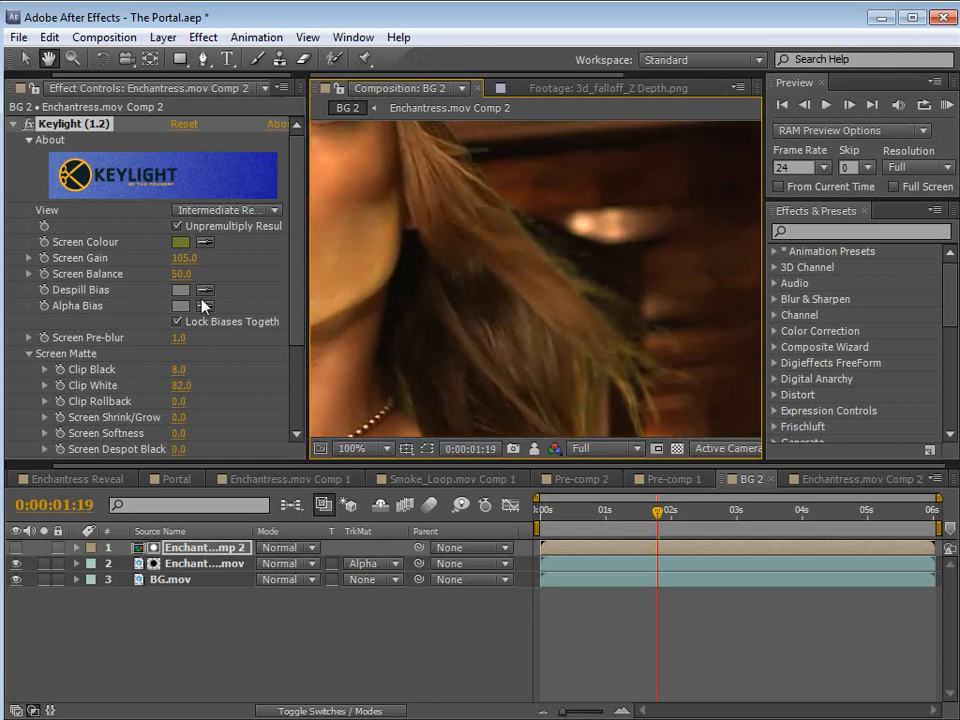
Step: Adjust Keylight's Clip White to 72 and Clip Black to 7 while checking the arm and hair edges
mouse_move(181, 385)
left_mouse_down()
mouse_move(205, 385)
mouse_move(183, 385)
left_mouse_up()
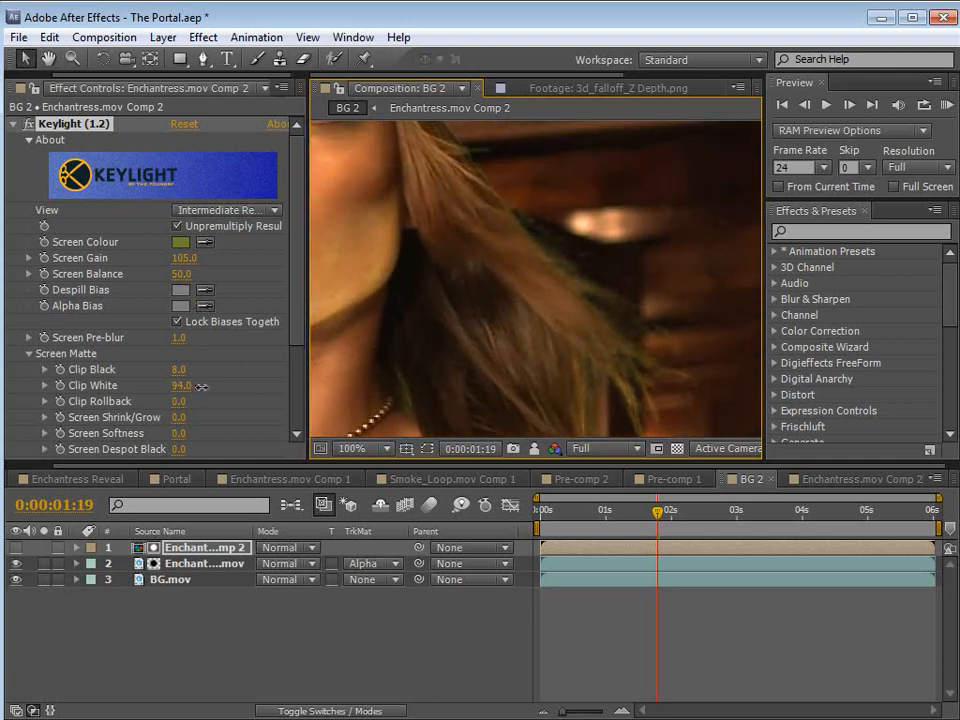
key("space")
left_click_drag(430, 318, 510, 126)
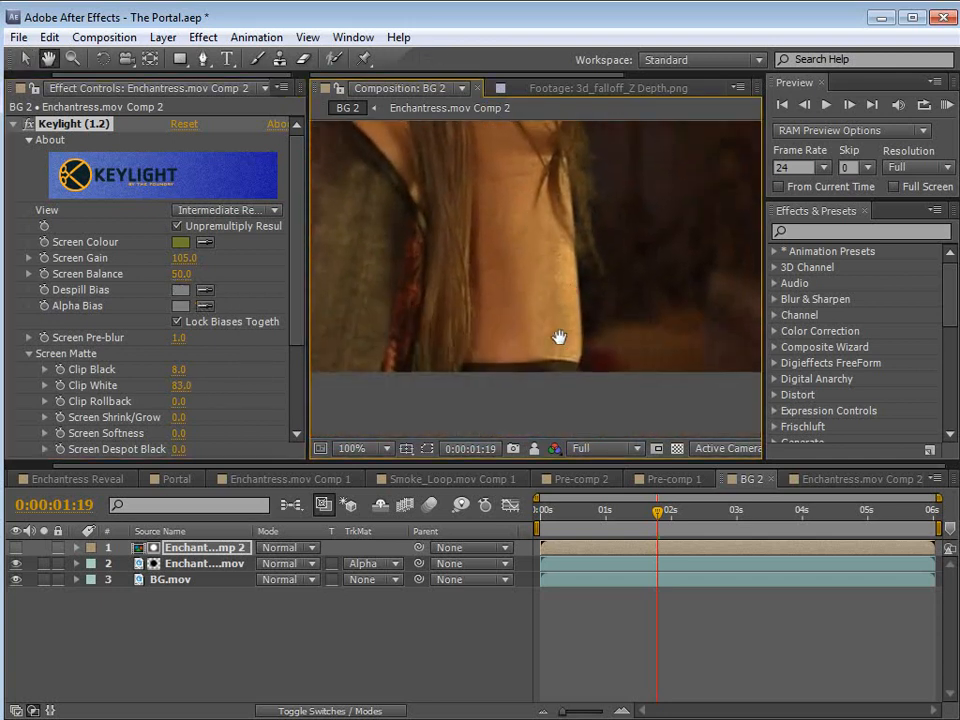
left_click(190, 214)
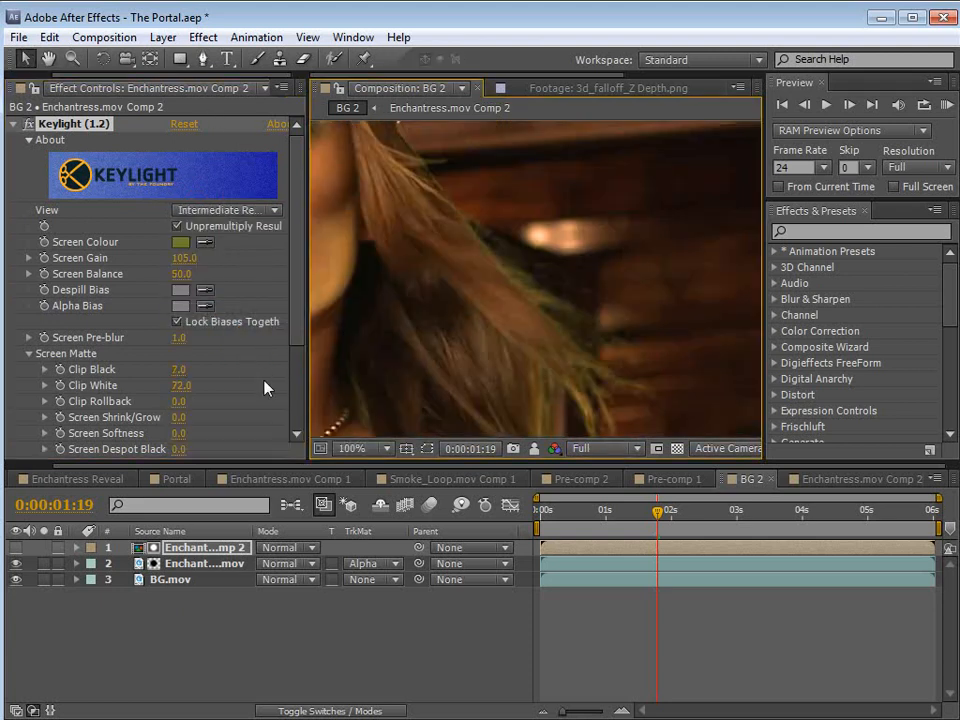
Step: Try Keylight's Clip Black at 16 with Screen Shrink/Grow at -3.2 on the hair edges
left_click(297, 305)
left_click_drag(297, 305, 297, 337)
mouse_move(178, 319)
left_mouse_down()
mouse_move(193, 315)
mouse_move(175, 317)
left_mouse_up()
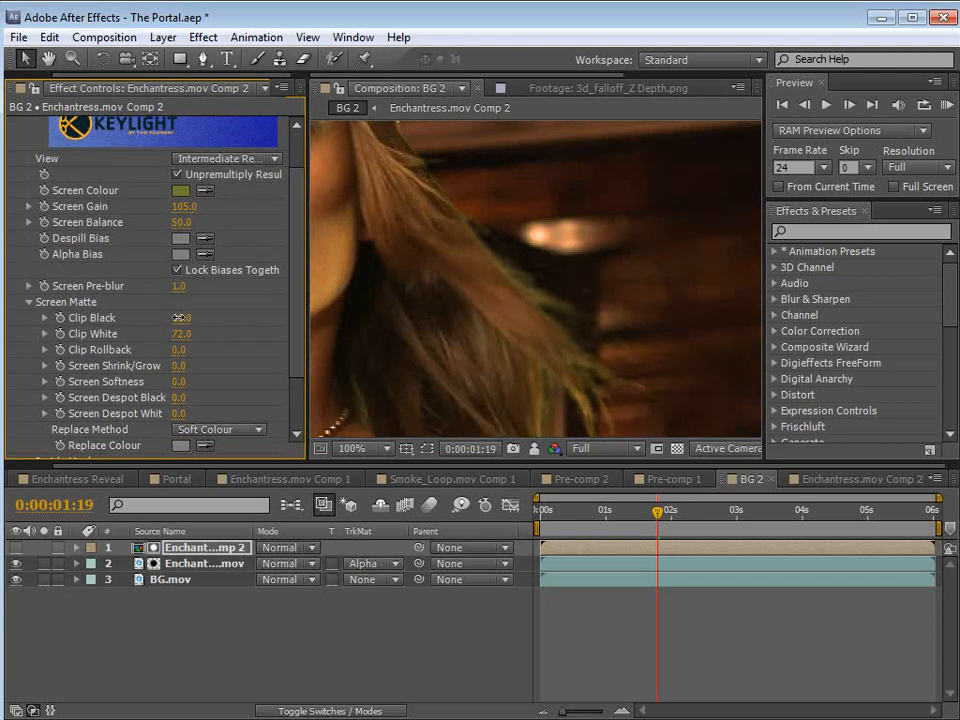
left_click_drag(176, 365, 147, 367)
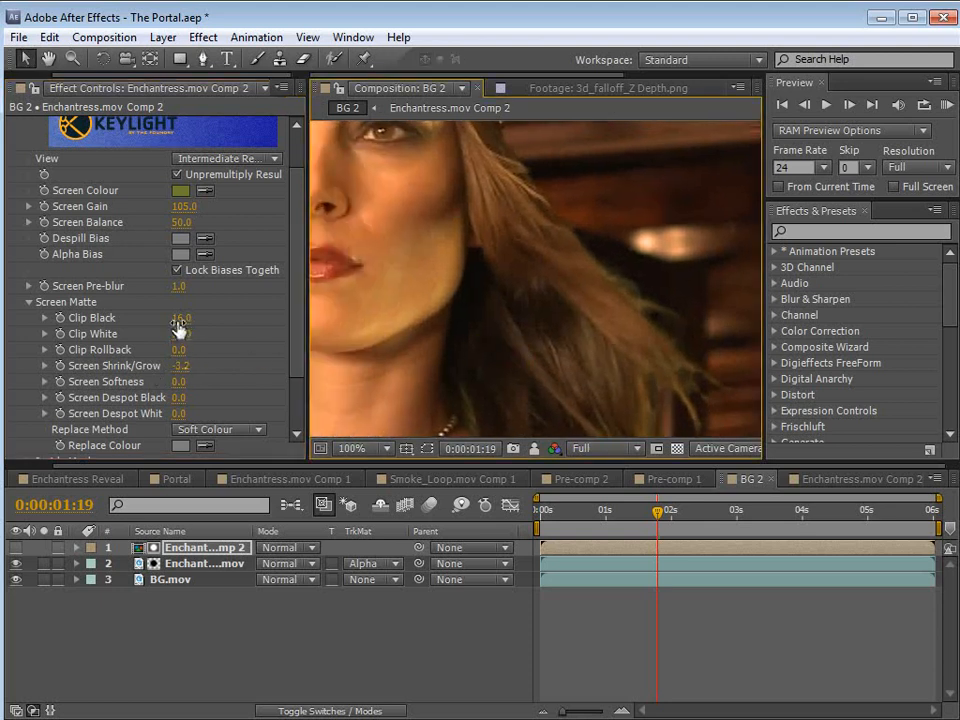
Step: Lower Keylight's Clip Black to 4 and check the edge of the shoulder beside the stone wall up close
left_click_drag(180, 318, 152, 320)
key("space")
left_click_drag(460, 400, 589, 270)
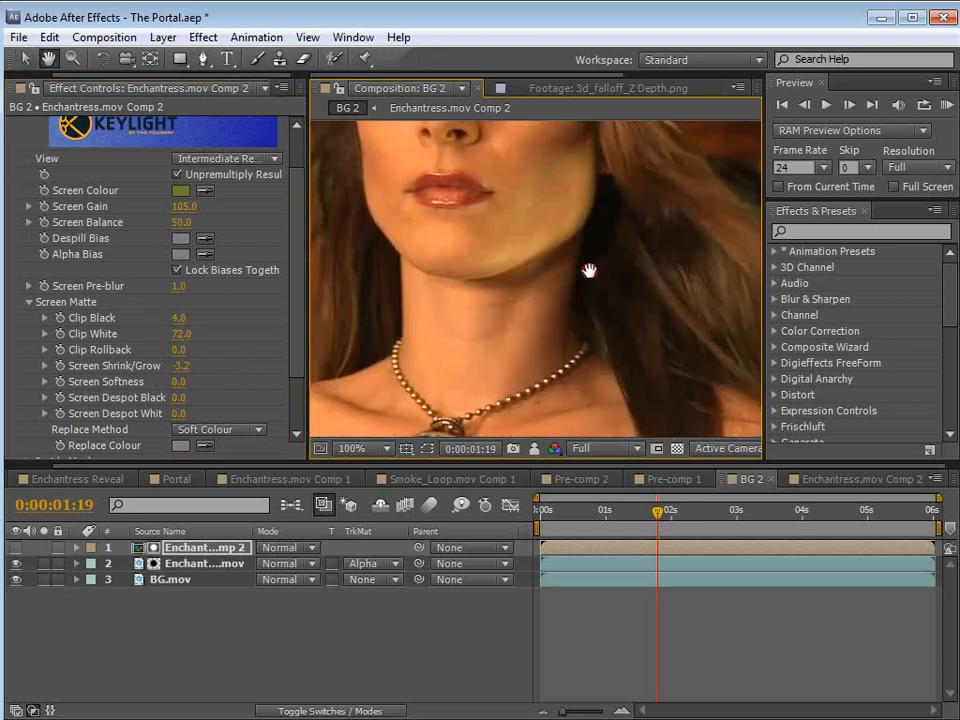
left_click_drag(345, 415, 521, 347)
left_click_drag(402, 389, 519, 349)
scroll(519, 349, "up", 1)
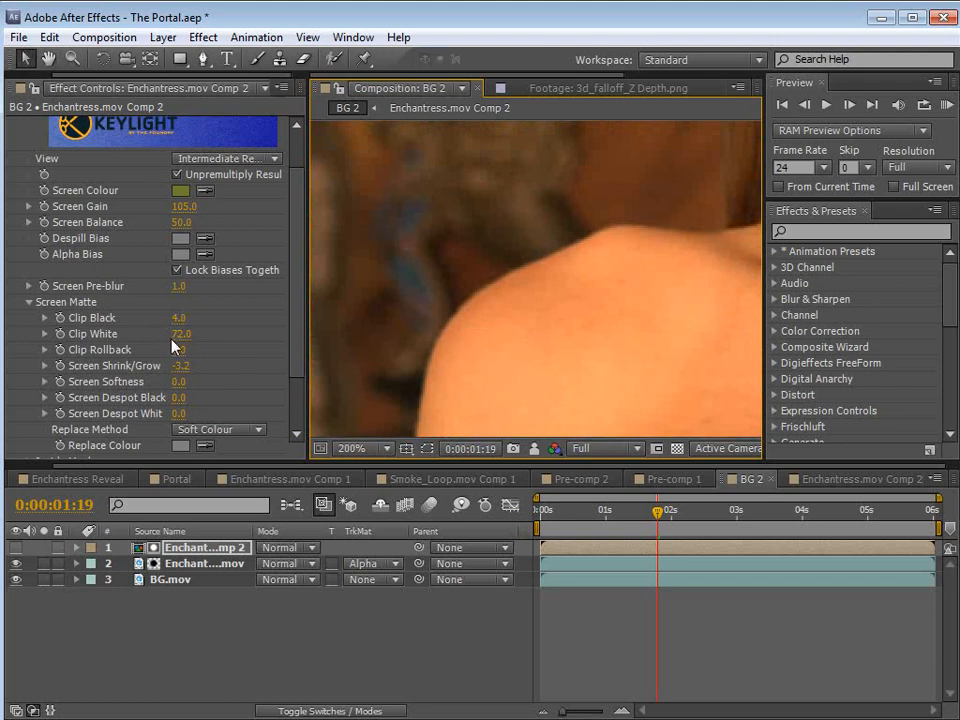
Step: Set Keylight's Screen Shrink/Grow to -1.5
left_click(180, 367)
type("-1.5")
key("Return")
Step: Examine the tightened matte along the shoulder, around the face and through the blowing hair
key("space")
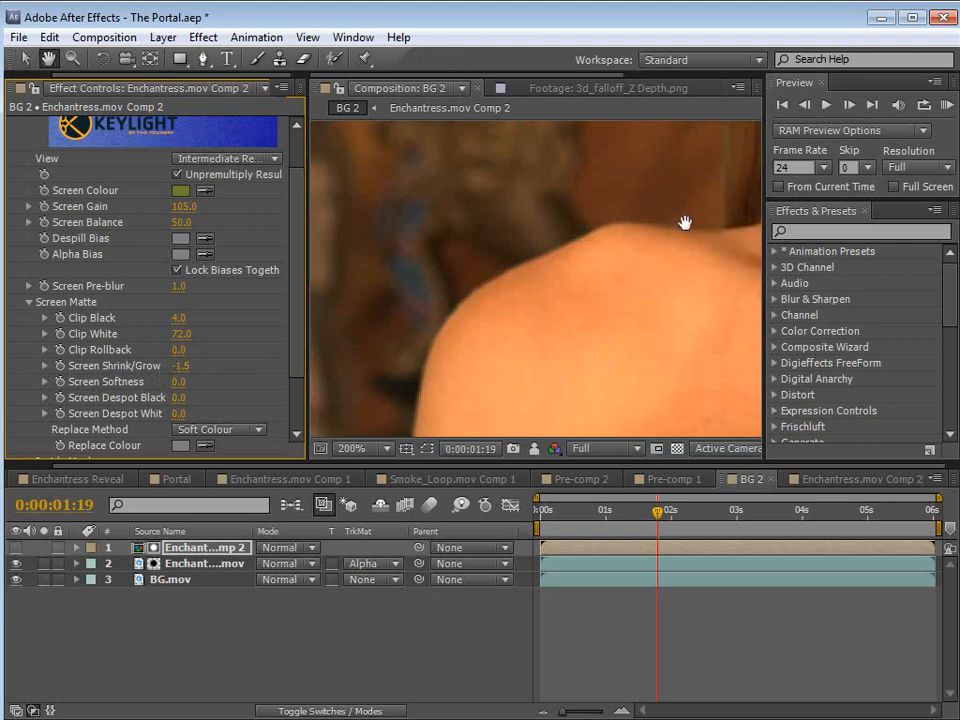
left_click_drag(681, 221, 522, 209)
scroll(509, 327, "down", 1)
left_click_drag(540, 306, 347, 338)
left_click_drag(609, 266, 506, 360)
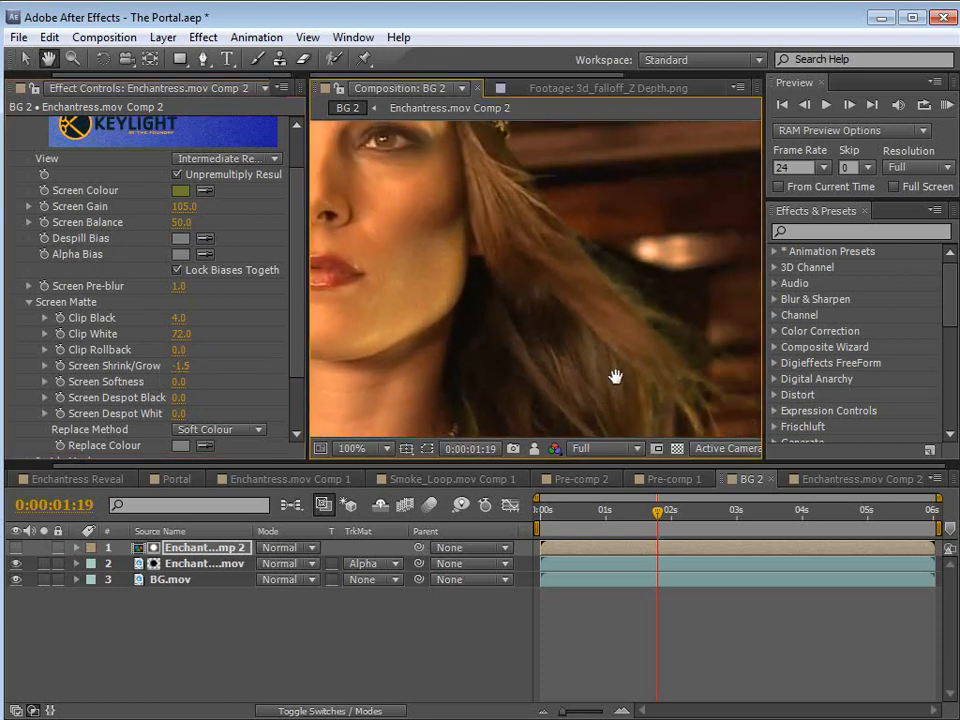
left_click_drag(615, 377, 581, 313)
scroll(611, 298, "down", 1)
left_click_drag(467, 336, 542, 336)
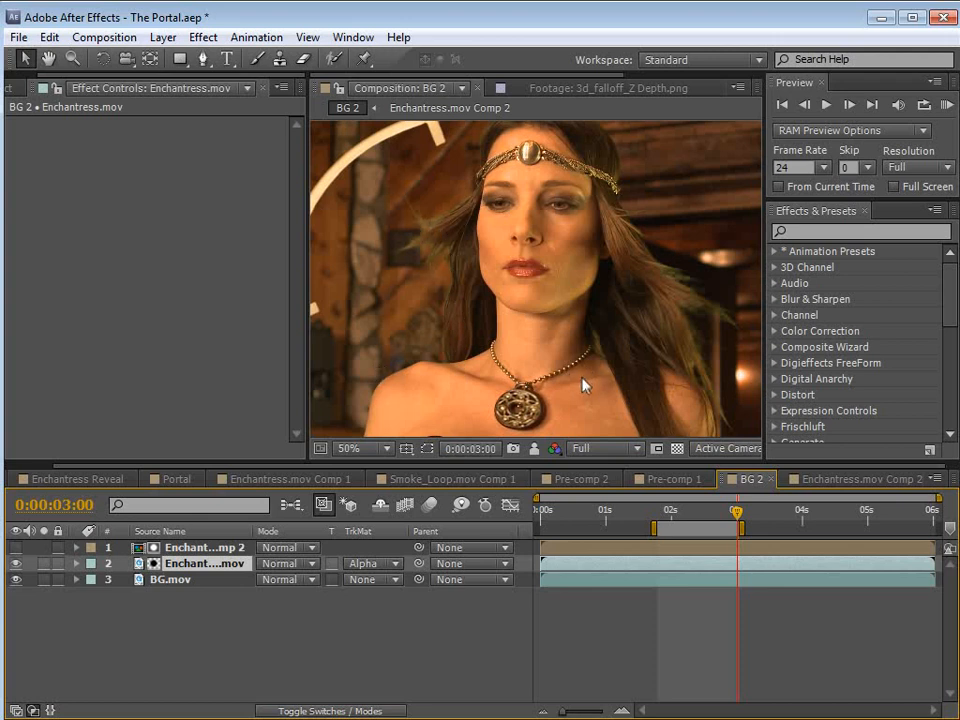
Step: Set the Enchantress.mov layer to No Track Matte and apply the Hue/Saturation effect to it
left_click(377, 564)
left_click(401, 584)
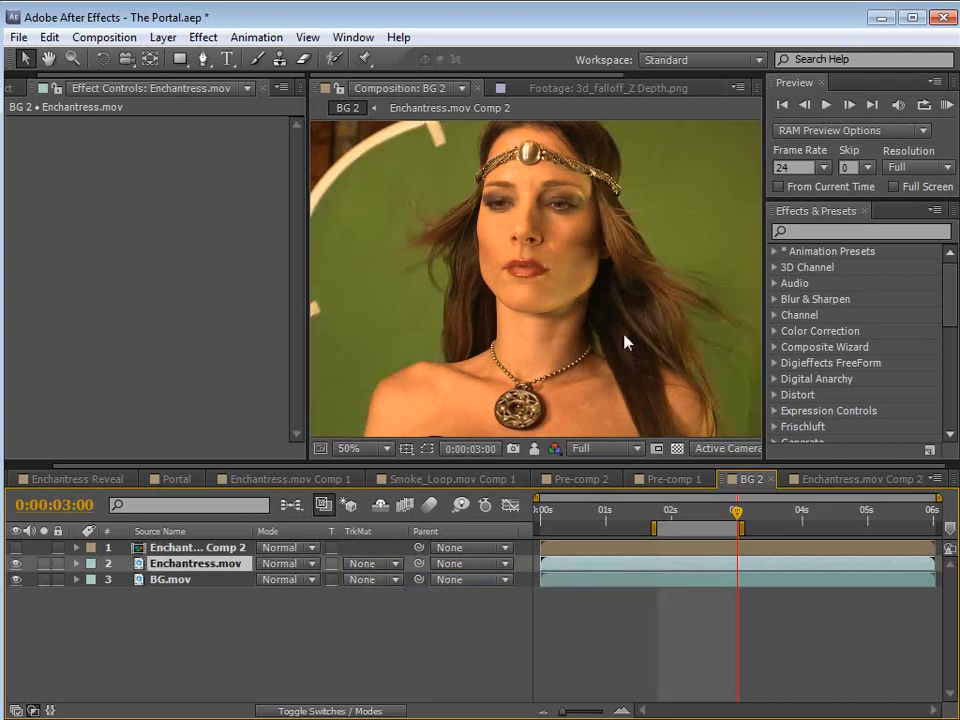
left_click(203, 37)
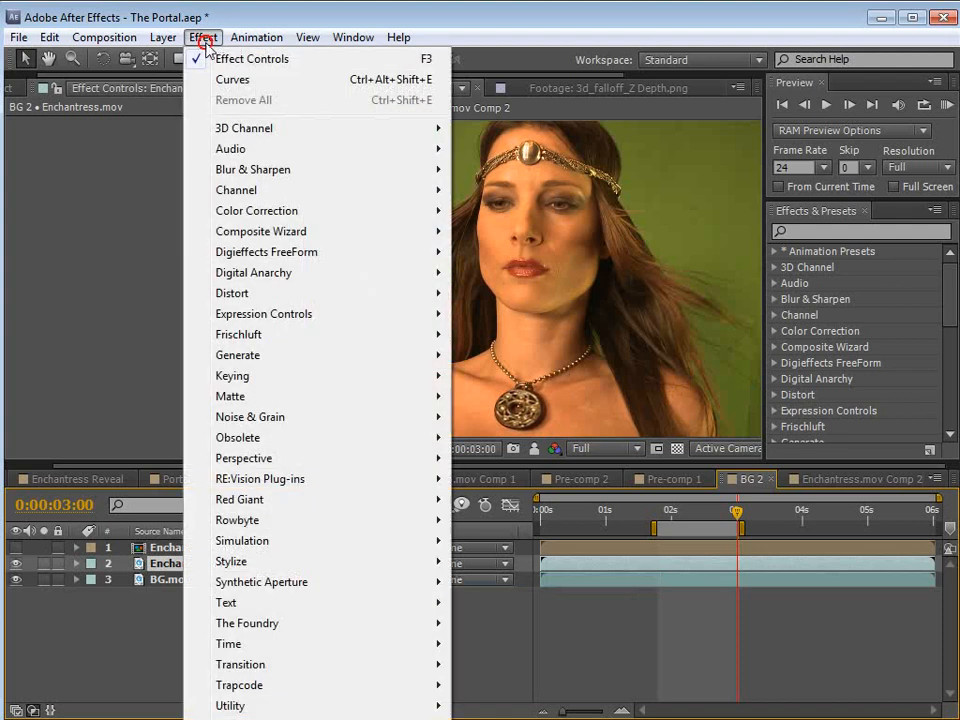
mouse_move(265, 210)
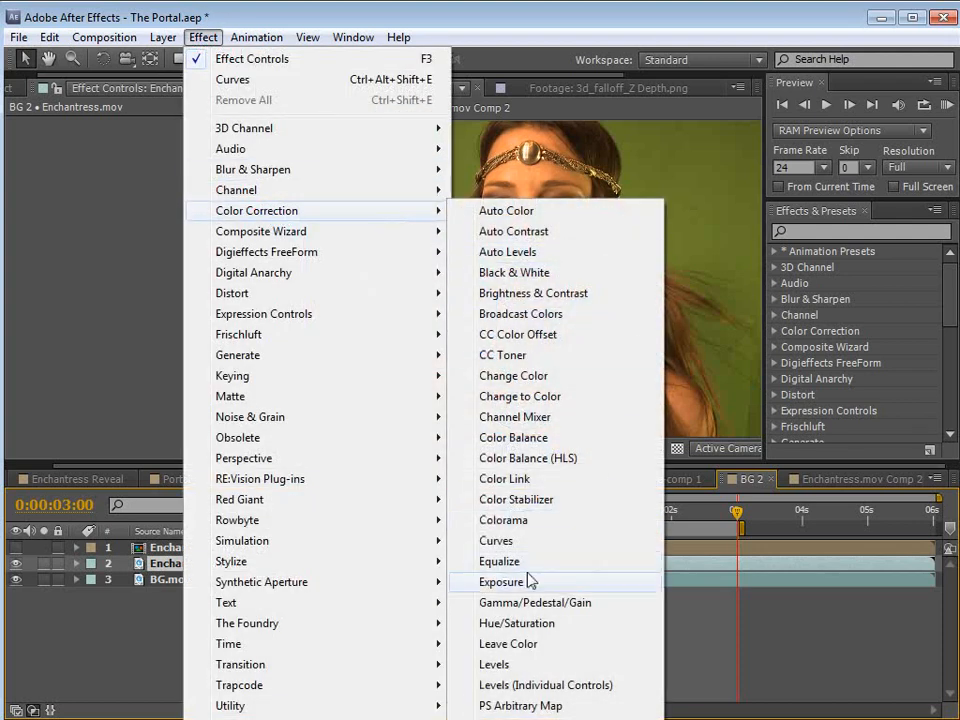
left_click(510, 623)
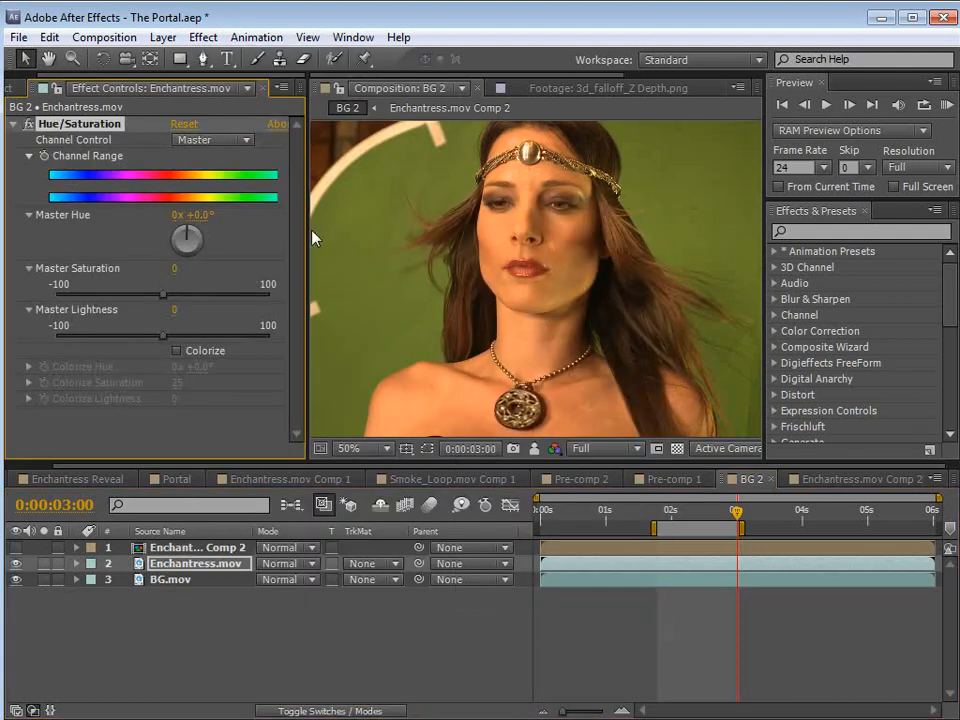
Step: Limit the Hue/Saturation effect to the Greens channel and lower Green Saturation to -100
left_click_drag(306, 238, 337, 240)
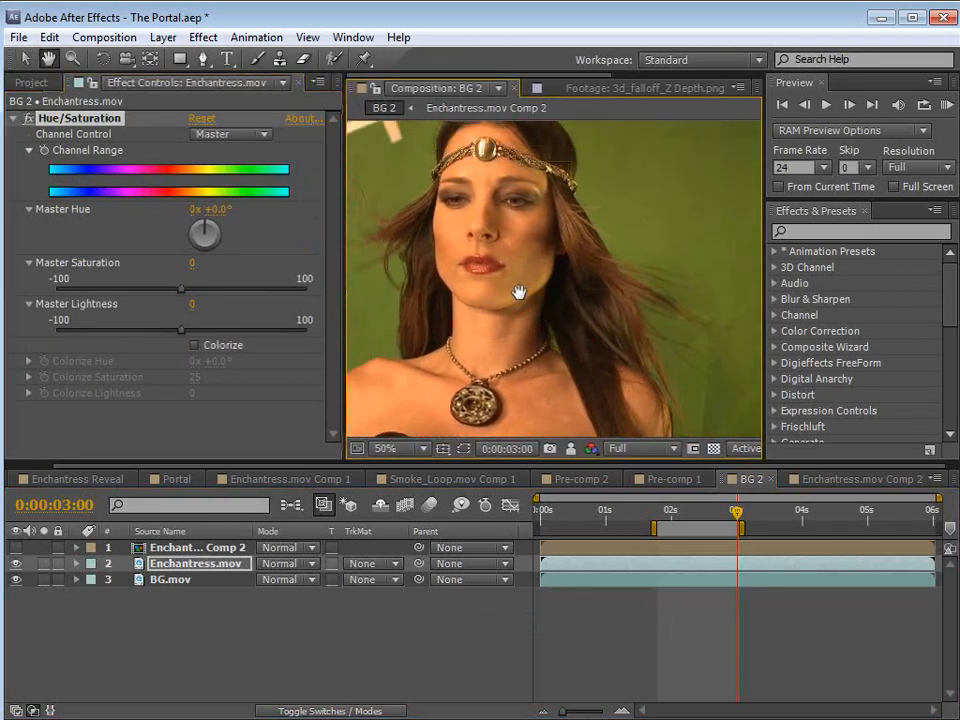
left_click(228, 134)
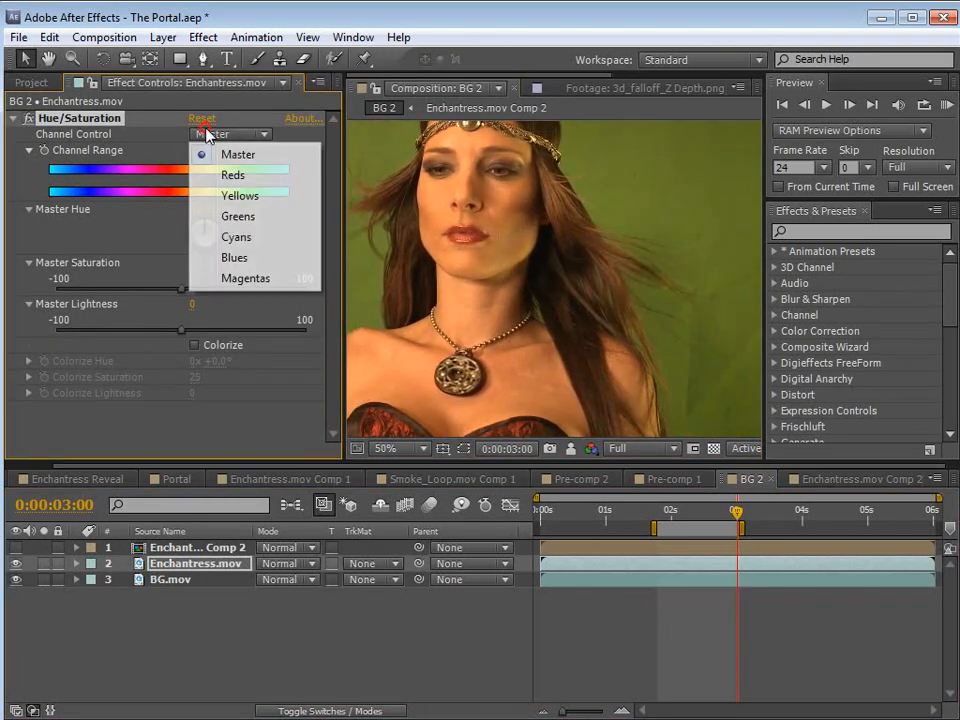
left_click(238, 217)
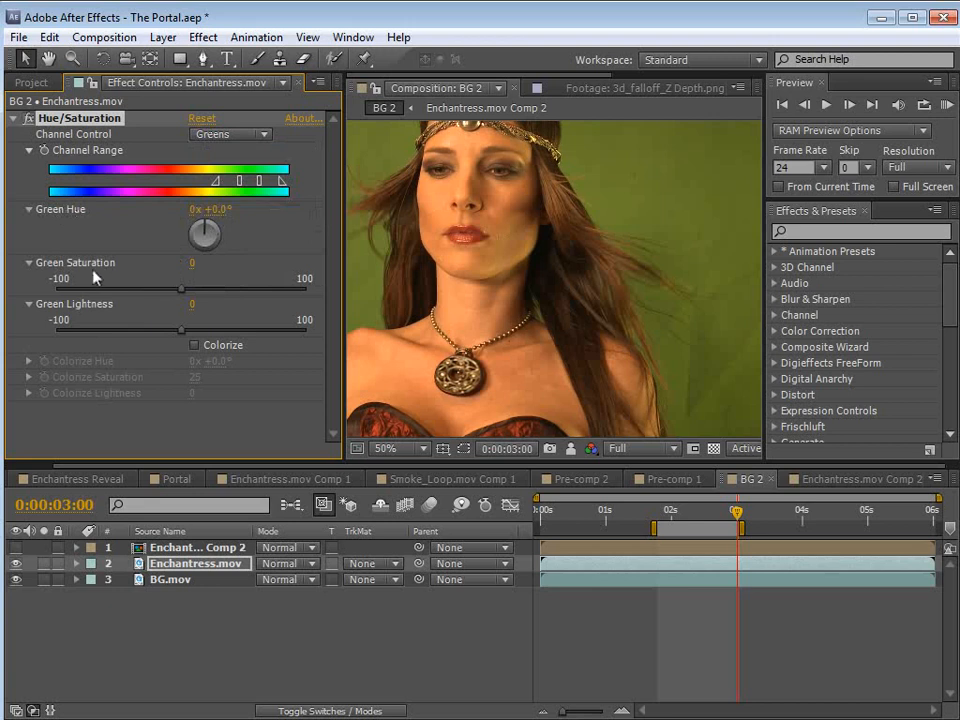
left_click_drag(181, 291, 35, 297)
key("space")
left_click_drag(547, 258, 576, 283)
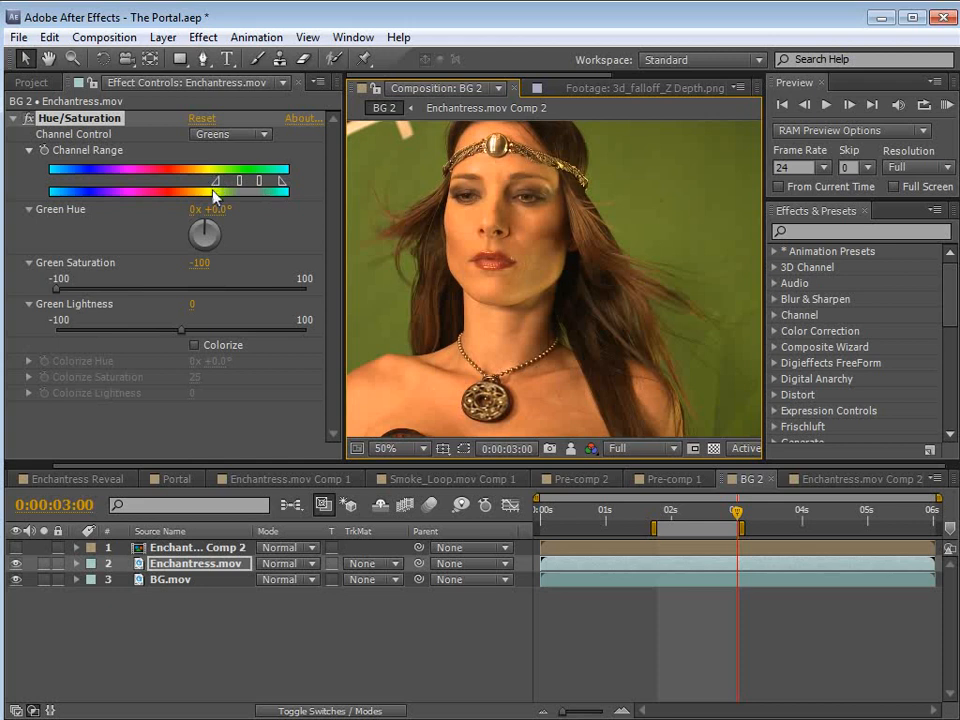
Step: Widen the Greens channel range toward yellow and orange to desaturate the green backdrop, and check the blowing hair up close
left_click_drag(224, 184, 181, 190)
left_click_drag(240, 183, 218, 188)
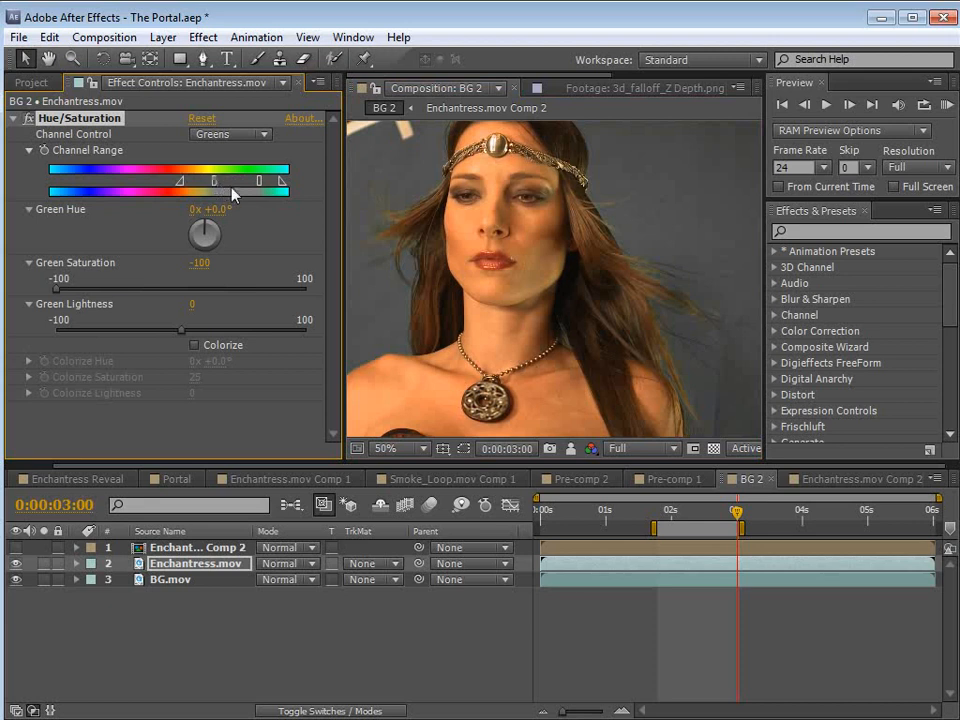
key("space")
left_click_drag(680, 348, 568, 279)
scroll(568, 247, "up", 1)
left_click_drag(517, 200, 568, 341)
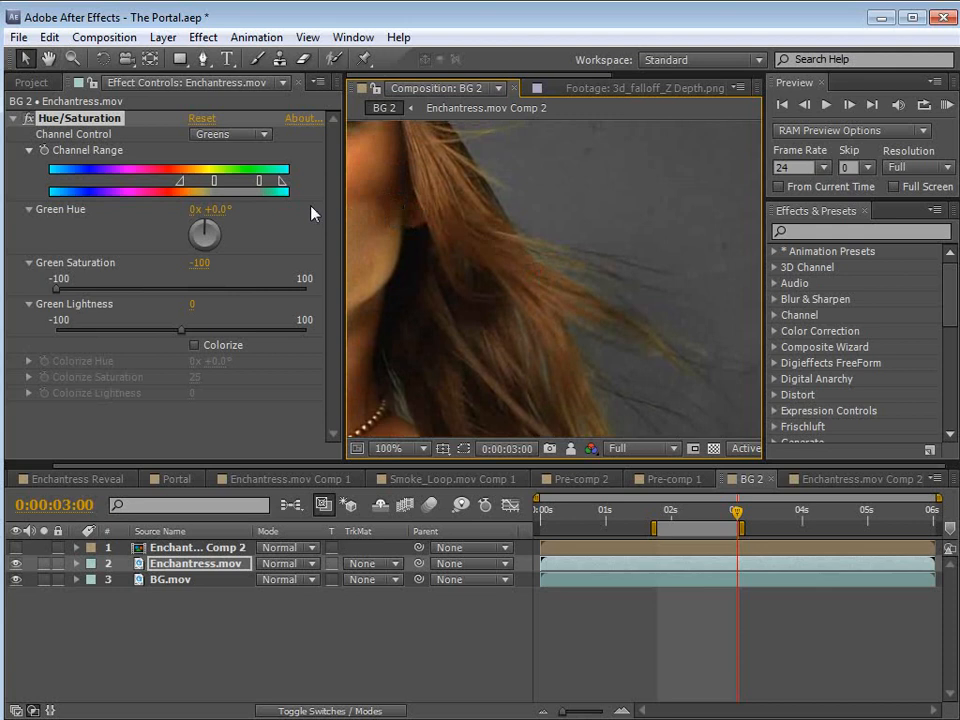
Step: Examine the face, the headband and the blowing hair for leftover green after the desaturation
key("space")
scroll(448, 246, "down", 1)
left_click_drag(448, 246, 578, 296)
scroll(469, 313, "up", 1)
left_click_drag(512, 200, 484, 284)
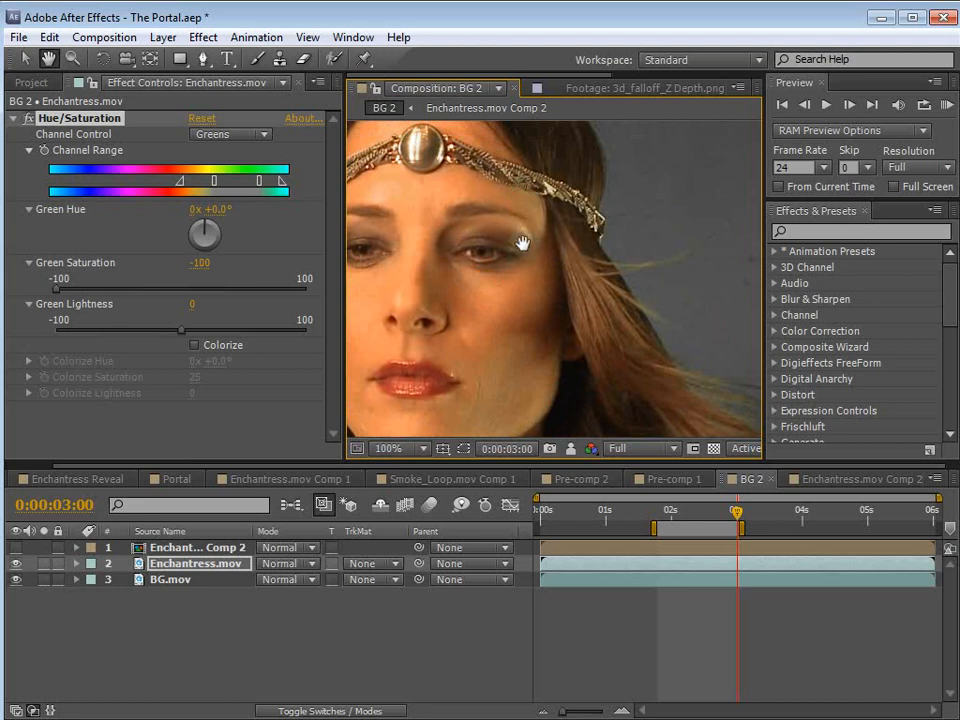
left_click_drag(527, 400, 497, 288)
left_click_drag(574, 311, 543, 307)
left_click_drag(477, 274, 455, 243)
Step: Extend the Greens range through cyan into blue, shift its inner yellow limit slightly toward orange, and inspect the hair strands
mouse_move(283, 182)
left_mouse_down()
mouse_move(332, 191)
mouse_move(309, 188)
left_mouse_up()
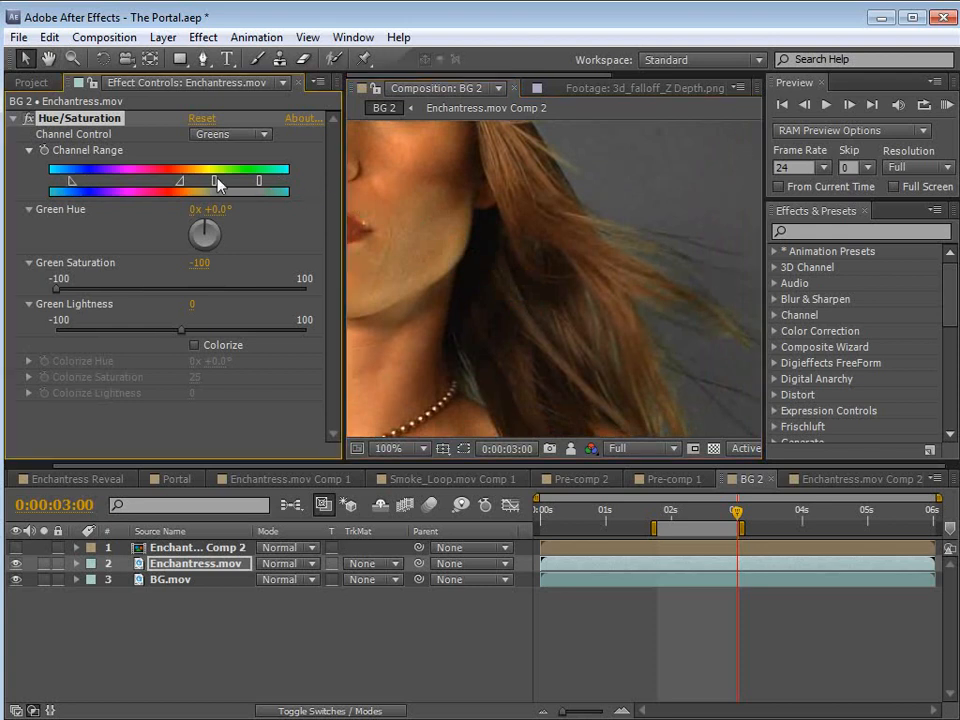
left_click_drag(71, 180, 67, 182)
left_click_drag(261, 183, 287, 190)
left_click_drag(215, 182, 207, 183)
scroll(462, 274, "up", 1)
key("space")
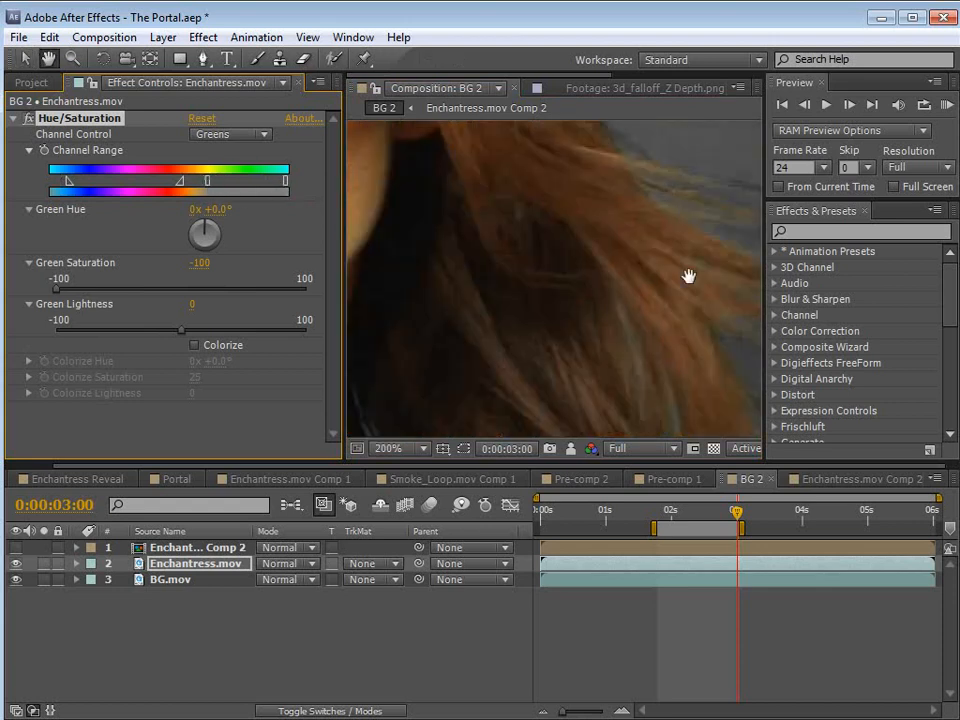
left_click_drag(734, 250, 521, 266)
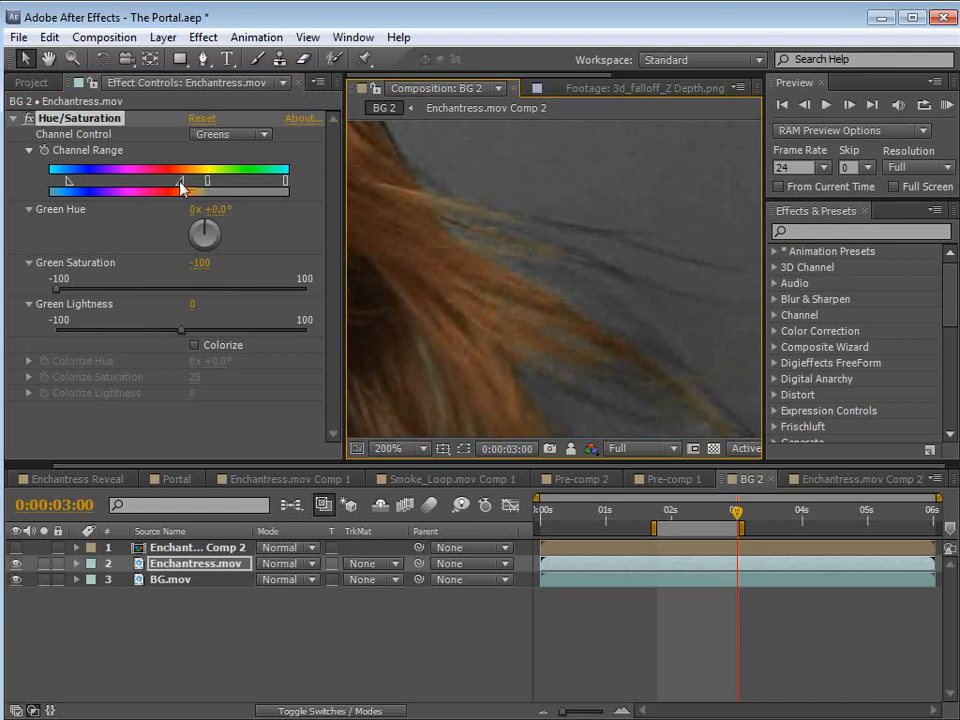
Step: Try extending the Greens range further toward orange and check its effect on the hair and skin
left_click_drag(179, 189, 201, 187)
key("space")
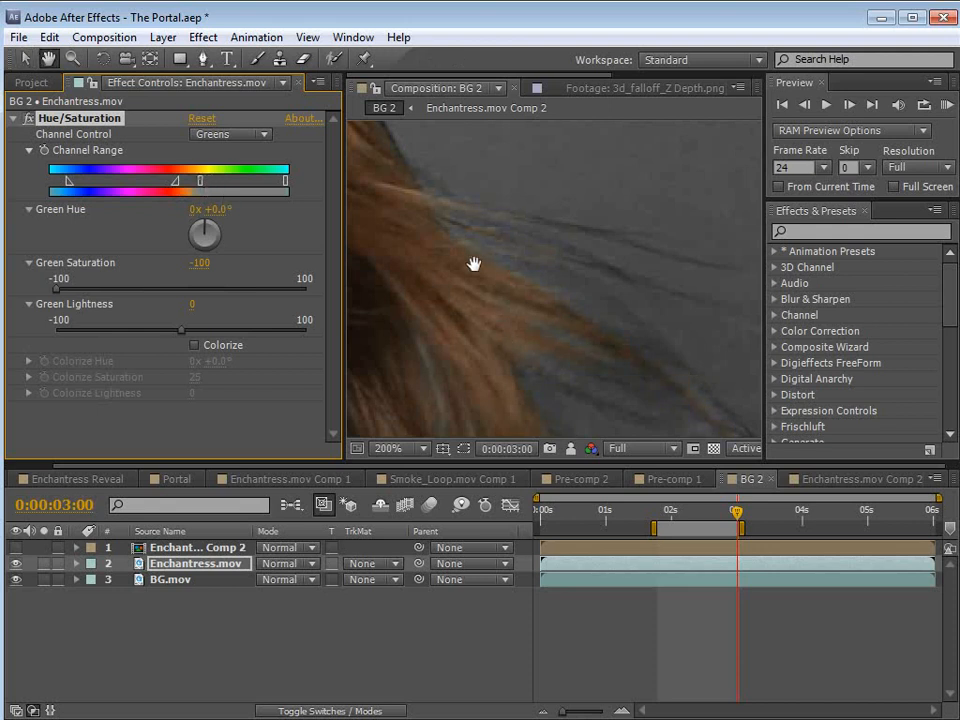
scroll(474, 264, "down", 1)
left_click_drag(495, 253, 621, 319)
left_click_drag(579, 356, 531, 278)
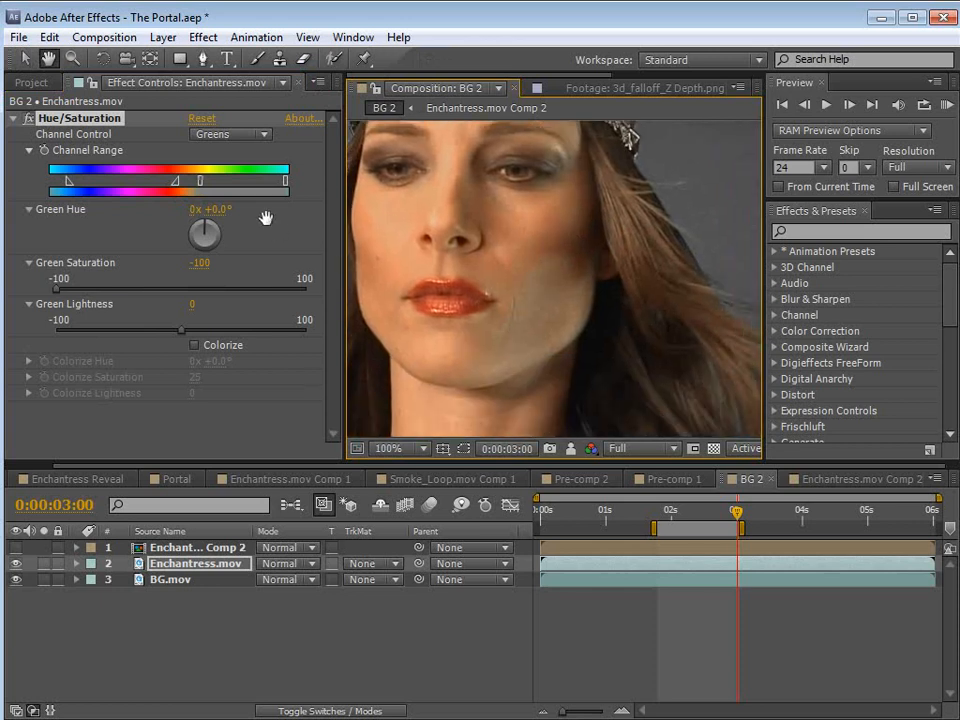
Step: Pull the Greens range back from orange and fine-tune its yellow limit to keep the skin color while neutralizing the hair edges
left_click(210, 186)
key("space")
left_click_drag(520, 215, 612, 345)
left_click_drag(549, 356, 602, 168)
left_click_drag(437, 260, 526, 316)
key("v")
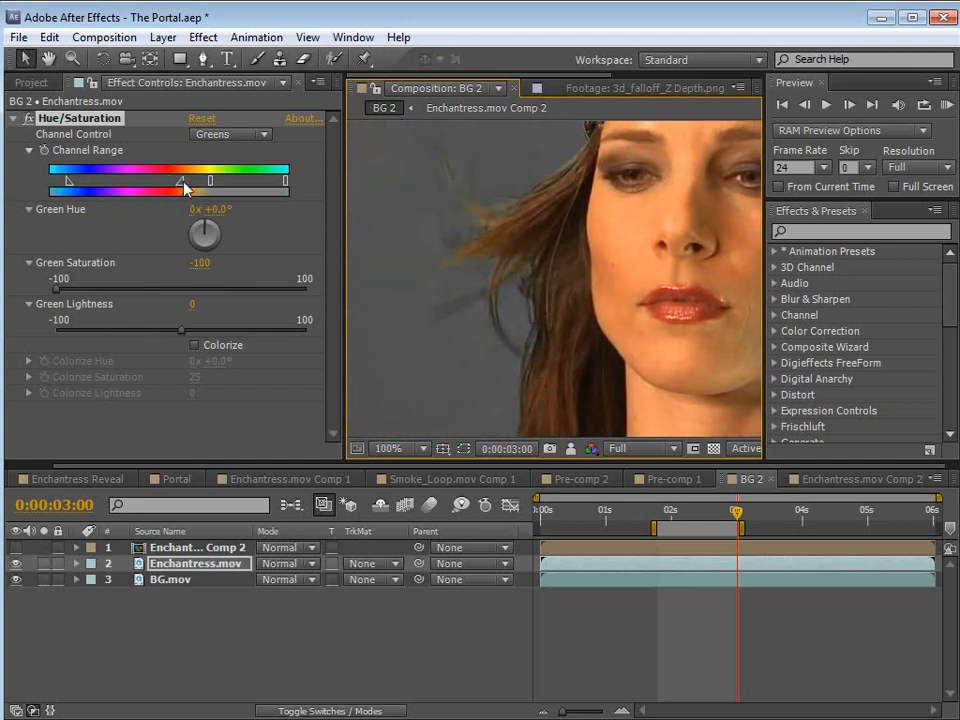
left_click_drag(187, 183, 206, 189)
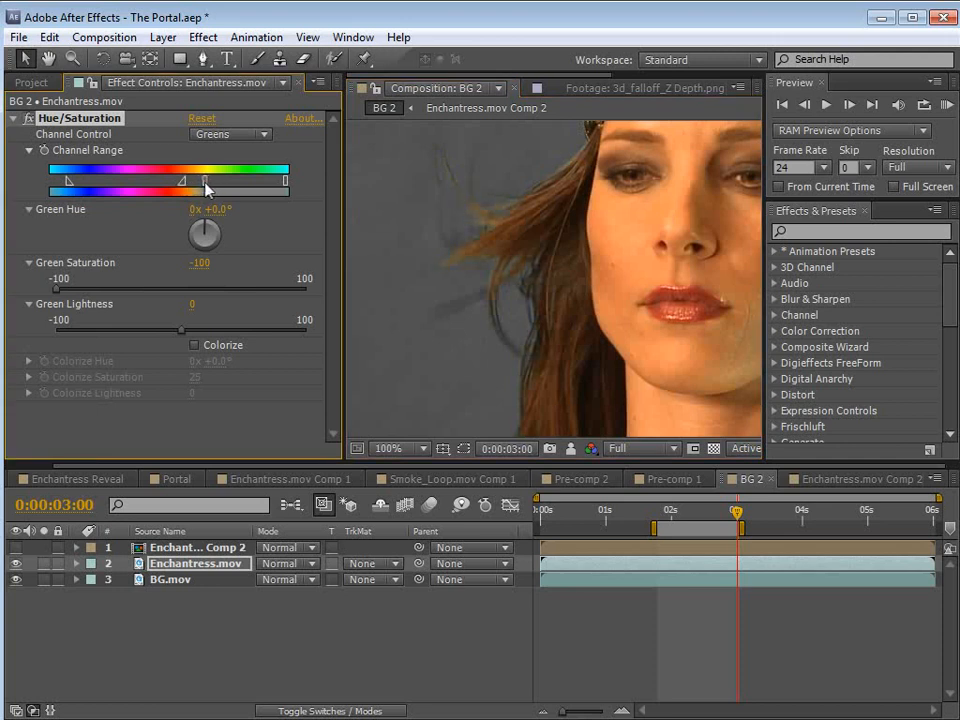
Step: Examine the hair strands, shoulder and face for remaining green or color loss with the adjusted Greens range
key("space")
mouse_move(483, 209)
left_mouse_down()
mouse_move(538, 296)
mouse_move(578, 321)
mouse_move(548, 370)
mouse_move(501, 208)
left_mouse_up()
left_click_drag(620, 425, 572, 285)
left_click_drag(700, 345, 573, 313)
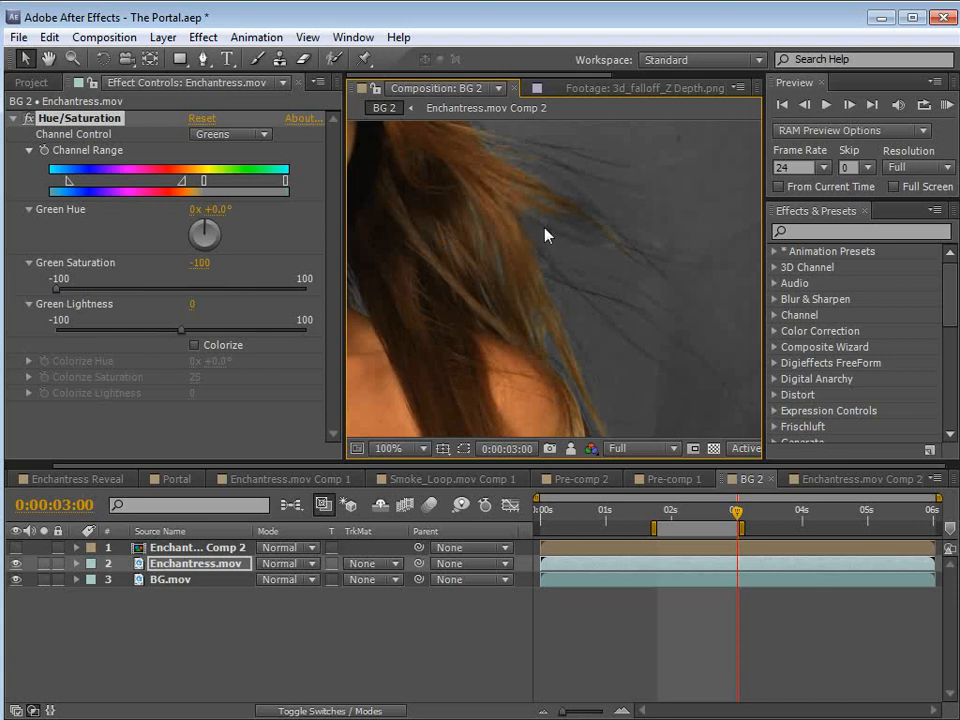
scroll(540, 240, "down", 2)
left_click_drag(491, 291, 568, 332)
scroll(559, 341, "up", 2)
key("v")
left_click(93, 122)
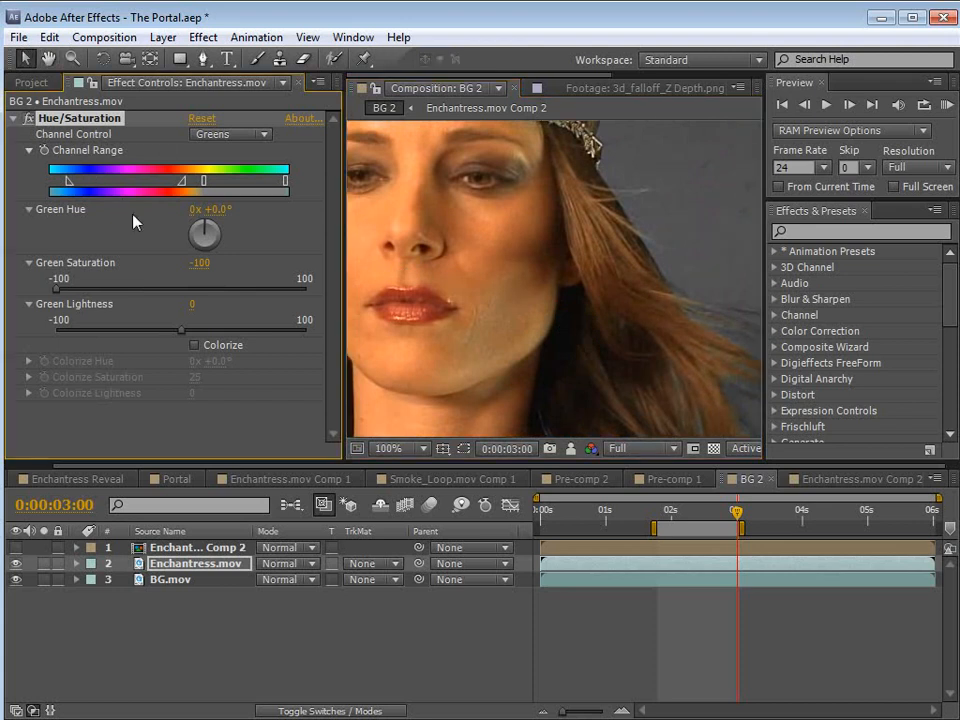
Step: Set the Enchantress.mov layer's track matte to Alpha Matte "Enchantress.mov Comp 2" and check the hair against the background
left_click(380, 564)
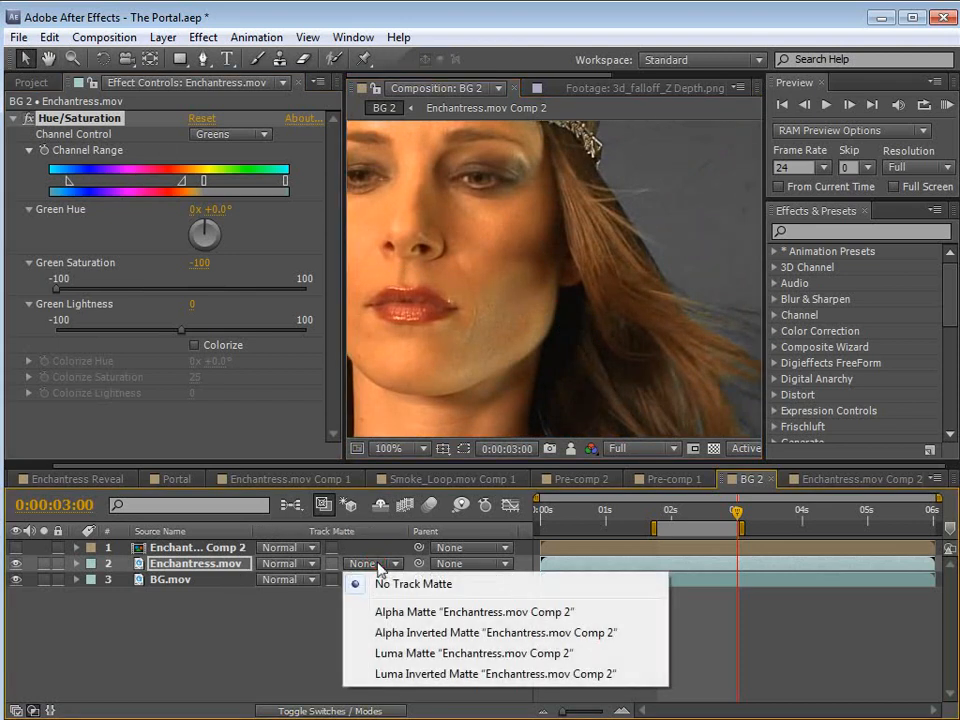
left_click(396, 612)
key("h")
left_click_drag(700, 410, 600, 300)
left_click_drag(604, 390, 659, 319)
scroll(540, 284, "down", 1)
scroll(489, 317, "up", 1)
left_click_drag(448, 200, 498, 389)
key("v")
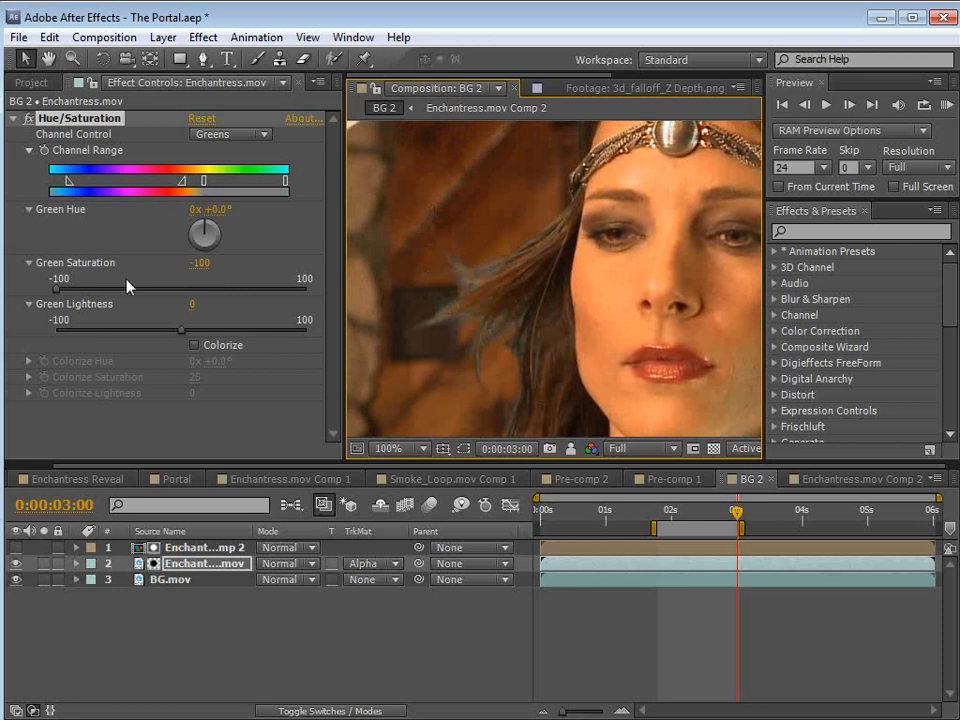
Step: Set Green Saturation to -11 and Green Hue to -41° to blend the hair edges with the warm background
left_click_drag(62, 293, 171, 294)
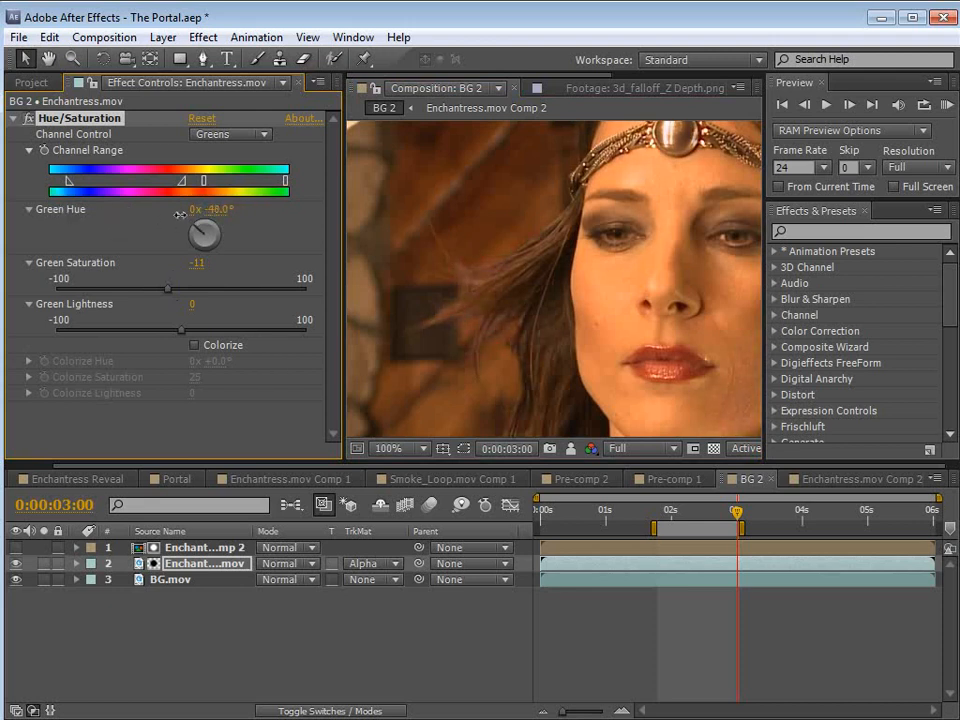
left_click_drag(212, 211, 199, 213)
key("space")
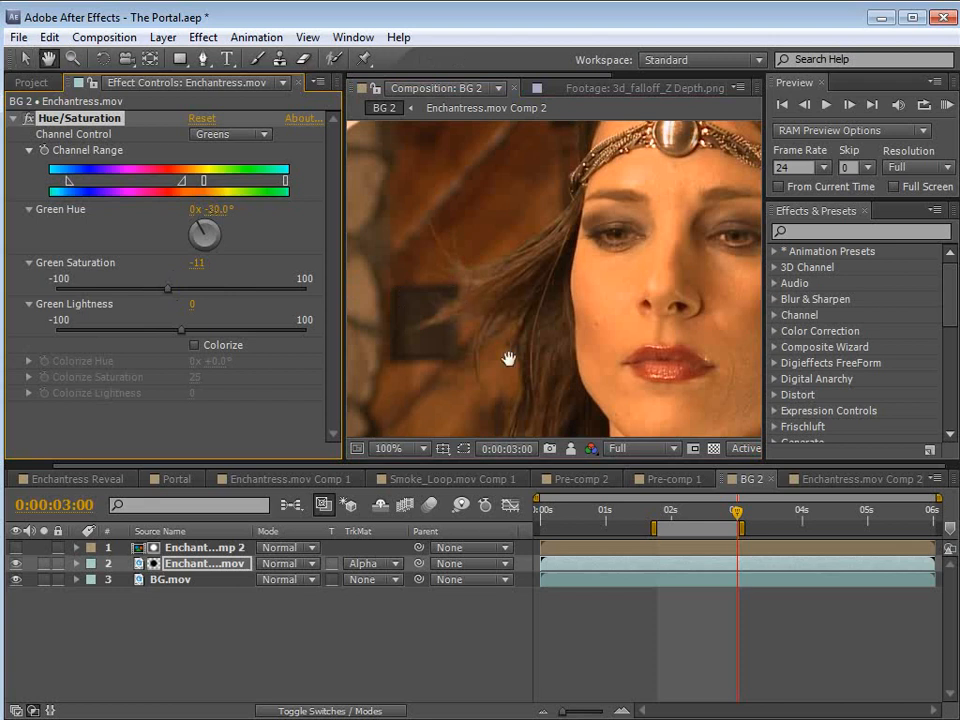
left_click_drag(508, 358, 524, 331)
mouse_move(219, 211)
left_mouse_down()
mouse_move(207, 210)
mouse_move(215, 211)
left_mouse_up()
key("space")
scroll(555, 318, "up", 1)
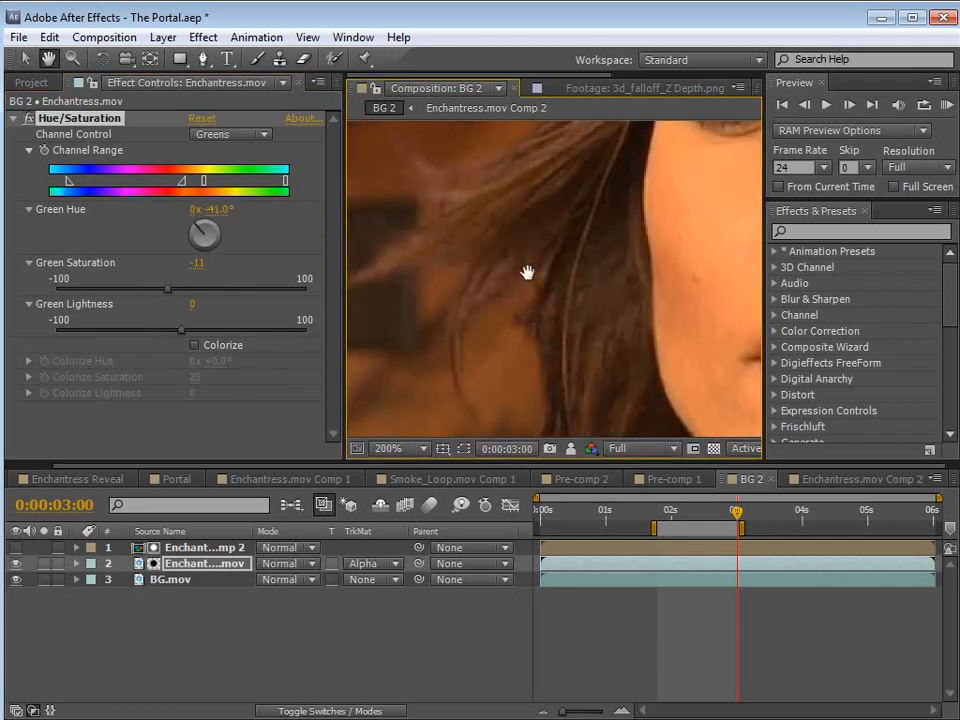
left_click_drag(527, 272, 540, 335)
Step: Set Green Saturation to -42 and lower Green Lightness to darken the hair fringe
left_click_drag(166, 290, 133, 289)
key("space")
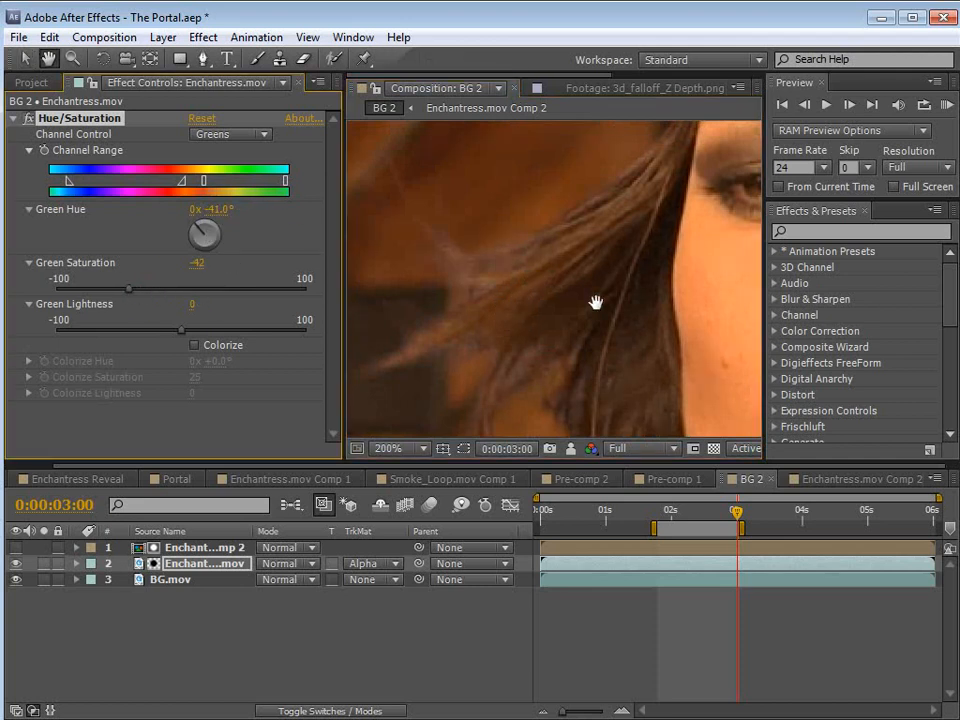
scroll(596, 301, "down", 2)
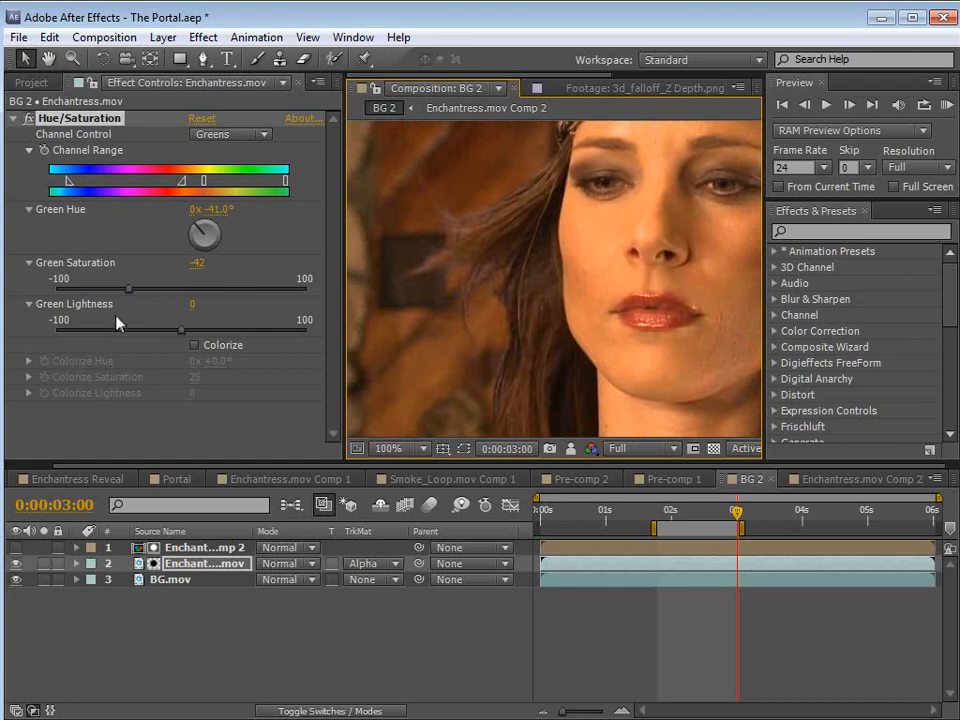
left_click_drag(181, 331, 147, 334)
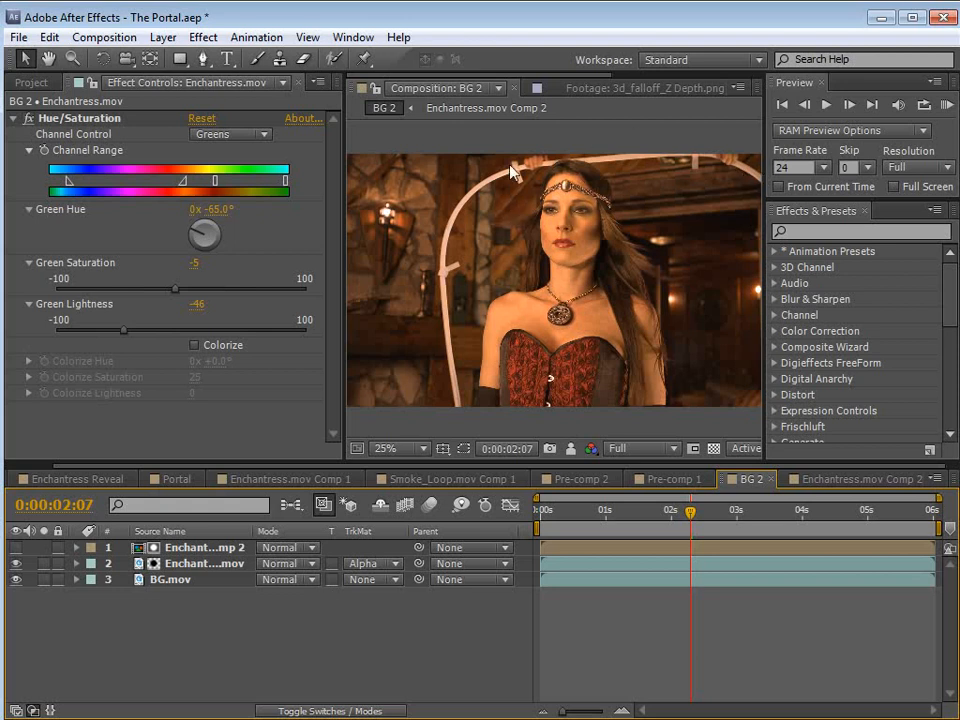
Step: Draw a closed Pen mask on the Enchantress.mov layer around the woman, just inside the pale arch, and check another frame
left_click(191, 564)
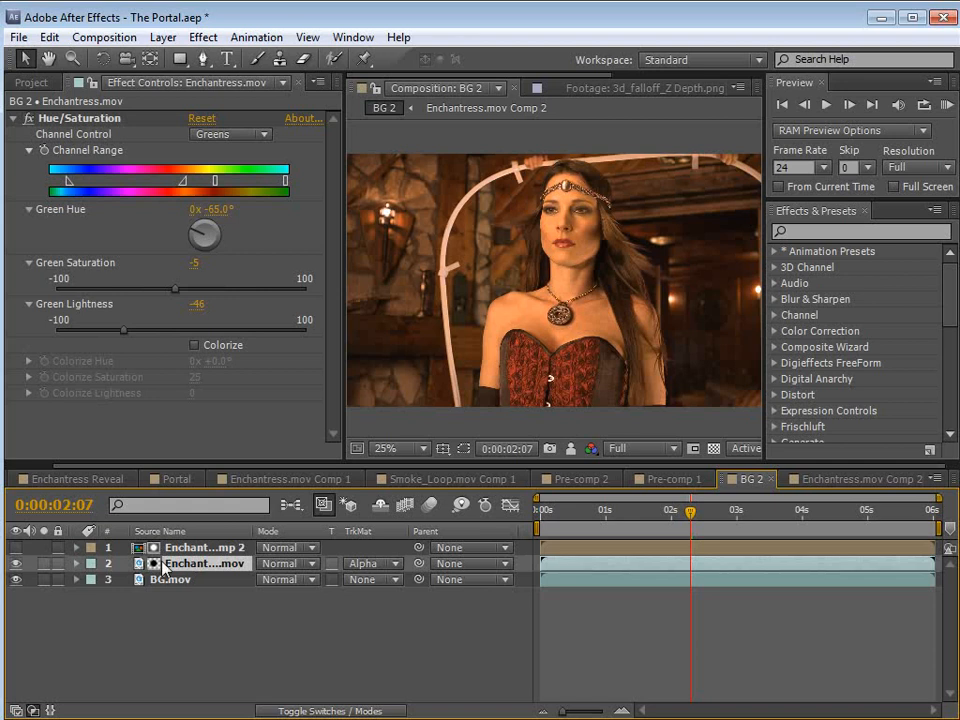
left_click(203, 58)
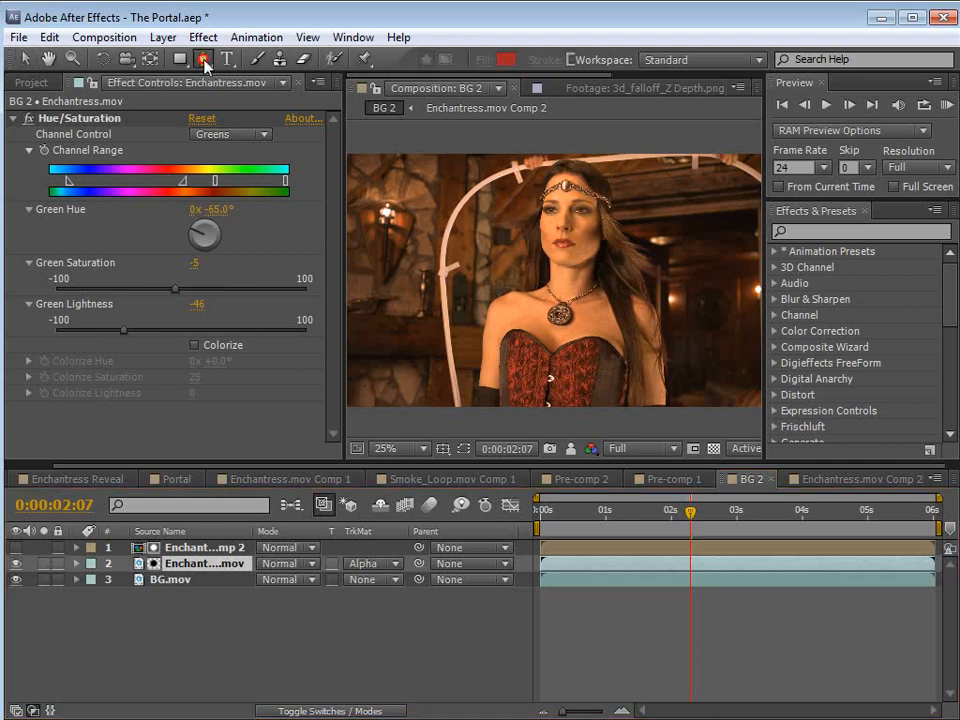
left_click(471, 425)
left_click_drag(456, 347, 456, 332)
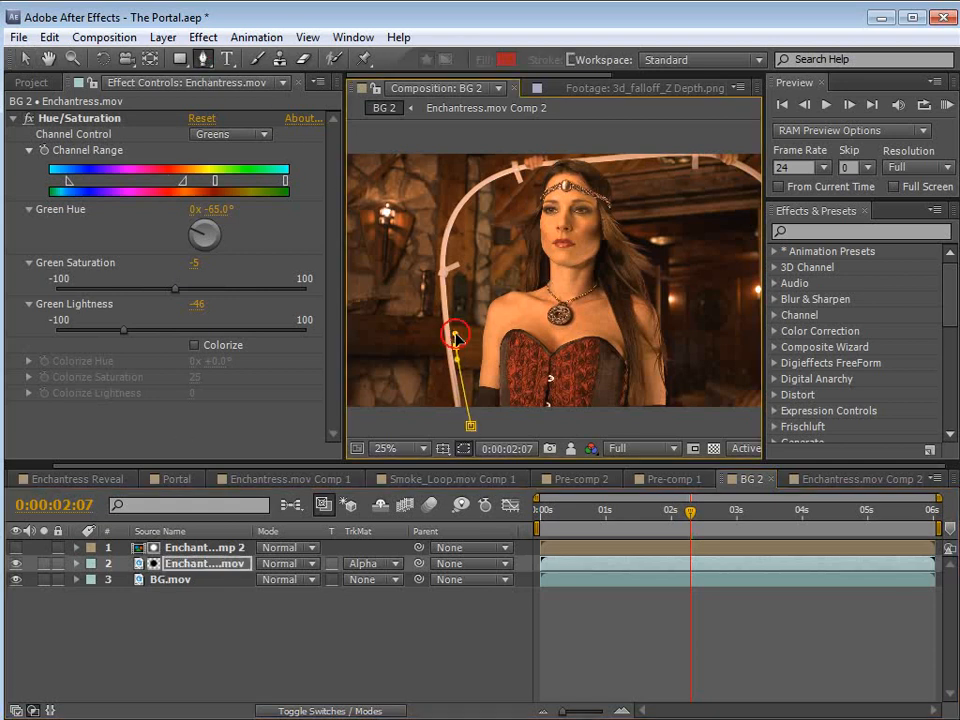
left_click_drag(470, 266, 473, 253)
left_click_drag(498, 210, 574, 214)
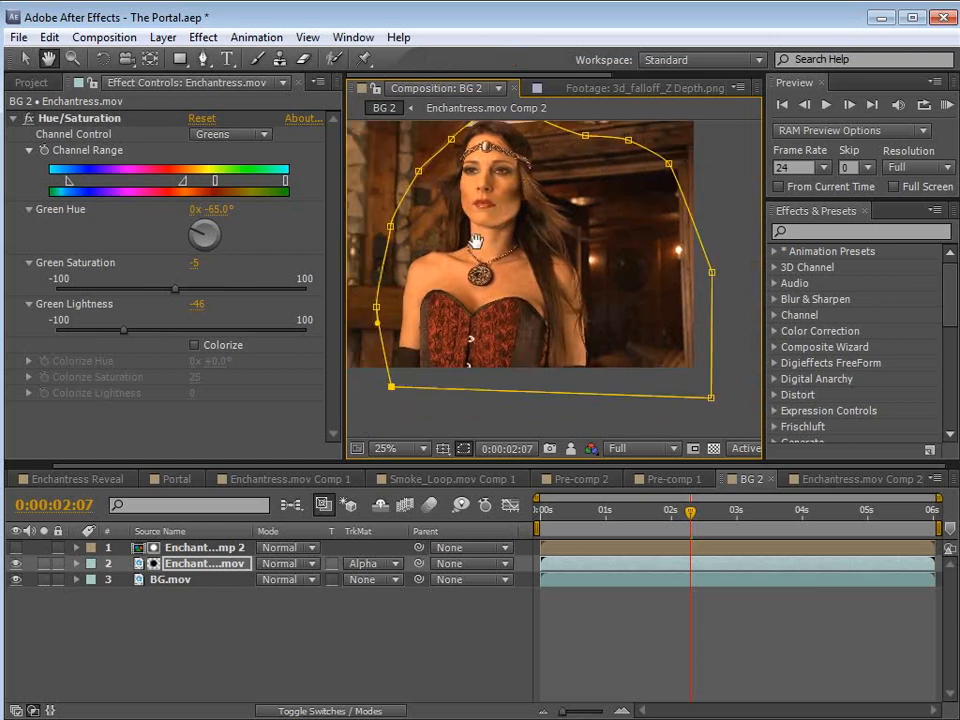
left_click_drag(476, 242, 528, 290)
left_click(631, 601)
scroll(530, 316, "down", 1)
scroll(530, 321, "up", 1)
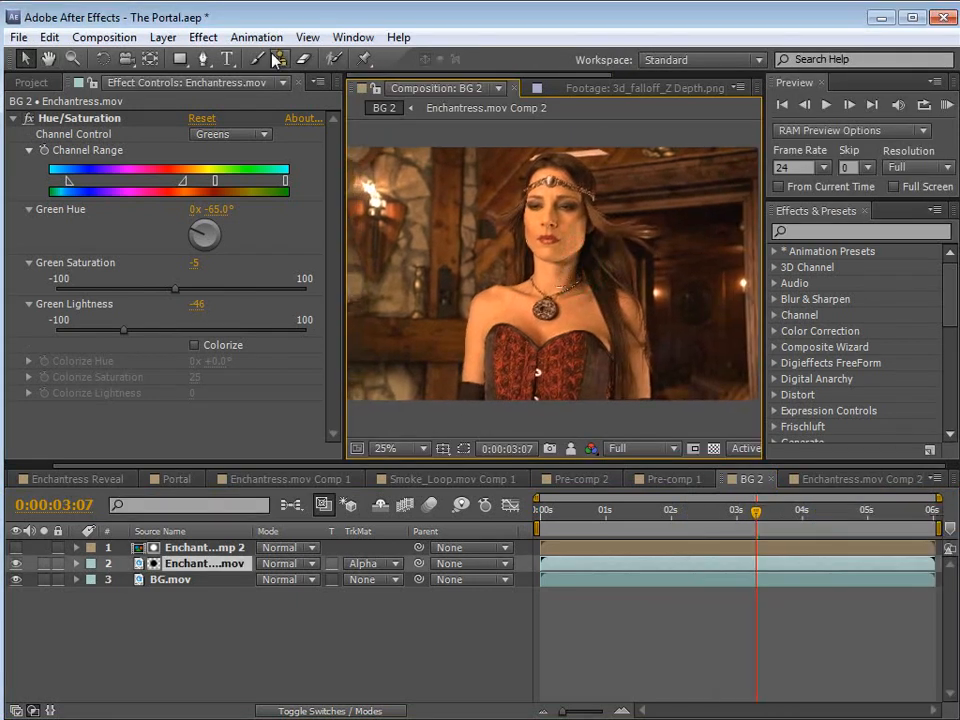
Step: Set the BG 2 composition's height to 960 px and check the cropped framing at an earlier frame
left_click(120, 37)
left_click(137, 97)
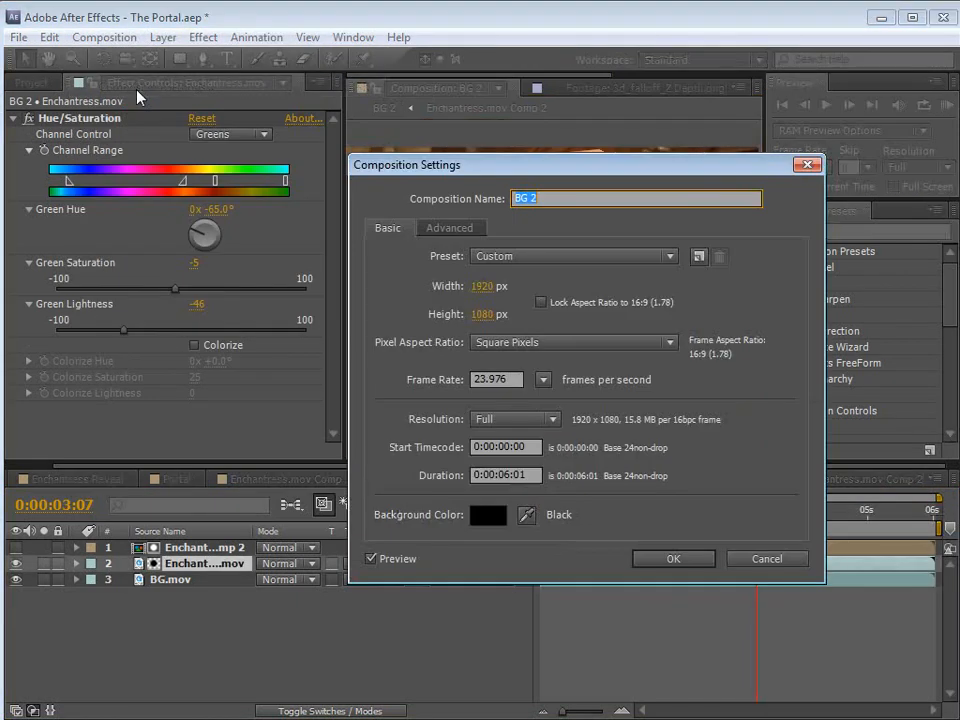
left_click(486, 316)
type("960")
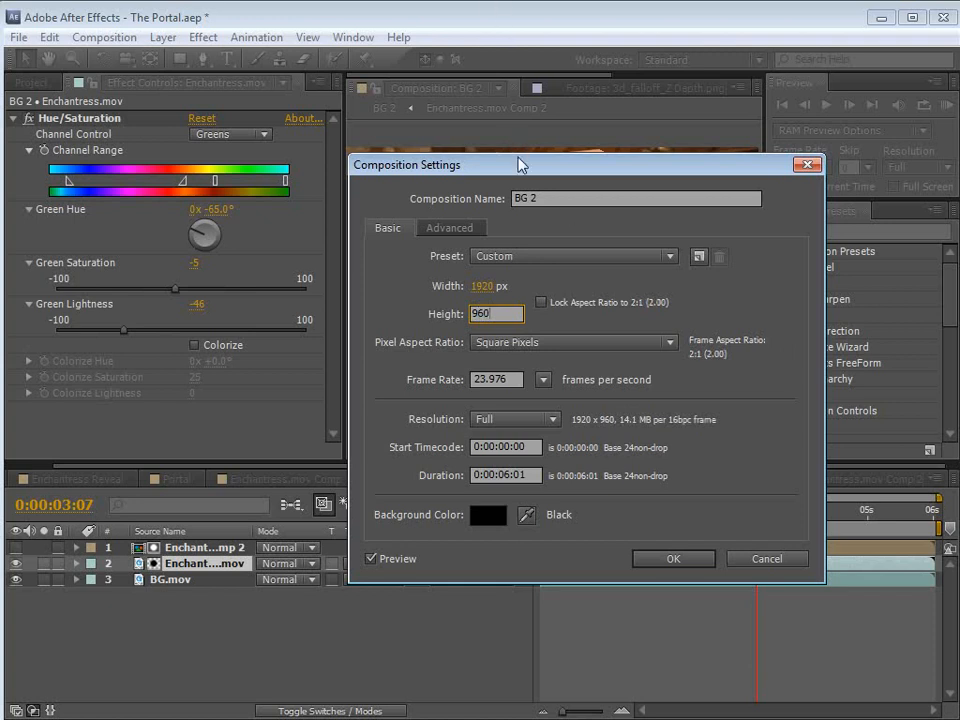
left_click_drag(519, 163, 467, 222)
left_click(621, 617)
left_click_drag(756, 512, 667, 530)
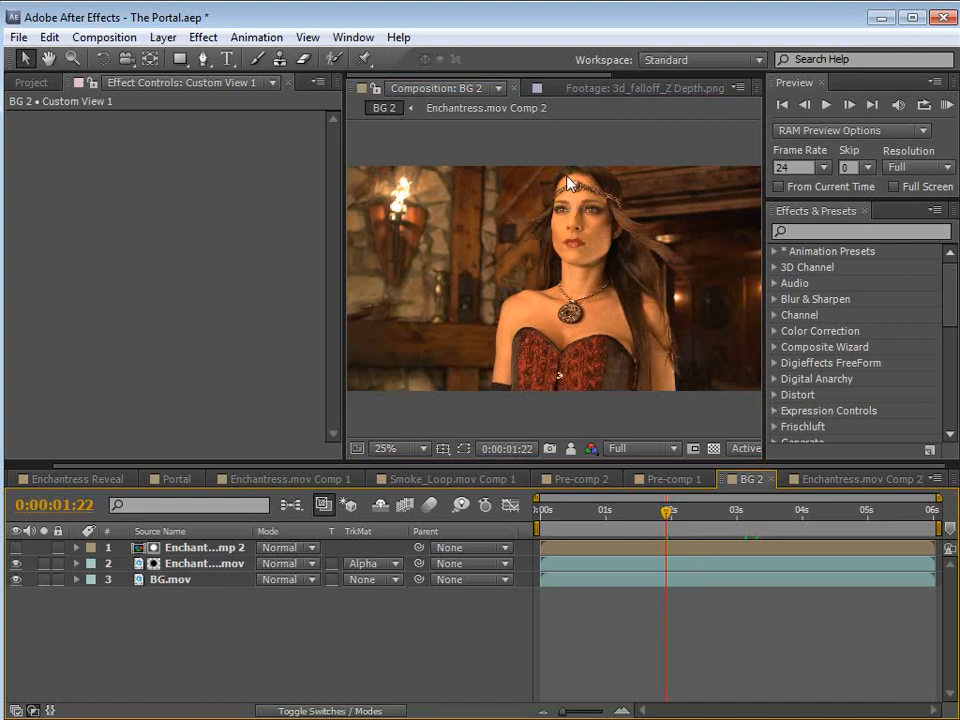
left_click(506, 18)
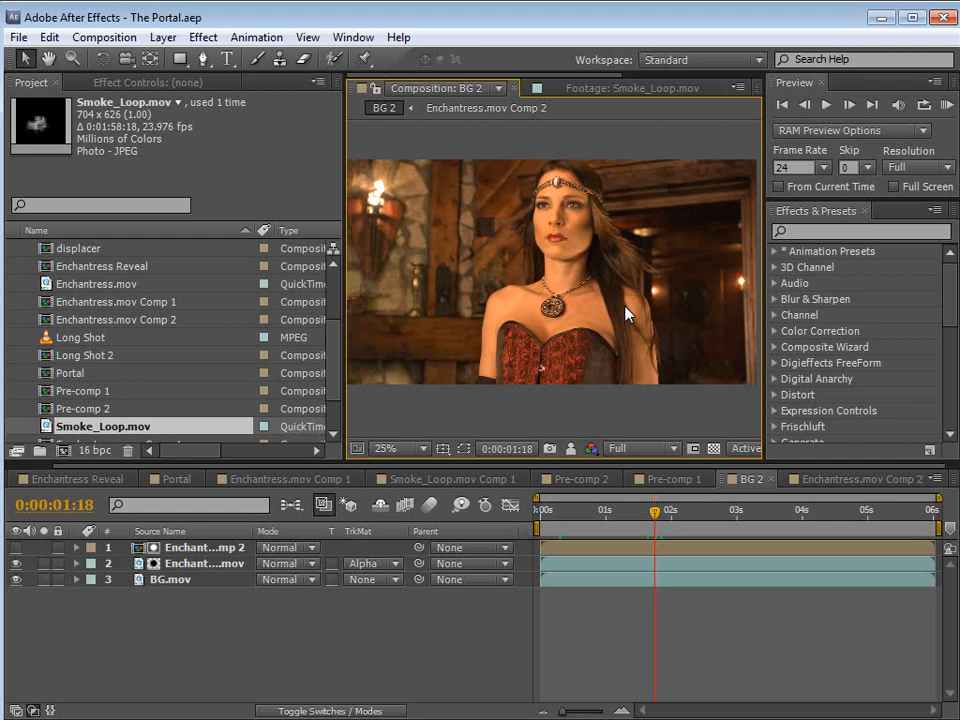
Step: Set the Smoke_Loop.mov footage interpretation to loop 50 times
right_click(48, 427)
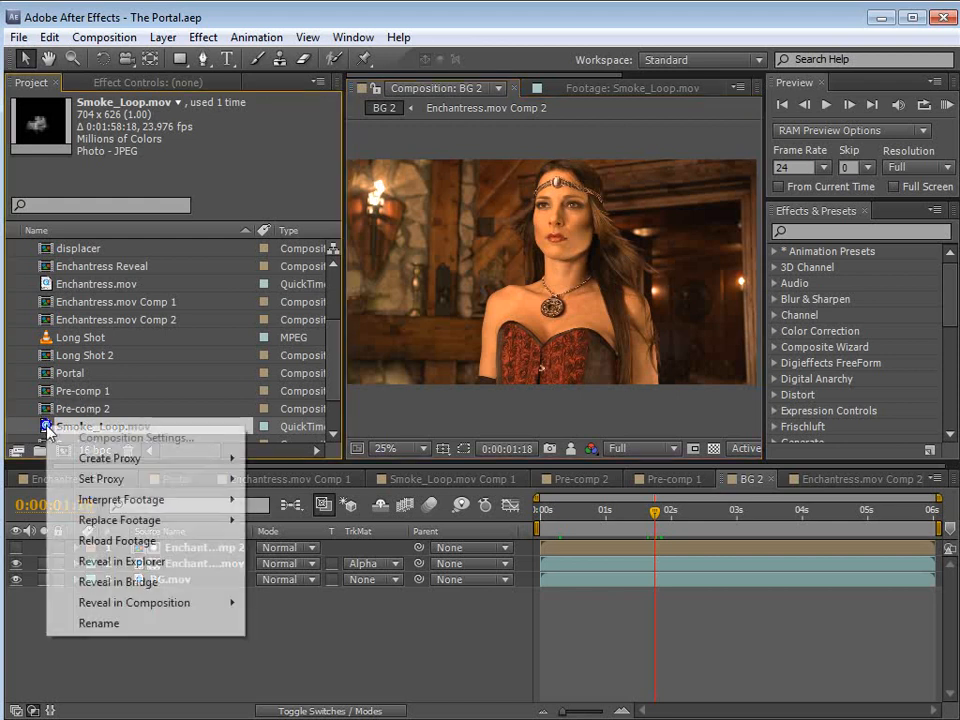
mouse_move(92, 503)
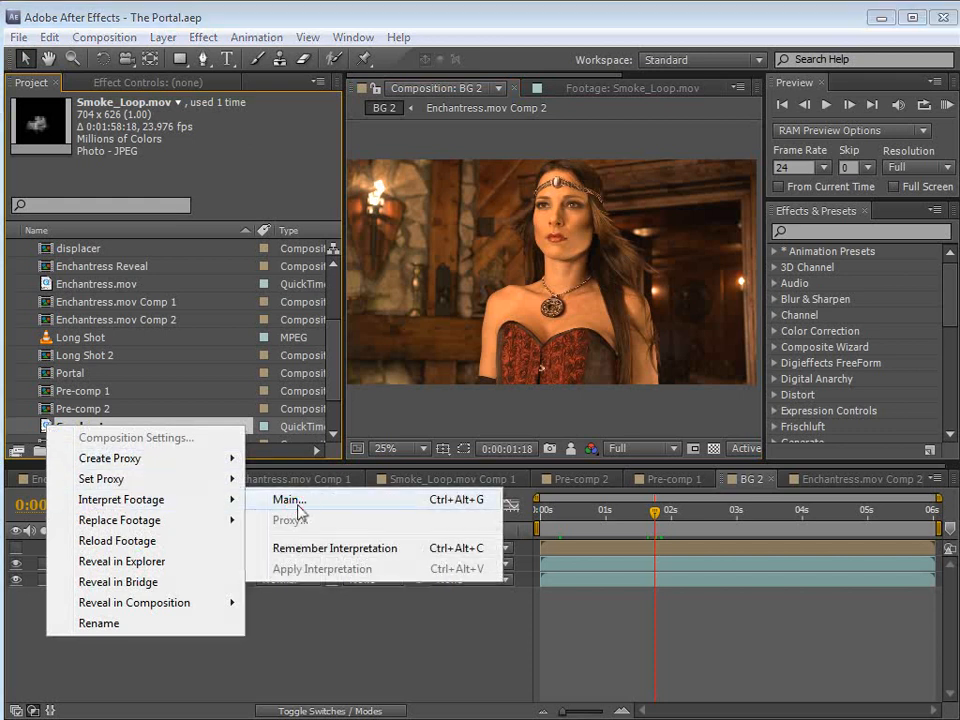
left_click(291, 510)
left_click(271, 573)
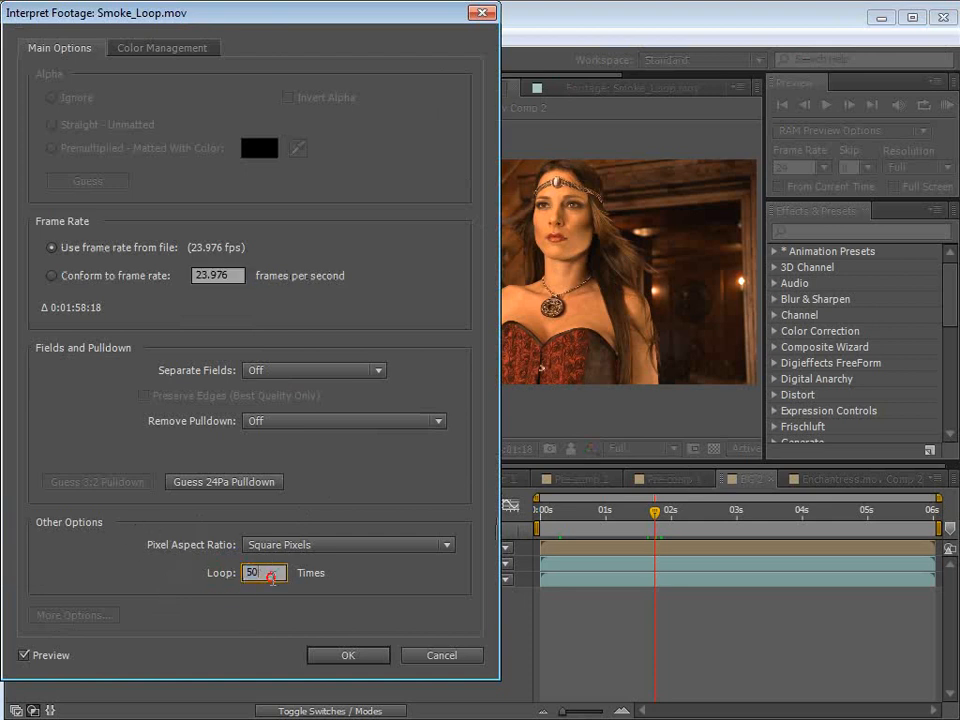
left_click(355, 656)
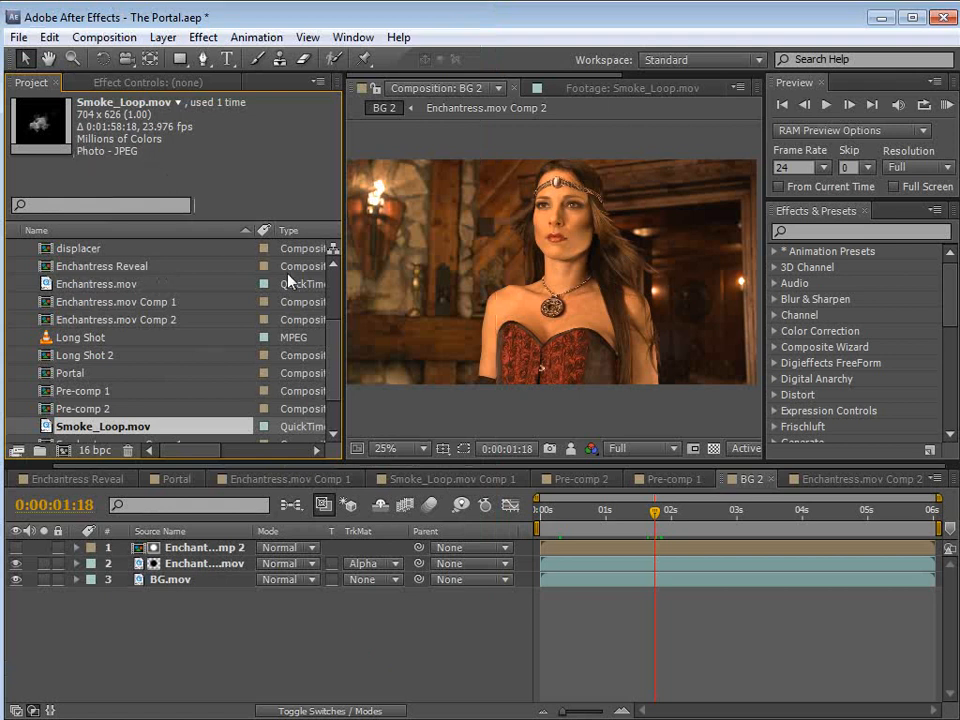
Step: Add Smoke_Loop.mov as the top layer over the woman in BG 2 and check it at 0:00:01:09
left_click_drag(58, 424, 560, 278)
scroll(560, 278, "up", 2)
left_click_drag(600, 525, 630, 525)
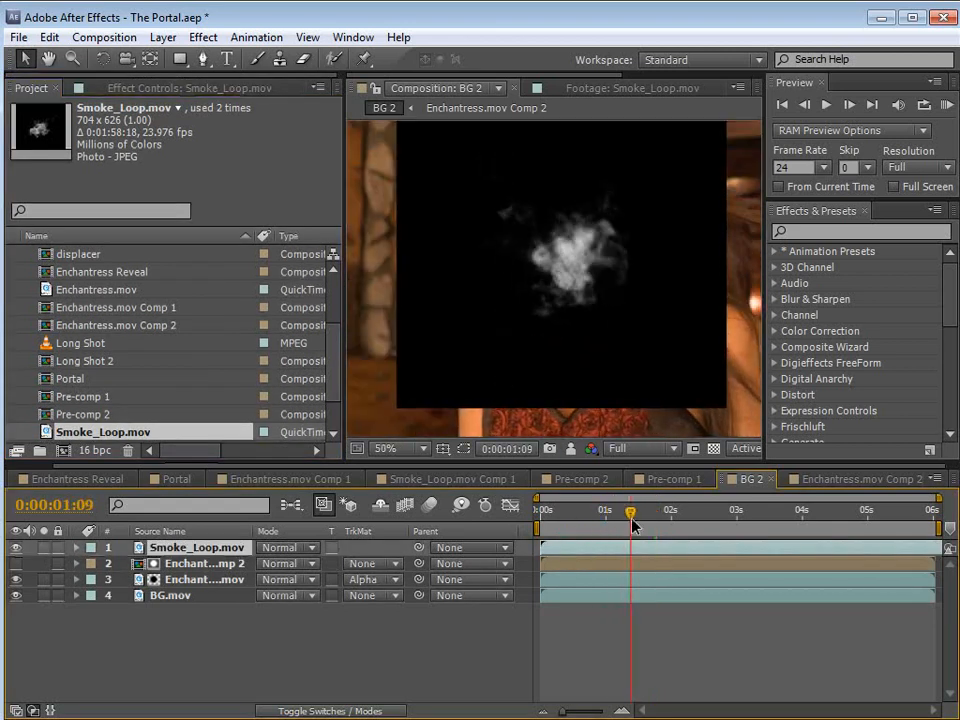
scroll(549, 321, "down", 2)
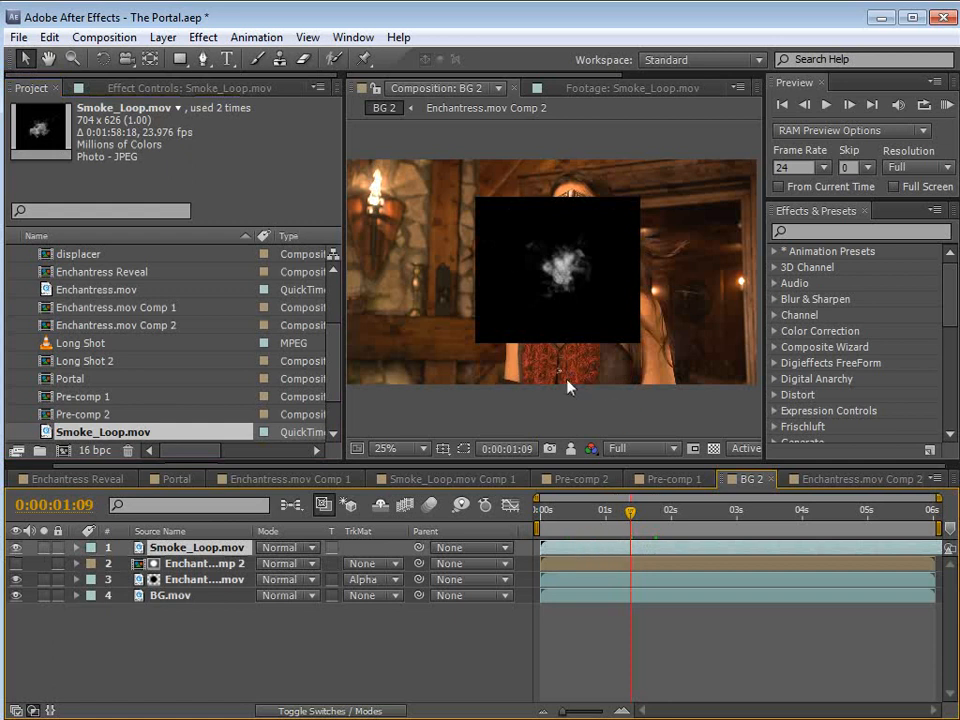
Step: Pre-compose the Smoke_Loop.mov layer as "Portal SMokey", moving all attributes into the new composition
left_click(161, 38)
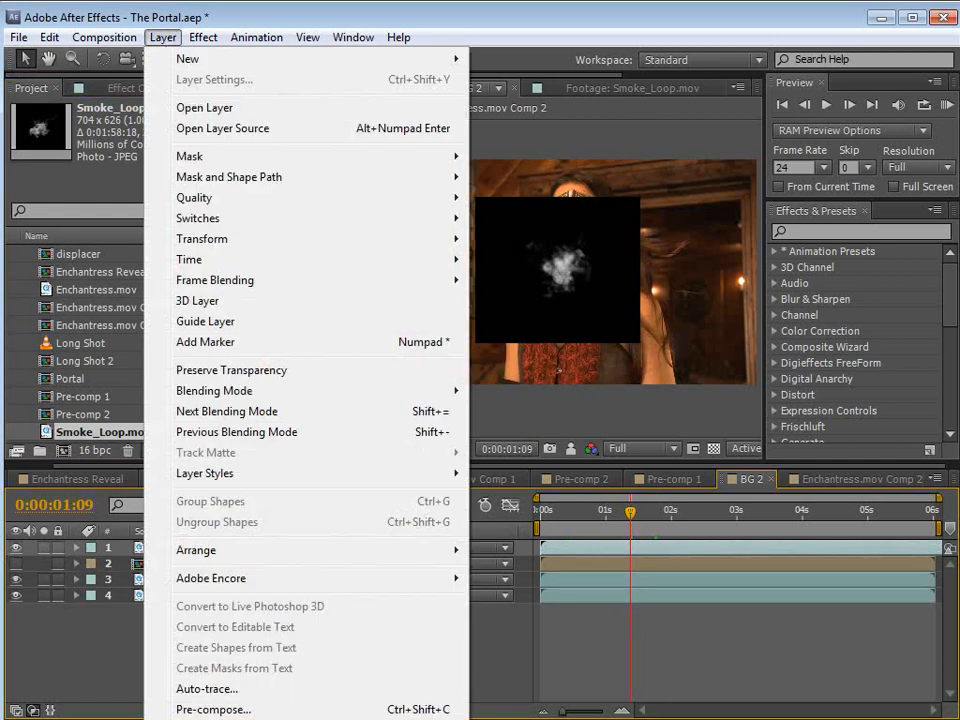
left_click(198, 709)
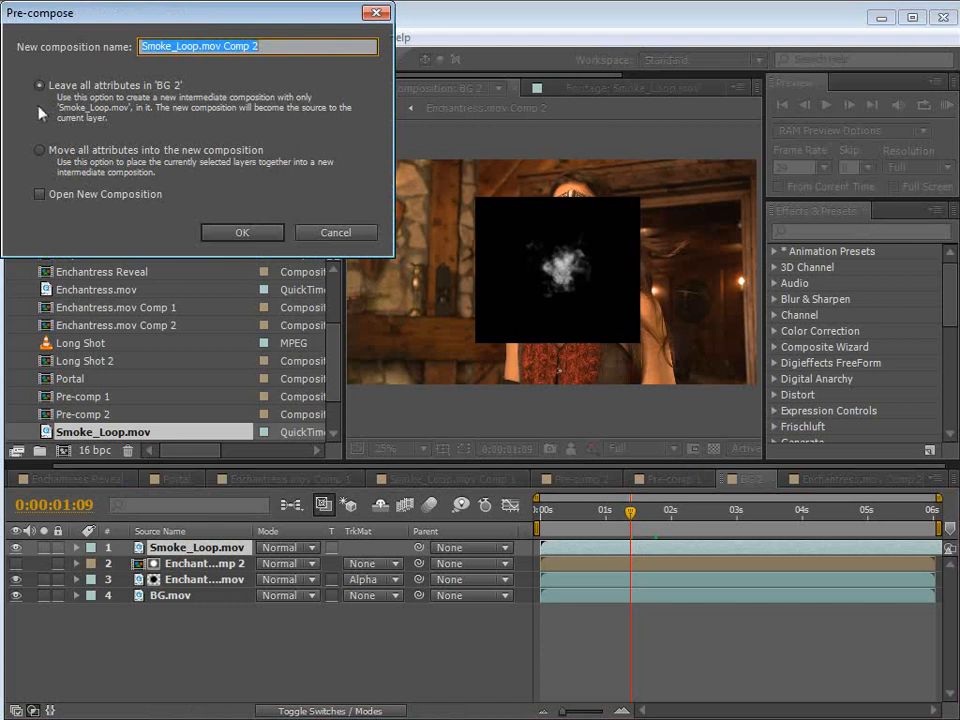
left_click(40, 150)
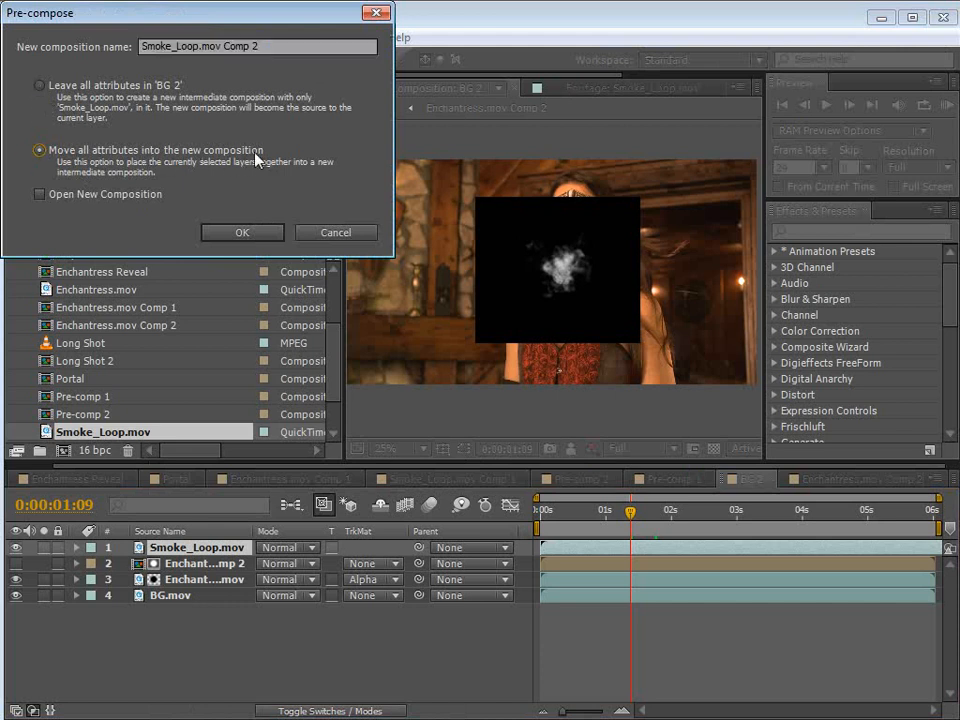
left_click_drag(262, 47, 79, 40)
type("Portal SM")
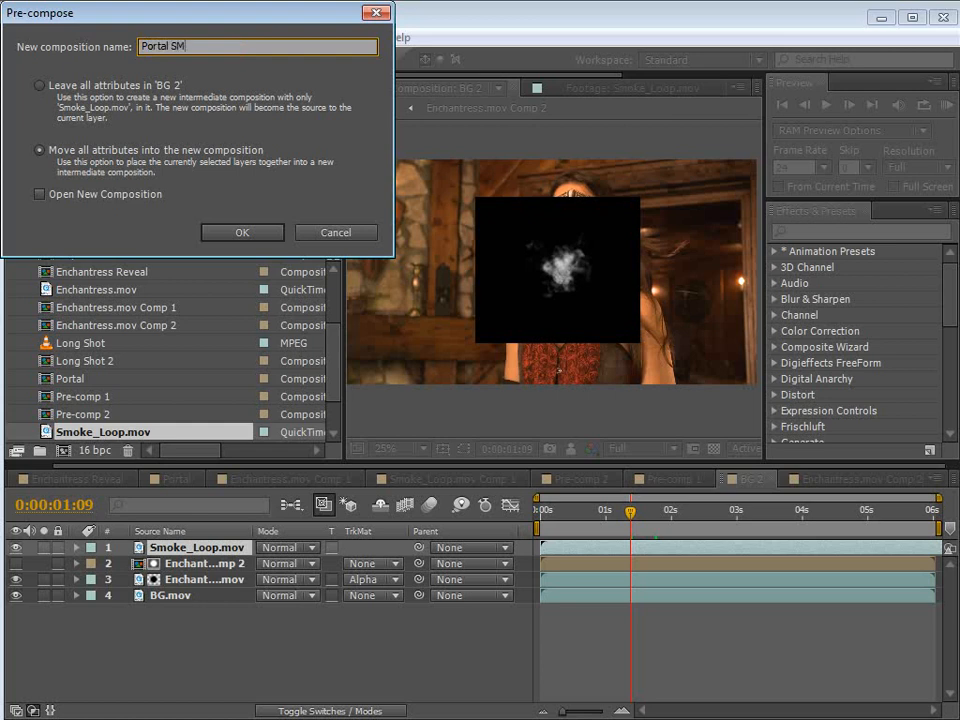
type("okey")
left_click(236, 231)
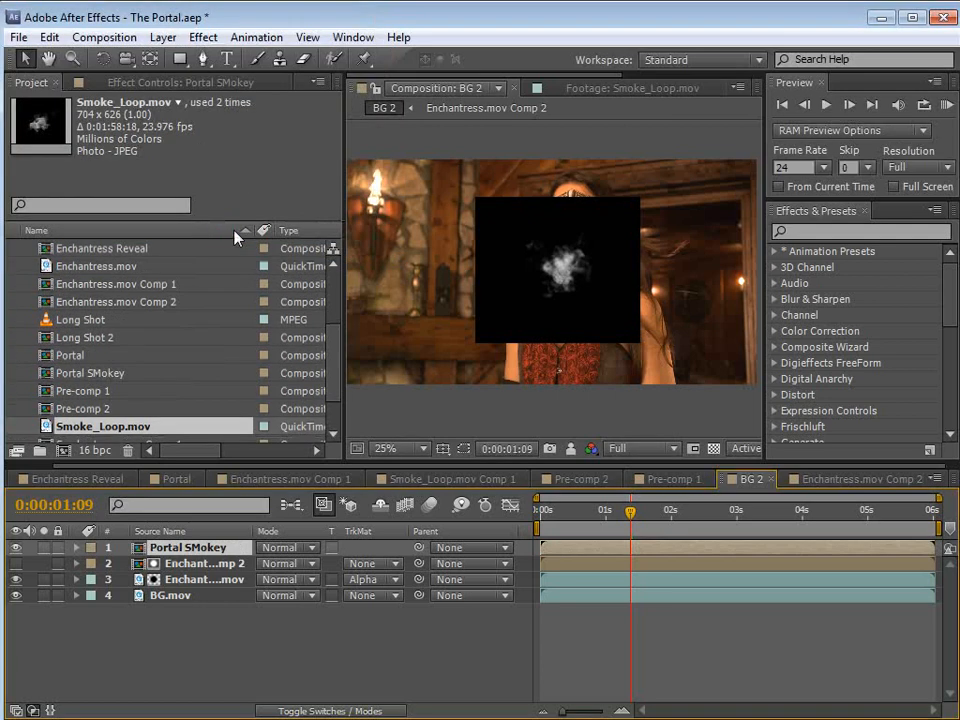
Step: Open the Portal SMokey composition and set its height to 1280 px
double_click(180, 548)
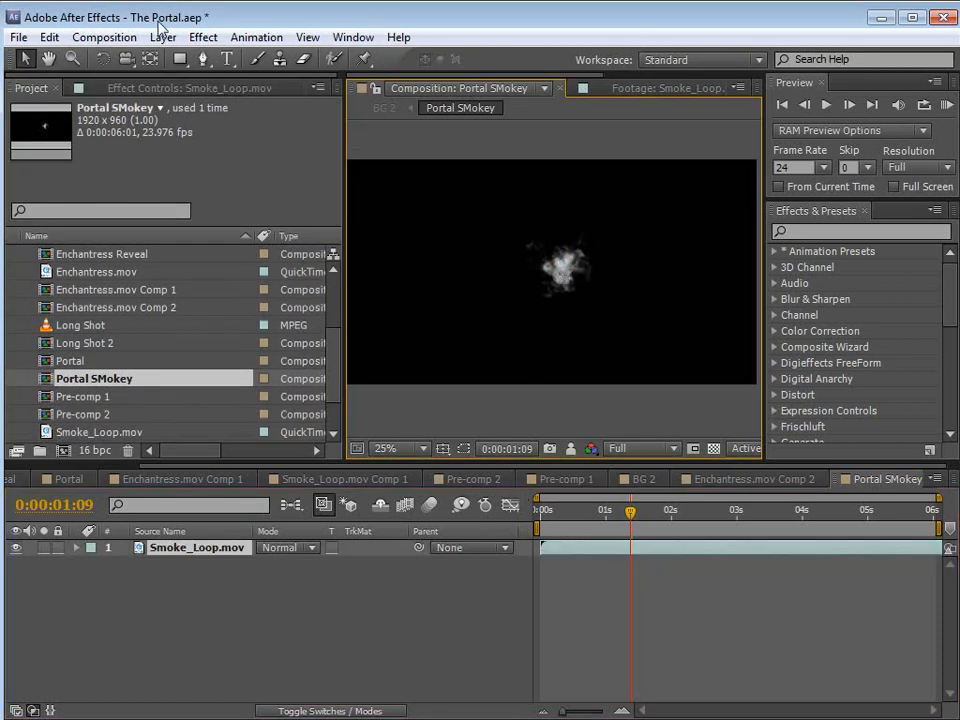
left_click(128, 37)
left_click(225, 88)
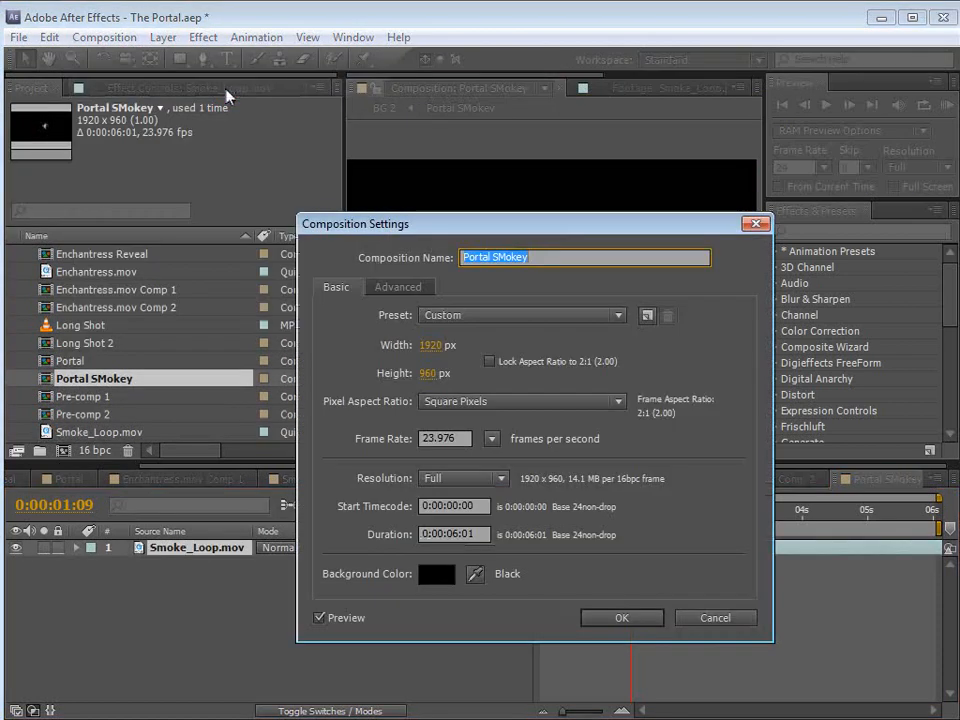
left_click(429, 373)
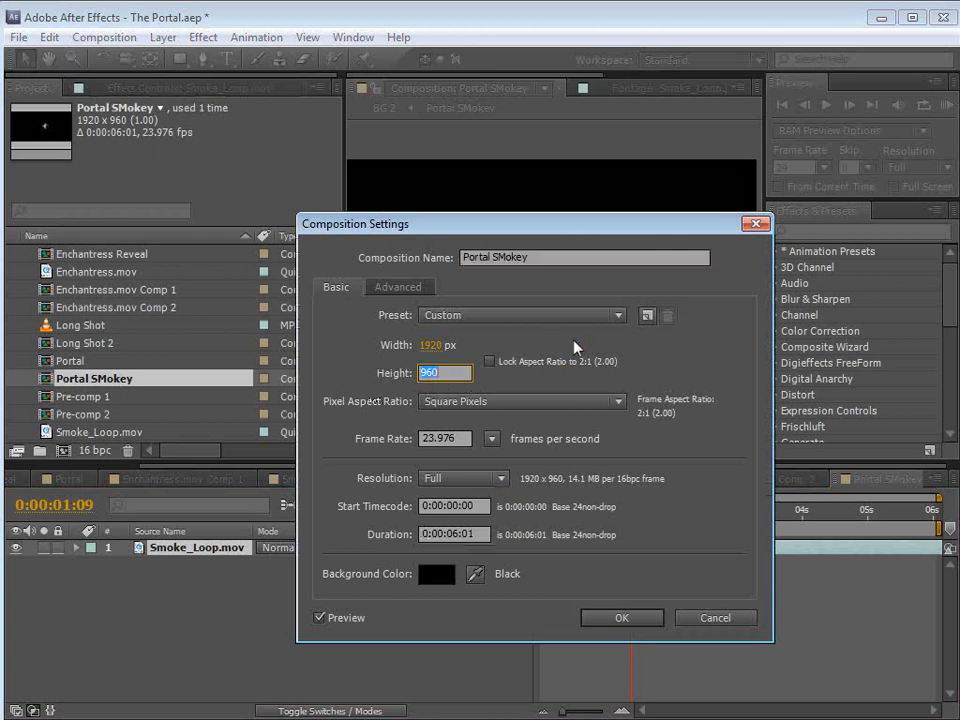
type("1280")
left_click(607, 618)
left_click(653, 640)
scroll(539, 285, "down", 1)
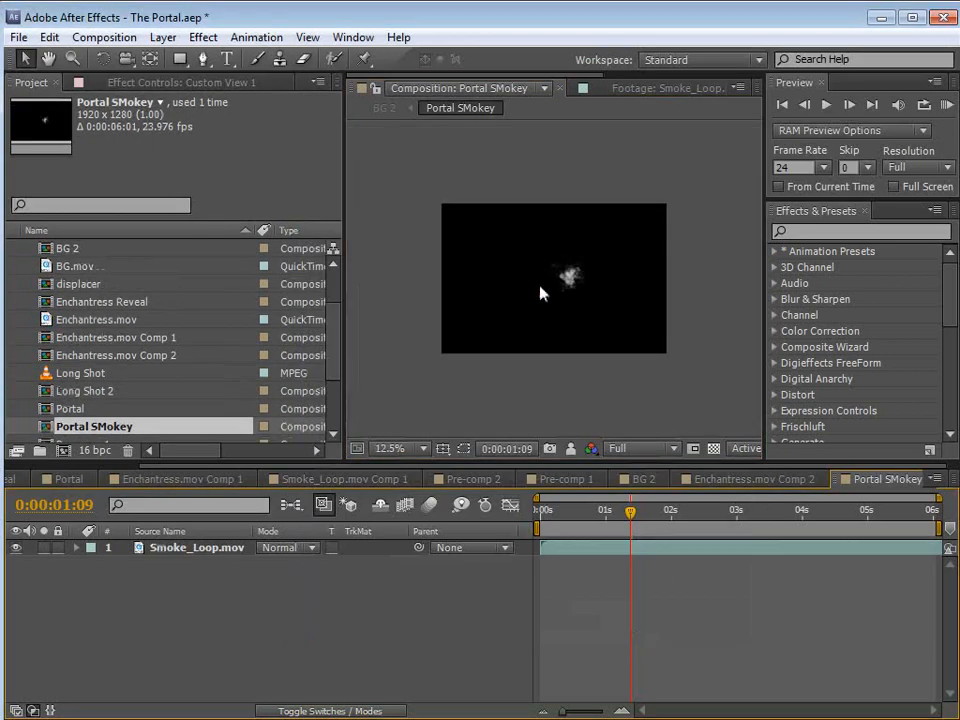
Step: Create a white (FFFFFF) solid of 1920 x 1280 px in the Portal SMokey composition
left_click(165, 45)
mouse_move(135, 62)
left_click(512, 81)
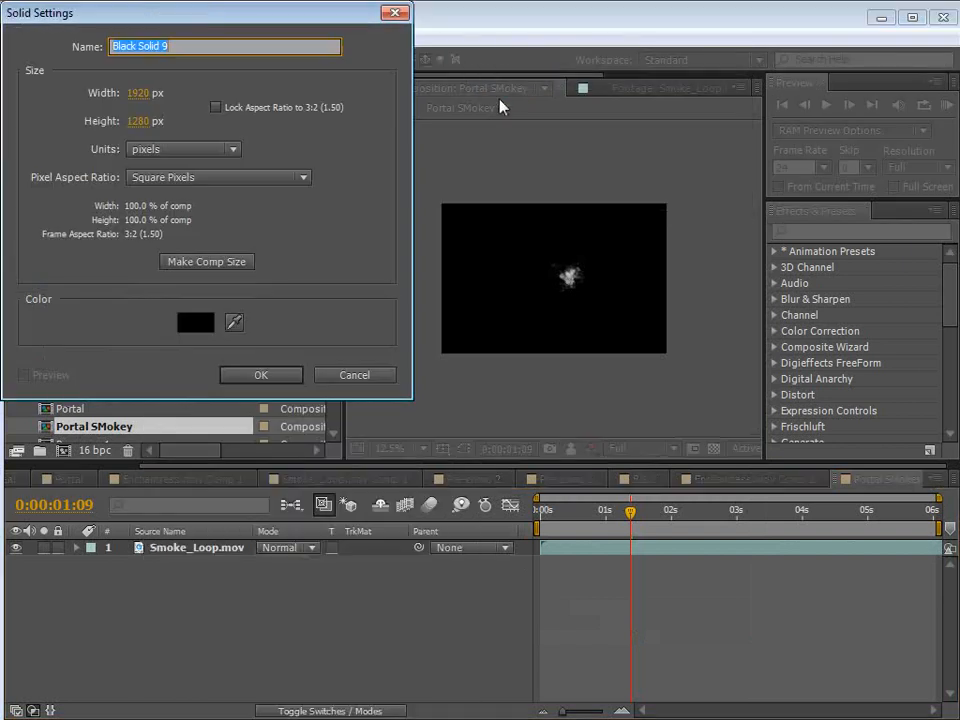
left_click(200, 328)
left_click_drag(122, 229, 20, 39)
left_click(435, 44)
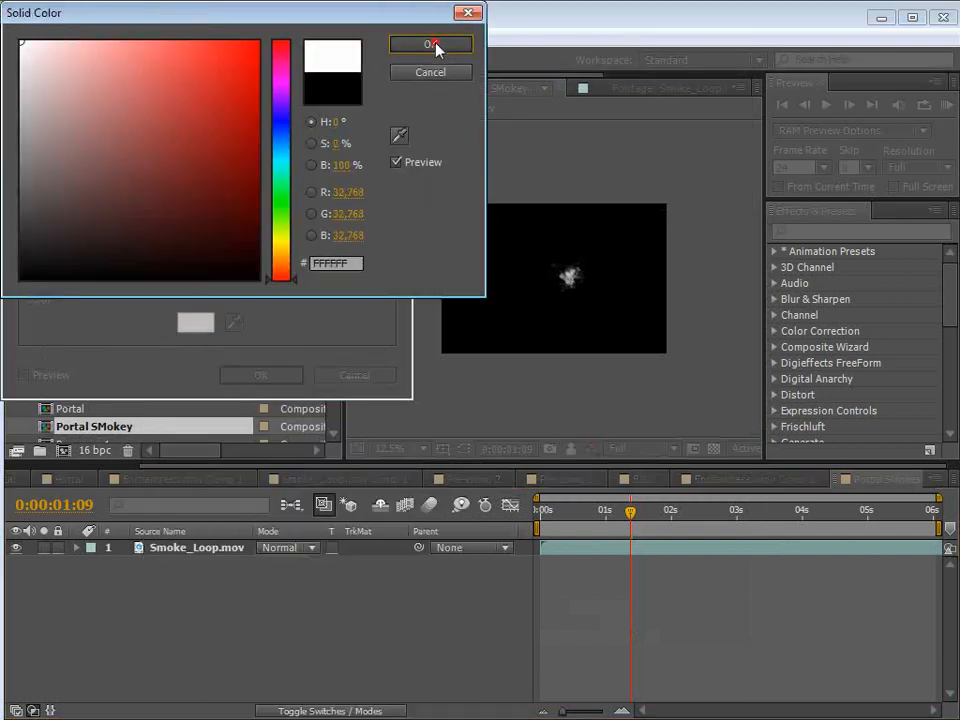
left_click(262, 374)
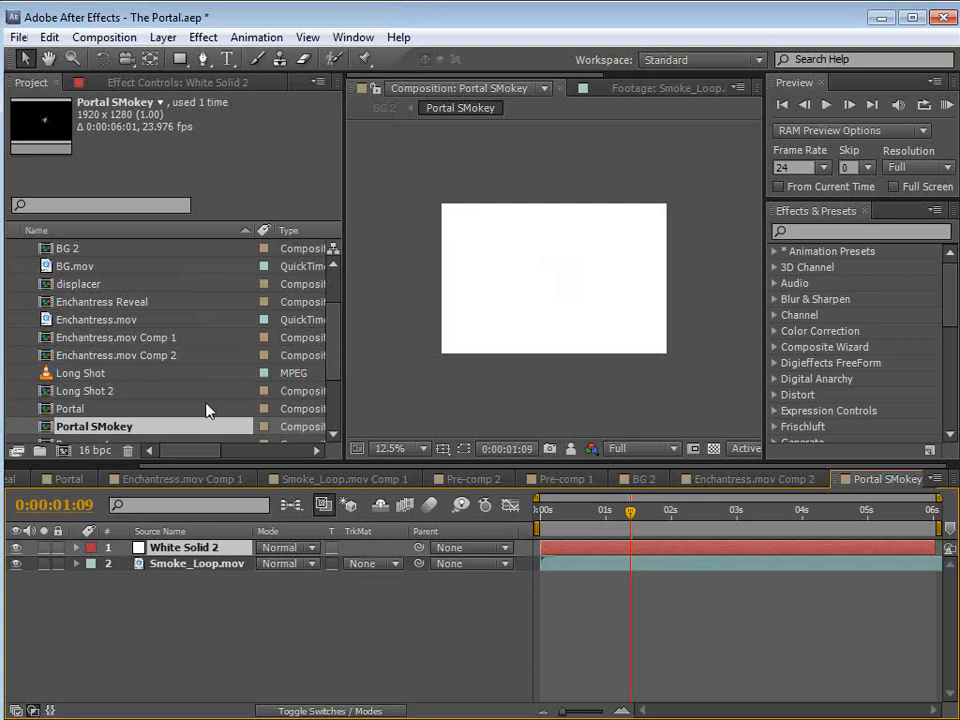
left_click(15, 547)
left_click(203, 58)
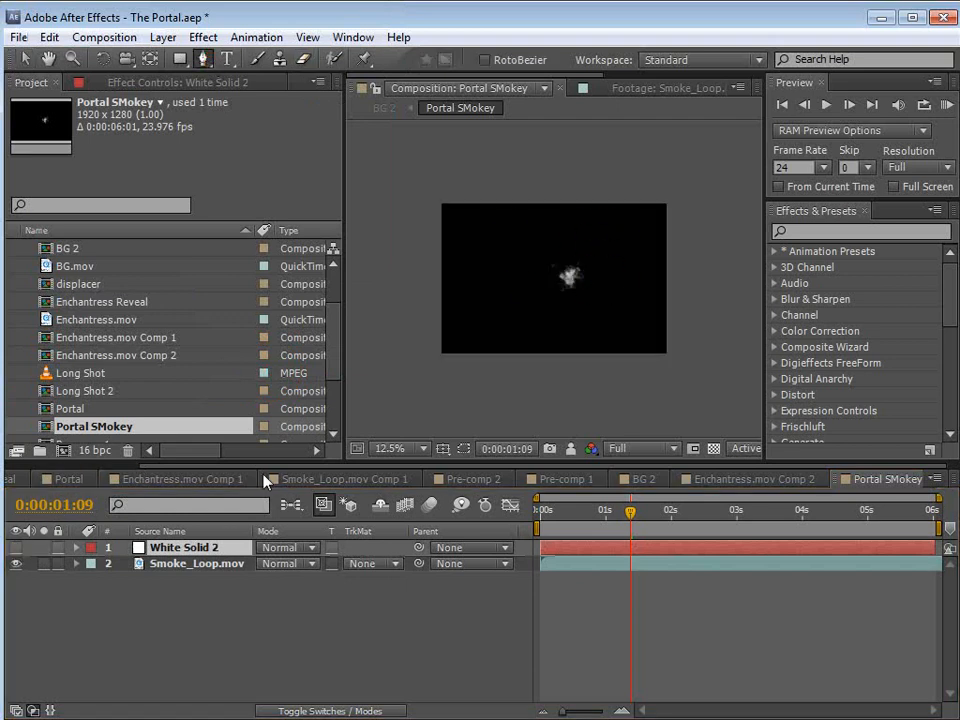
scroll(658, 285, "up", 2)
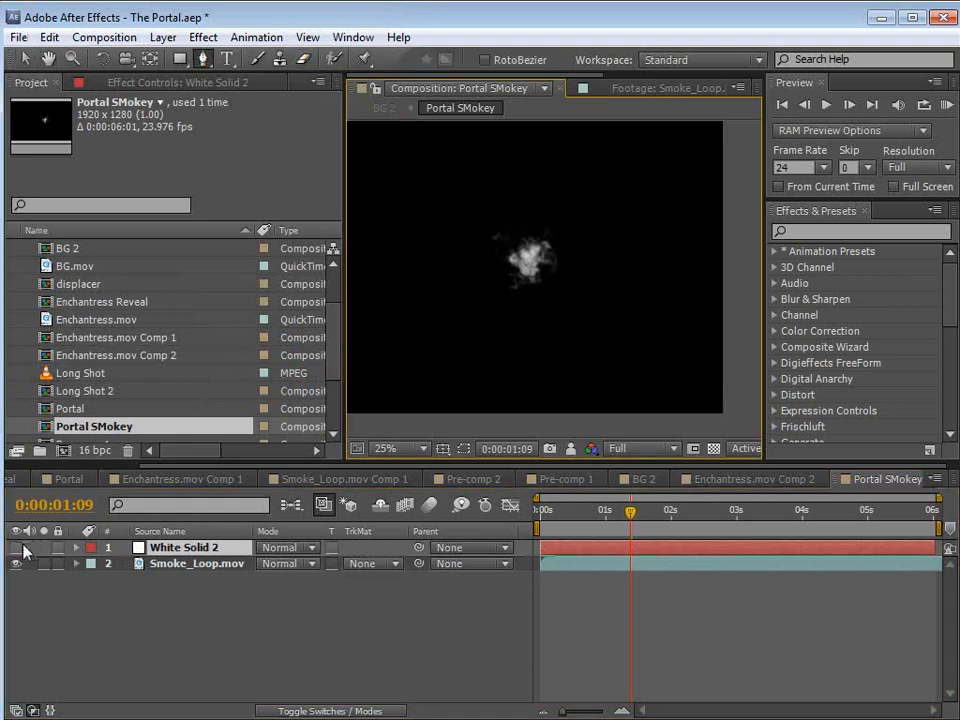
left_click(15, 547)
Step: Draw a tall elliptical mask near the center of the white solid and shift it down past the frame's lower edge
left_click_drag(645, 257, 766, 255)
left_click_drag(639, 290, 538, 332)
scroll(546, 330, "down", 1)
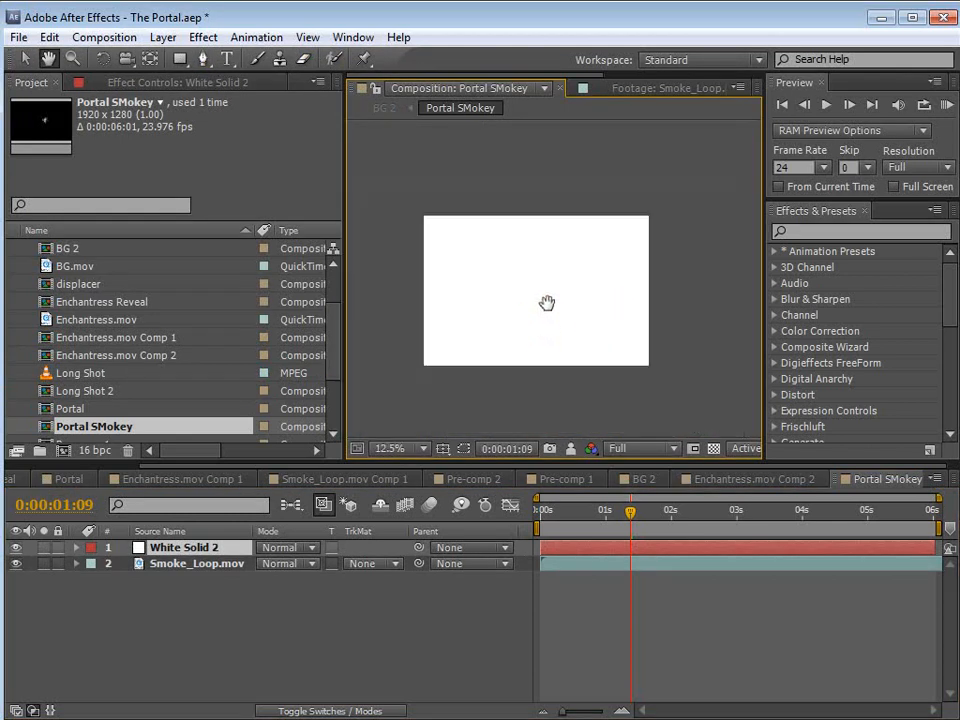
left_click_drag(185, 62, 214, 94)
mouse_move(498, 235)
left_mouse_down()
mouse_move(553, 360)
mouse_move(578, 387)
left_mouse_up()
key("v")
left_click_drag(537, 238, 542, 258)
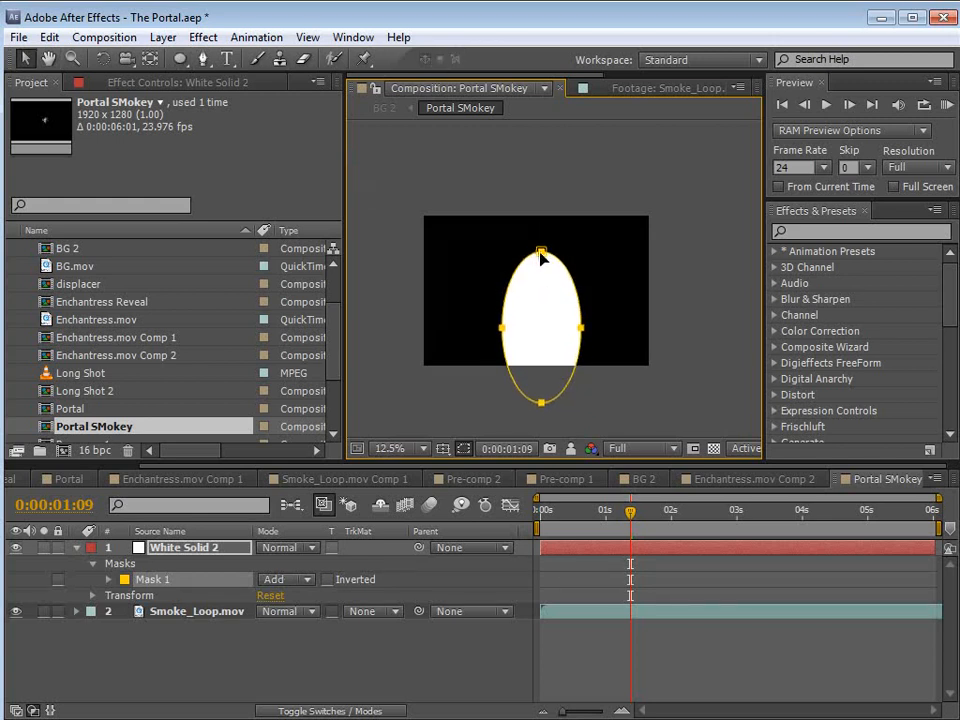
scroll(566, 328, "up", 1)
left_click_drag(566, 368, 565, 326)
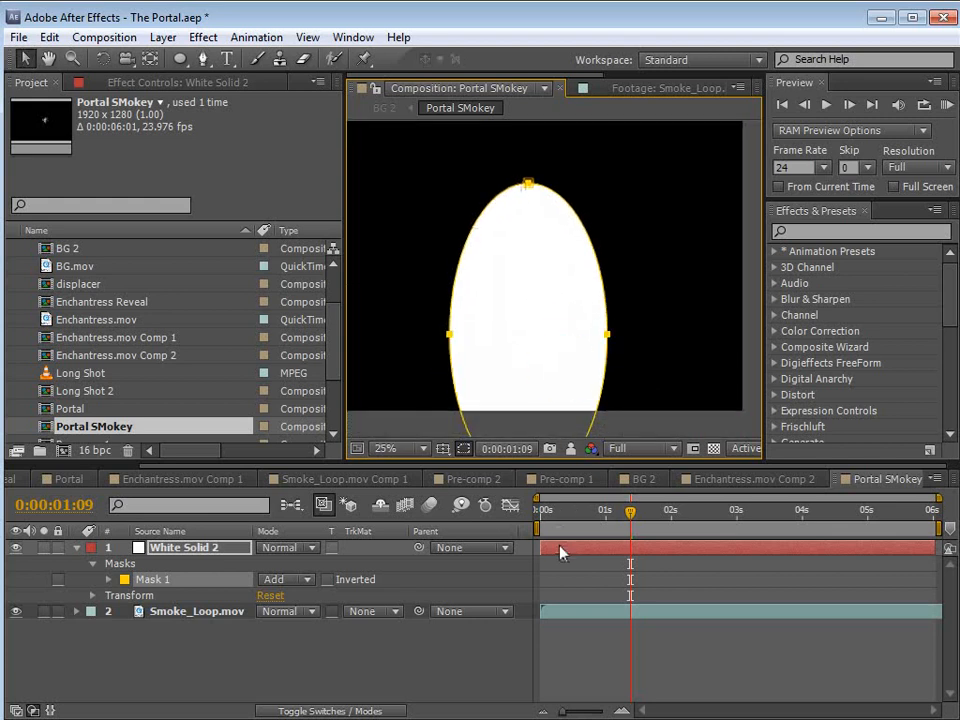
Step: Place the white solid beneath Smoke_Loop.mov and set the smoke layer's blending mode to Screen
left_click(548, 648)
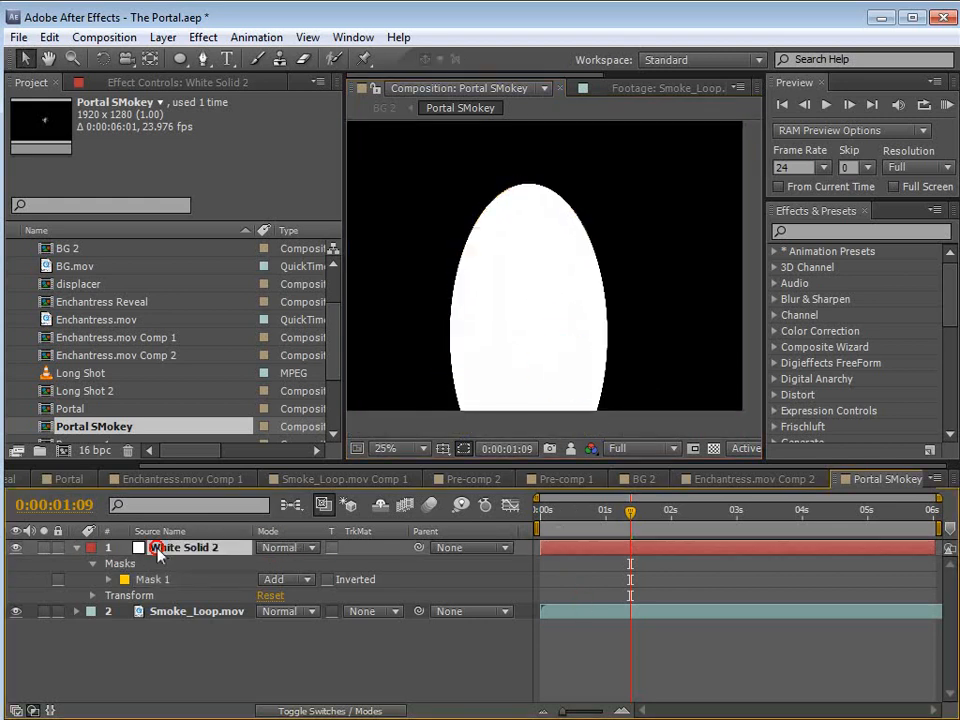
left_click_drag(150, 549, 171, 647)
left_click(171, 647)
left_click(165, 548)
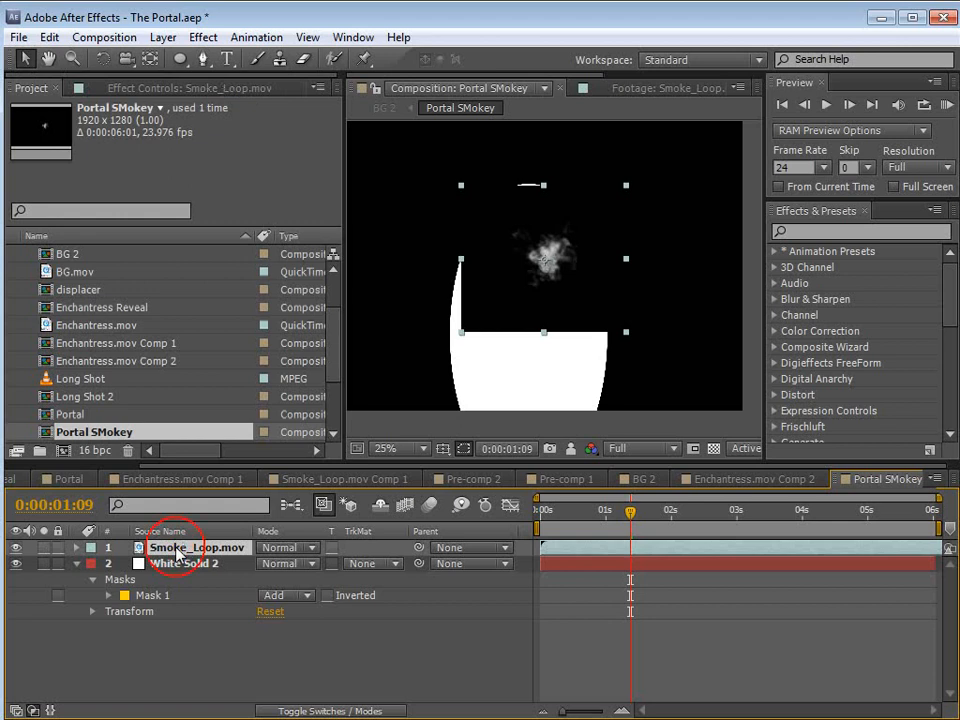
left_click(285, 548)
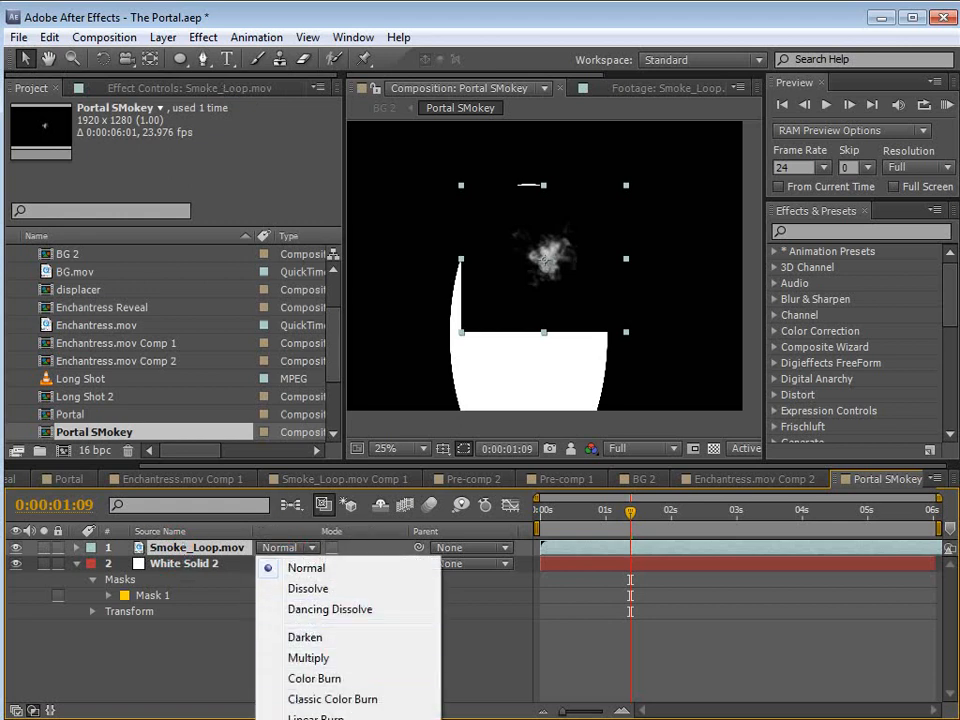
left_click(312, 719)
Step: Position the smoke puff on the upper-right edge of the white oval
left_click_drag(553, 262, 572, 230)
scroll(591, 248, "up", 2)
key("space")
left_click_drag(622, 199, 530, 262)
key("space")
scroll(544, 288, "down", 2)
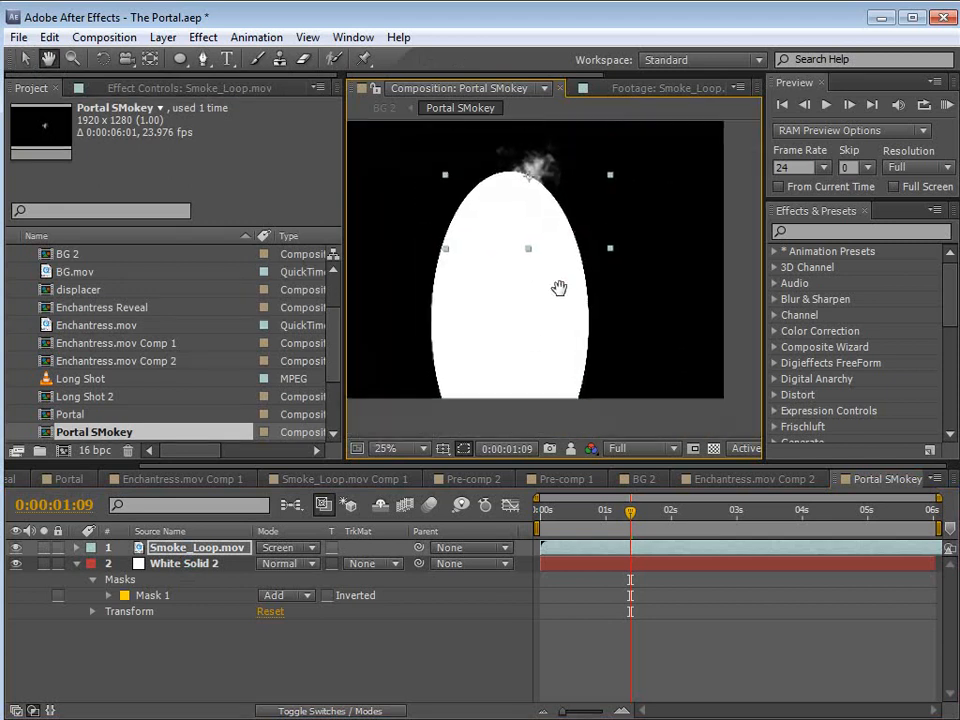
left_click_drag(551, 189, 557, 222)
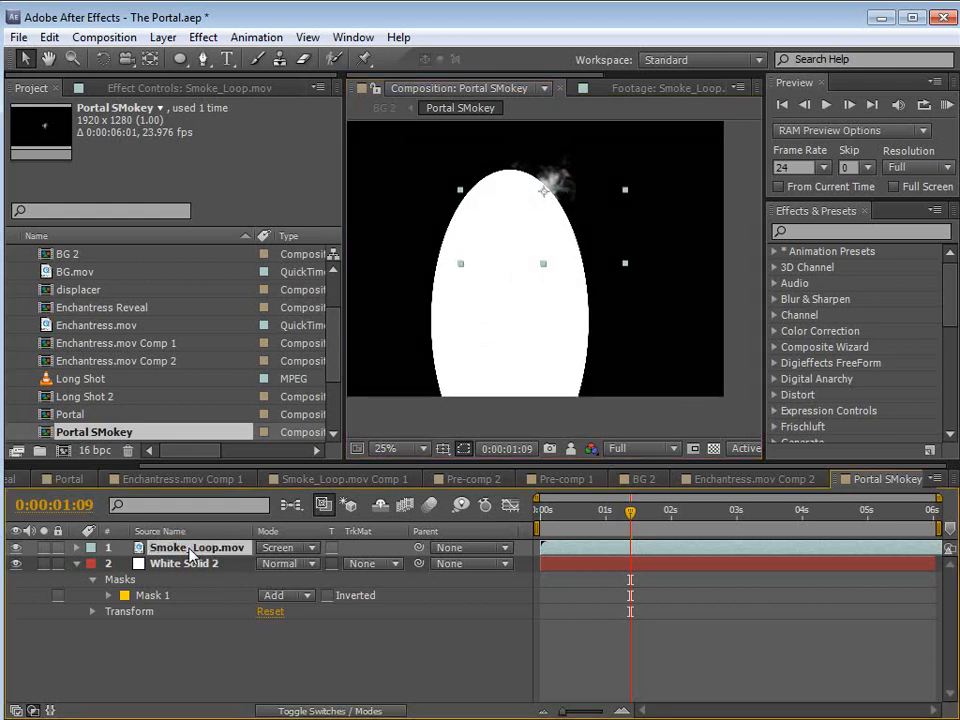
Step: Pre-compose the Smoke_Loop.mov layer as "Smoke Element", leaving all attributes in Portal SMokey
left_click(162, 37)
left_click(190, 709)
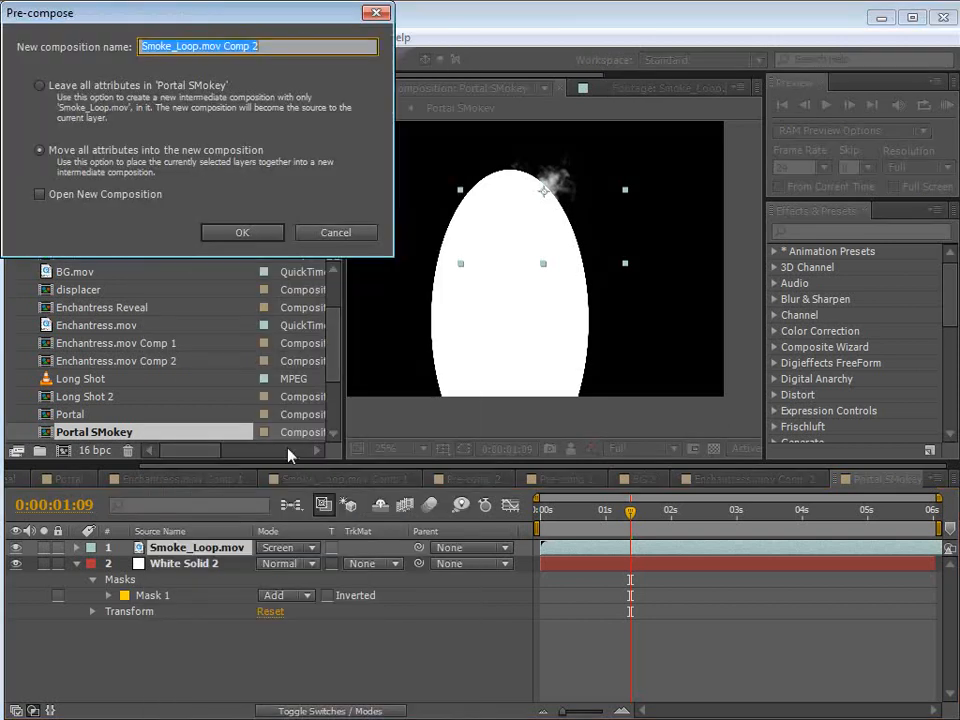
left_click(39, 86)
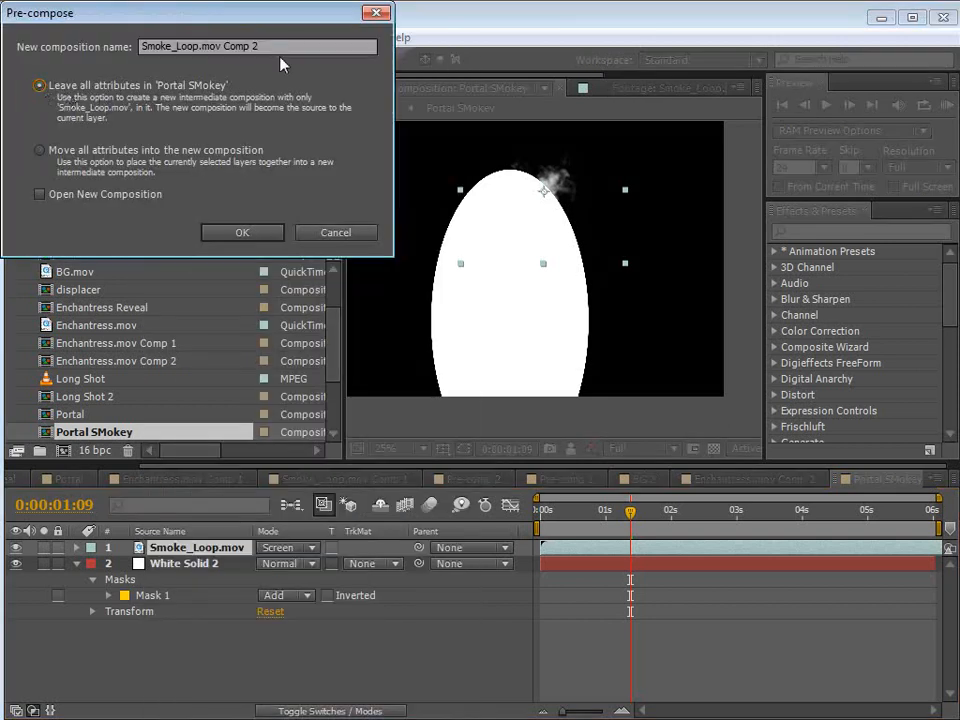
left_click_drag(262, 46, 120, 53)
type("Smoke")
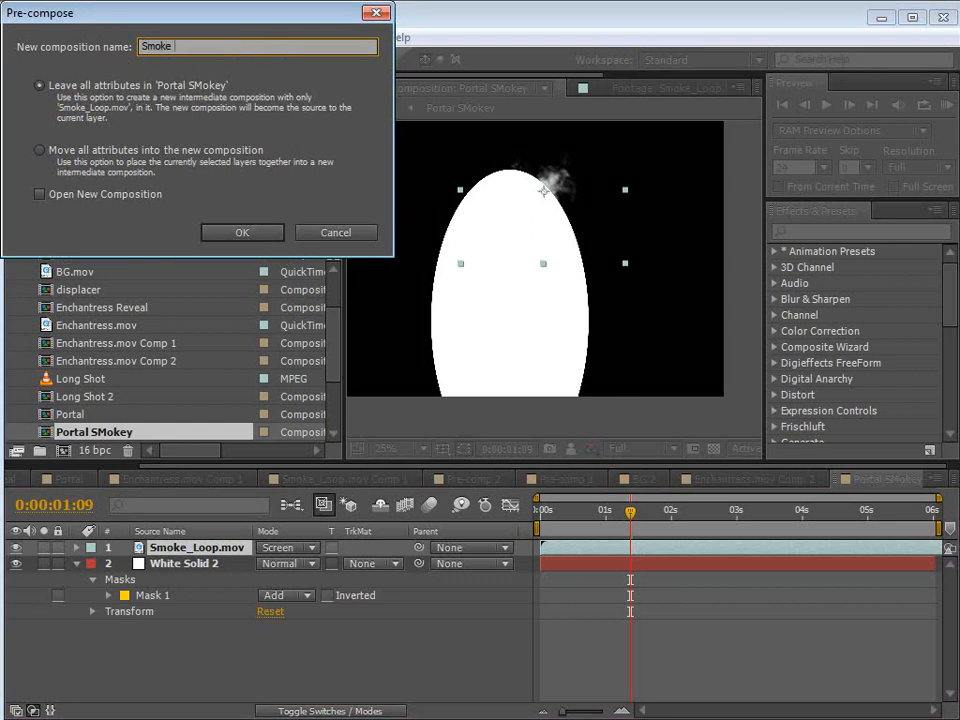
left_click(240, 231)
Step: Duplicate the Smoke Element layer five times and spread the copies around the edge of the white oval
left_click(546, 208)
key("ctrl+d")
key("ctrl+d")
left_click_drag(570, 232, 606, 332)
key("ctrl+d")
key("ctrl+d")
key("ctrl+d")
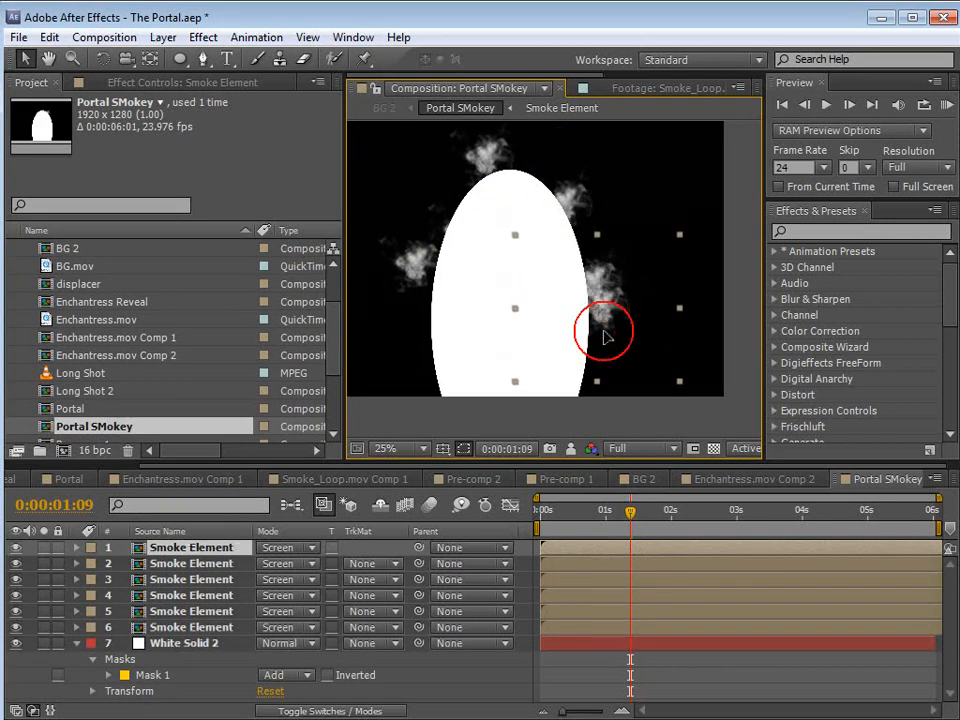
Step: Open the Smoke Element composition and apply the Tint effect to its Smoke_Loop.mov layer
double_click(189, 563)
left_click(785, 479)
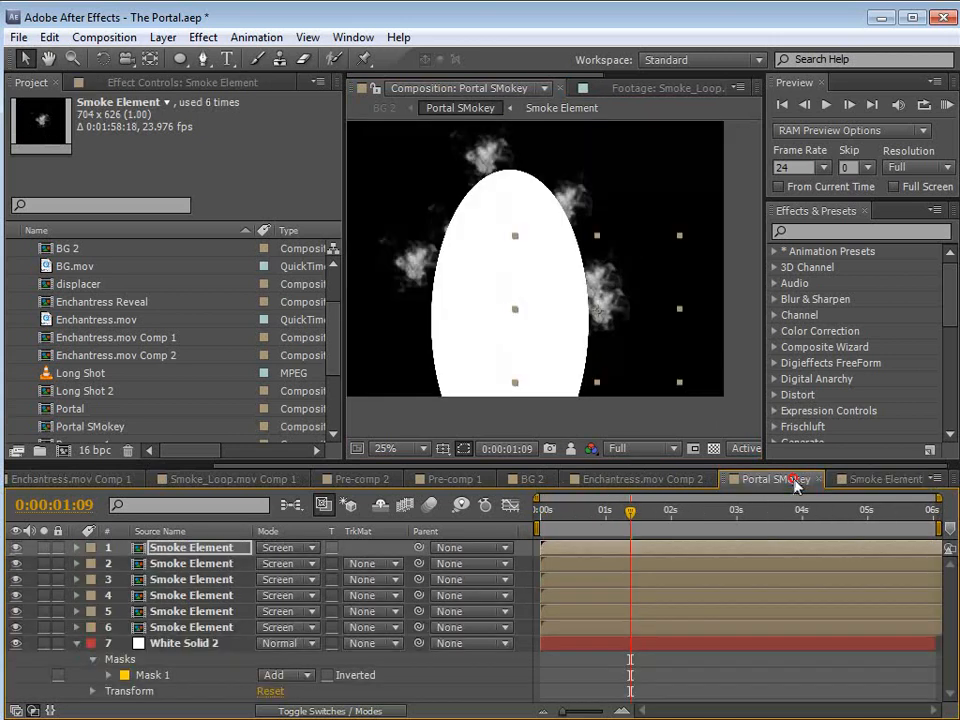
double_click(598, 549)
left_click(590, 287)
left_click(203, 37)
left_click(317, 212)
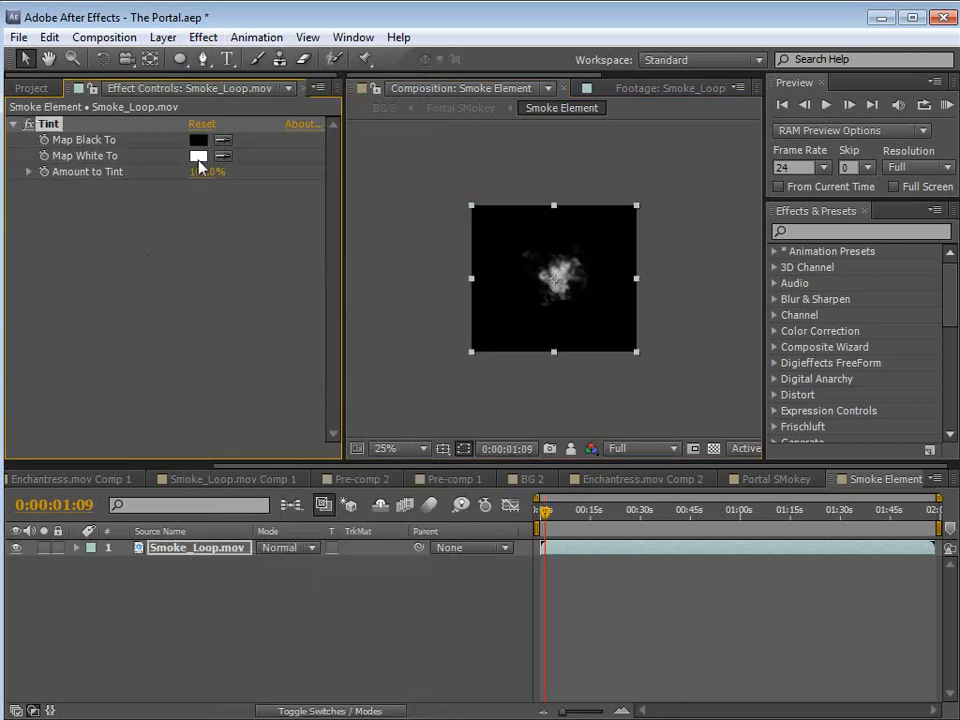
Step: Set the Tint effect's Map White To color to a bright blue with a hue of 222°
left_click(198, 158)
left_click(282, 131)
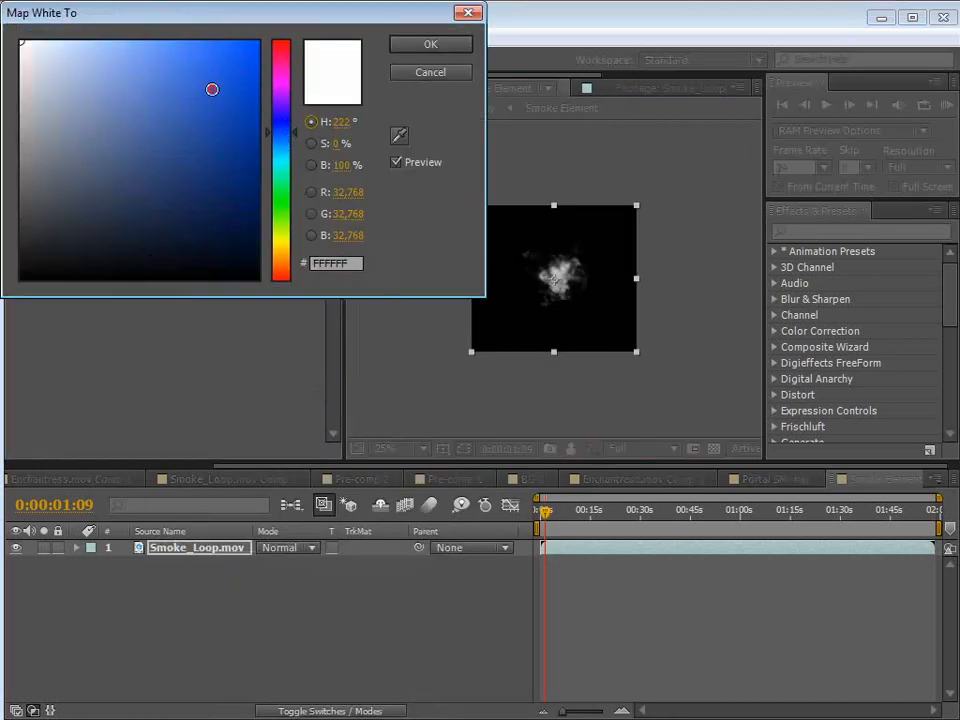
left_click(225, 56)
left_click(434, 47)
scroll(567, 340, "up", 1)
Step: In Portal SMokey, set White Solid 2's mask feather to 156 pixels and its mask expansion to -107 pixels
left_click(767, 480)
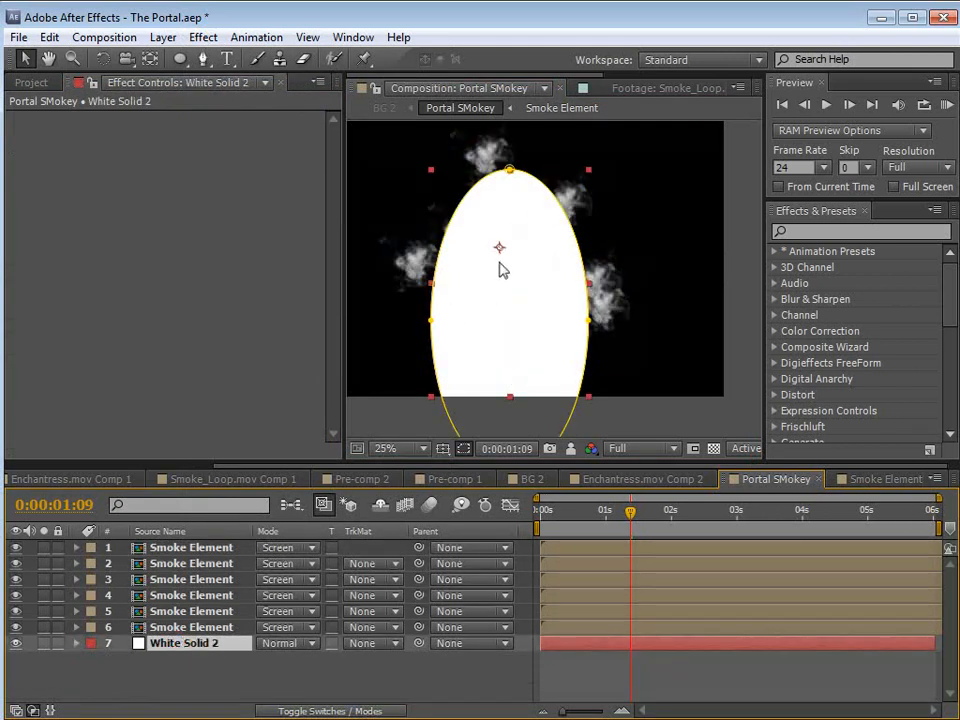
key("m")
key("m")
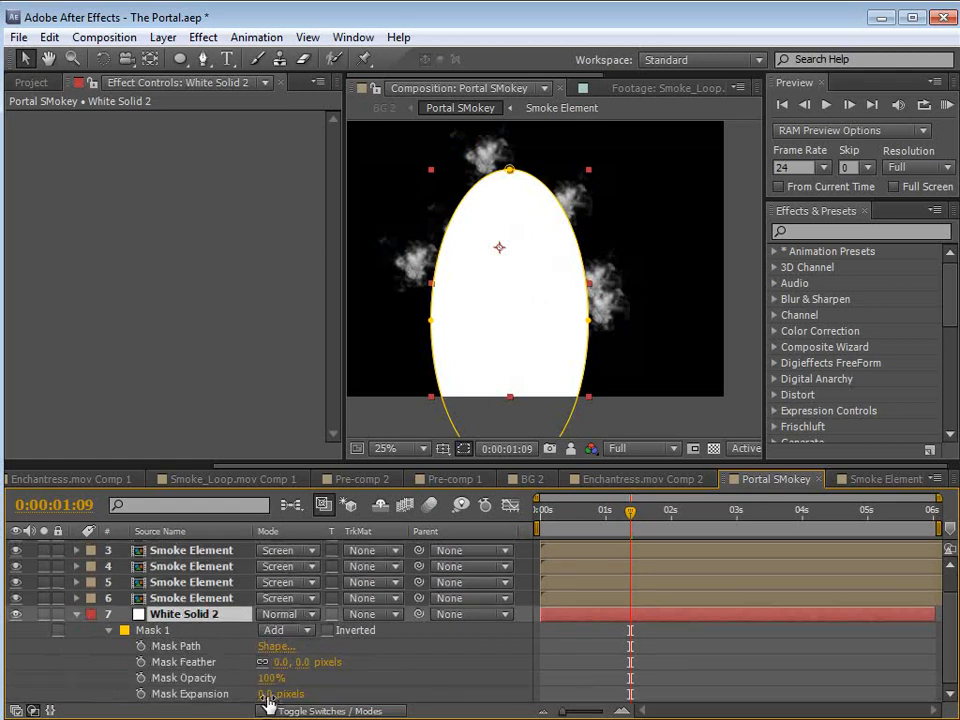
left_click_drag(262, 695, 214, 686)
left_click_drag(300, 672, 442, 641)
left_click_drag(272, 696, 262, 695)
left_click_drag(322, 662, 307, 661)
left_click(419, 372)
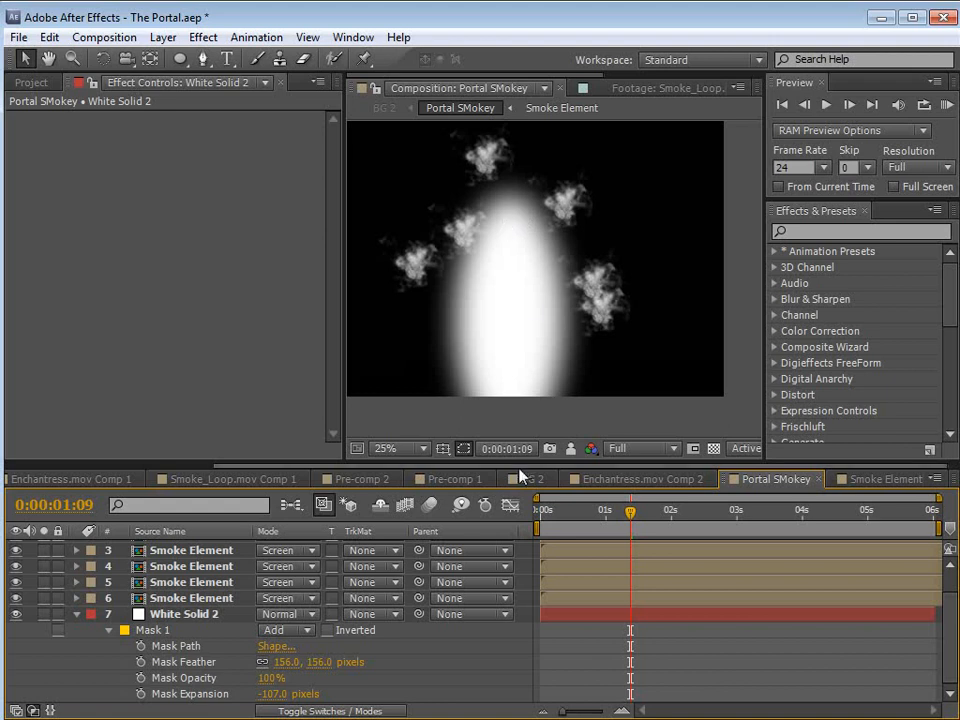
Step: Delete the top five Smoke Element layers, keeping only one above White Solid 2
left_click_drag(518, 464, 518, 439)
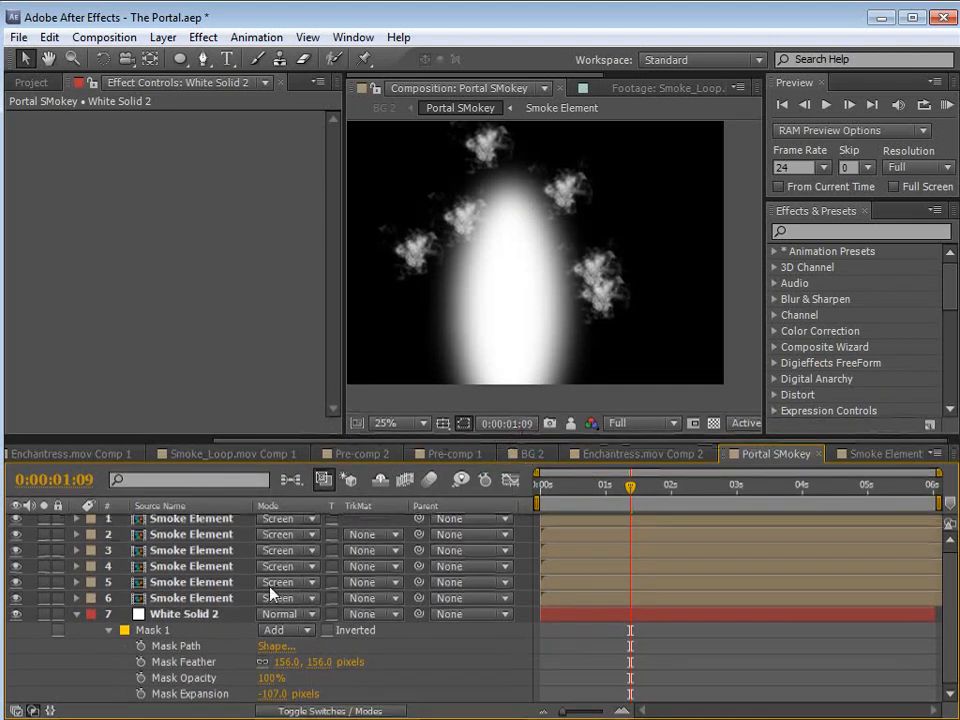
left_click(205, 522)
left_click(219, 588, "shift")
key("Delete")
Step: Move the remaining smoke puff to the left edge of the white oval and enlarge it slightly
left_click(190, 528)
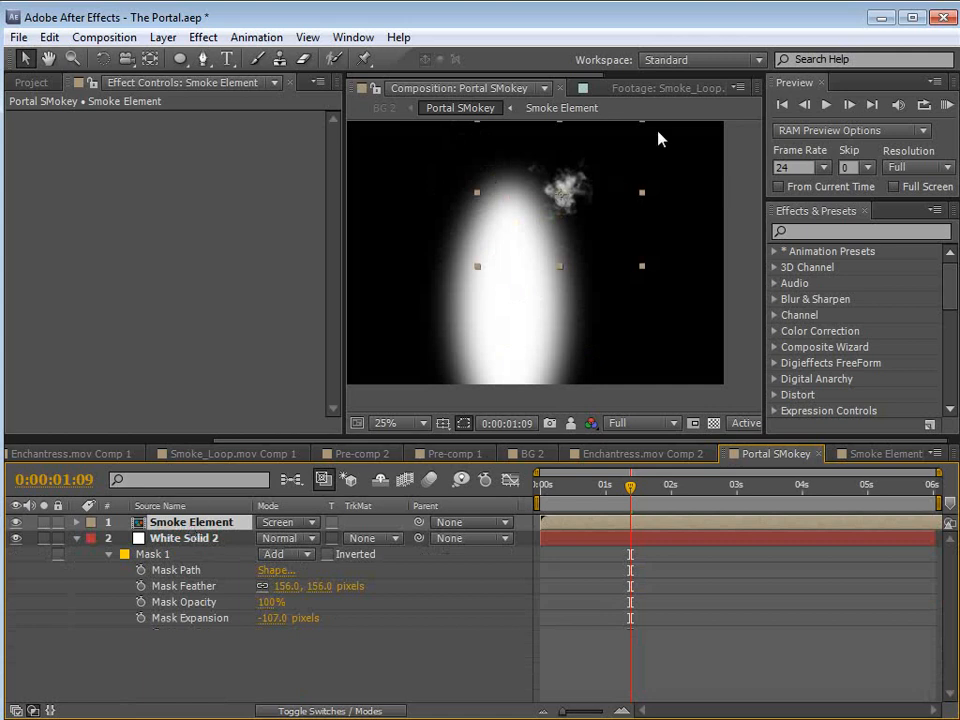
left_click_drag(577, 216, 464, 182)
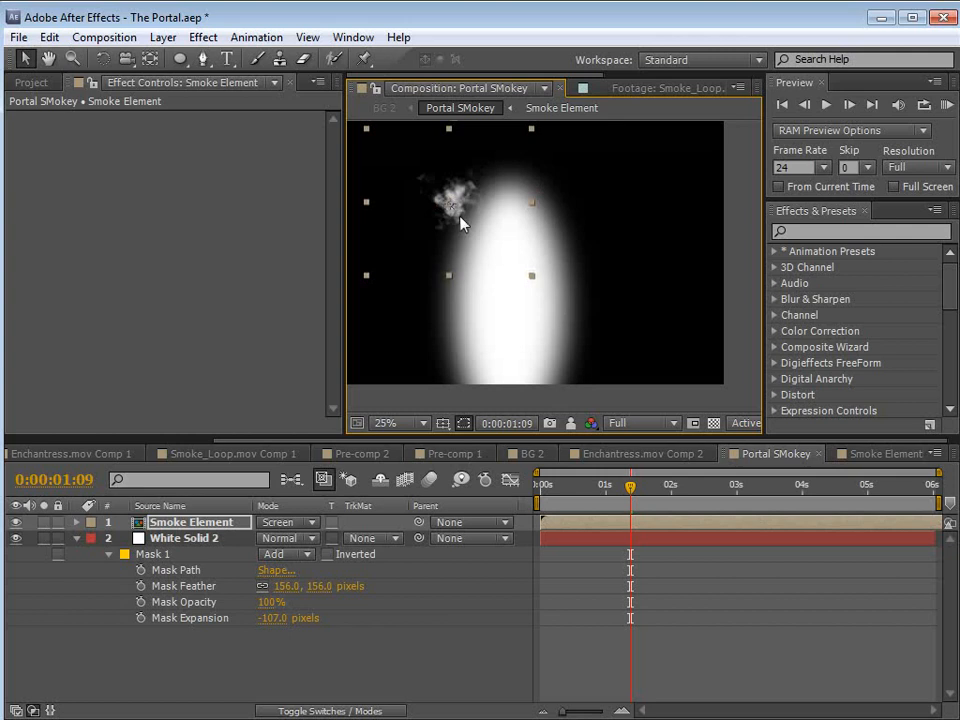
left_click_drag(531, 276, 551, 292)
left_click_drag(468, 219, 452, 272)
key("ctrl+d")
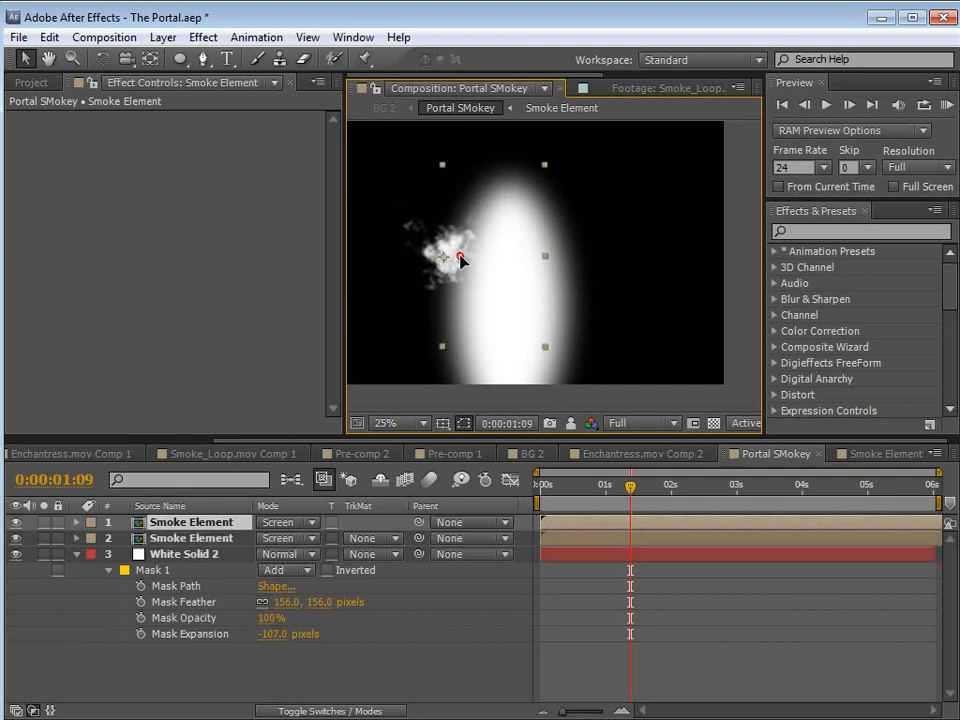
key("Delete")
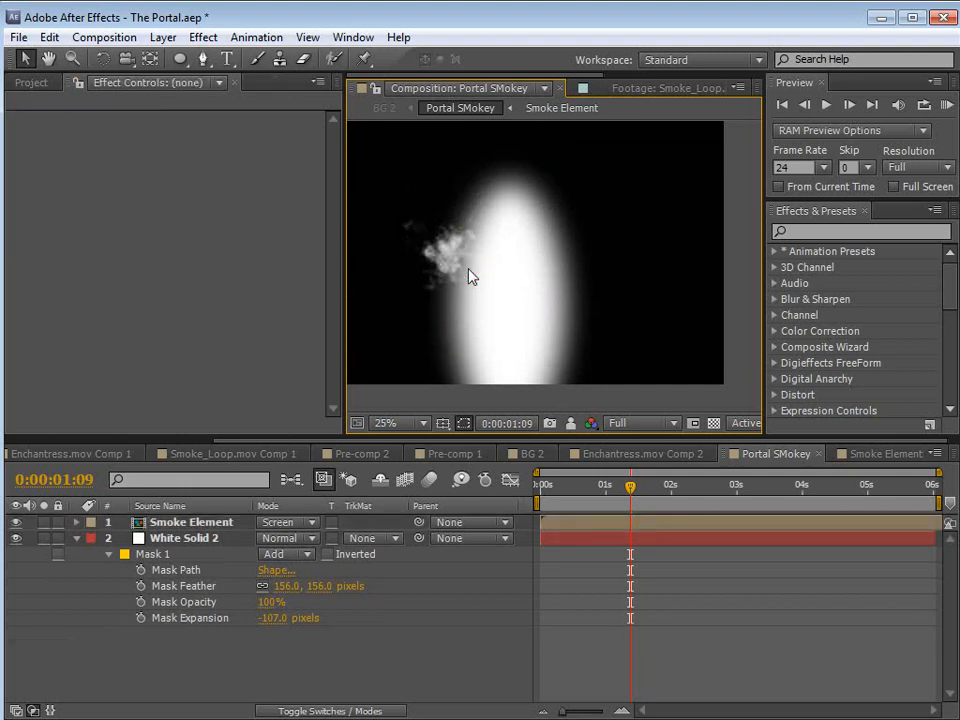
Step: Add the expression wiggle(0,360) to the Smoke Element layer's Rotation
left_click(189, 521)
key("r")
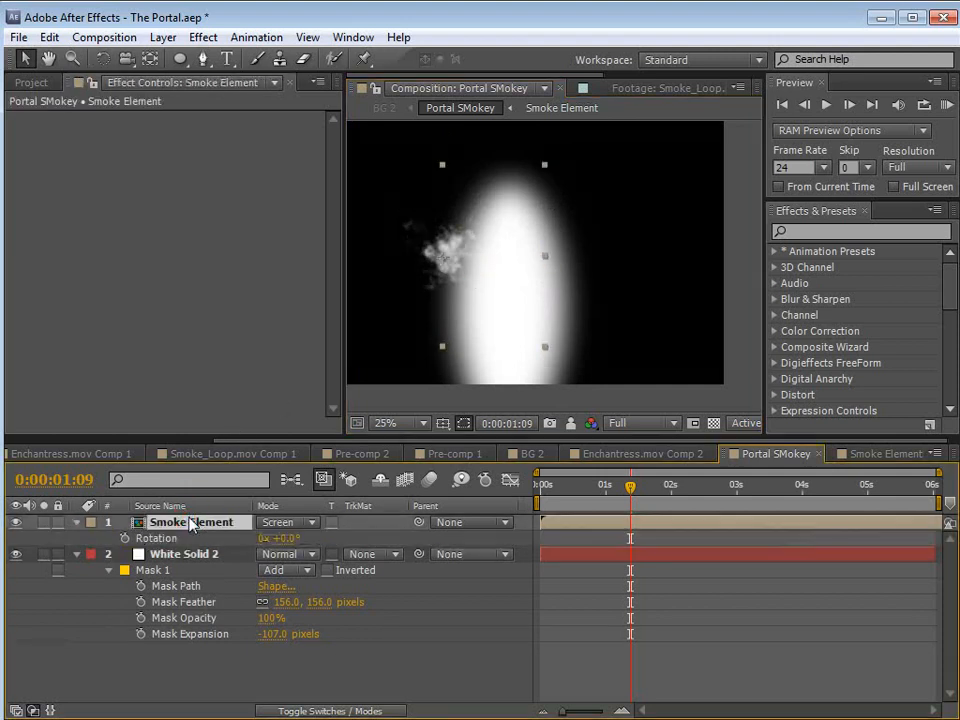
left_click(125, 538, "alt")
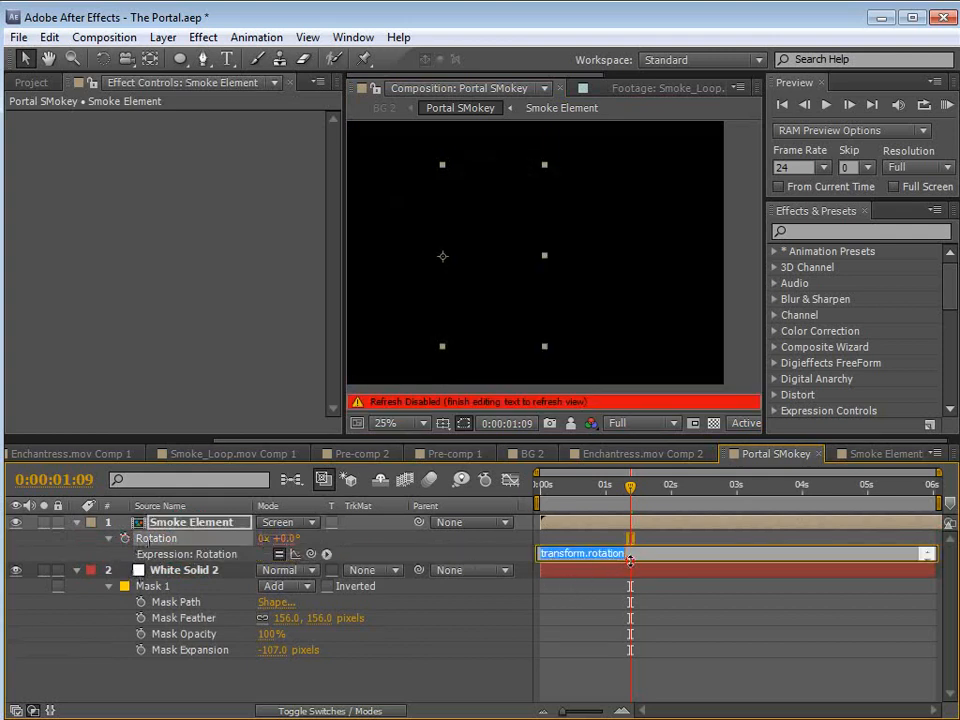
type("wiggle(0,360")
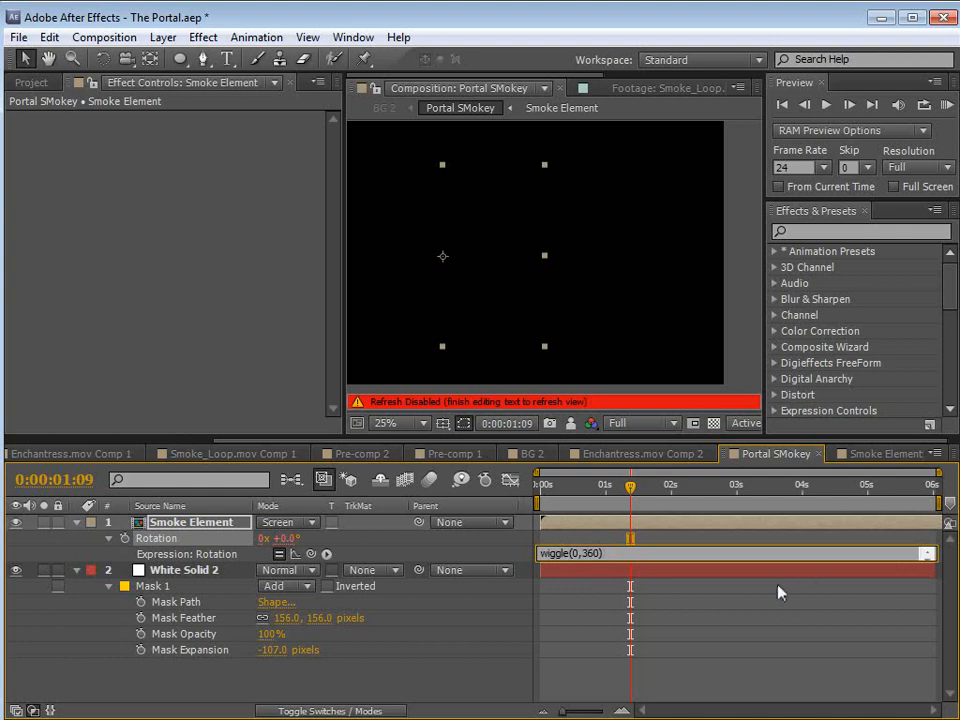
left_click(574, 521)
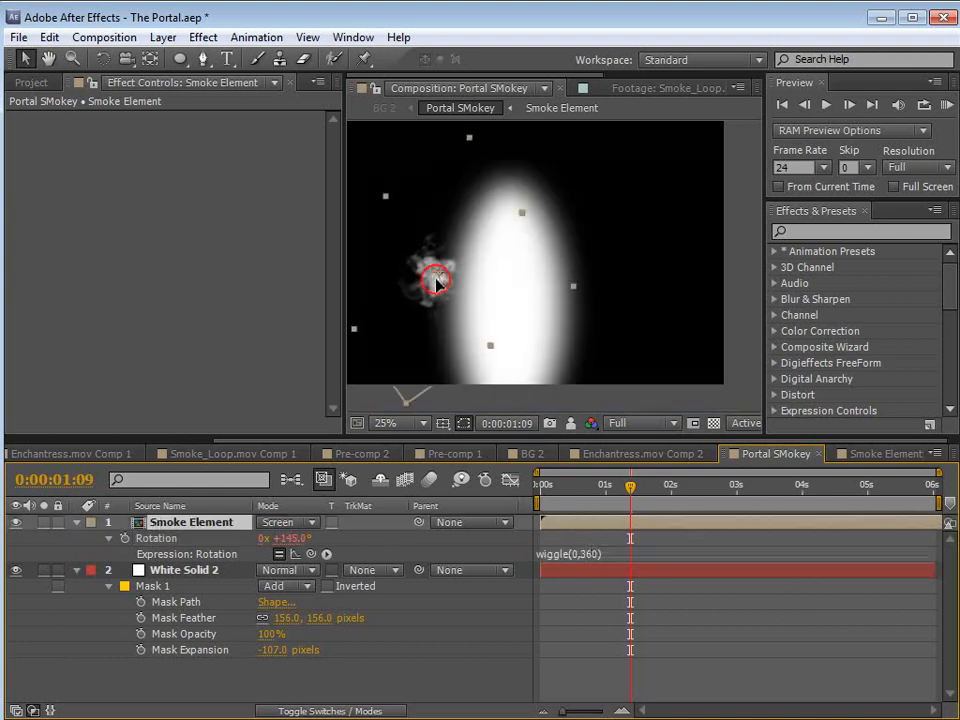
Step: Duplicate the wiggled smoke puff and place resized copies on the oval's upper-left and right edges
left_click_drag(441, 285, 405, 291)
key("ctrl+d")
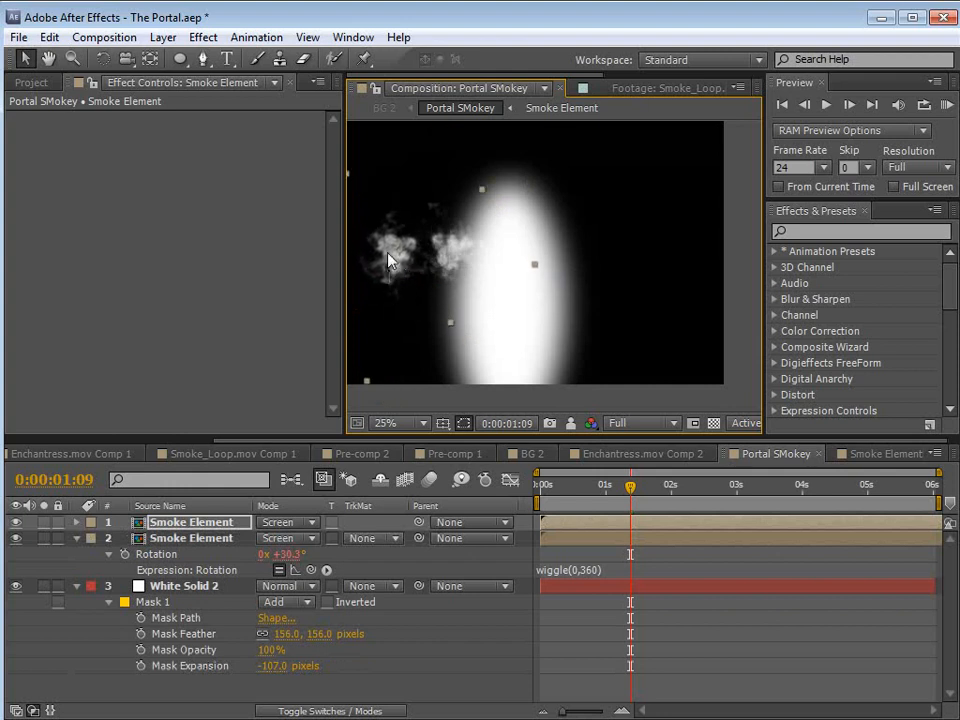
left_click_drag(405, 268, 487, 247)
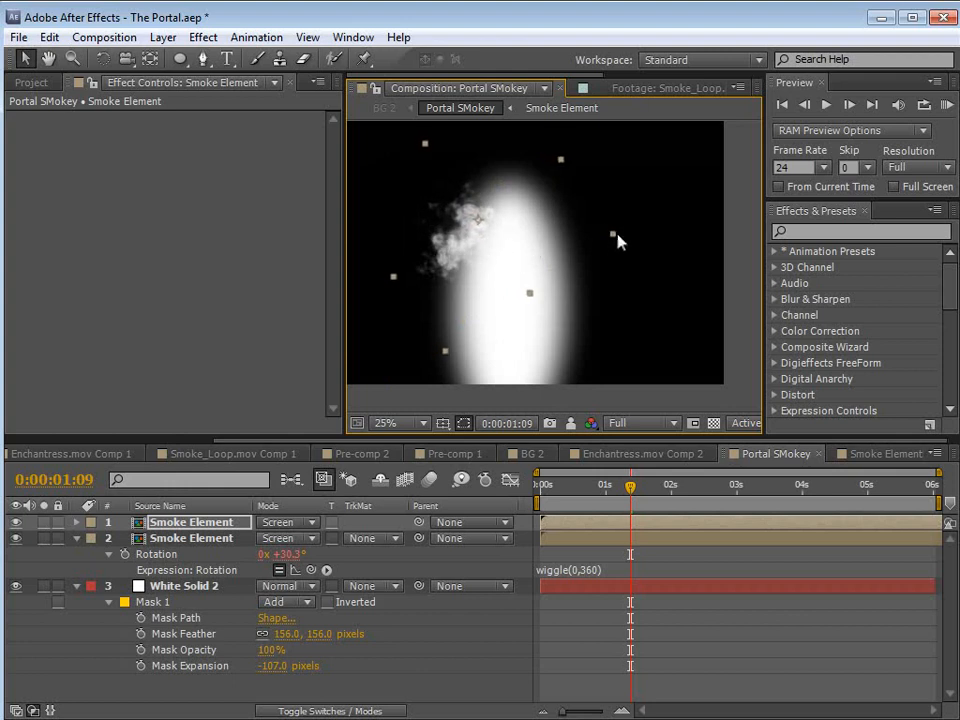
left_click_drag(613, 236, 649, 238)
left_click_drag(501, 261, 585, 305)
key("ctrl+d")
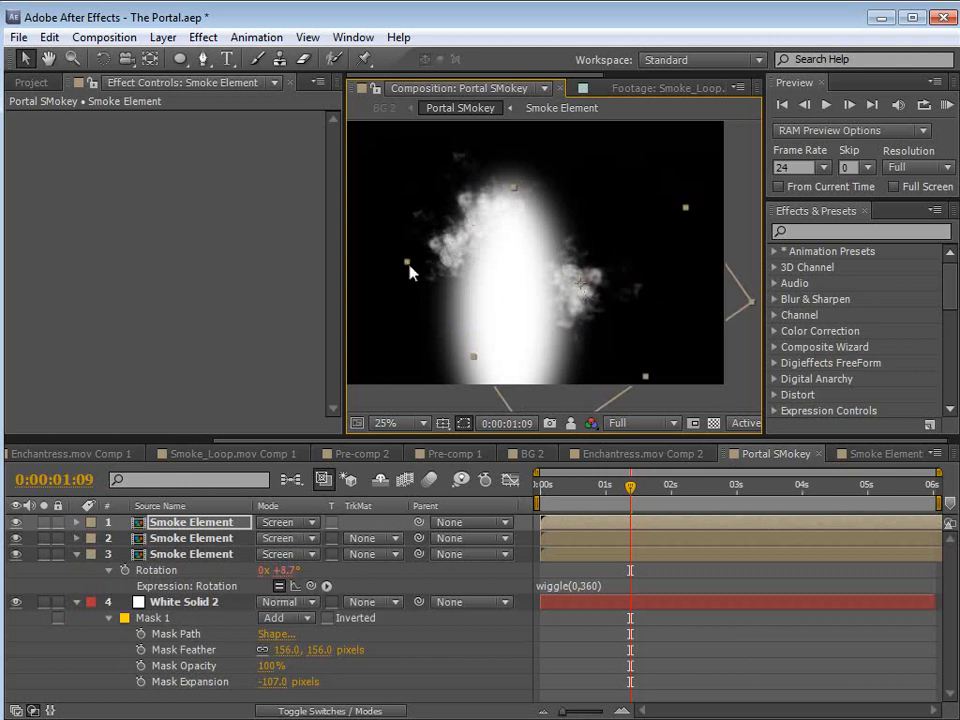
left_click_drag(404, 263, 457, 288)
Step: Duplicate the smoke further, placing larger copies on the oval's upper-right and lower-left edges
left_click_drag(560, 308, 590, 213)
key("ctrl+d")
left_click_drag(547, 293, 518, 414)
left_click_drag(564, 229, 551, 217)
key("ctrl+d")
left_click_drag(494, 249, 460, 300)
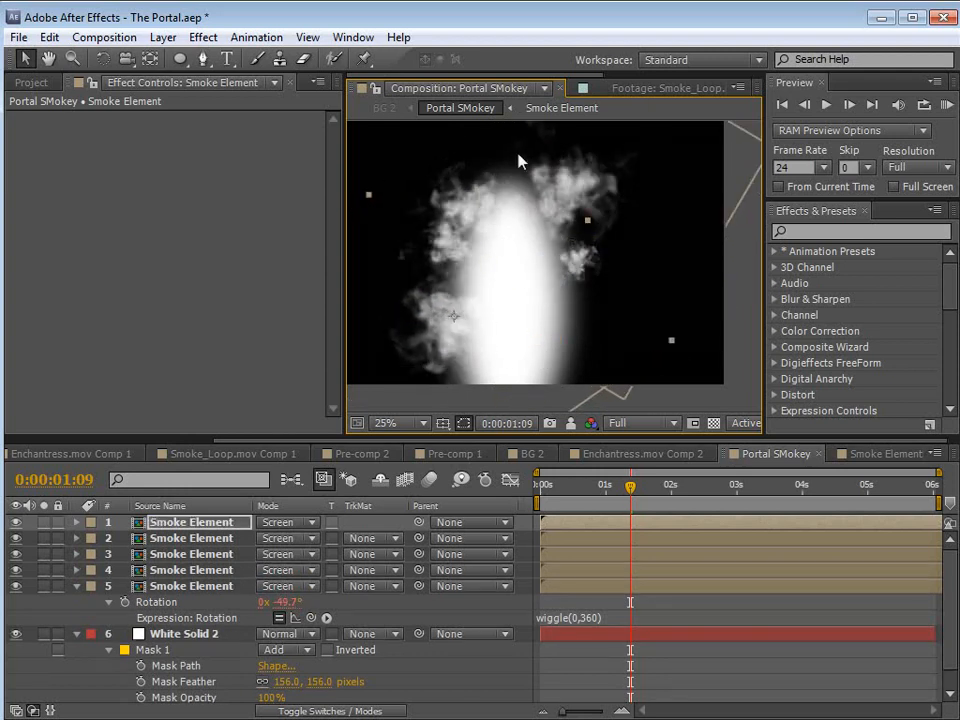
Step: Keep duplicating and spreading Smoke Element copies until 24 of them surround the whole oval densely
scroll(483, 206, "down", 1)
mouse_move(528, 184)
left_mouse_down()
mouse_move(525, 239)
mouse_move(524, 204)
left_mouse_up()
scroll(533, 306, "up", 1)
mouse_move(450, 349)
left_mouse_down()
mouse_move(454, 312)
mouse_move(456, 374)
mouse_move(573, 342)
mouse_move(551, 383)
mouse_move(546, 286)
mouse_move(549, 300)
left_mouse_up()
key("ctrl+d")
key("ctrl+d")
key("ctrl+d")
key("ctrl+d")
key("ctrl+d")
left_click_drag(549, 300, 549, 292)
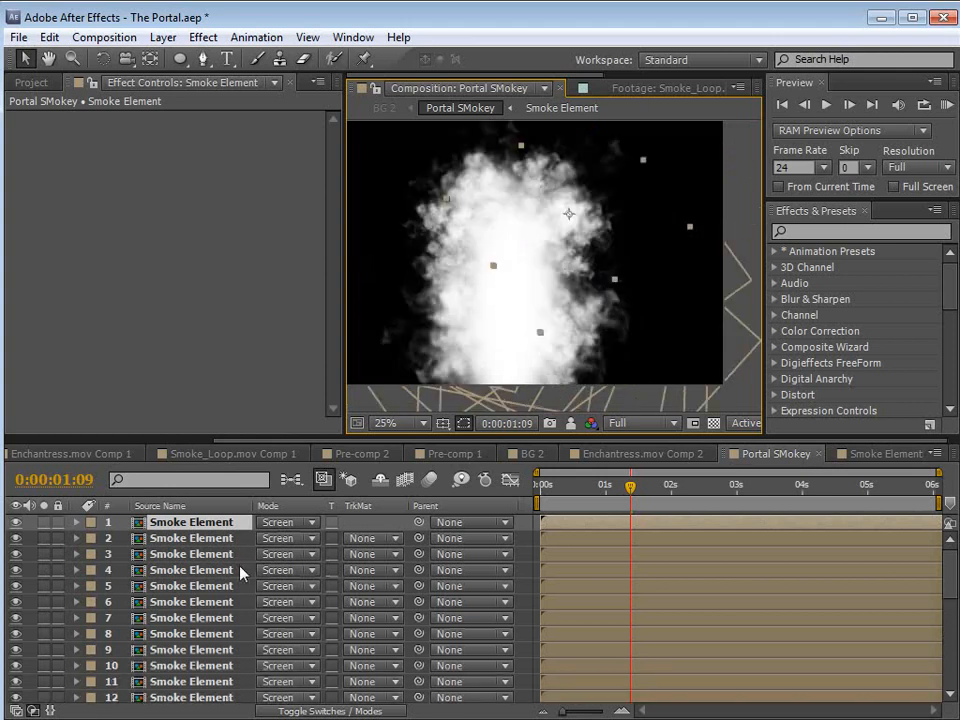
Step: Toggle White Solid 2's visibility to check the smoke, and shift the topmost smoke puff down the oval's right side
scroll(240, 600, "down", 8)
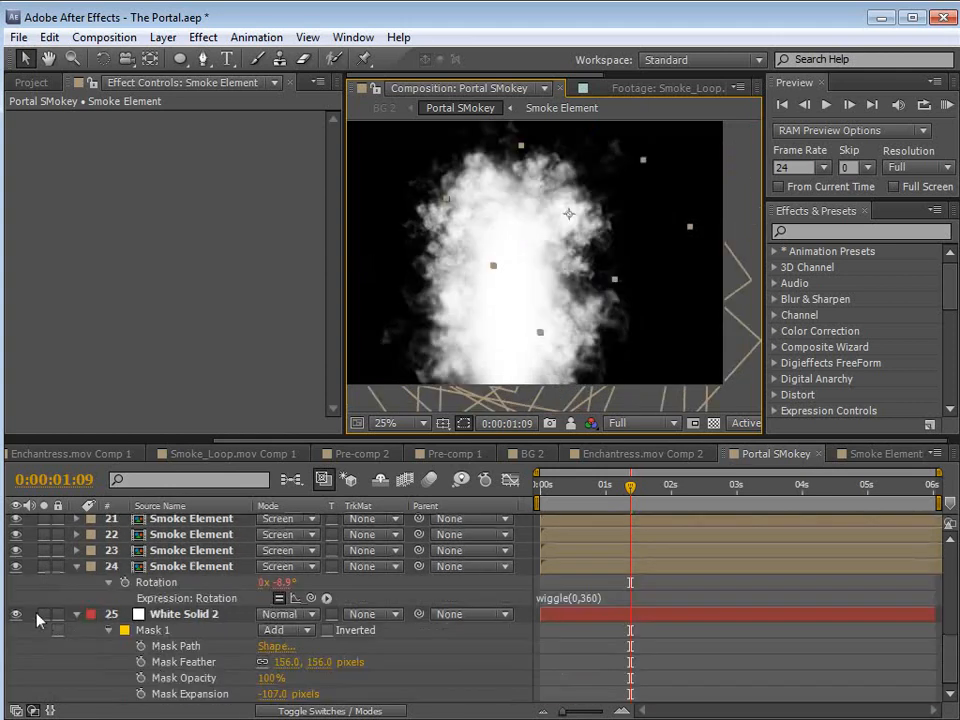
left_click(15, 614)
left_click(15, 614)
left_click_drag(583, 255, 582, 321)
left_click_drag(566, 257, 569, 288)
left_click_drag(560, 438, 550, 322)
Step: Duplicate the lowest Smoke Element layer and move the copy from the left to the right side of the oval
scroll(640, 510, "up", 5)
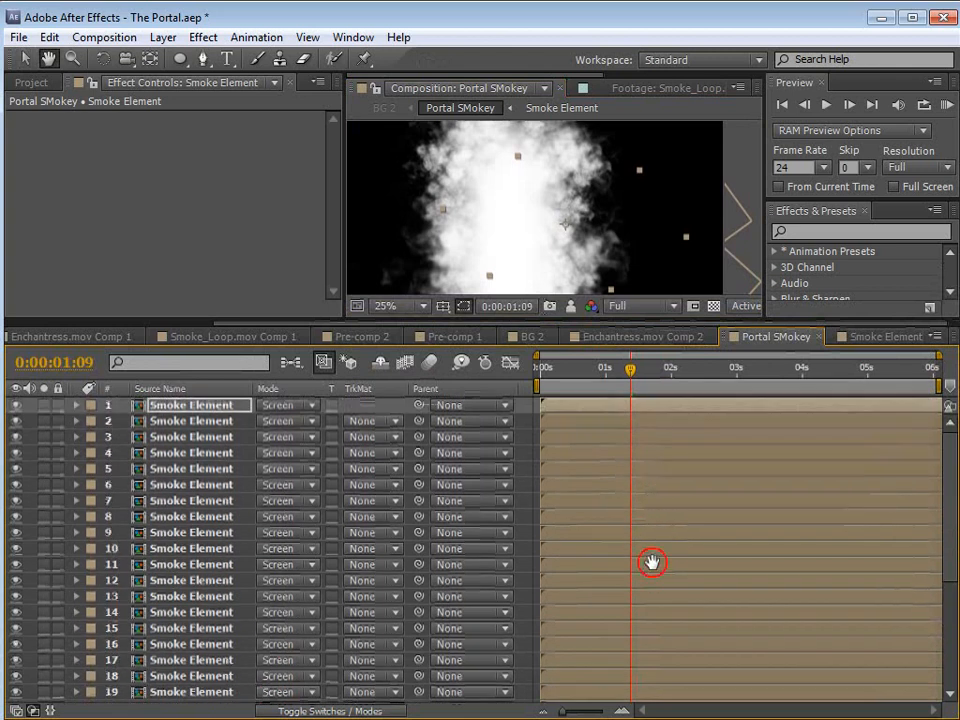
scroll(639, 465, "down", 5)
key("v")
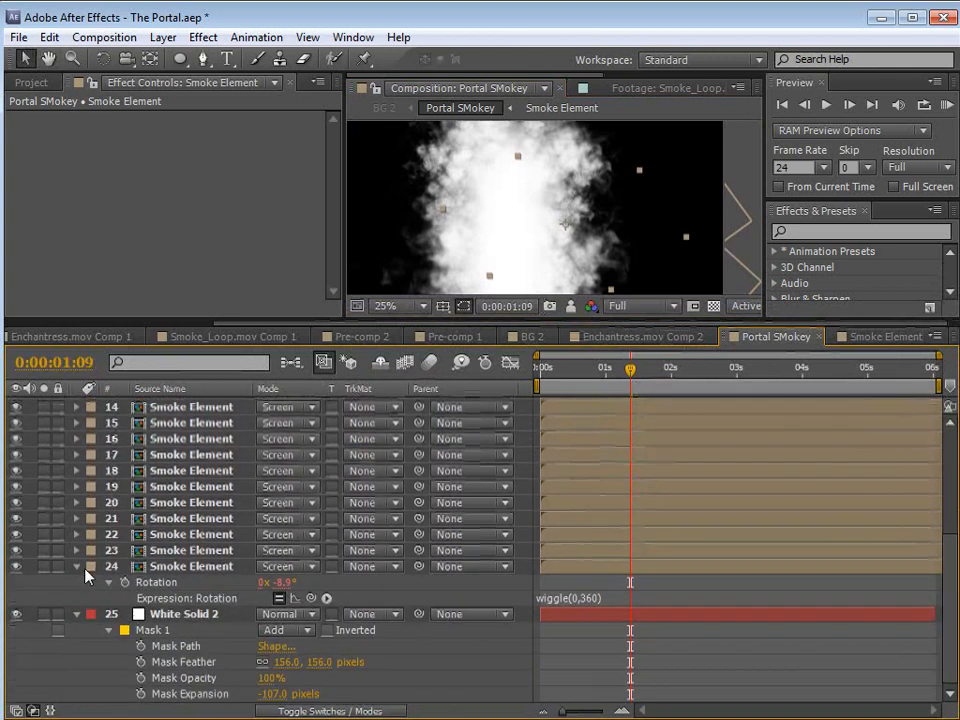
left_click(176, 567)
key("ctrl+d")
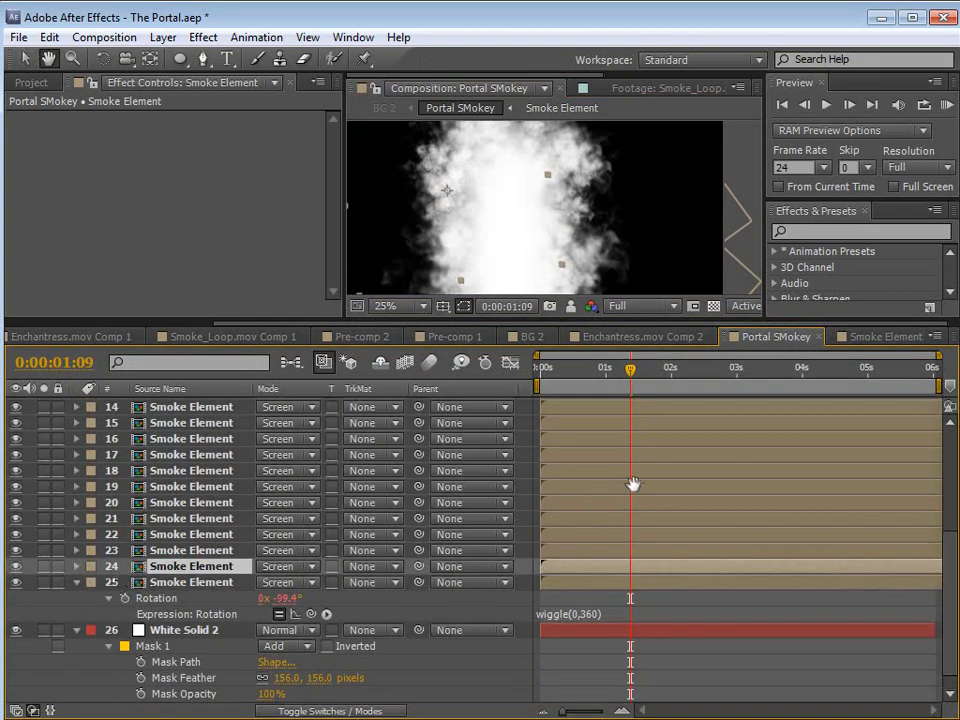
scroll(632, 484, "up", 3)
left_click_drag(483, 242, 580, 260)
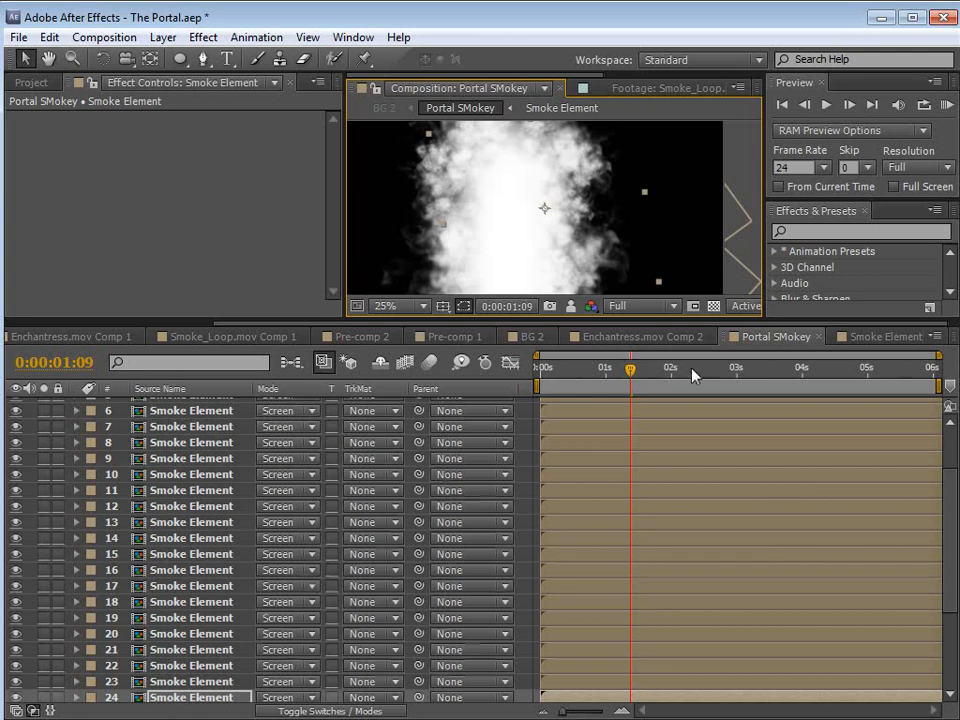
Step: Stagger the timing of the Smoke Element layers by sliding most of them earlier by random, differing amounts
double_click(752, 340)
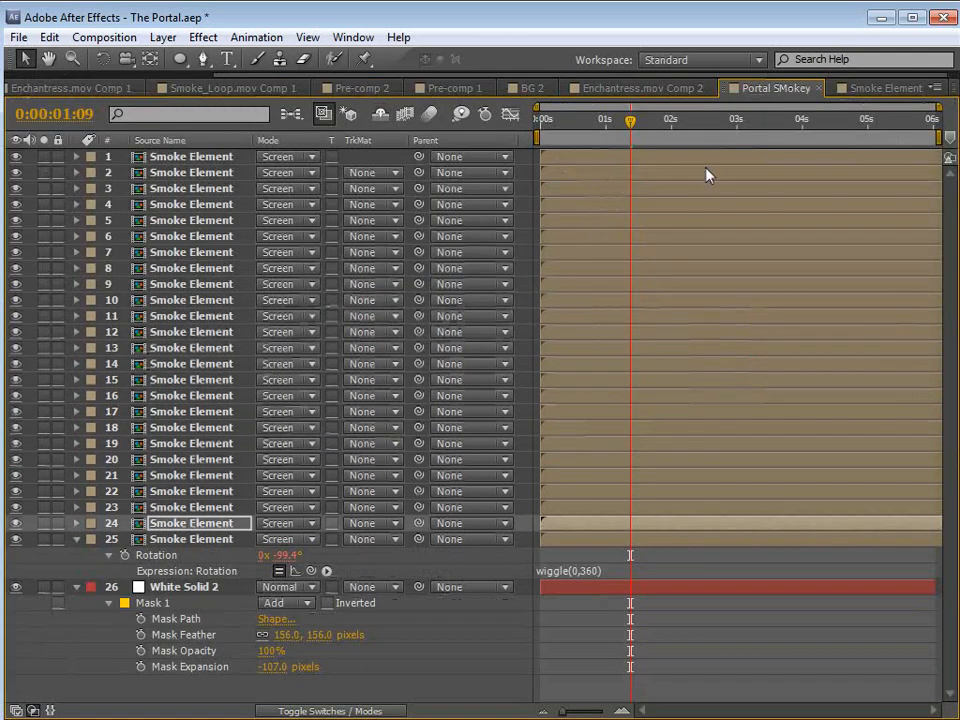
left_click(664, 191)
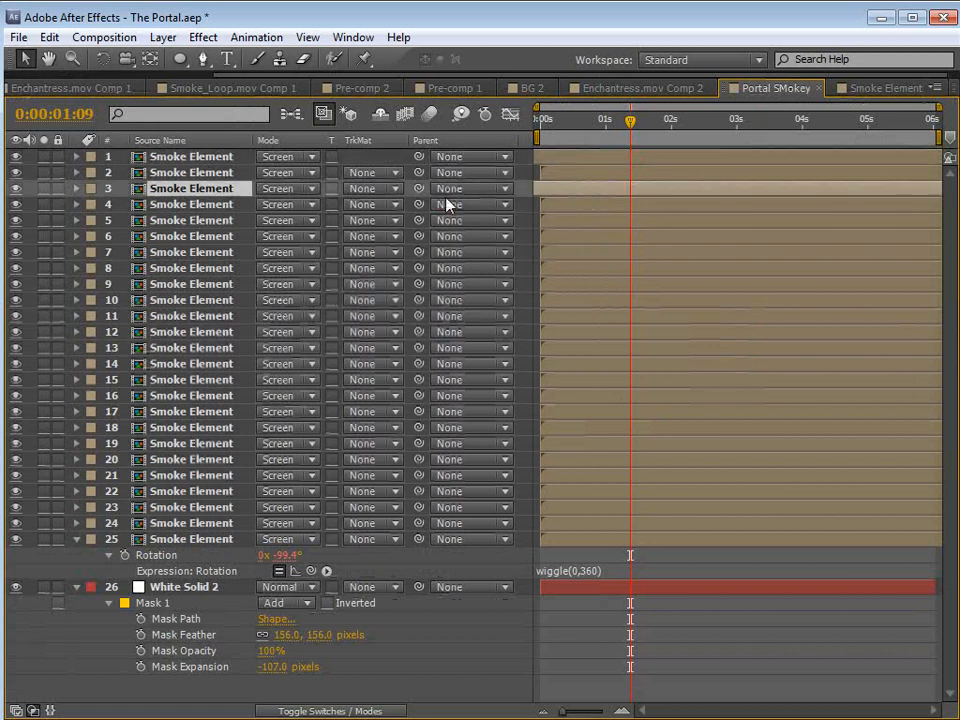
left_click(621, 222)
left_click(604, 315)
left_click(530, 411)
left_click(660, 507)
left_click(677, 523)
left_click(590, 538)
left_click(540, 475)
left_click(560, 363)
left_click(740, 254)
left_click(745, 268)
left_click(650, 315)
left_click(574, 376)
left_click(637, 411)
left_click(720, 459)
left_click(657, 440)
left_click(537, 427)
left_click(705, 284)
left_click(553, 222)
left_click(538, 315)
left_click(600, 300)
left_click(680, 363)
left_click(561, 347)
left_click(639, 216)
left_click_drag(722, 173, 680, 173)
left_click(800, 316)
left_click_drag(680, 348, 640, 350)
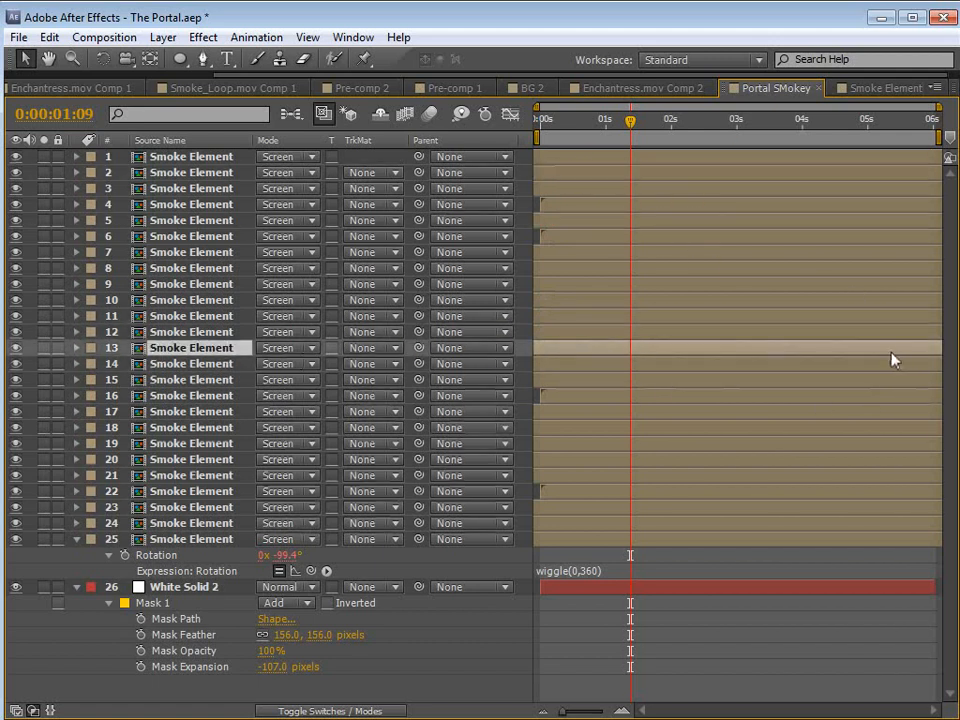
key("grave")
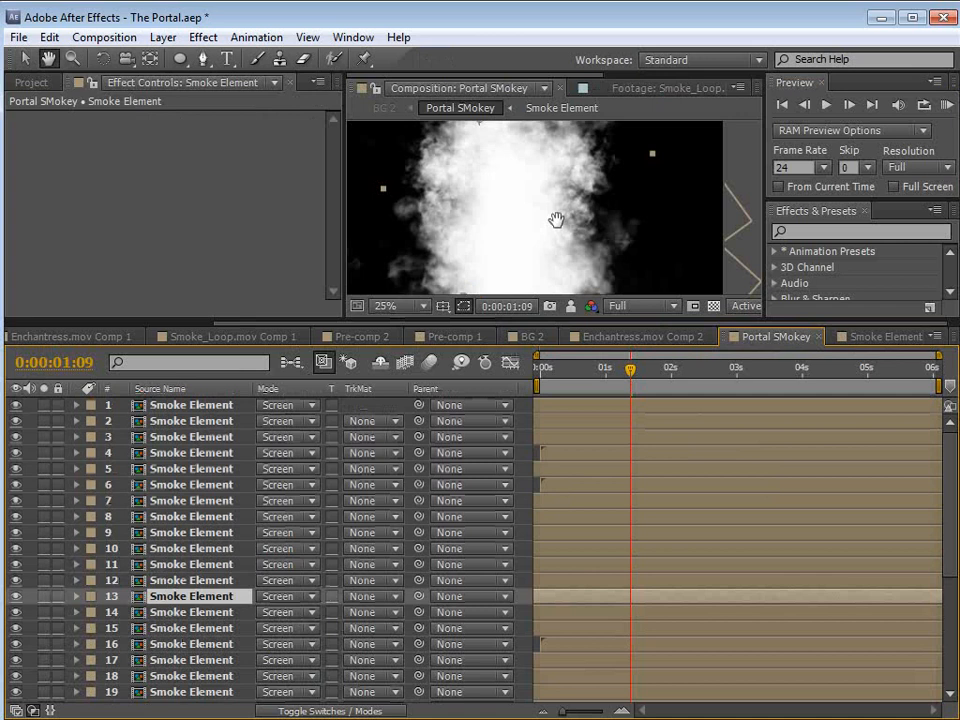
Step: In the BG 2 composition, set the Portal SMokey layer's blending mode to Screen
scroll(552, 205, "down", 1)
left_click(522, 338)
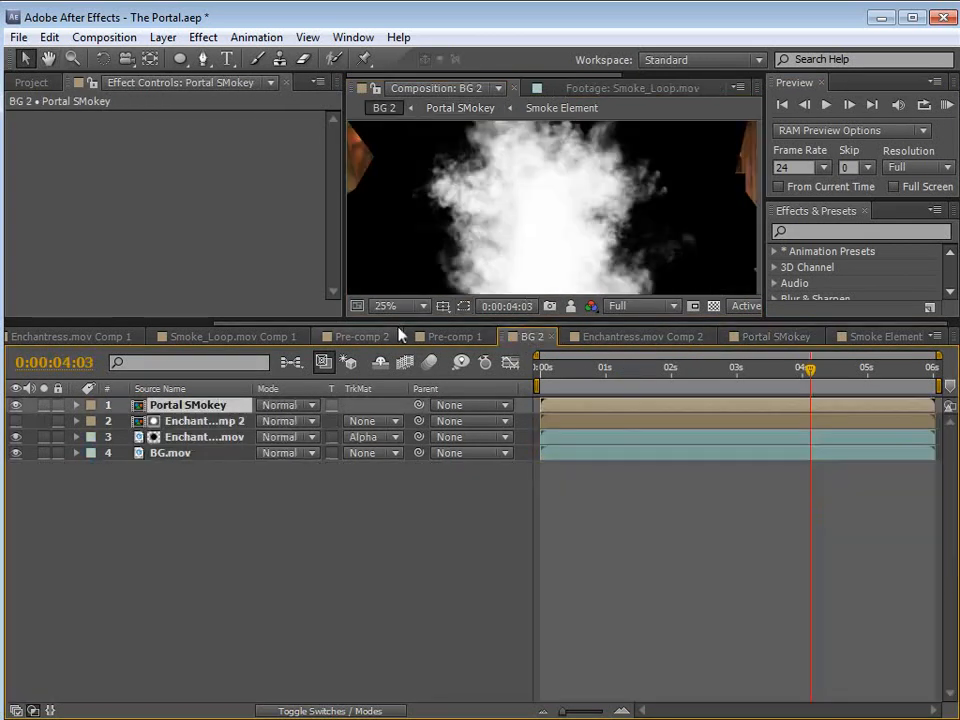
left_click_drag(390, 320, 388, 491)
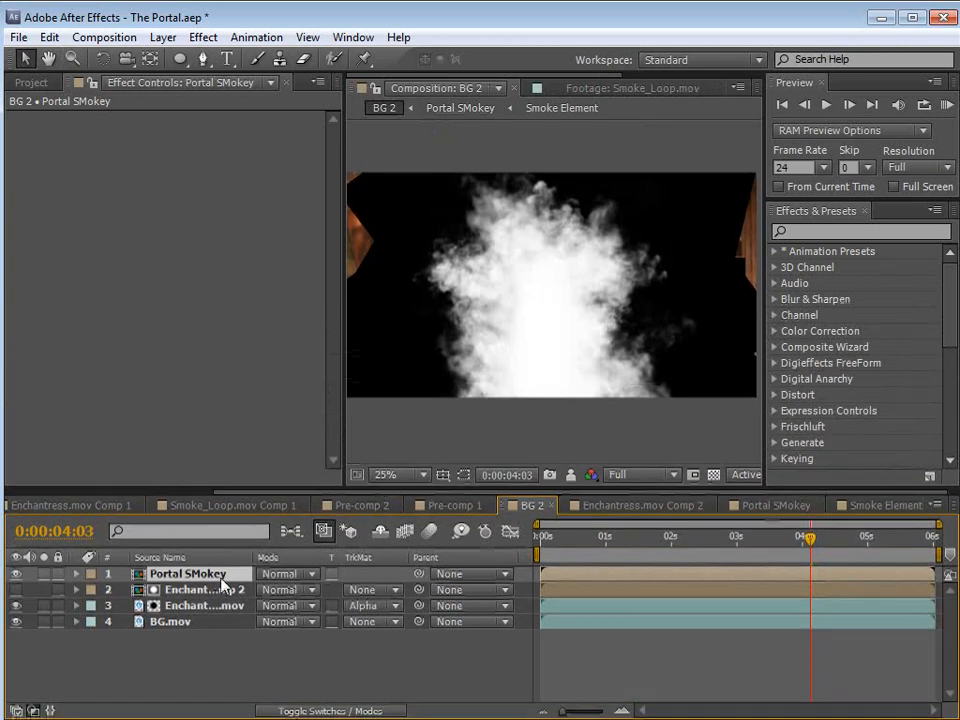
left_click(286, 575)
left_click(306, 718)
left_click(290, 576)
left_click(208, 620)
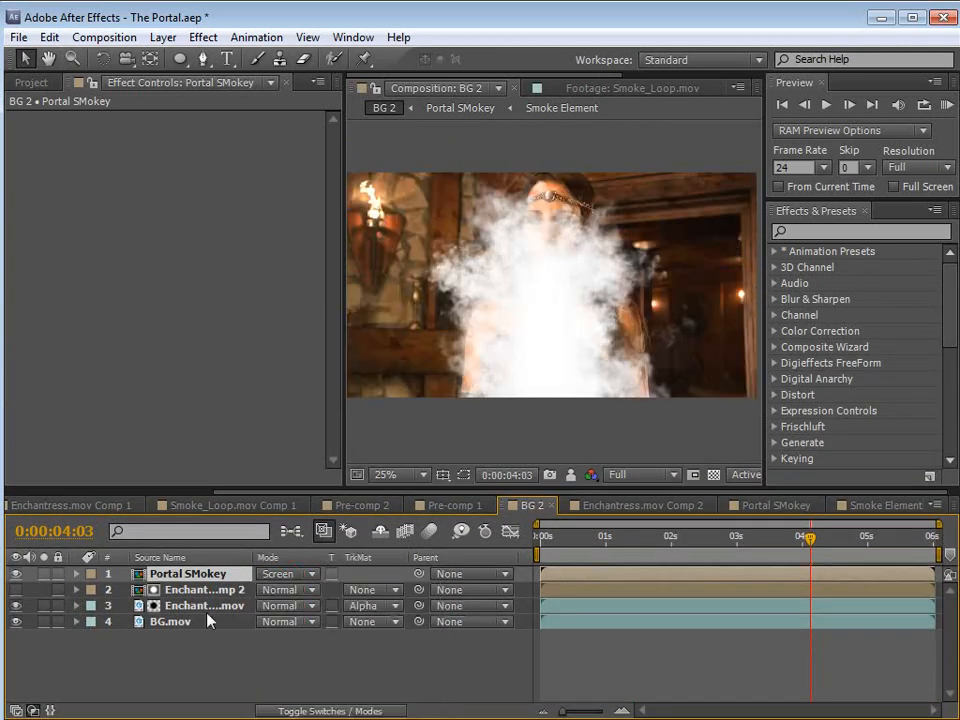
Step: Place Portal SMokey between the Enchantress footage and BG.mov, shift it right behind her, and check it at 0:00:02:08
left_click_drag(191, 575, 181, 607)
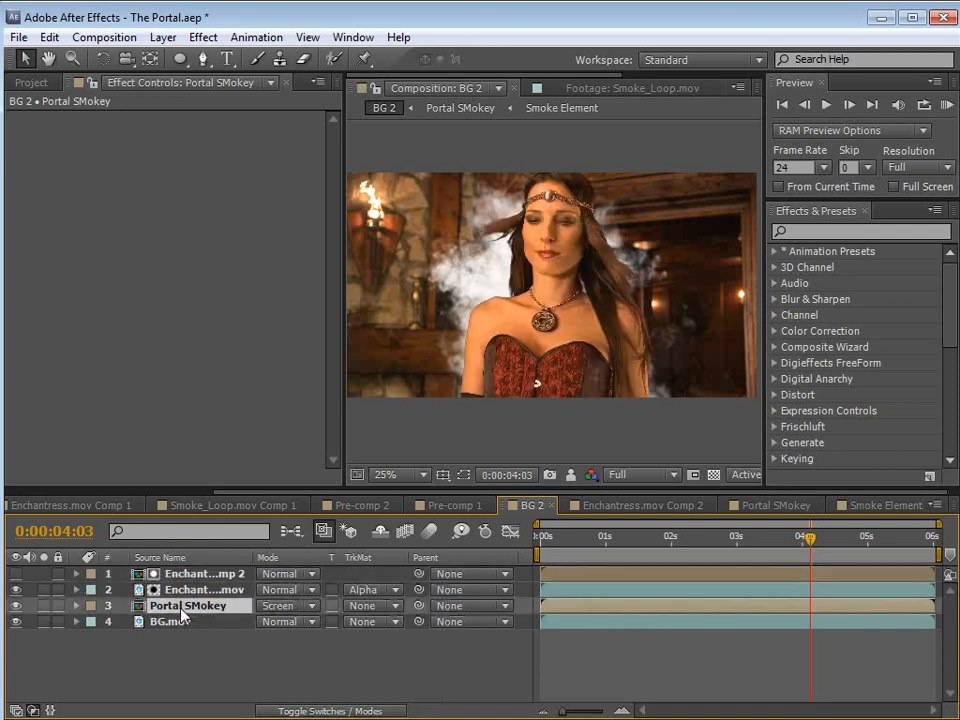
left_click(584, 326)
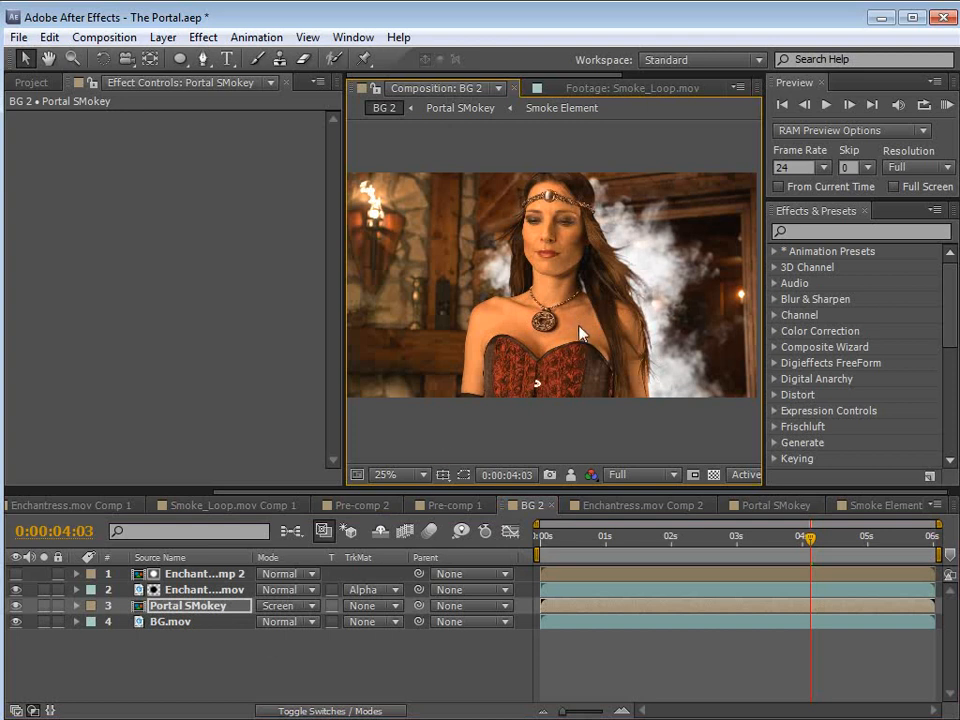
left_click_drag(810, 538, 692, 562)
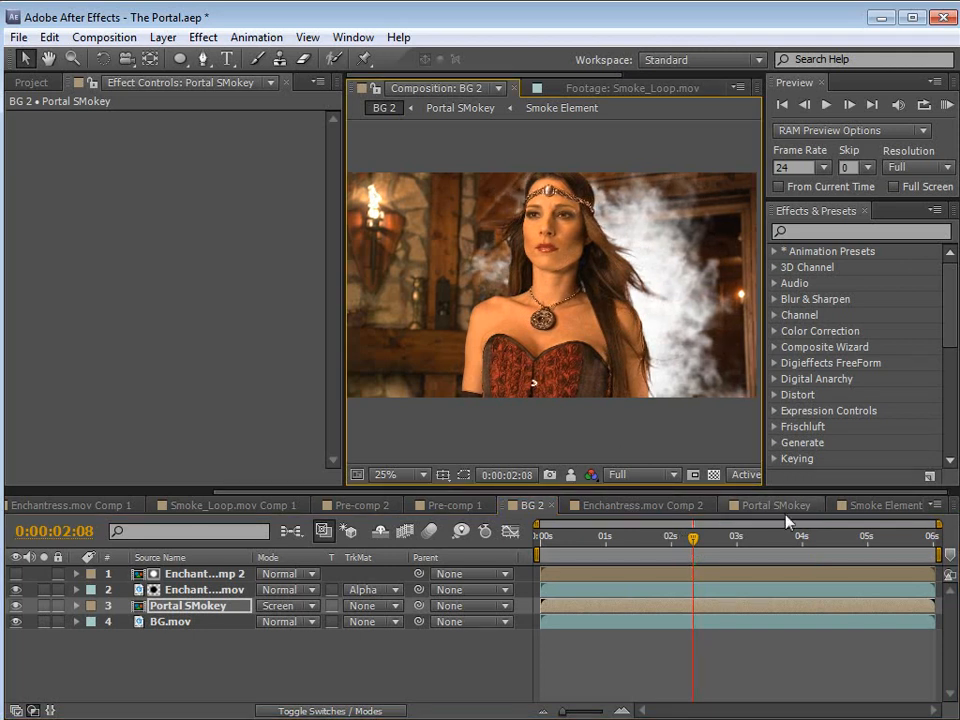
Step: Turn on the Tint effect of Smoke_Loop.mov in the Smoke Element composition
left_click(872, 506)
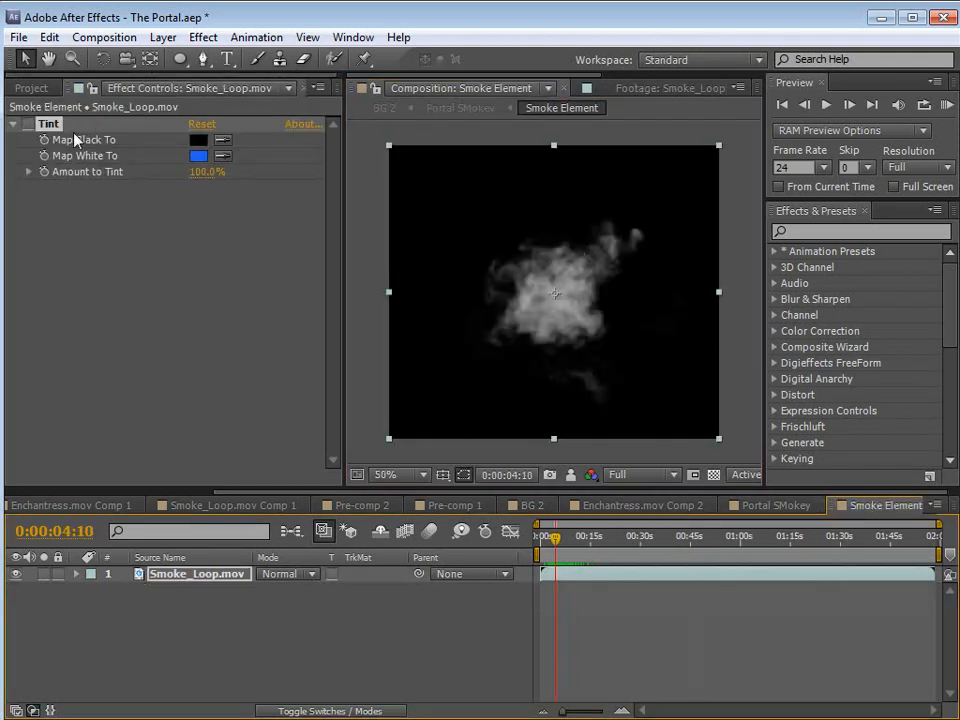
left_click(28, 124)
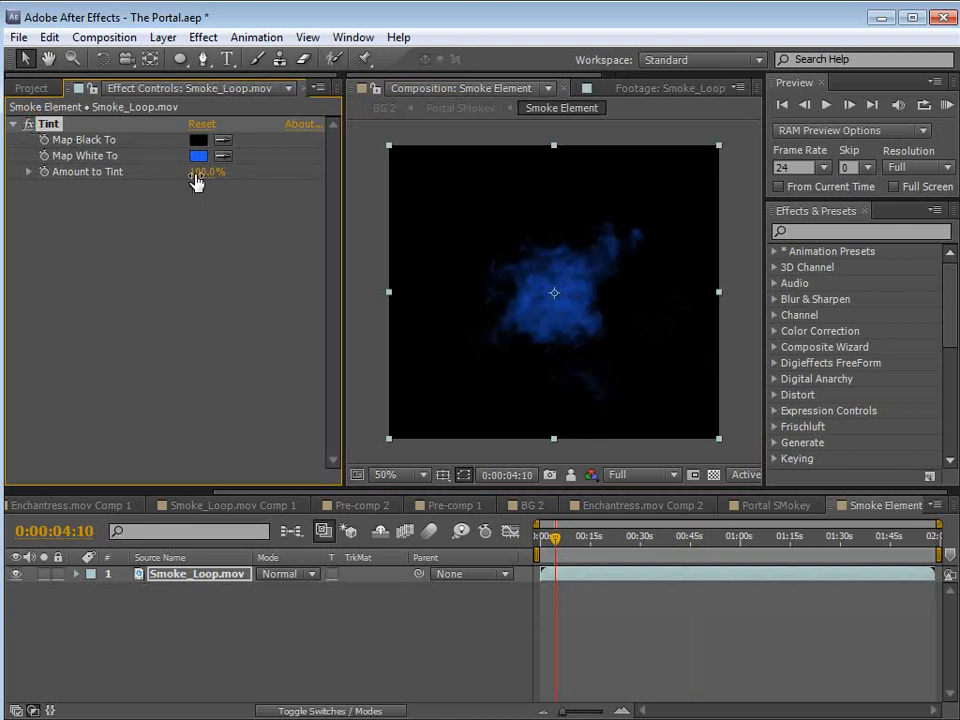
Step: Lighten the Tint effect's Map White To colour to a paler blue, about 6D9AFF
left_click(198, 156)
left_click_drag(173, 74, 154, 40)
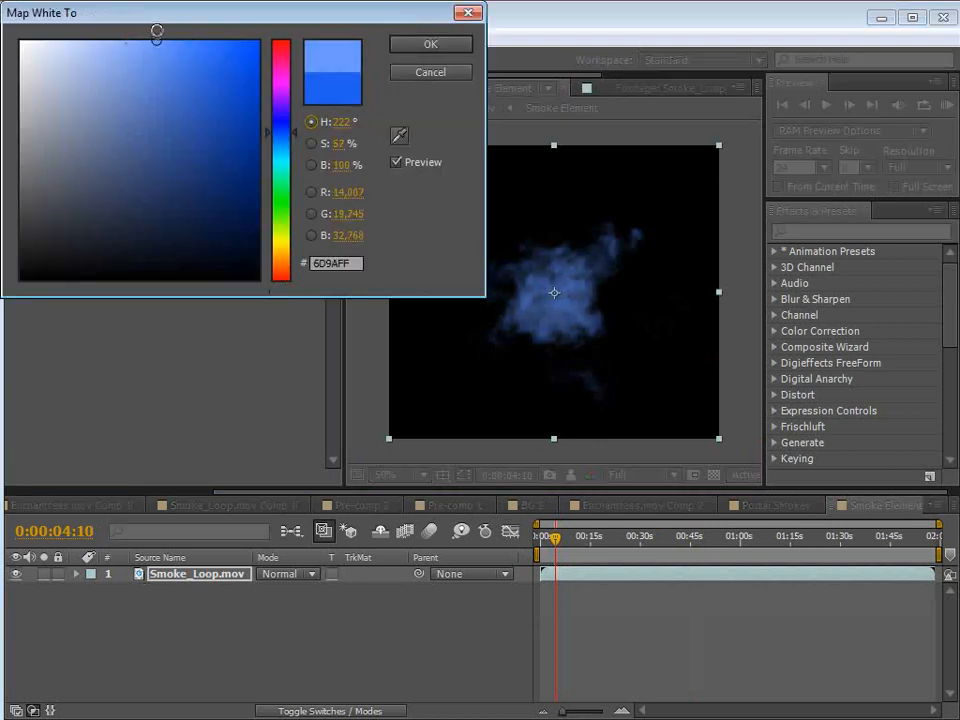
left_click(428, 44)
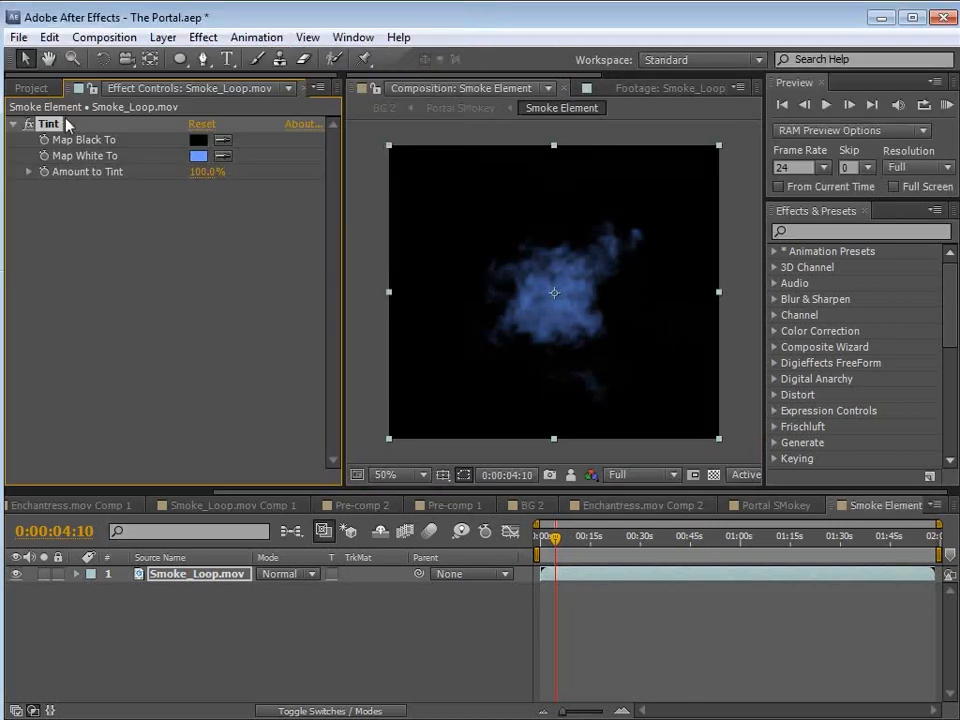
Step: Lock the Effect Controls to Smoke_Loop.mov and bring up the BG 2 composition beside them
left_click(90, 89)
left_click(639, 505)
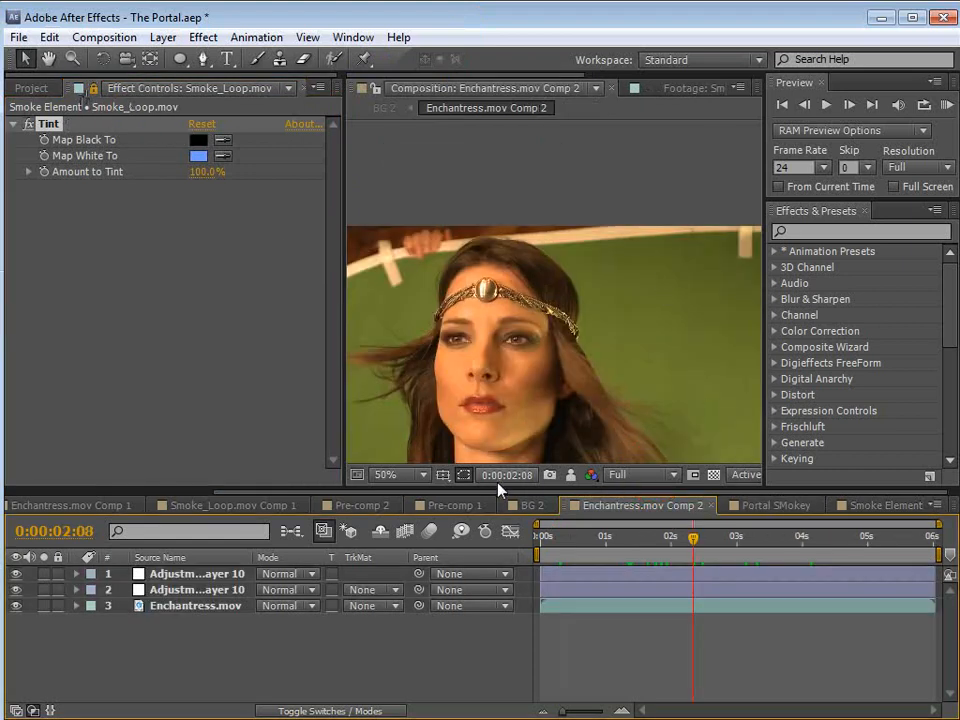
left_click(531, 505)
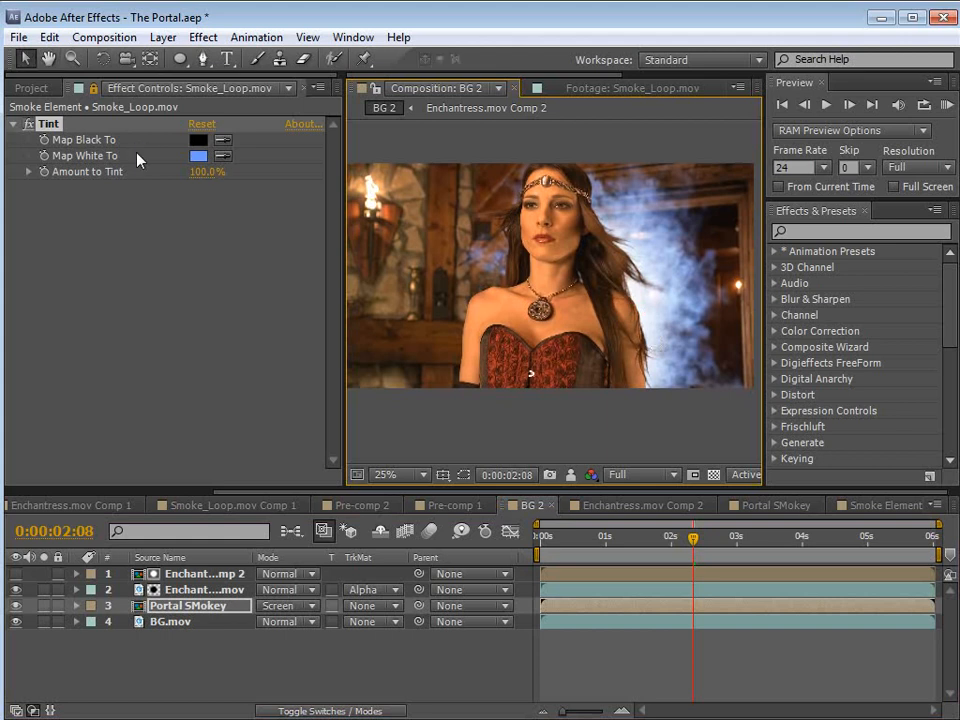
Step: Change the smoke's Map White To colour to a more saturated blue while viewing BG 2
left_click(198, 156)
left_click(204, 46)
left_click(430, 46)
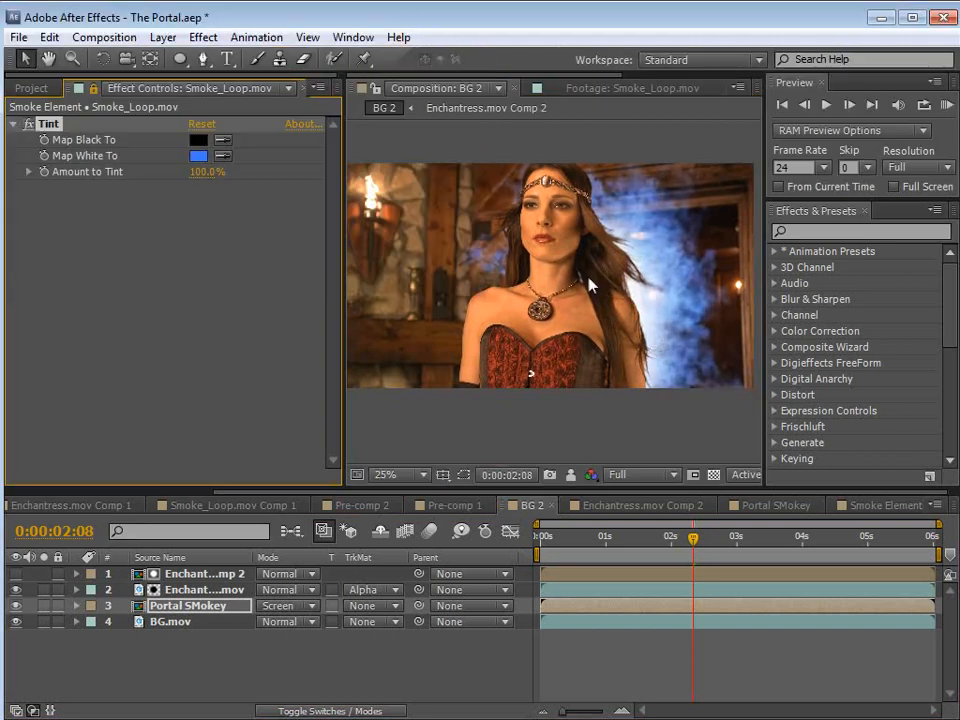
Step: Recolour the smoke by setting the Tint's Map White To to a light orange, and save the project
left_click(198, 157)
left_click(281, 265)
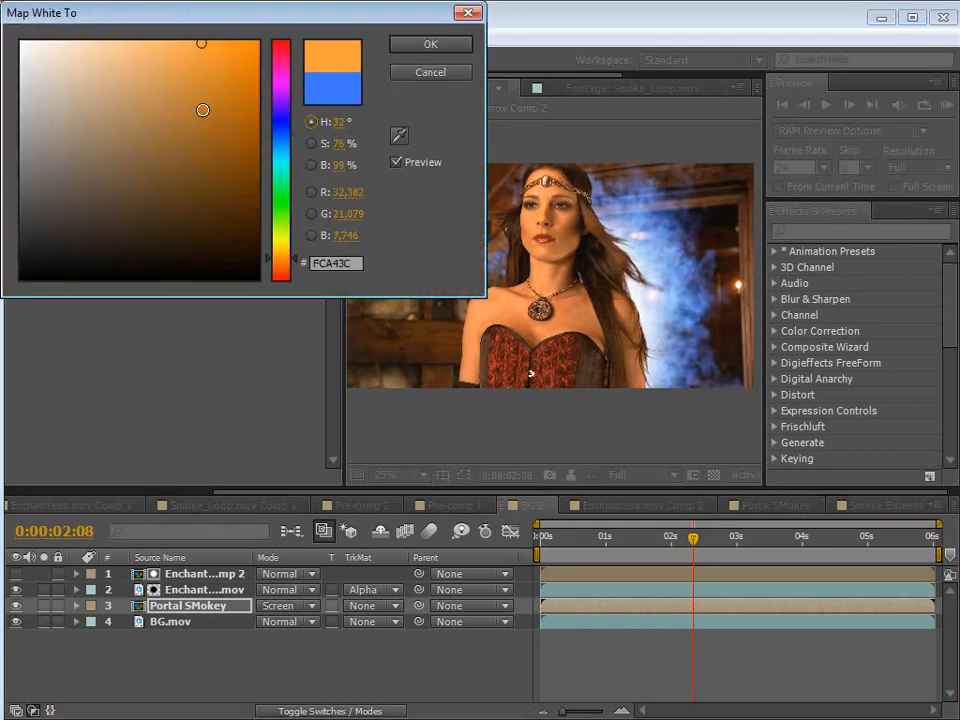
left_click(159, 40)
left_click(404, 50)
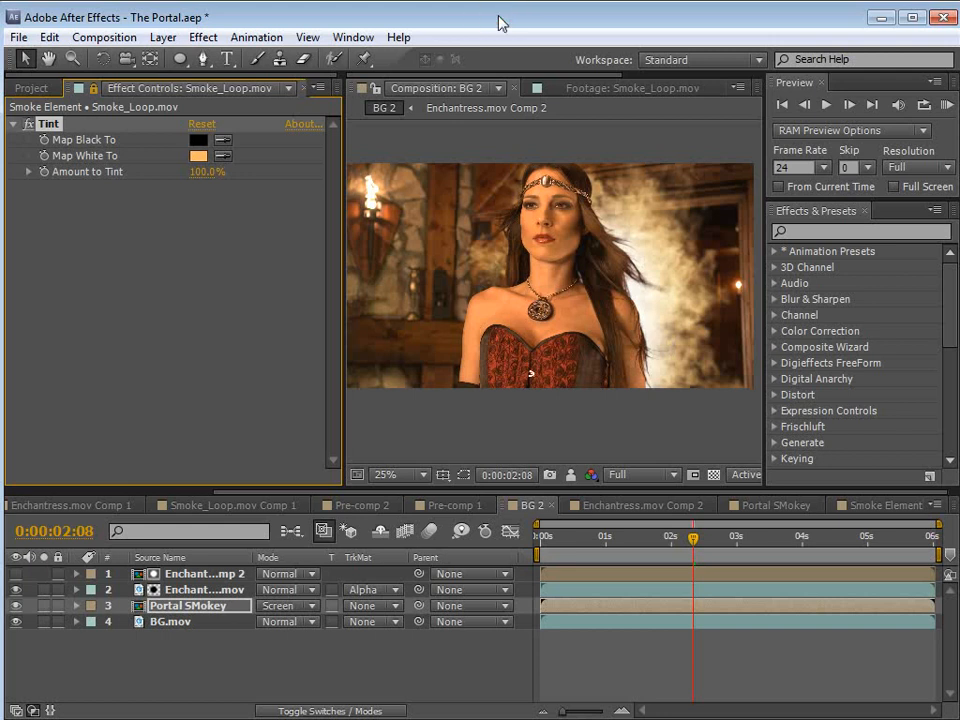
key("ctrl+s")
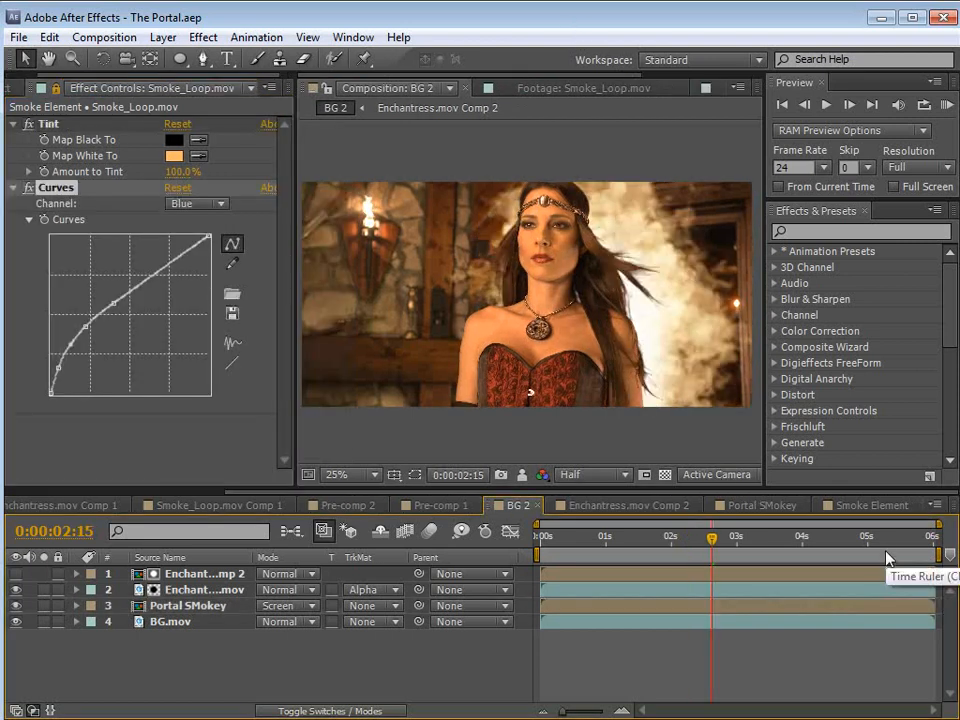
Step: Switch to the Demon Cam reference video, play the shot of the portal behind the enchantress, and return to After Effects
key("alt+Tab")
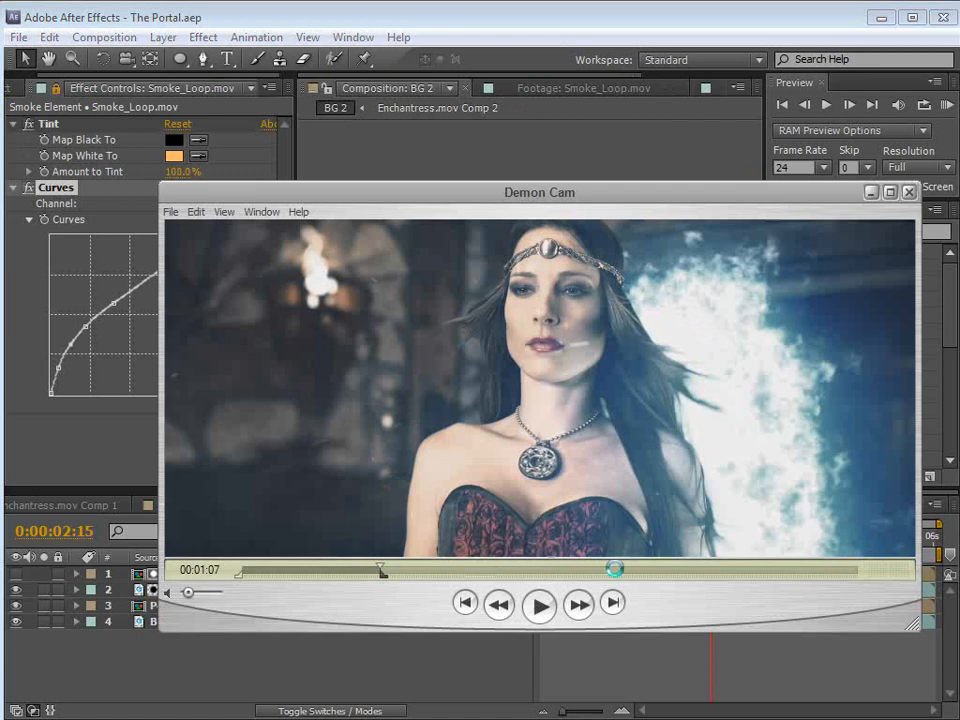
left_click(539, 605)
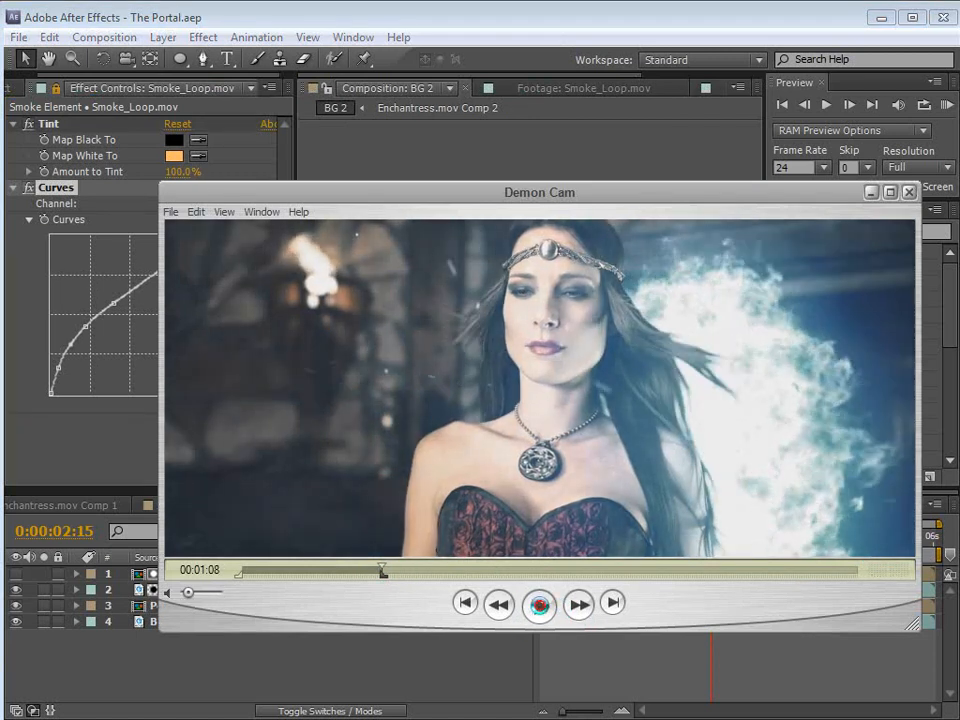
left_click(229, 13)
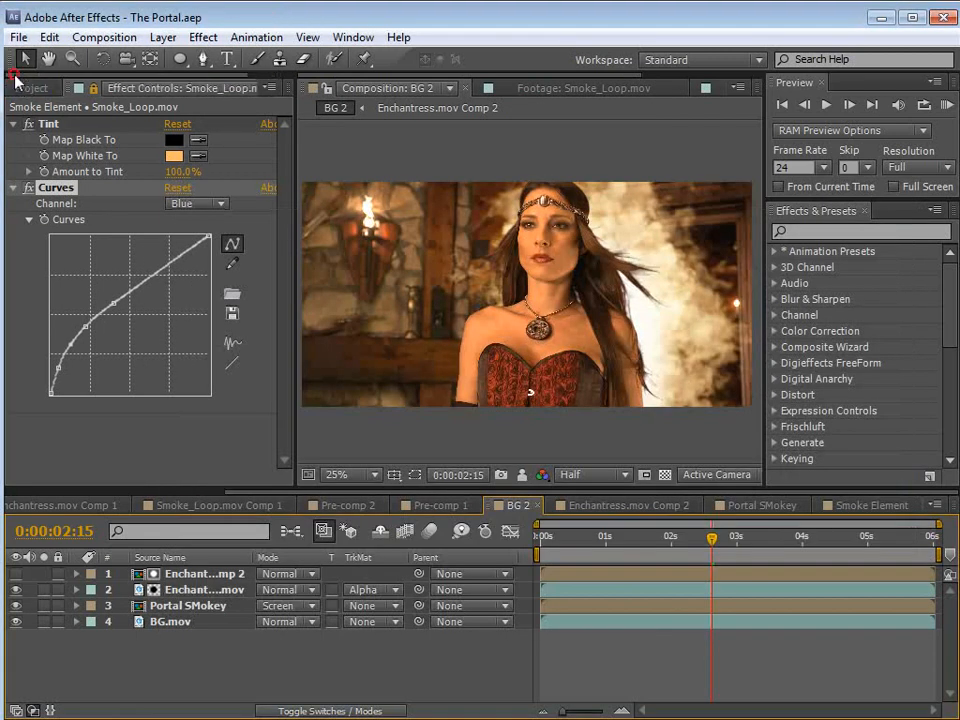
left_click(26, 88)
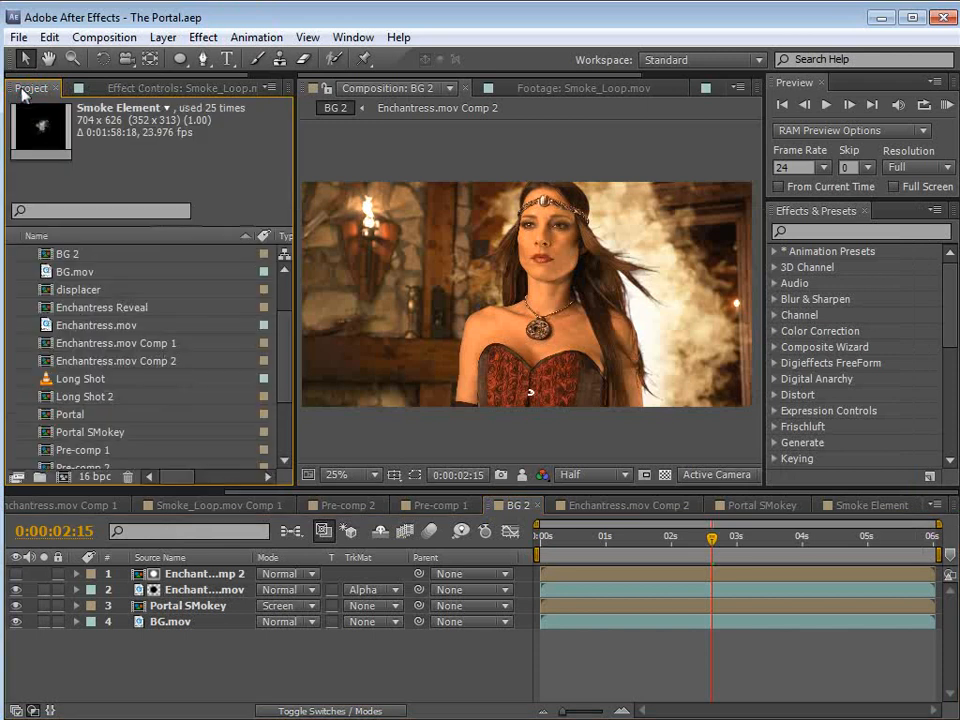
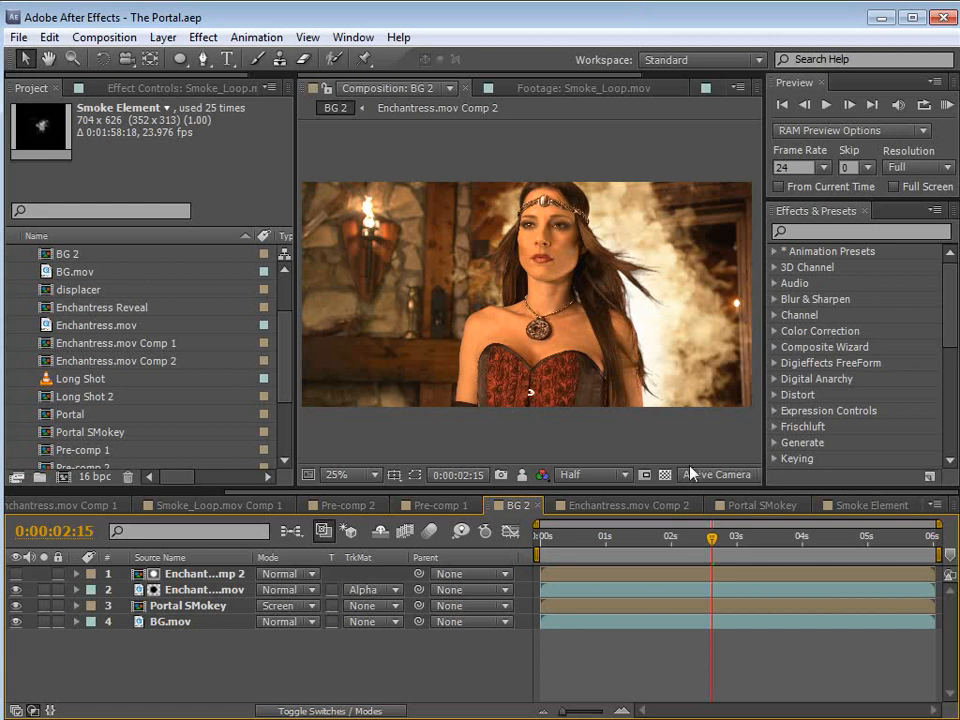
Step: Create a new 1920 x 960 px white solid named Particles in the BG 2 composition
left_click(418, 15)
left_click(673, 684)
left_click(674, 678)
left_click(165, 40)
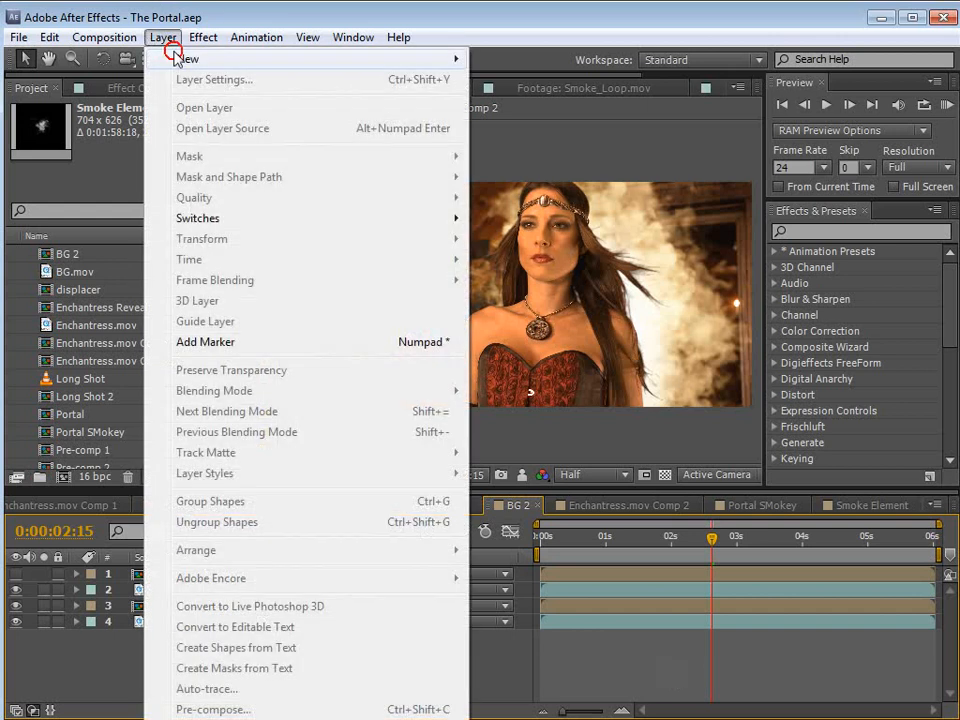
mouse_move(172, 58)
left_click(531, 82)
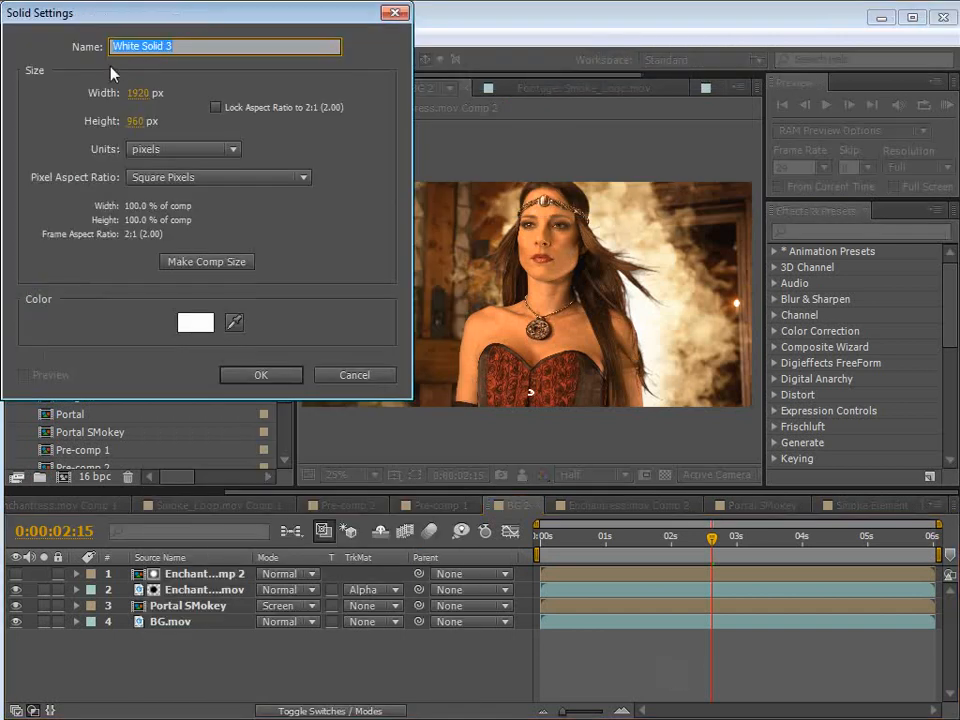
type("Particle")
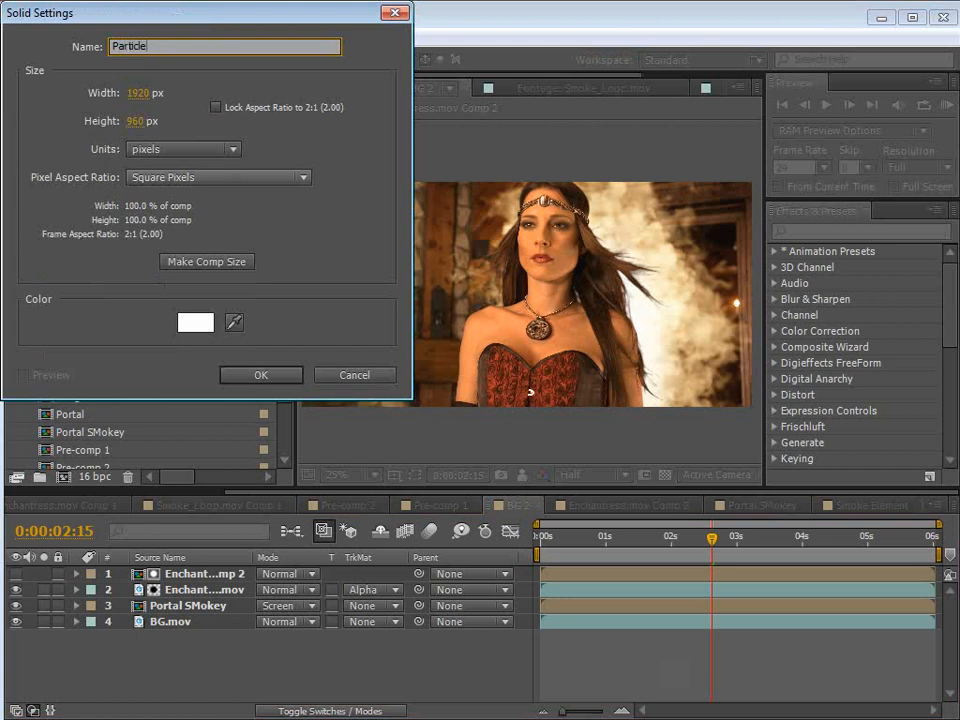
type("s")
key("Return")
Step: Apply CC Particle World to the Particles layer, solo the layer, and preview its particles up to 0:00:02:18
left_click(808, 232)
type("particle")
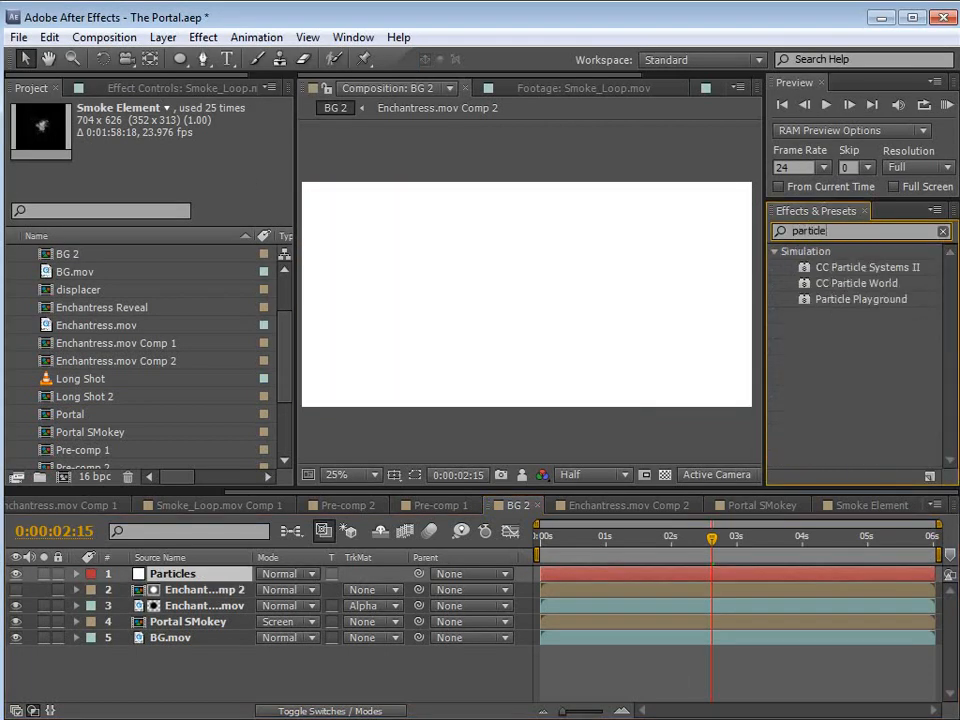
left_click_drag(821, 284, 183, 576)
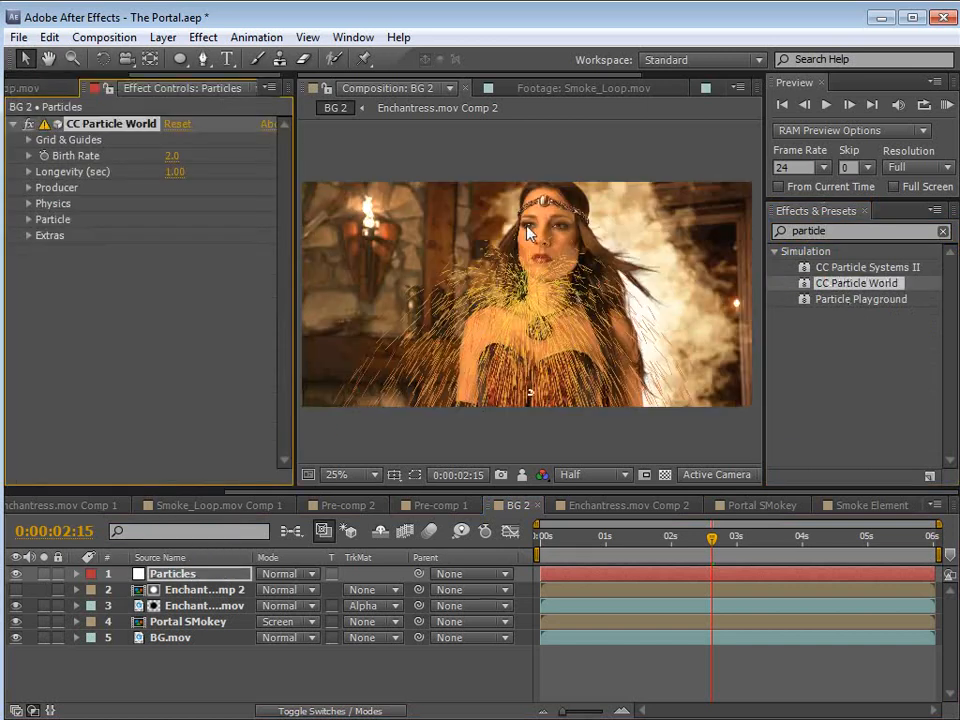
left_click(44, 574)
left_click_drag(608, 534, 720, 536)
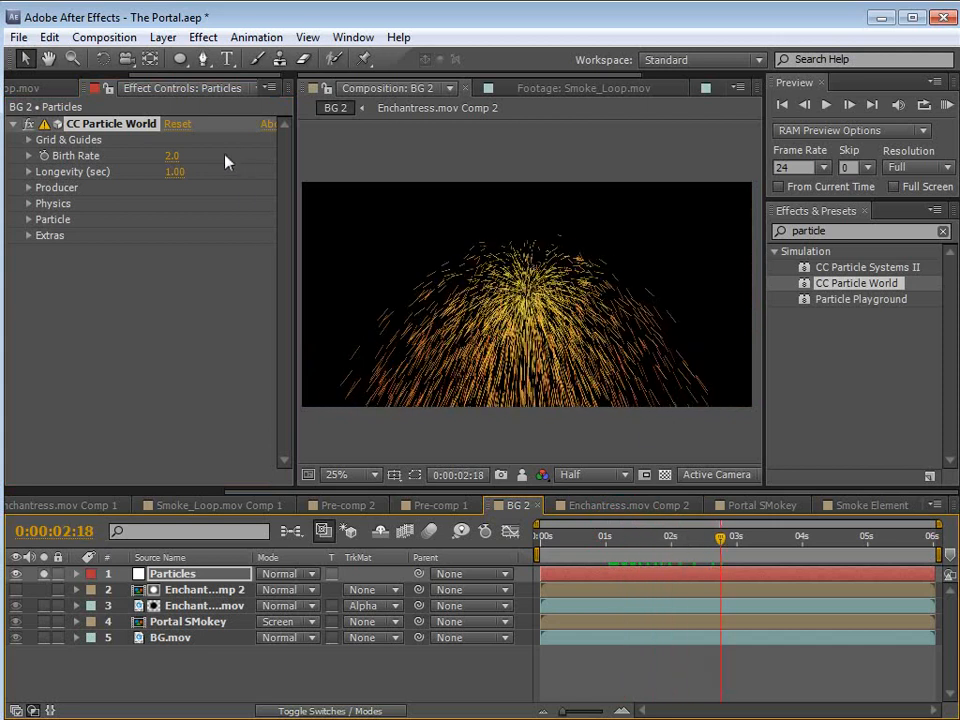
key("F4")
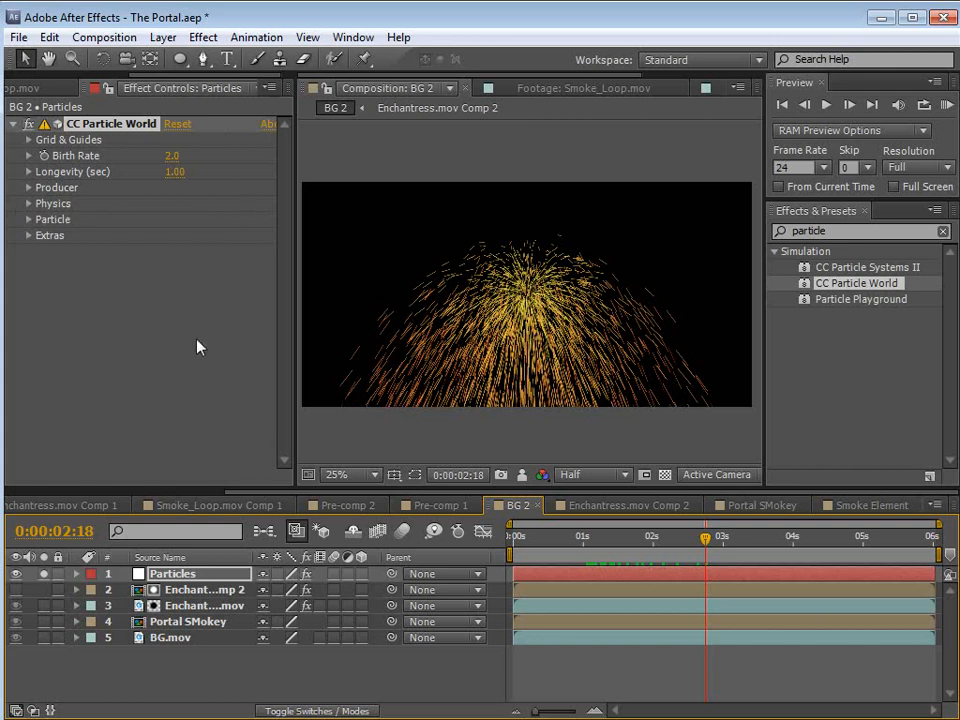
Step: Set the CC Particle World physics animation to Direction Axis with an Extra Angle of 1x +88.0°
scroll(484, 350, "up", 2)
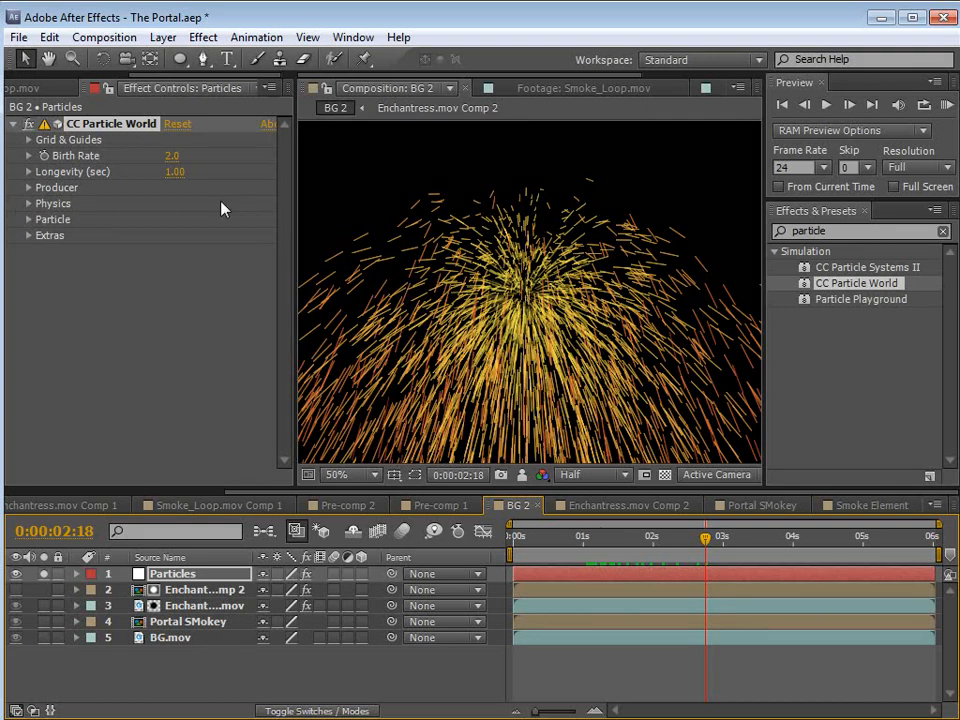
left_click(29, 188)
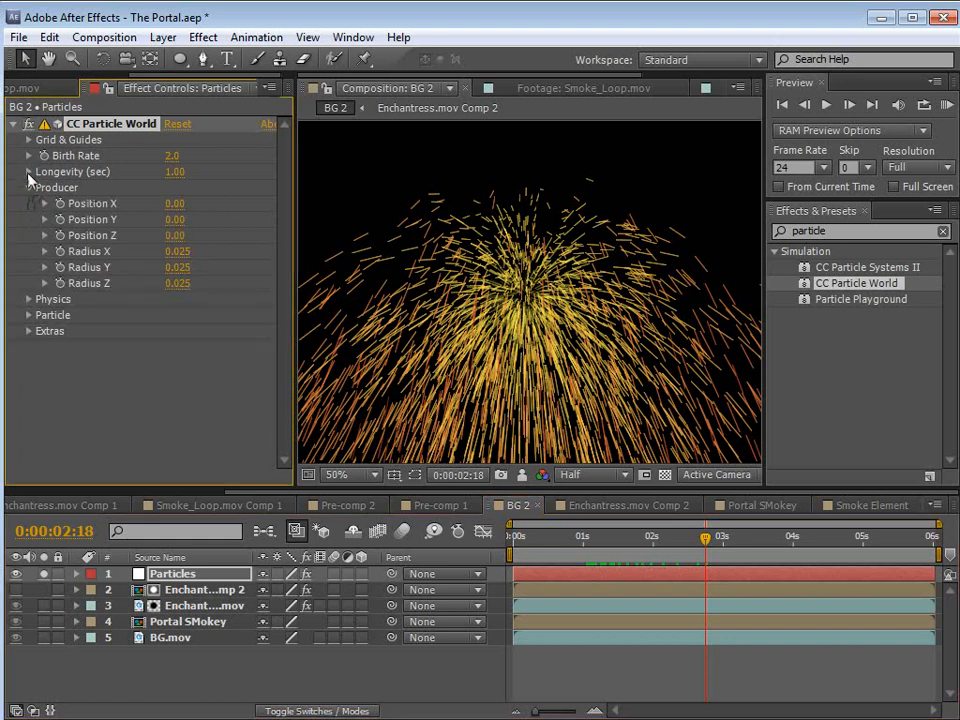
left_click(28, 299)
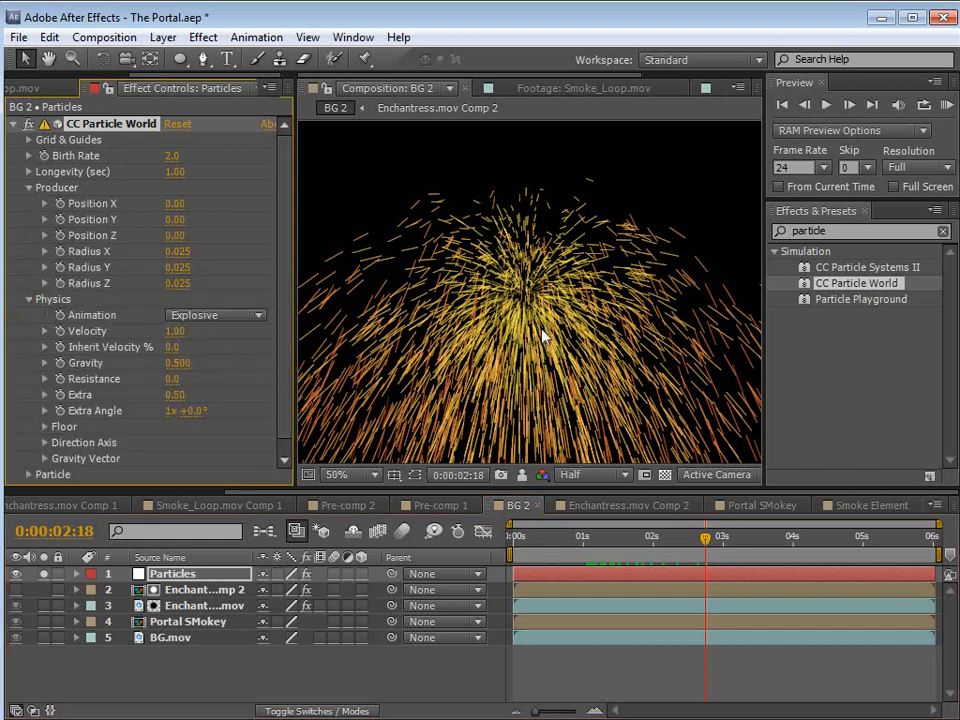
left_click(256, 315)
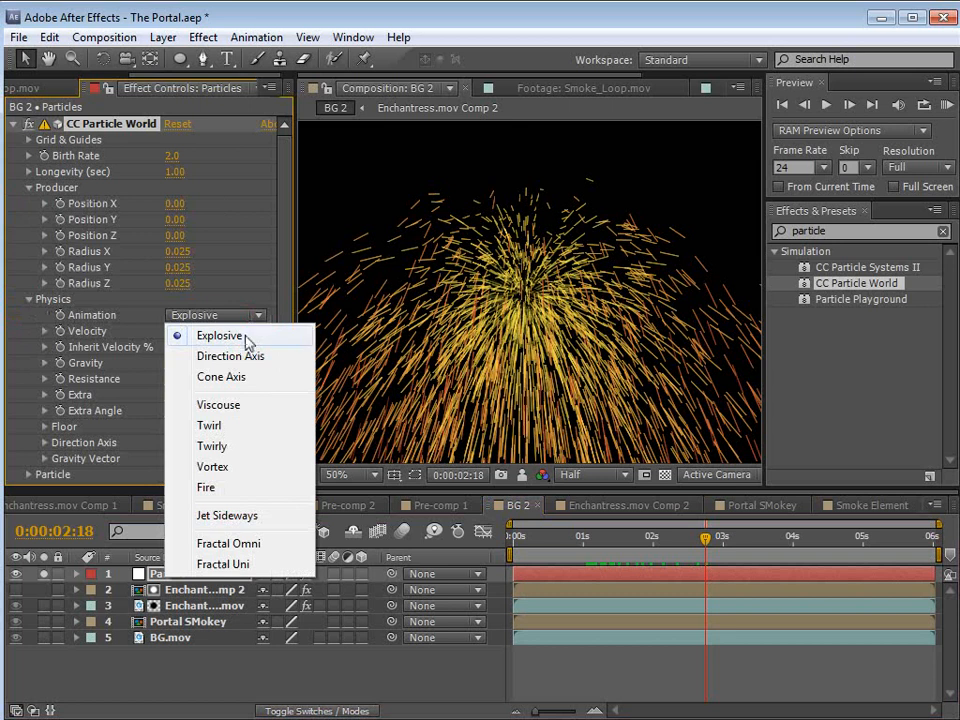
left_click(236, 358)
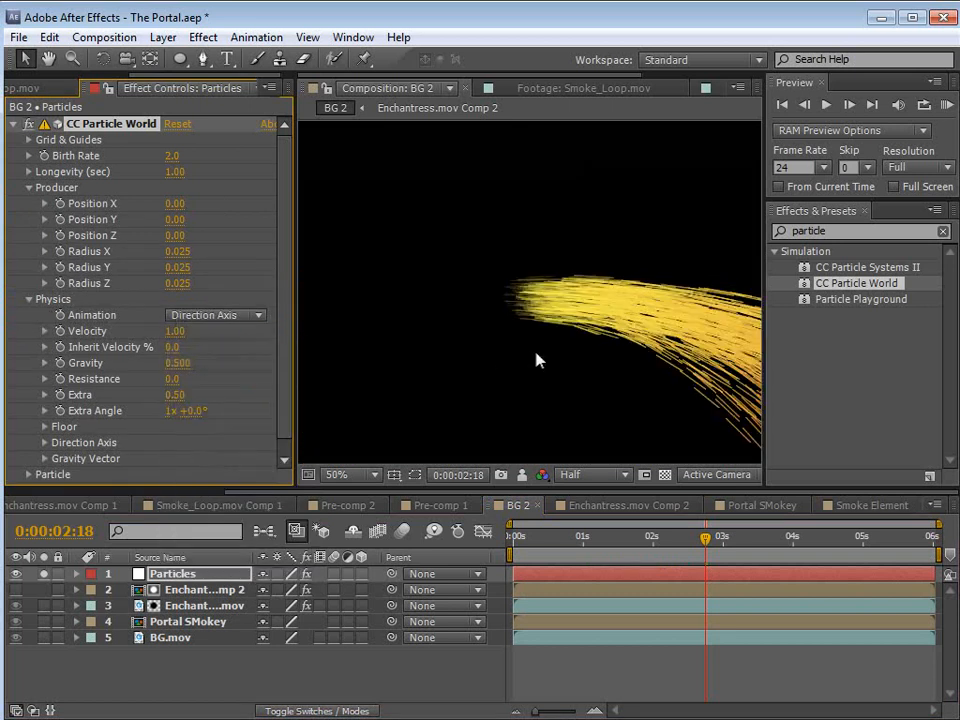
key("comma")
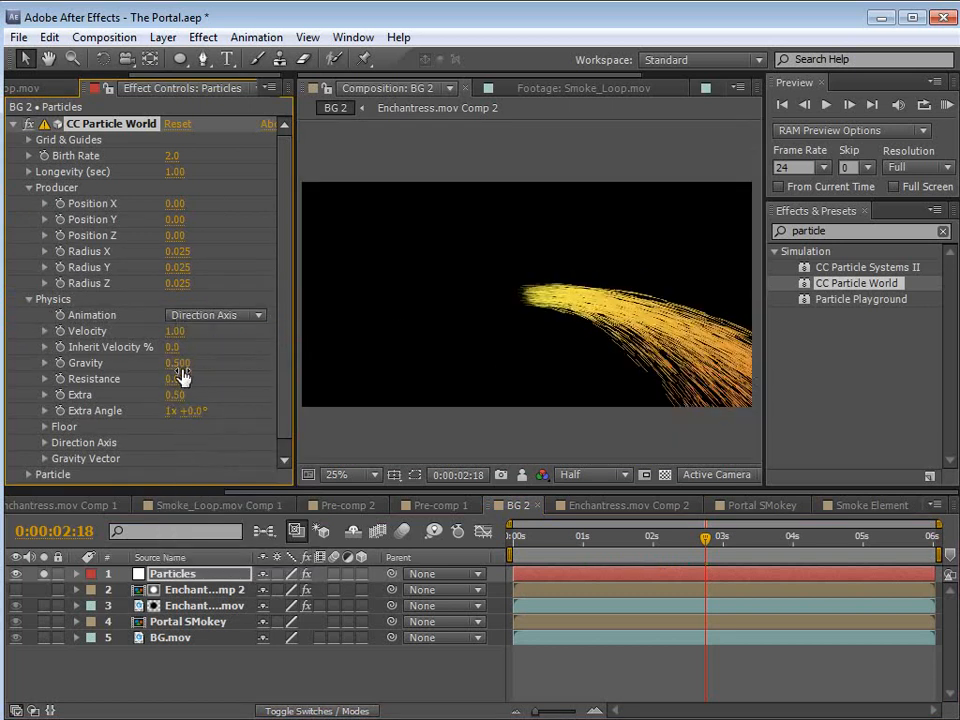
left_click_drag(198, 412, 218, 410)
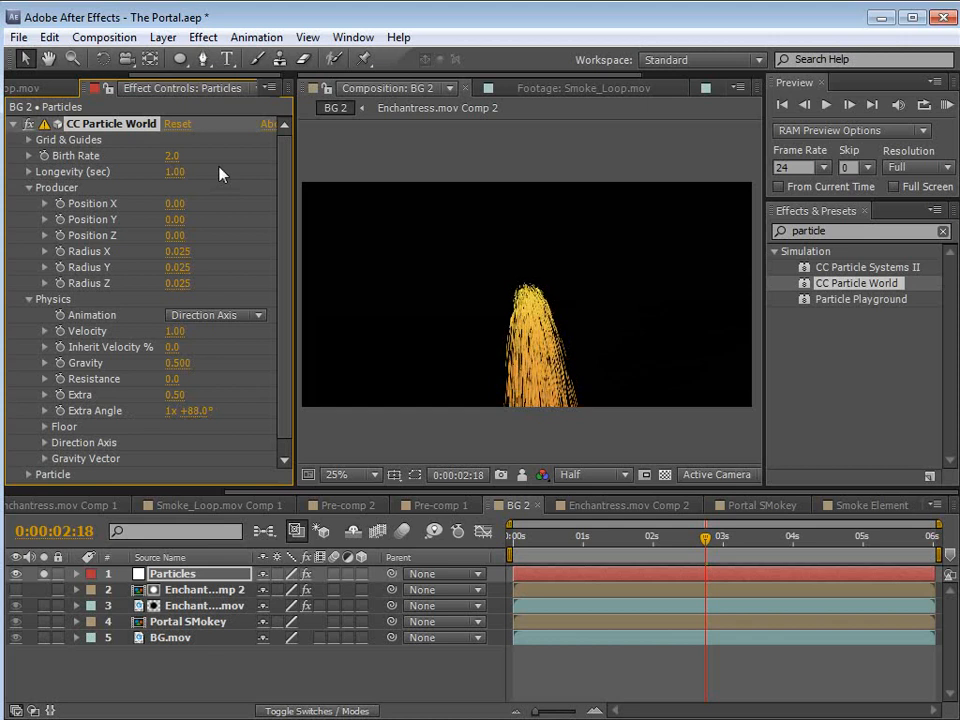
Step: Set the particle type to Faded Sphere with a Birth Size of 0.090 and a Death Size of 0.000
left_click(286, 345)
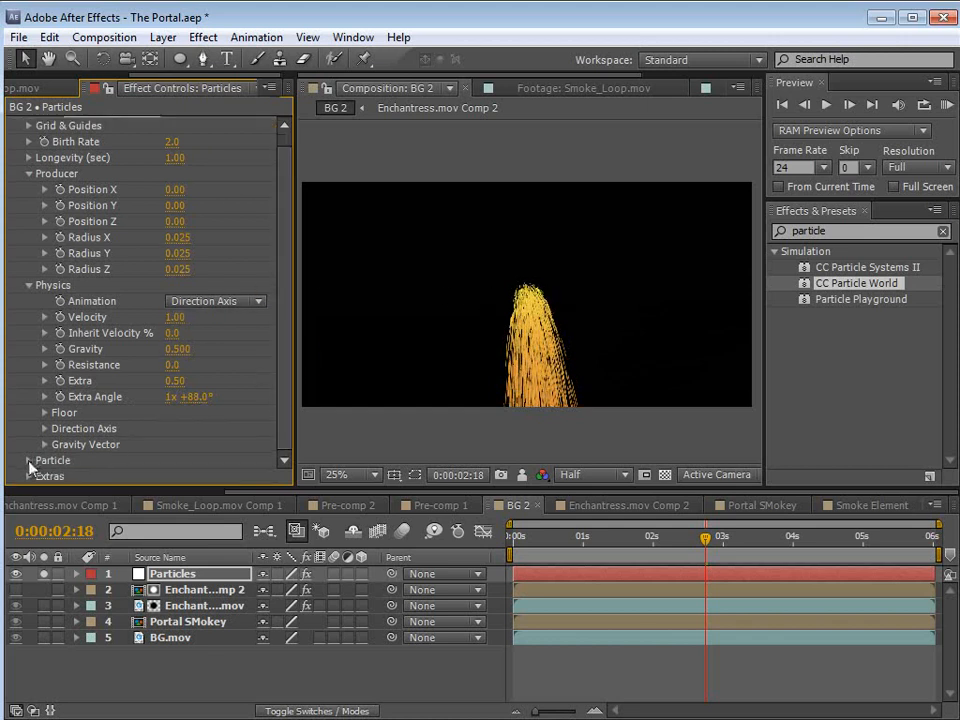
left_click(28, 460)
left_click(180, 238)
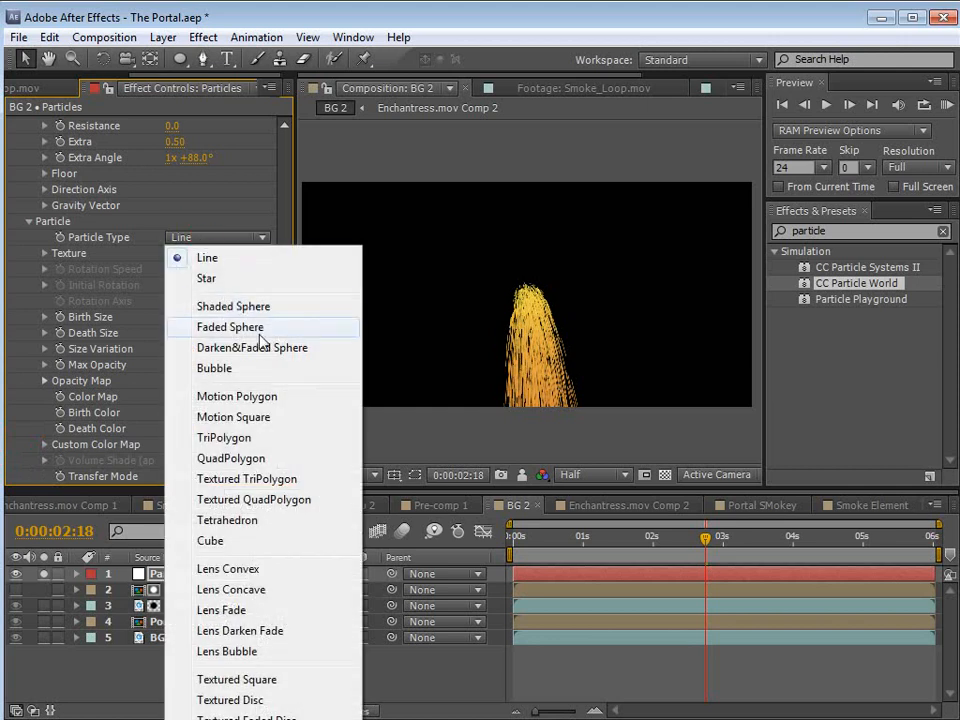
left_click(229, 327)
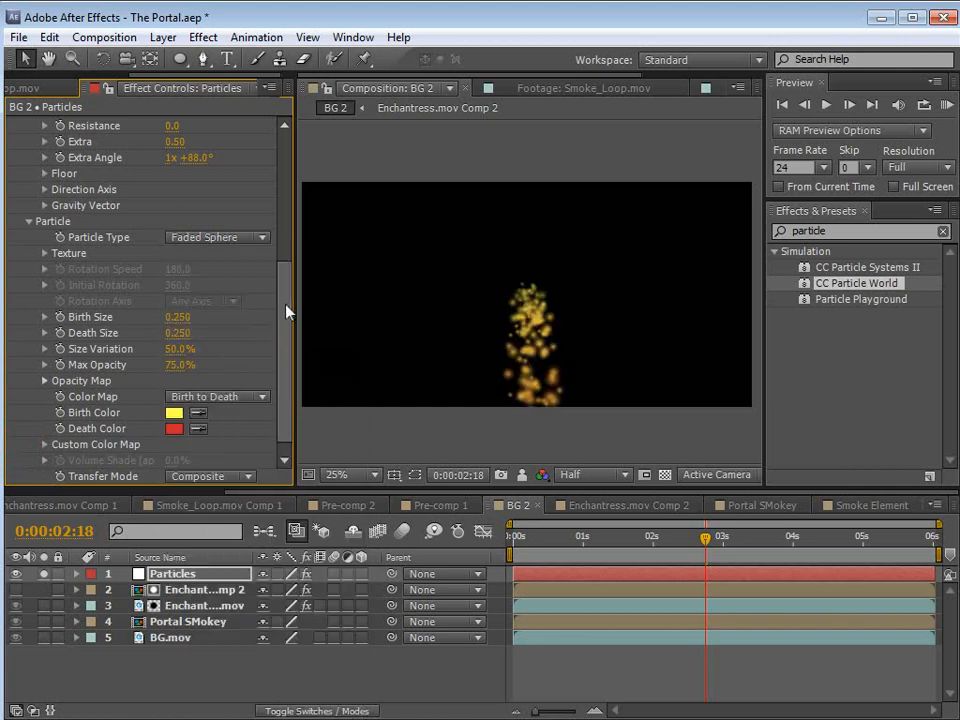
scroll(285, 310, "down", 1)
left_click_drag(178, 318, 130, 302)
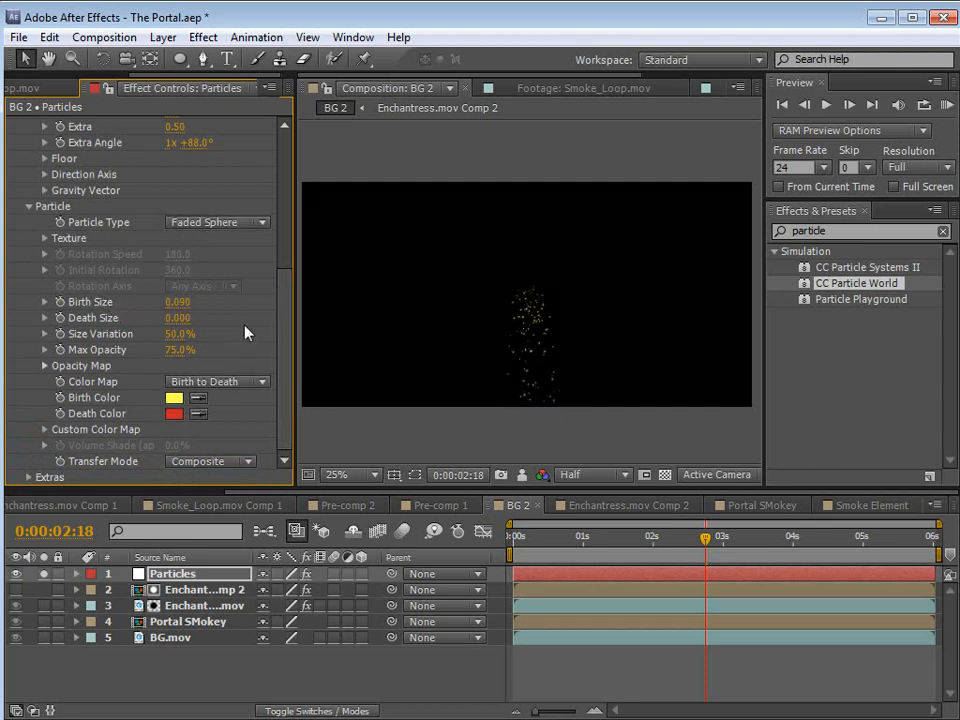
Step: Enable motion blur for the Particles layer and the composition, and check the streaks at 0:00:01:21
left_click(333, 576)
scroll(515, 357, "up", 2)
key("space")
left_click_drag(515, 416, 518, 380)
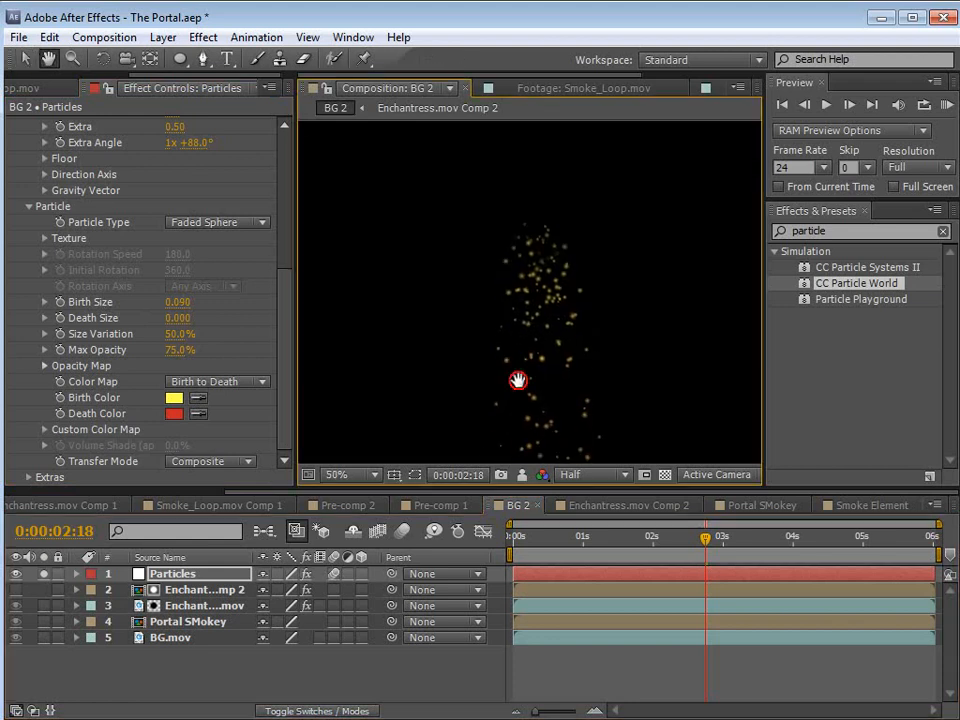
left_click(402, 531)
left_click_drag(619, 540, 645, 540)
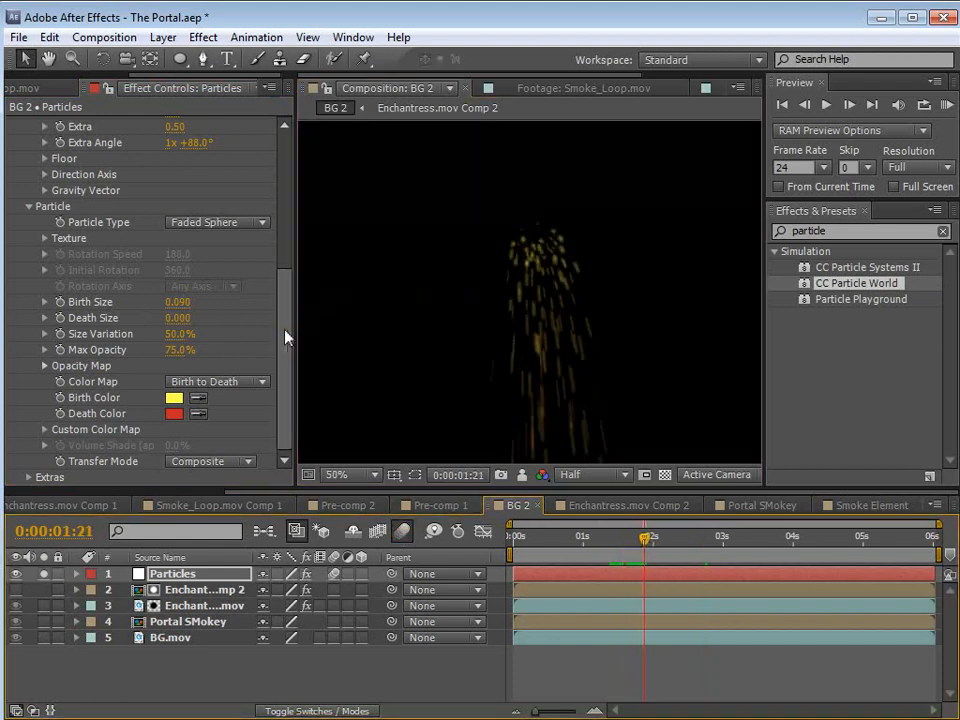
Step: Compare the Particles layer alone and over the other BG 2 layers by toggling its solo
left_click_drag(287, 337, 275, 148)
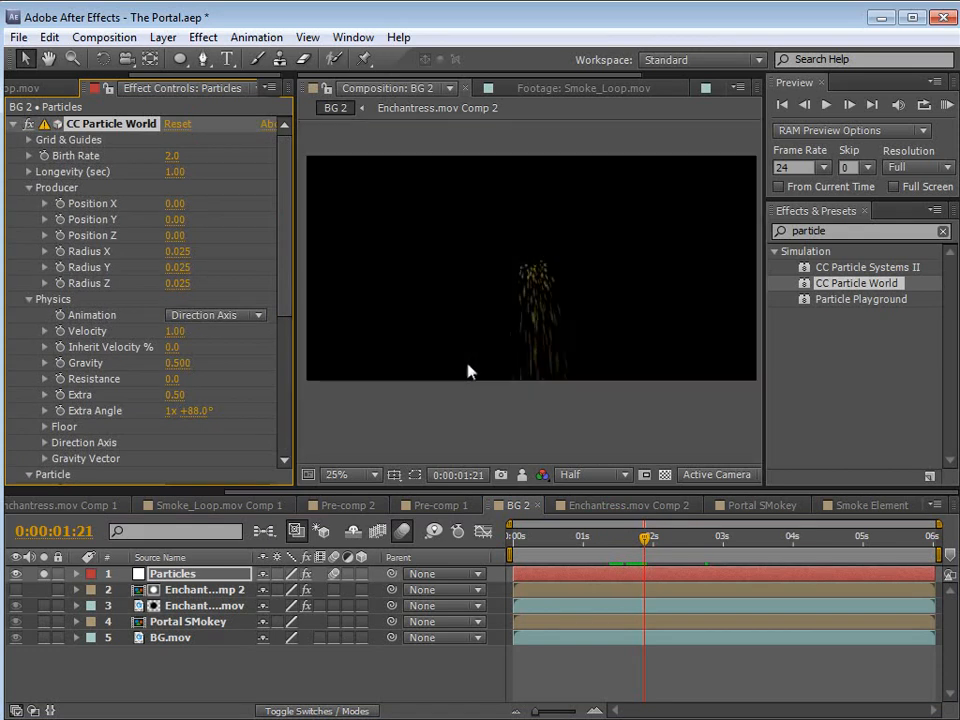
scroll(632, 308, "down", 1)
left_click(44, 576)
left_click(44, 576)
left_click(44, 576)
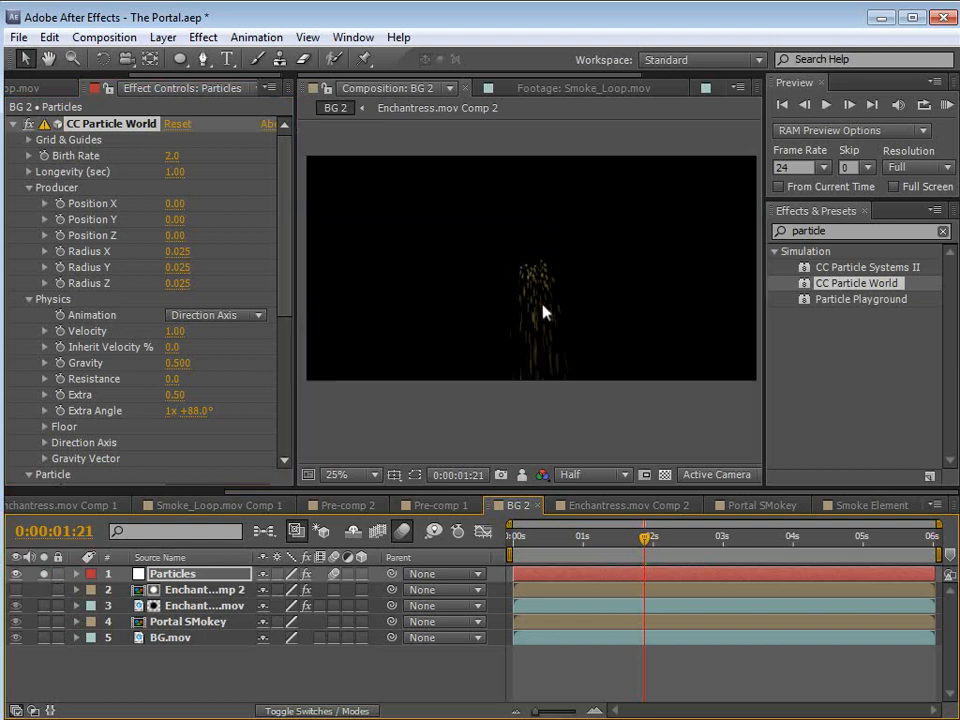
Step: Set the particle producer to Radius X 0.125, Y 0.135 and Z 0.185, with Velocity 2.72 and Extra Angle 1x +93.0°
left_click_drag(589, 540, 621, 540)
left_click_drag(288, 232, 289, 261)
left_click_drag(172, 272, 345, 256)
left_click_drag(284, 292, 281, 260)
left_click_drag(172, 252, 204, 282)
left_click_drag(202, 417, 210, 416)
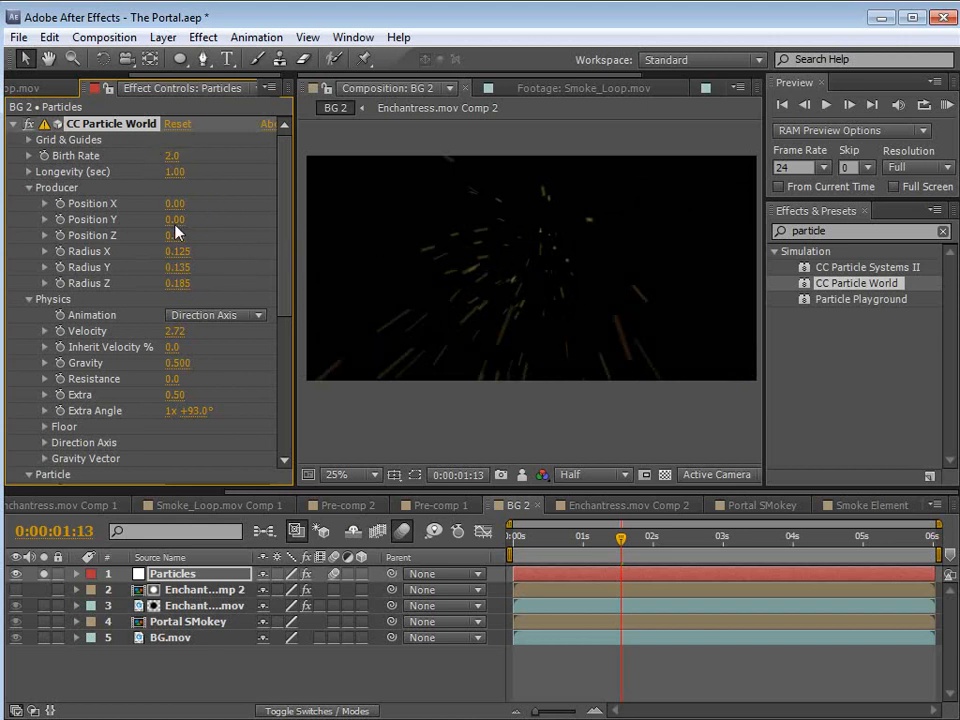
Step: Move the particle producer to Position X 0.08 and Y 0.01, set Extra Angle to 1x +98.0°, and check the motion up to 0:00:02:19
left_click_drag(172, 220, 179, 204)
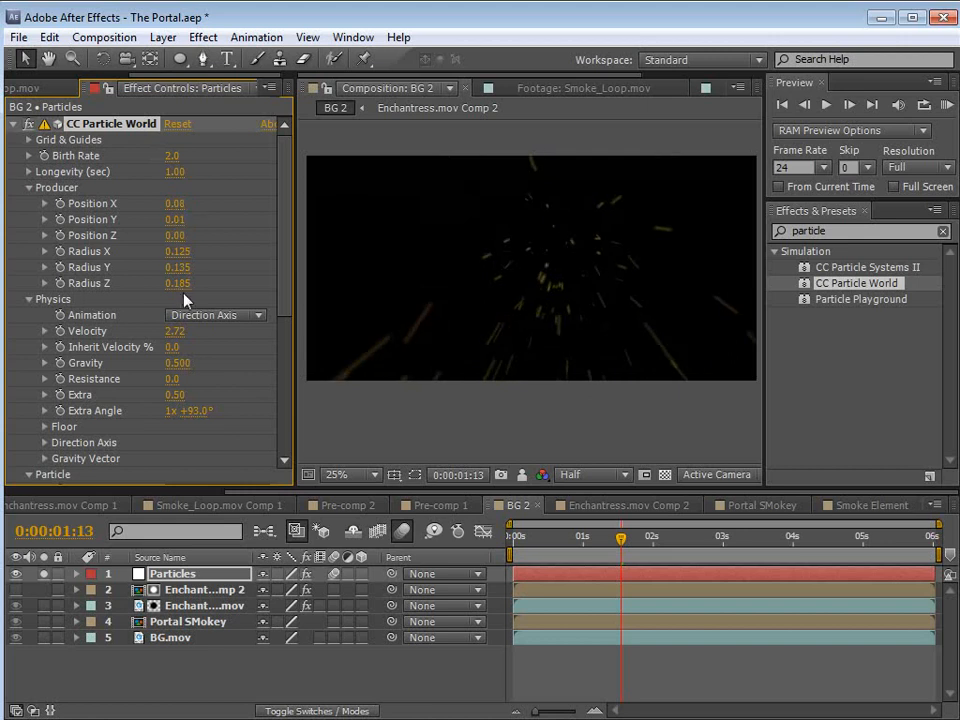
left_click_drag(200, 411, 204, 410)
left_click_drag(587, 538, 709, 540)
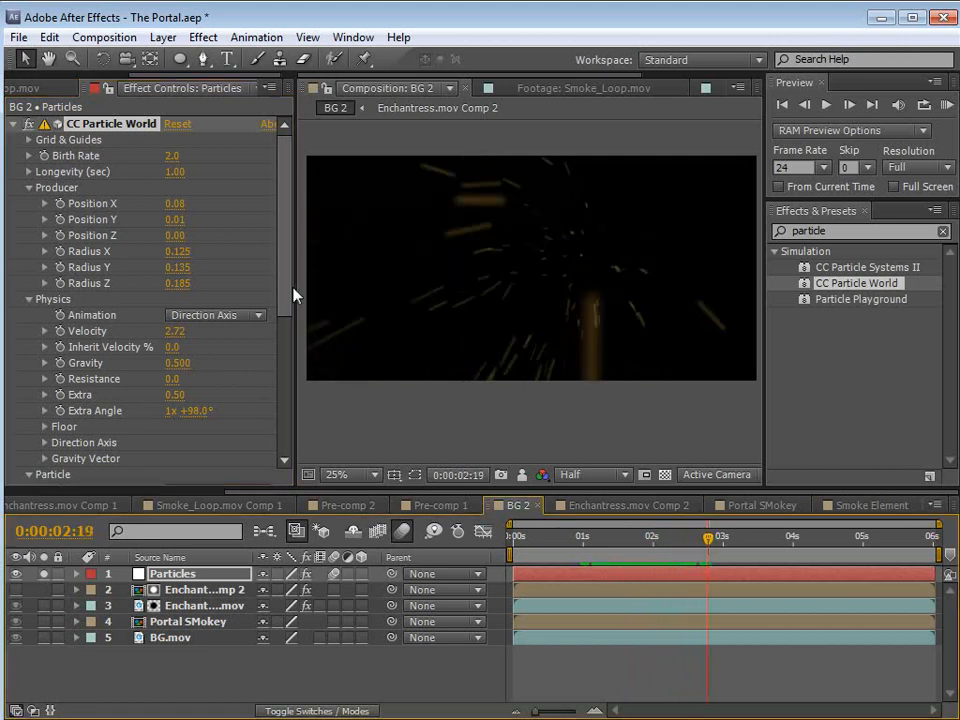
Step: Set the particle Gravity to 0.210 and Extra to 1.07, checking the streaks along the timeline
left_click_drag(178, 363, 147, 367)
left_click_drag(709, 537, 620, 541)
left_click_drag(652, 545, 668, 547)
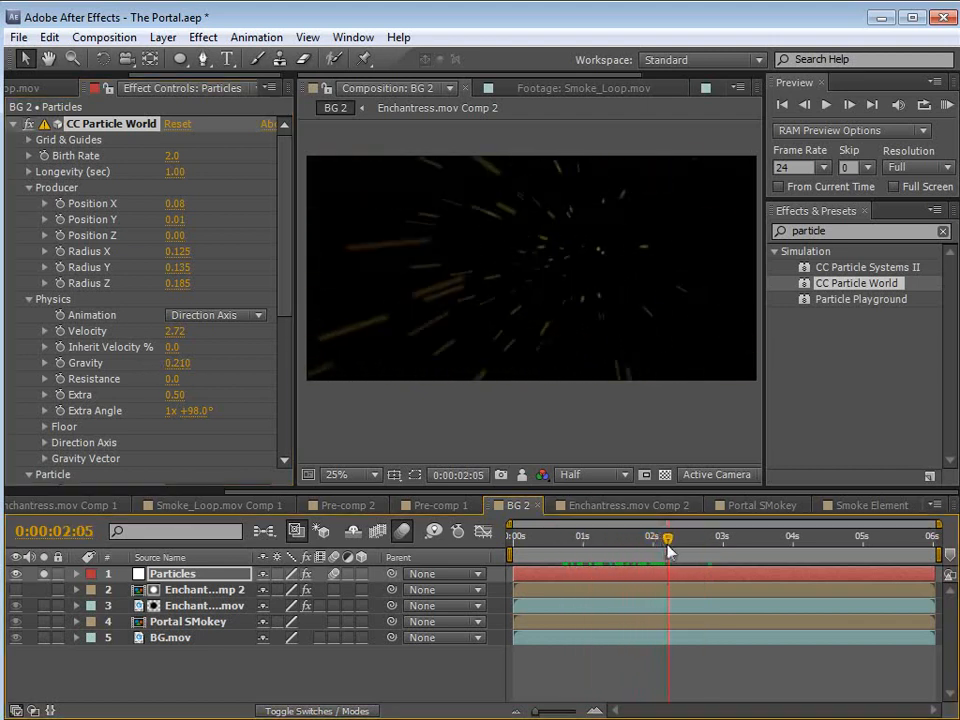
left_click(285, 358)
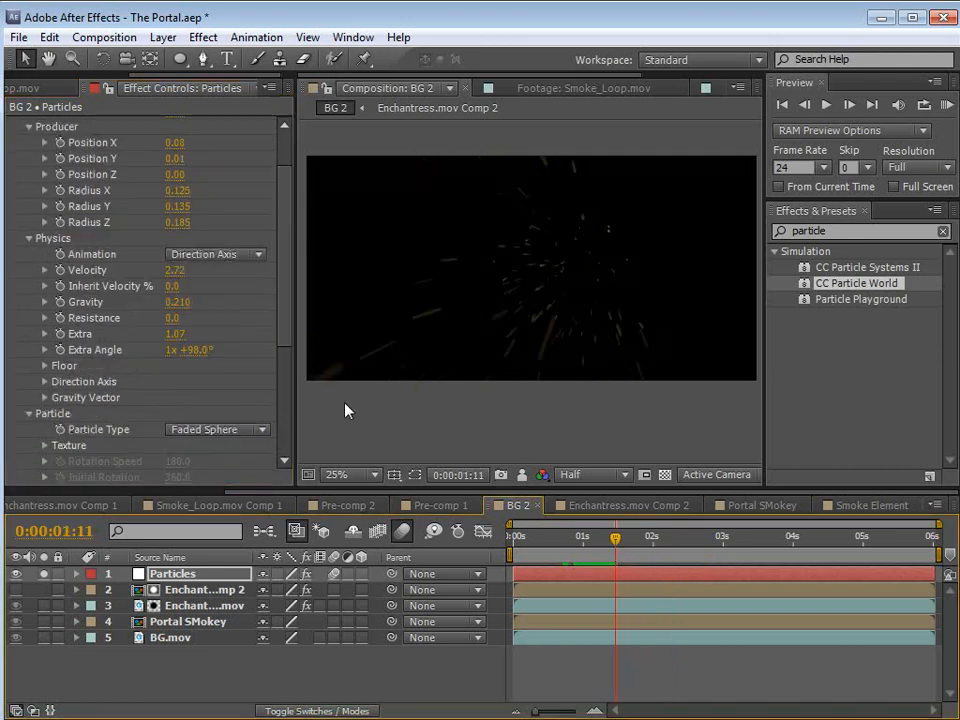
Step: Unsolo the Particles layer and set Extra to 0.88, Gravity to 0.050 and Velocity to 1.21, checking the sparks over the footage
left_click_drag(176, 335, 126, 336)
key("space")
left_click_drag(592, 541, 685, 550)
left_click(43, 573)
left_click(610, 539)
left_click_drag(624, 546, 677, 549)
left_click_drag(177, 271, 45, 268)
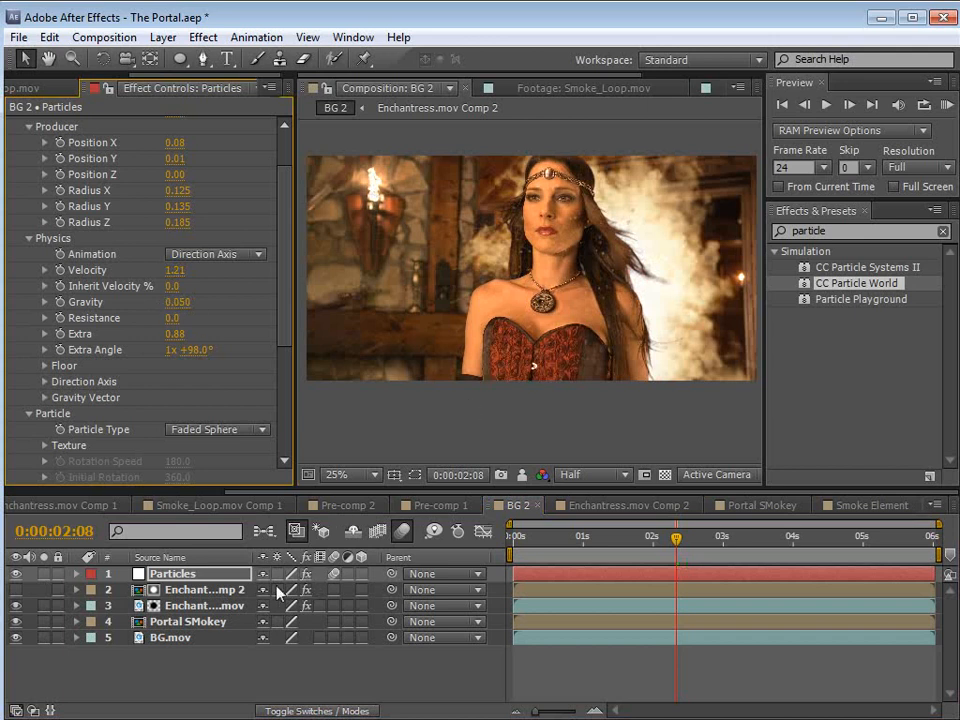
left_click_drag(703, 542, 725, 543)
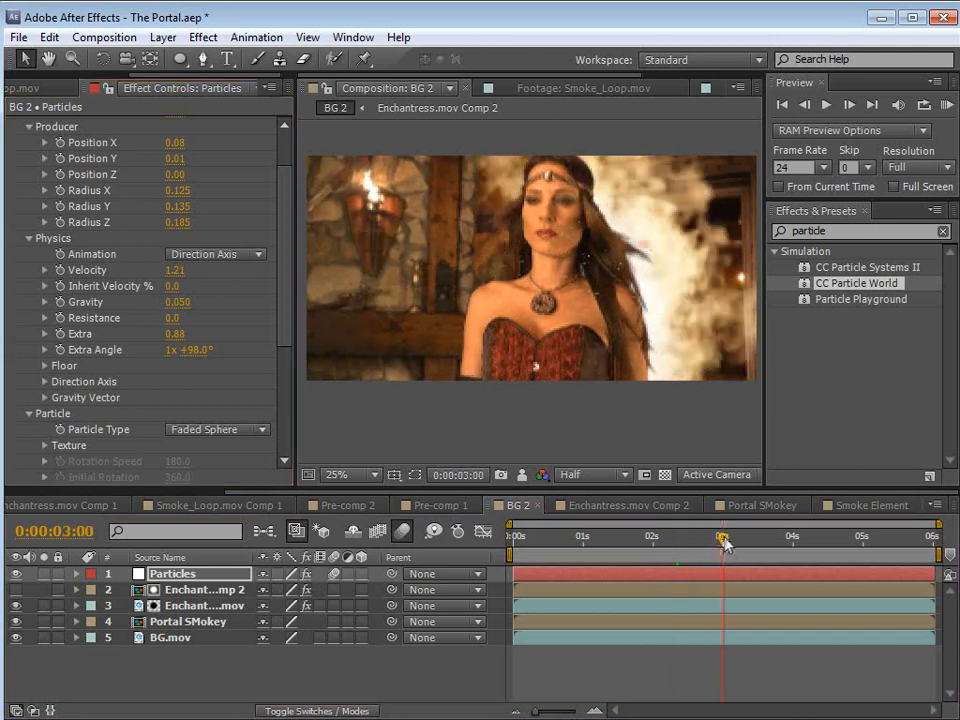
Step: Set the Particles layer's blending mode to Add
key("F4")
left_click(283, 574)
left_click(304, 718)
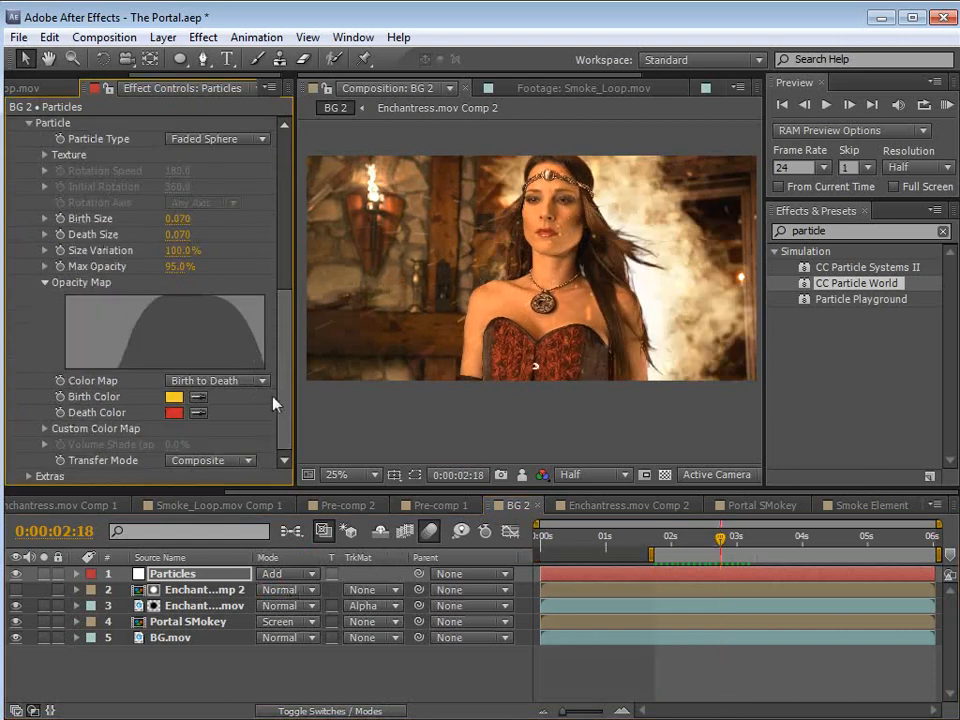
Step: Set the CC Particle World Birth Rate to 3
left_click_drag(284, 395, 280, 232)
left_click(173, 156)
type("3")
key("Return")
Step: Duplicate the Particles layer
left_click(170, 578)
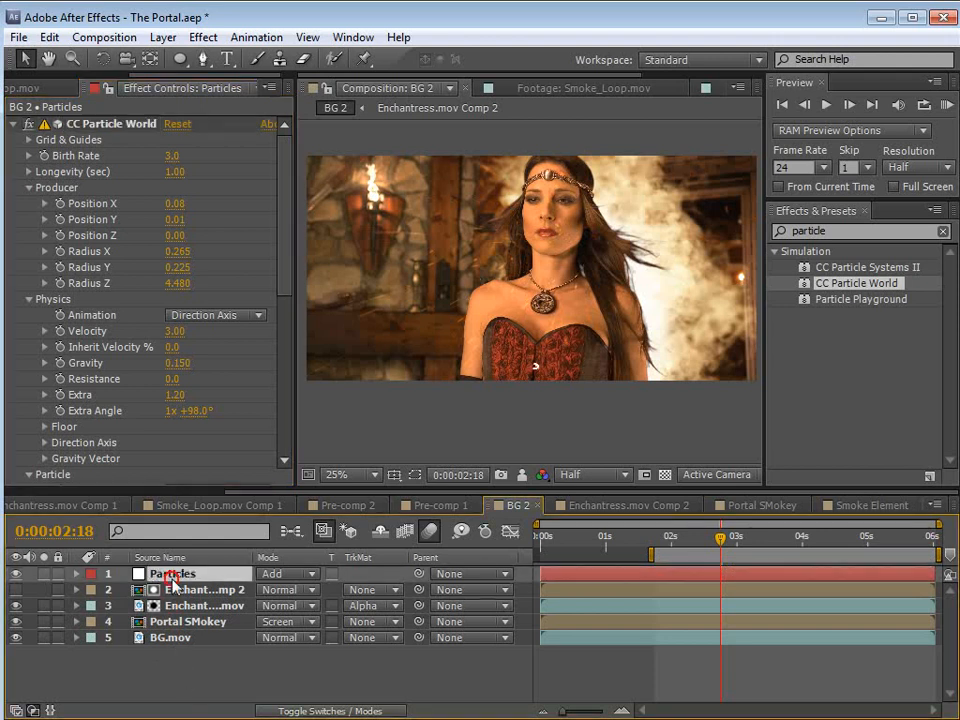
left_click(49, 37)
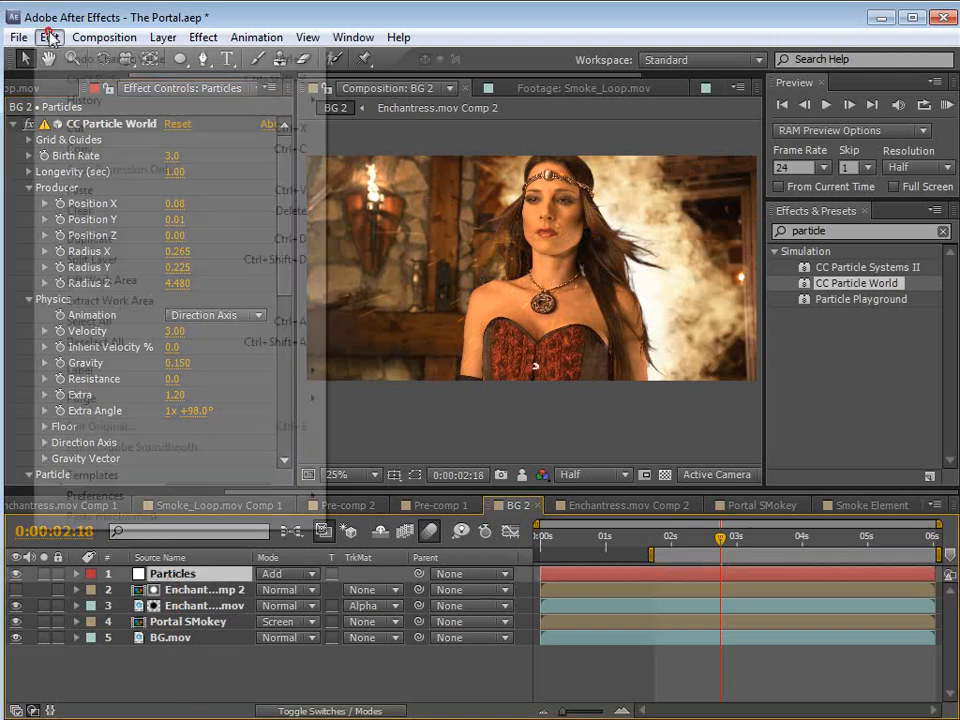
left_click(88, 236)
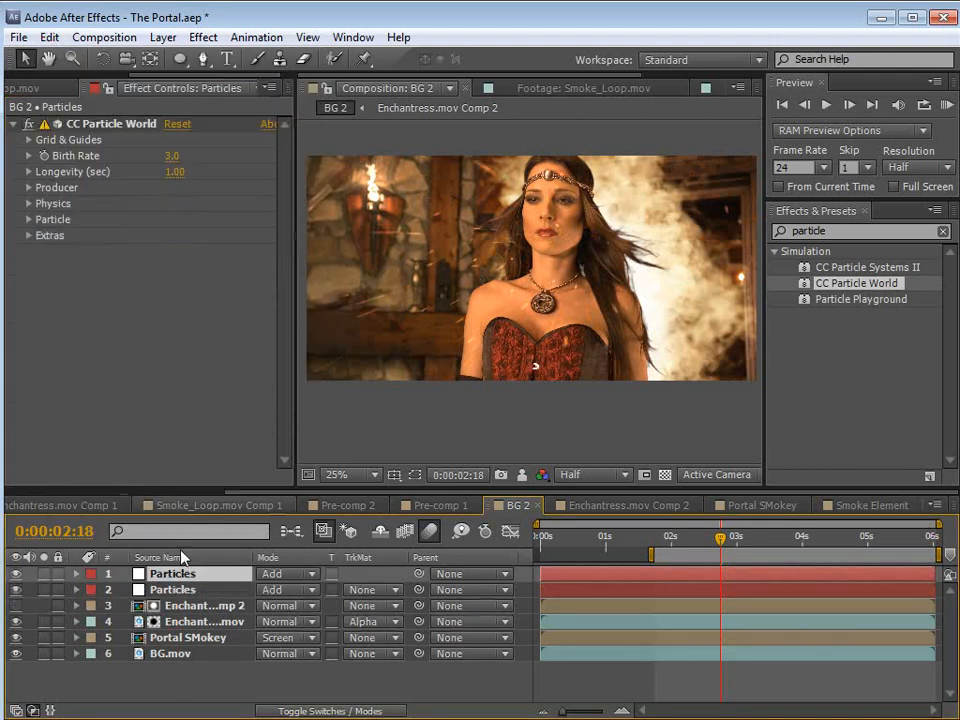
Step: Adjust the duplicate Particles layer's producer radius and enlarge its particles to Birth Size 3.200 and Death Size 1.840
left_click(30, 188)
left_click_drag(178, 267, 202, 248)
left_click(30, 316)
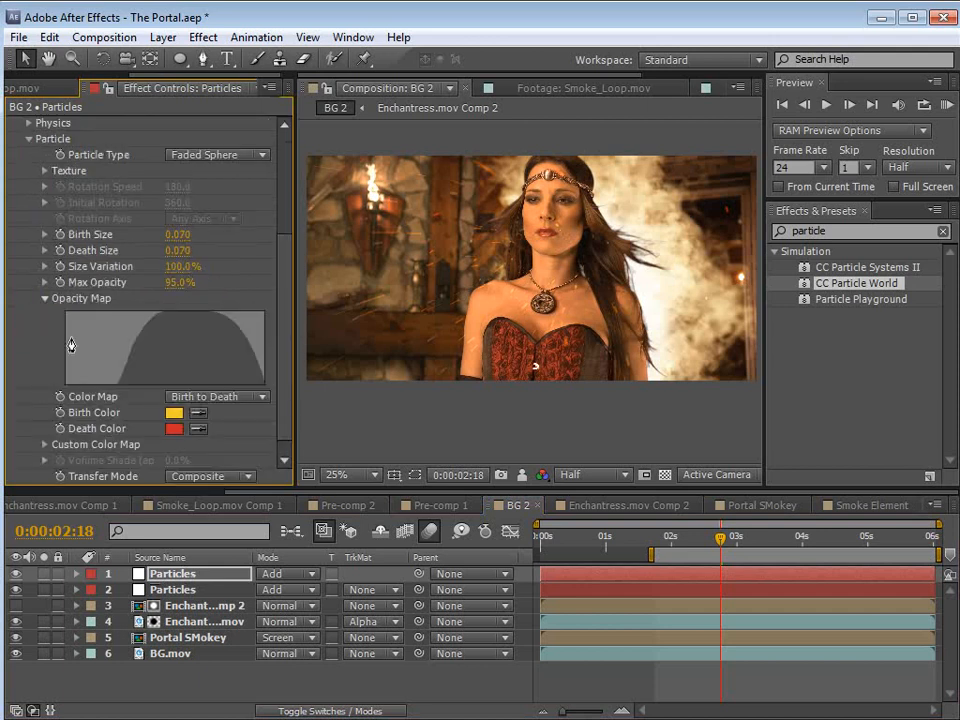
scroll(281, 332, "down", 1)
left_click_drag(179, 219, 334, 243)
left_click_drag(179, 218, 223, 215)
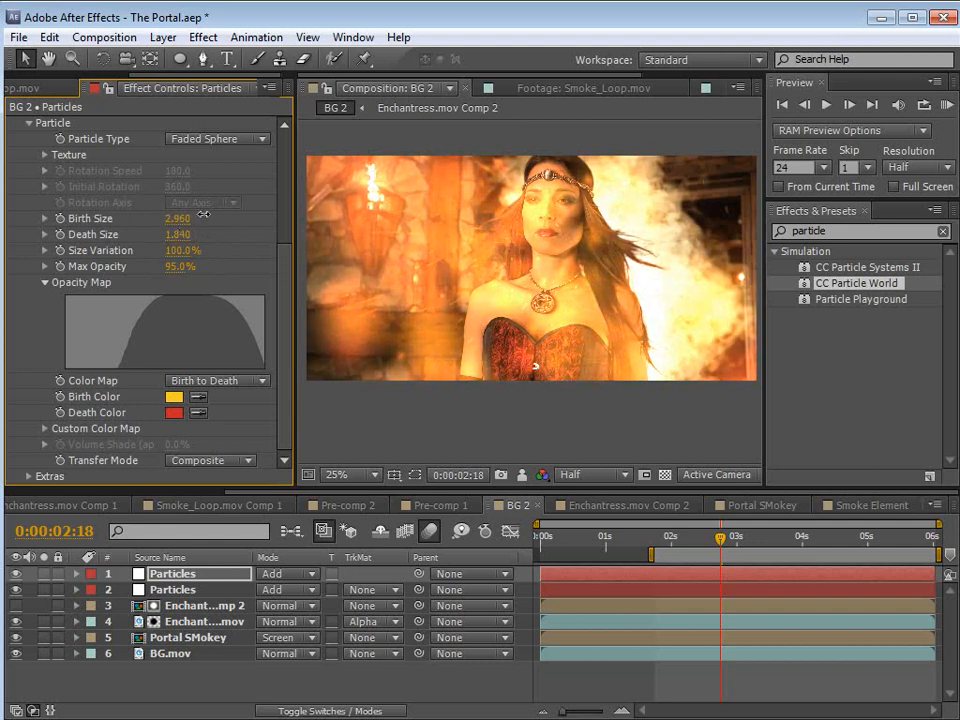
Step: Set the top Particles layer's opacity to 24% and its Death Size to 5.300
left_click(208, 575)
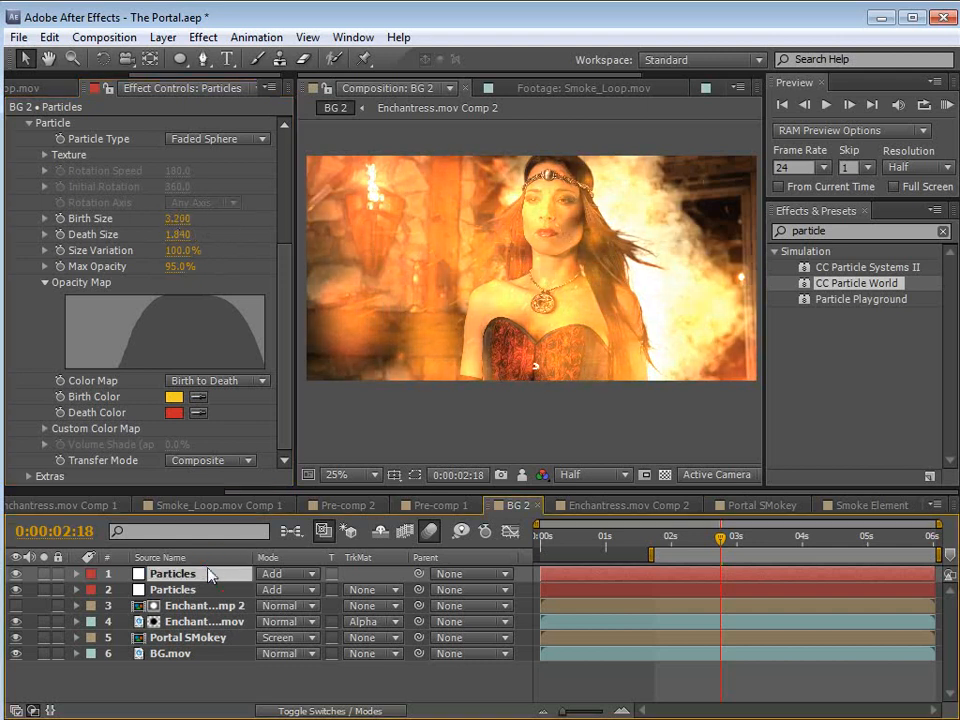
key("t")
left_click_drag(270, 590, 189, 590)
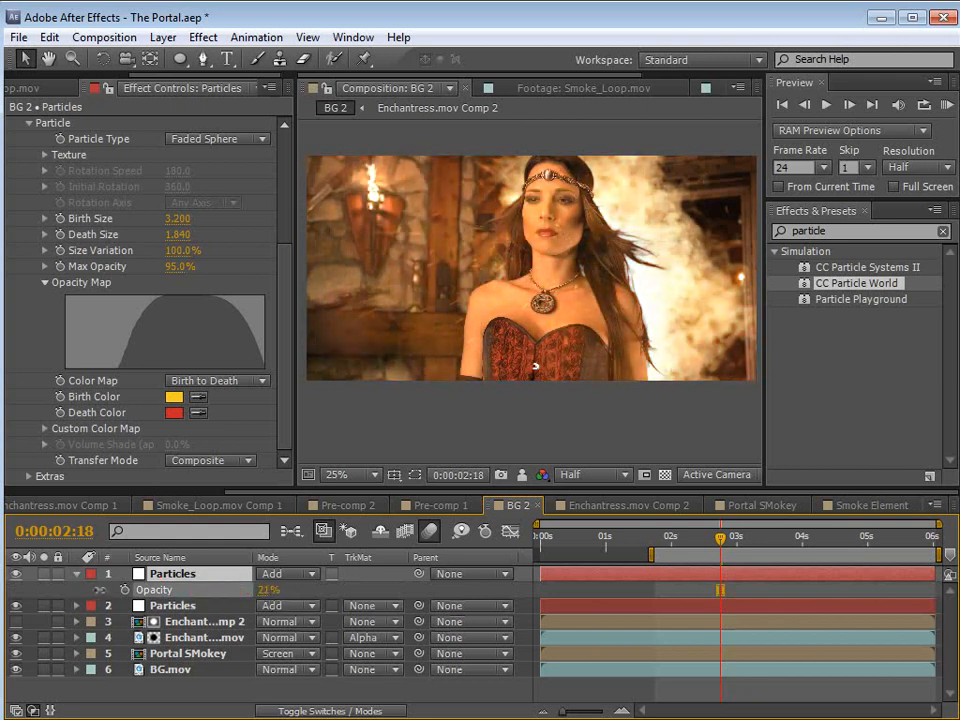
left_click_drag(99, 590, 99, 590)
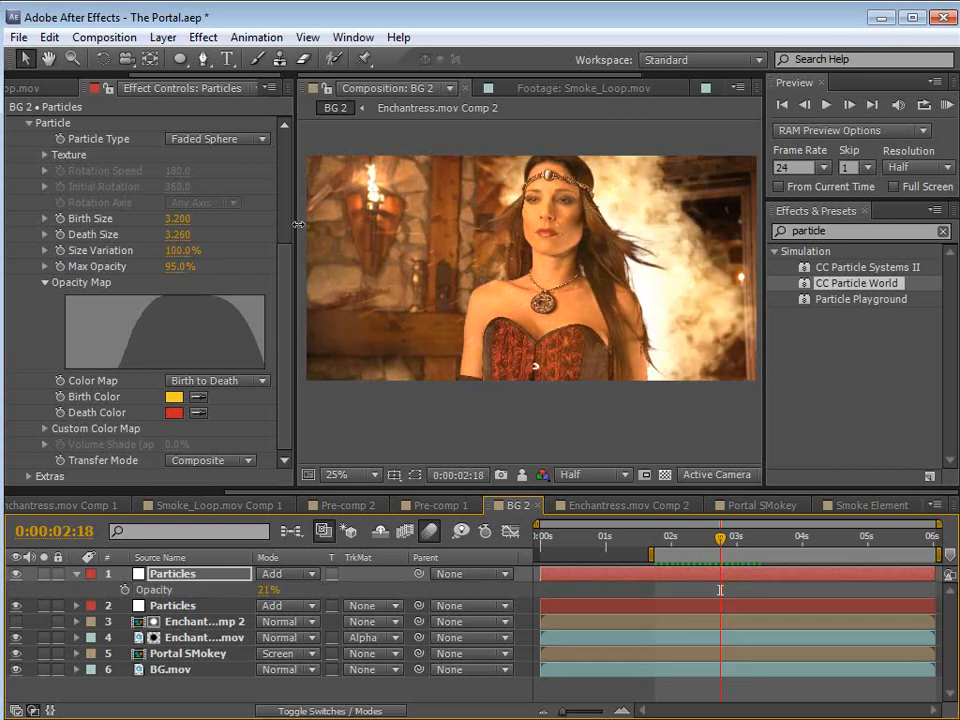
left_click_drag(178, 234, 493, 233)
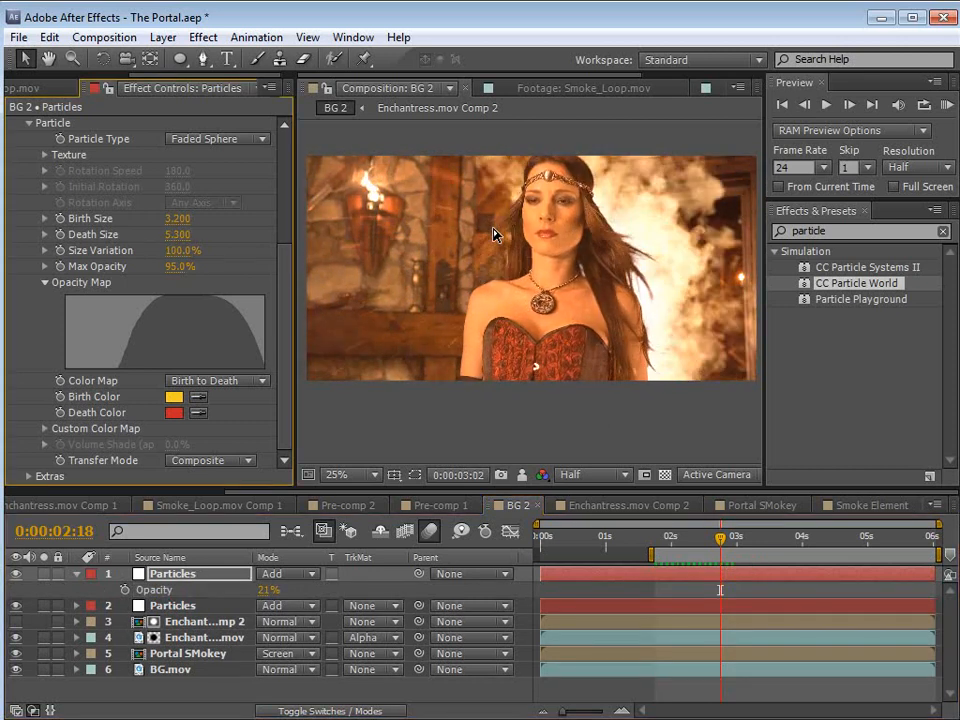
left_click_drag(263, 593, 266, 593)
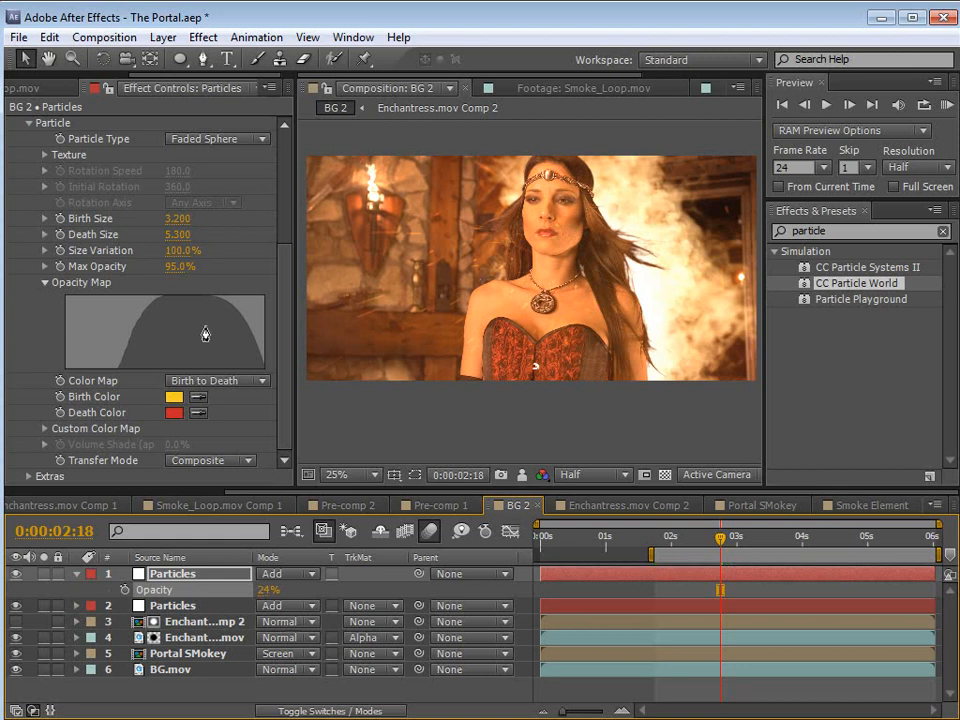
Step: Change the top Particles layer's Death Color to a muted dusty rose
left_click(174, 414)
left_click_drag(113, 126, 79, 145)
left_click(424, 46)
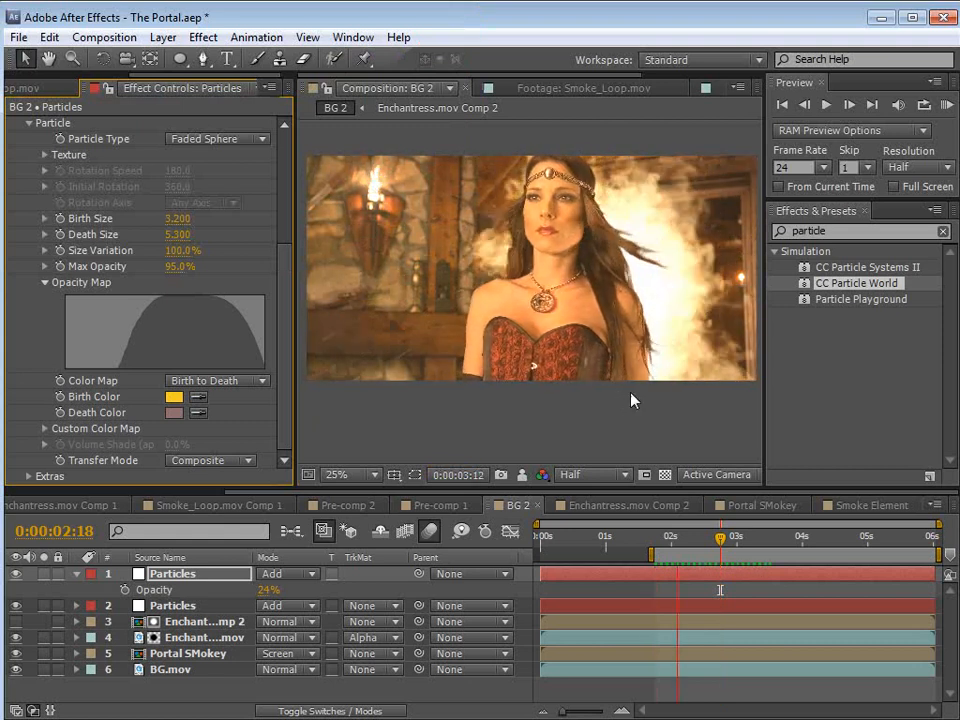
Step: Solo both Particles layers and preview them without the footage
key("space")
left_click_drag(44, 606, 44, 573)
key("space")
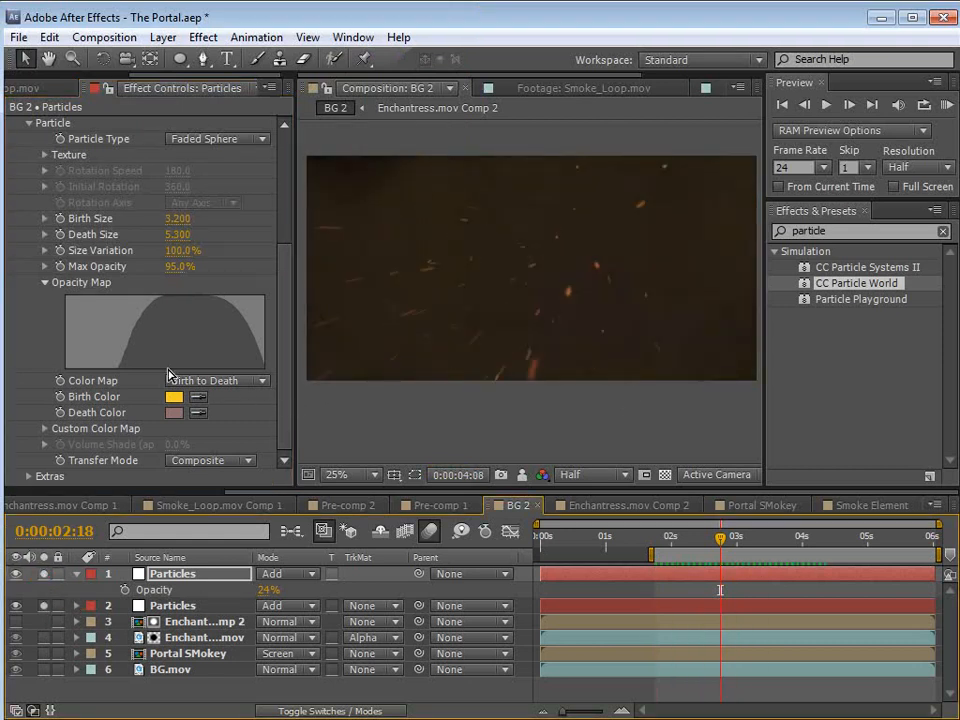
key("space")
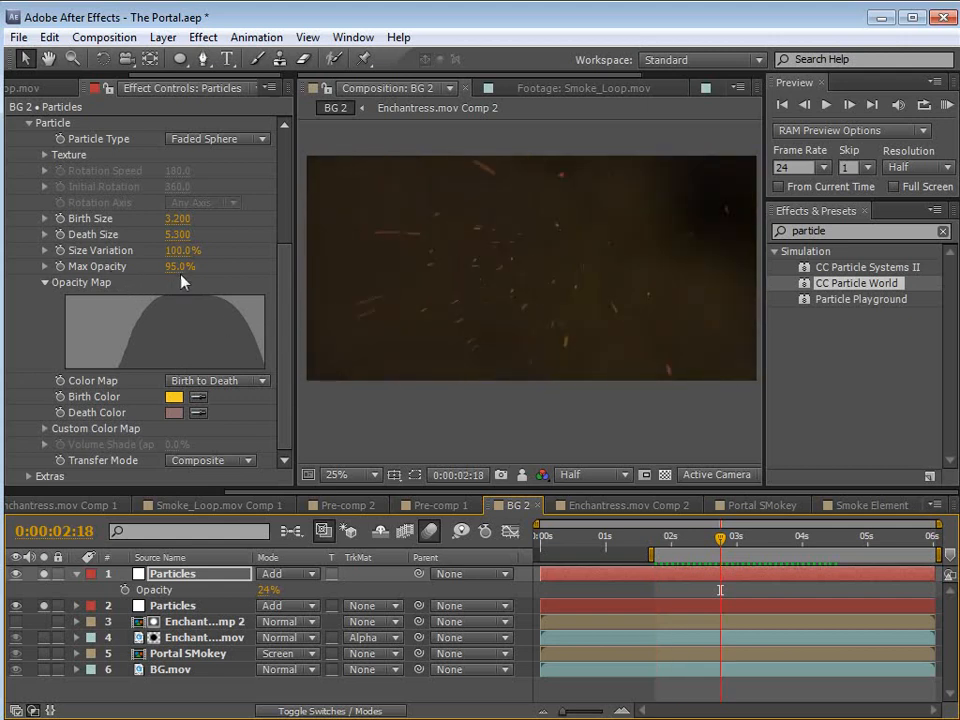
Step: Set the top Particles layer's Max Opacity to 34.0% and preview the soloed particles
left_click_drag(138, 270, 106, 271)
key("space")
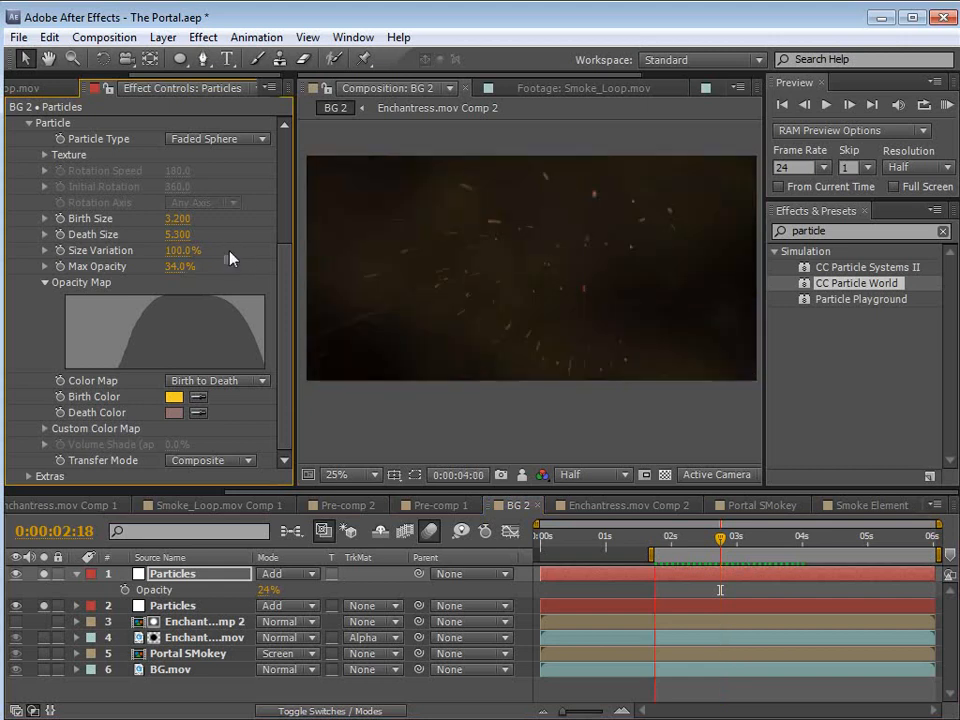
key("space")
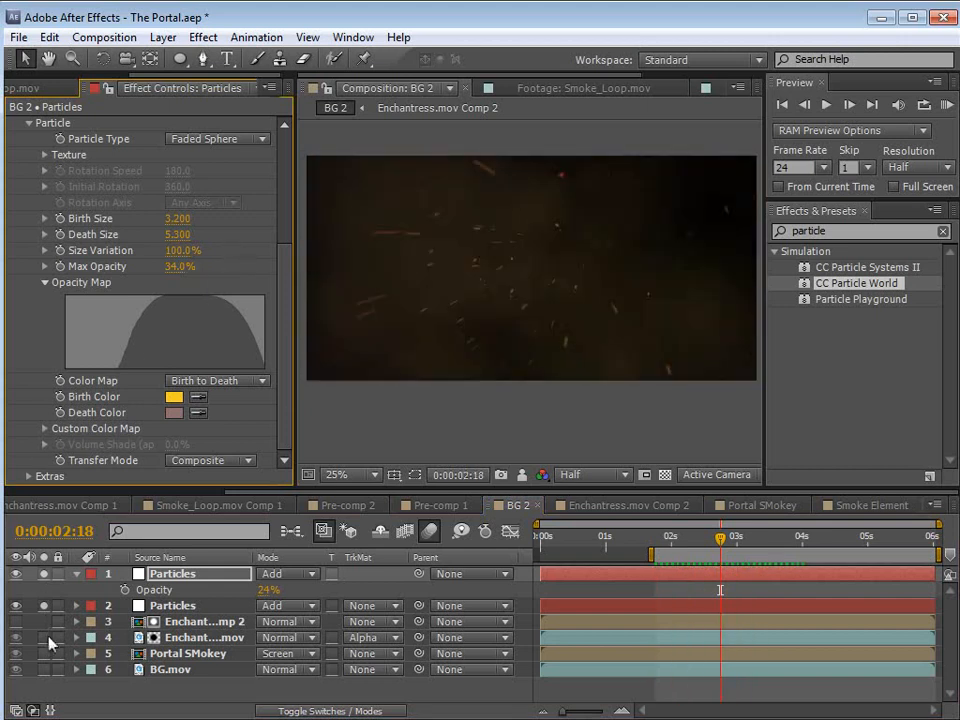
Step: Unsolo both Particles layers, save the project, and collapse the top layer's opacity property
left_click(43, 573)
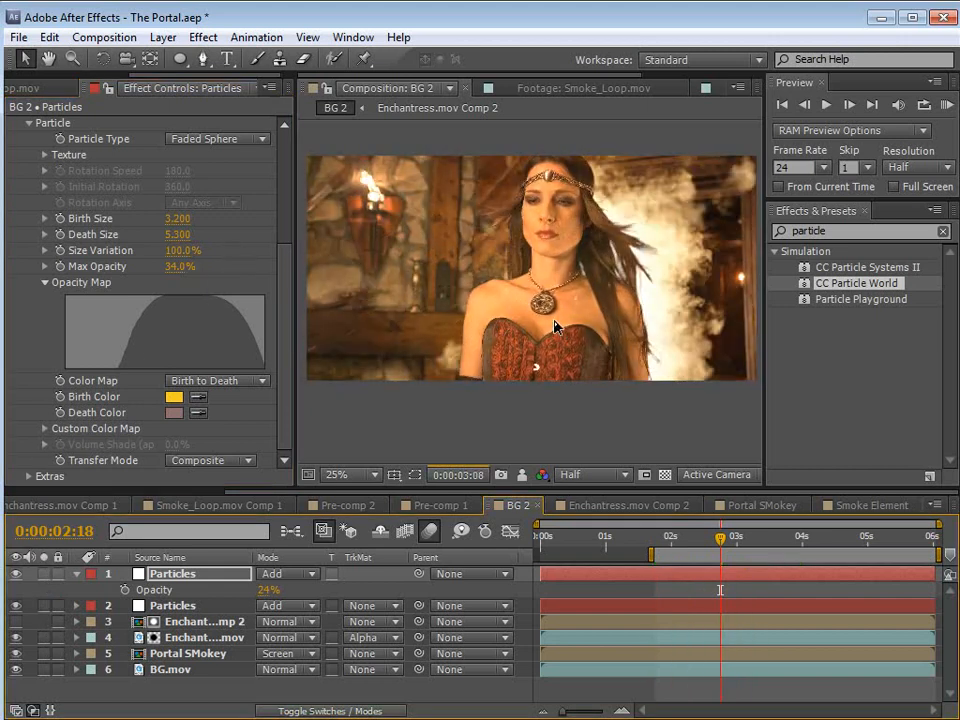
key("ctrl+s")
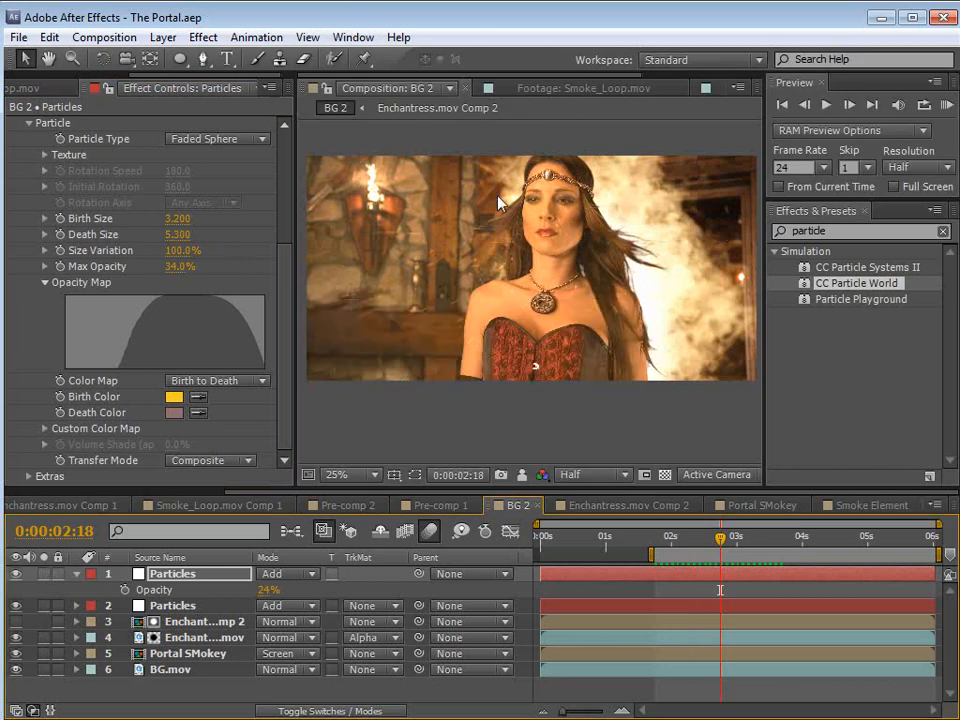
left_click(77, 574)
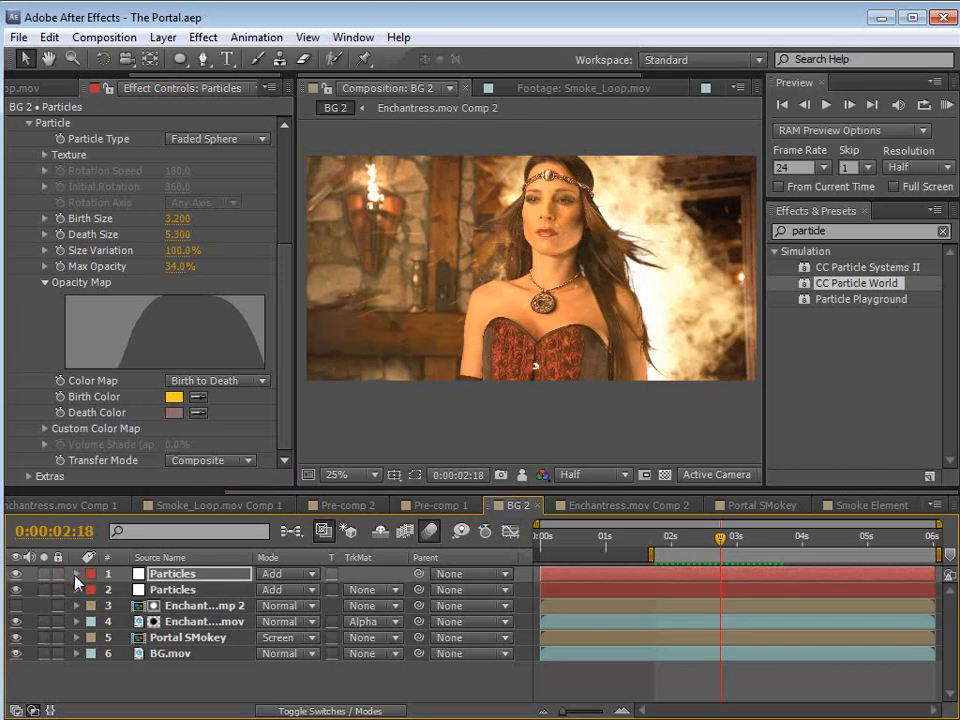
Step: Add an adjustment layer at the top of BG 2 and apply the Glow effect to it
left_click(122, 690)
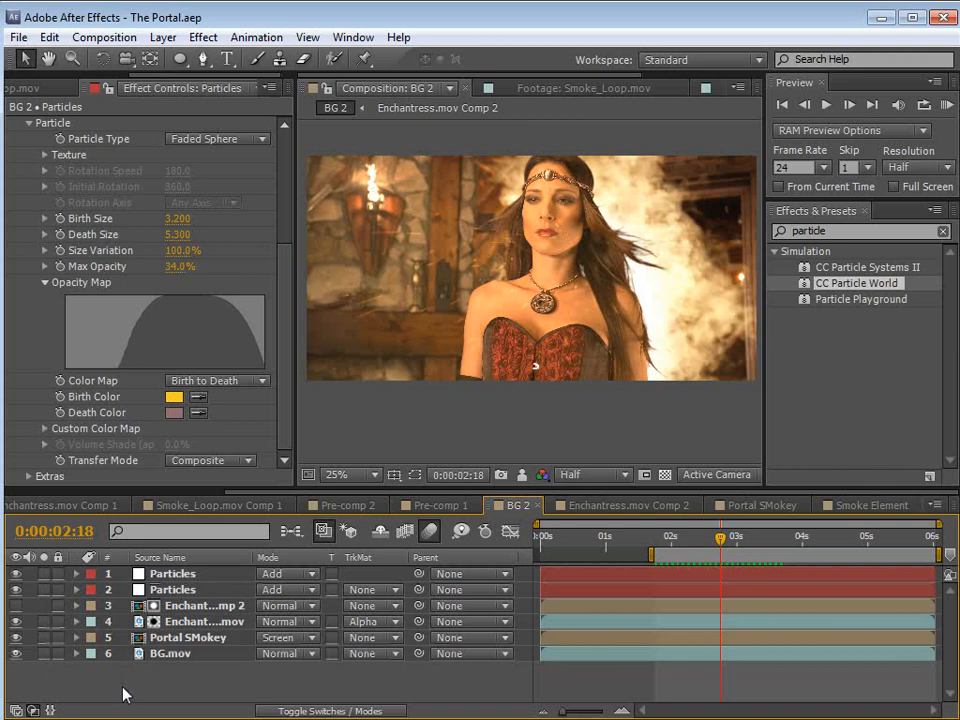
left_click(160, 38)
mouse_move(200, 58)
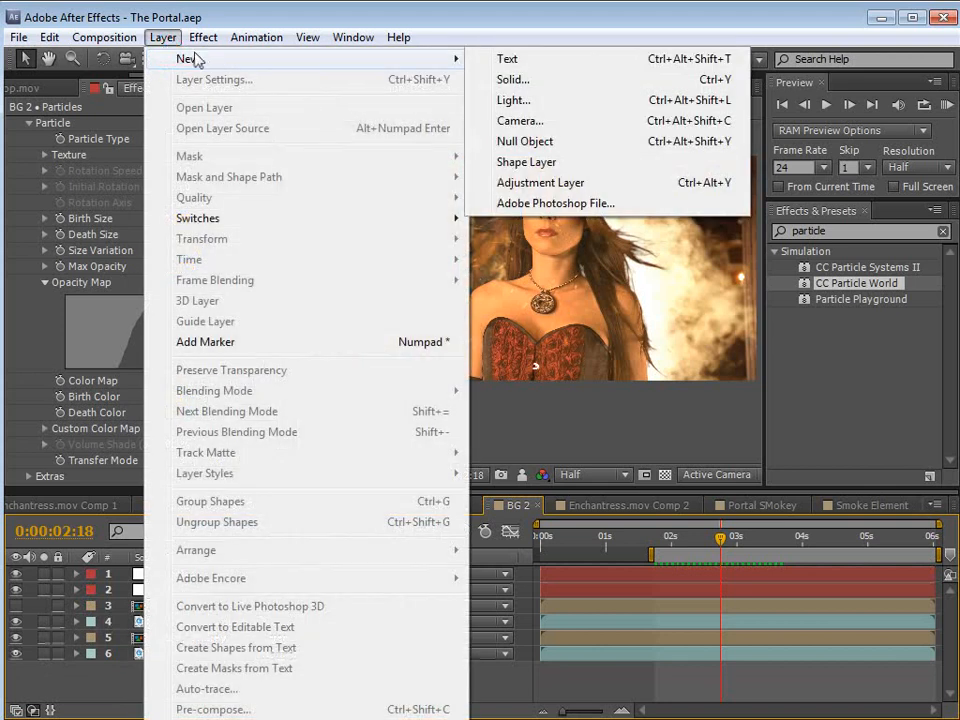
left_click(541, 182)
left_click(206, 38)
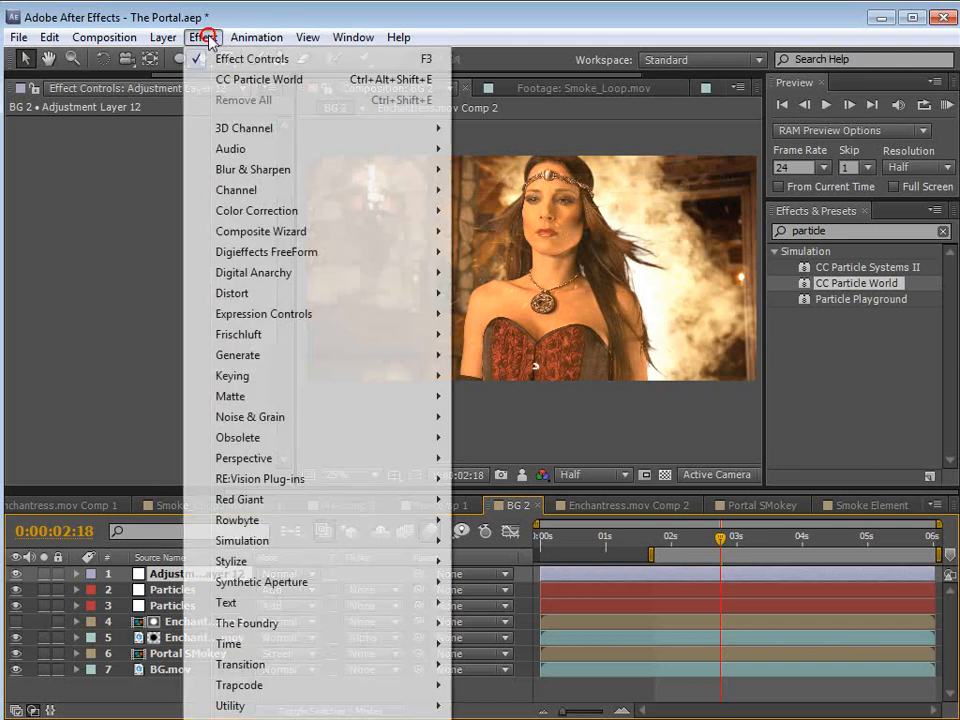
mouse_move(242, 562)
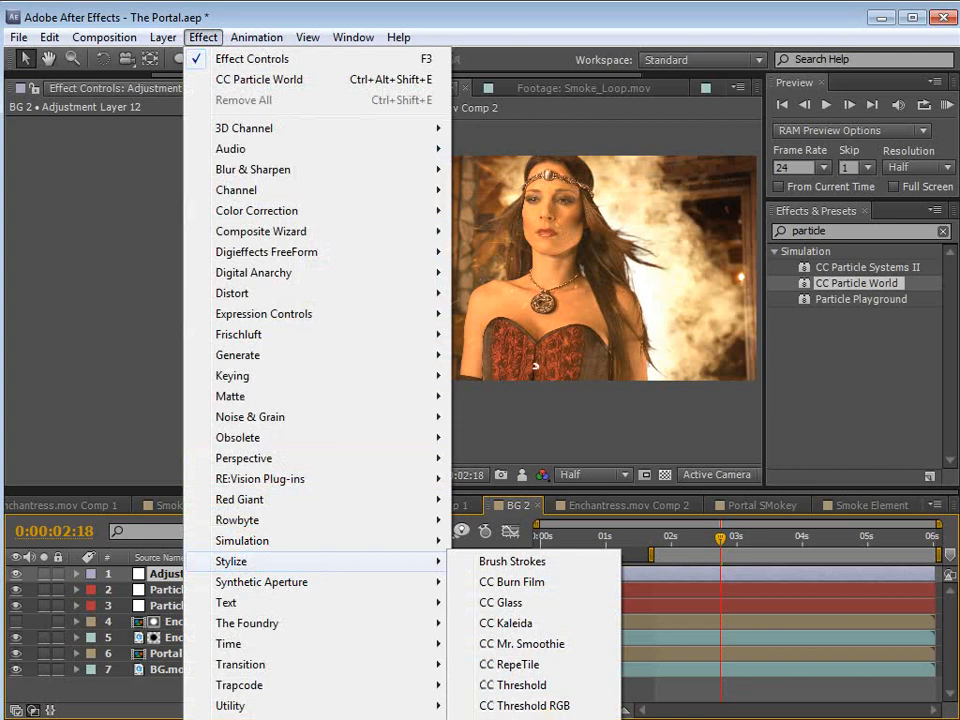
left_click(510, 719)
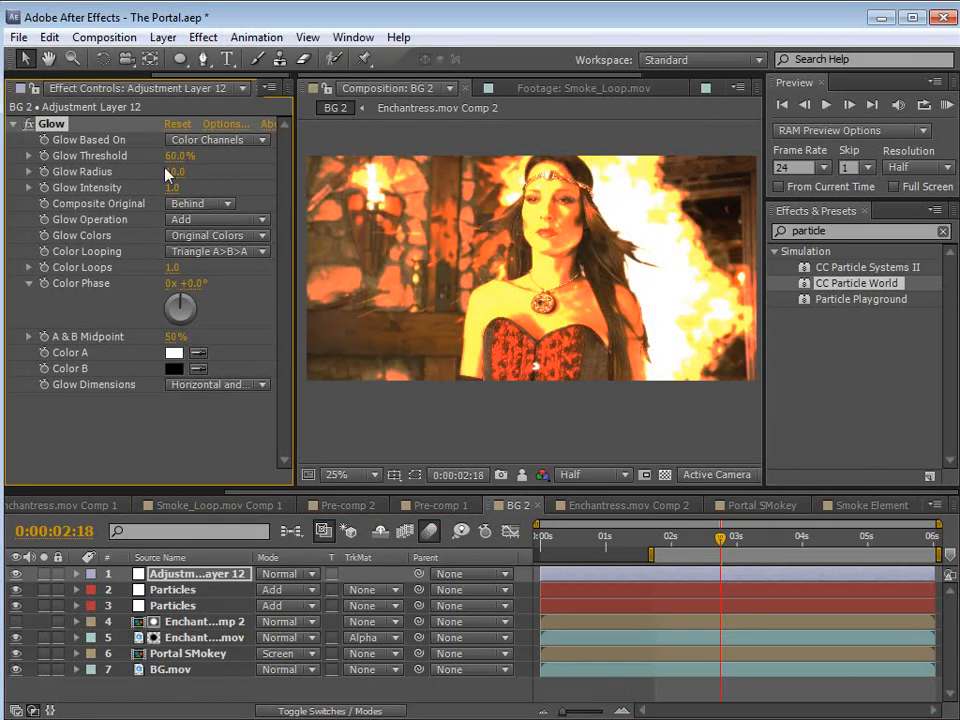
Step: Set the Glow Threshold to 74.1%, Glow Radius to 303.0 and Glow Intensity to 0.2
left_click_drag(180, 156, 207, 163)
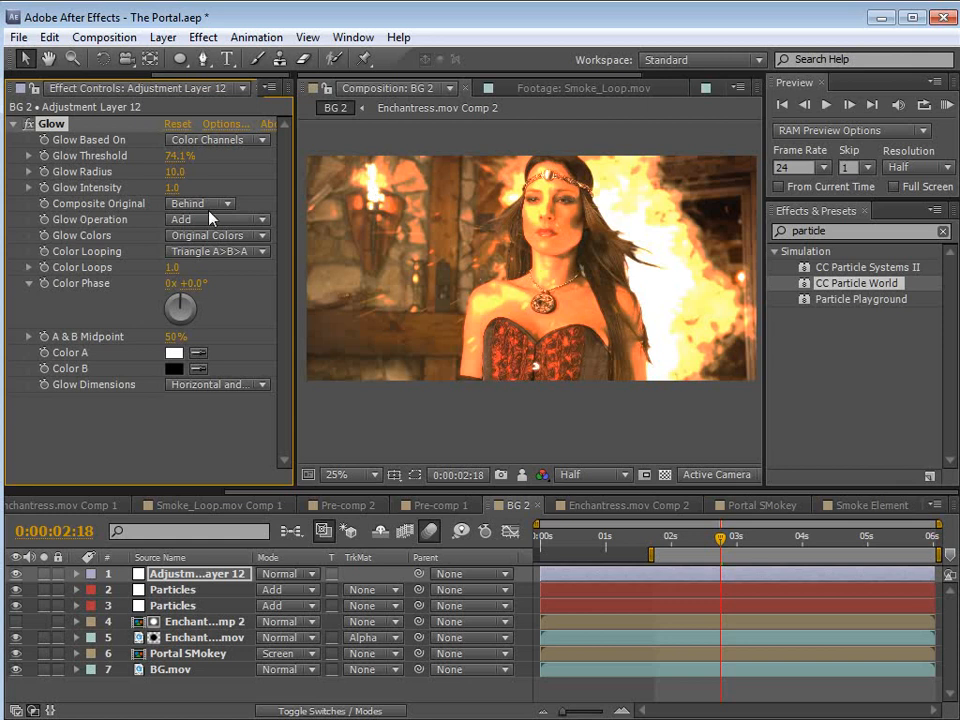
left_click_drag(172, 178, 410, 156)
left_click_drag(174, 190, 58, 188)
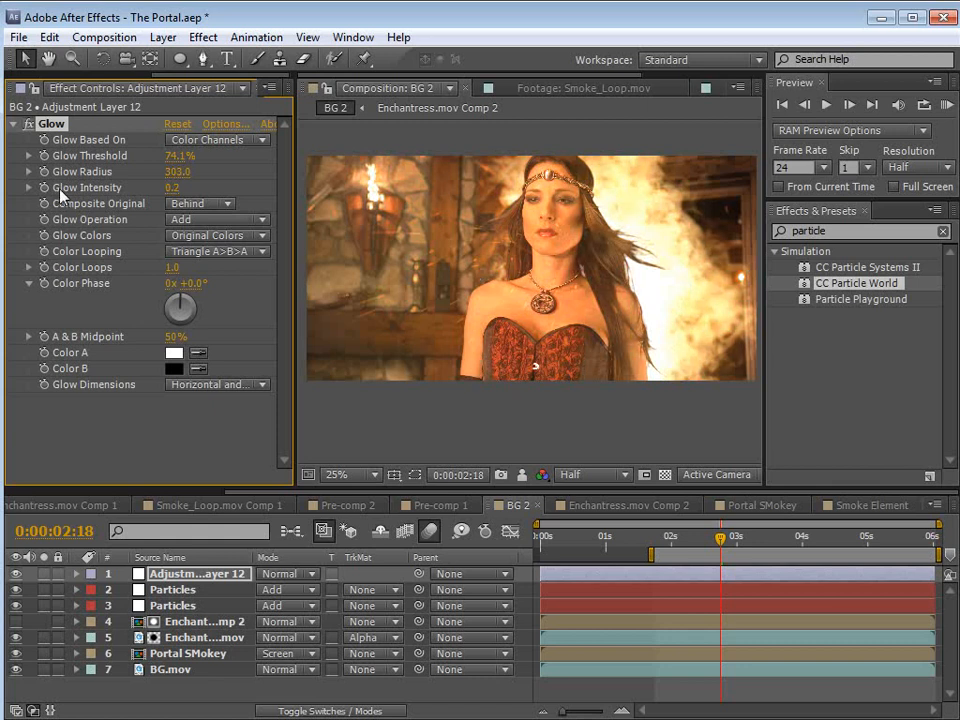
Step: Draw a closed Pen mask on the adjustment layer from the middle of the enchantress's face around the portal side, extending beyond the frame
left_click(203, 59)
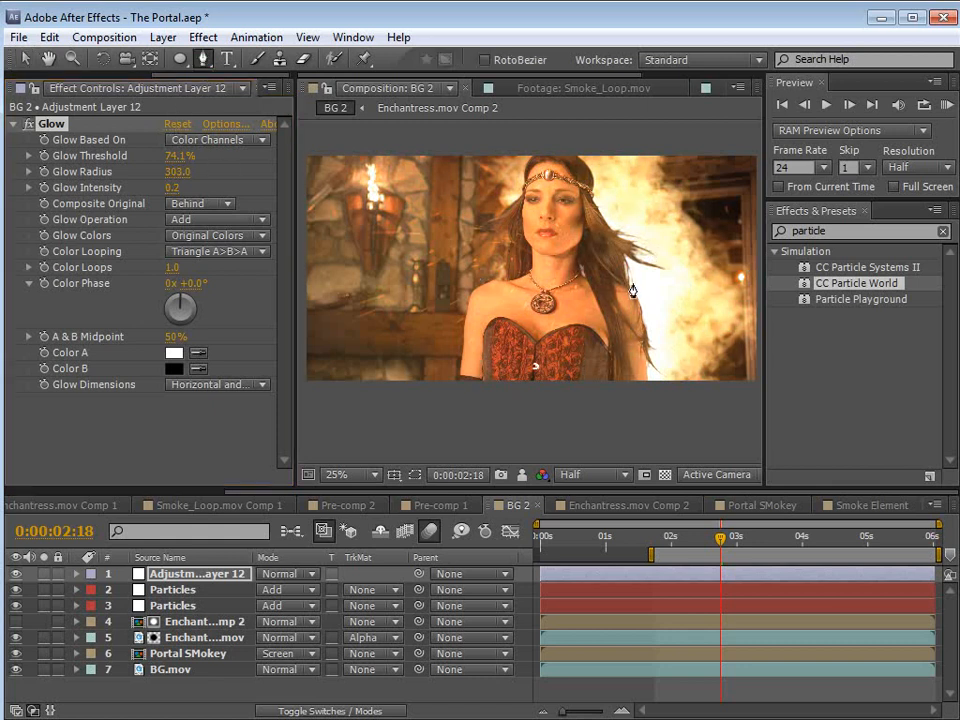
key("space")
left_click_drag(658, 326, 565, 318)
left_click(415, 476)
key("space")
left_click_drag(541, 232, 540, 264)
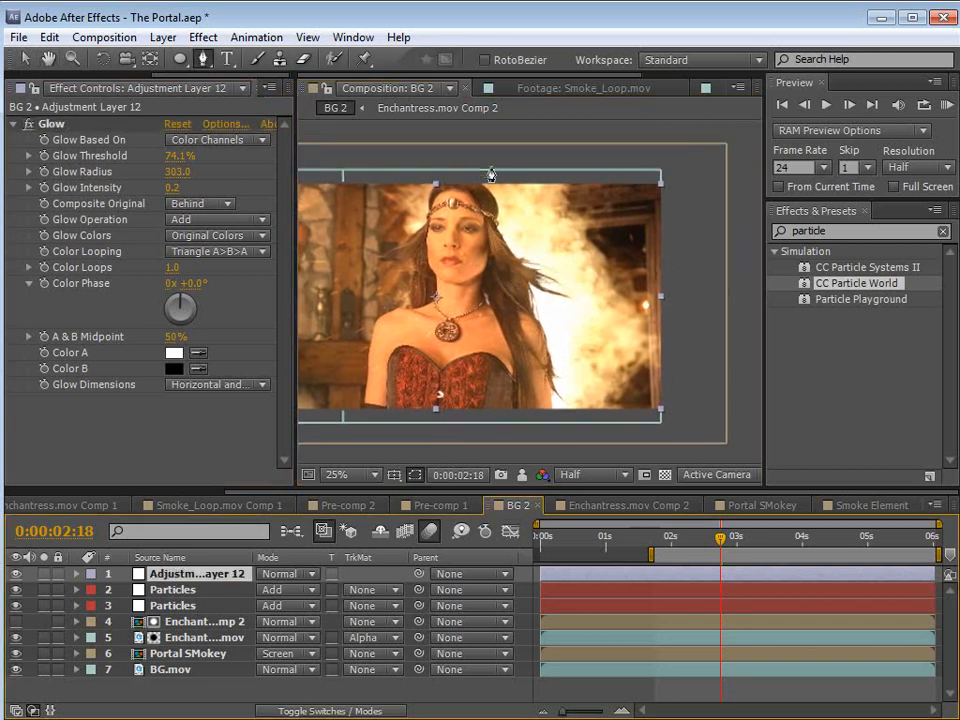
key("space")
left_click_drag(423, 201, 546, 181)
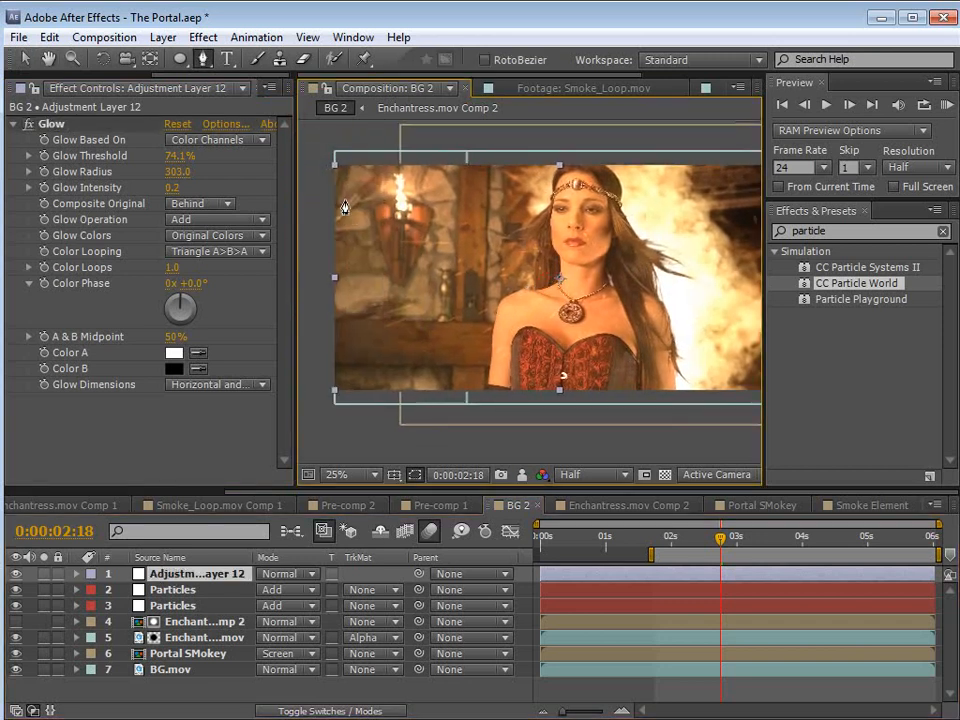
key("space")
left_click_drag(606, 291, 476, 365)
left_click(440, 141)
left_click(733, 439)
left_click(724, 157)
left_click(440, 141)
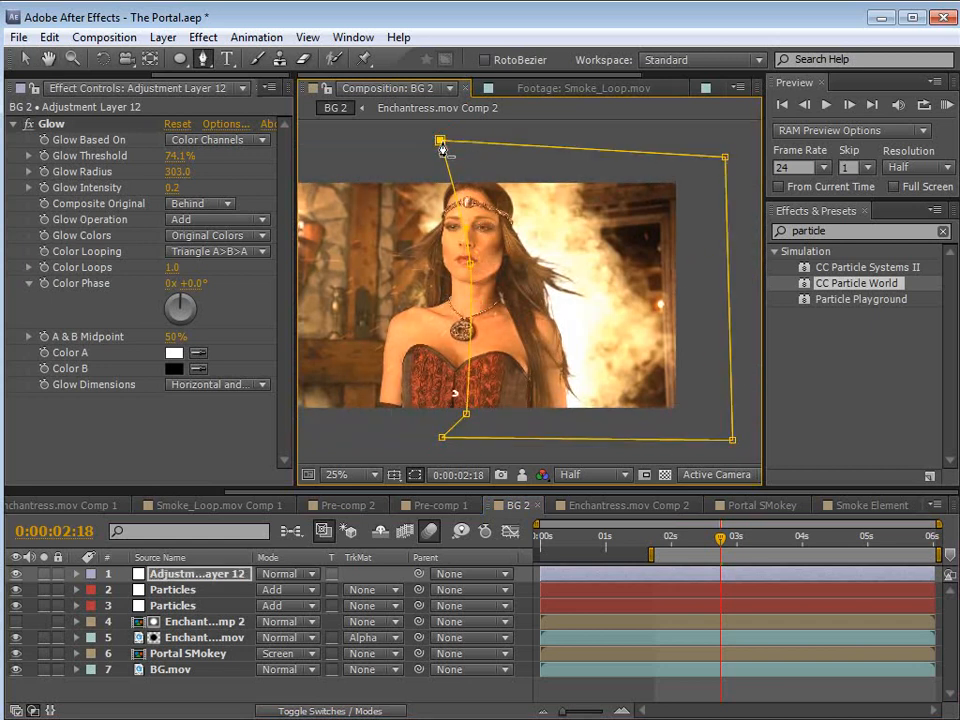
Step: Hide both Particles layers and rename the adjustment layer GLOW
left_click_drag(16, 591, 16, 604)
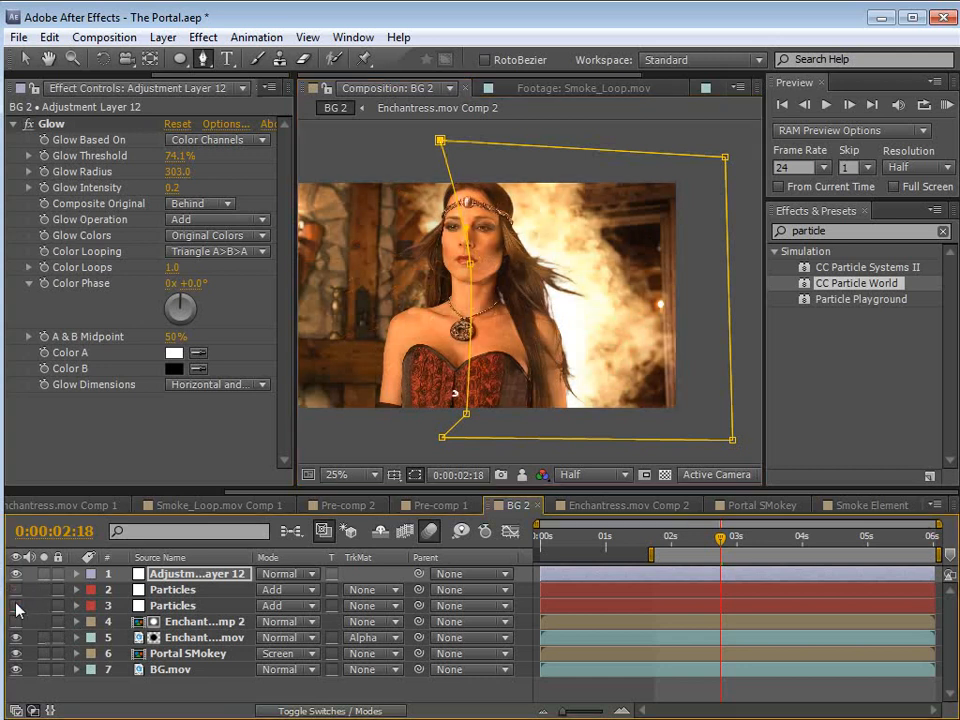
left_click(197, 576)
key("Return")
type("GLOW")
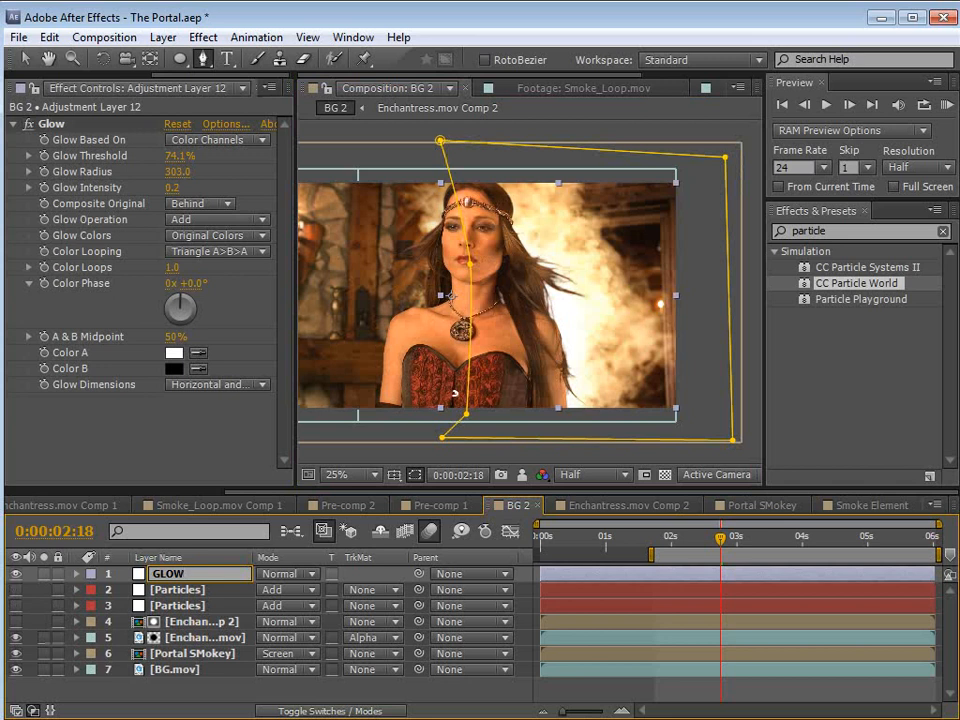
left_click(188, 587)
Step: Move the GLOW layer beneath both Particles layers and set its Mask Feather to 254 pixels
left_click_drag(160, 573, 160, 620)
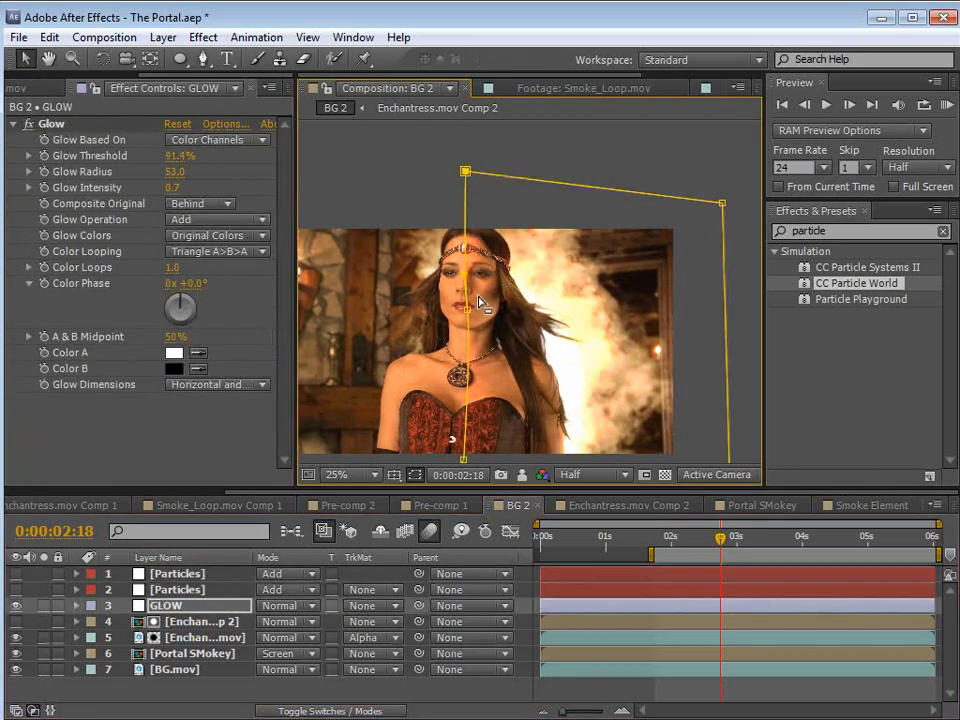
key("f")
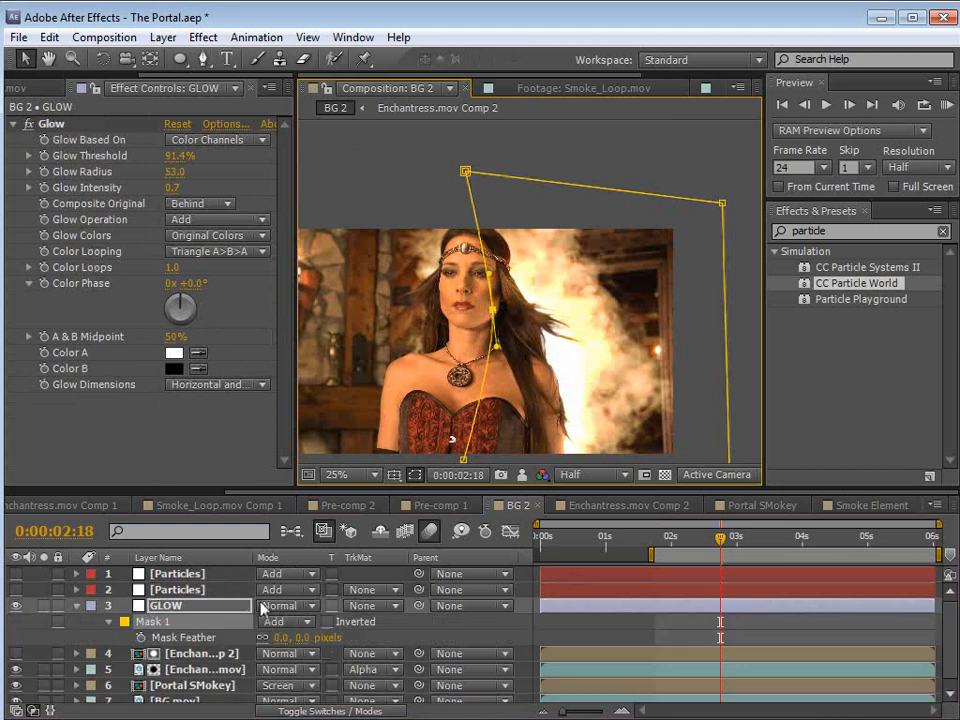
left_click_drag(305, 637, 462, 633)
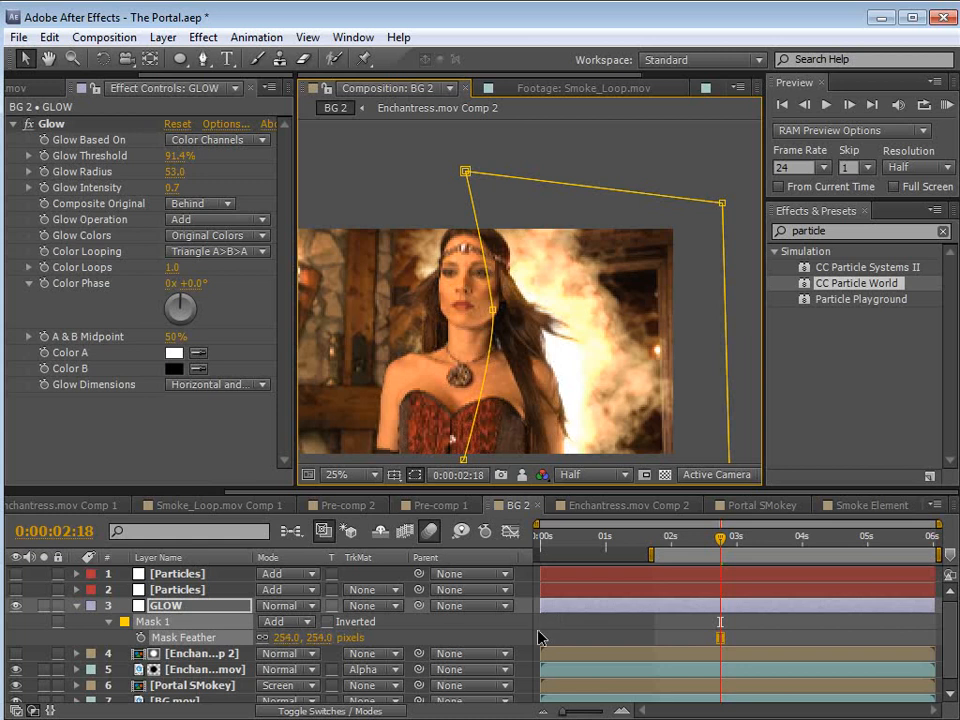
Step: Nudge the GLOW mask's middle point slightly upward along the side of the enchantress's face
mouse_move(494, 313)
left_mouse_down()
mouse_move(480, 306)
mouse_move(492, 312)
mouse_move(491, 300)
left_mouse_up()
scroll(495, 358, "up", 2)
left_click_drag(541, 385, 541, 342)
left_click_drag(507, 246, 506, 301)
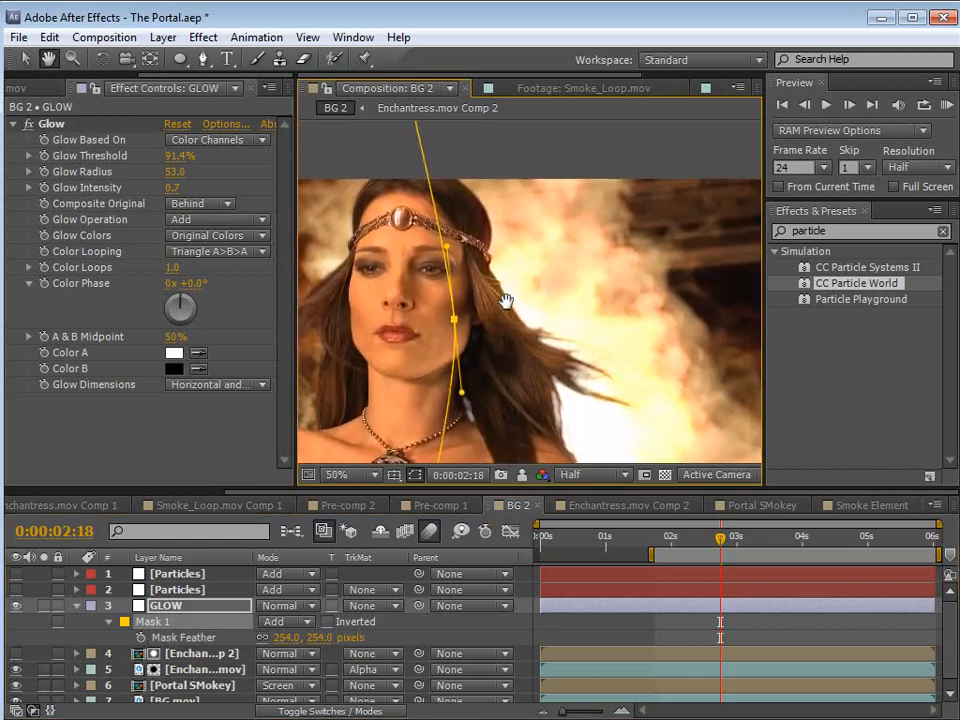
Step: Set the GLOW layer's Glow Radius to 146.0 and Glow Intensity to 1.9
left_click_drag(173, 174, 285, 200)
left_click_drag(178, 173, 226, 171)
scroll(600, 366, "down", 2)
key("space")
left_click_drag(602, 405, 586, 297)
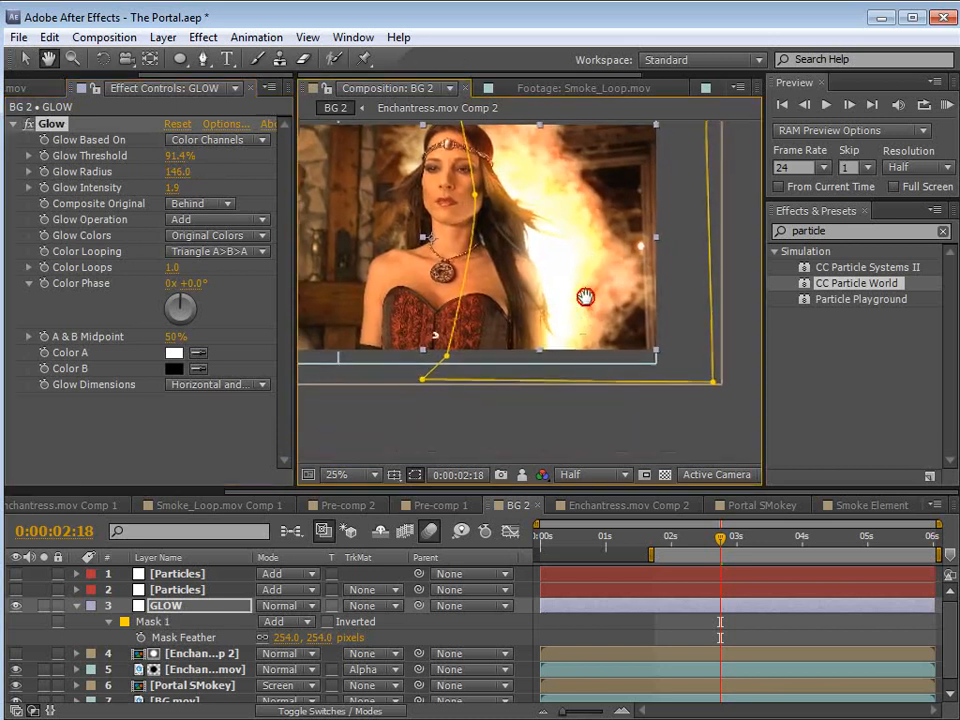
Step: Switch Glow Colors to A & B Colors and make Color A a light tan
left_click(192, 237)
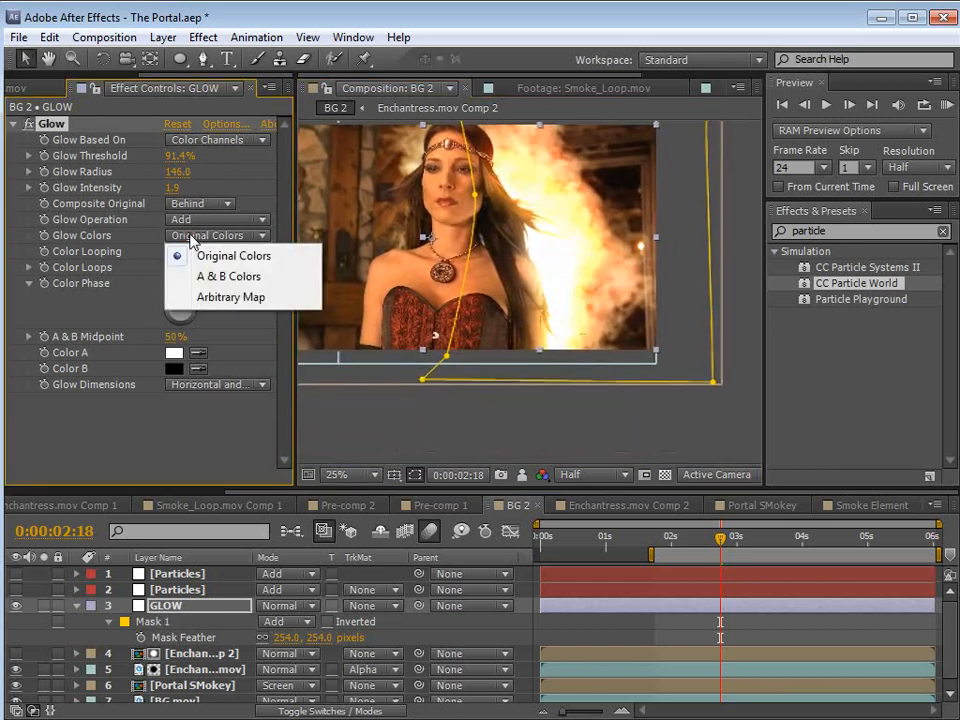
left_click(246, 282)
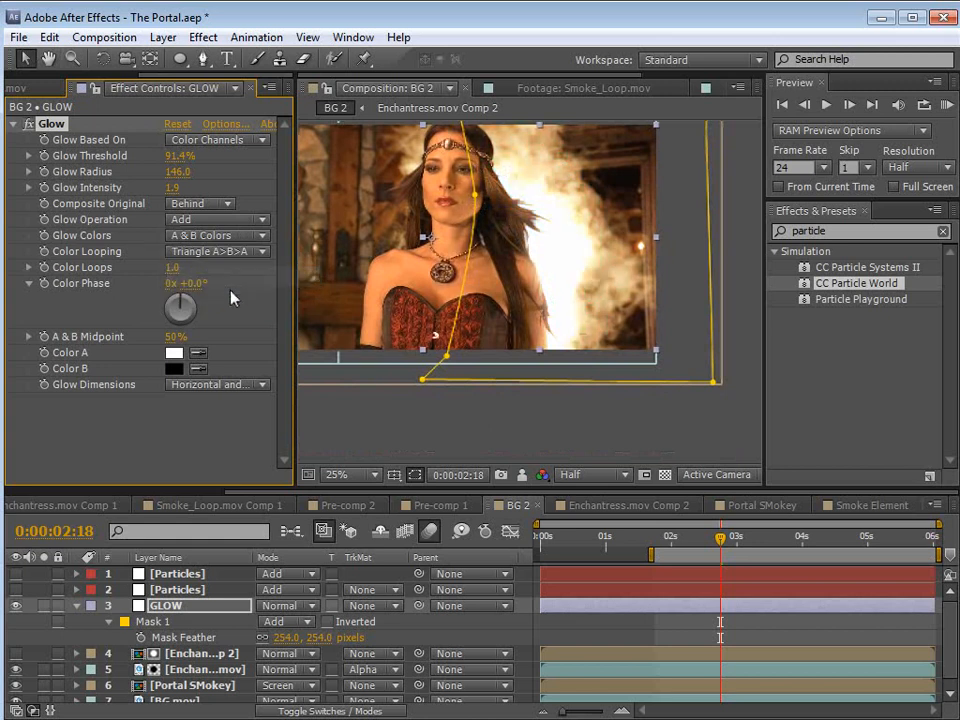
left_click(174, 353)
left_click(276, 254)
left_click(111, 69)
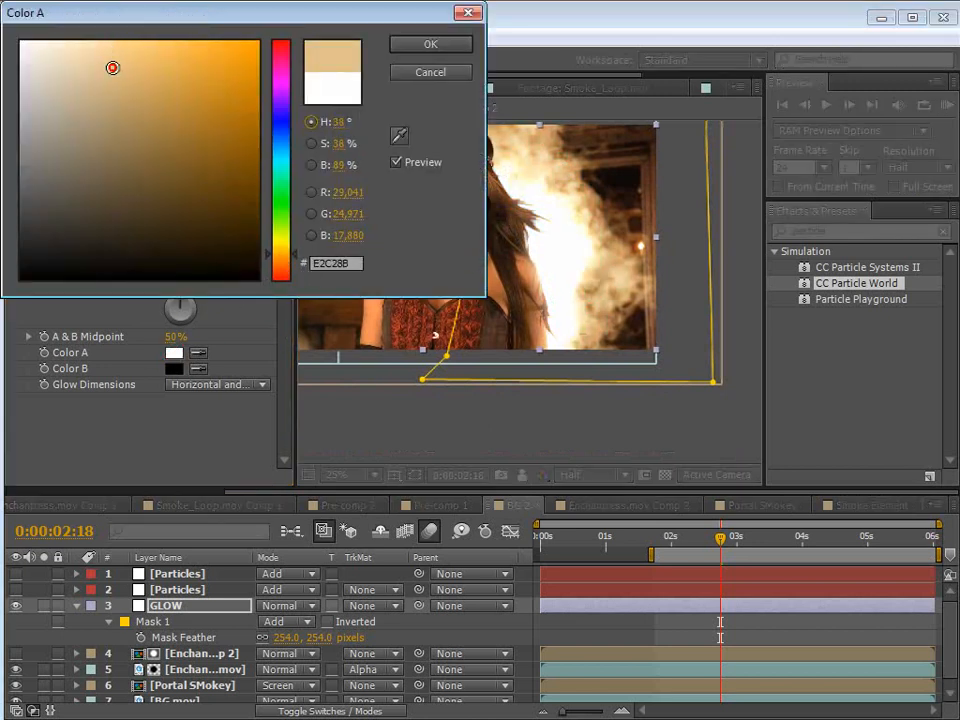
left_click(122, 81)
left_click(403, 48)
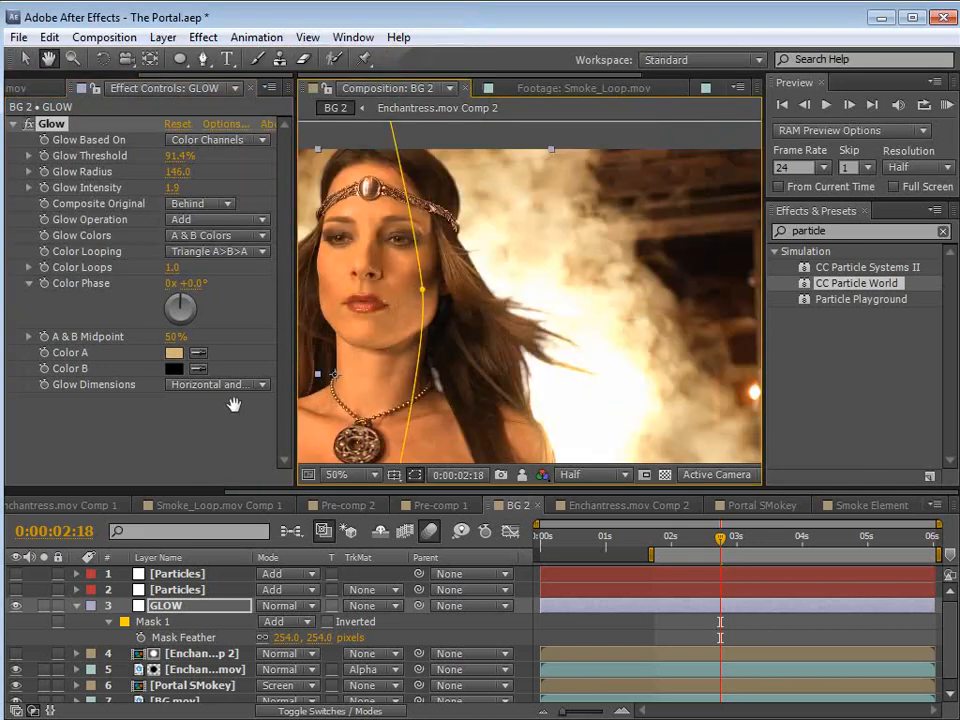
Step: Set Color B to orange E4743D and adjust Glow Threshold to 91.0%, Glow Radius to 260.0 and Glow Intensity to 1.5
left_click(174, 368)
left_click_drag(277, 266, 283, 267)
left_click_drag(192, 94, 180, 54)
left_click(425, 44)
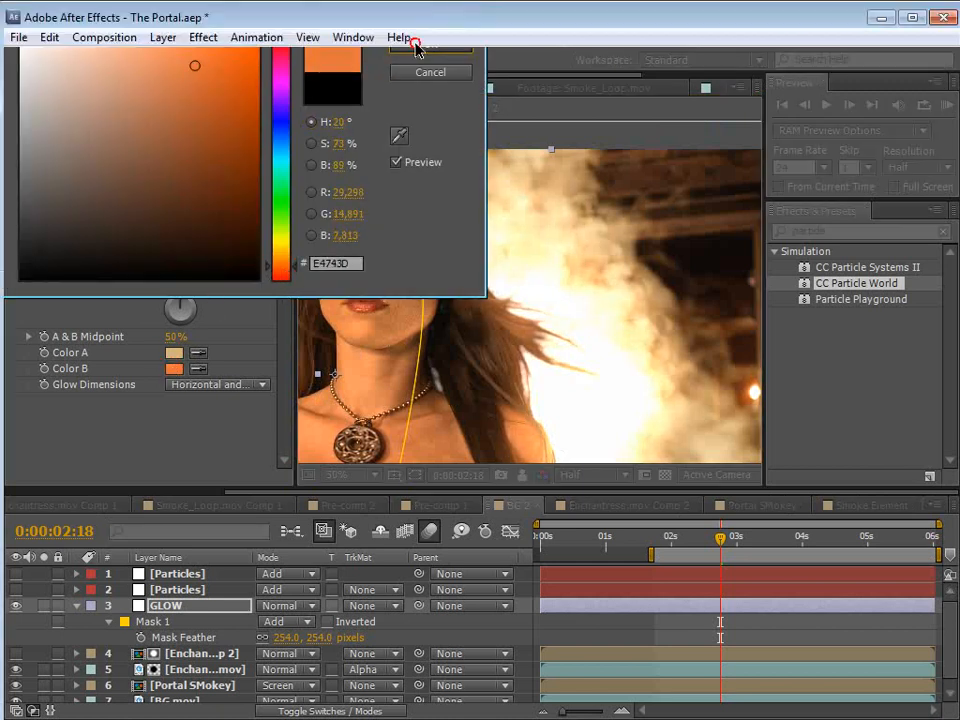
left_click_drag(173, 187, 176, 187)
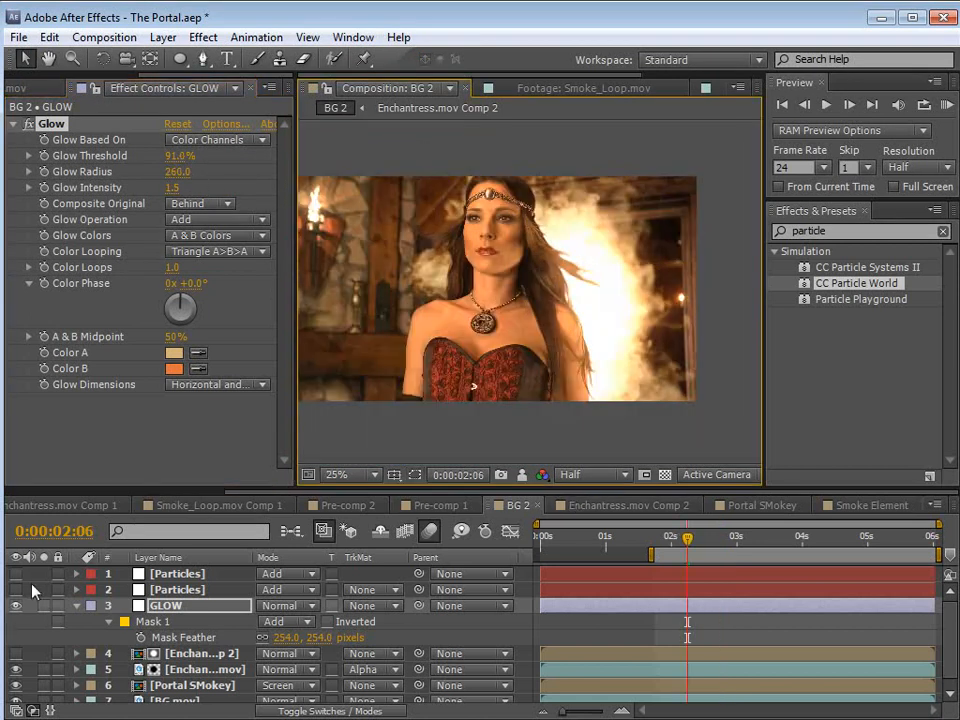
Step: Show both Particles layers again and add a new adjustment layer named CC at the top of BG 2
left_click_drag(700, 550, 745, 556)
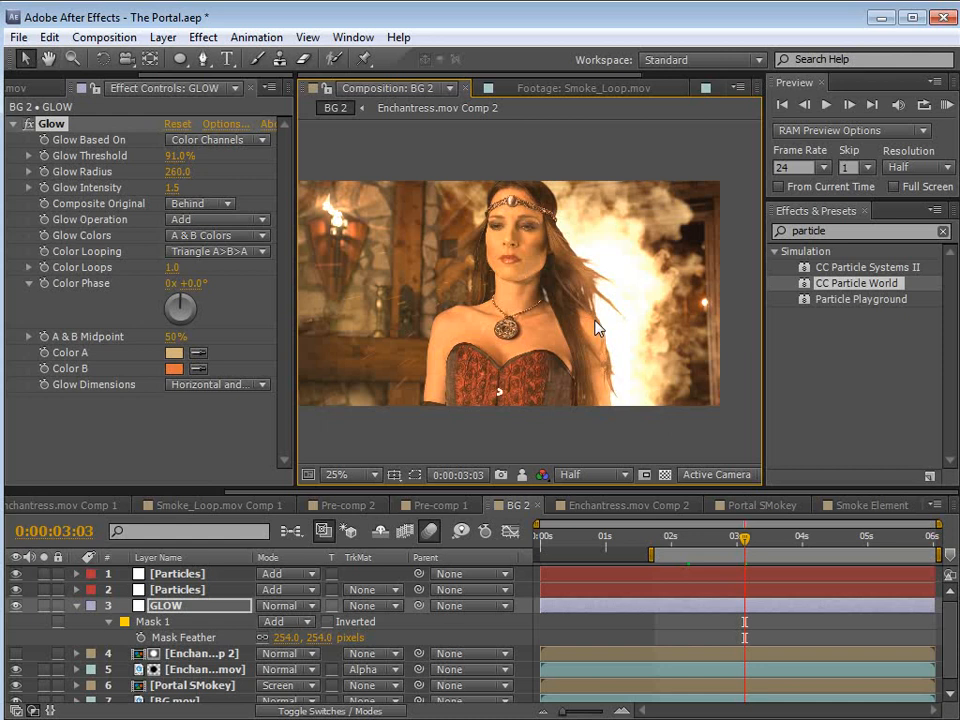
left_click(163, 37)
mouse_move(200, 58)
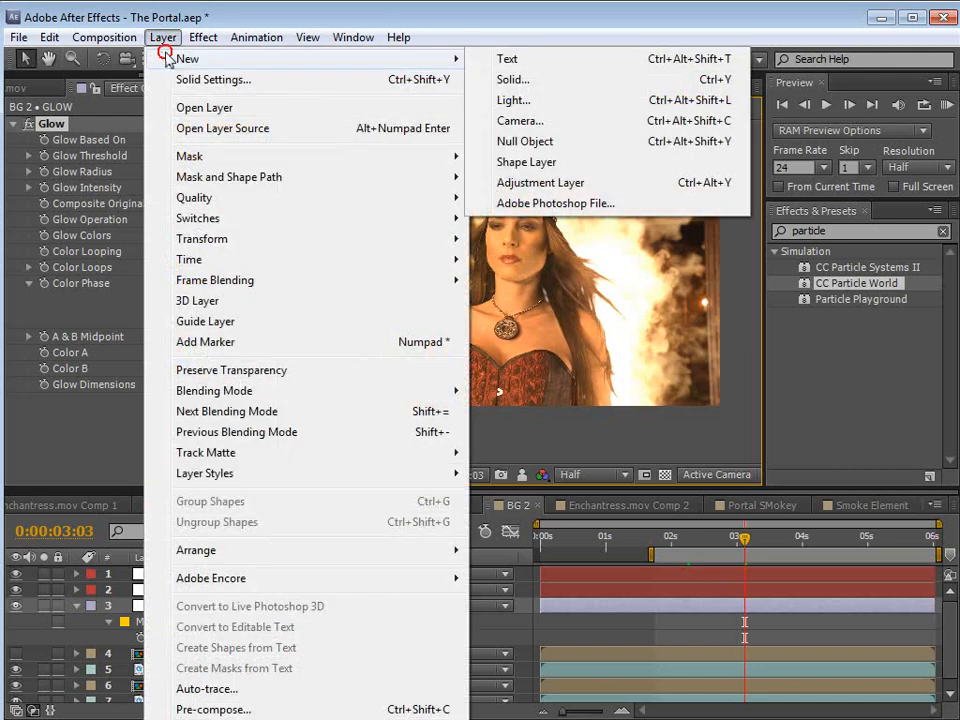
left_click(530, 186)
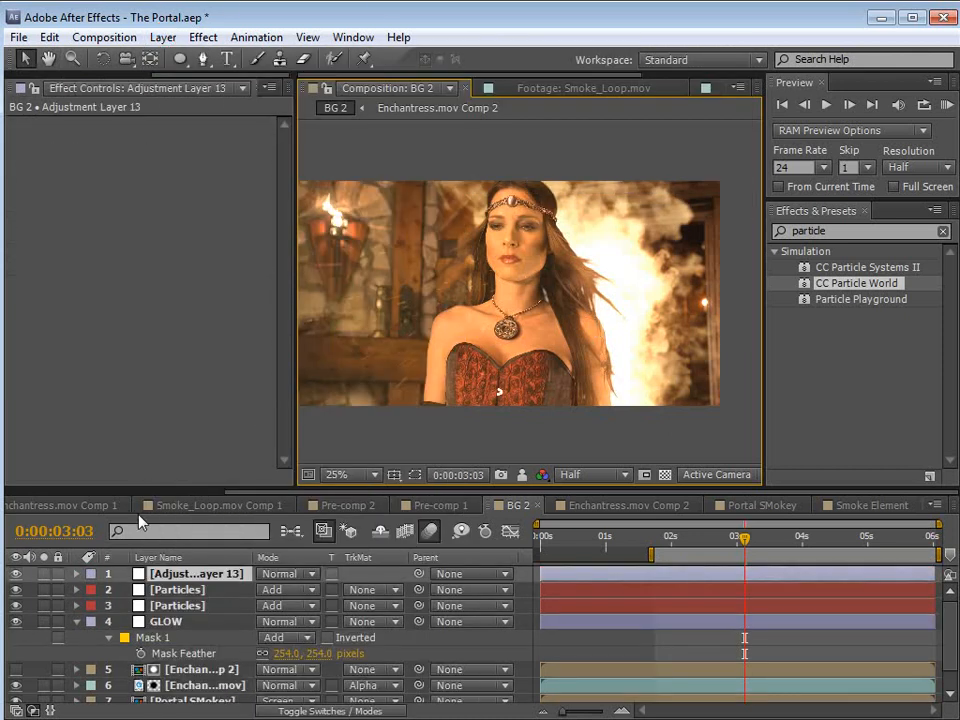
key("Return")
type("CC")
key("Return")
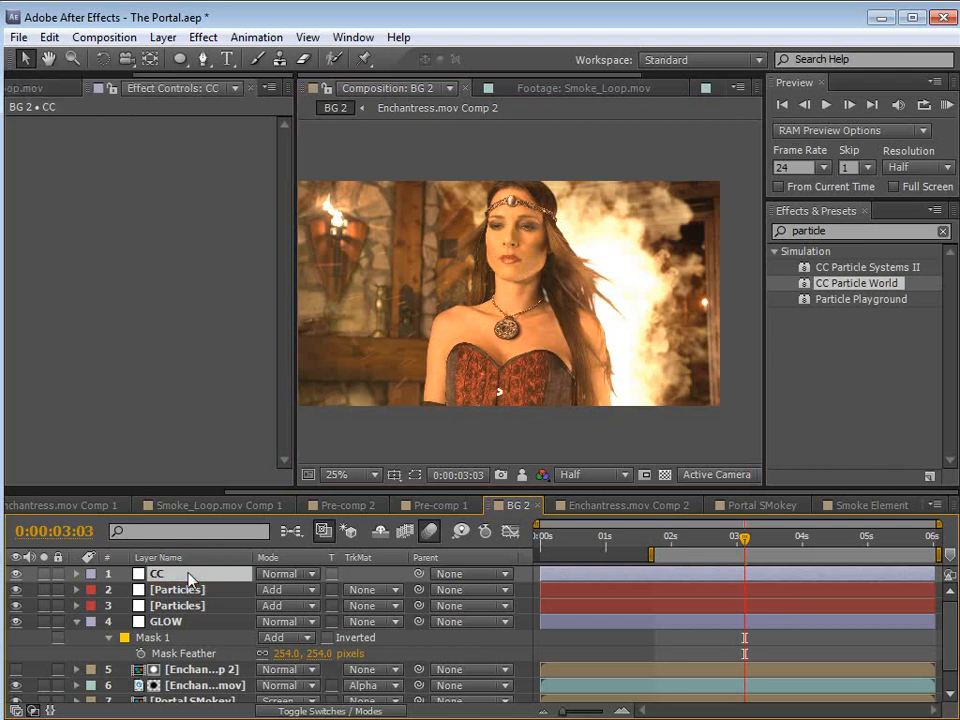
Step: Apply the Tint and Curves effects to the CC adjustment layer
left_click_drag(838, 233, 713, 237)
key("BackSpace")
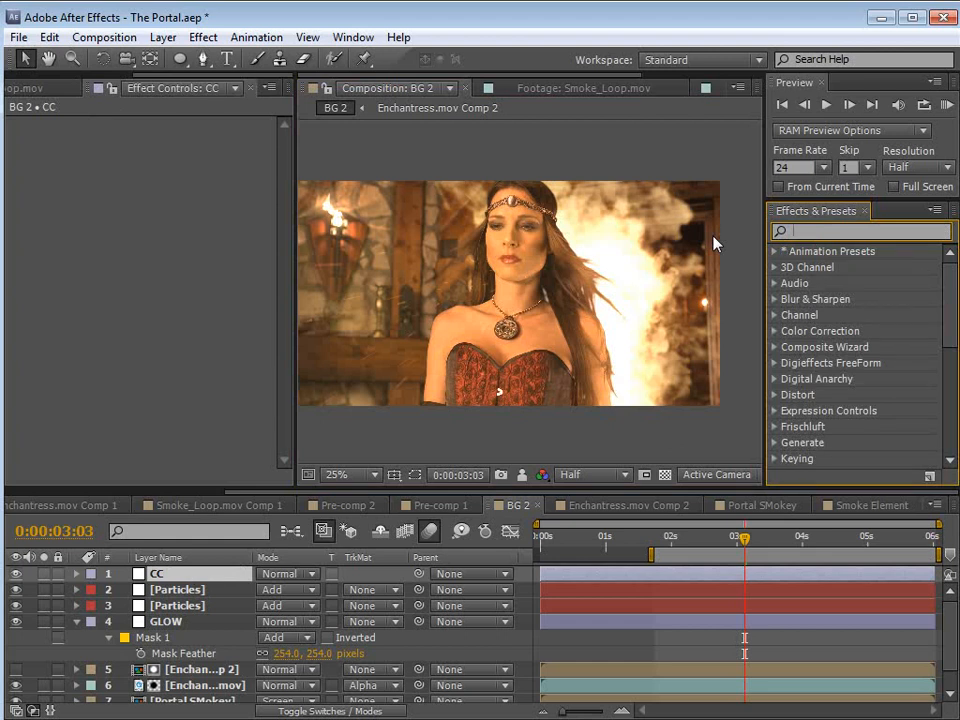
type("tint")
left_click_drag(818, 350, 666, 574)
double_click(829, 232)
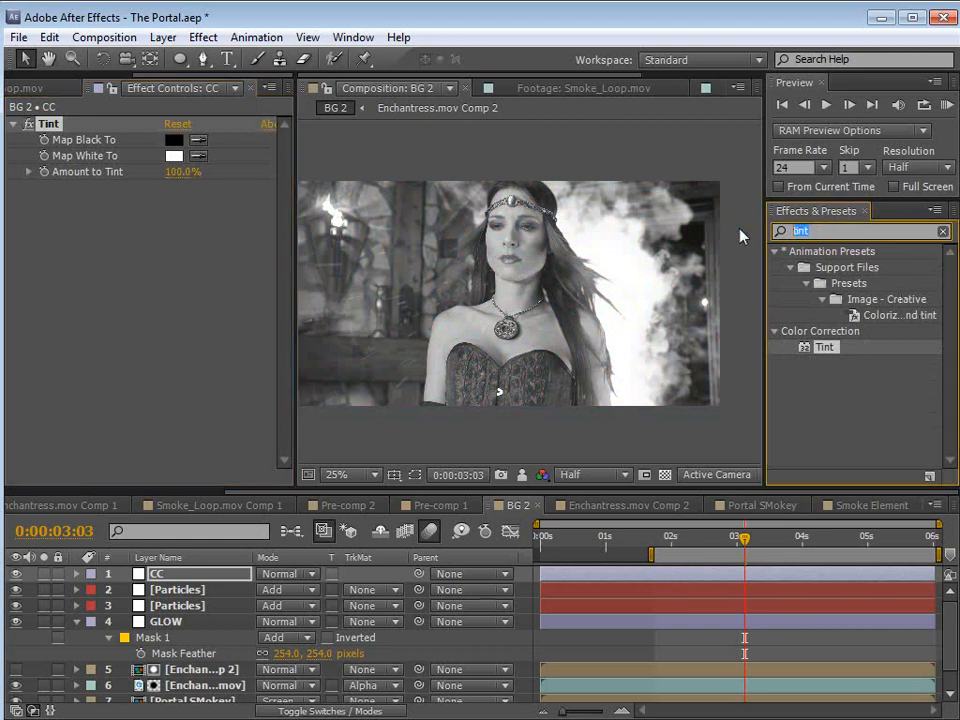
type("curves")
left_click_drag(850, 352, 676, 582)
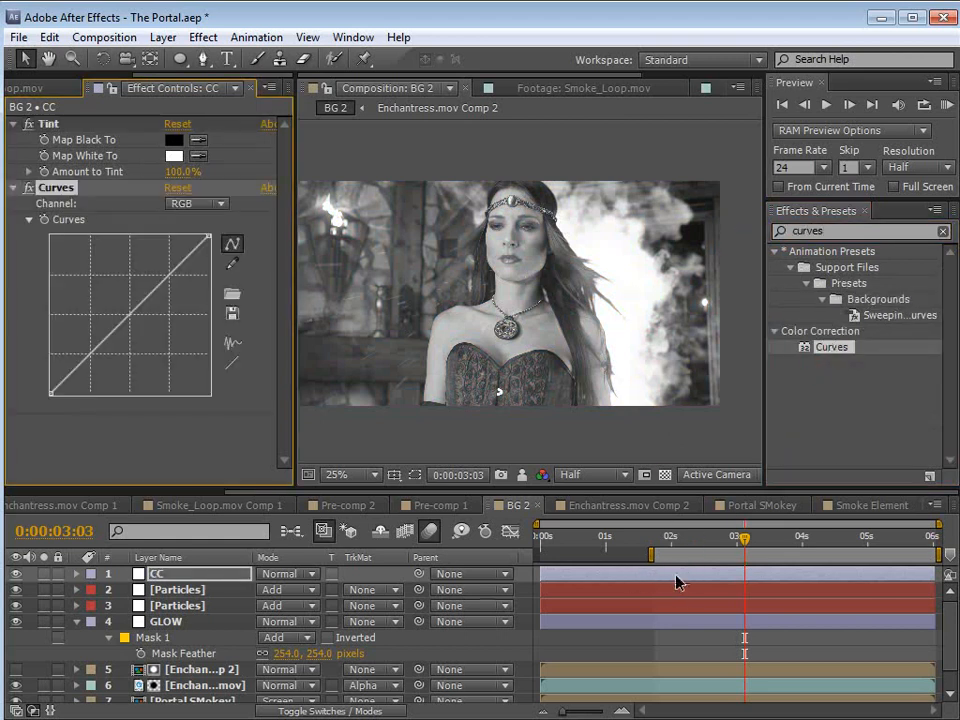
Step: Set the Tint effect's Amount to Tint to 35.0% on the CC layer
left_click(45, 125)
left_click_drag(185, 178, 40, 178)
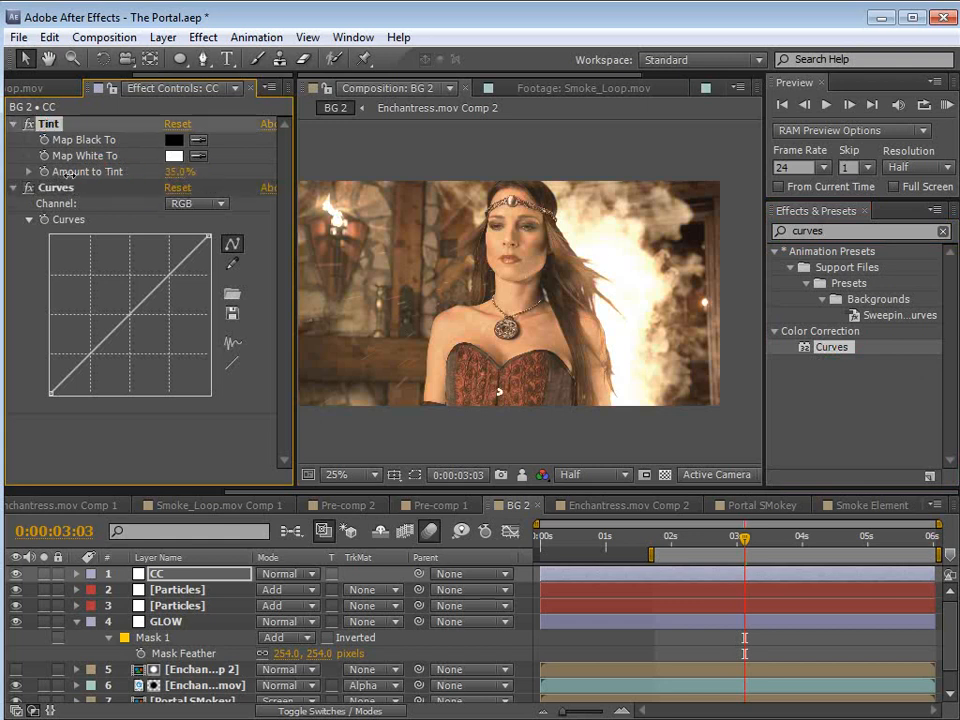
left_click_drag(174, 172, 178, 172)
left_click(55, 190)
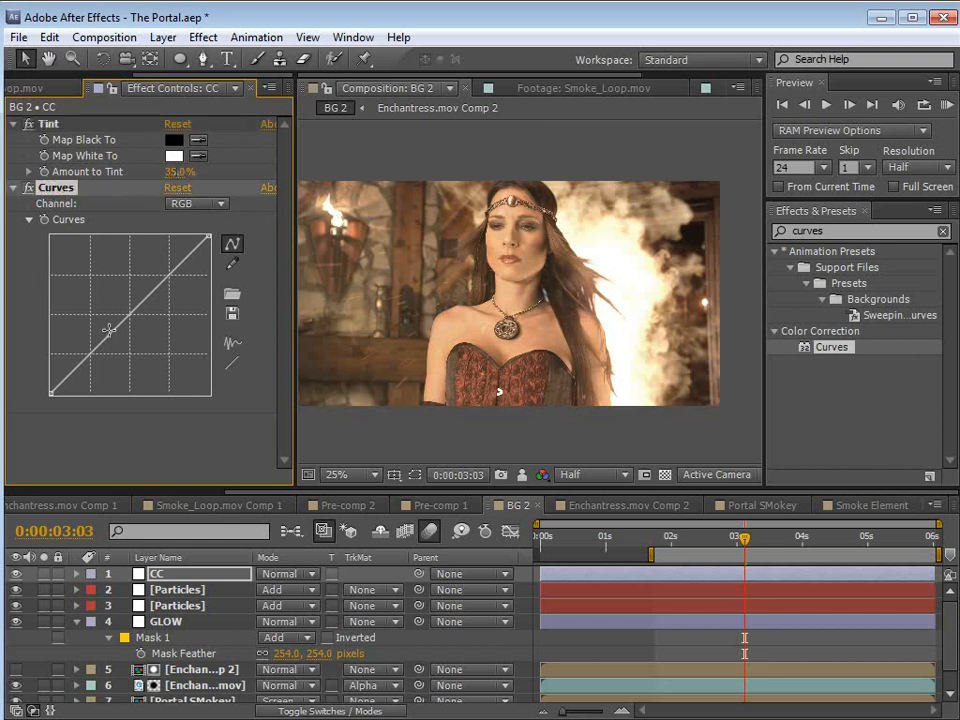
Step: Darken the shadows in the RGB curve of the CC layer's Curves effect, checking the result close up
left_click_drag(134, 325, 98, 362)
key("space")
scroll(508, 317, "up", 1)
left_click_drag(508, 317, 532, 330)
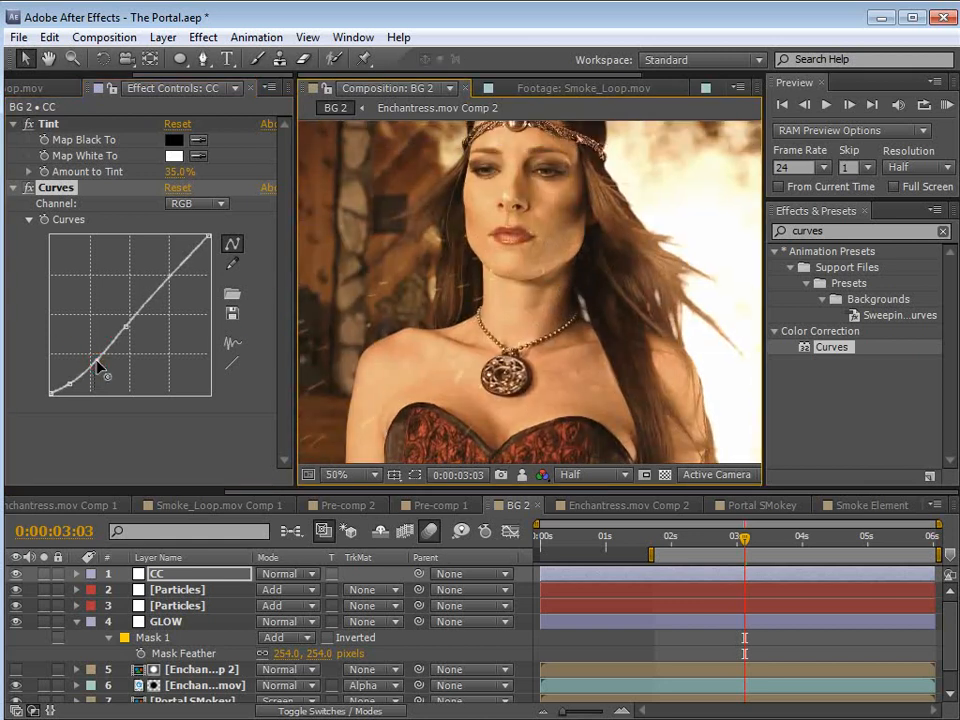
key("space")
scroll(540, 305, "down", 1)
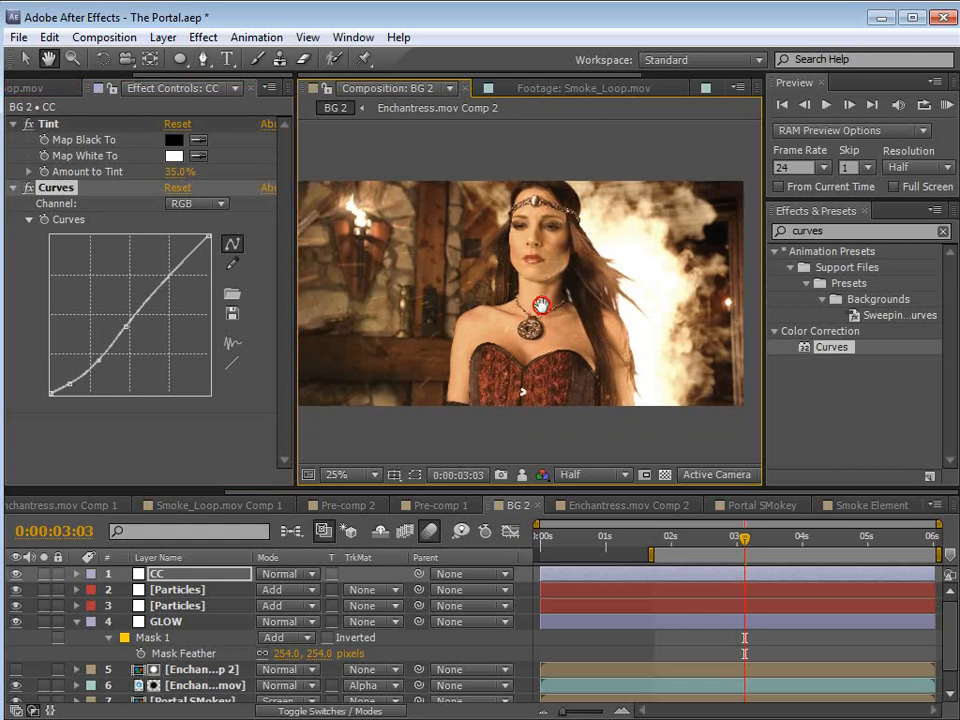
Step: Lower the red midtones and slightly raise the blue midtones in the CC layer's Curves effect
left_click(193, 206)
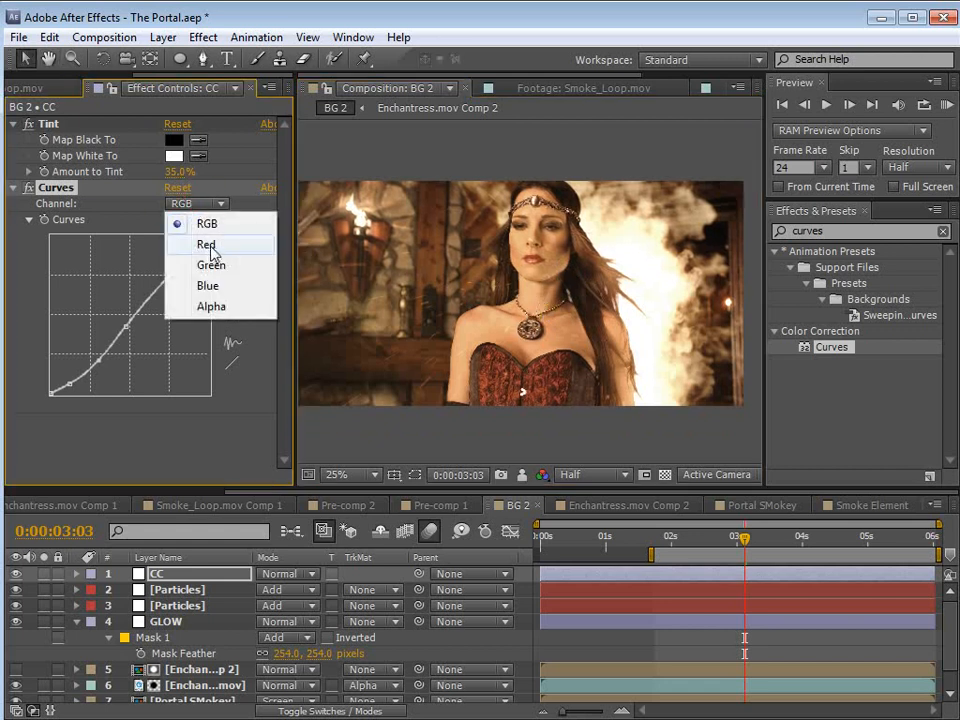
left_click(208, 246)
mouse_move(124, 322)
left_mouse_down()
mouse_move(153, 331)
mouse_move(132, 328)
left_mouse_up()
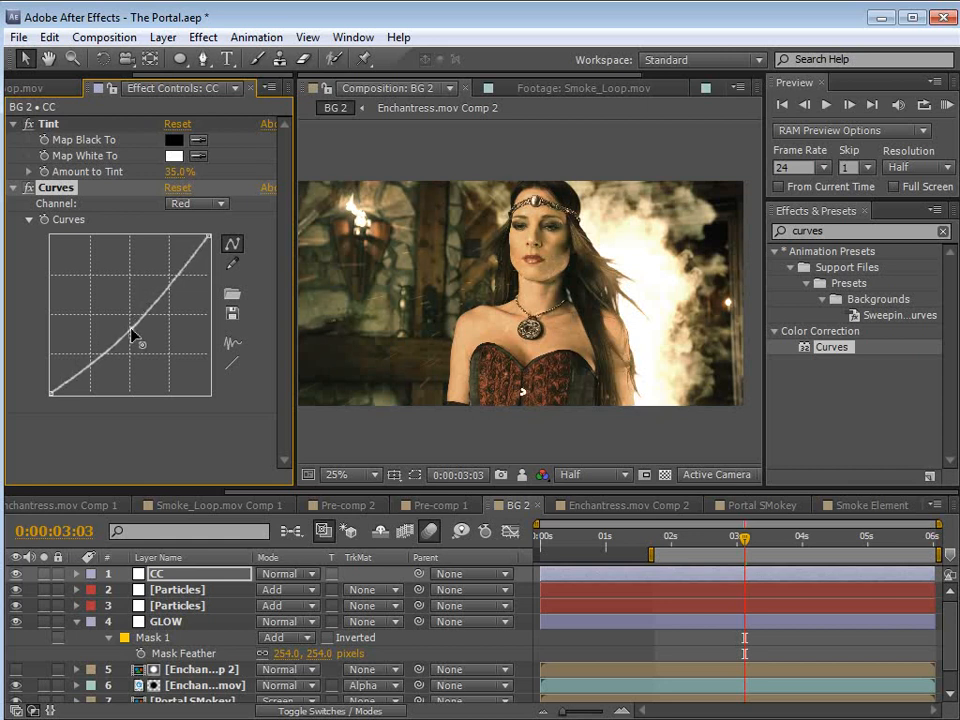
left_click(197, 203)
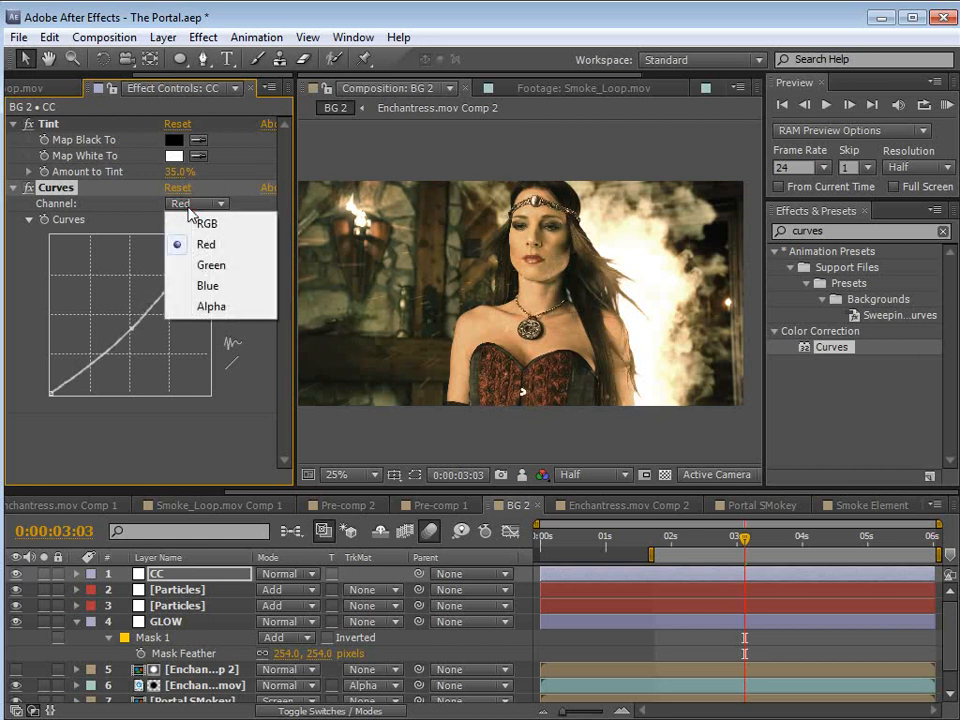
left_click(206, 288)
mouse_move(122, 320)
left_mouse_down()
mouse_move(131, 323)
mouse_move(115, 317)
mouse_move(122, 321)
left_mouse_up()
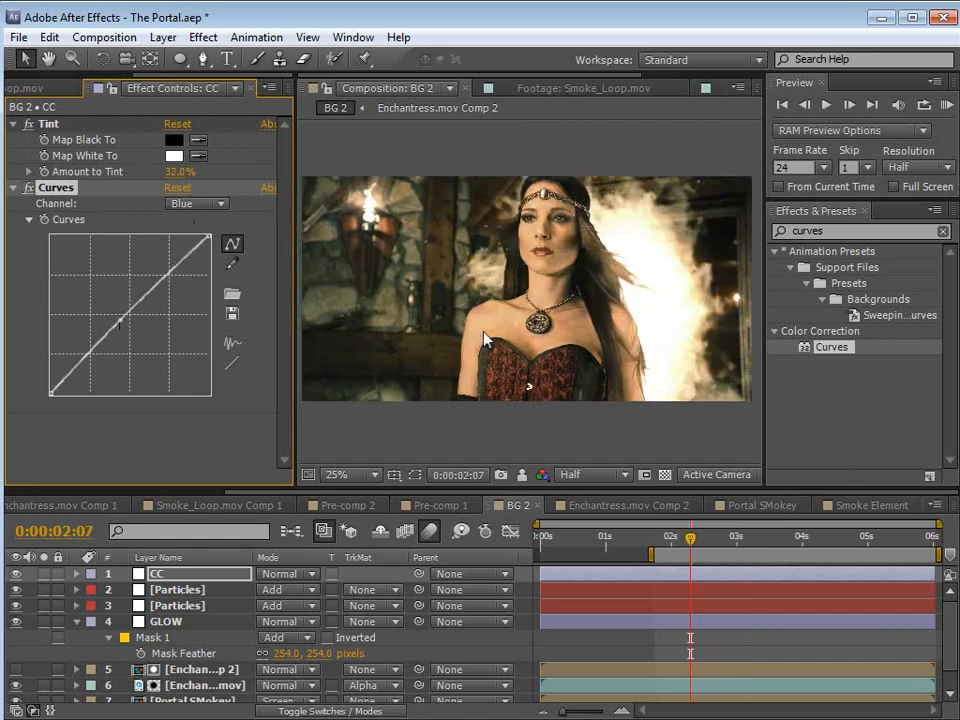
Step: Add a second Curves effect to the CC layer and lower the midtones and shadows of its red channel
left_click_drag(828, 348, 127, 407)
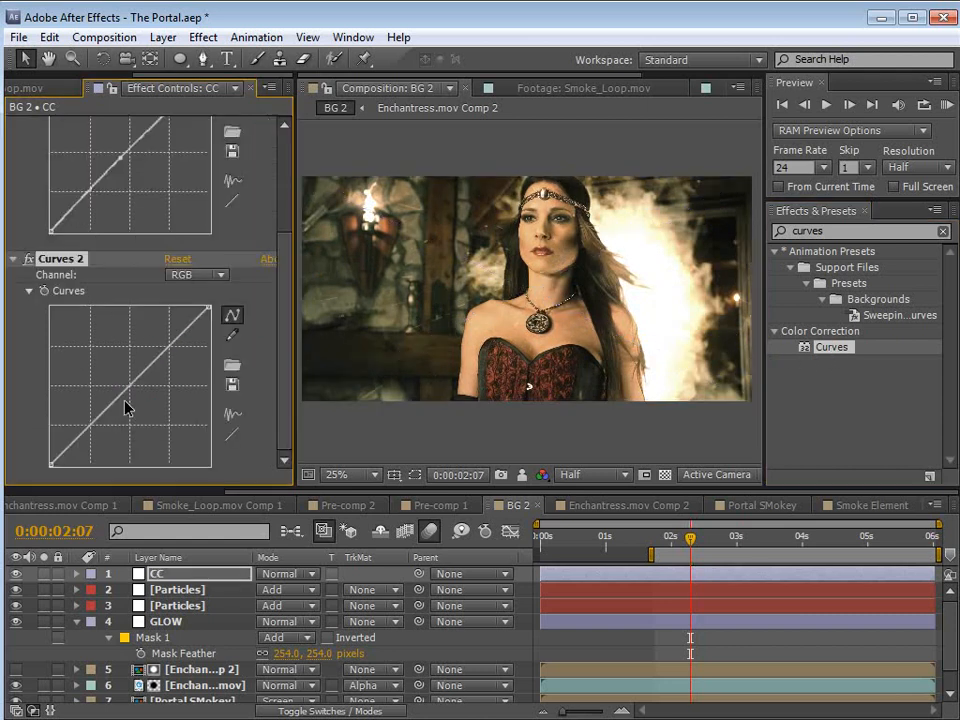
left_click(189, 280)
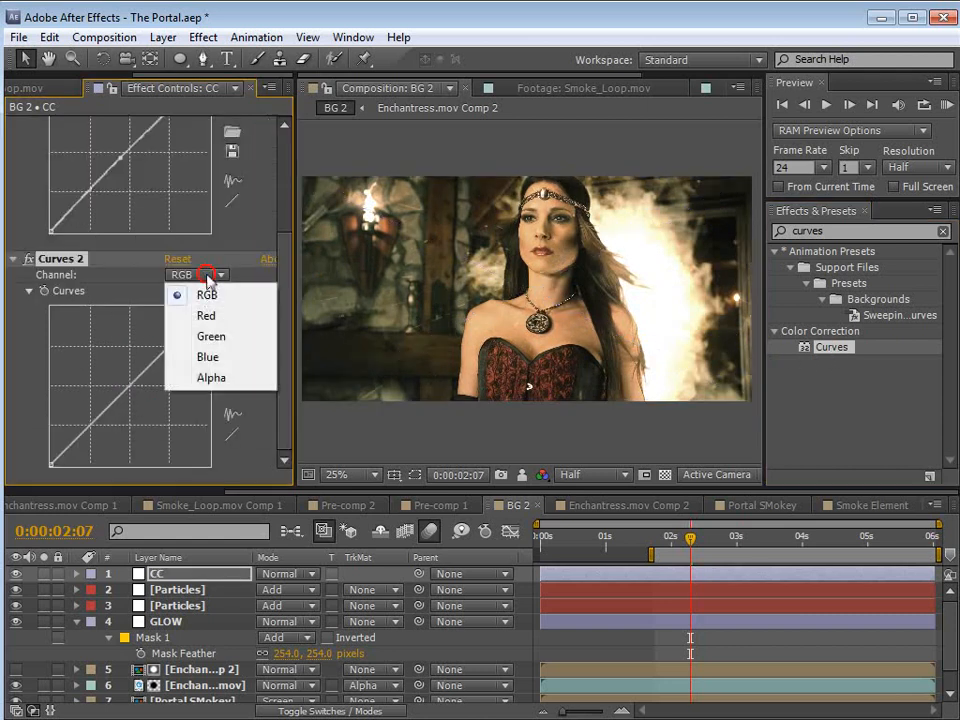
left_click(206, 315)
left_click(124, 392)
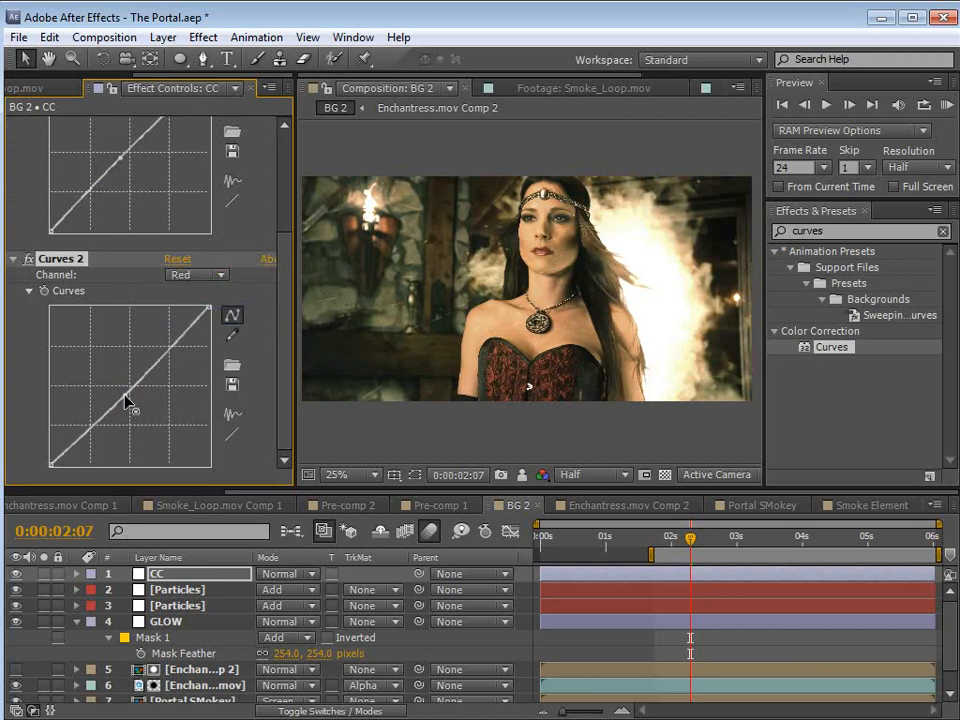
left_click(86, 437)
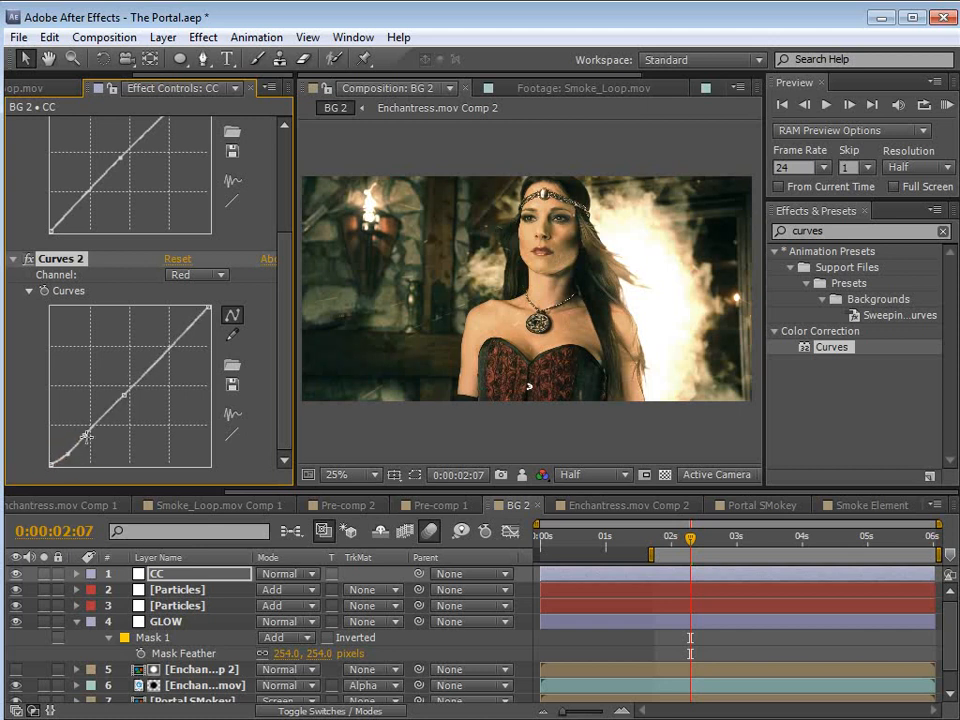
Step: Shape the blue curve of Curves 2 with midtone and shadow points, and return its channel to Red
left_click(191, 274)
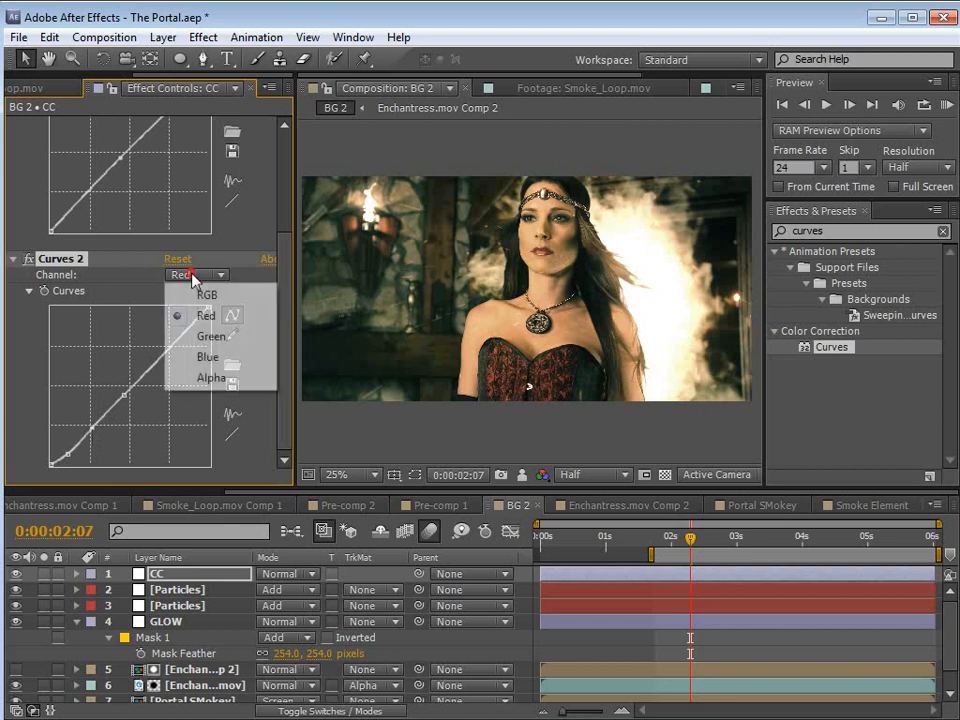
left_click(207, 357)
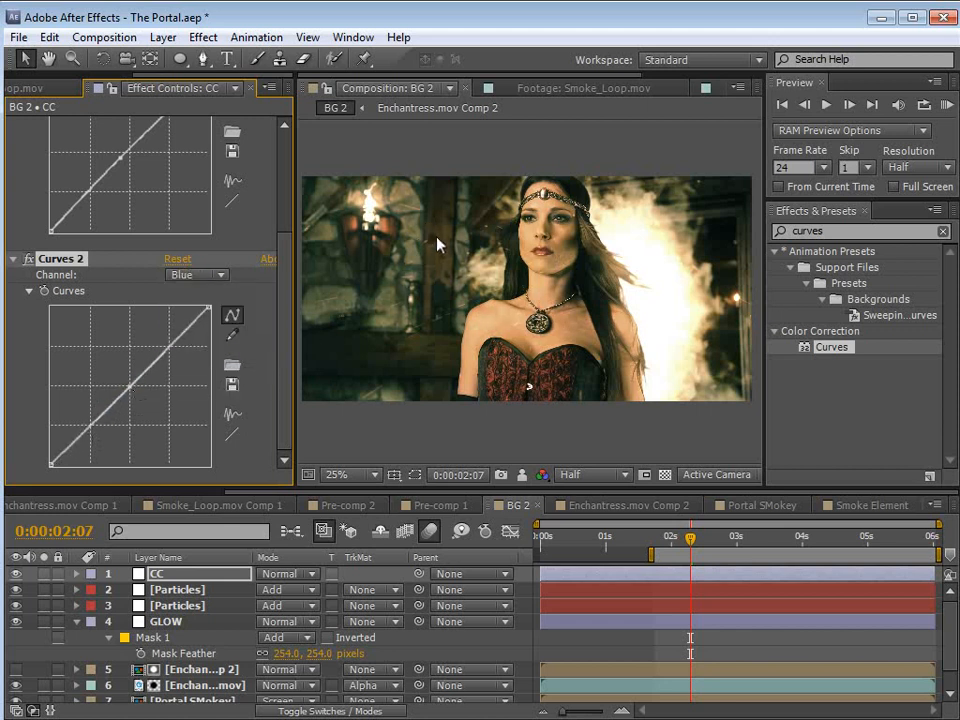
left_click(91, 426)
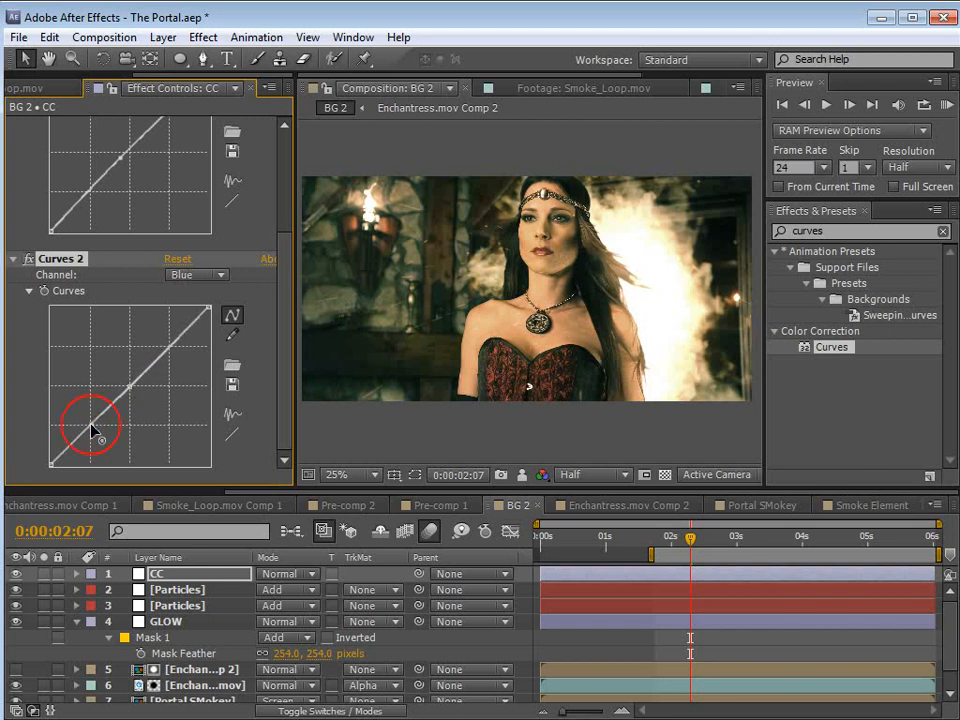
mouse_move(73, 441)
left_mouse_down()
mouse_move(67, 452)
mouse_move(92, 415)
mouse_move(98, 420)
mouse_move(66, 454)
left_mouse_up()
left_click(197, 274)
left_click(205, 313)
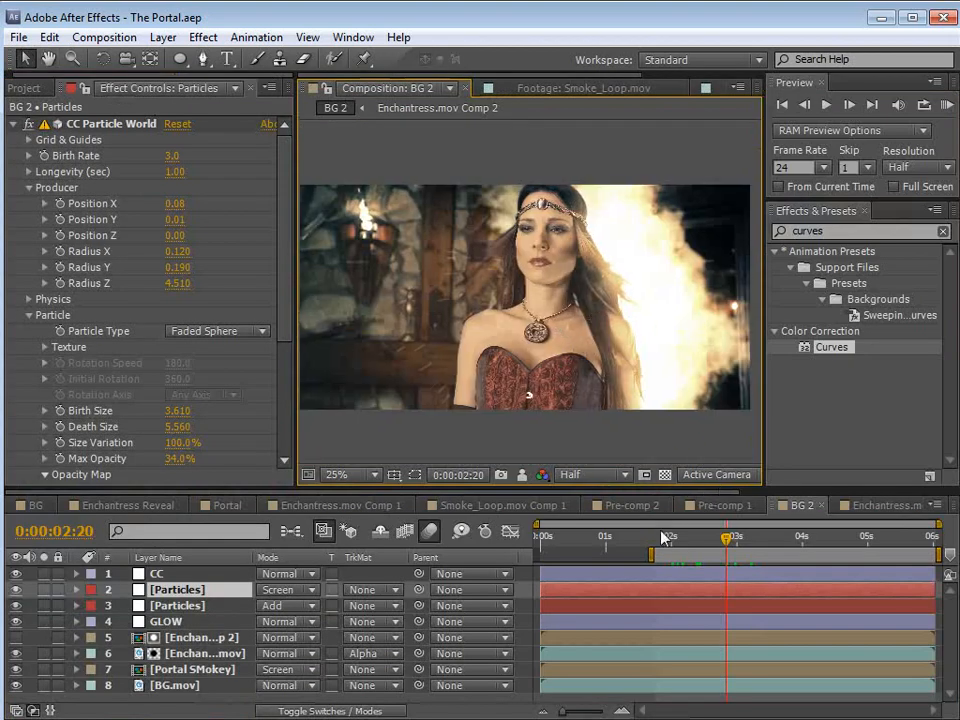
Step: Set a 100% Scale keyframe on the Portal SMokey layer at 0:00:03:03
left_click_drag(662, 538, 750, 591)
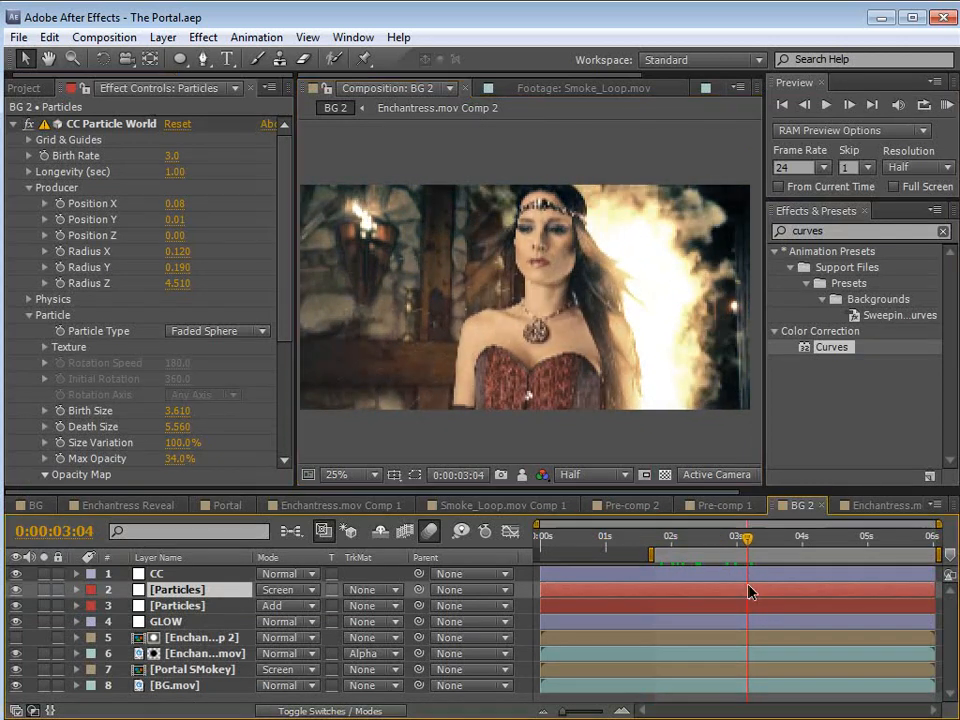
mouse_move(750, 540)
left_mouse_down()
mouse_move(761, 543)
mouse_move(745, 541)
left_mouse_up()
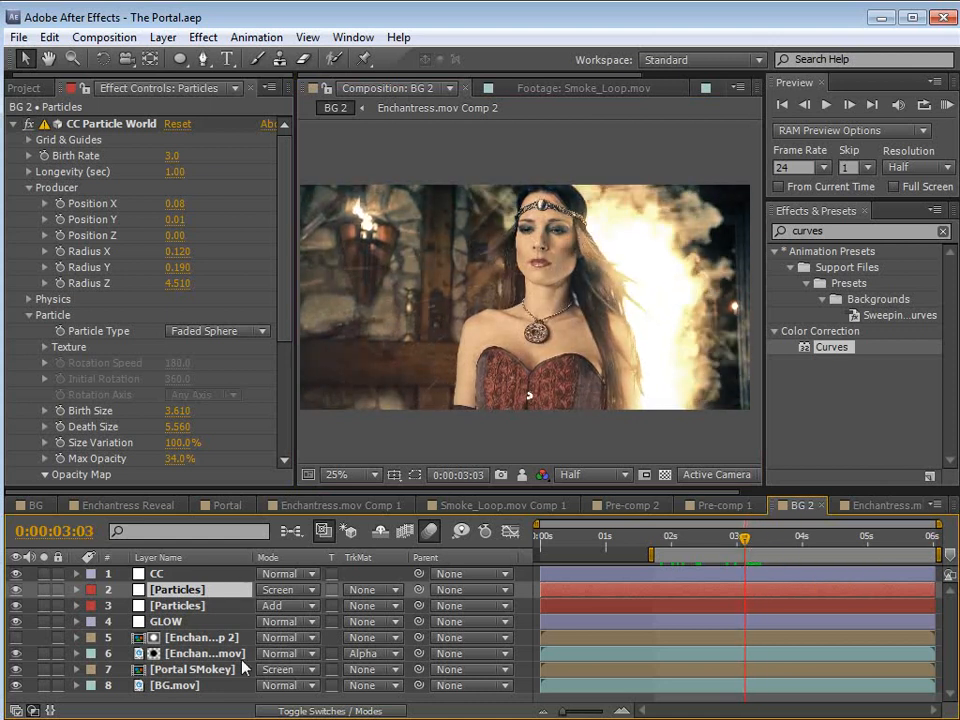
left_click(190, 669)
key("s")
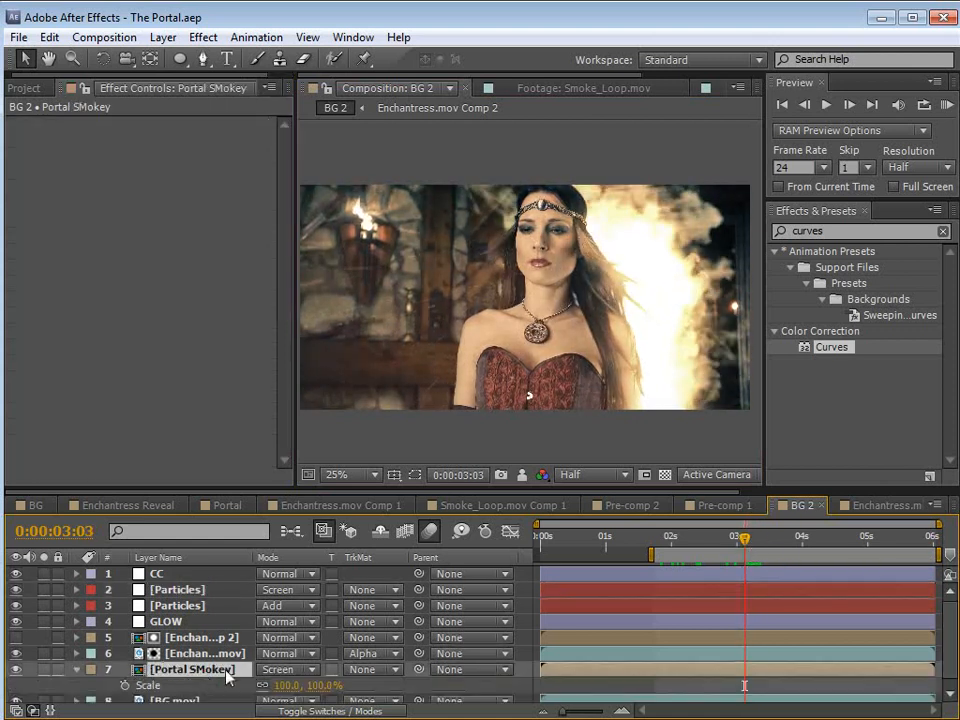
left_click(124, 685)
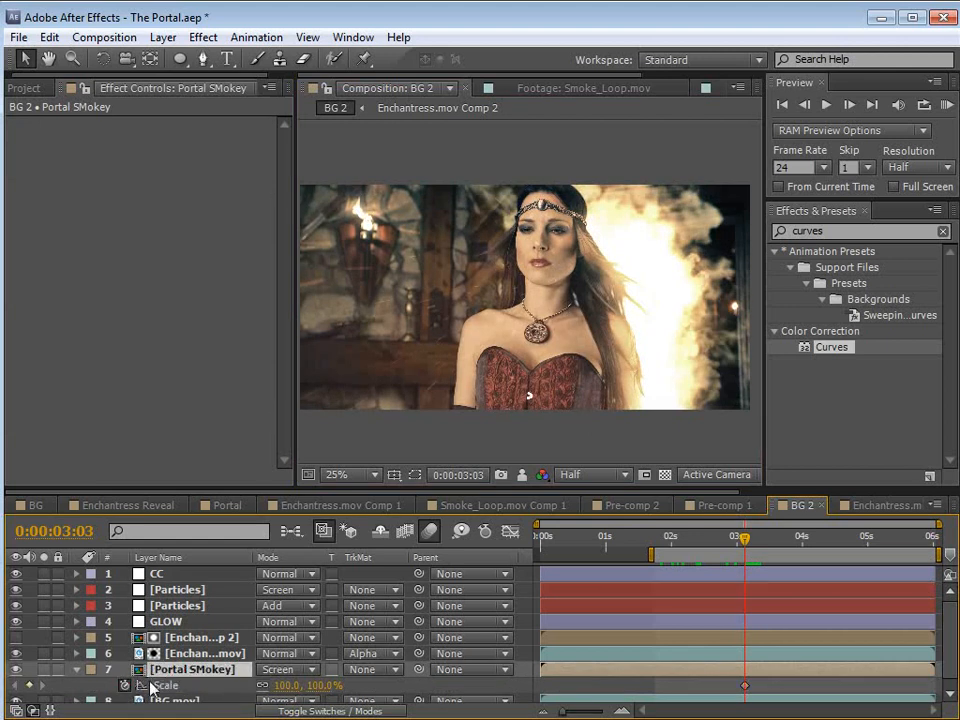
Step: Show the layer controls and move the Portal SMokey layer's anchor point to the base of the portal with the Pan Behind tool
key("equal")
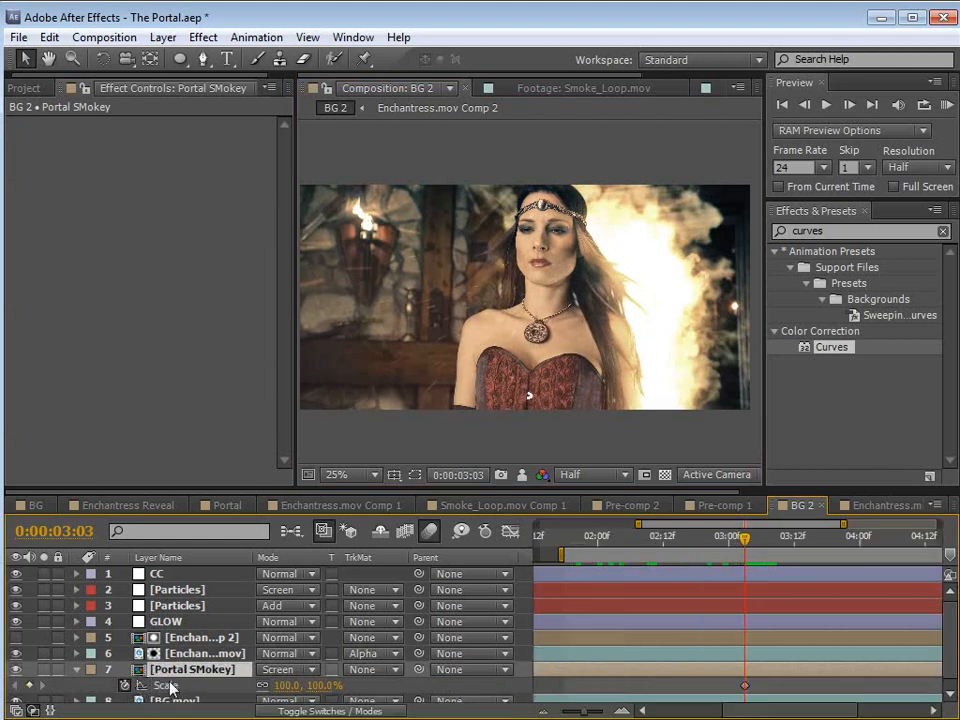
key("space")
left_click_drag(800, 645, 693, 625)
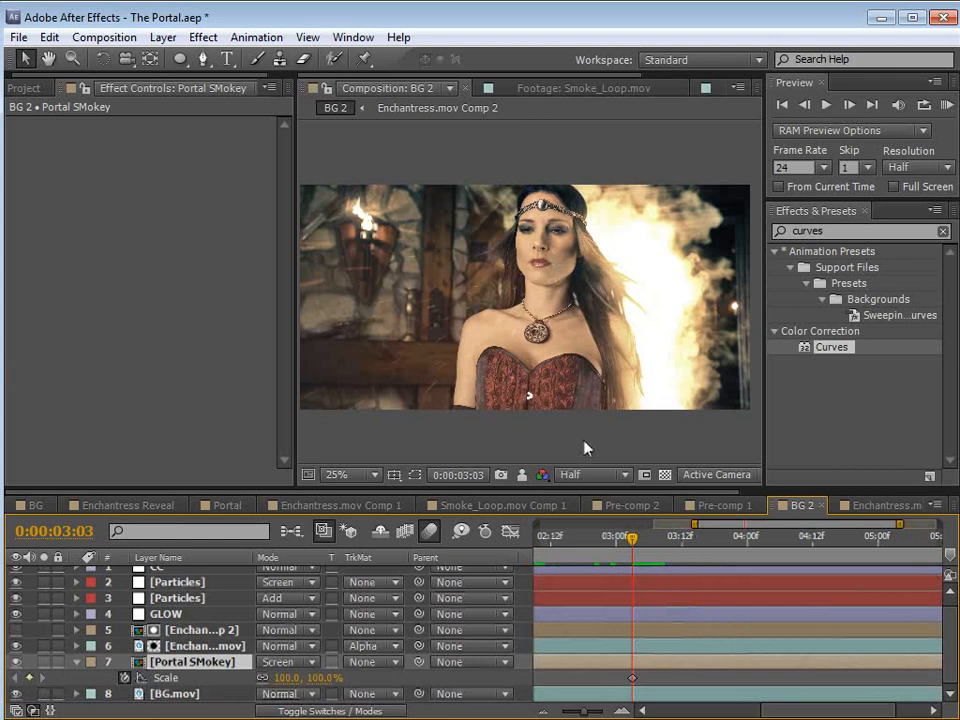
key("ctrl+shift+h")
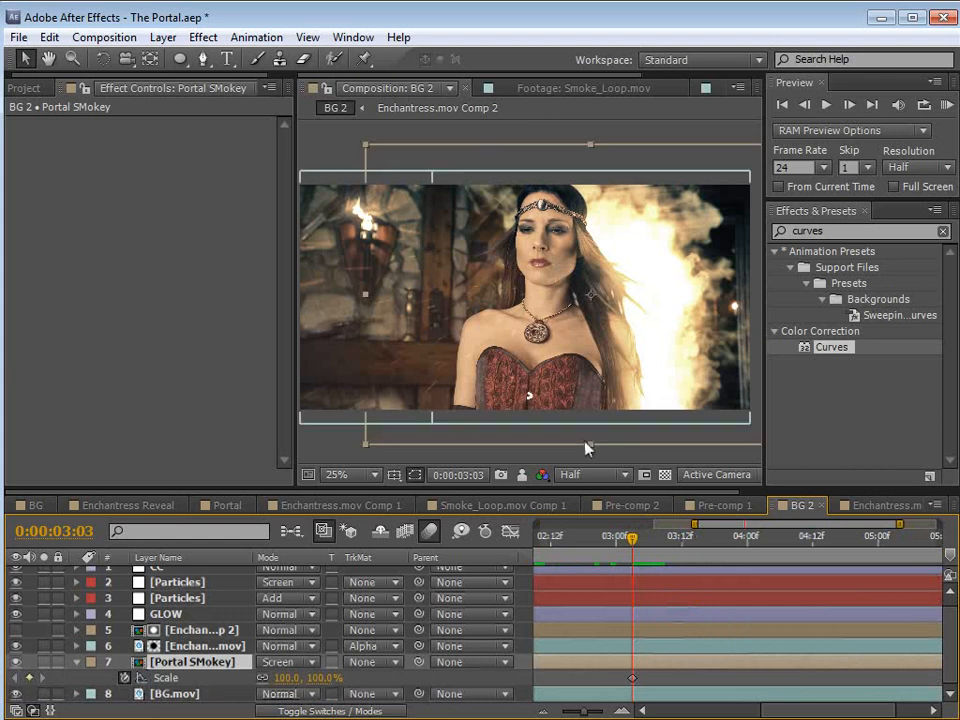
left_click(149, 58)
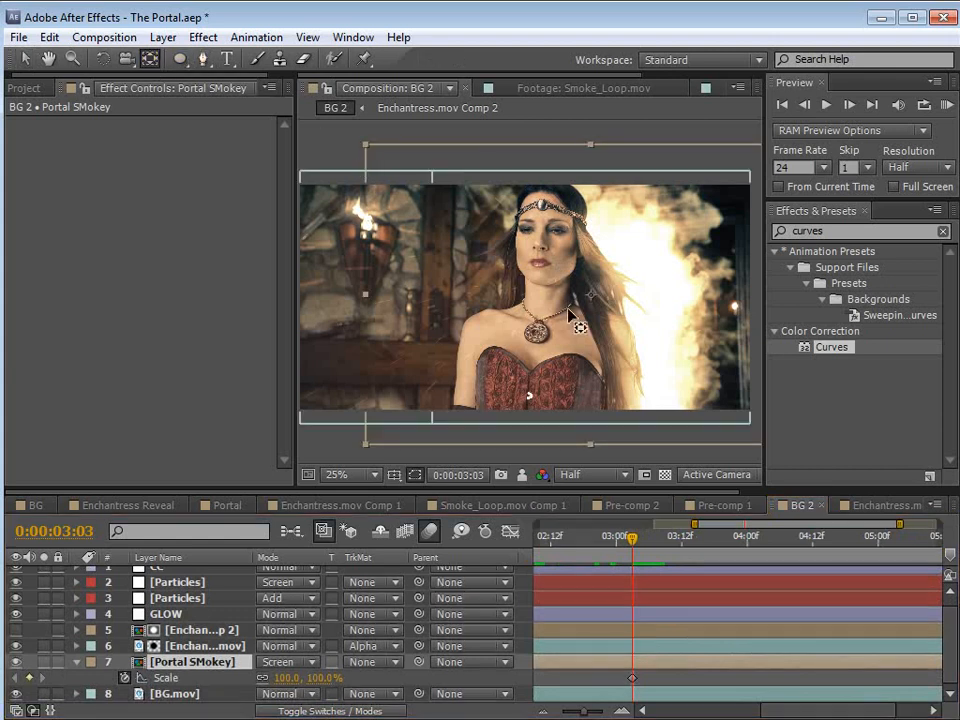
left_click(633, 382)
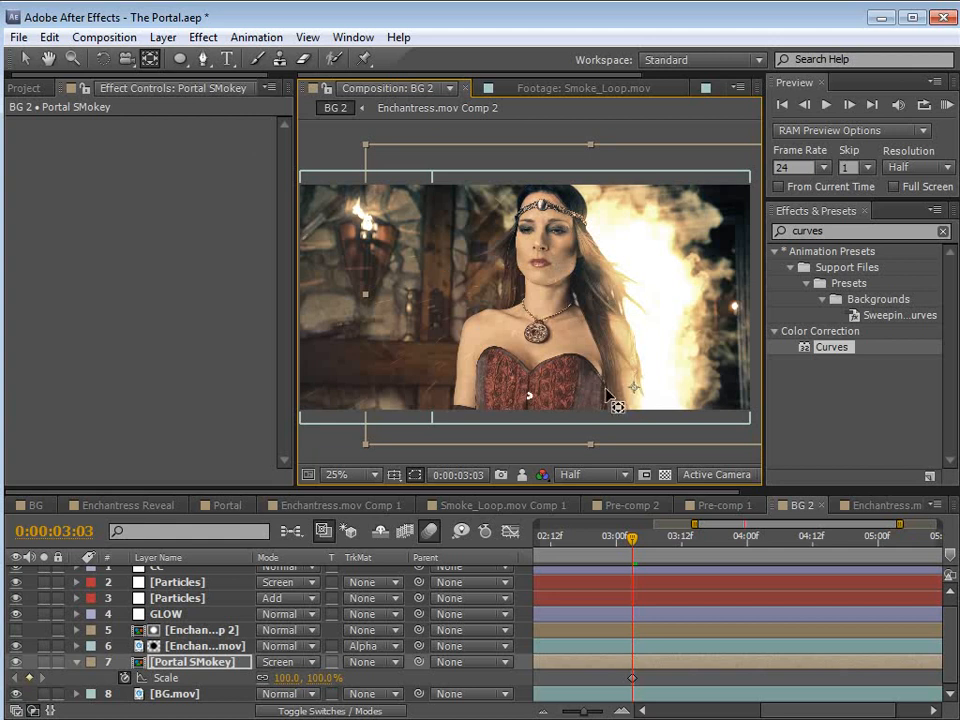
left_click_drag(634, 387, 687, 260)
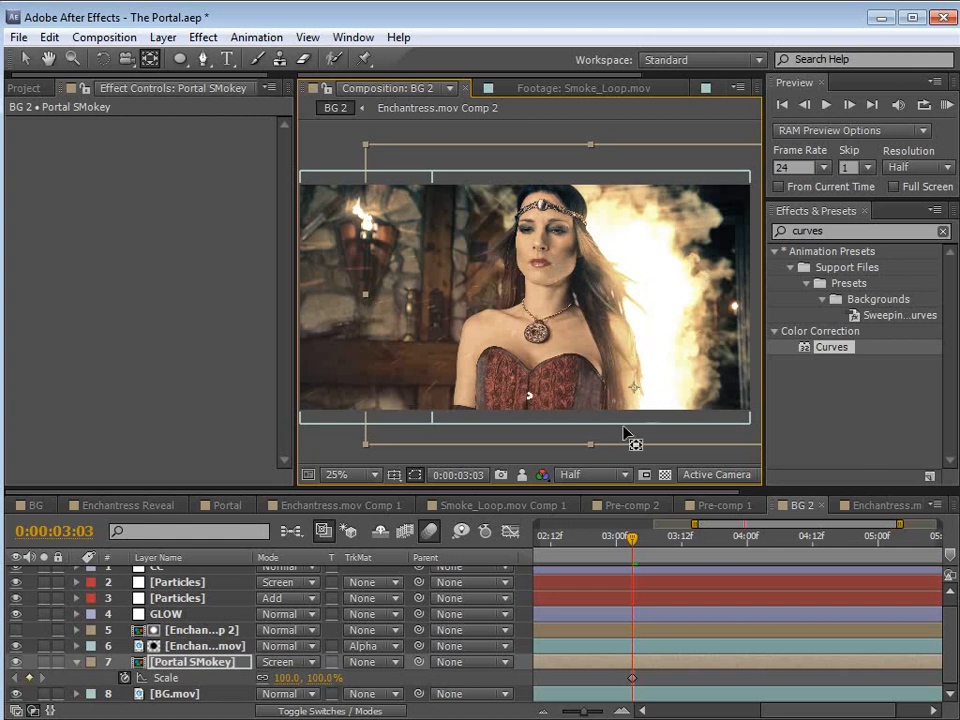
Step: Set the Portal SMokey layer's Scale to 6% at 0:00:03:16, review the shrinking portal and show the layer switches
left_click_drag(630, 543, 703, 565)
left_click_drag(288, 678, 250, 675)
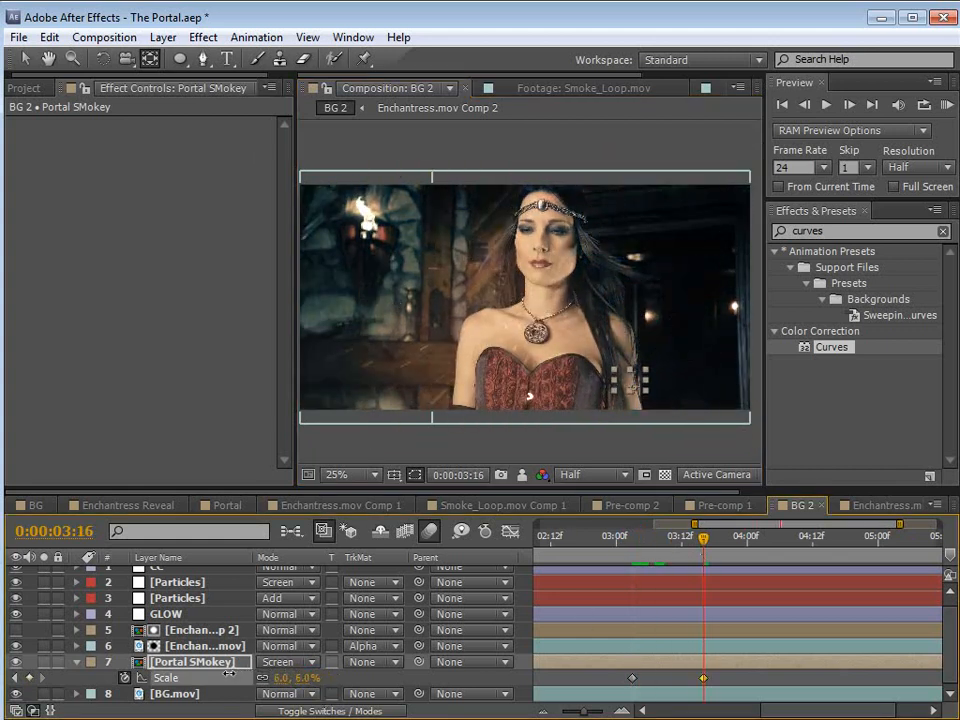
mouse_move(627, 540)
left_mouse_down()
mouse_move(692, 561)
mouse_move(638, 556)
left_mouse_up()
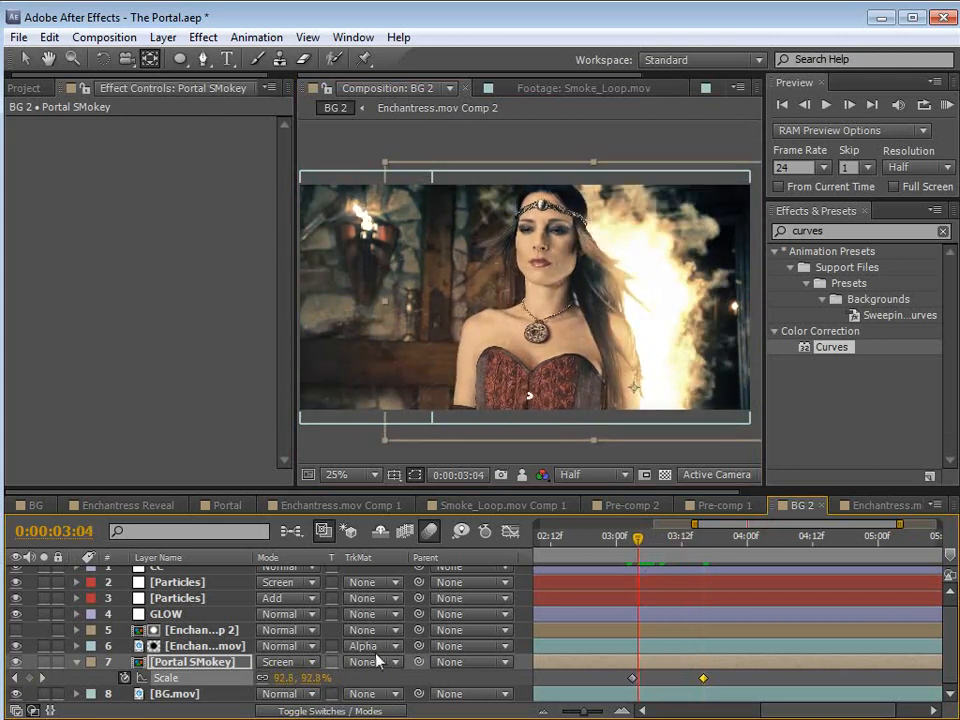
key("F4")
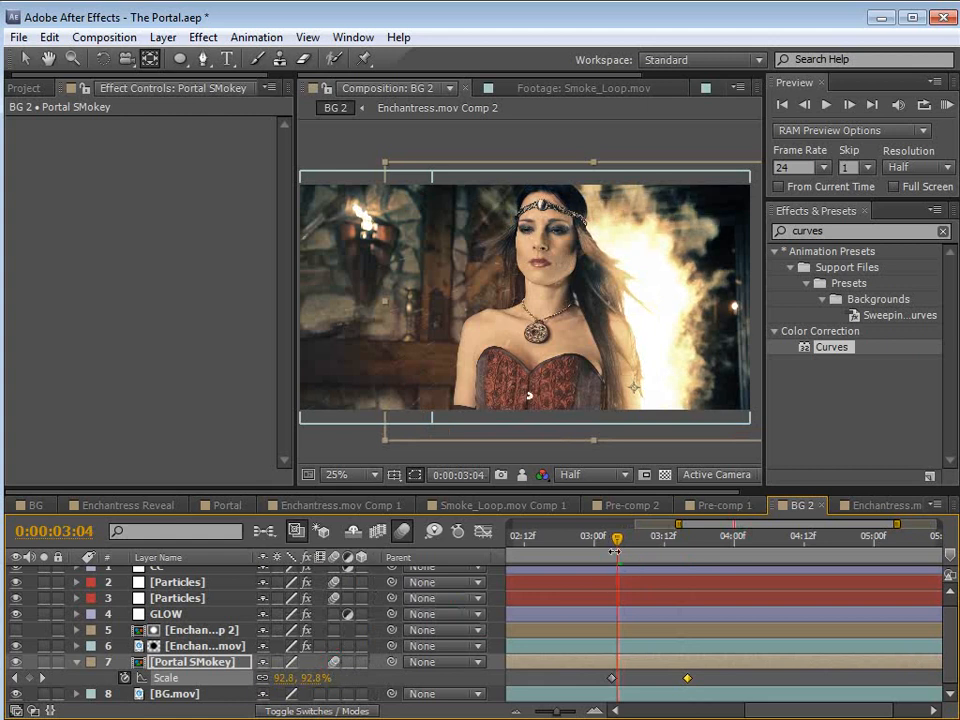
left_click_drag(618, 543, 623, 543)
Step: Apply Easy Ease to the first Scale keyframe of the Portal SMokey layer and review the portal closing
right_click(611, 679)
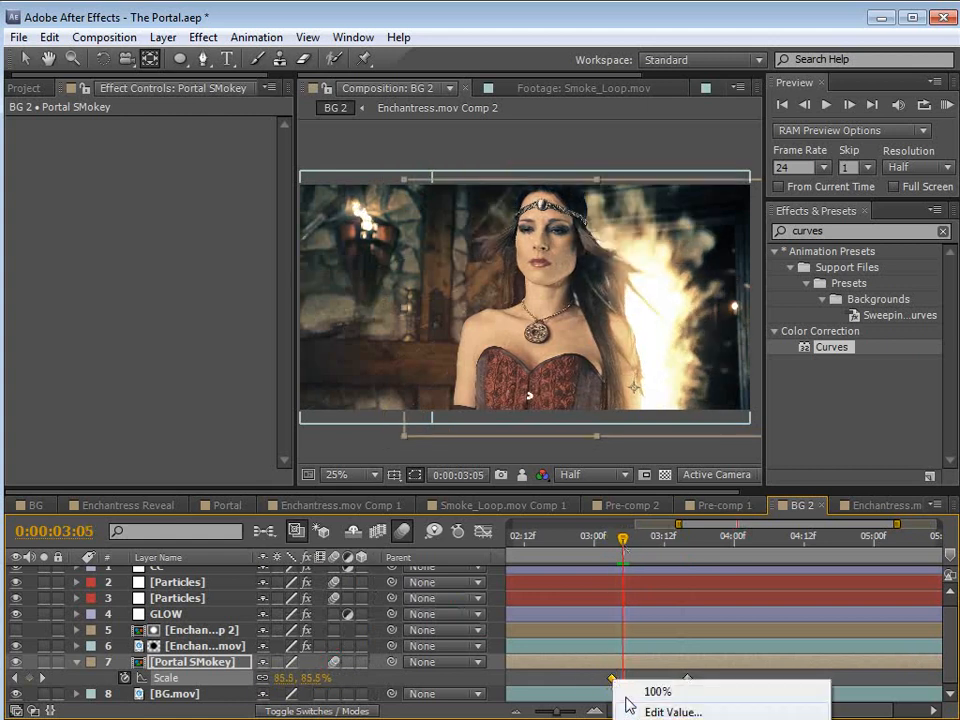
left_click(664, 677)
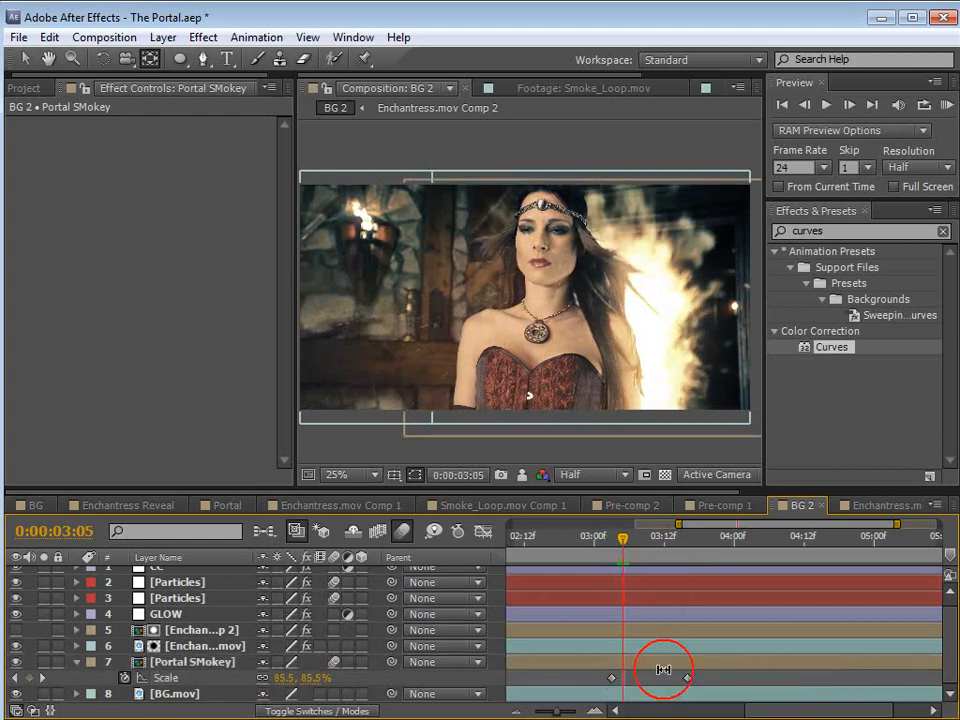
left_click(255, 38)
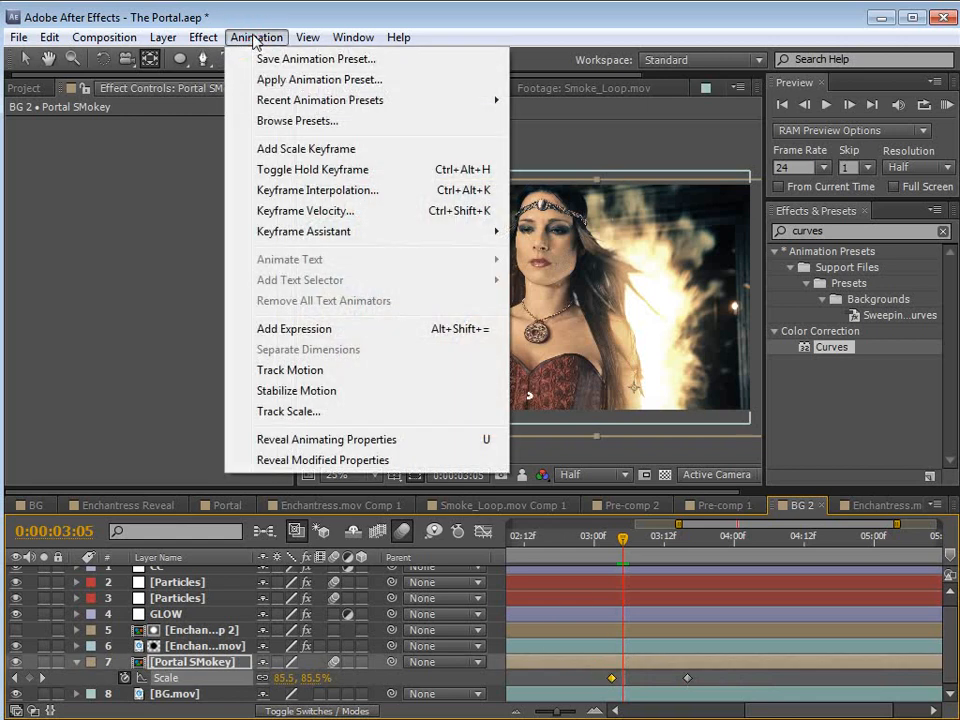
mouse_move(253, 231)
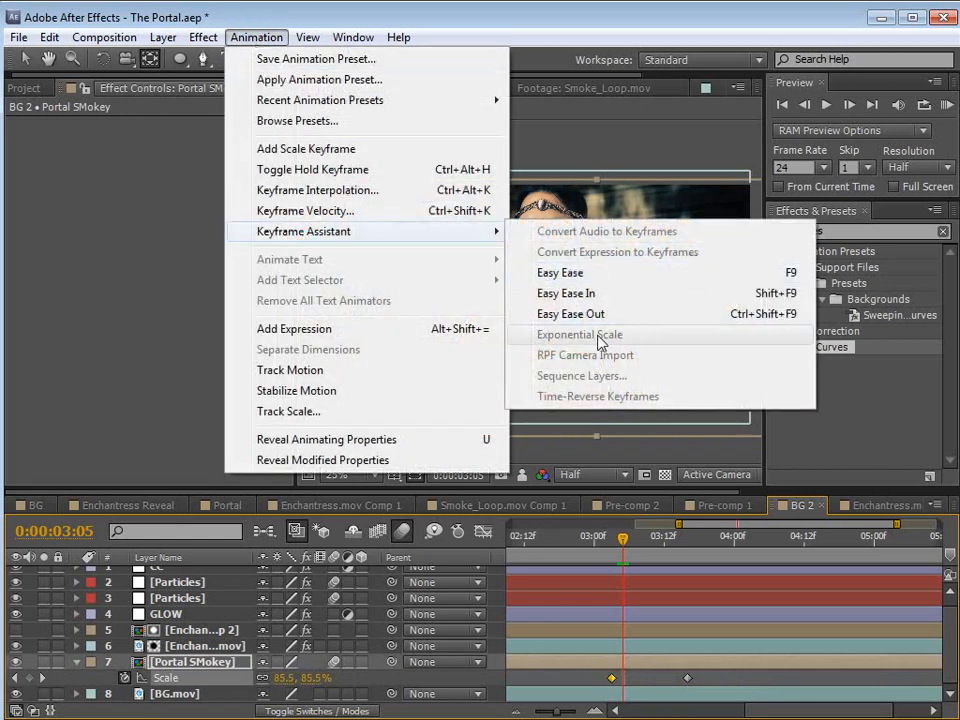
left_click(570, 272)
left_click_drag(594, 542, 682, 556)
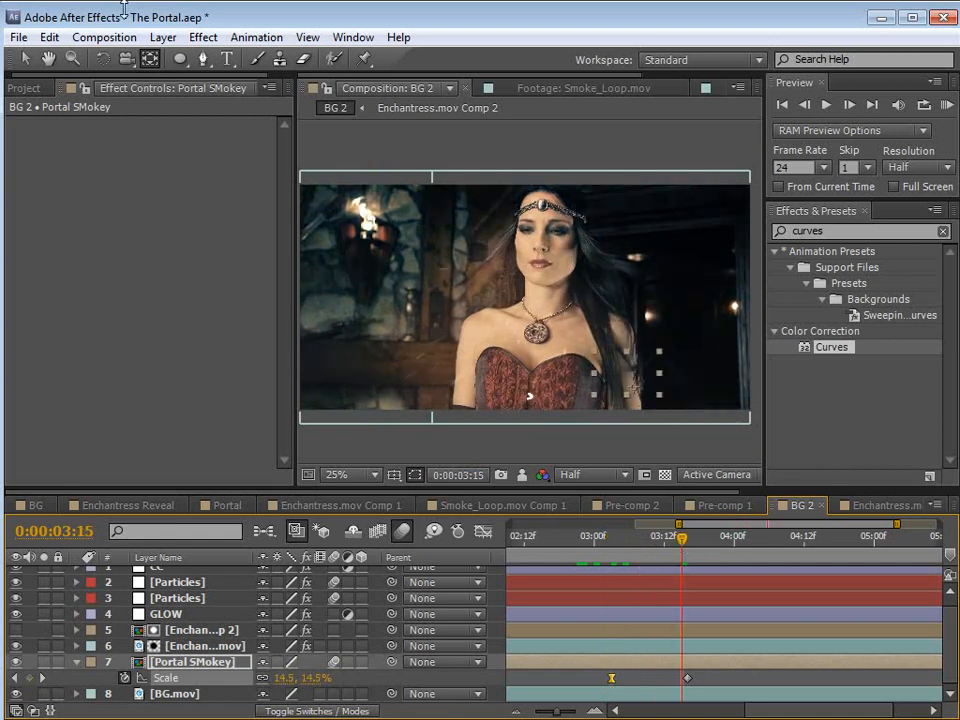
Step: Create a new adjustment layer in the BG 2 composition and apply the Bulge distortion effect to it
left_click(190, 37)
mouse_move(160, 57)
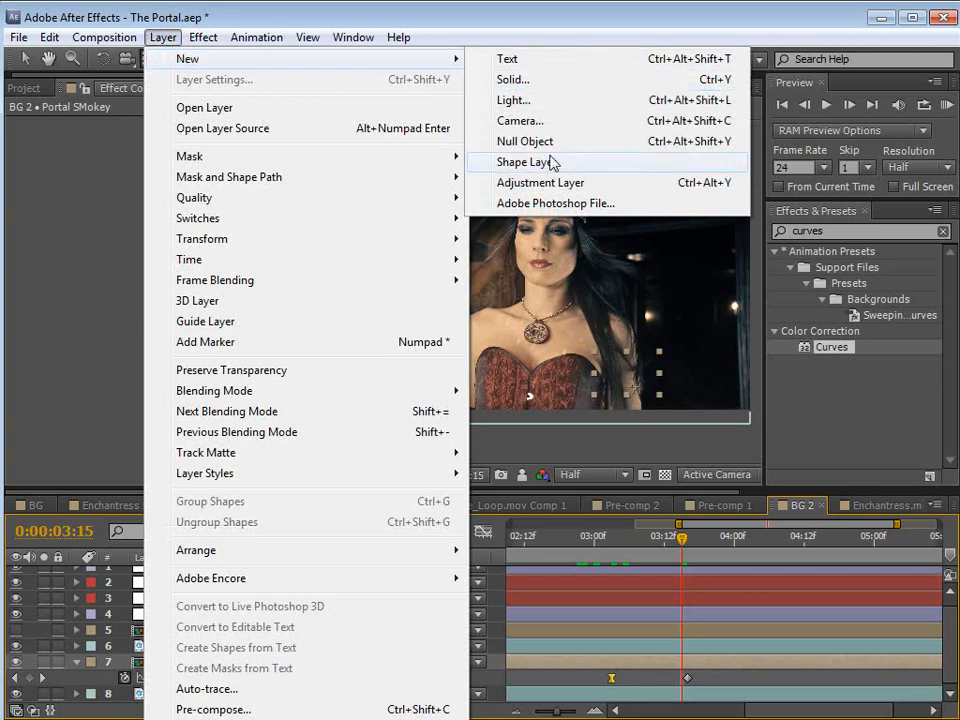
left_click(527, 182)
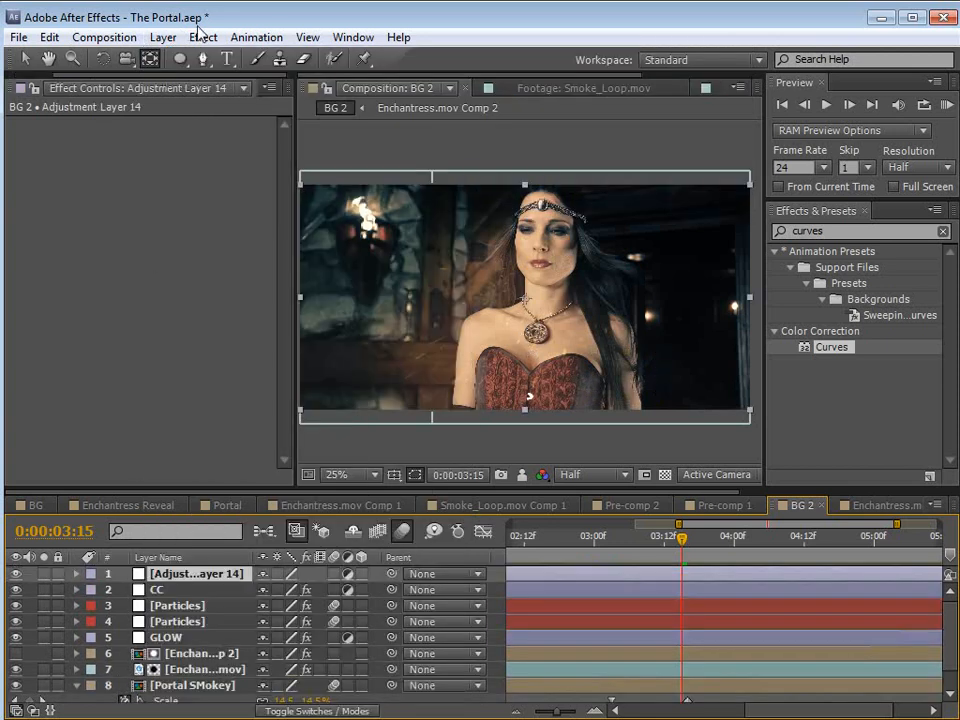
left_click(203, 38)
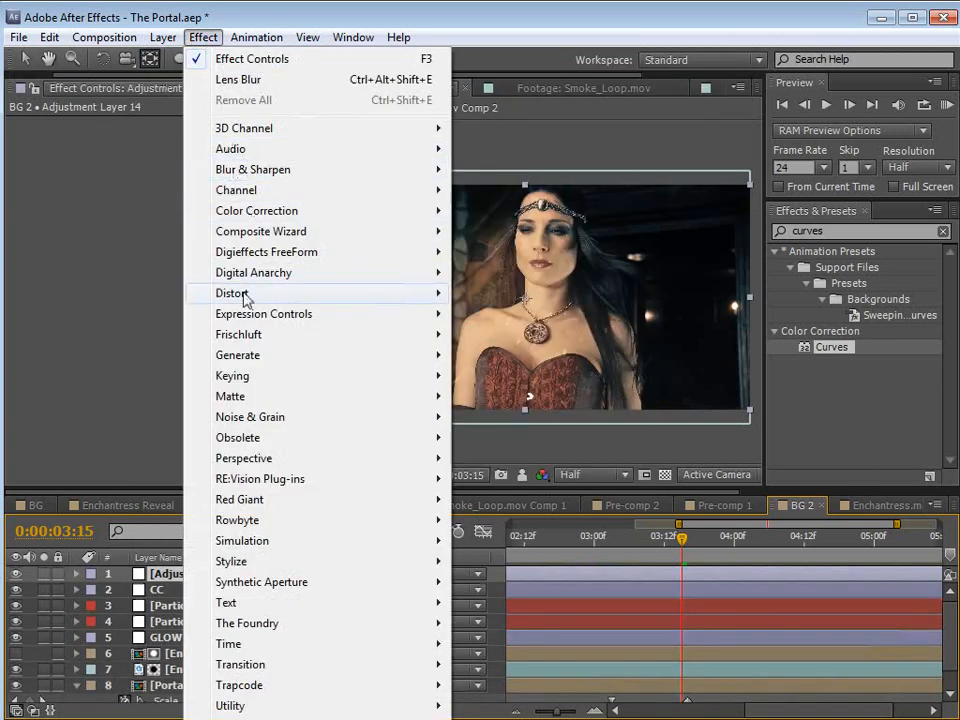
mouse_move(246, 295)
left_click(492, 316)
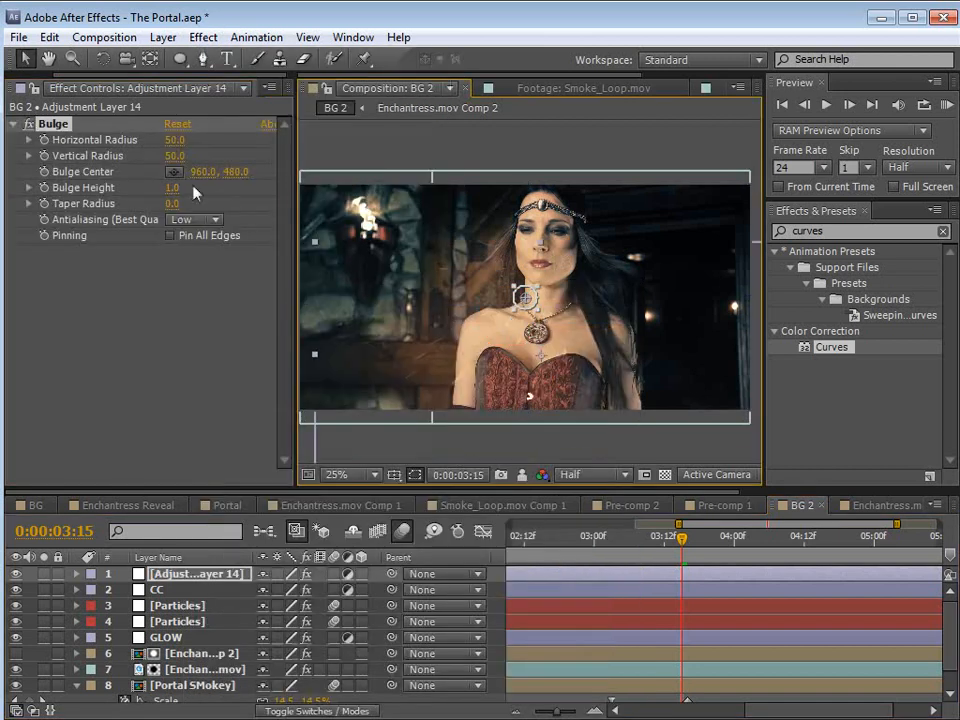
Step: Enlarge the bulge to about 500 horizontal and 656 vertical radius and centre it over the portal at about 1264, 612
left_click(60, 124)
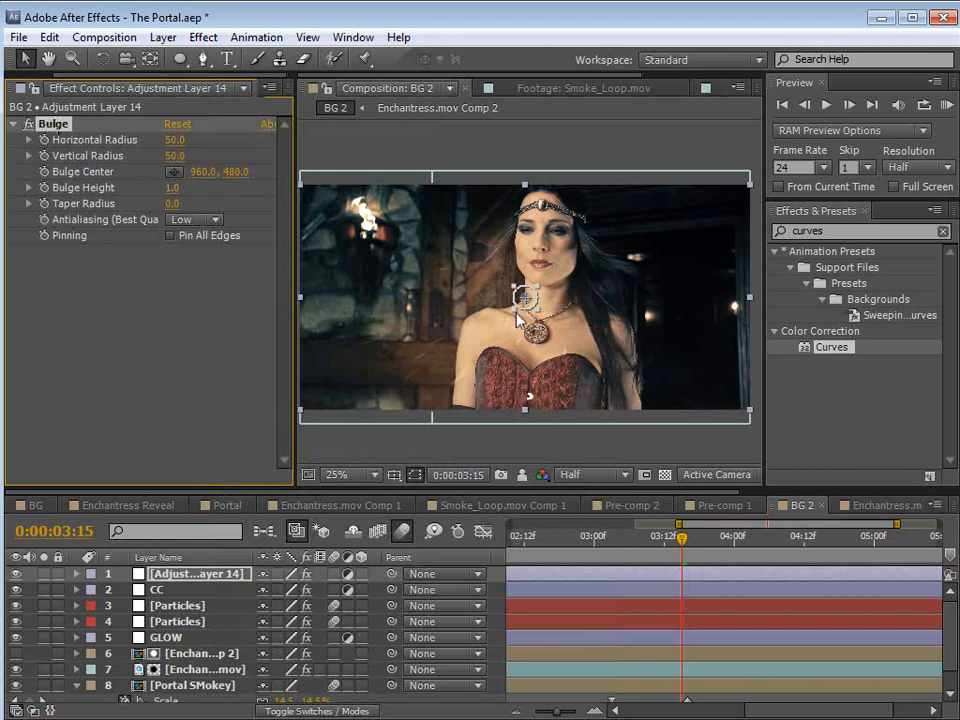
left_click_drag(514, 310, 437, 421)
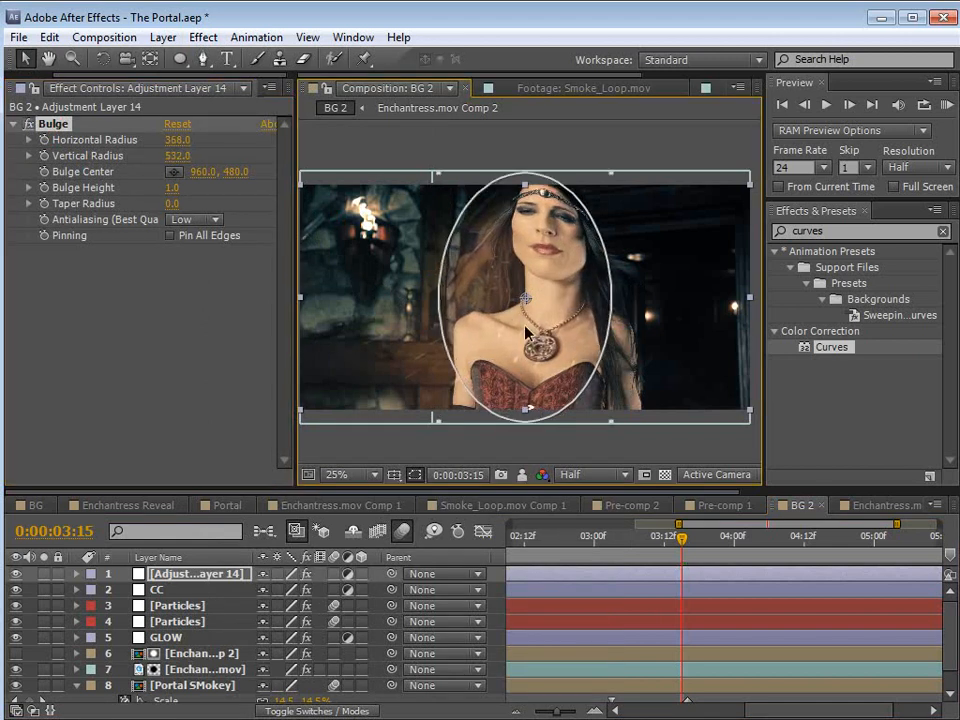
left_click_drag(525, 300, 600, 316)
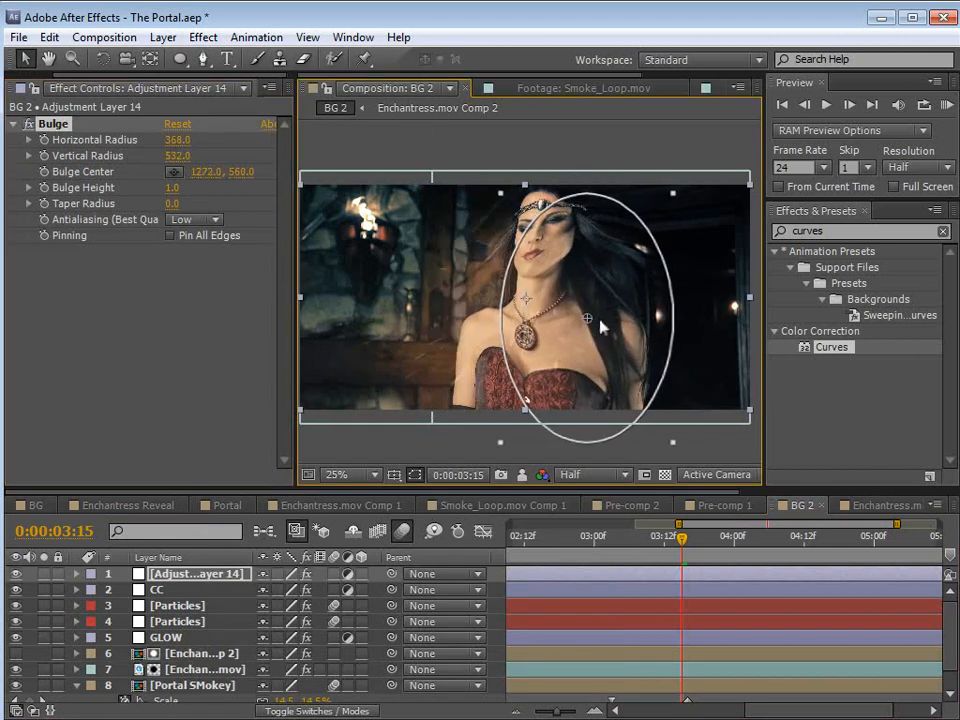
left_click_drag(685, 440, 716, 470)
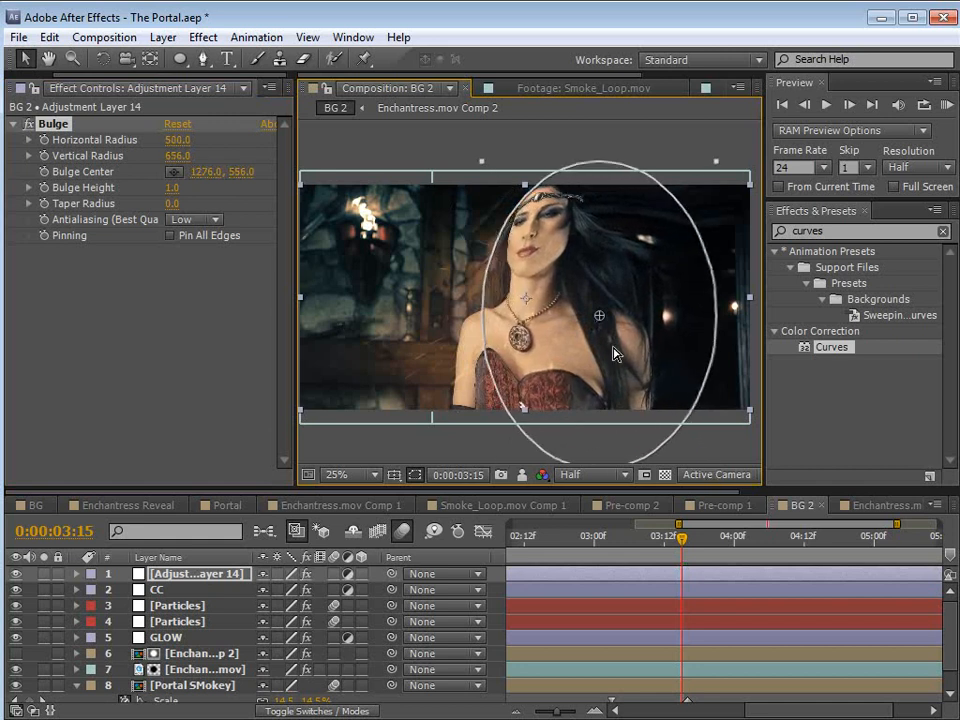
left_click_drag(600, 321, 584, 336)
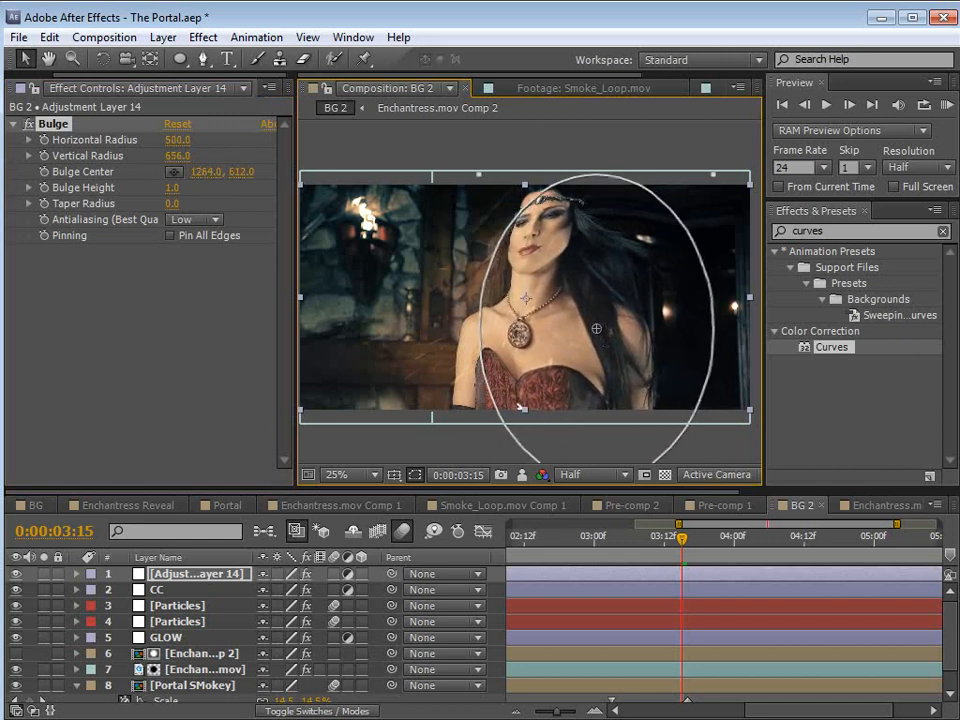
Step: Enlarge the timeline area and move the bulge adjustment layer below Portal SMokey, directly above BG.mov
left_click(207, 574)
scroll(229, 612, "down", 2)
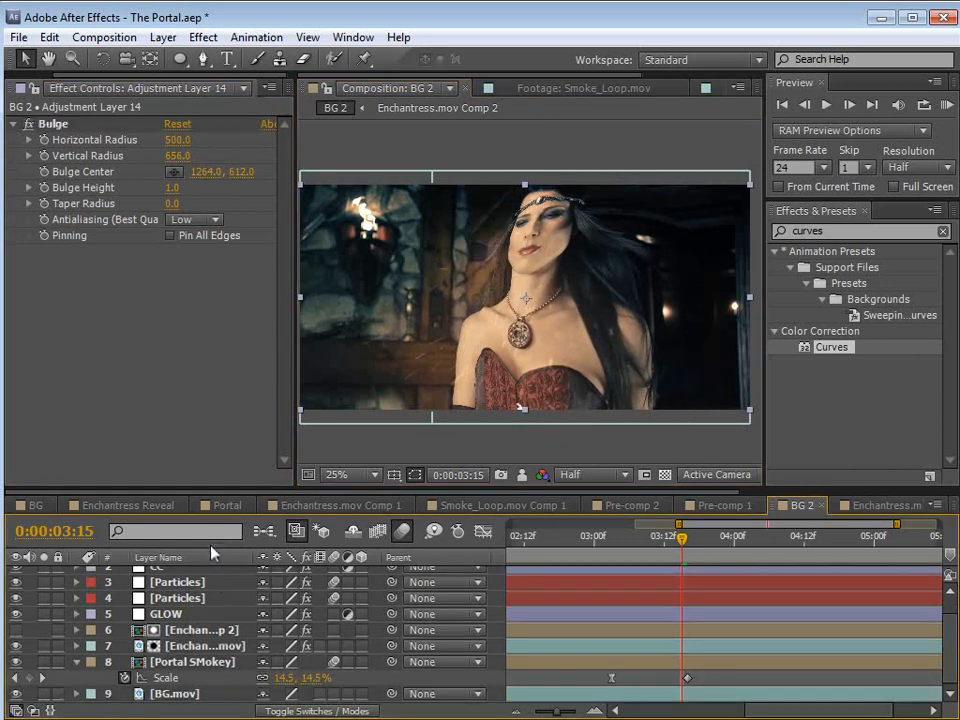
scroll(200, 565, "up", 2)
left_click_drag(203, 492, 193, 345)
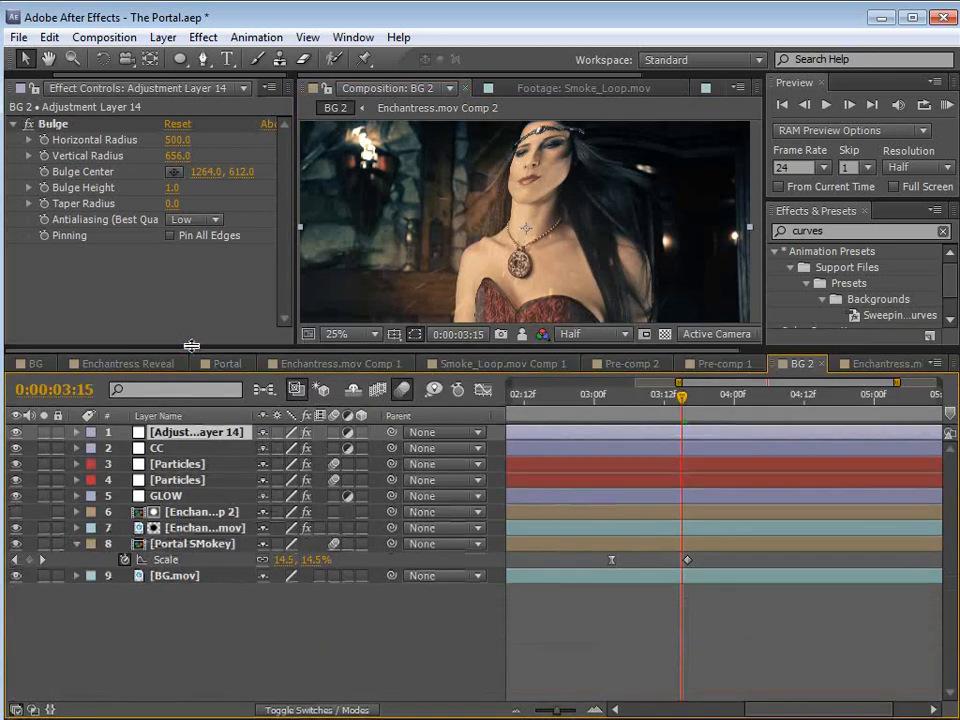
left_click_drag(190, 570, 189, 565)
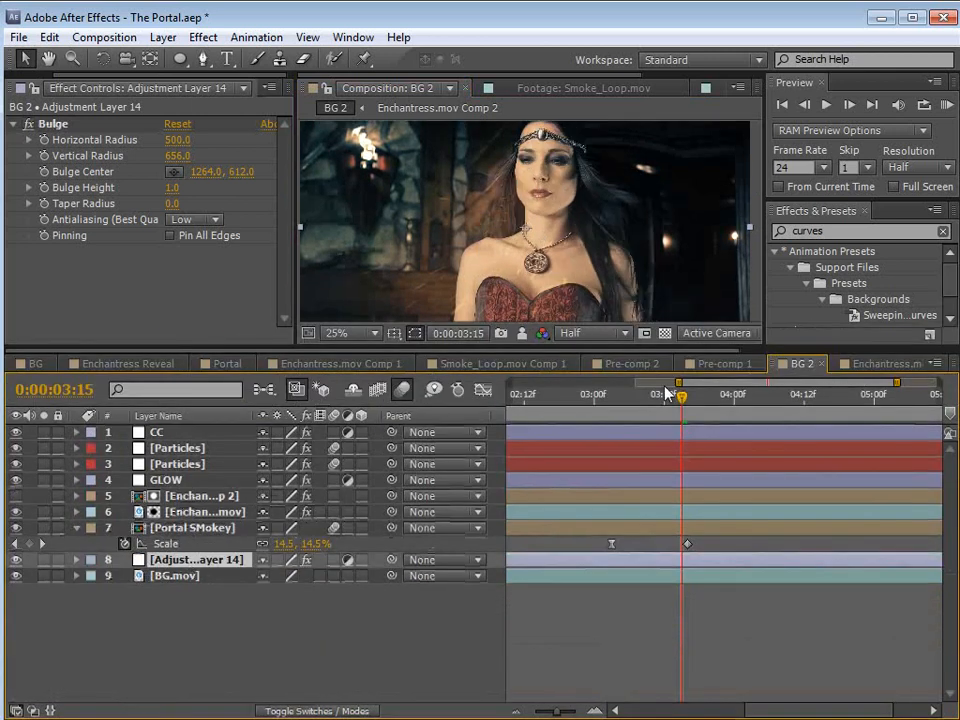
Step: Set a Bulge Height keyframe of 0 on the adjustment layer at 0:00:03:04
left_click(618, 396)
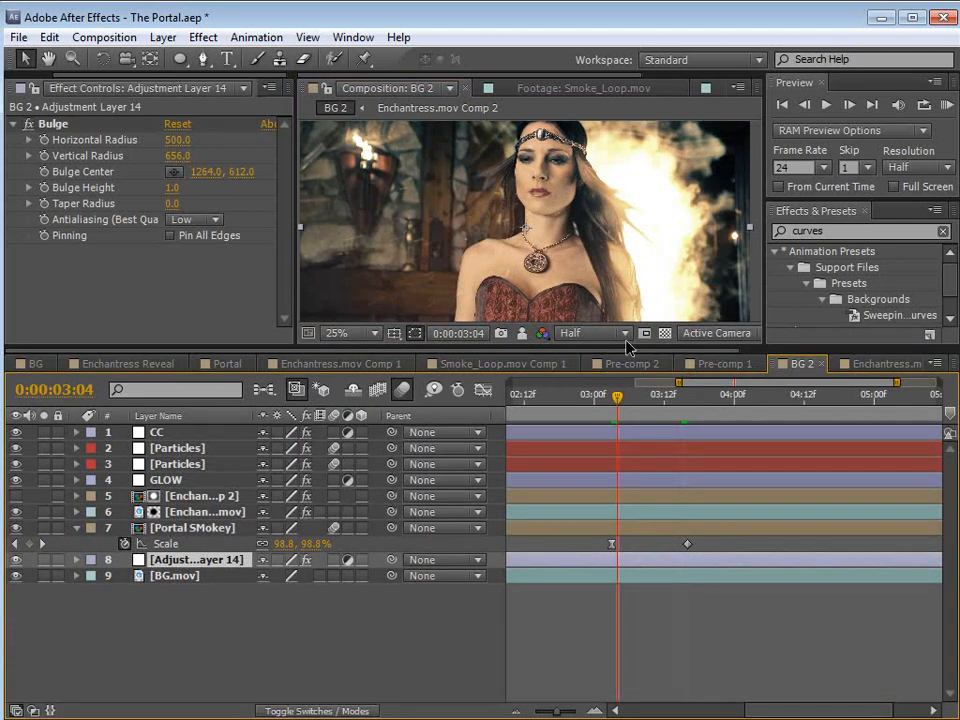
left_click_drag(623, 344, 620, 441)
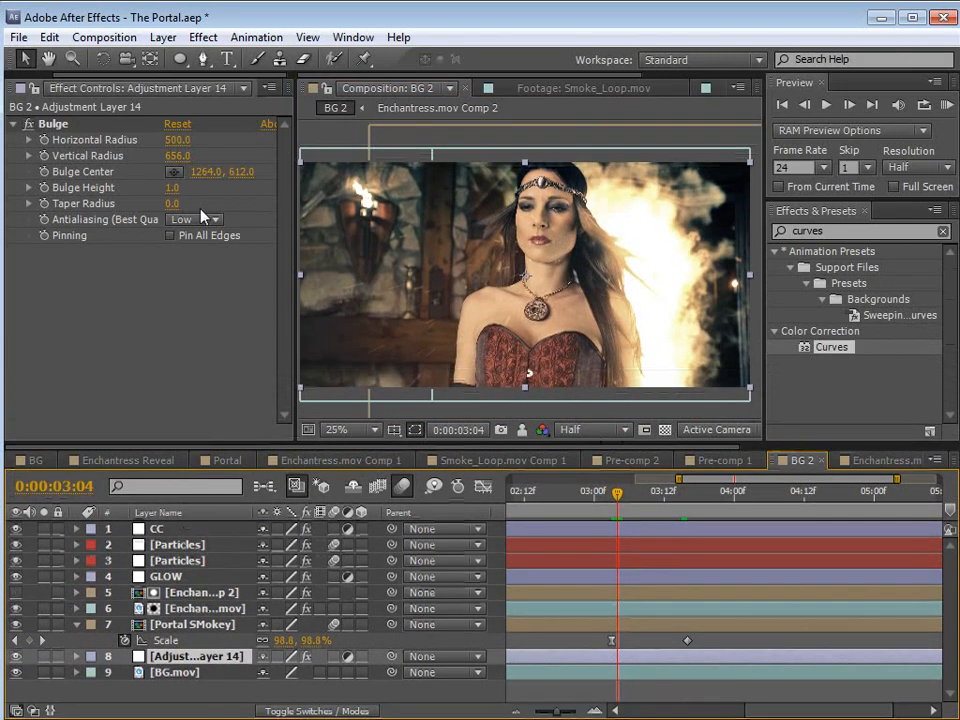
left_click_drag(174, 187, 138, 197)
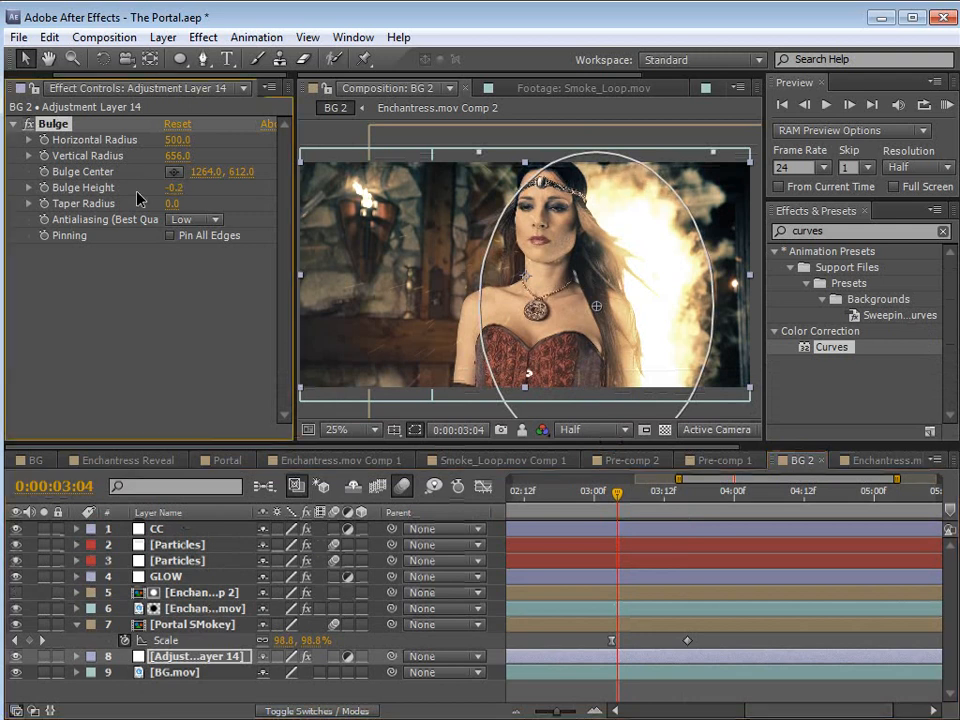
key("ctrl+z")
left_click(171, 190)
type("0")
key("Return")
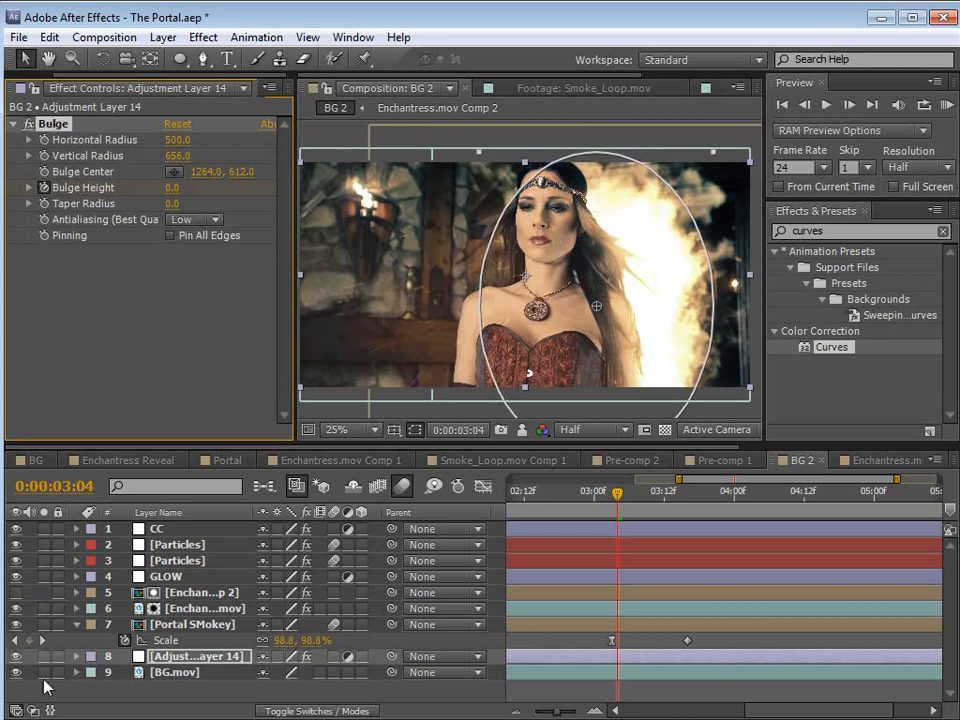
Step: Solo the bulge adjustment layer and BG.mov, and reveal the adjustment layer's Bulge Height keyframe
left_click(44, 672)
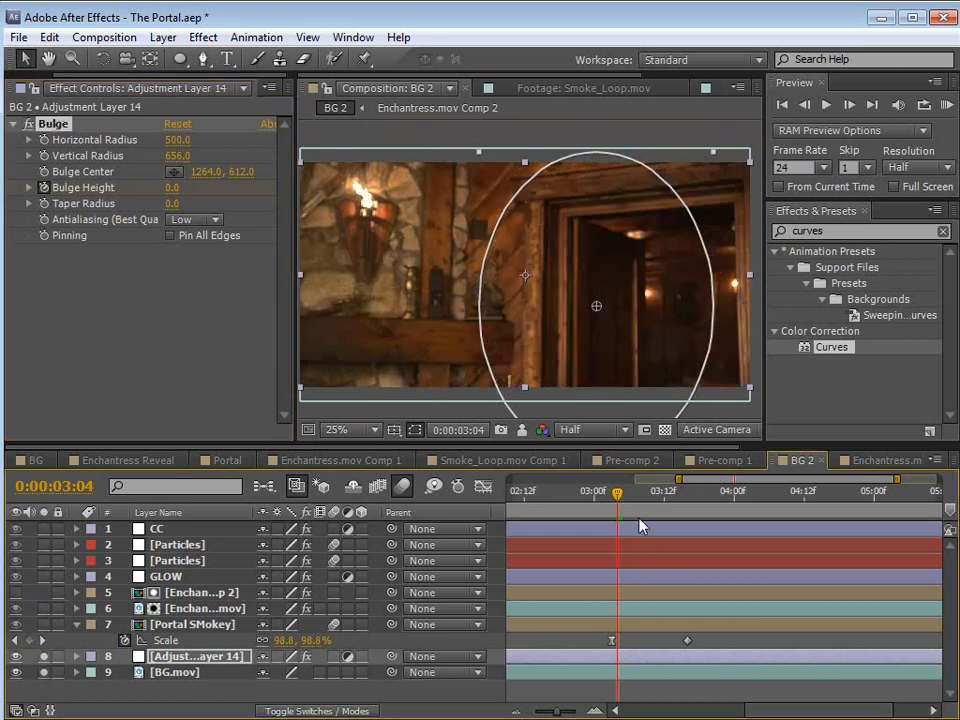
key("u")
key("space")
left_click_drag(618, 629, 651, 602)
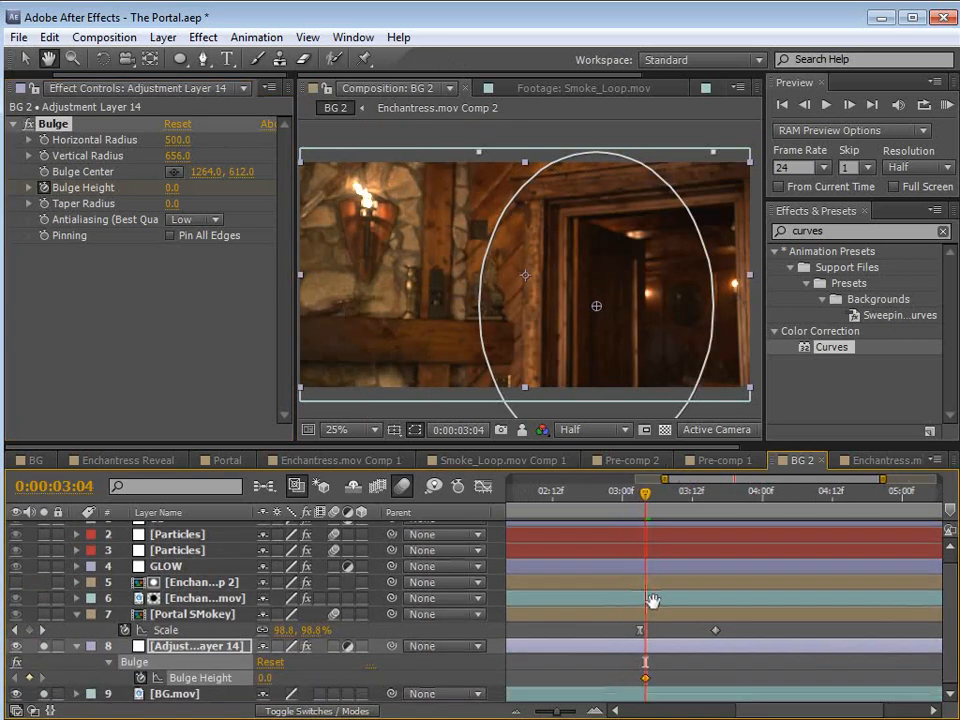
key("minus")
key("space")
left_click(645, 598)
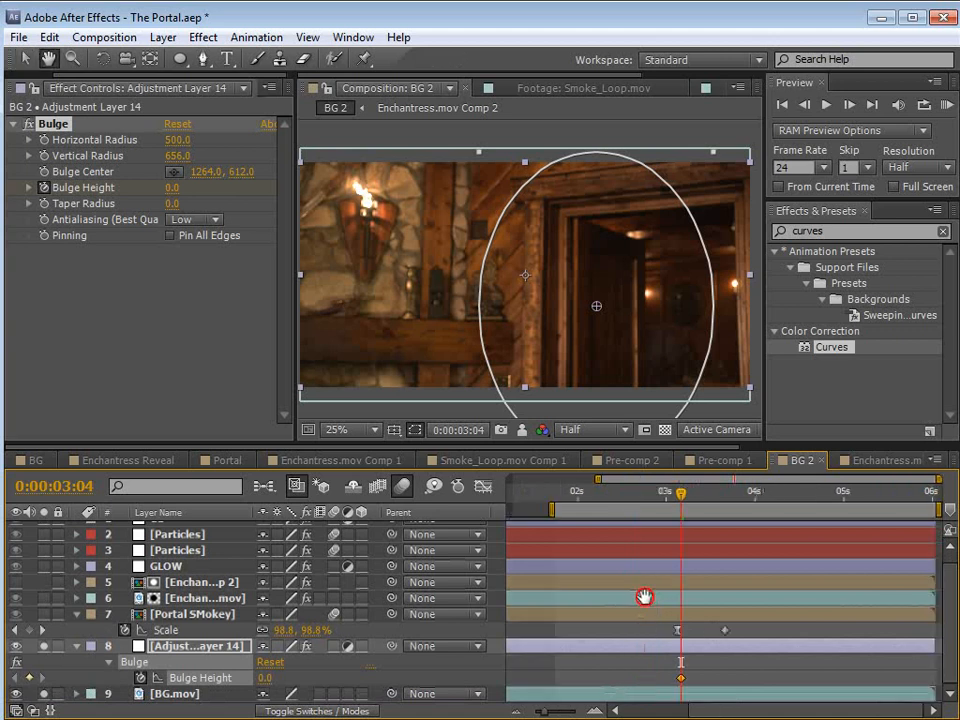
Step: Add a Bulge Height keyframe of 0 at 0:00:02:17
left_click_drag(681, 499, 668, 502)
left_click_drag(641, 498, 638, 498)
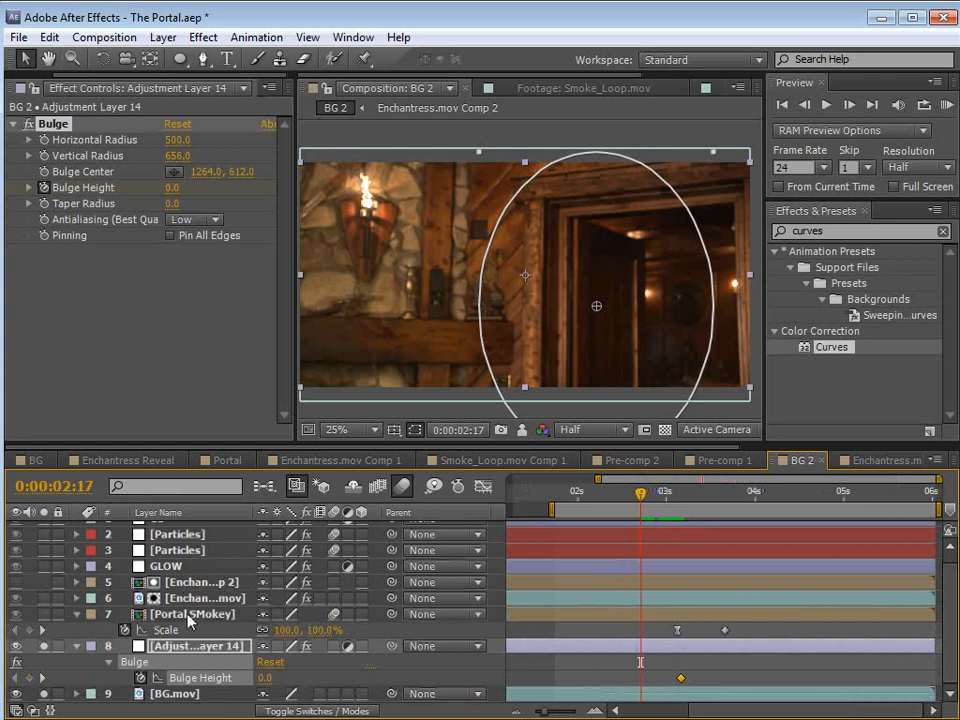
left_click_drag(640, 652, 688, 652)
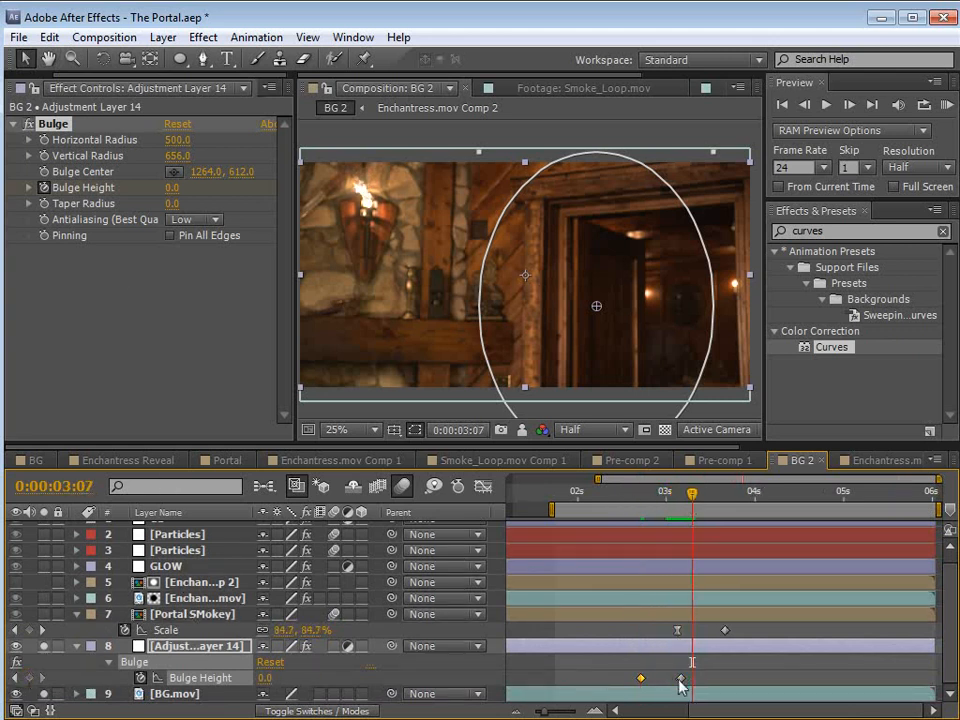
Step: Set the Bulge Height to -0.7 at 0:00:03:07 and pin all edges of the bulge
left_click_drag(175, 189, 120, 192)
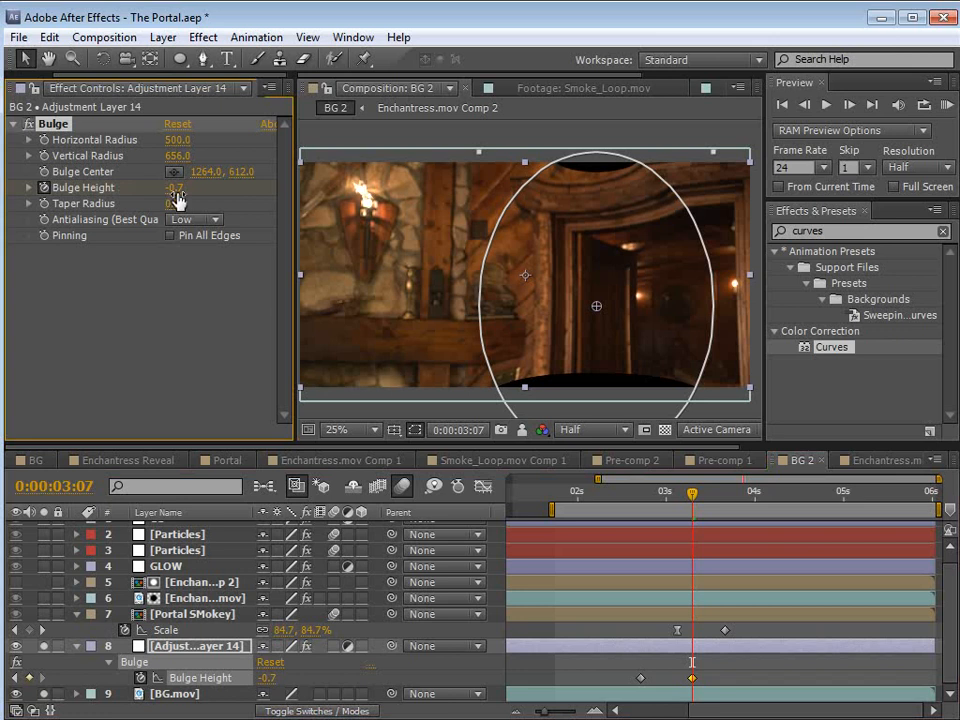
left_click(170, 236)
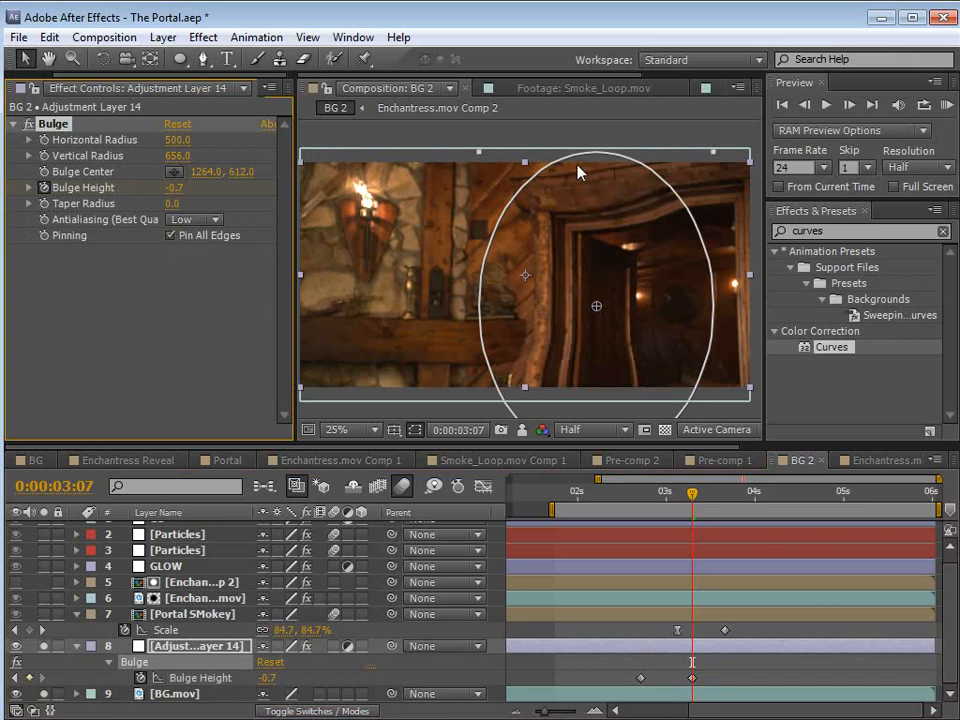
key("KP_0")
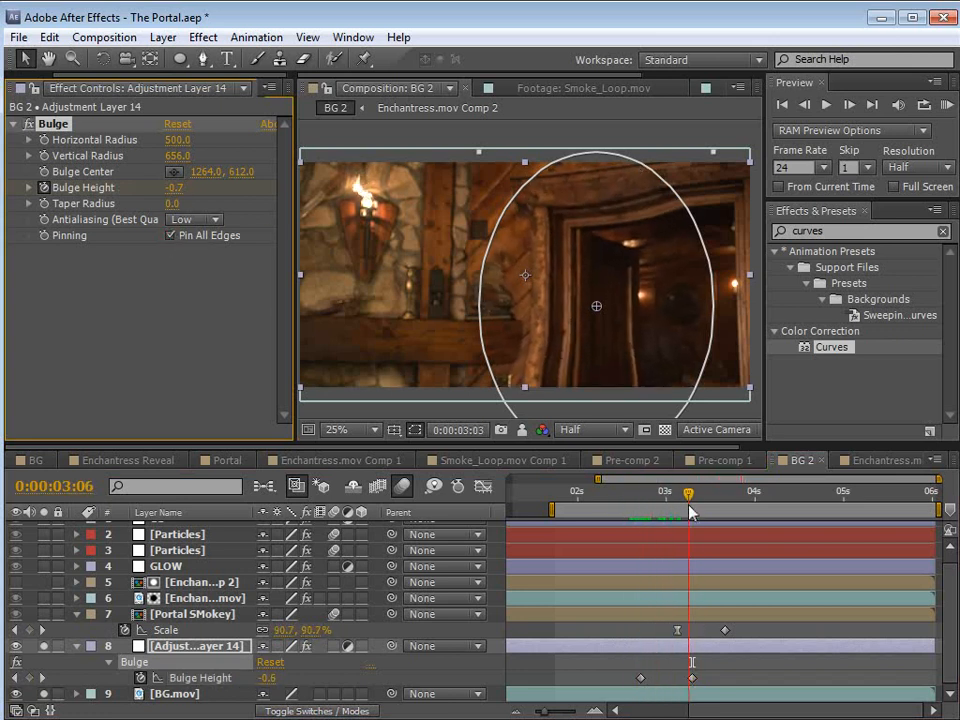
Step: Set the Bulge Height back to 0 at 0:00:03:23 and review the background distortion
left_click(178, 190)
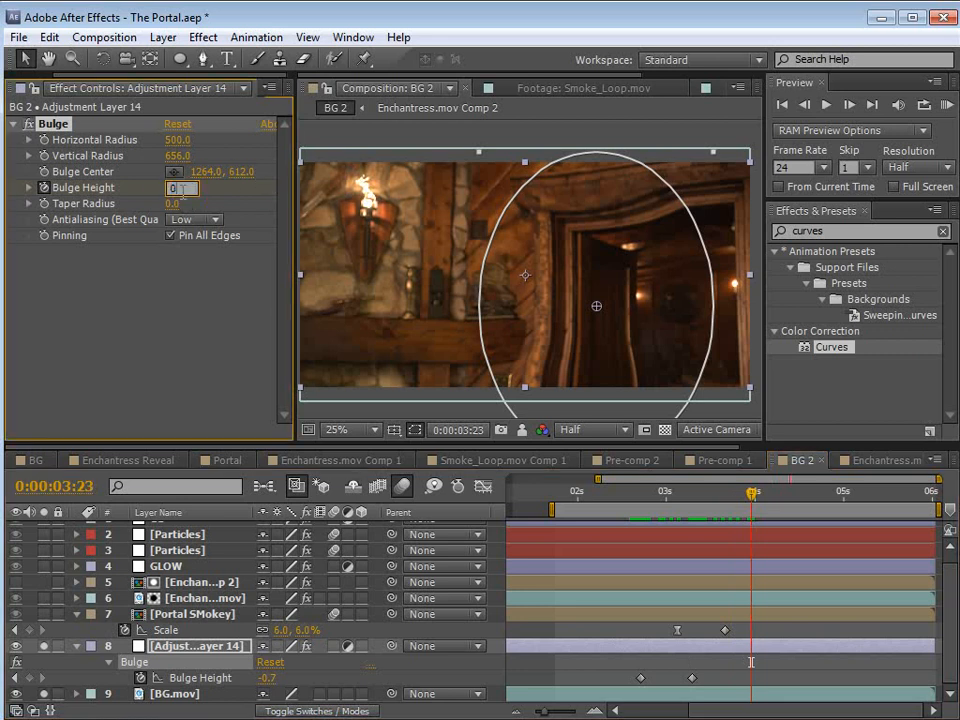
type("0")
key("Return")
left_click_drag(633, 495, 782, 538)
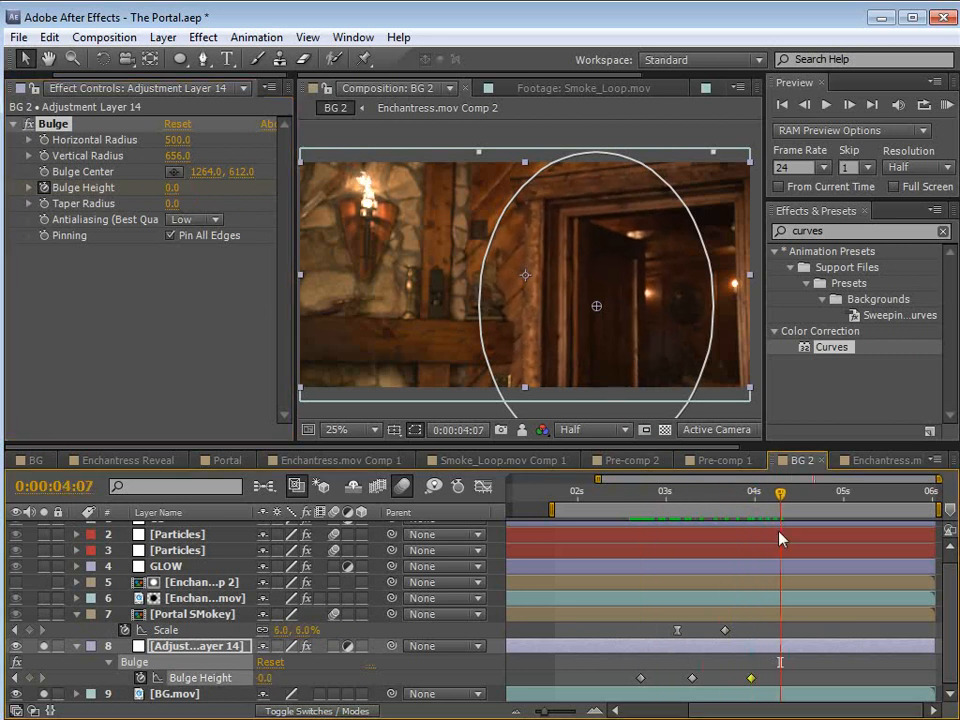
Step: Smooth the middle Bulge Height keyframe, apply Easy Ease to the outer ones and move the last one to about 0:00:04:05
left_click(692, 678)
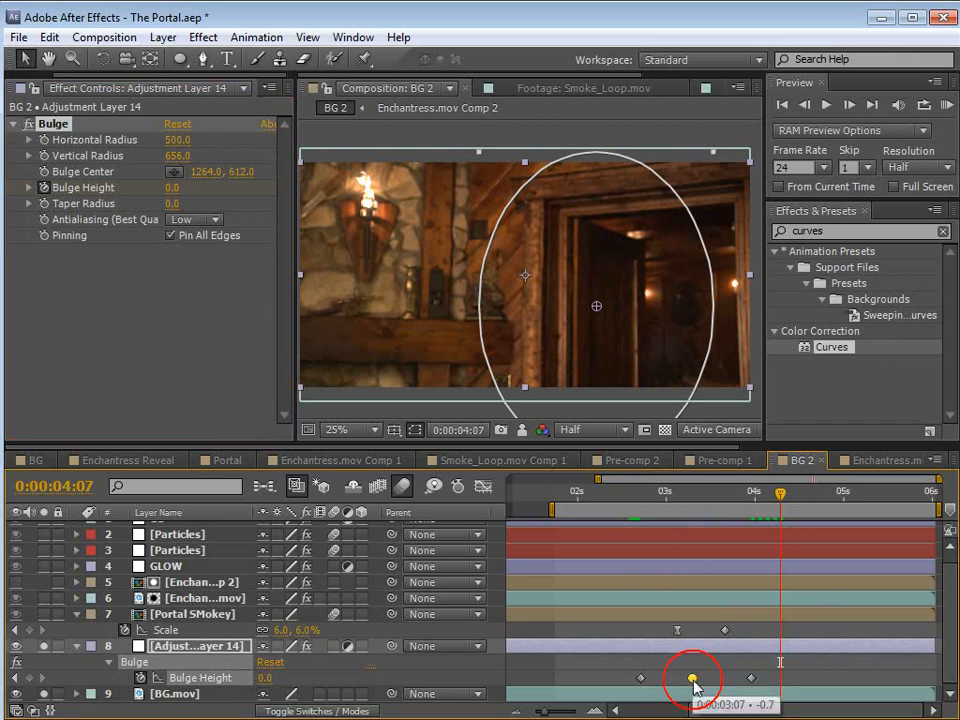
left_click(669, 498)
left_click_drag(670, 503, 773, 682)
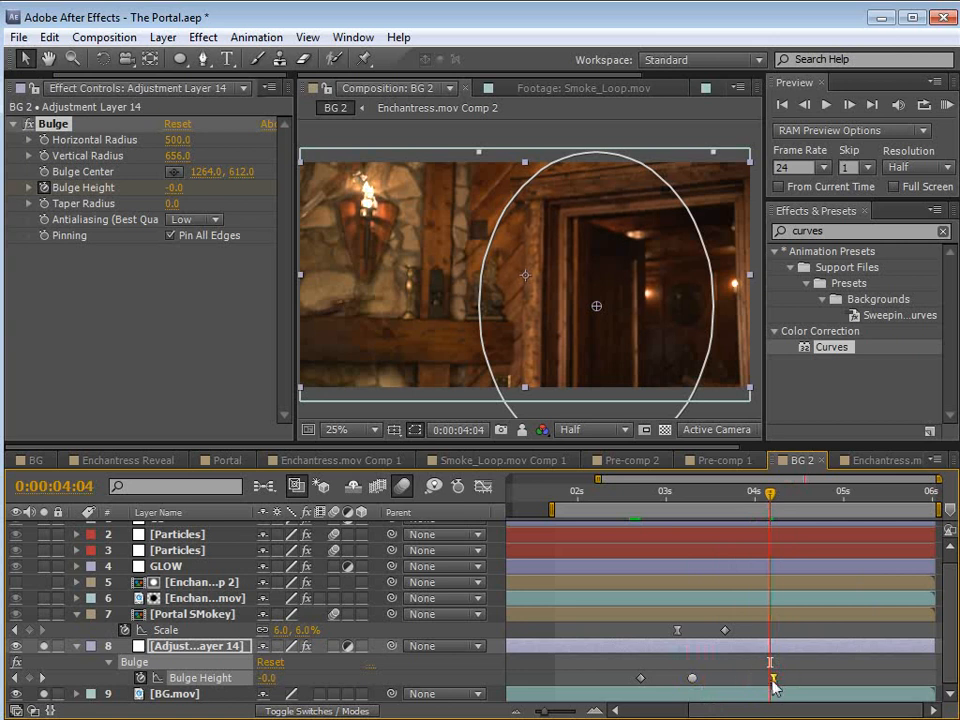
left_click_drag(640, 495, 655, 654)
Step: Turn off the layer solos and review the portal closing together with the background bulge
left_click(677, 630)
left_click_drag(643, 497, 719, 525)
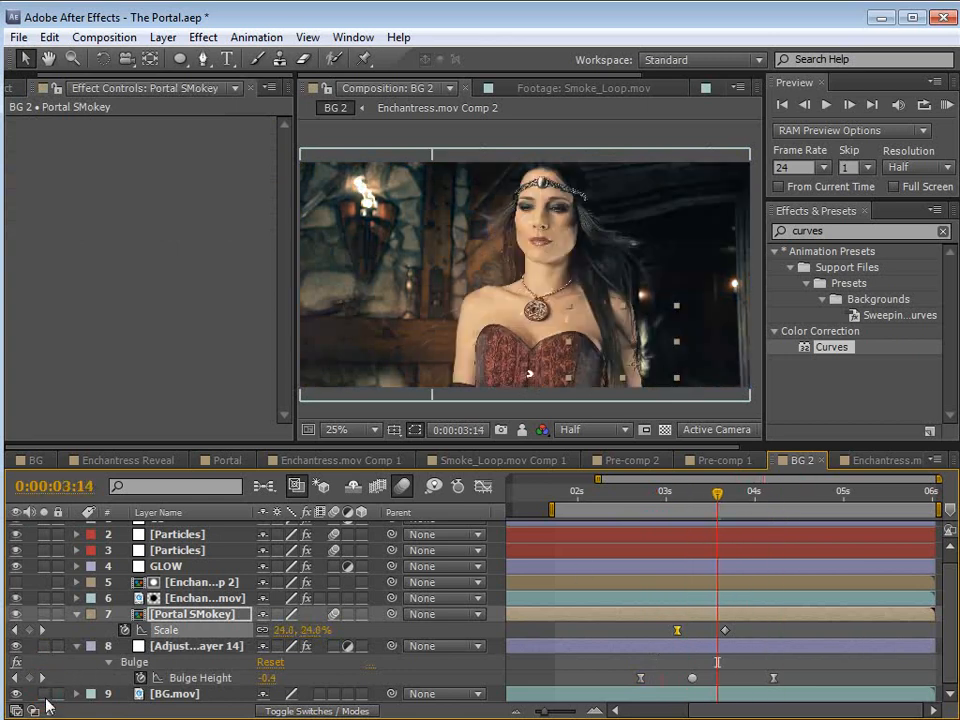
left_click_drag(664, 512, 745, 531)
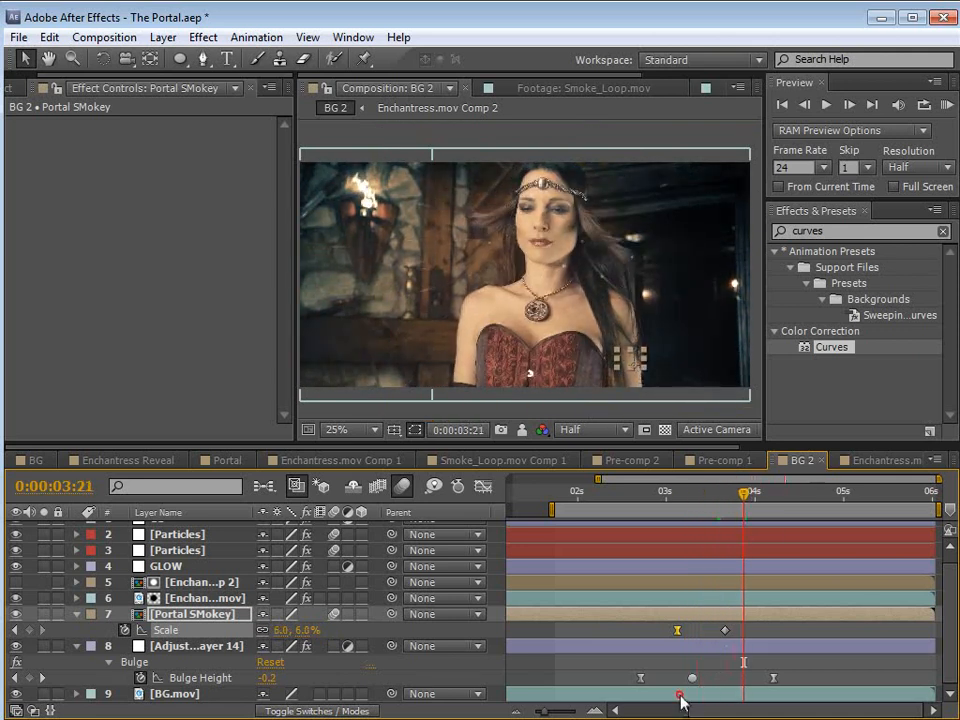
Step: Create a second adjustment layer and place it directly above BG.mov, beneath the bulge adjustment layer
left_click(681, 696)
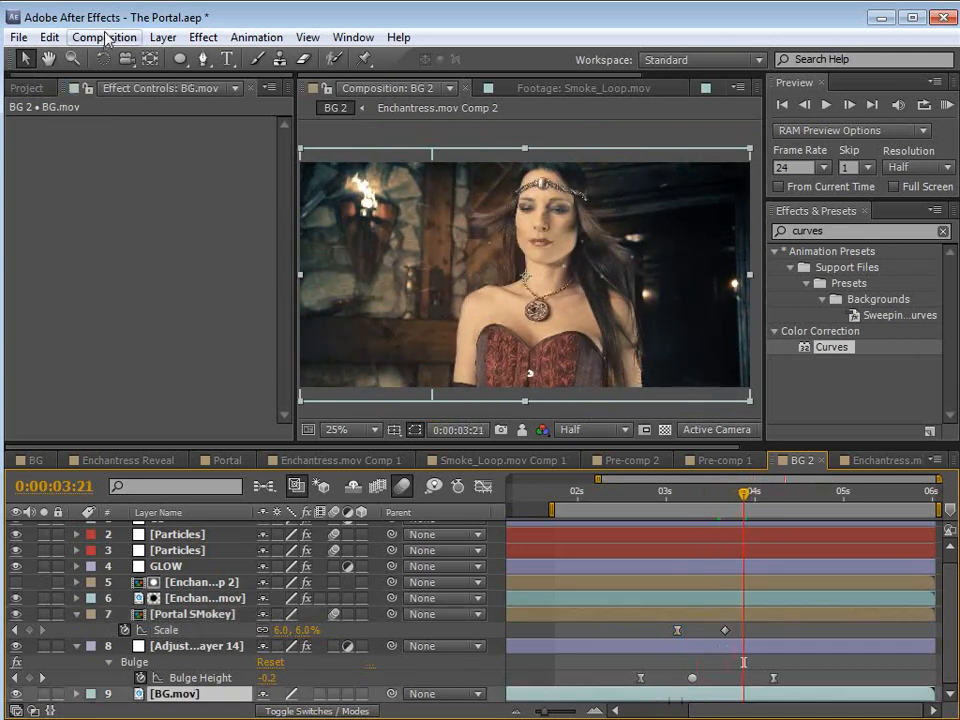
left_click(163, 37)
mouse_move(400, 59)
left_click(527, 190)
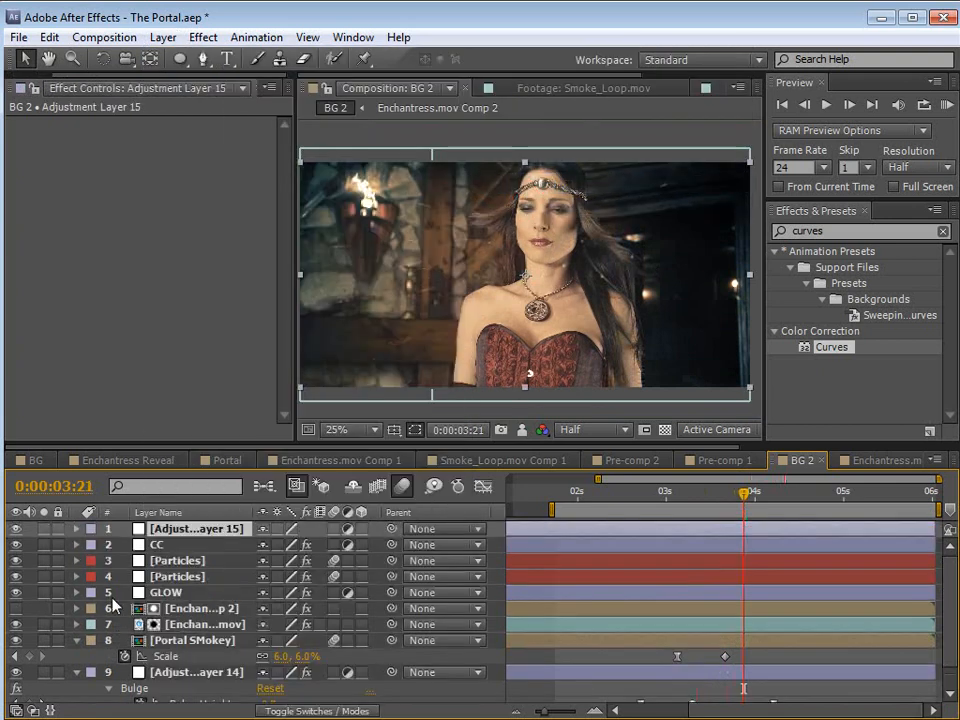
scroll(180, 707, "down", 2)
left_click_drag(181, 713, 175, 693)
Step: Draw an elliptical mask over the portal area on the new adjustment layer and set its Mask Feather to 150 pixels
left_click(180, 59)
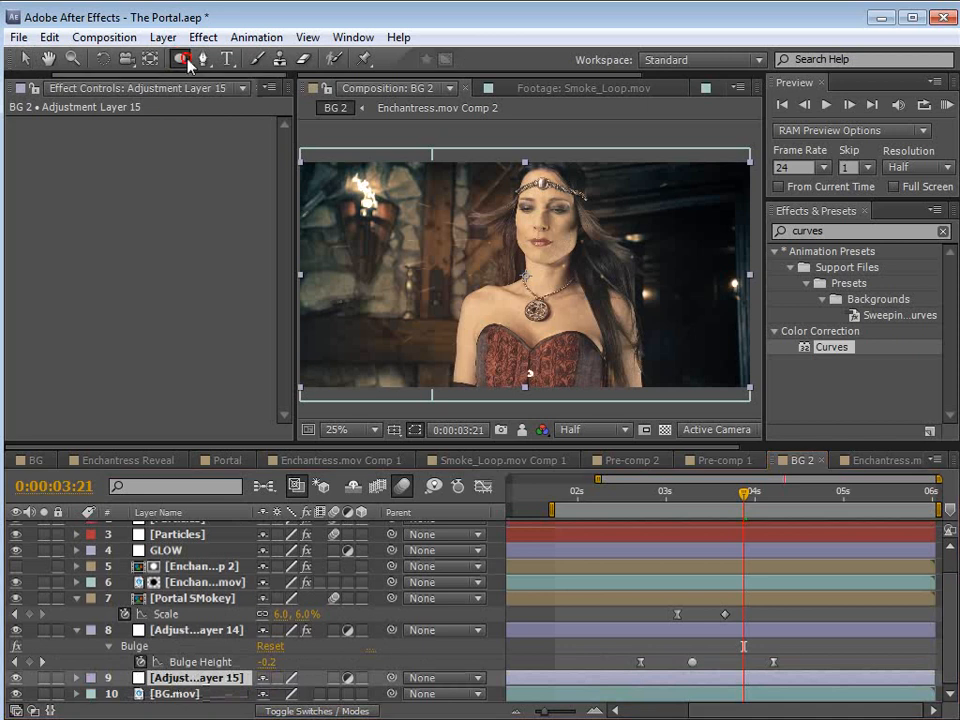
key("comma")
mouse_move(676, 185)
left_mouse_down()
mouse_move(621, 306)
mouse_move(535, 366)
left_mouse_up()
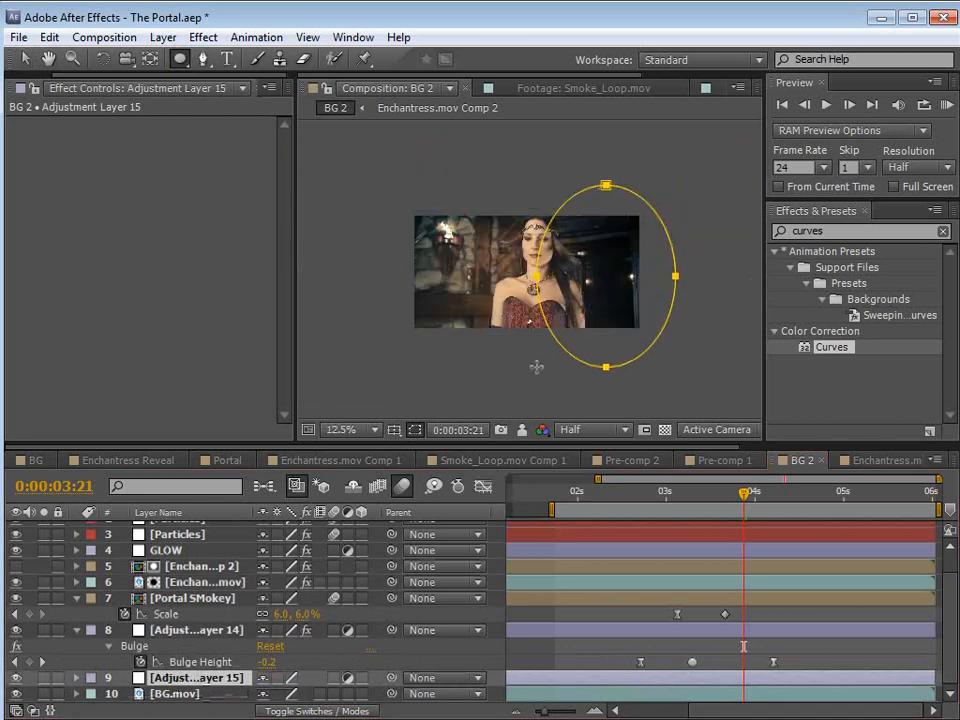
scroll(321, 661, "down", 1)
left_click_drag(303, 677, 455, 596)
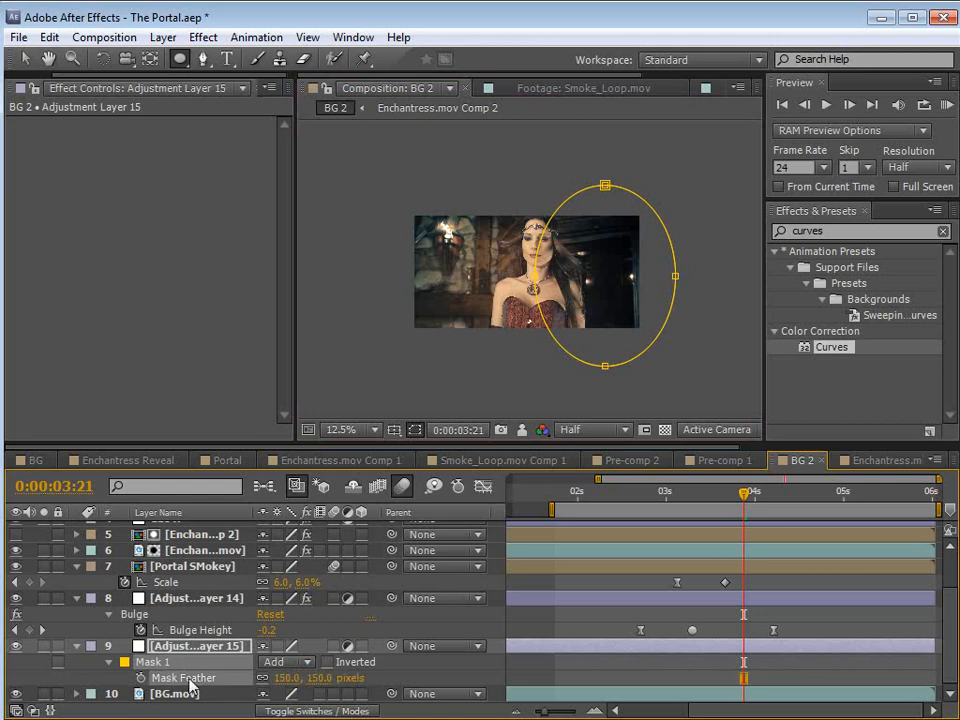
Step: Apply Curves to the masked adjustment layer above BG.mov and raise the RGB midtones slightly to brighten the portal area
left_click(195, 646)
scroll(200, 670, "up", 1)
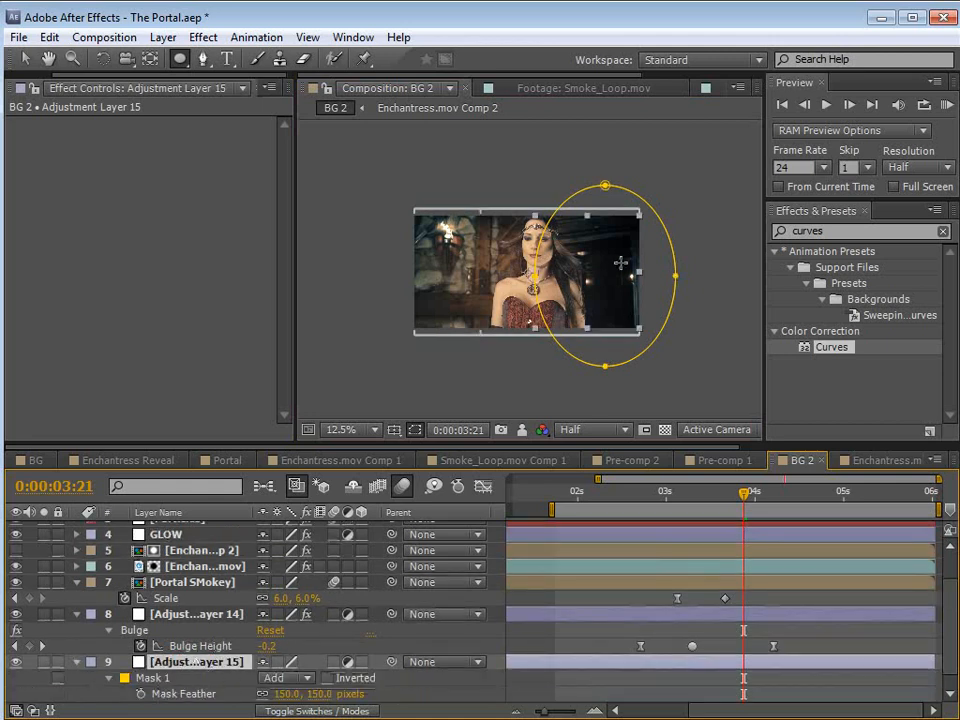
scroll(620, 262, "up", 2)
left_click(203, 37)
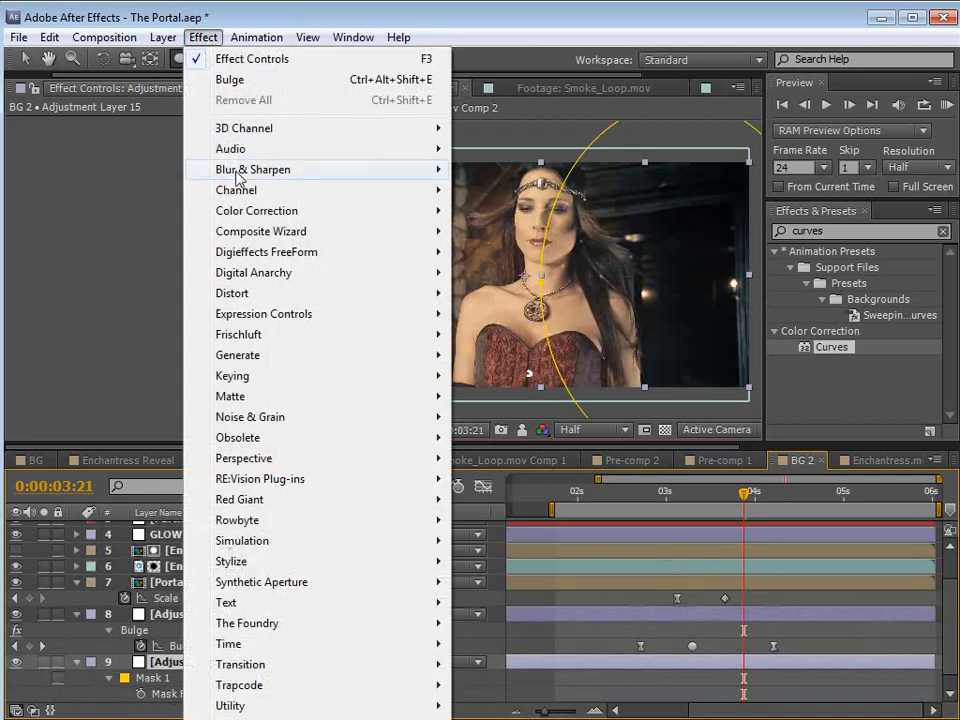
mouse_move(257, 210)
left_click(493, 542)
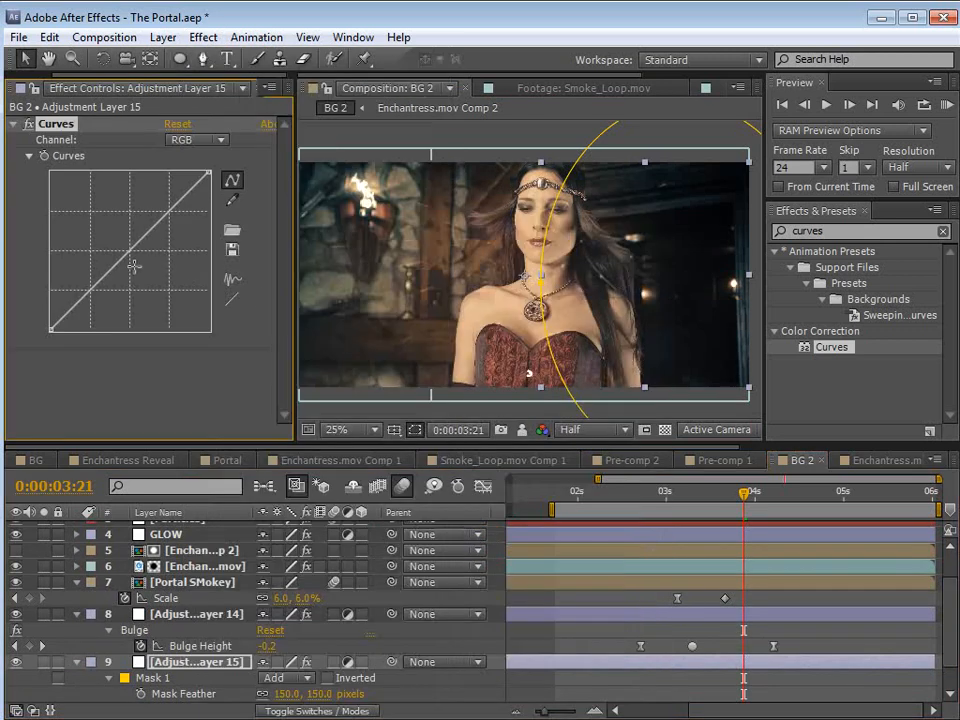
left_click_drag(129, 251, 122, 239)
key("ctrl+shift+h")
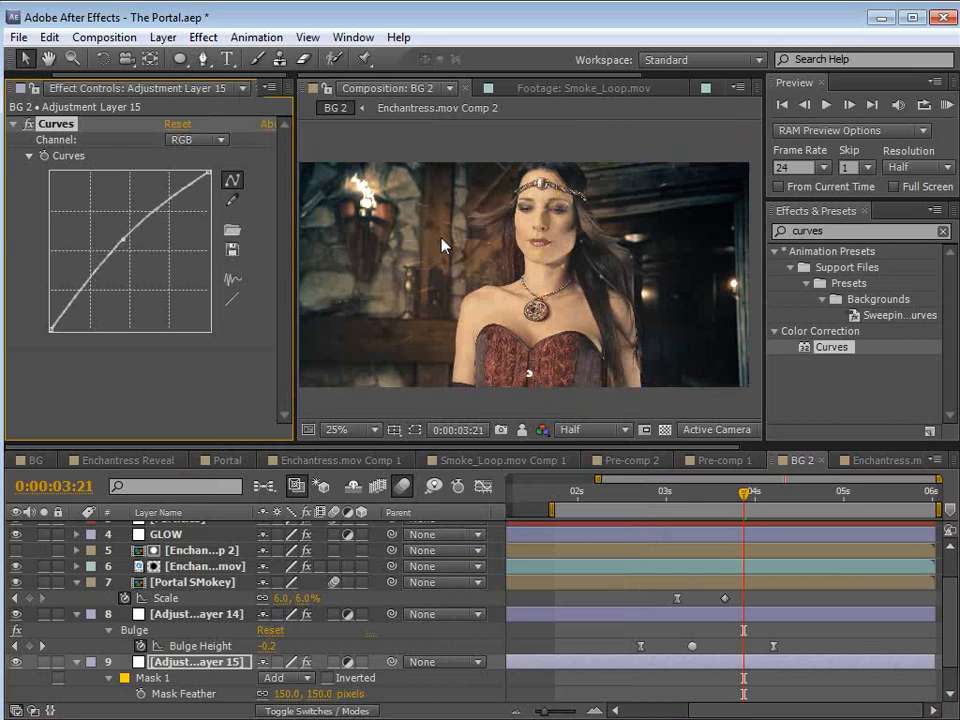
Step: Review the portal closing and shift all three Bulge Height keyframes about half a second later
key("space")
left_click_drag(563, 254, 547, 245)
left_click_drag(750, 495, 709, 553)
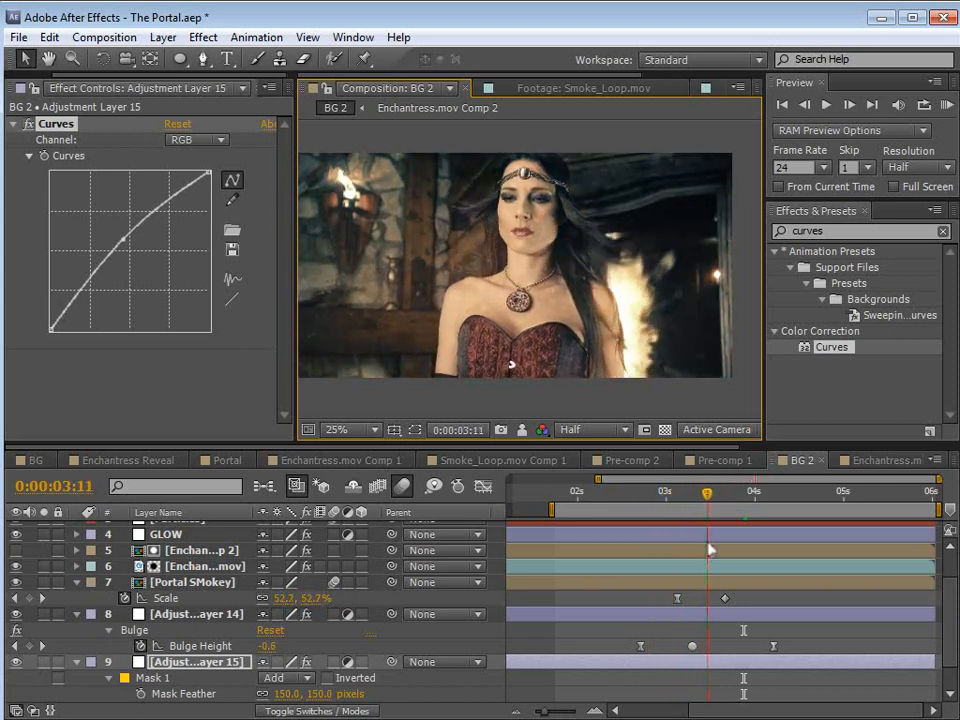
left_click_drag(622, 640, 818, 668)
left_click_drag(692, 646, 732, 647)
left_click_drag(644, 501, 751, 528)
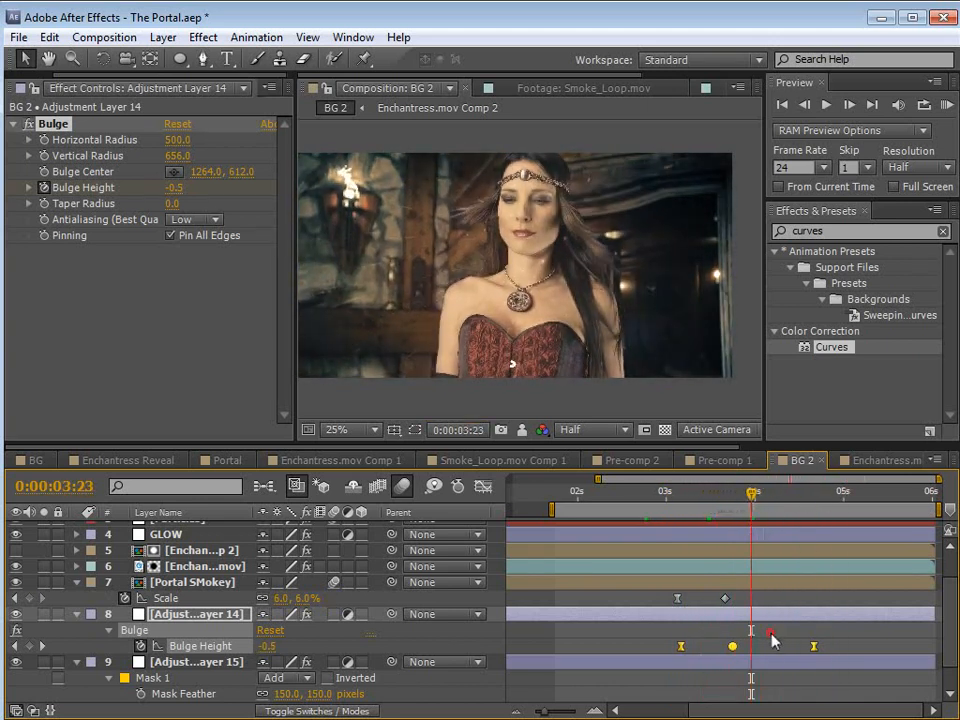
Step: Set the Bulge effect's Taper Radius to 16 and increase its Vertical Radius slightly
left_click(139, 190)
left_click_drag(171, 203, 185, 204)
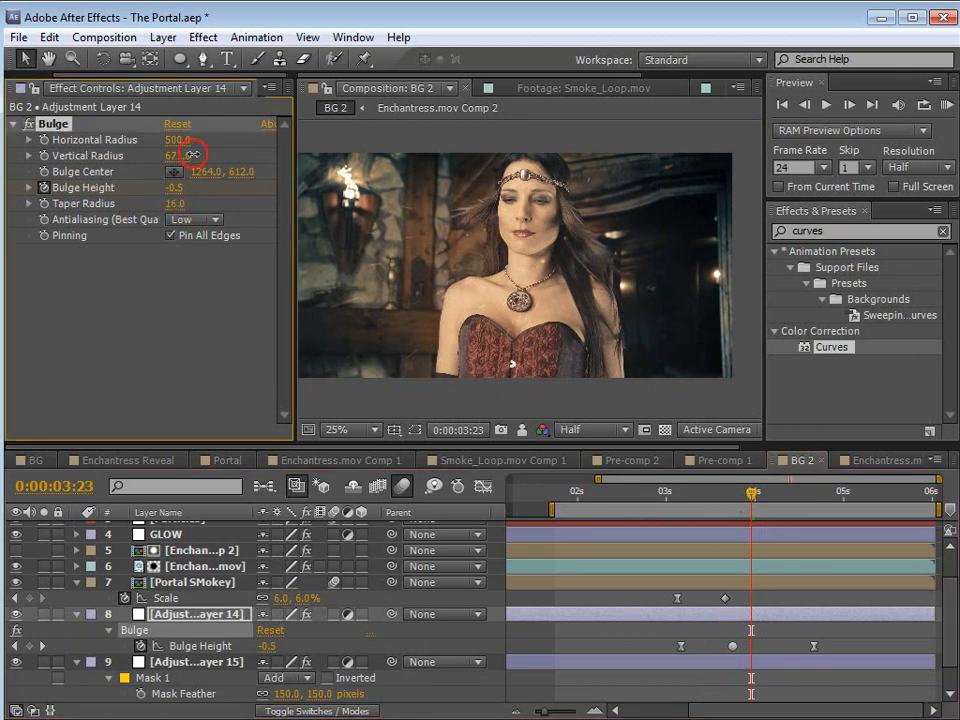
mouse_move(239, 154)
left_mouse_down()
mouse_move(230, 157)
mouse_move(225, 138)
mouse_move(252, 139)
left_mouse_up()
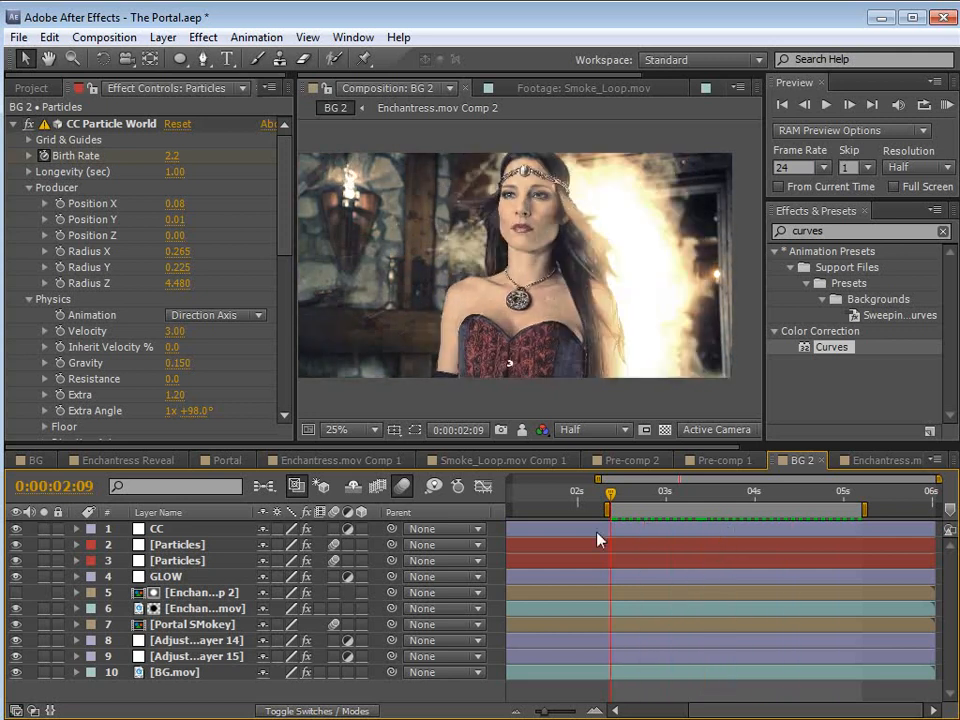
Step: Save the project and create a 1920 x 960 white solid named Optical Flares
key("ctrl+s")
left_click(163, 37)
mouse_move(300, 62)
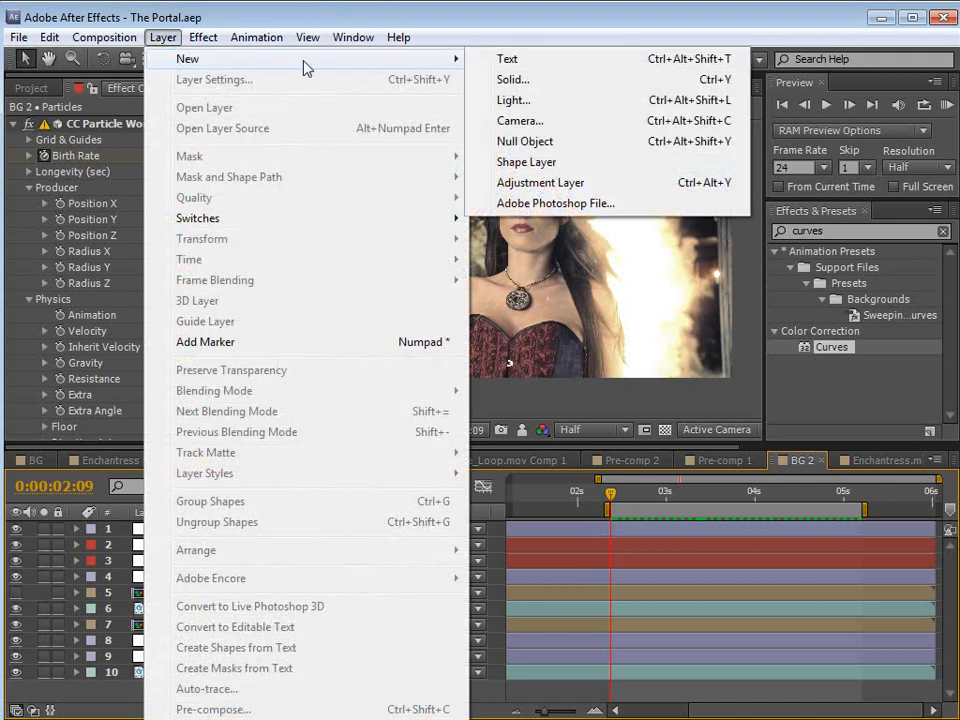
left_click(513, 82)
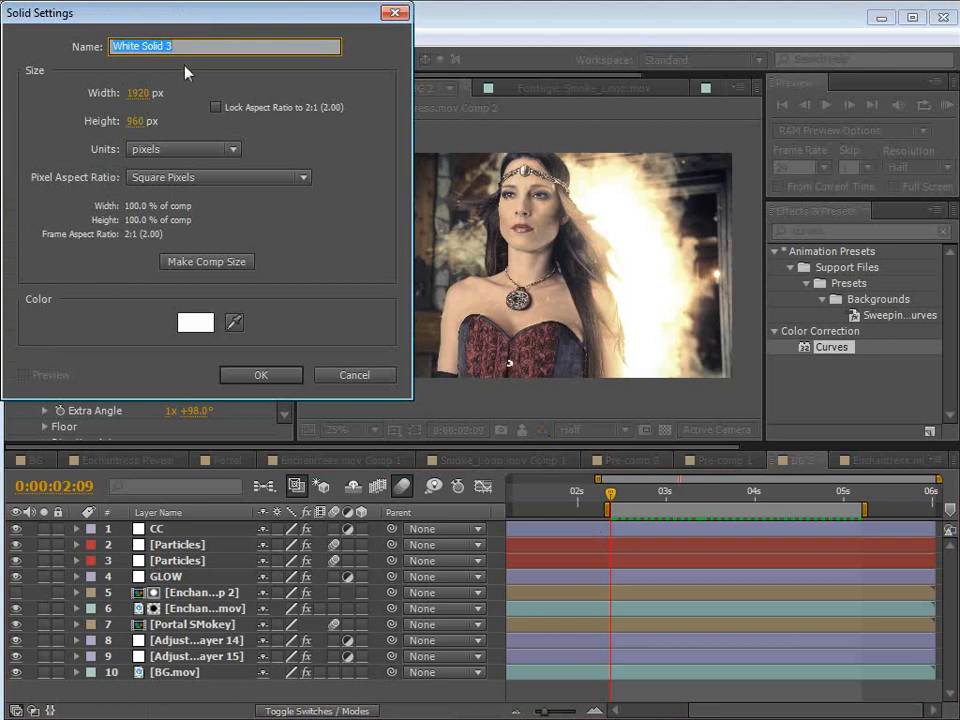
type("Optical Flares")
left_click(260, 372)
Step: Apply the Optical Flares effect to the new solid and set the layer's blending mode to Screen
left_click(880, 231)
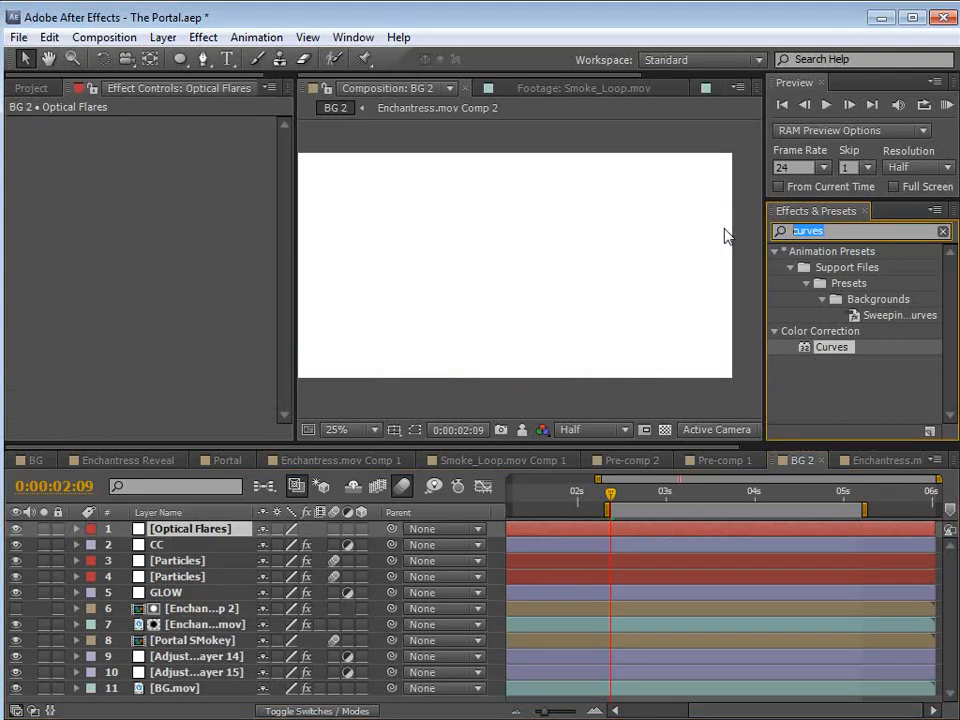
type("Optica")
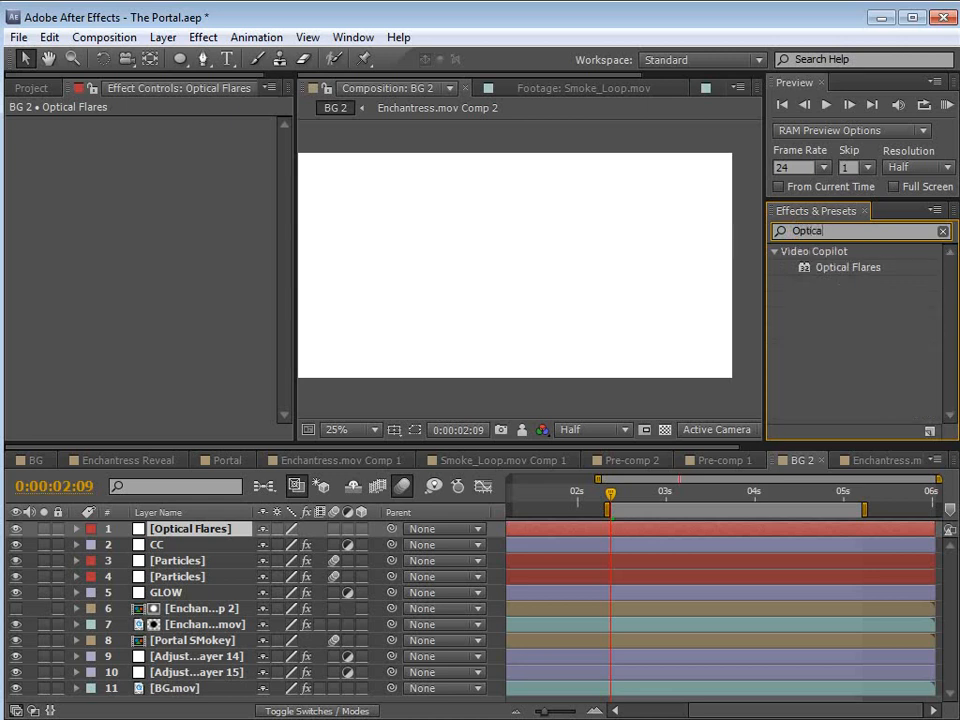
left_click_drag(850, 270, 221, 531)
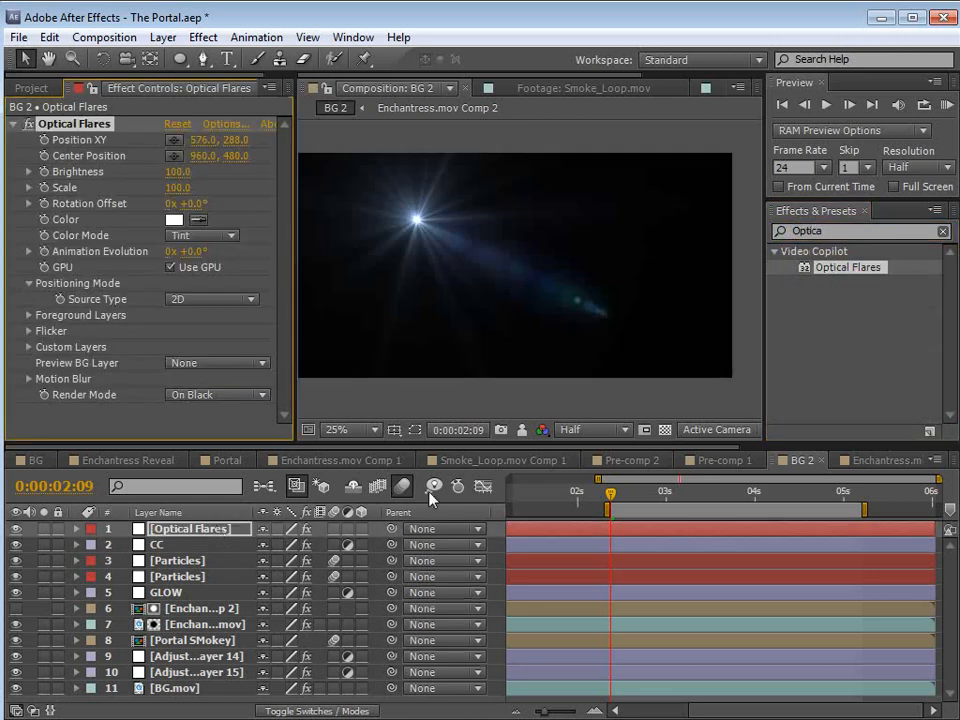
key("F4")
left_click(300, 535)
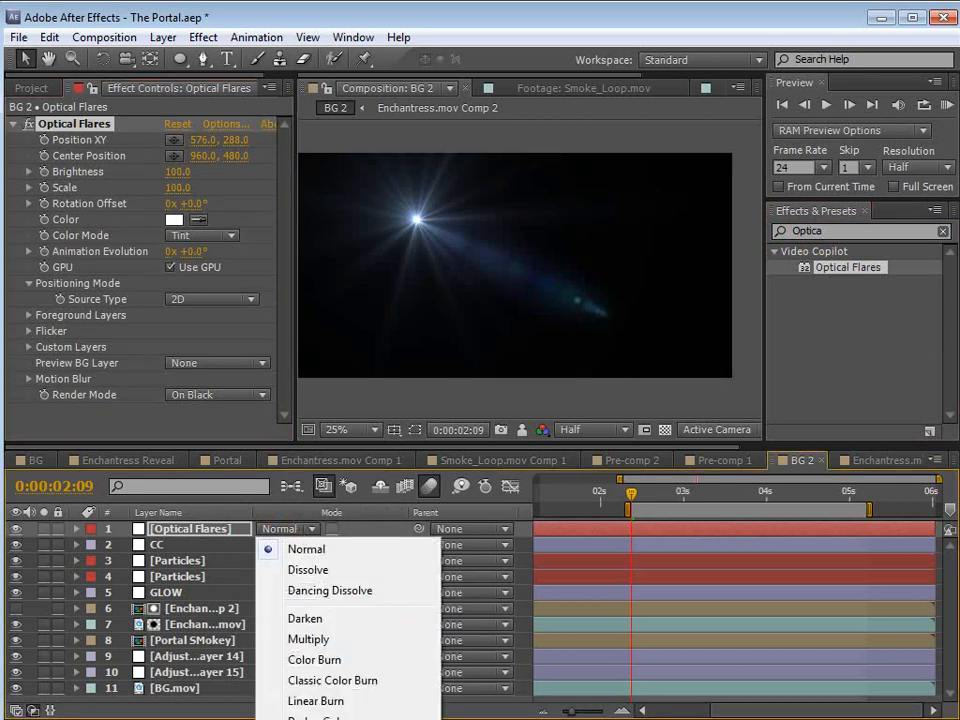
left_click(320, 719)
Step: Move the flare source to the image edge beside the portal, at about 1920, 312
left_click(84, 126)
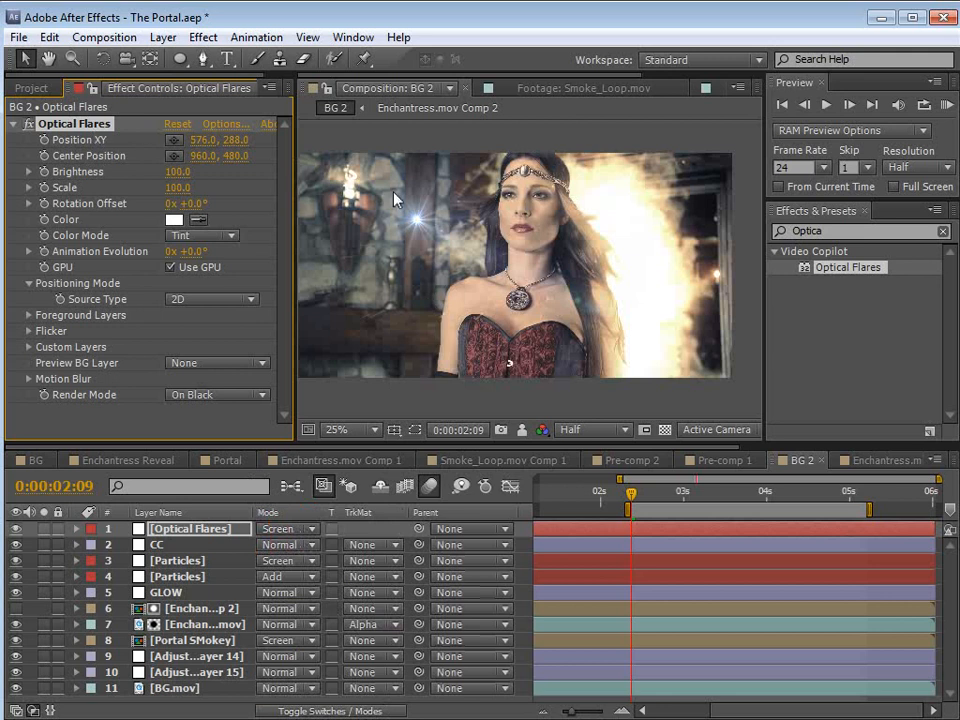
key("ctrl+shift+h")
left_click_drag(418, 221, 736, 238)
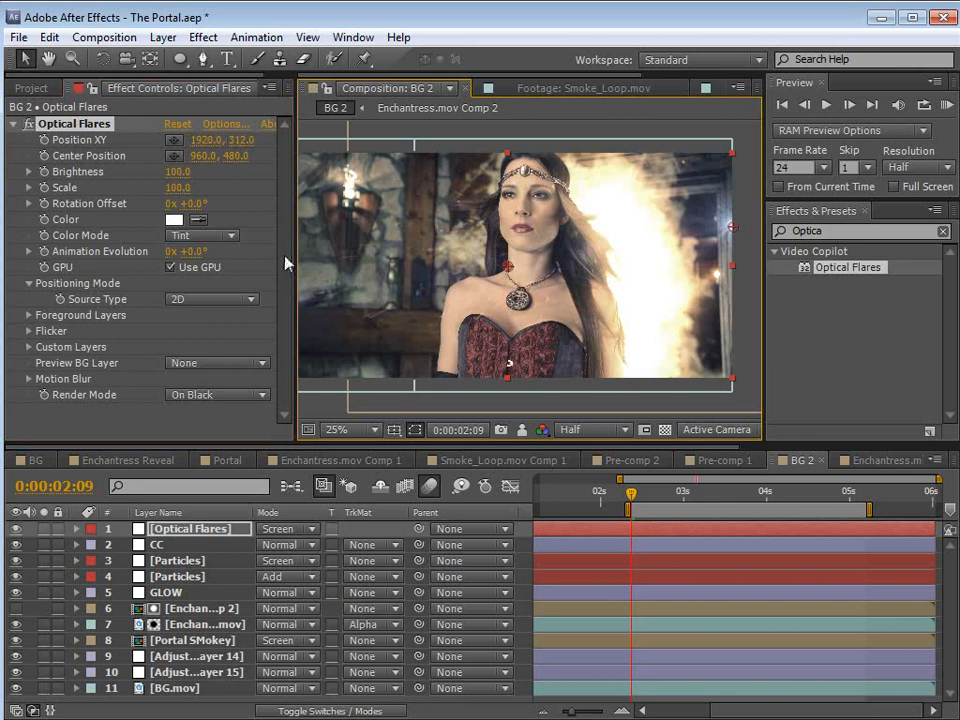
Step: Open the Optical Flares options, hide the editor area and browse the Motion Graphics presets
left_click(217, 128)
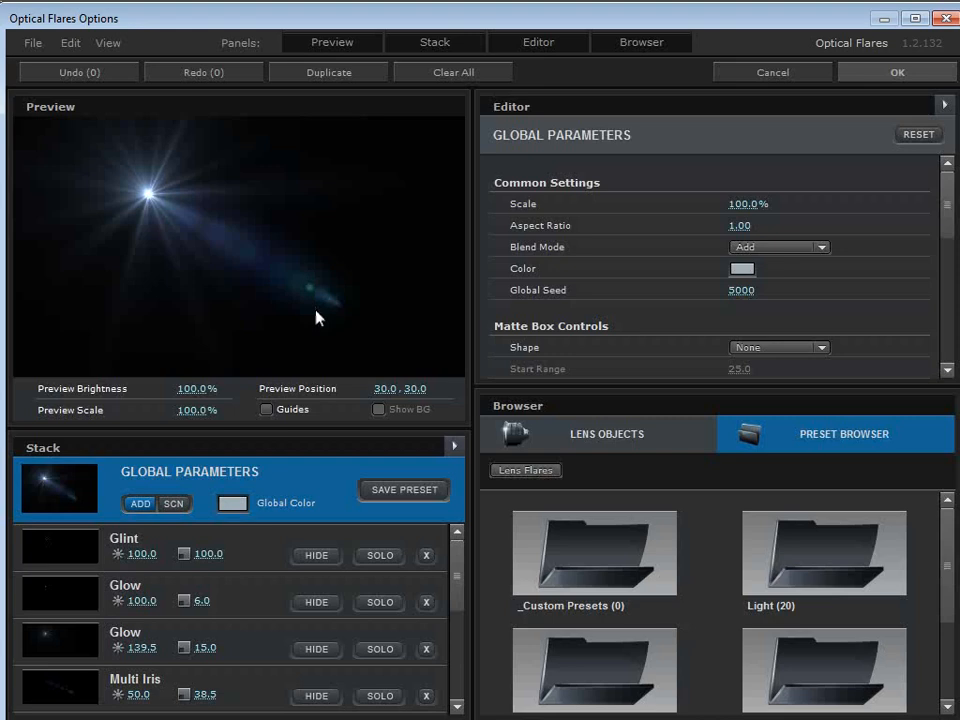
left_click(543, 43)
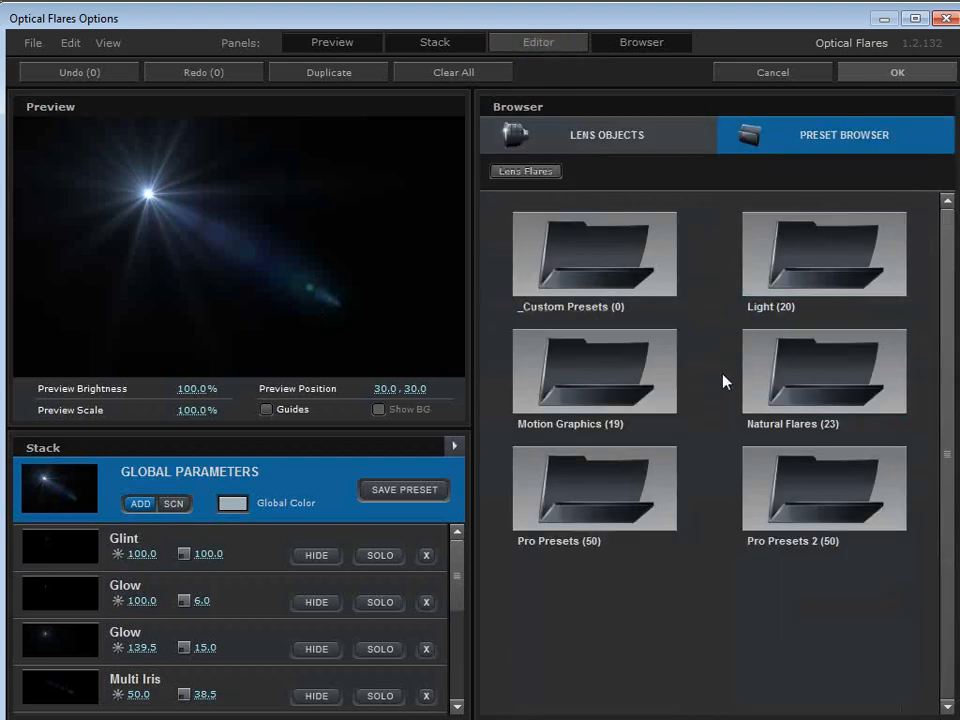
left_click(654, 360)
Step: Try the Dirty Anamorphic preset and the Bay preset from Natural Flares, repositioning the preview flare to judge each look
left_click_drag(950, 279, 940, 413)
left_click(803, 280)
left_click_drag(426, 258, 354, 218)
left_click(546, 291)
left_click_drag(431, 232, 462, 236)
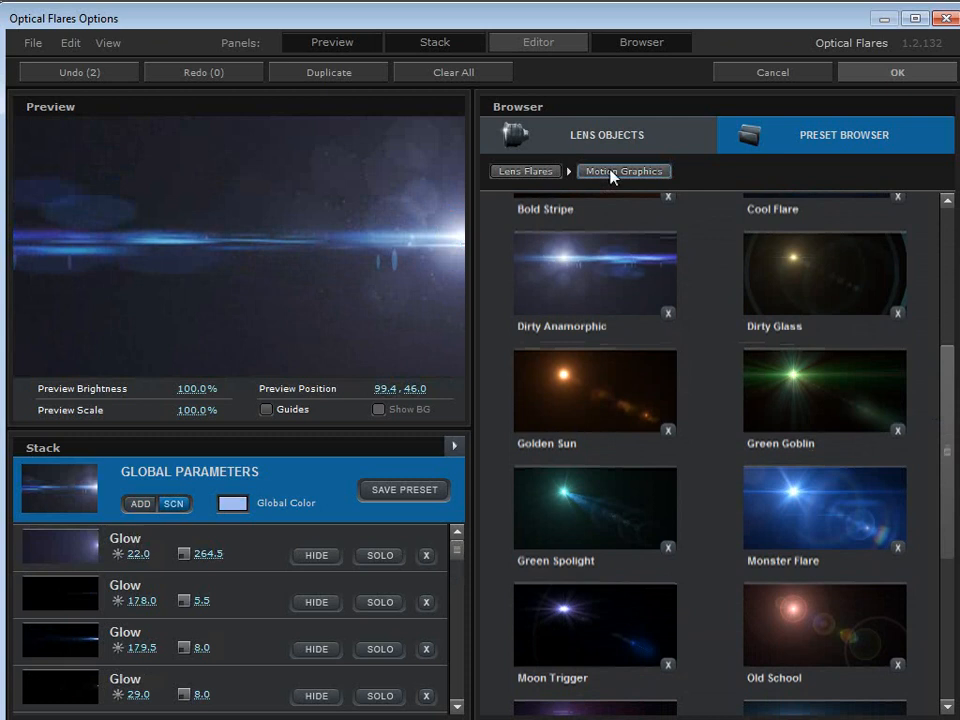
left_click(543, 174)
left_click(821, 250)
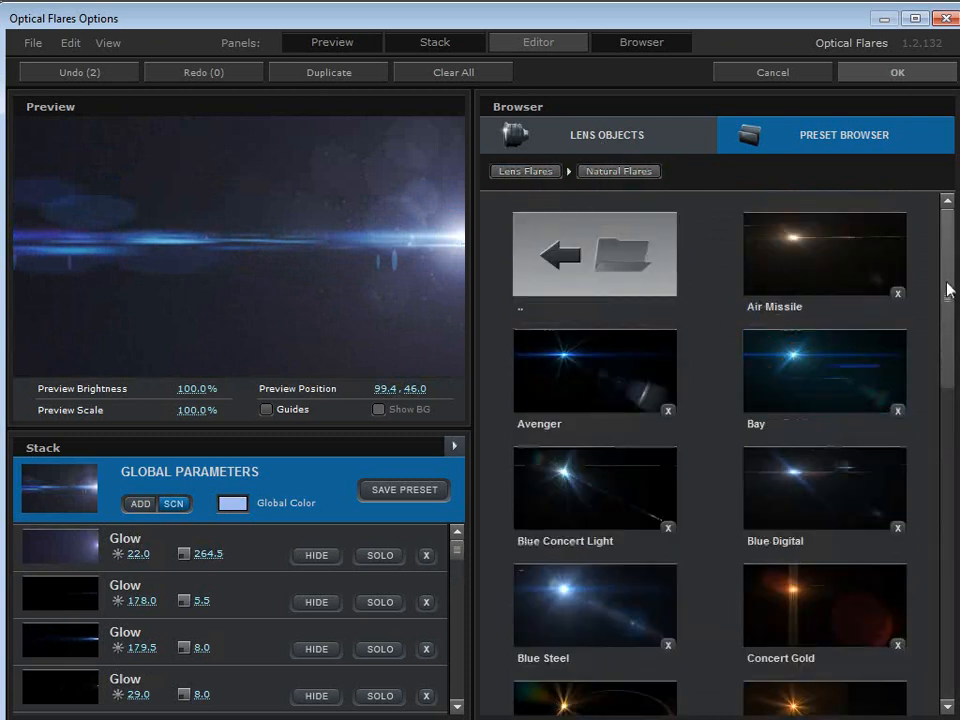
left_click(838, 404)
left_click_drag(294, 239, 402, 210)
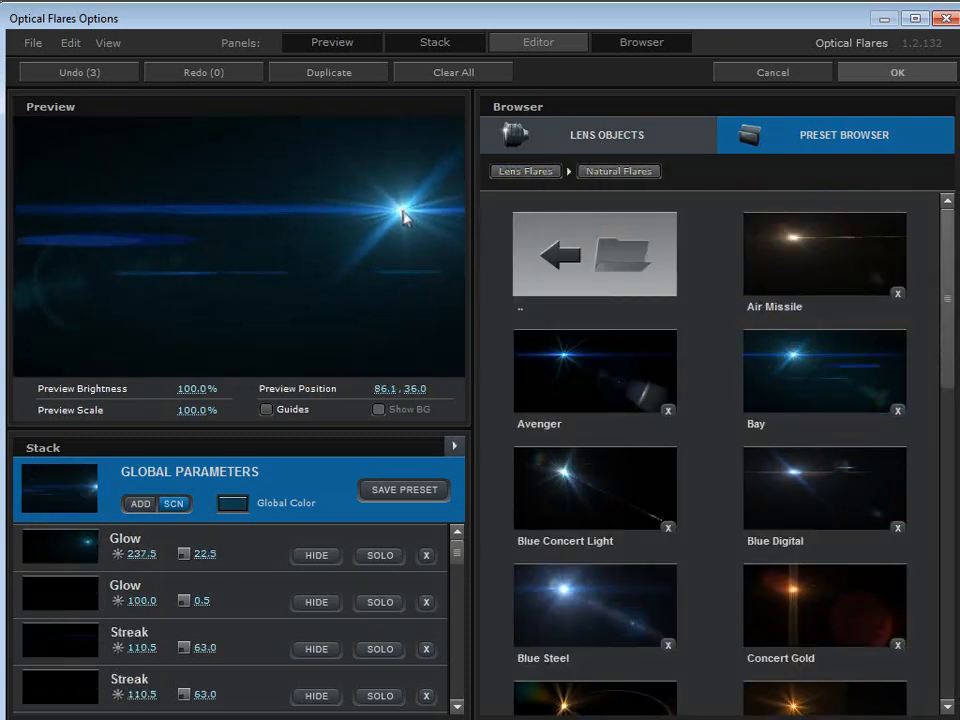
Step: Choose the JayJay preset from the Light category and check it with the preview flare near the frame's edge
left_click(615, 236)
left_click(767, 268)
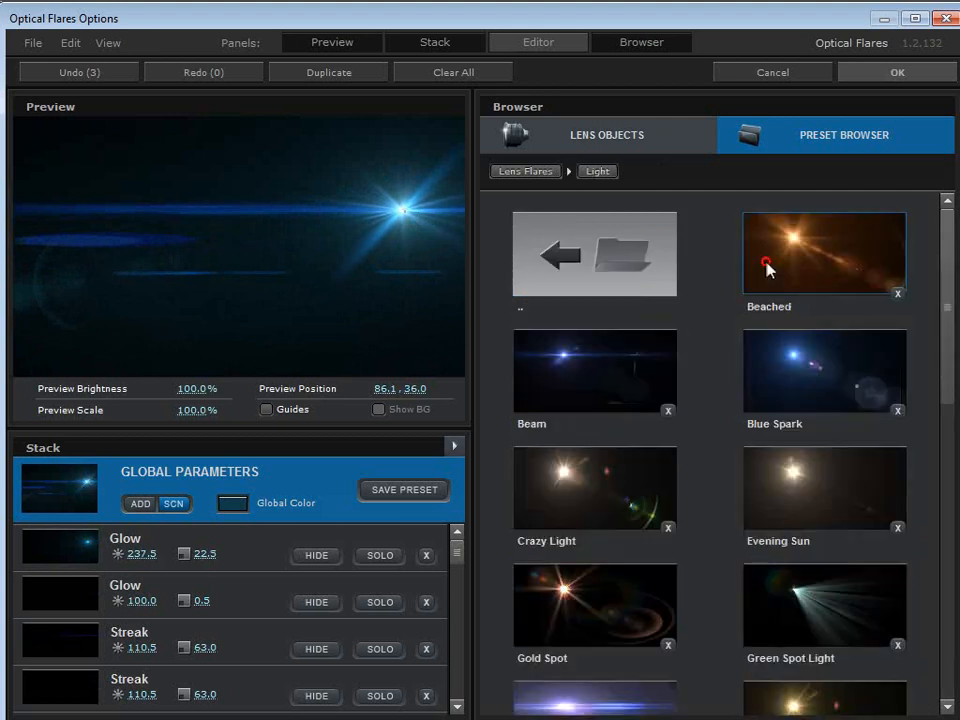
scroll(546, 434, "down", 3)
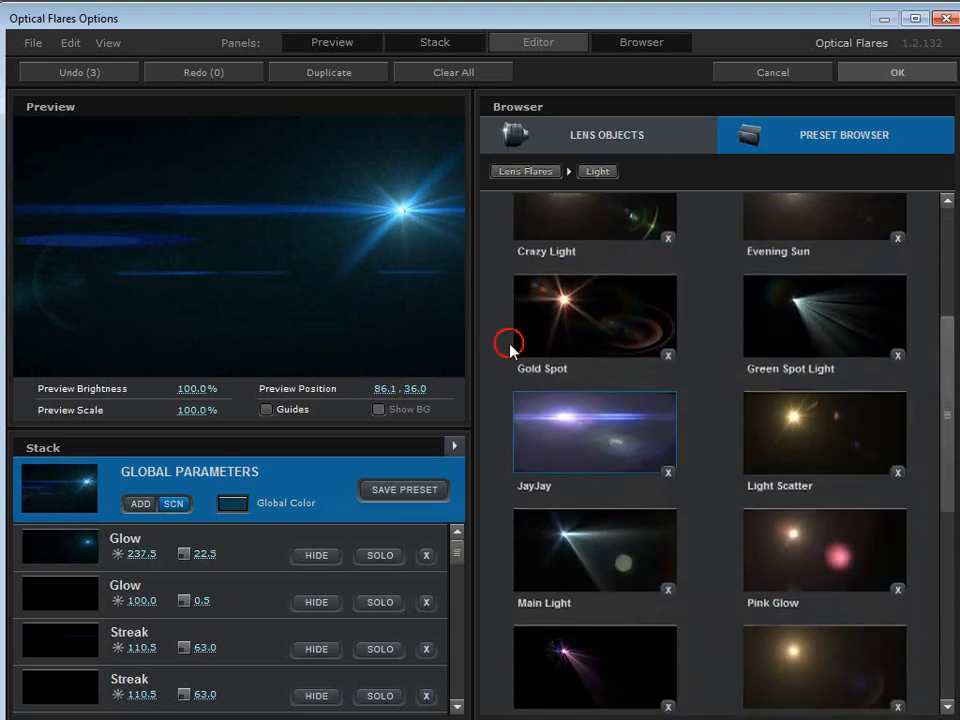
left_click_drag(373, 214, 437, 220)
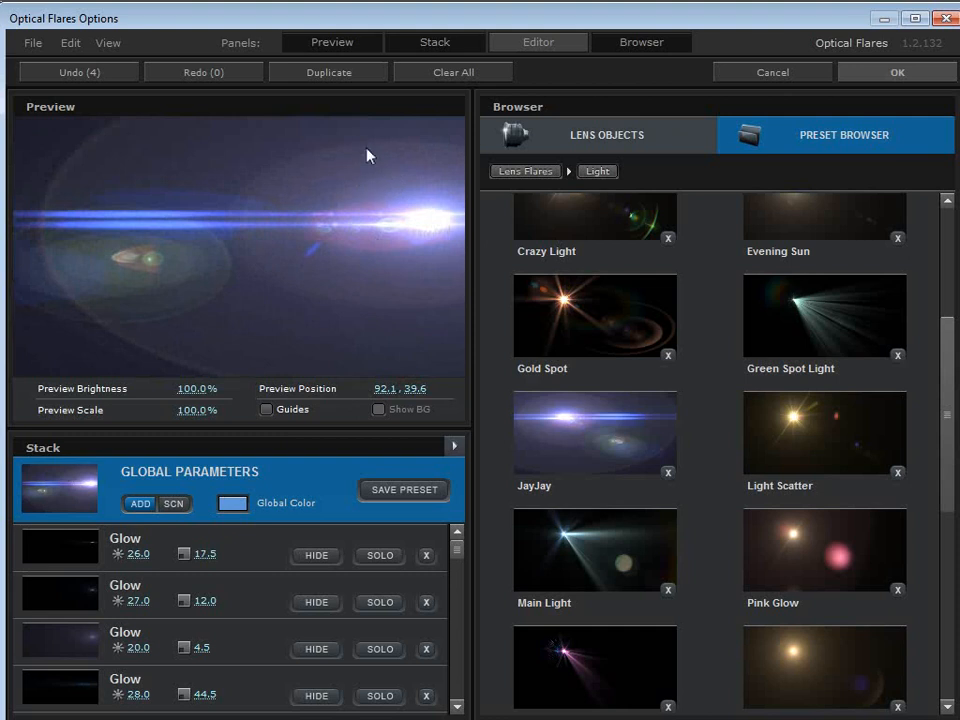
left_click_drag(326, 231, 426, 239)
Step: Add a Lens Orbs object to the JayJay flare and apply the flare design to the layer
left_click(655, 135)
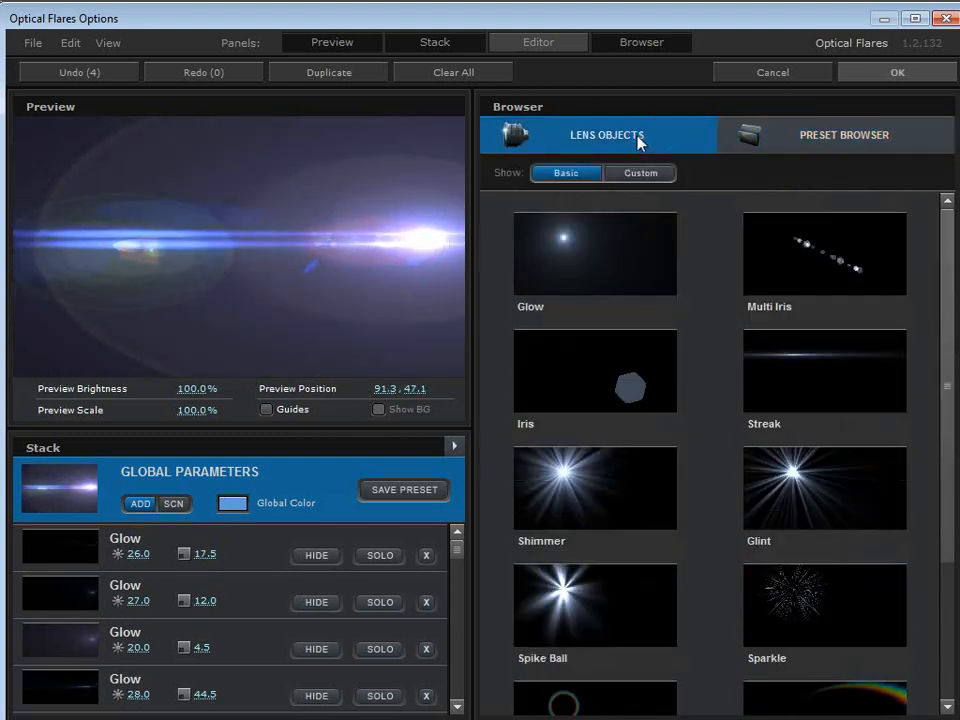
scroll(930, 300, "down", 4)
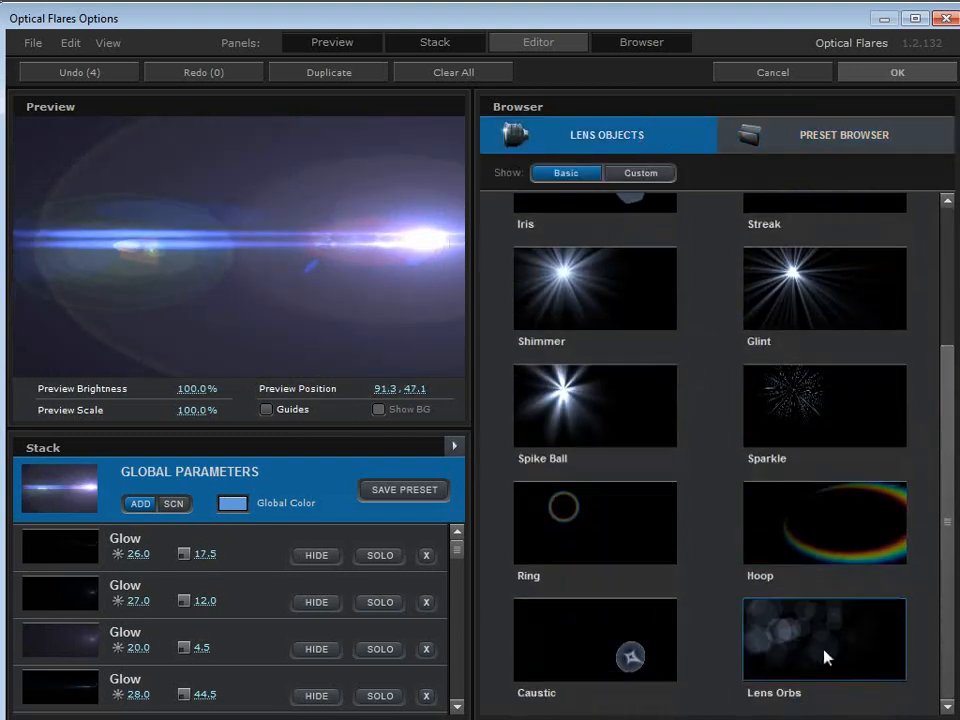
left_click(778, 654)
left_click_drag(345, 240, 380, 178)
left_click(893, 72)
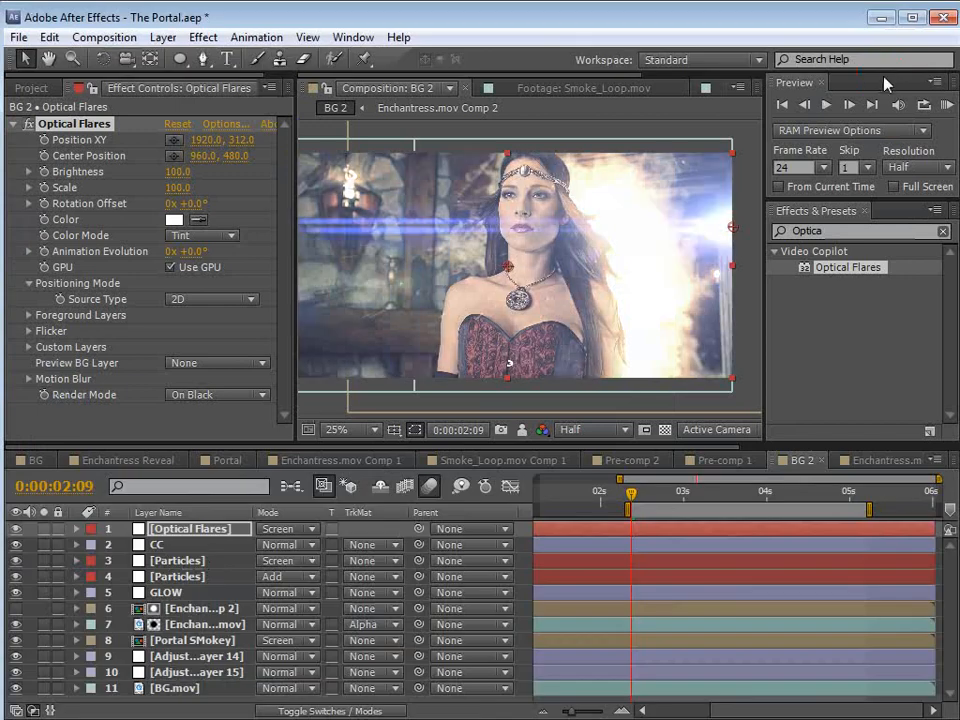
Step: Move the flare just outside the frame to about 1972, 272 and set its tint to the warm orange CB9574
left_click_drag(736, 229, 748, 219)
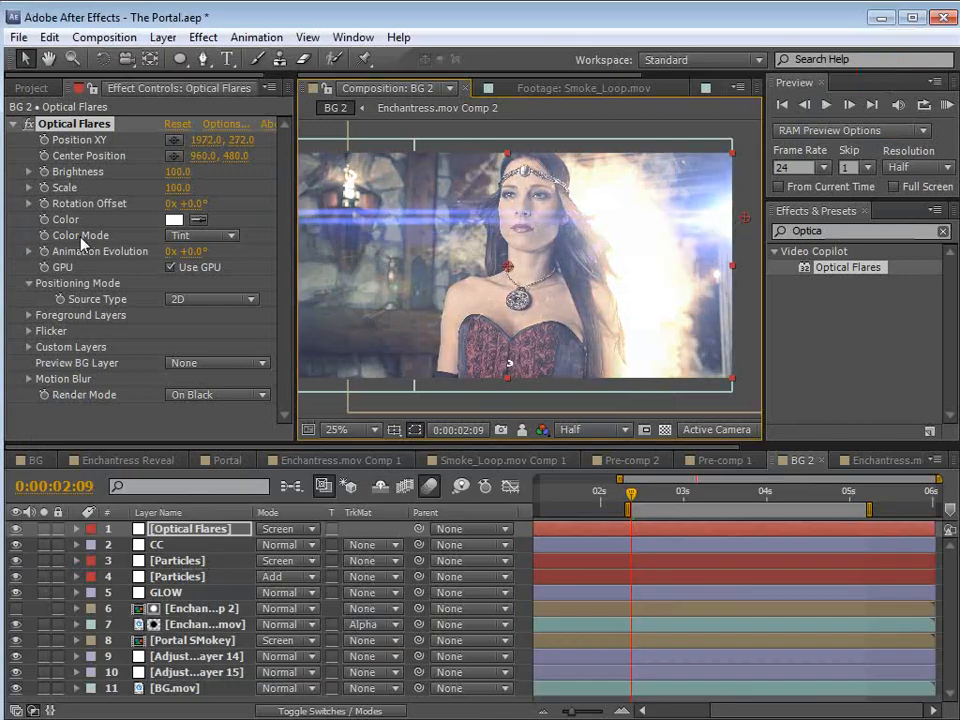
left_click(175, 220)
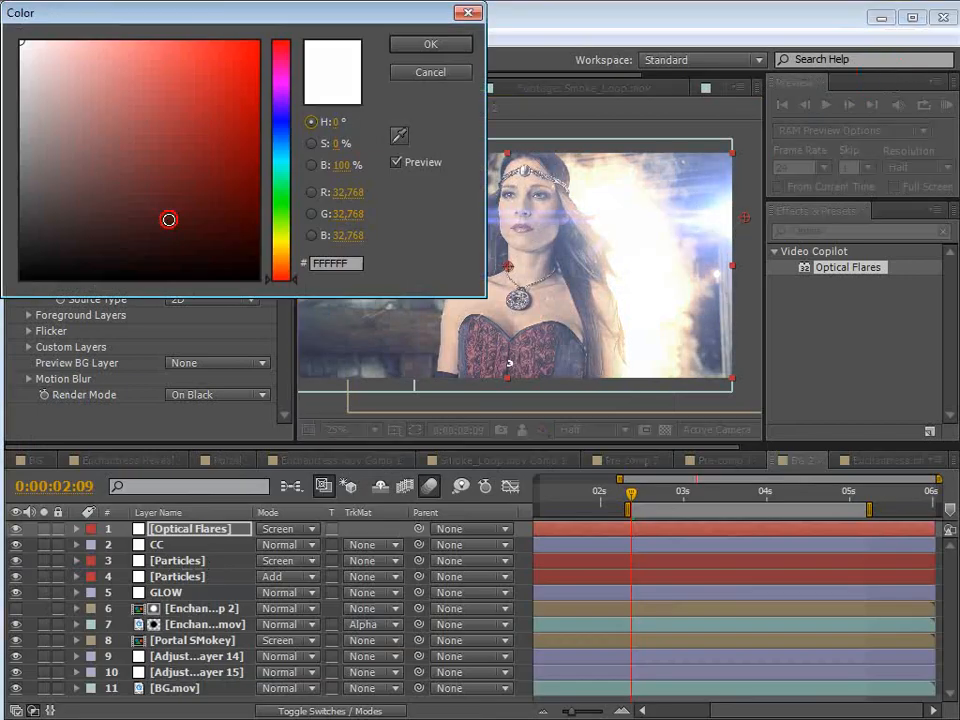
left_click_drag(282, 280, 284, 266)
left_click(90, 54)
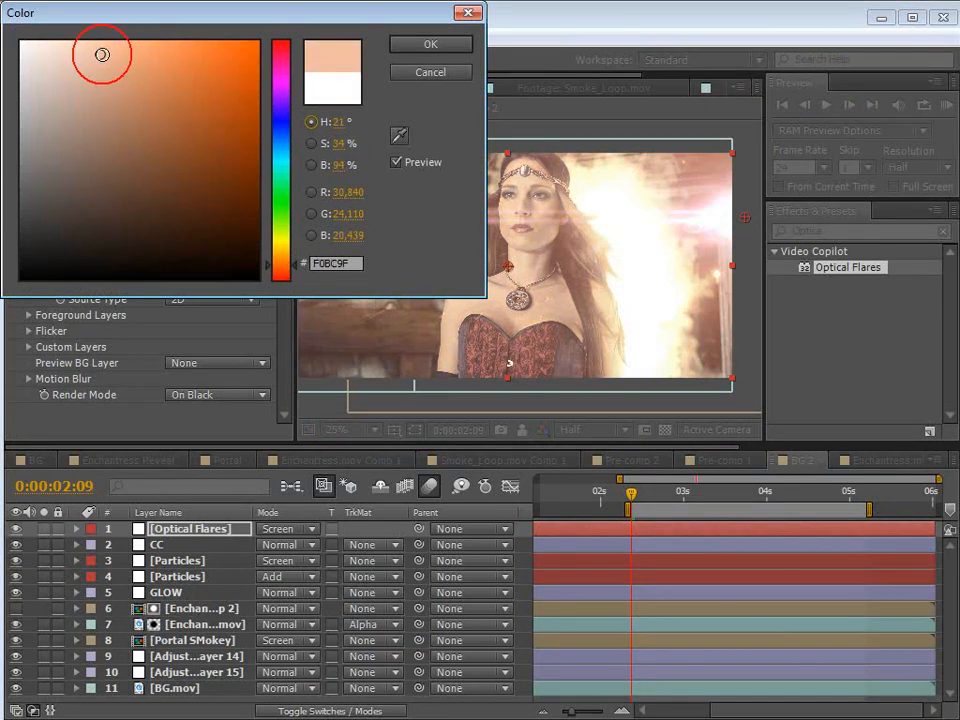
left_click(455, 52)
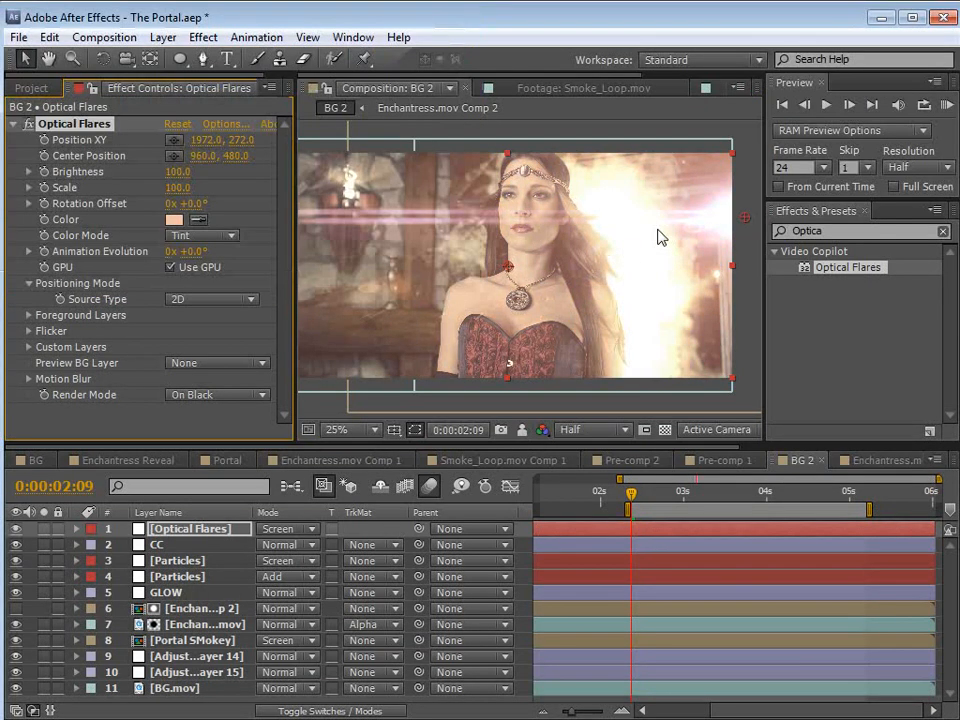
left_click(171, 221)
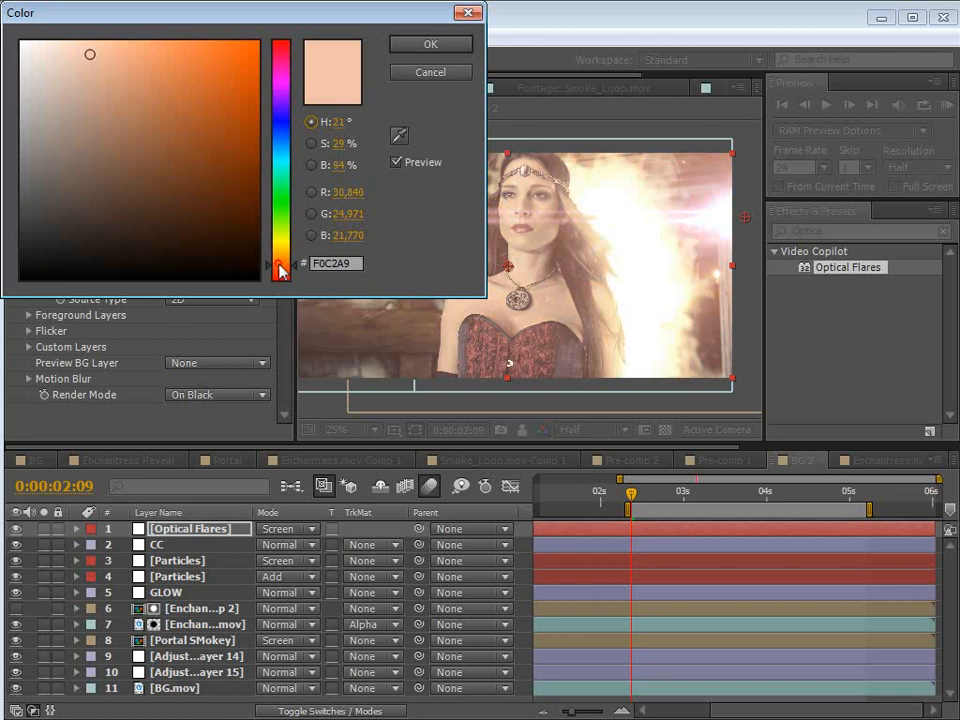
left_click(121, 89)
left_click(429, 46)
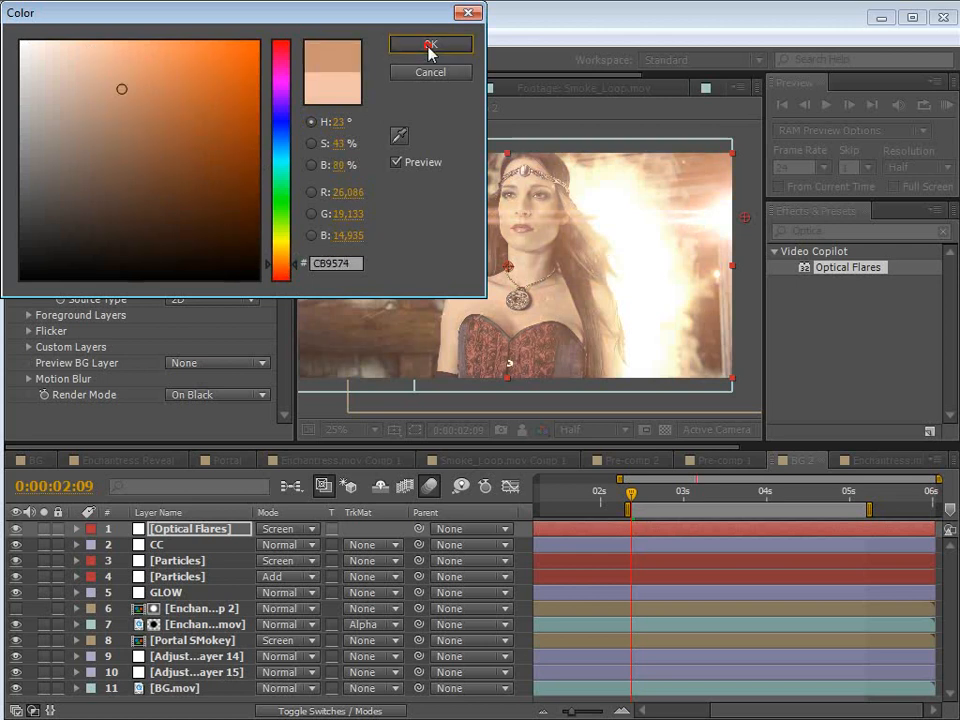
Step: Apply Curves to the Optical Flares layer and pull the RGB midtones down to strengthen the flare's contrast
left_click(212, 37)
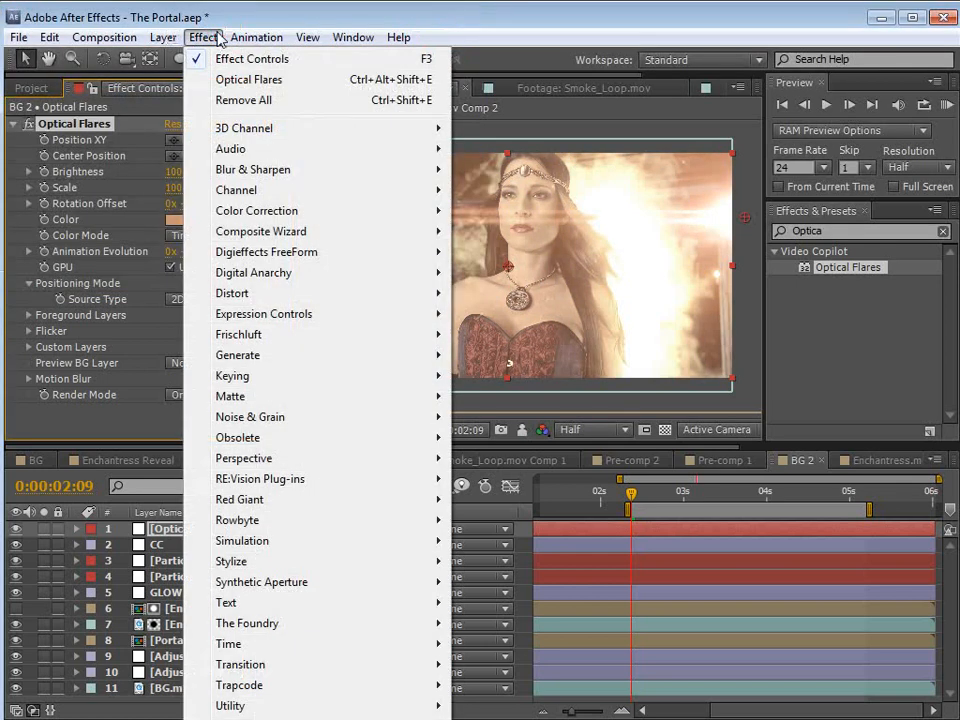
mouse_move(257, 210)
left_click(514, 489)
left_click_drag(124, 355, 143, 373)
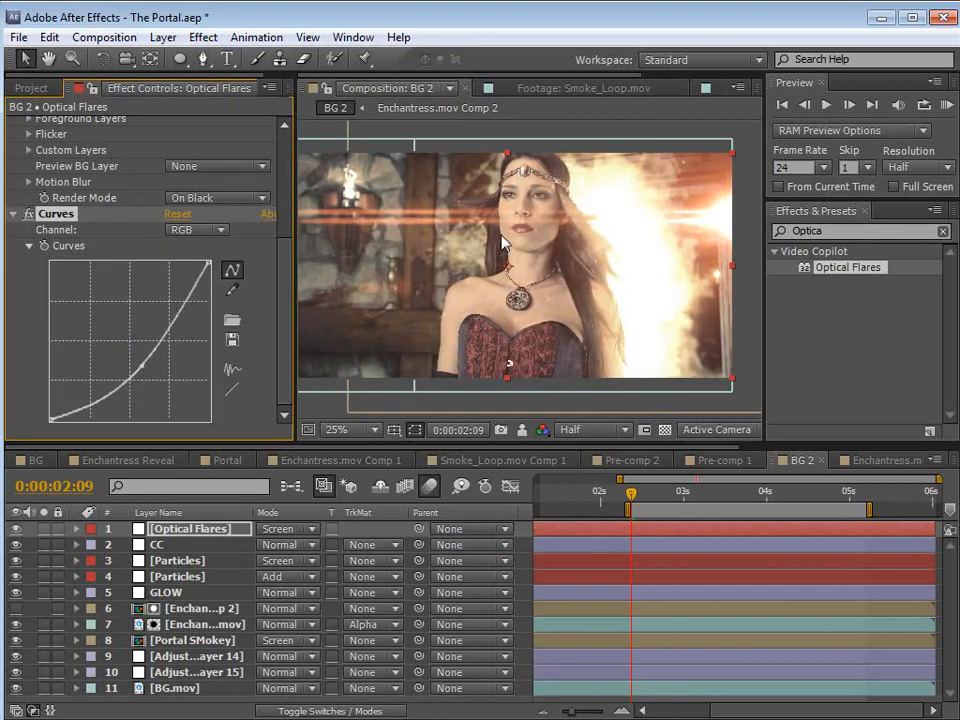
Step: Add a Tint effect at 40% to the Optical Flares layer and shift the flare's color to CBA174
left_click(203, 37)
mouse_move(259, 210)
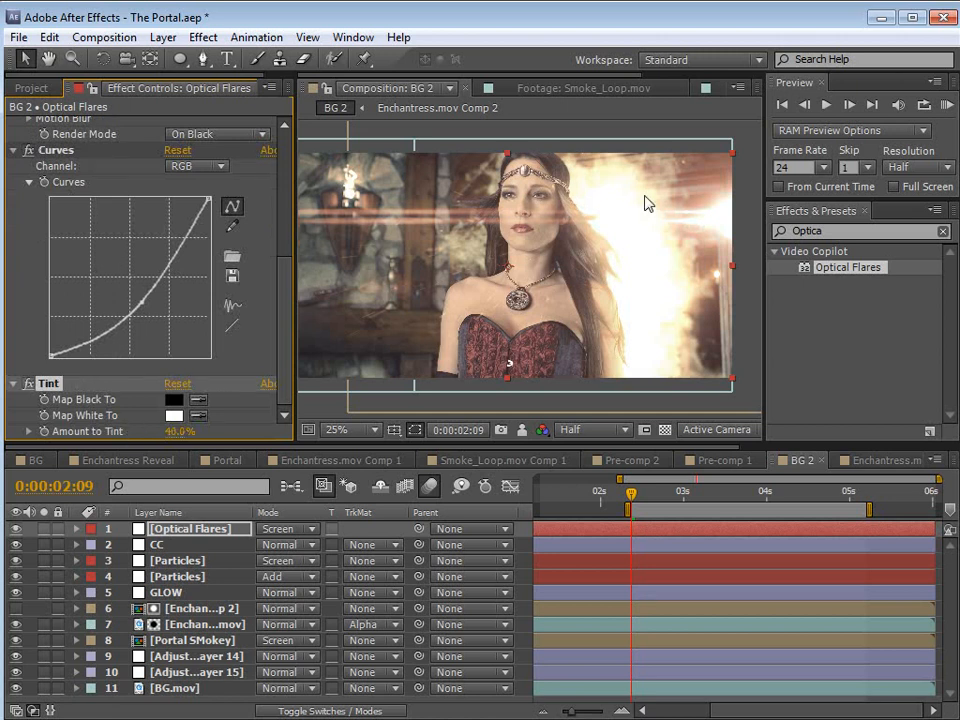
scroll(285, 236, "up", 5)
left_click(172, 219)
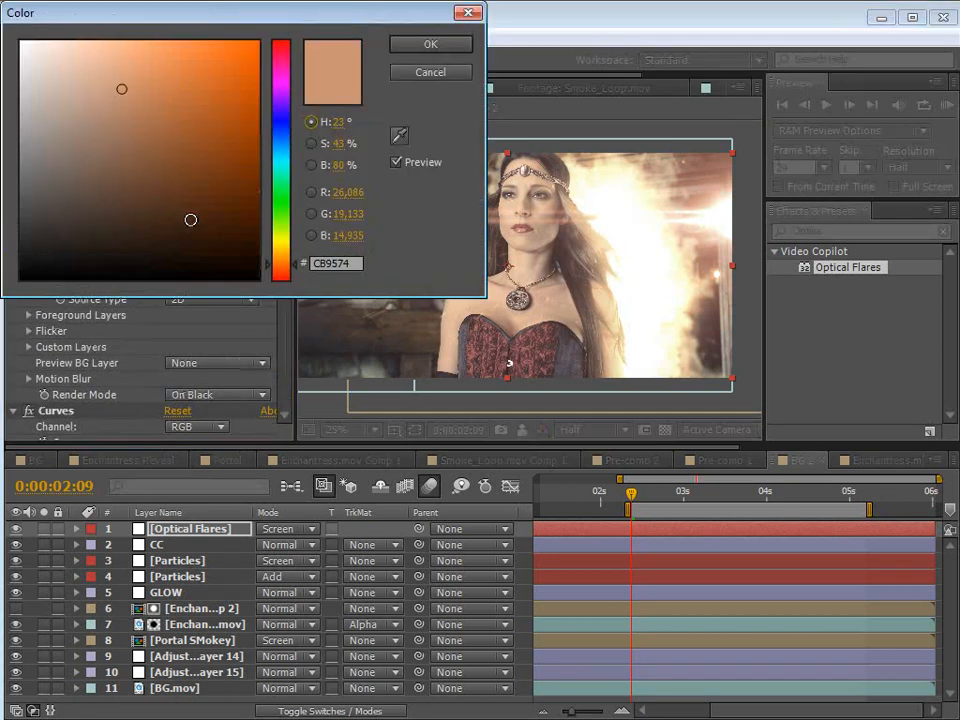
left_click_drag(285, 270, 282, 267)
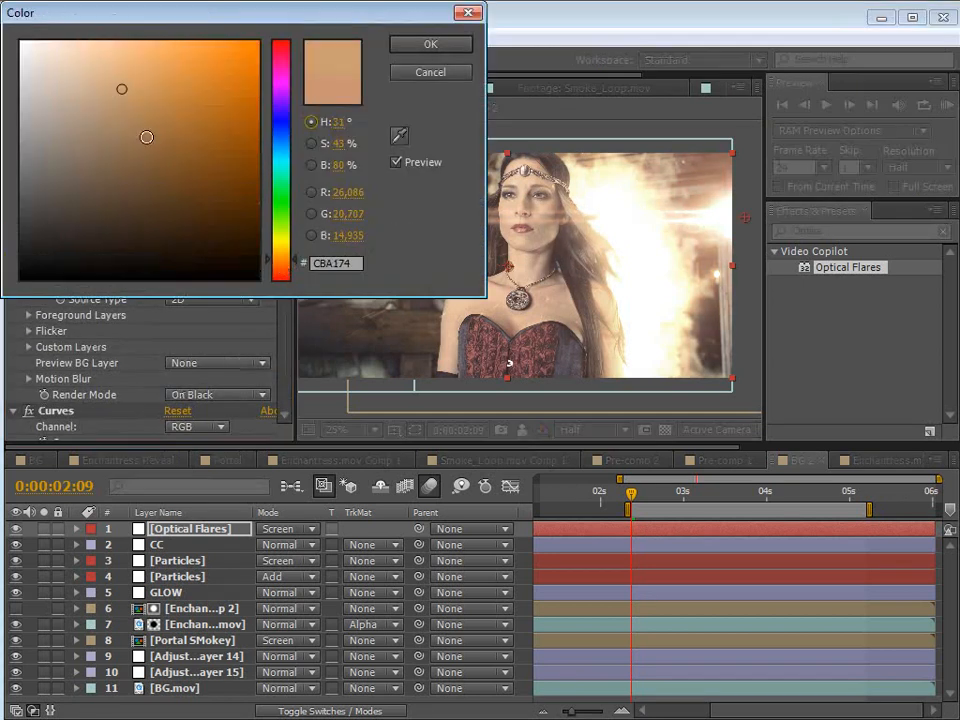
left_click(402, 43)
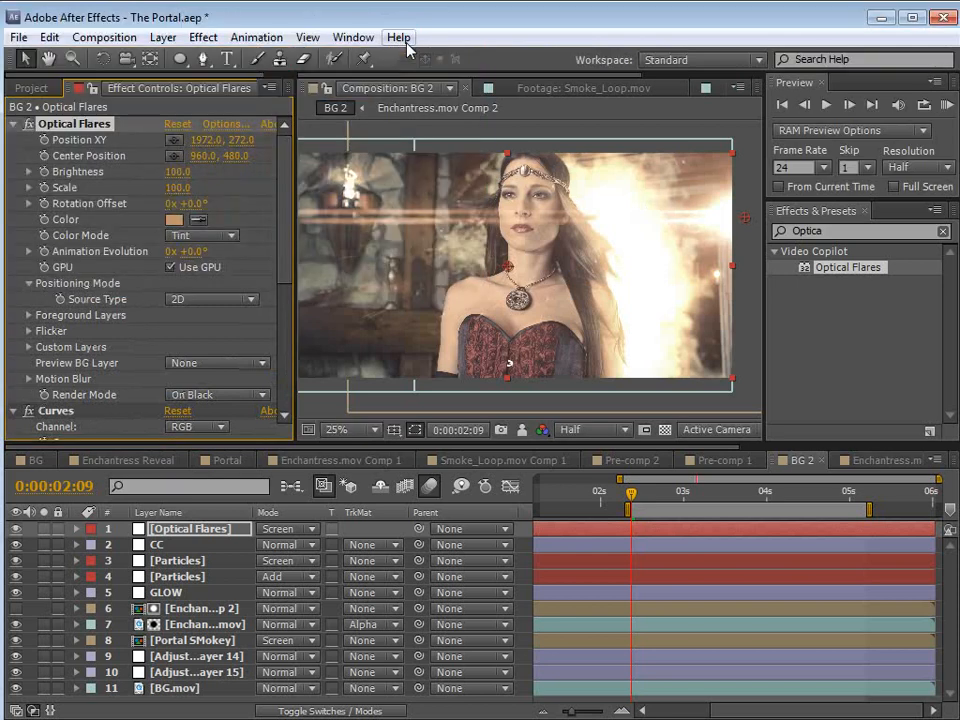
Step: Raise the midtone point of the flare layer's RGB curve slightly
scroll(171, 279, "down", 5)
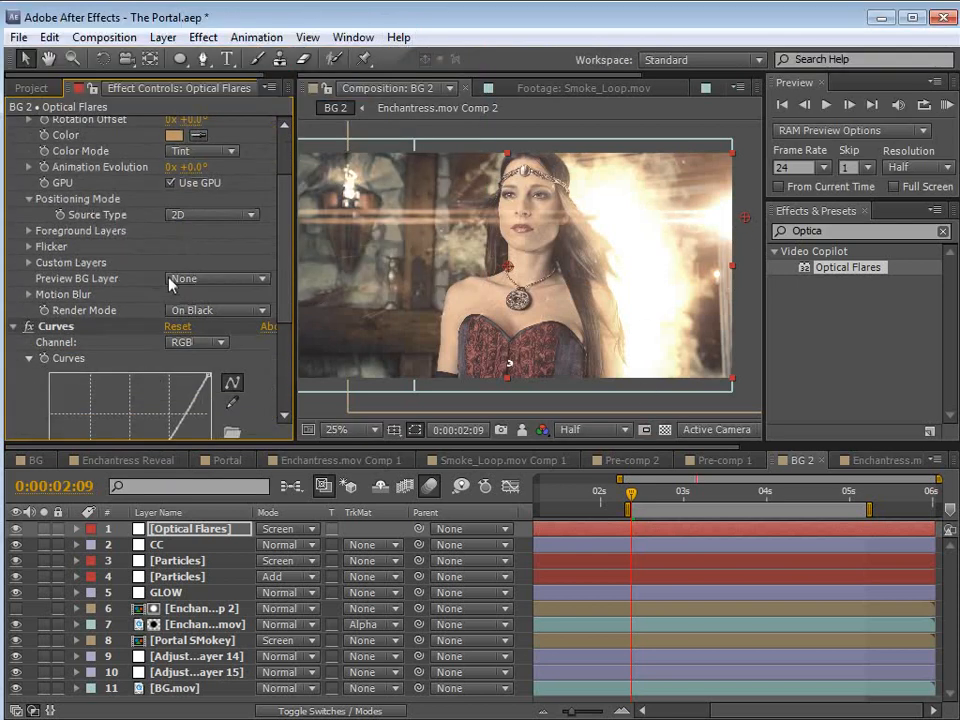
left_click_drag(140, 357, 134, 349)
scroll(265, 330, "up", 5)
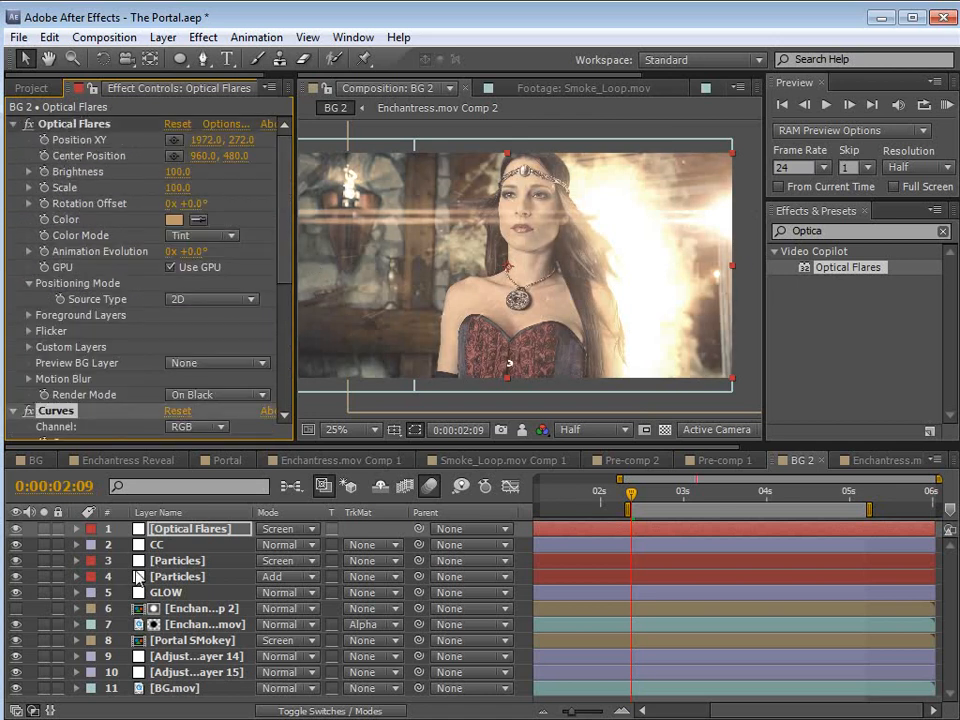
Step: Solo the flare layer, keyframe Position XY, Brightness and Scale at 0:00:02:09, and move the flare to about 2016, 588 at 0:00:03:03
left_click(43, 528)
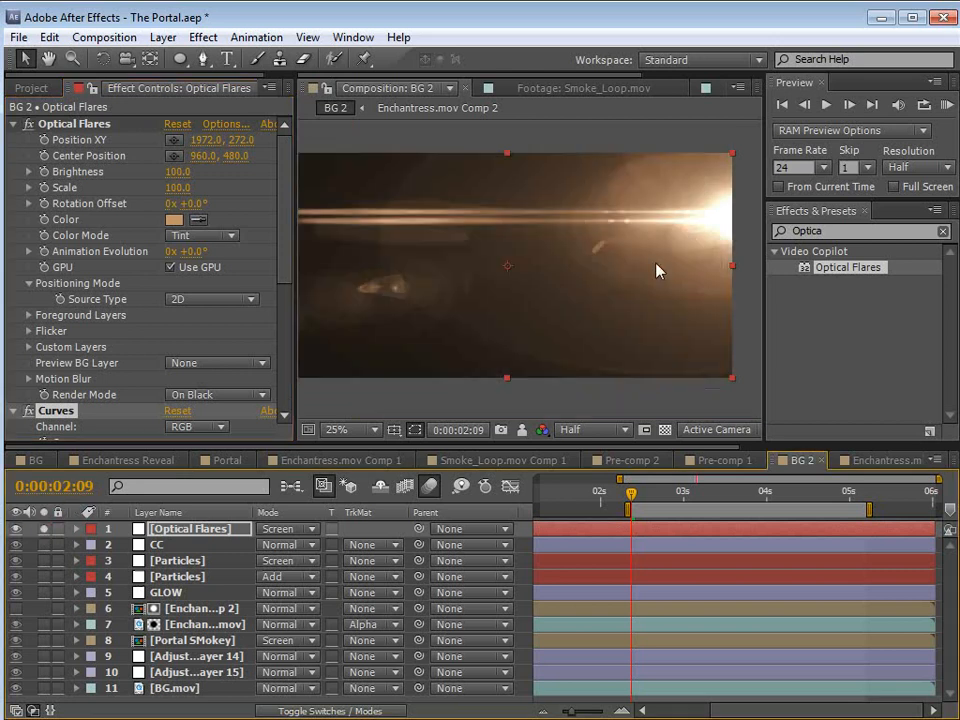
left_click(75, 125)
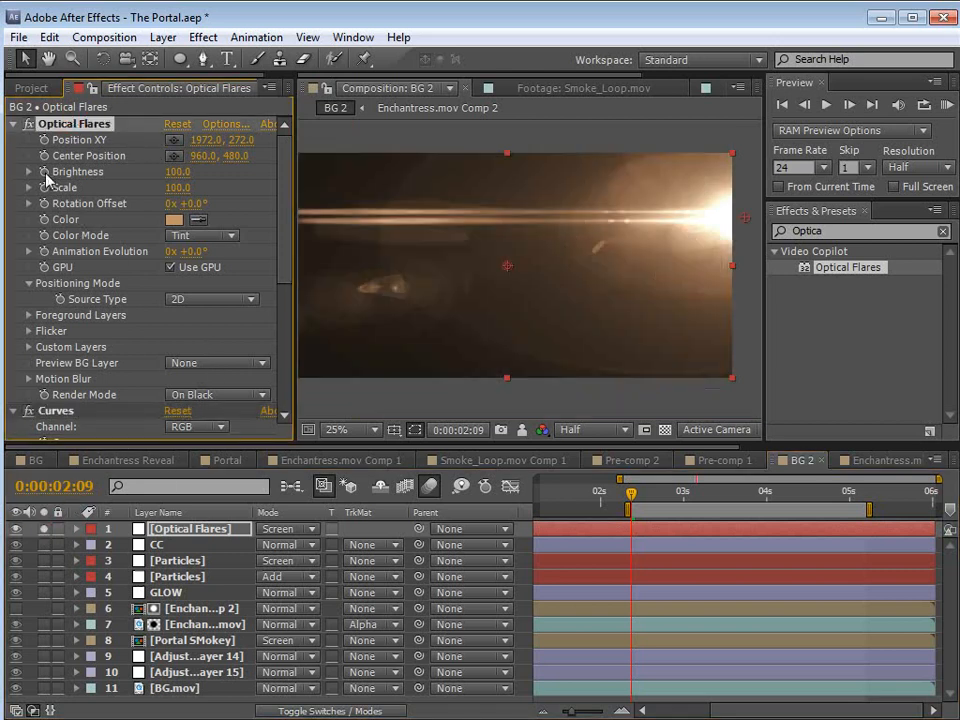
key("u")
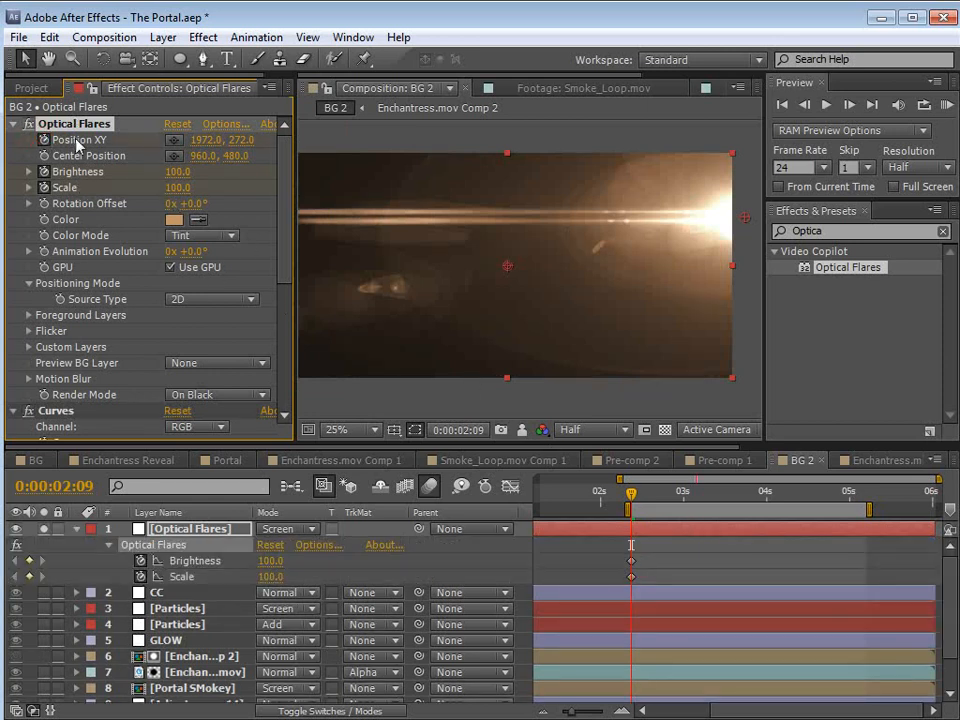
left_click_drag(637, 500, 693, 497)
left_click_drag(746, 222, 755, 291)
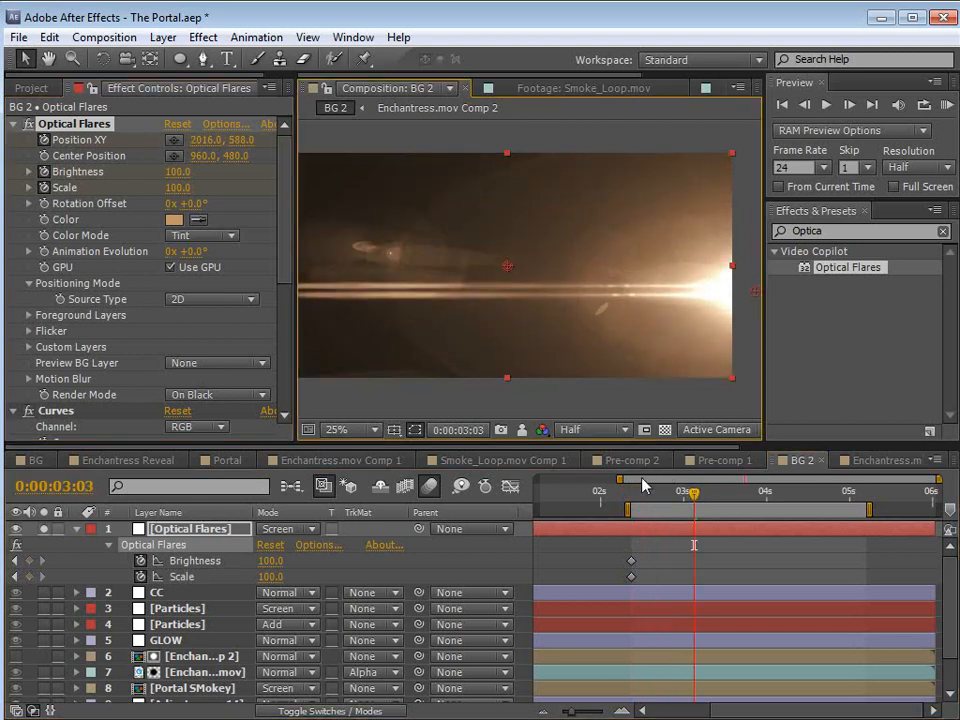
Step: Keyframe the flare's Brightness at 0 on 0:00:02:09, 80 on 0:00:02:16 and 0 on 0:00:03:01
left_click_drag(653, 499, 632, 520)
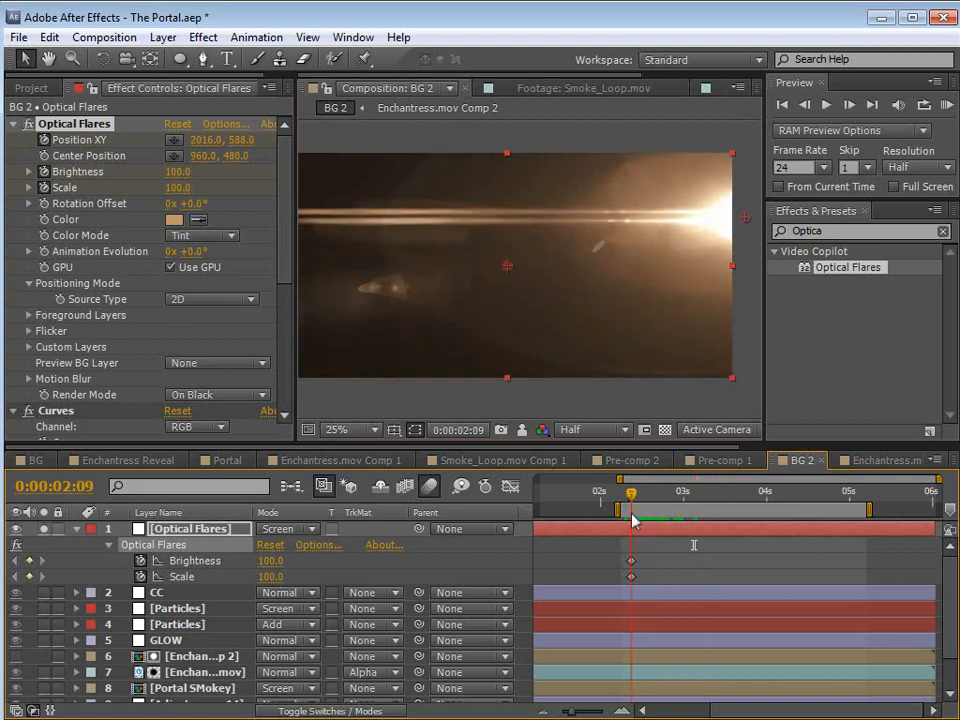
left_click(270, 561)
key("Return")
left_click_drag(634, 501, 656, 504)
left_click_drag(271, 561, 281, 561)
left_click_drag(658, 499, 687, 505)
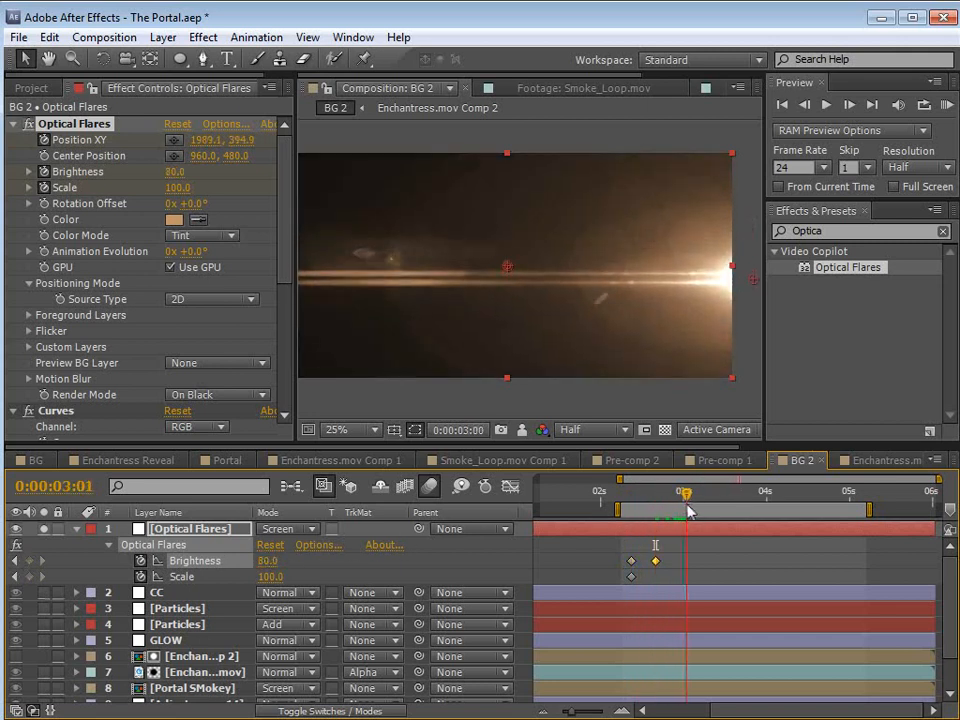
key("Return")
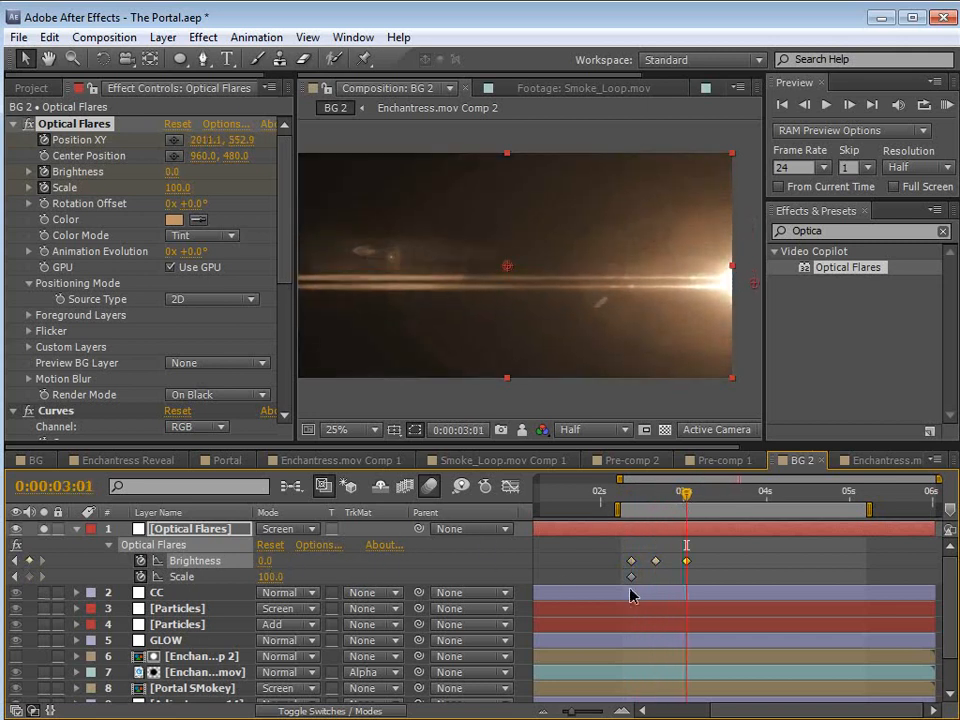
Step: Move the last Brightness keyframe to 0:00:03:03 in line with the end Position XY keyframe, and scrub through the flare animation
key("u")
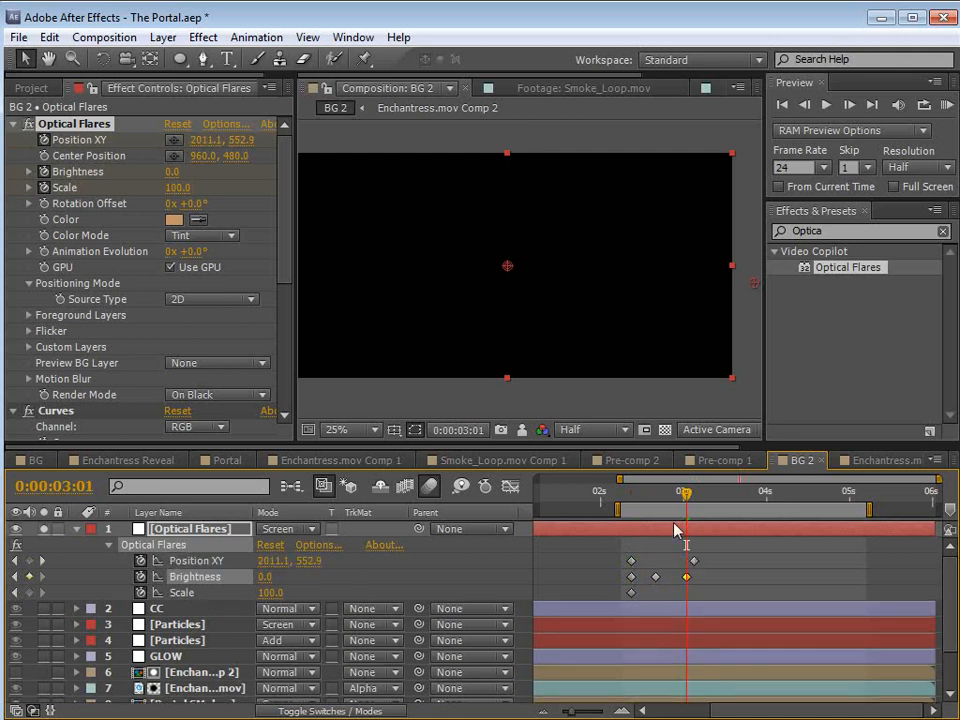
left_click_drag(630, 512, 657, 556)
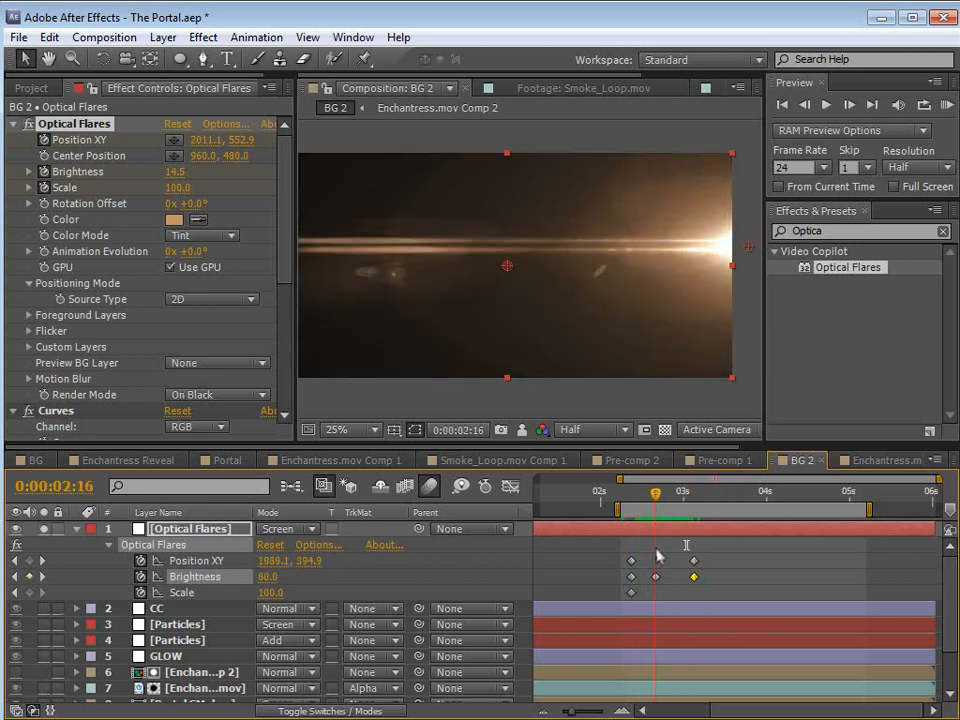
left_click(661, 545)
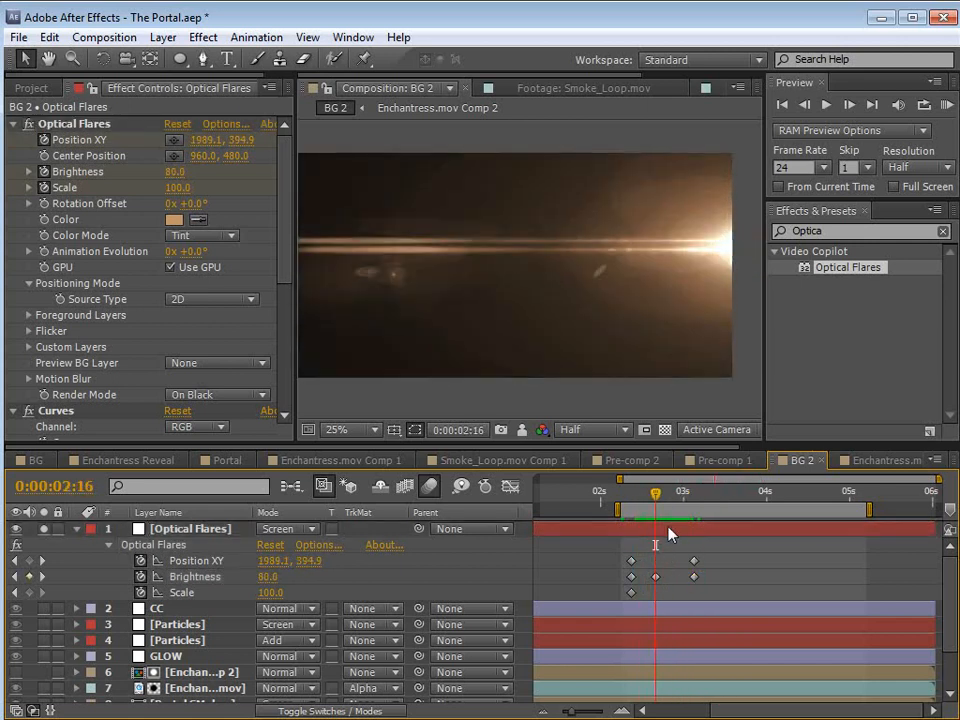
Step: Duplicate the Optical Flares layer and move the copy's flare beyond the opposite frame edge to about -124, 712 at 0:00:02:09
left_click(48, 38)
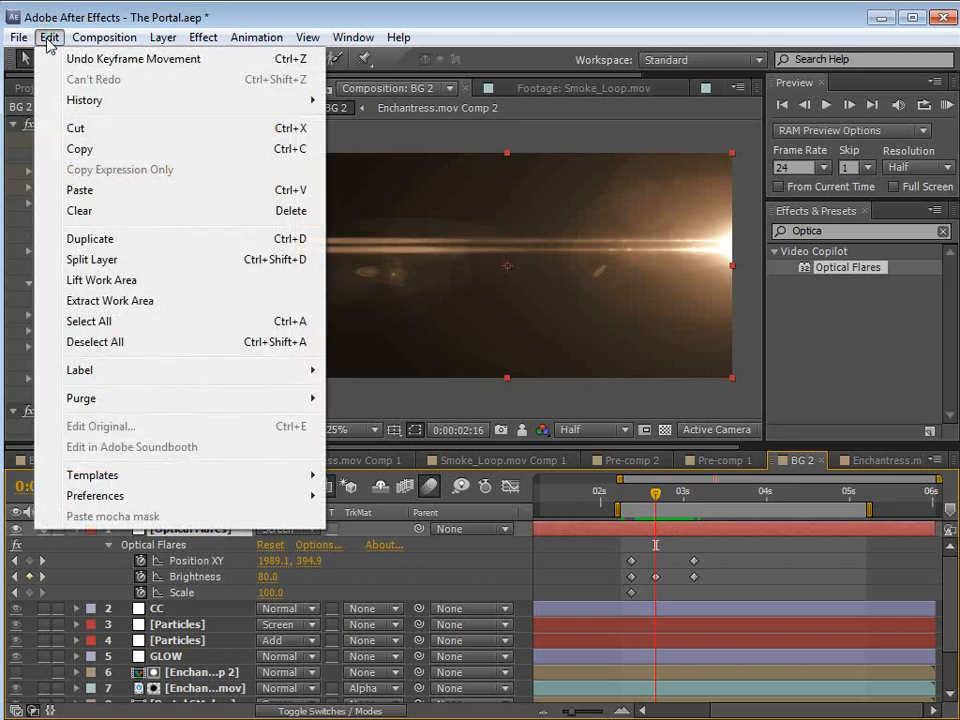
left_click(91, 240)
key("u")
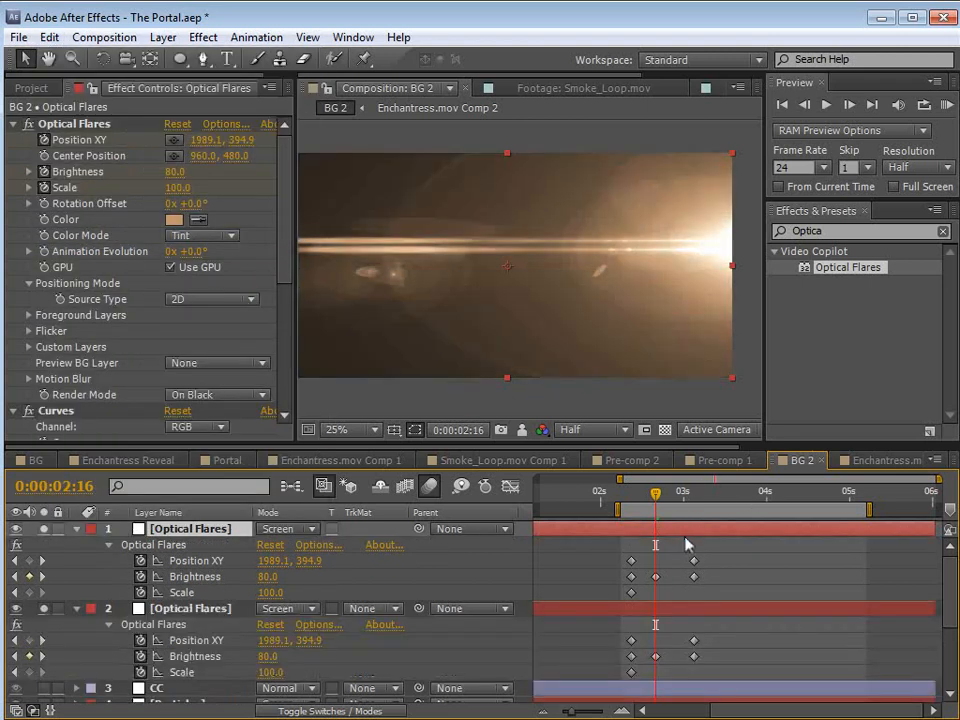
left_click_drag(641, 502, 634, 497)
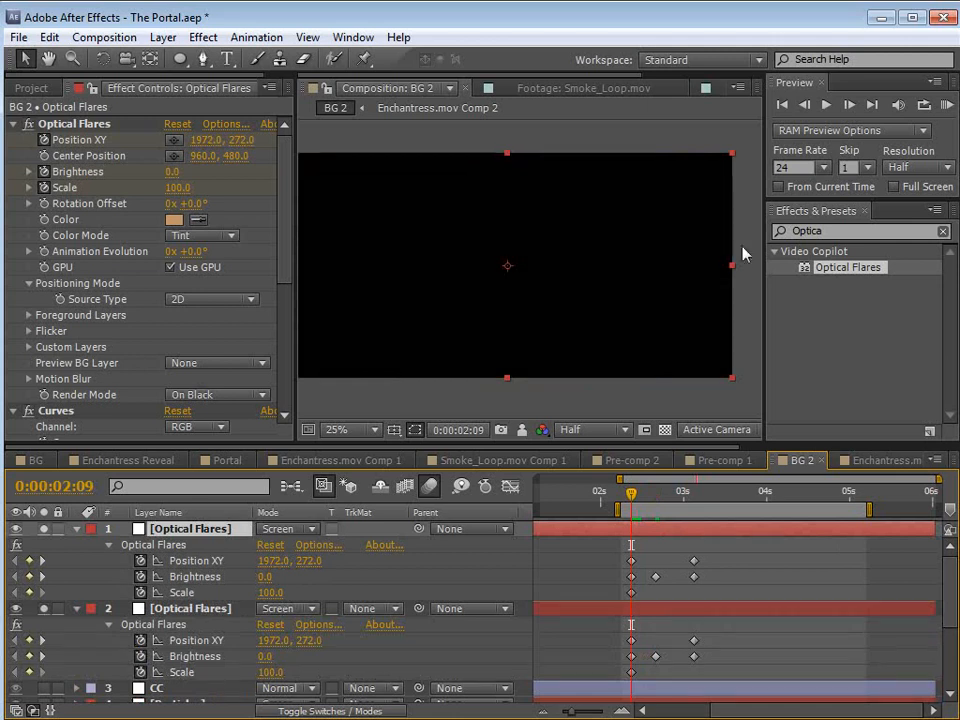
key("comma")
left_click(97, 123)
left_click_drag(630, 250, 393, 302)
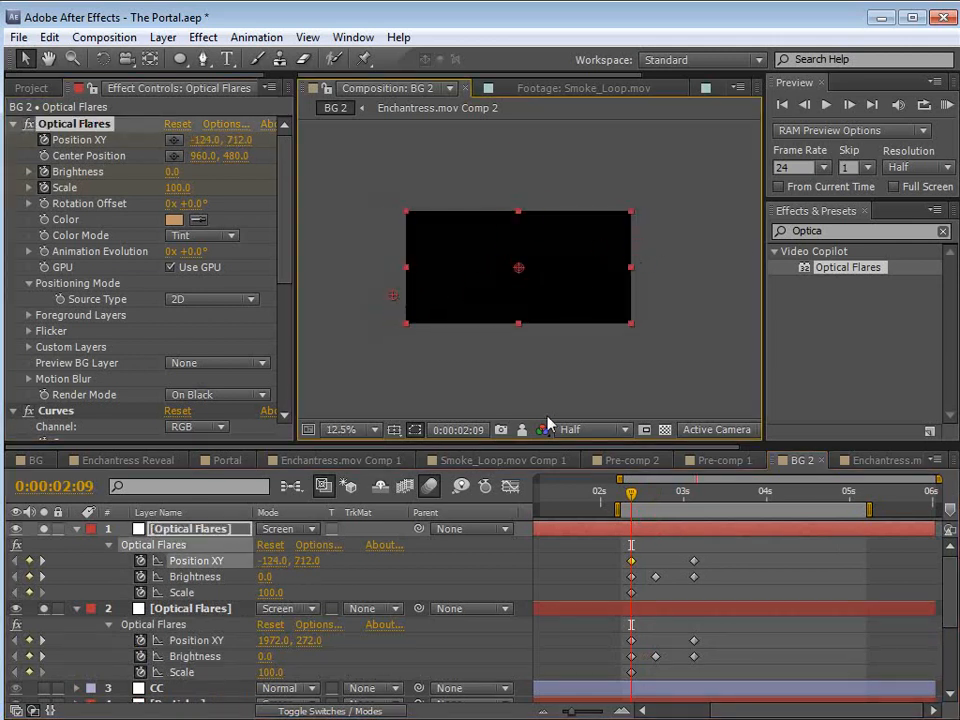
Step: Set the copied flare's end position to about -480, 516 at its last Position XY keyframe and slide the copied layer earlier
left_click_drag(632, 495, 694, 493)
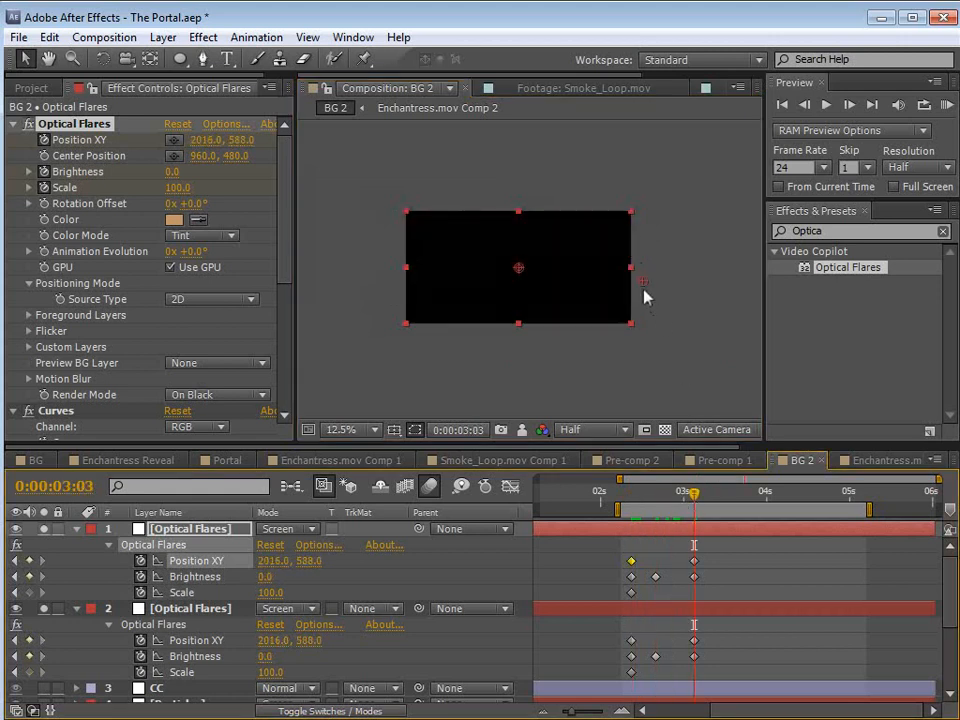
left_click_drag(412, 288, 389, 302)
mouse_move(694, 493)
left_mouse_down()
mouse_move(629, 503)
mouse_move(694, 493)
left_mouse_up()
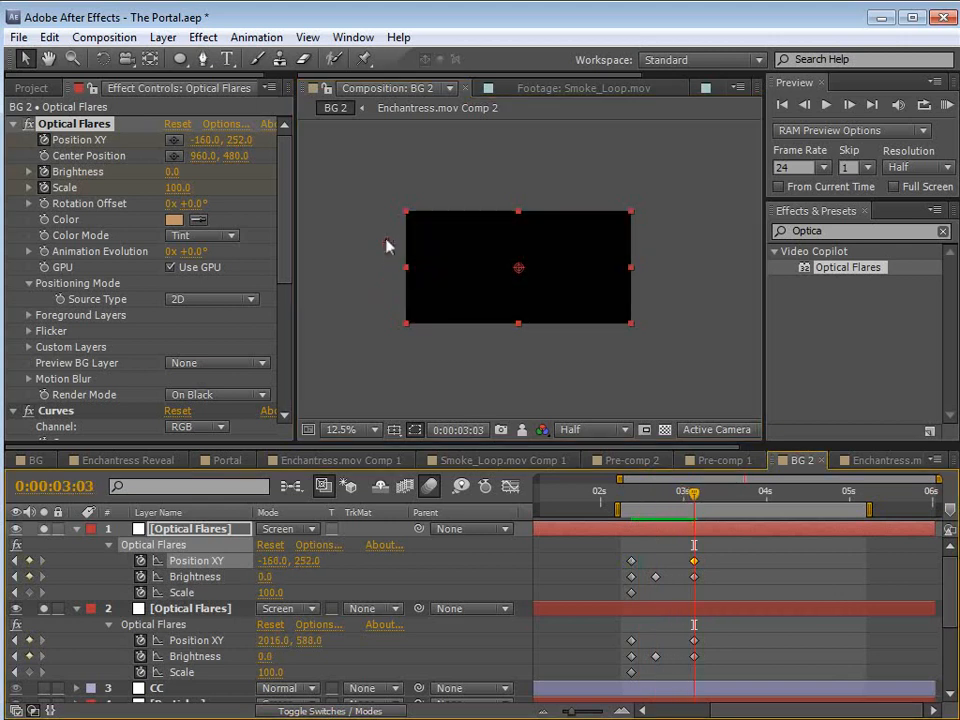
left_click_drag(636, 493, 620, 538)
left_click(711, 500)
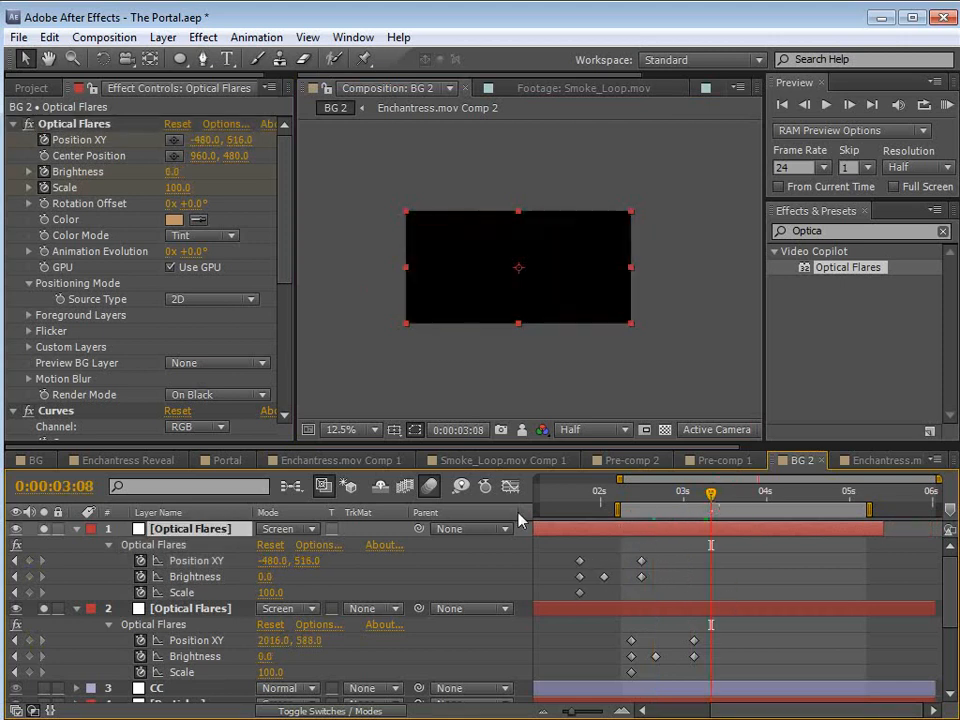
Step: Turn off solo on both Optical Flares layers and collapse their properties
left_click(43, 529)
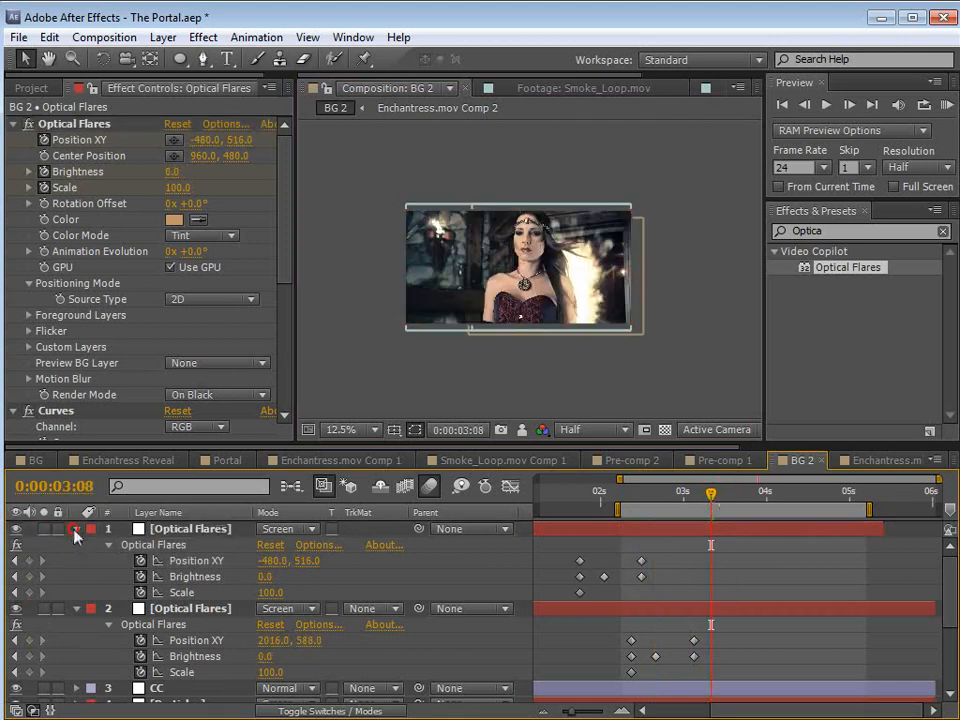
left_click(76, 529)
left_click(77, 545)
Step: Slide the original Optical Flares layer so its Brightness peak falls on 0:00:03:00 and set that keyframe to 180
left_click_drag(659, 502, 682, 495)
left_click(648, 535)
left_click(630, 544)
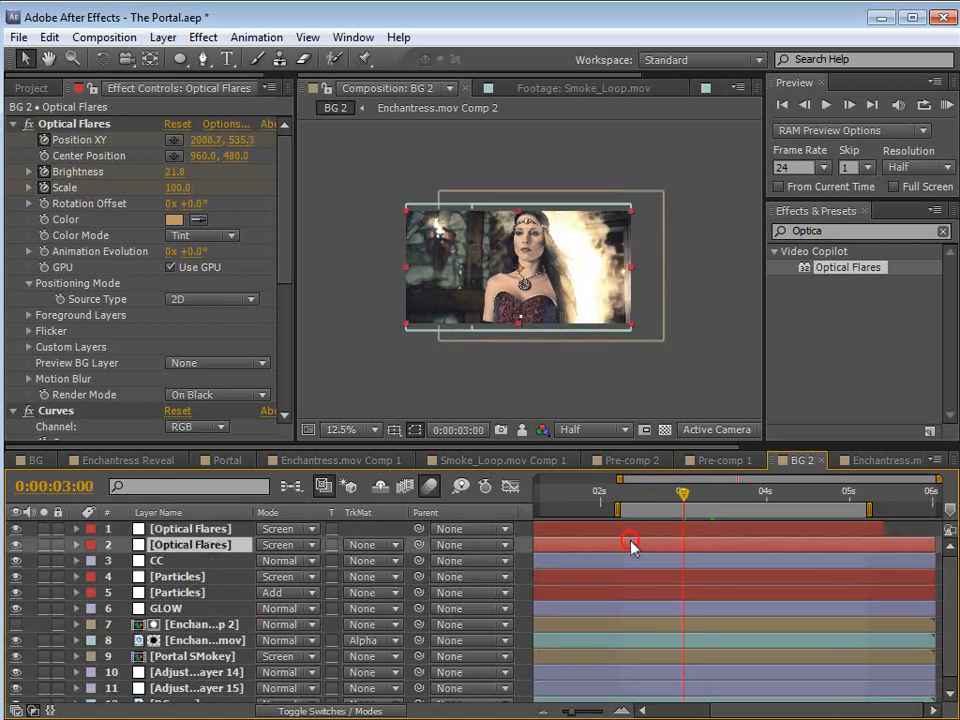
key("u")
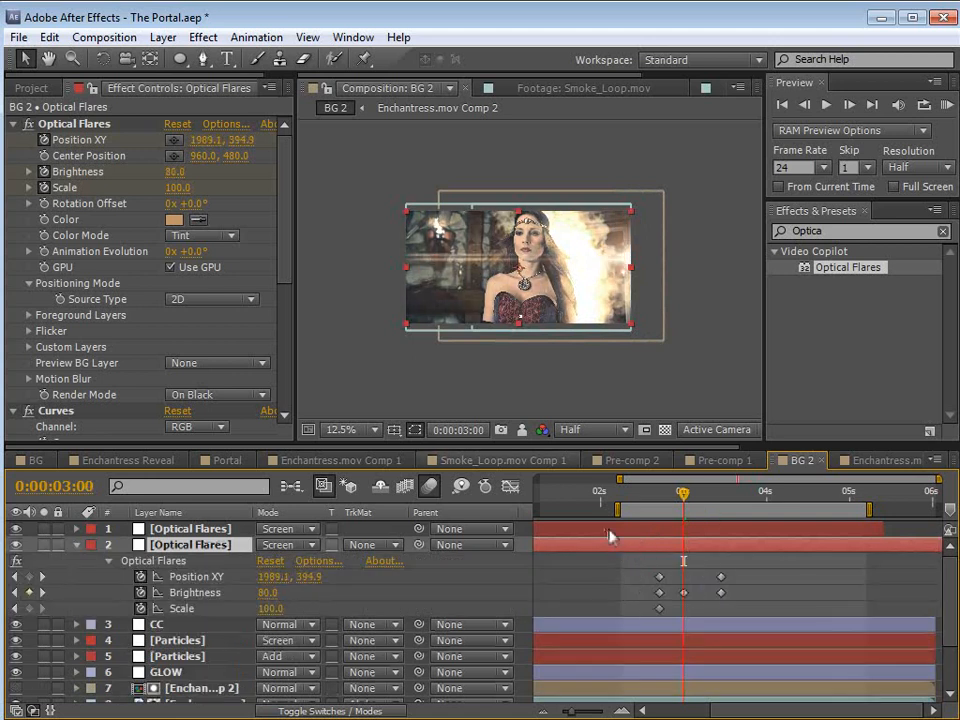
left_click_drag(175, 171, 275, 171)
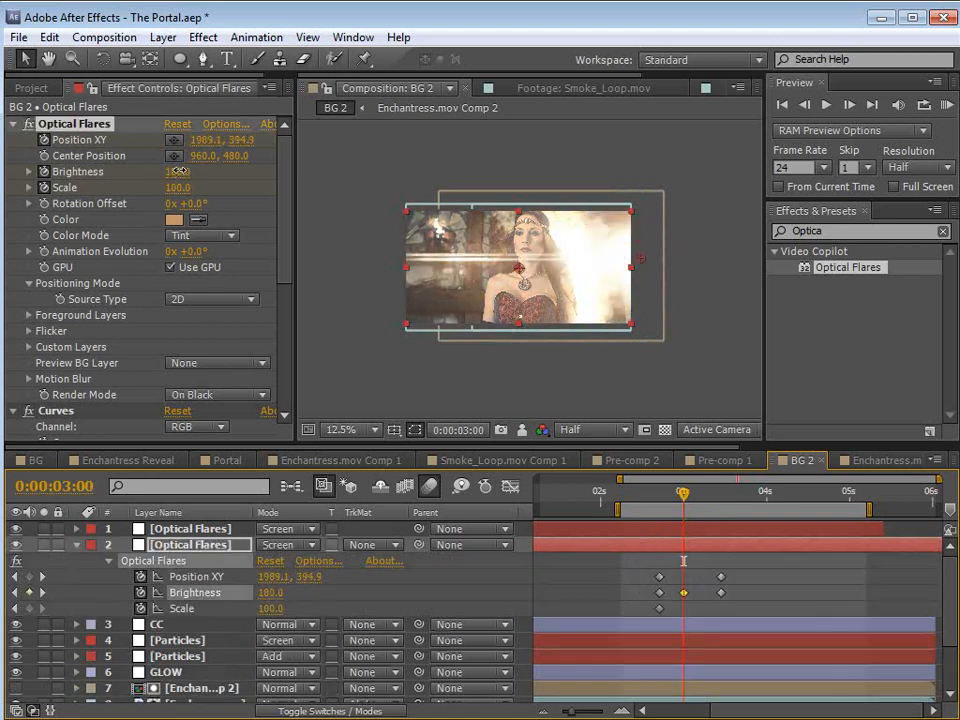
Step: Slide the copied Optical Flares layer later so its last keyframes line up with the original flare's first keyframes
left_click(673, 535)
key("u")
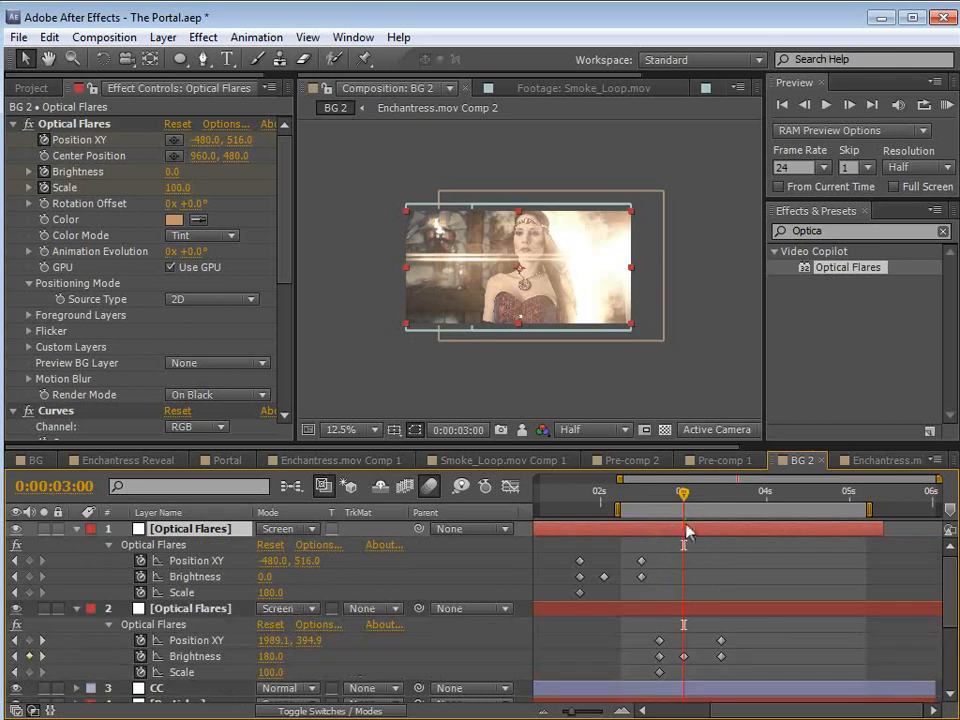
left_click_drag(597, 493, 678, 529)
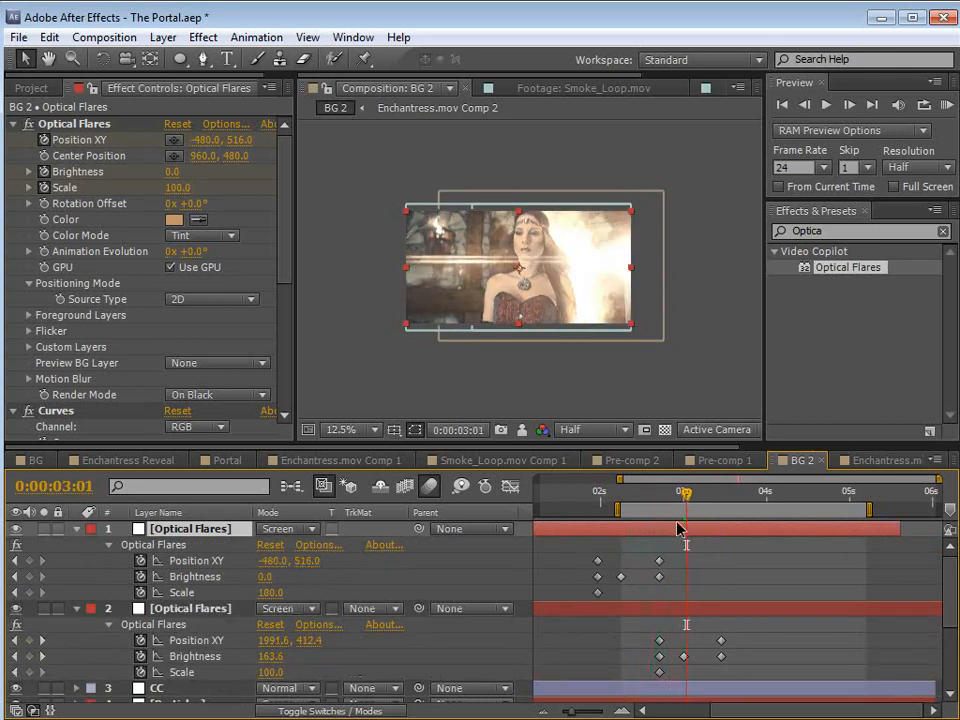
Step: Replace the original flare's Scale keyframe with a constant 160, move its Brightness peak to 0:00:03:01 and set it to 100
key("period")
left_click(704, 607)
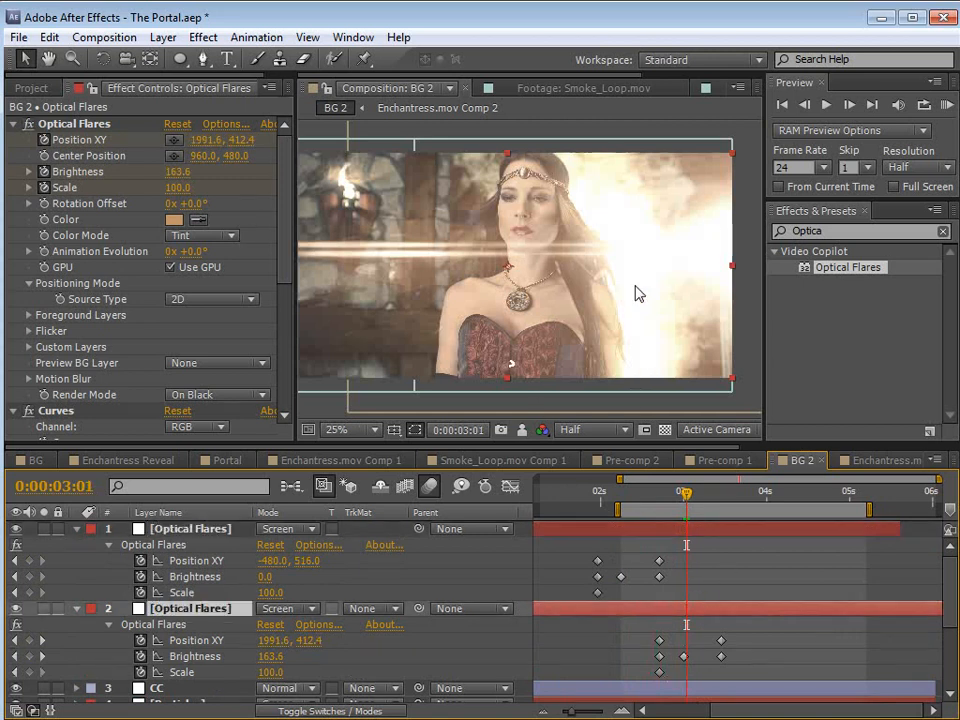
left_click(121, 192)
left_click_drag(178, 187, 185, 187)
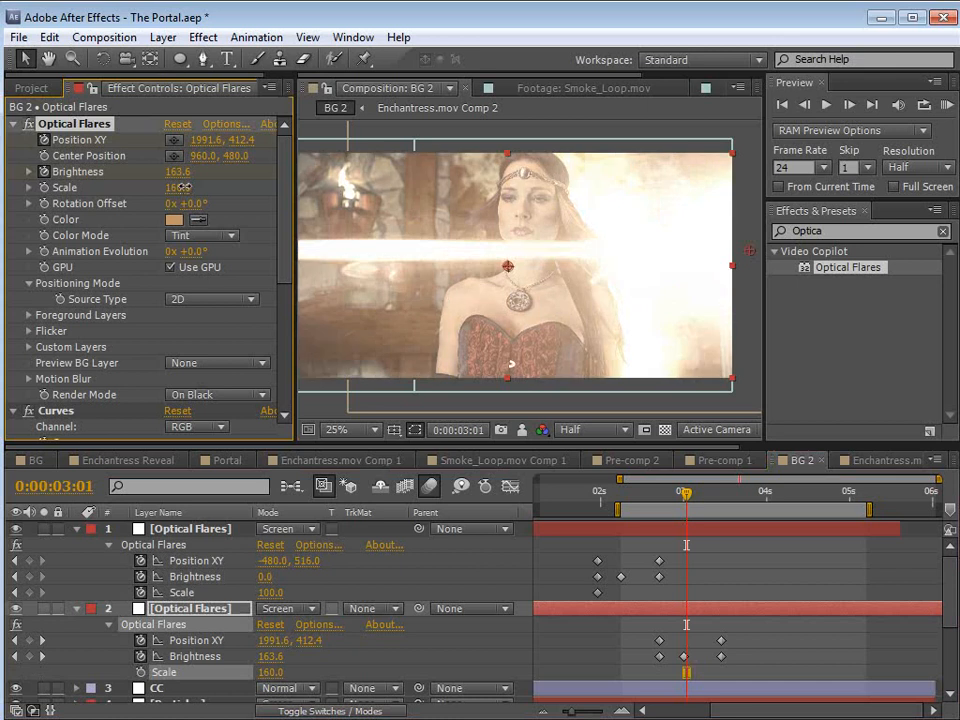
left_click(686, 657)
left_click_drag(176, 171, 172, 171)
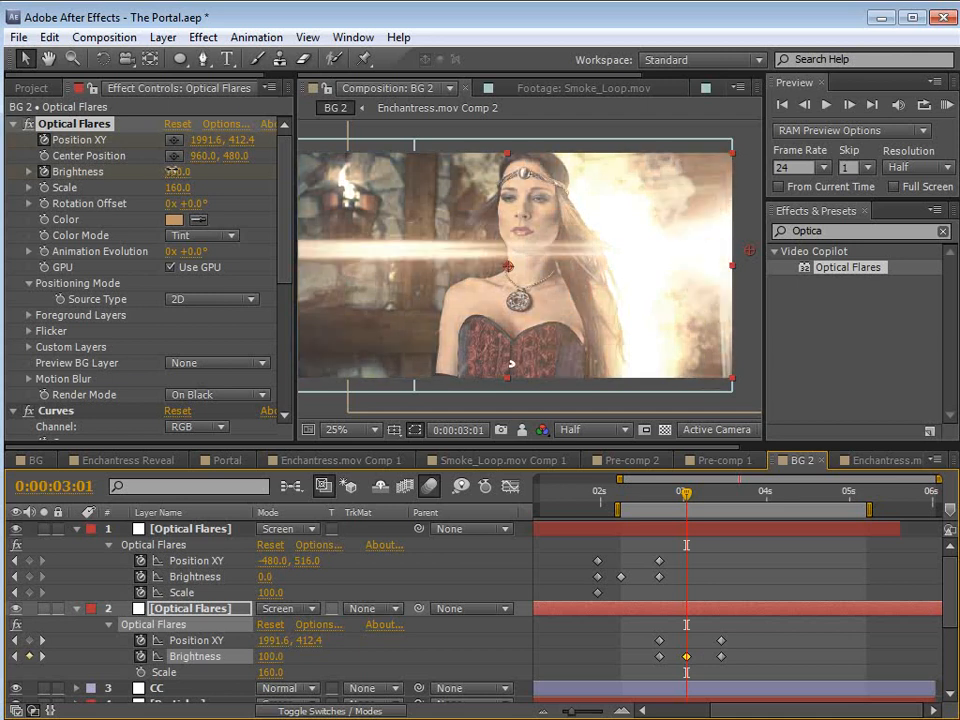
Step: Add a Box Blur with Repeat Edge Pixels and a Blur Radius of 63 to the original flare layer, and check the result around 0:00:03:00
left_click(202, 37)
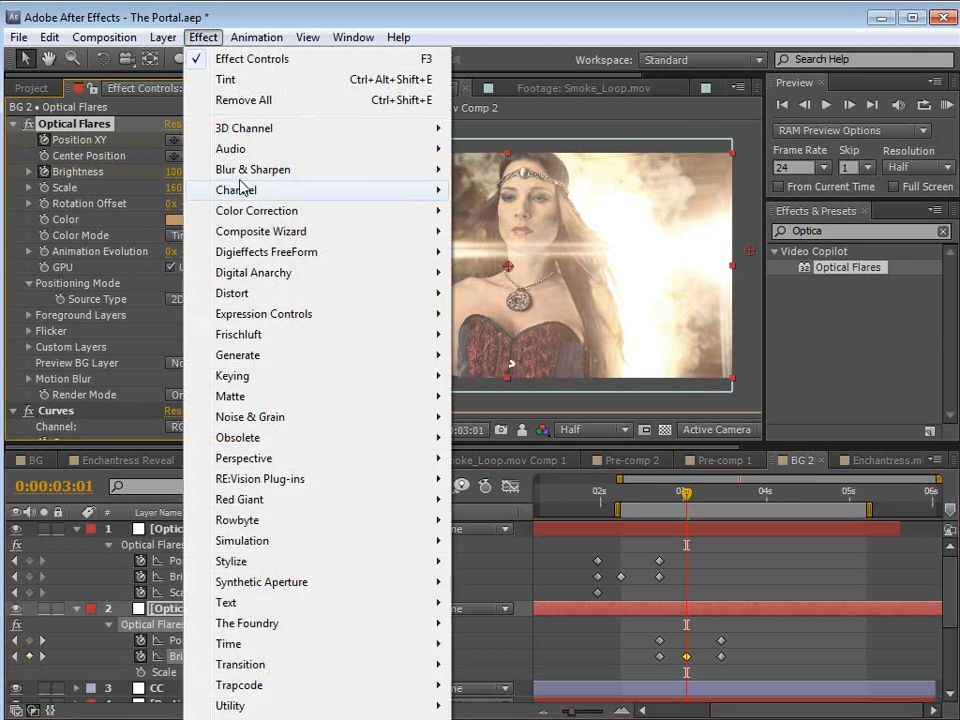
mouse_move(251, 170)
left_click(497, 189)
left_click(170, 431)
left_click_drag(181, 380, 221, 375)
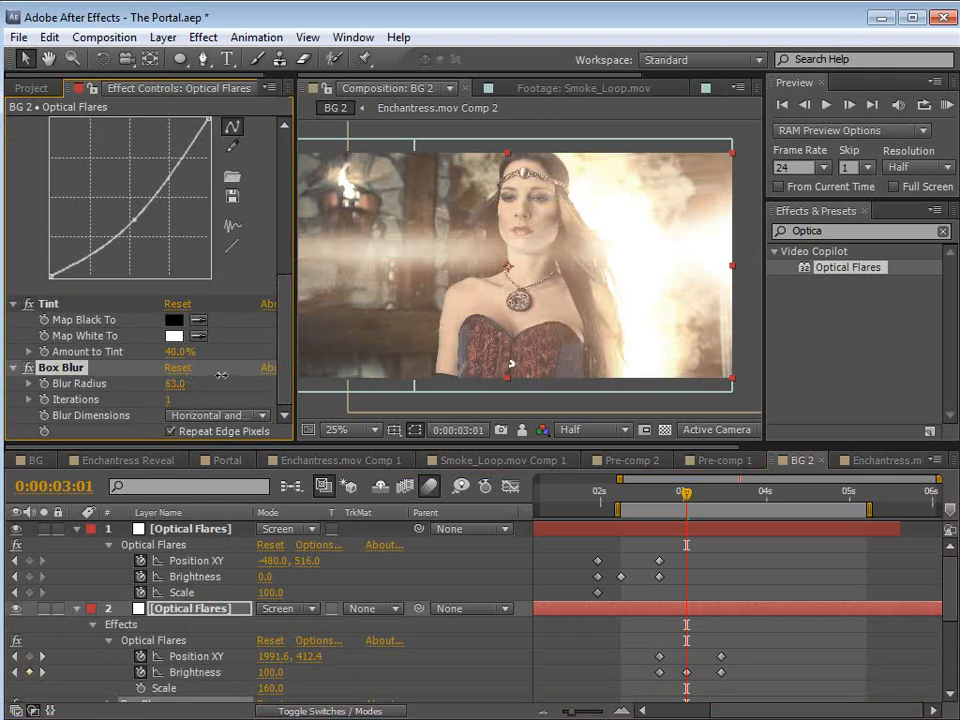
left_click_drag(656, 487, 687, 537)
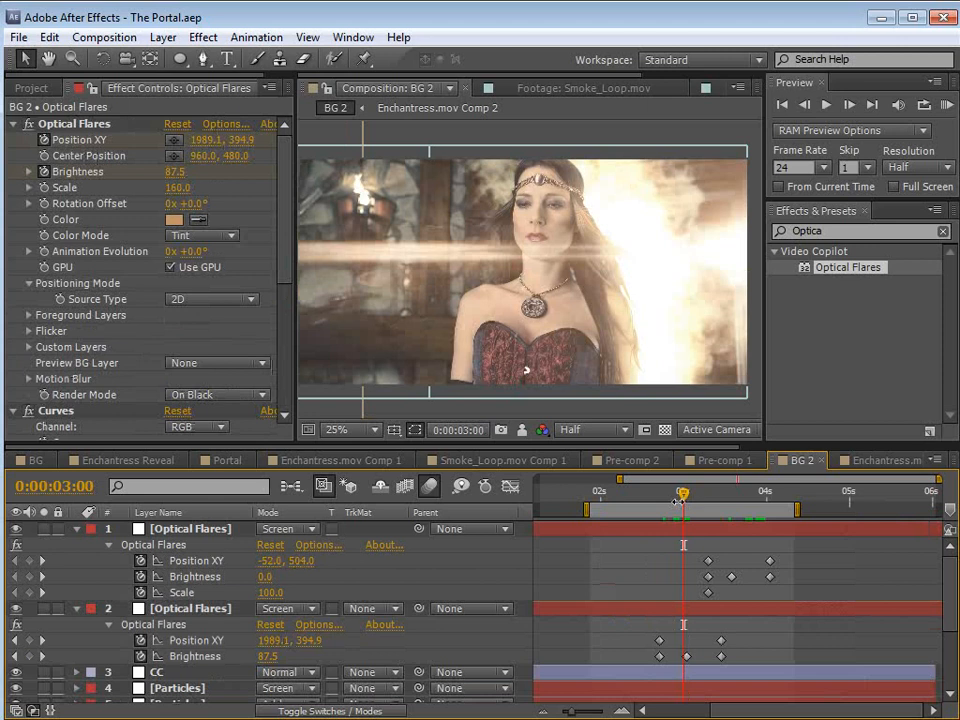
Step: Review the enchantress portal shot in the Demon Cam reference video from about 00:01:04 to 00:01:10, and return to After Effects
left_click_drag(683, 494, 775, 509)
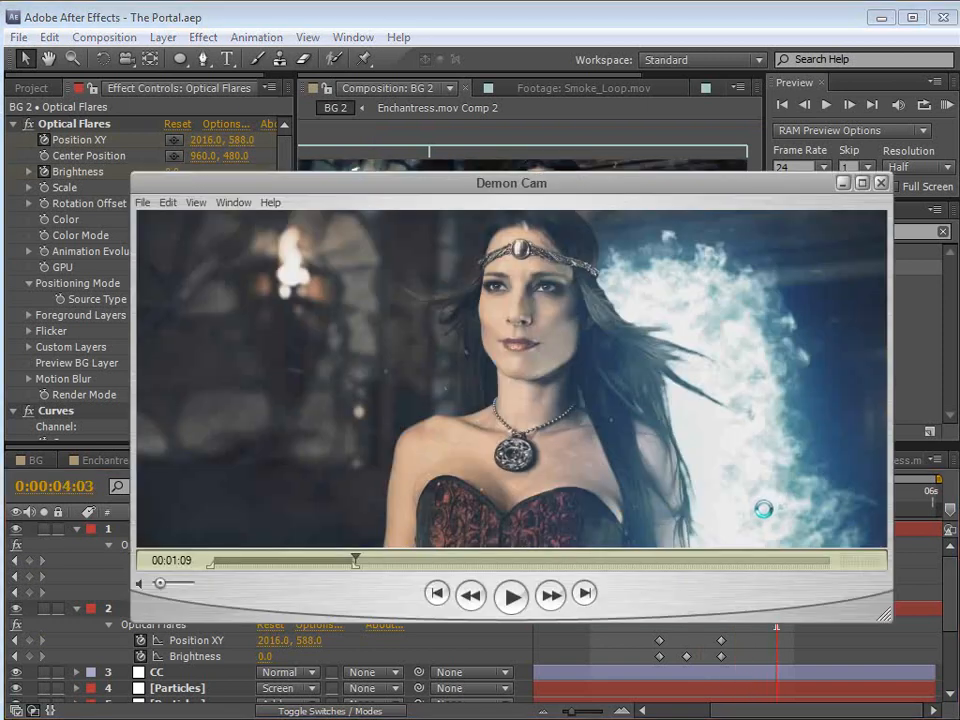
left_click_drag(436, 188, 441, 181)
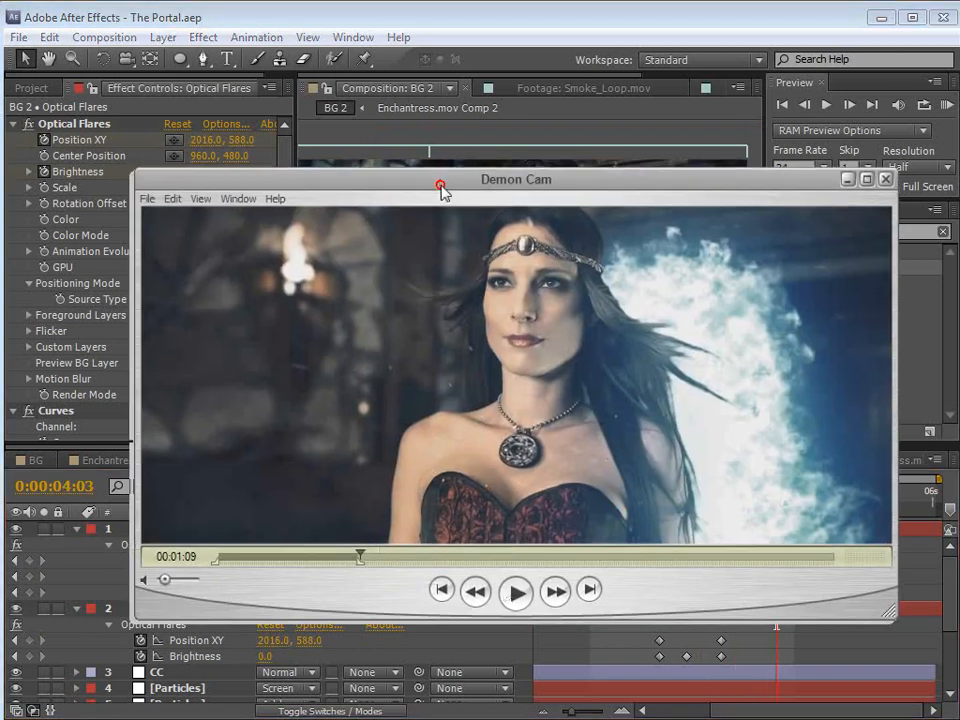
left_click(517, 591)
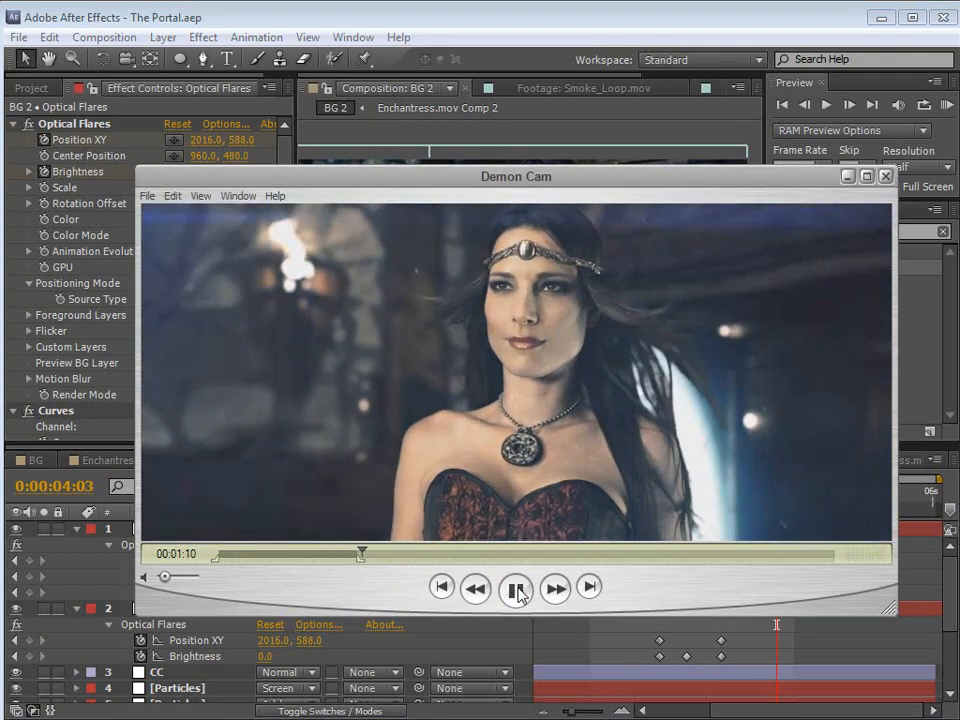
left_click_drag(366, 558, 355, 560)
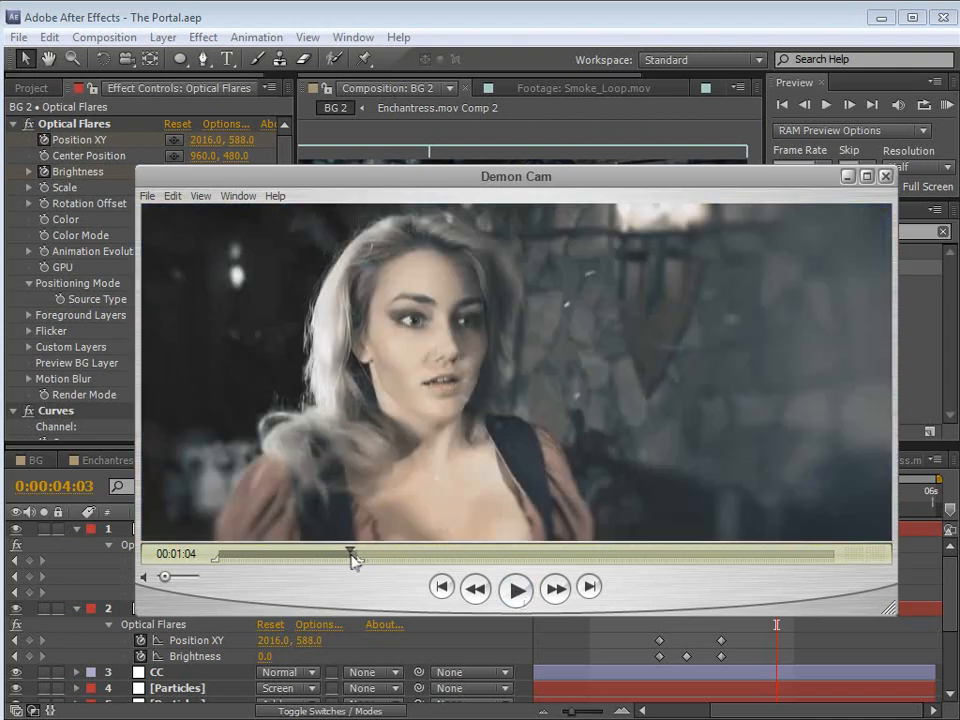
left_click(519, 593)
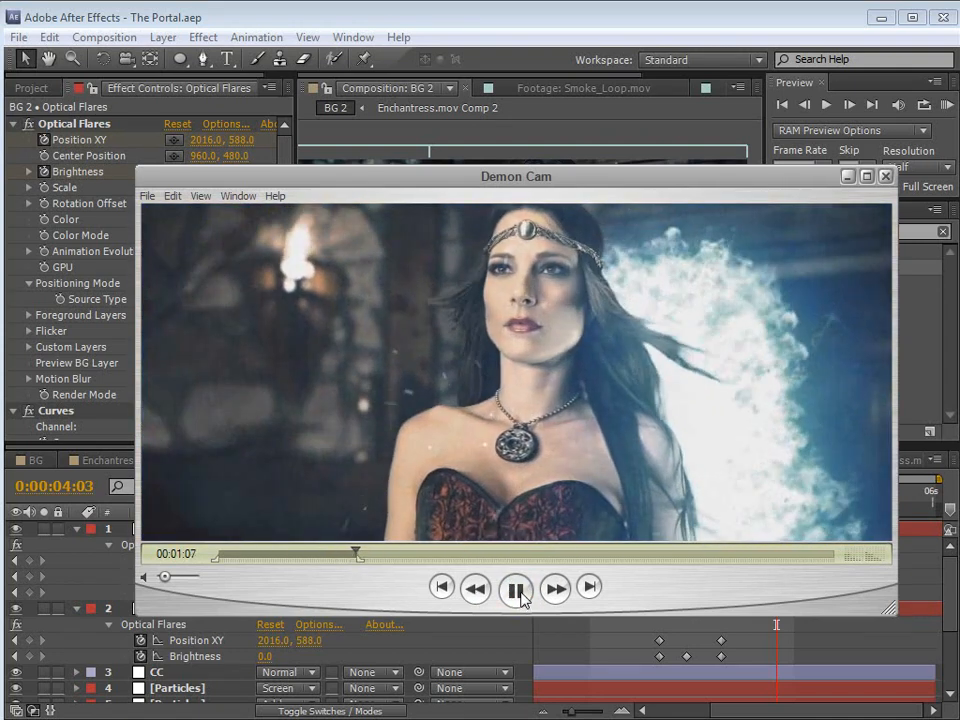
left_click(516, 590)
left_click(378, 12)
Step: Slightly lower the original flare's Brightness peak at 0:00:03:01 and check the flares up to 0:00:03:14
left_click_drag(774, 497, 688, 530)
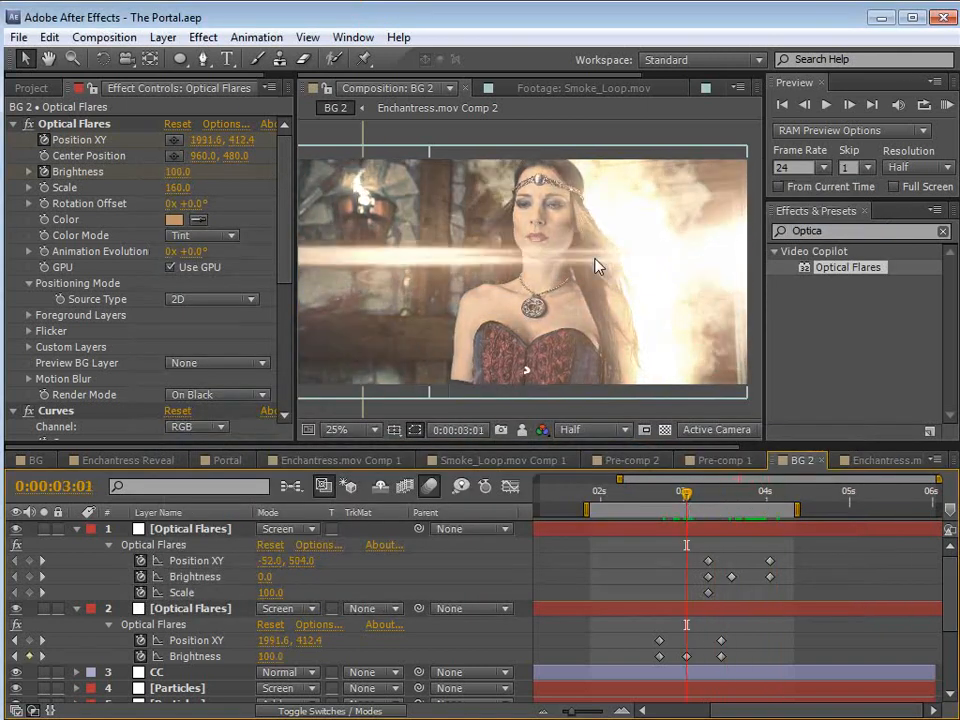
left_click_drag(274, 659, 268, 658)
left_click_drag(677, 496, 735, 528)
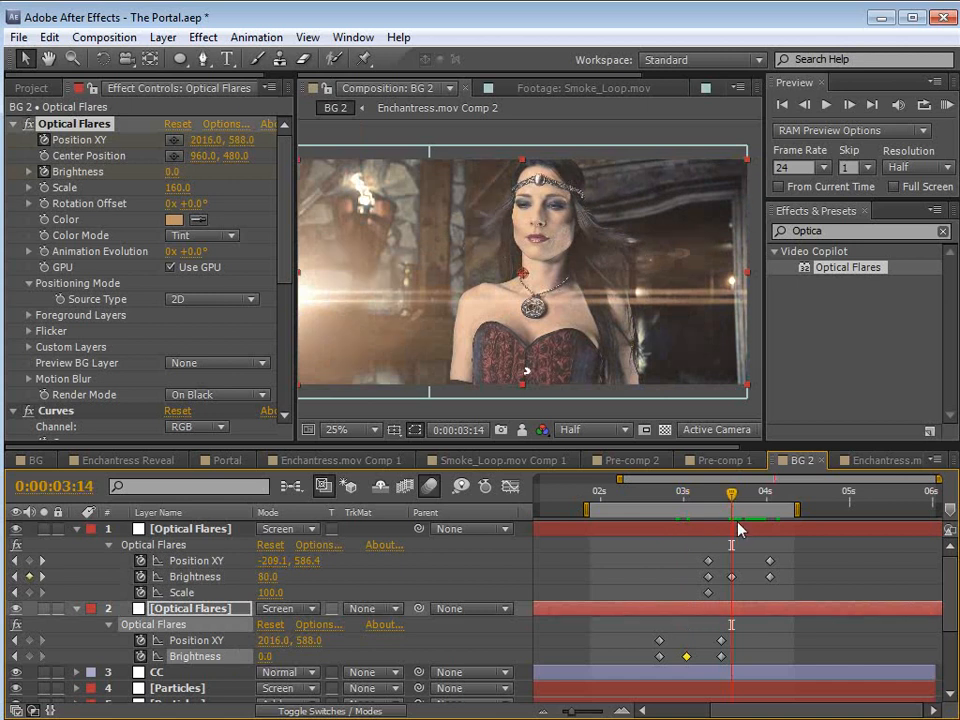
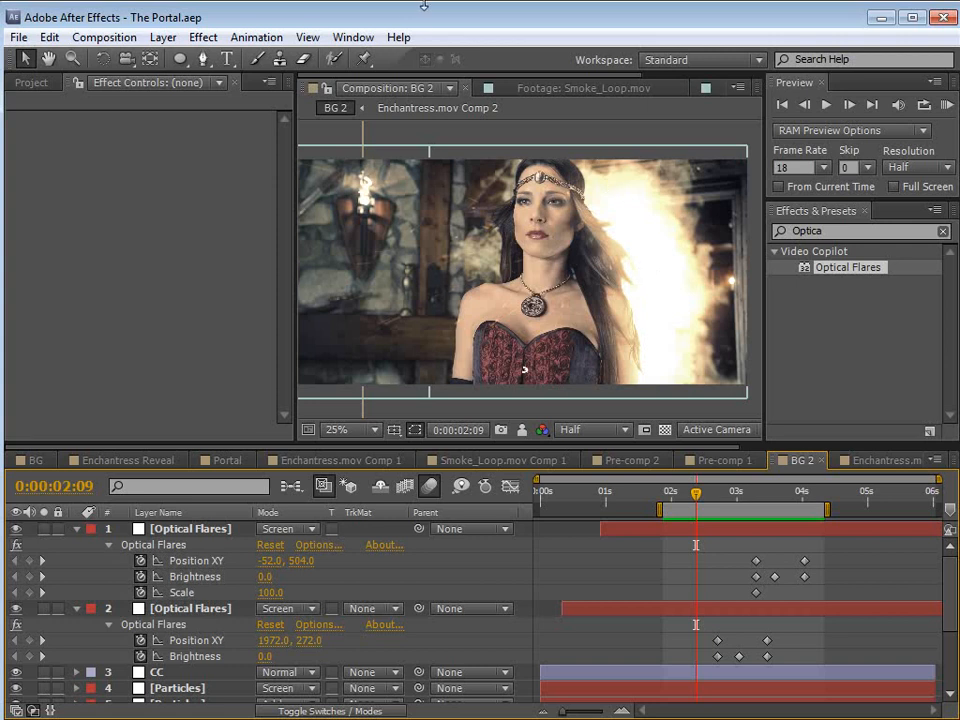
Step: Open the Enchantress Reveal composition and review the face emerging from the smoke around 0:00:01:16
left_click(80, 460)
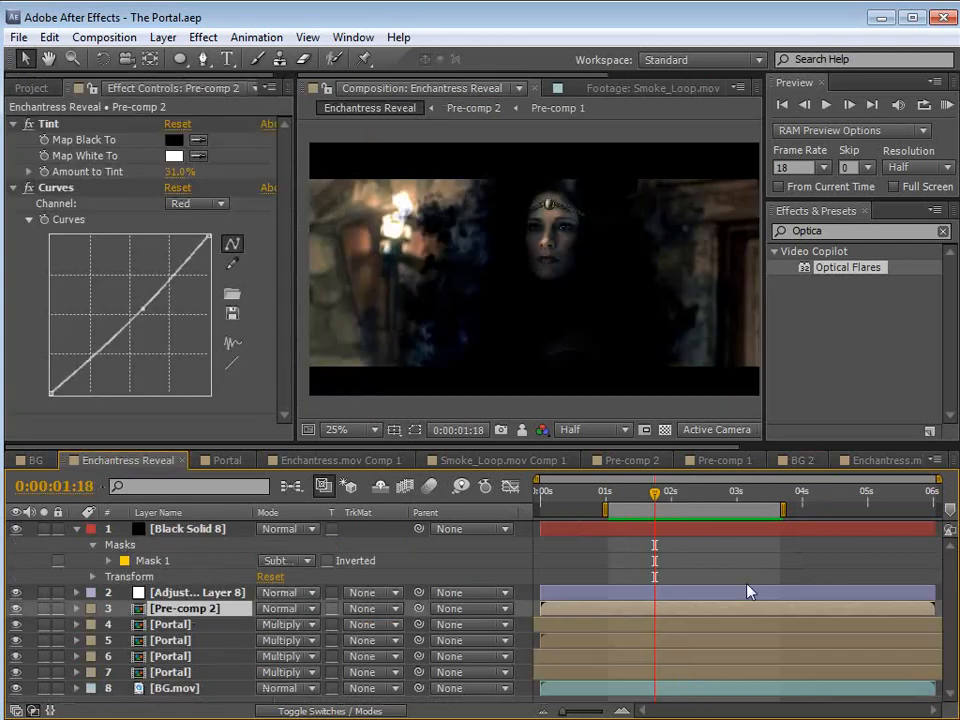
left_click(620, 494)
left_click_drag(620, 500, 645, 502)
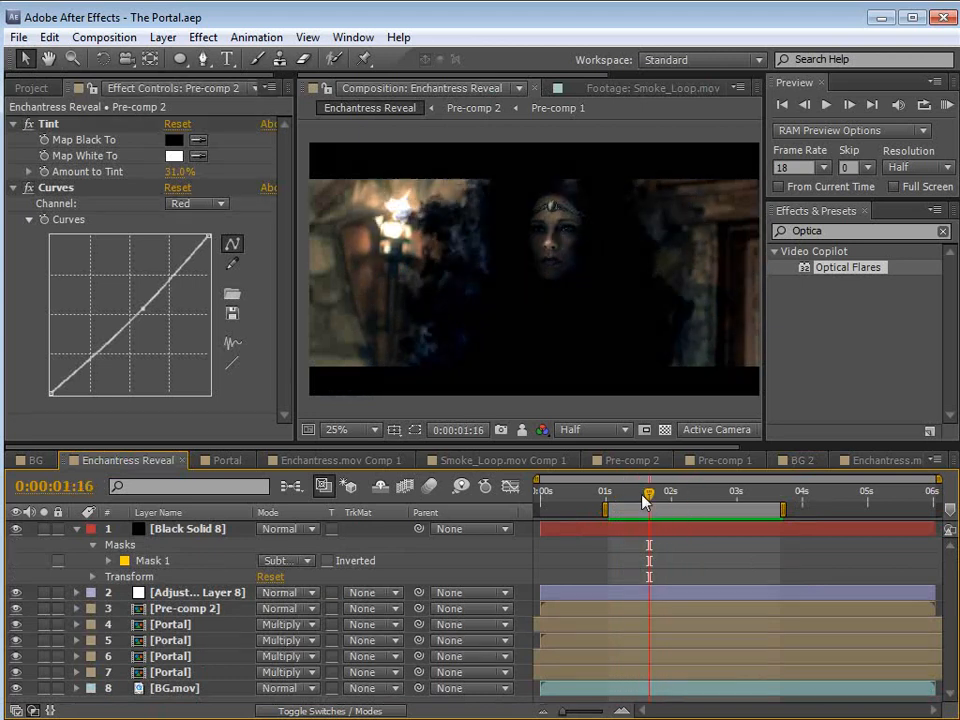
Step: Switch to the Girl_3d-Map scene in 3ds Max, look over the head model and maximize the Perspective view
left_click(664, 429)
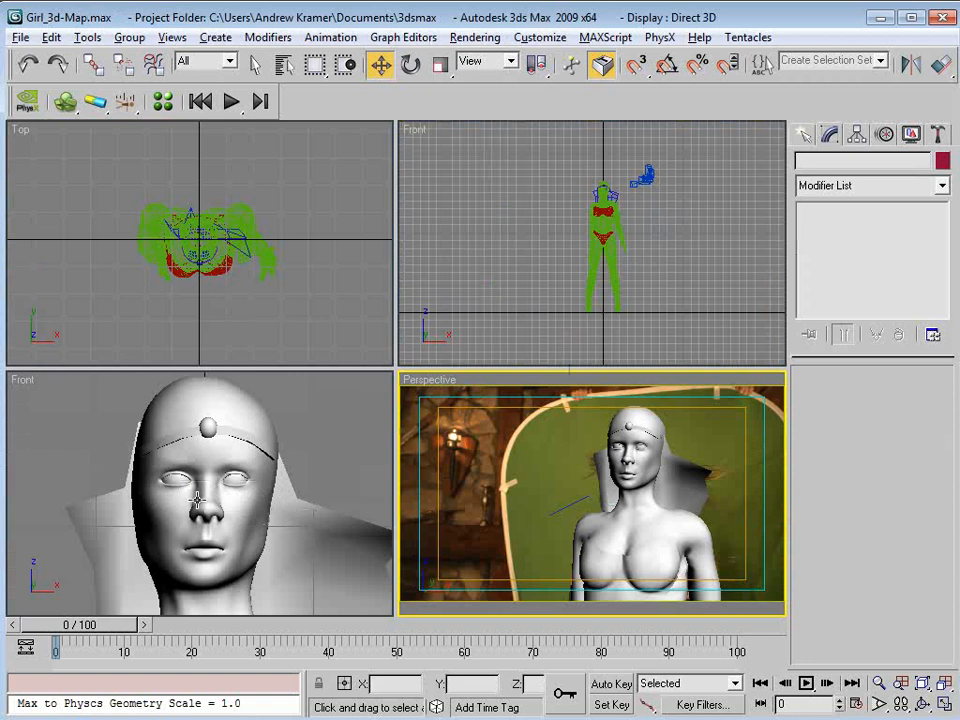
left_click(215, 430)
left_click(314, 415)
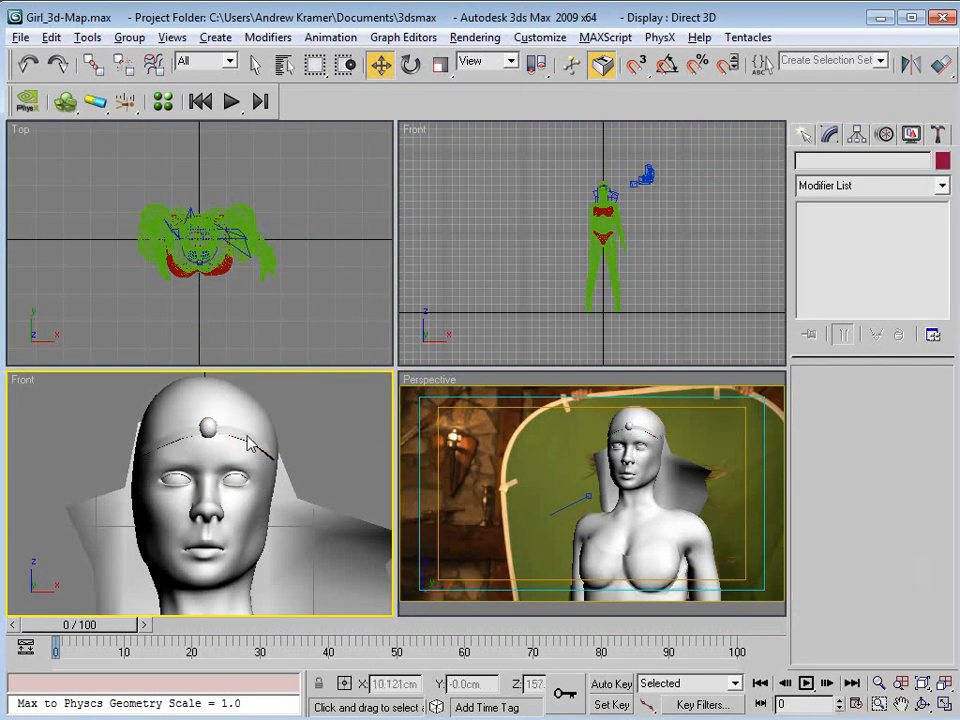
left_click(456, 439)
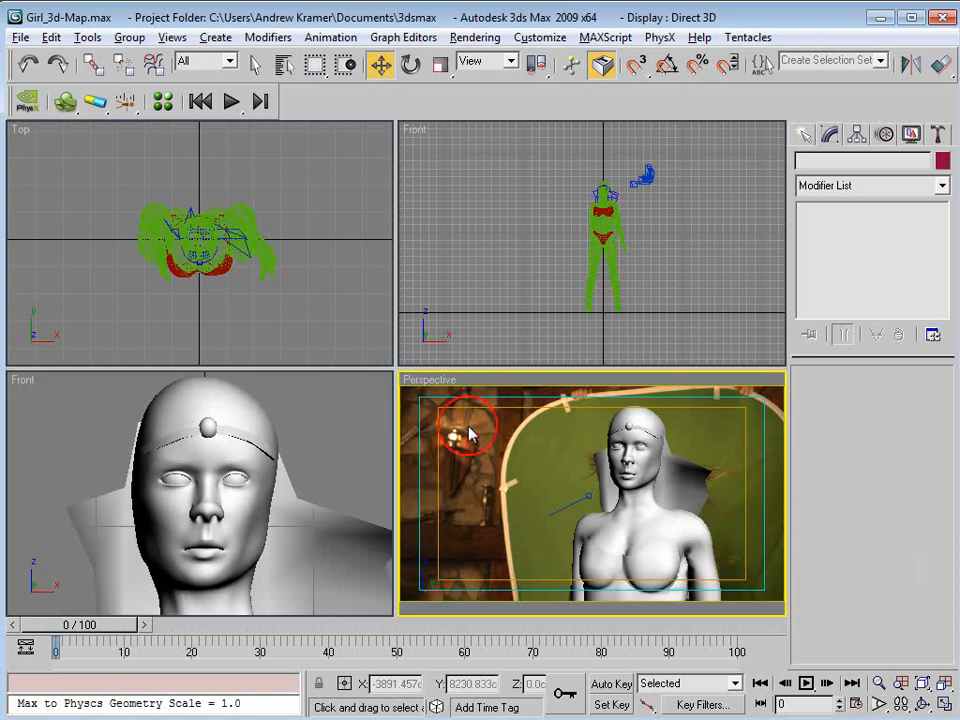
key("alt+w")
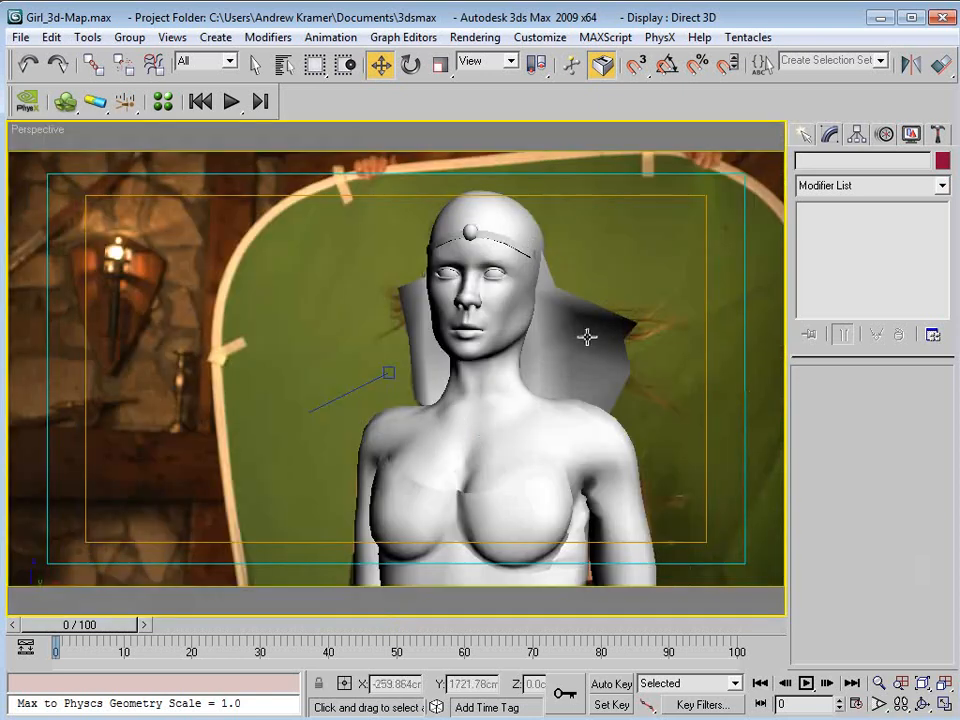
Step: Alternate the Perspective view between shaded and wireframe display to compare the 3D figure with the actress in the background plate
left_click(592, 373)
left_click(643, 302)
key("F3")
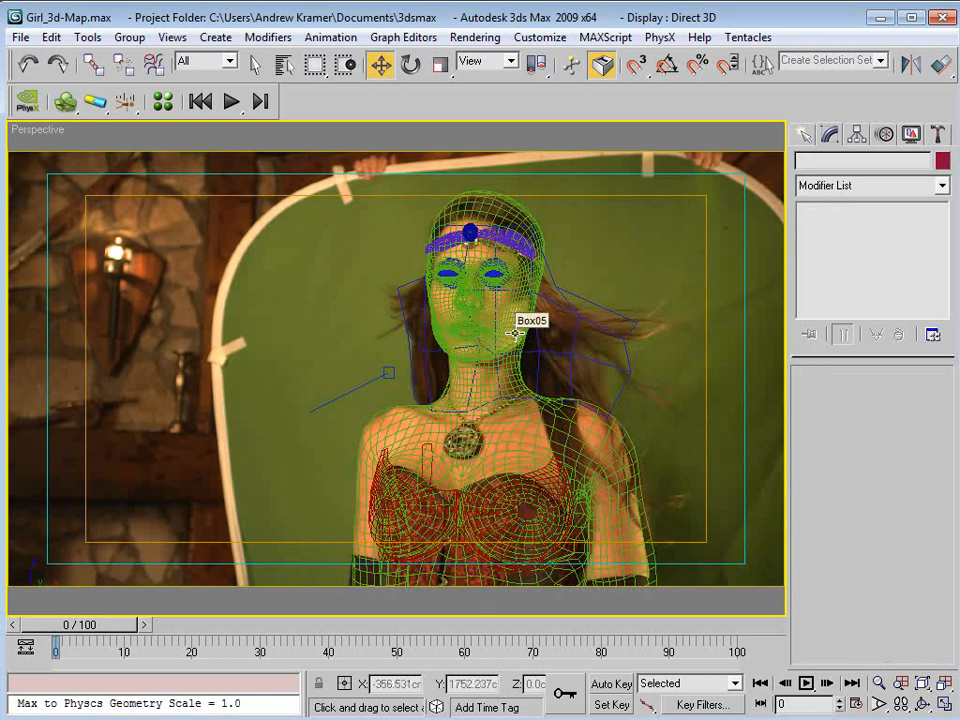
key("F3")
left_click(663, 264)
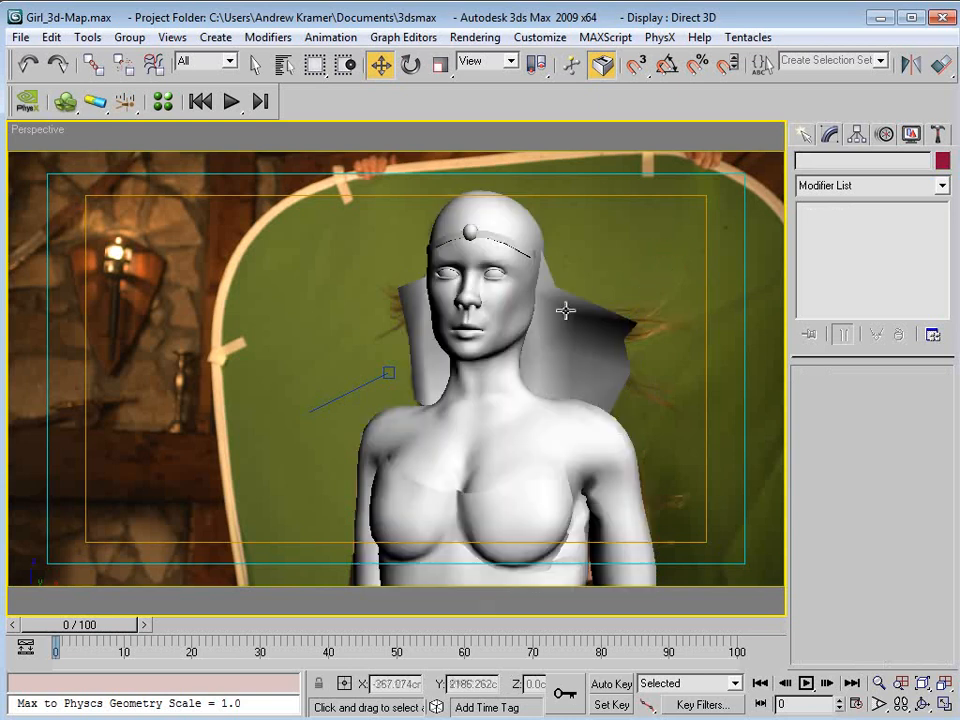
key("F3")
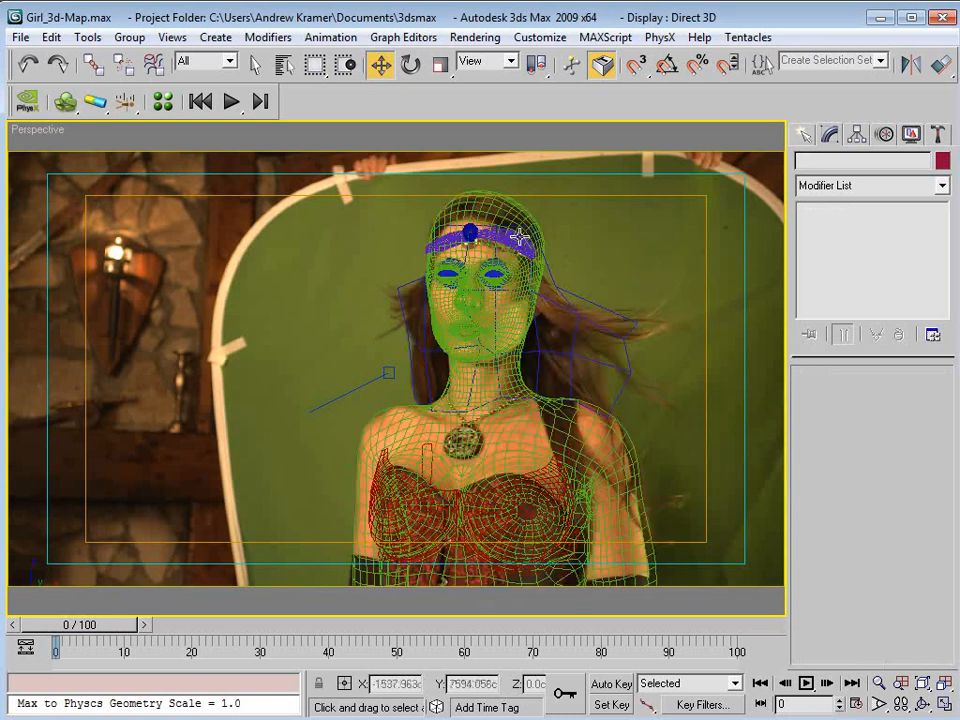
Step: Select the body mesh Box05, enter the Vertex level of its Edit Poly modifier and select two vertices on the shoulder beside the loose hair
left_click(485, 263)
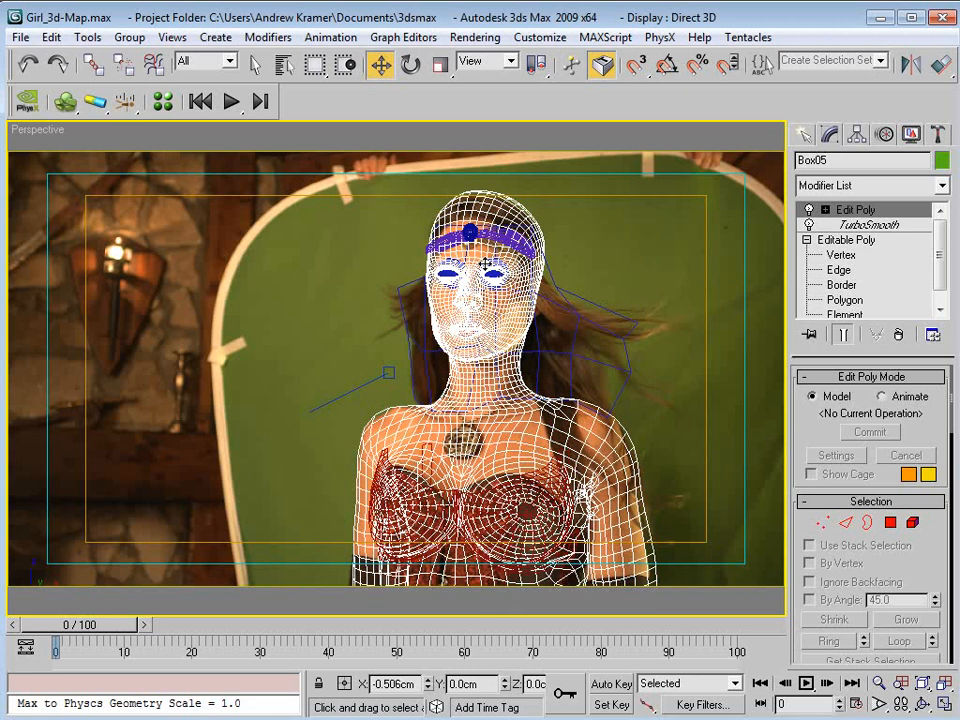
left_click(826, 210)
left_click(858, 225)
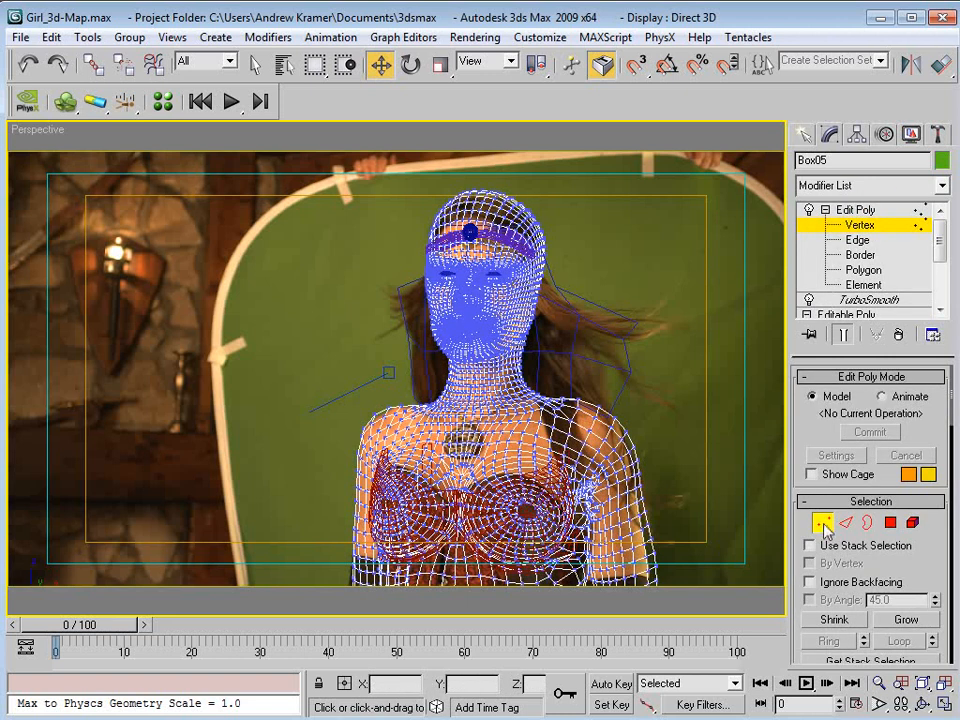
left_click_drag(634, 386, 598, 412)
Step: Set the Soft Selection Falloff to 9.828 cm, nudge the two selected shoulder vertices slightly, and clear the vertex selection
left_click_drag(921, 562, 917, 368)
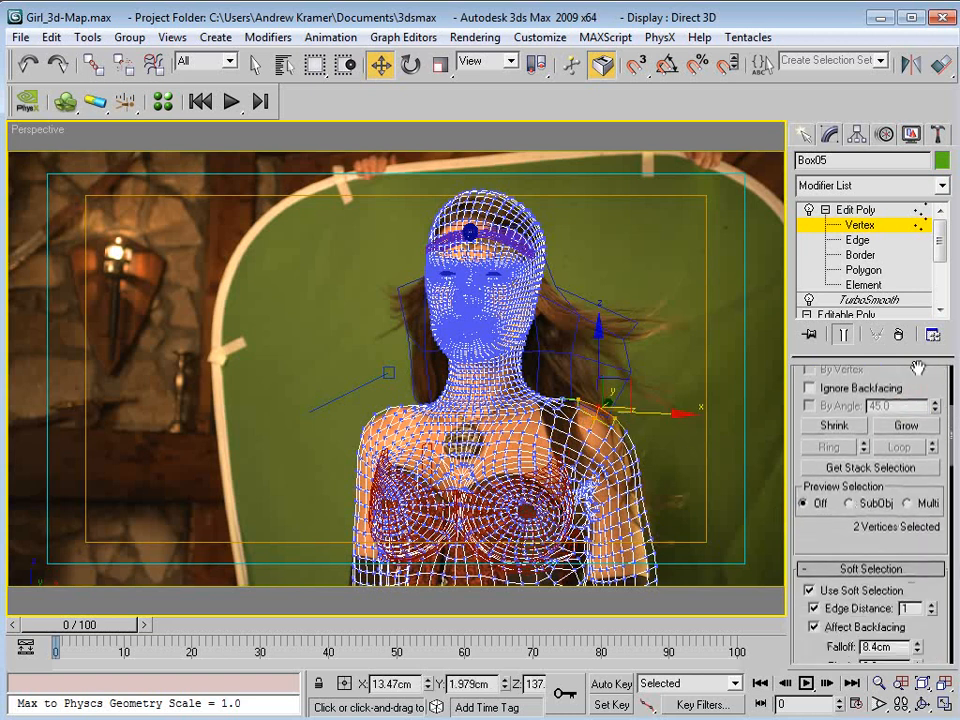
scroll(821, 559, "down", 2)
left_click_drag(917, 602, 917, 586)
left_click_drag(630, 386, 628, 383)
left_click(658, 446)
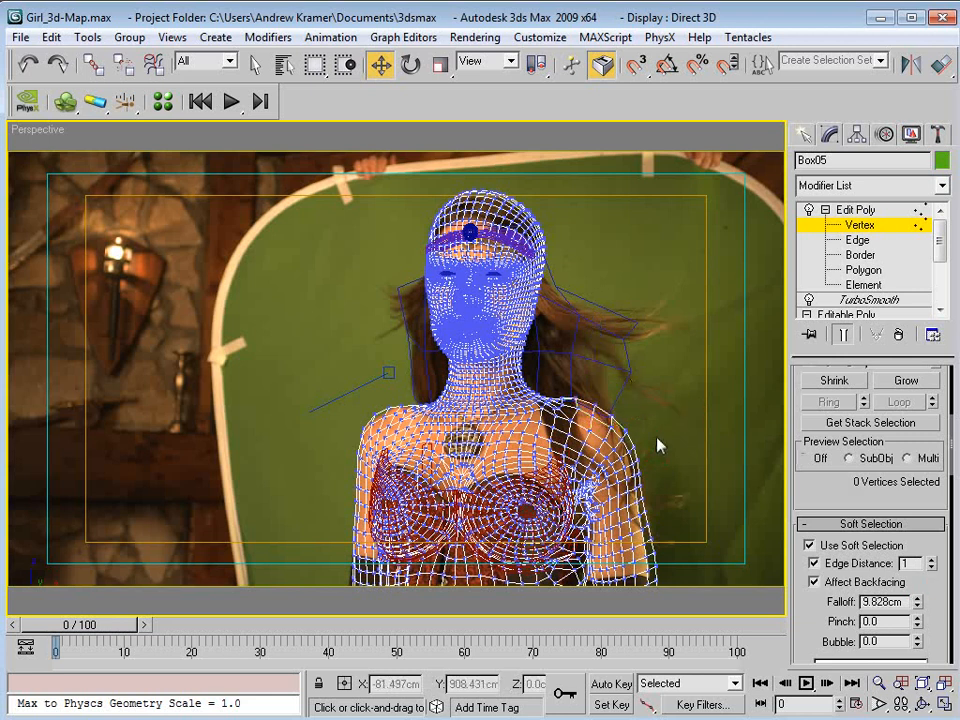
Step: Nudge a single vertex on the shoulder's outer edge, leave the Edit Poly Vertex level and deselect the body mesh
left_click(640, 437)
left_click_drag(658, 421, 656, 419)
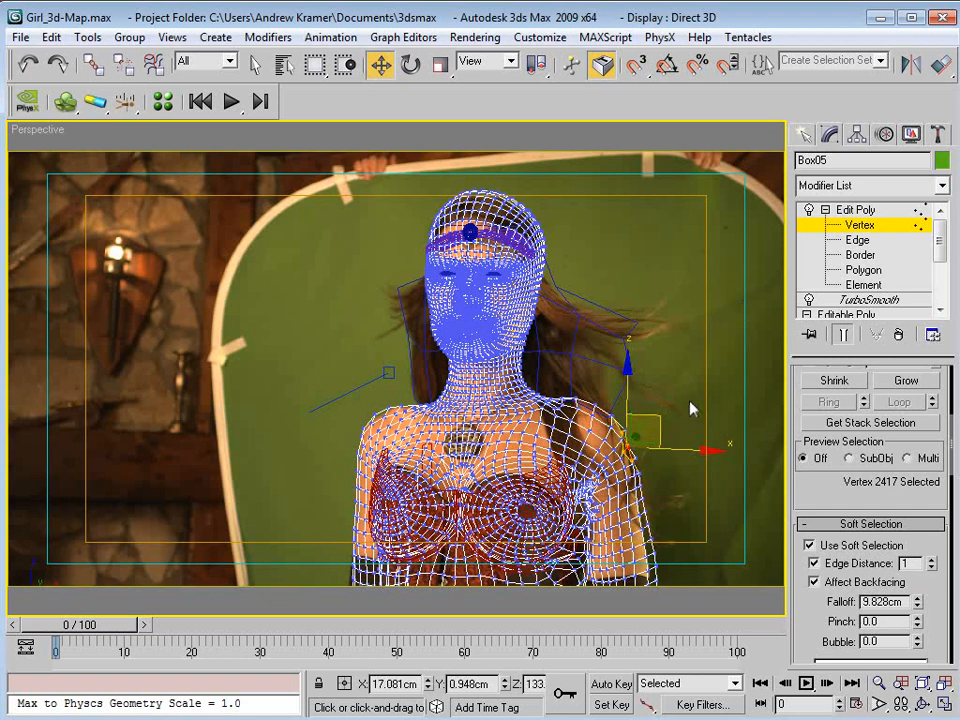
left_click(675, 336)
left_click(843, 210)
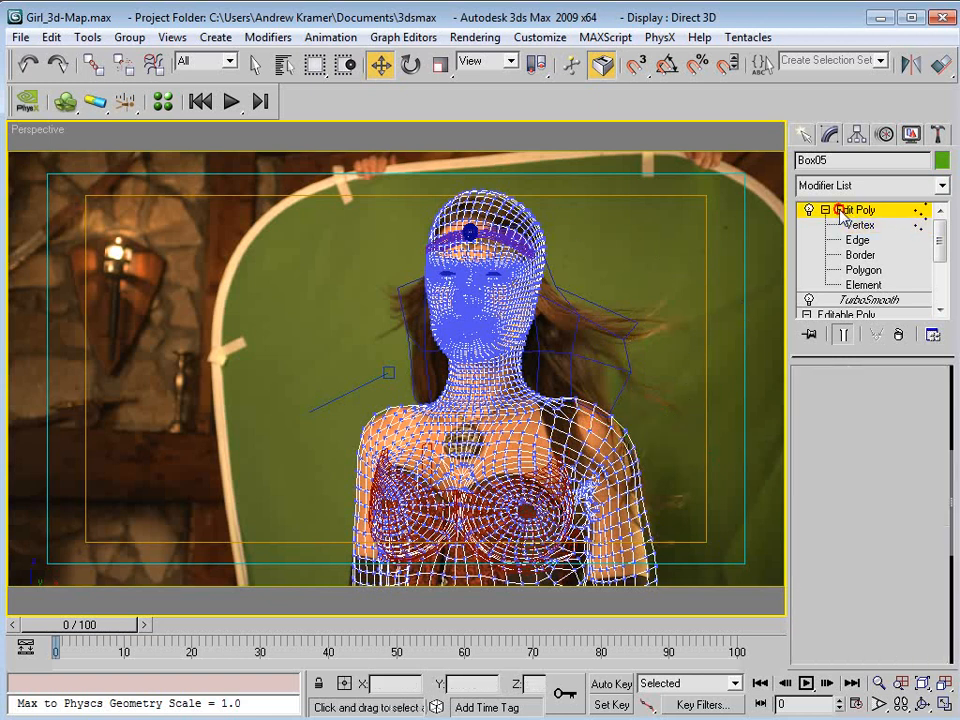
left_click(825, 210)
left_click(652, 260)
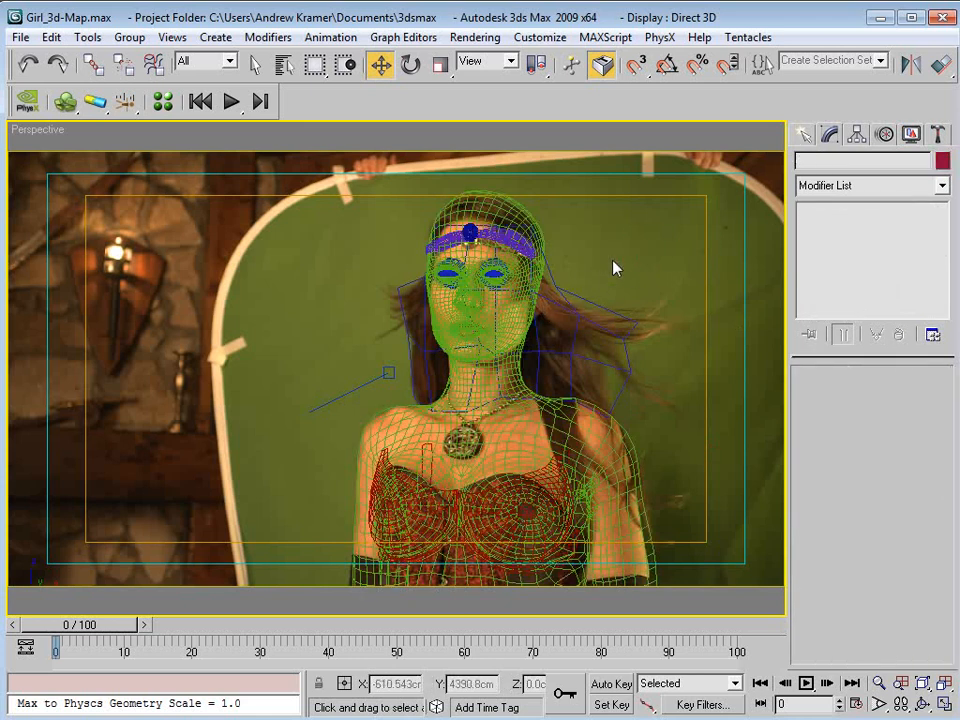
Step: Restore the shaded four-viewport layout and open the Render Elements settings of the mental ray Render Setup
key("F3")
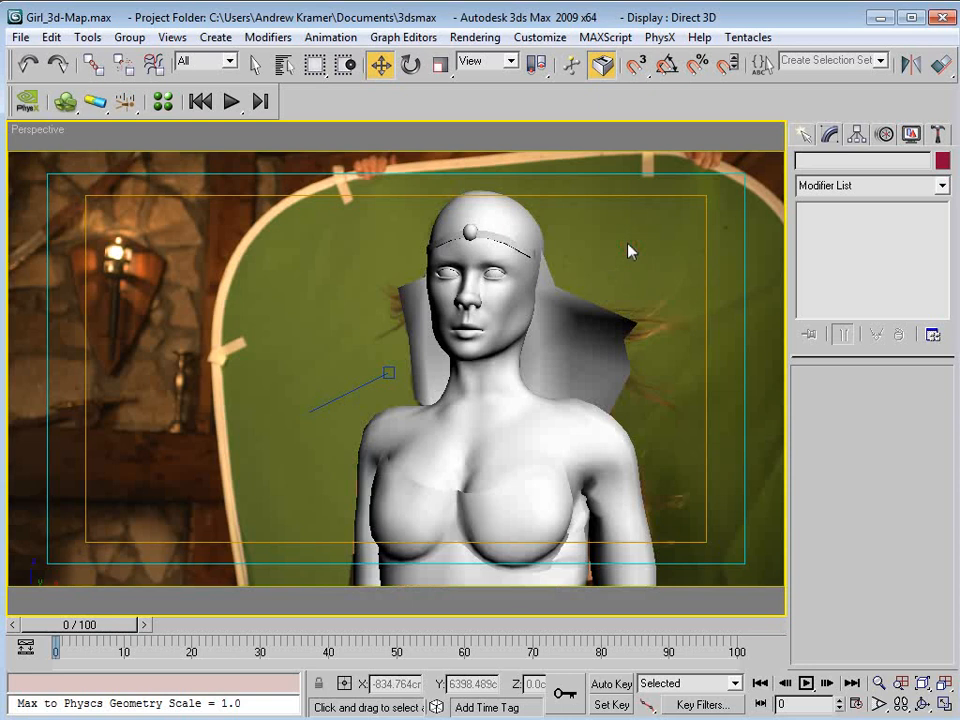
key("alt+w")
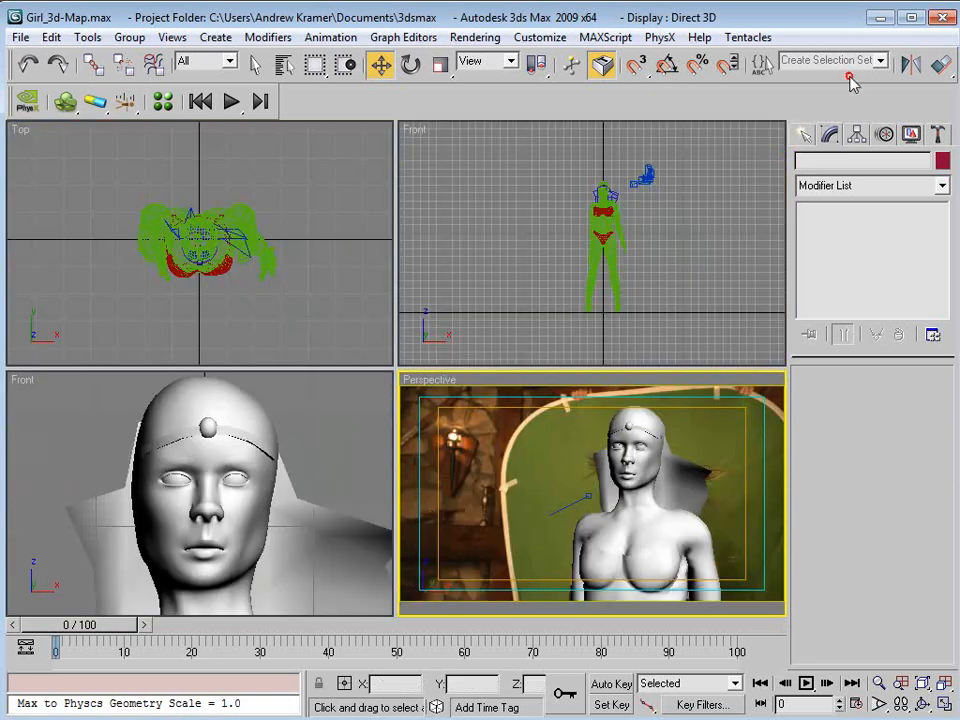
left_click_drag(852, 82, 510, 82)
left_click(882, 66)
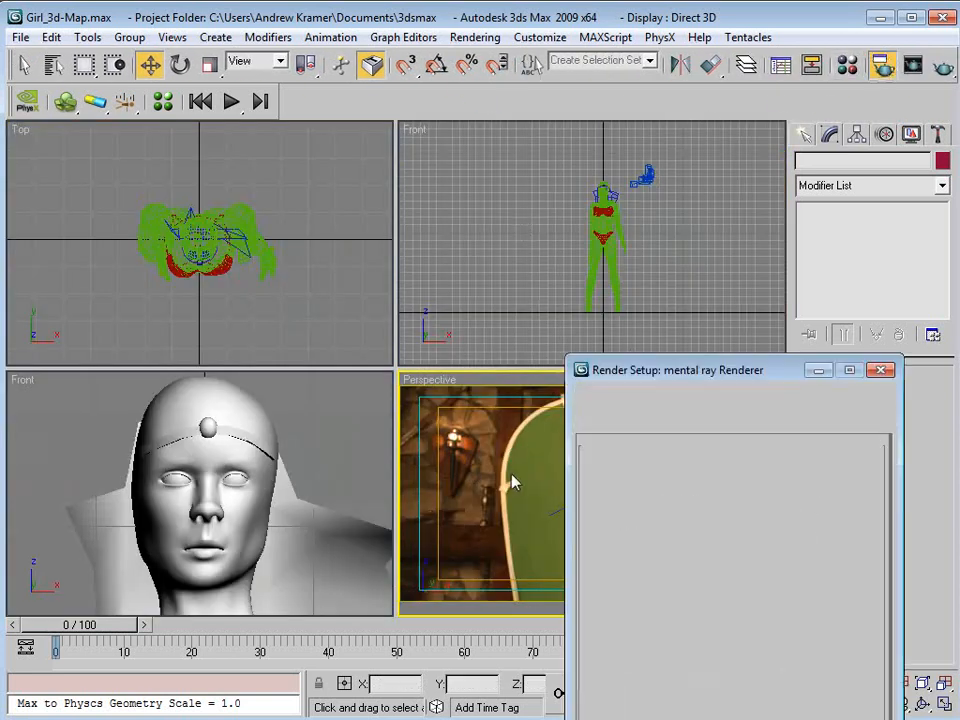
left_click_drag(724, 372, 410, 97)
left_click(500, 167)
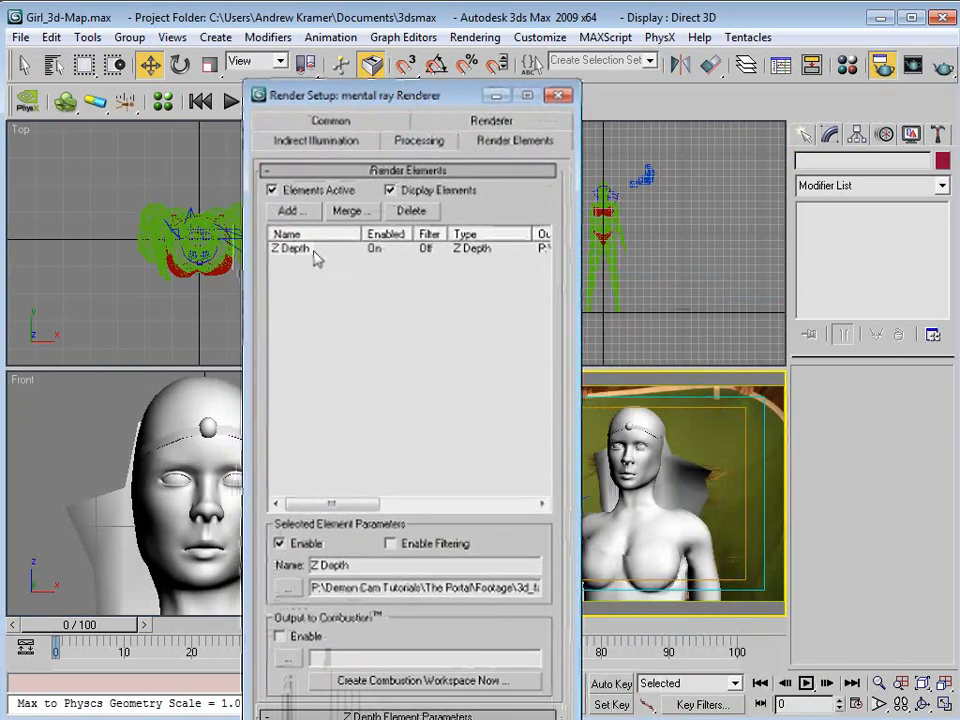
Step: Try to add a Z Depth element from the list of available render elements
left_click(296, 211)
left_click_drag(370, 345, 356, 216)
scroll(340, 420, "down", 8)
left_click(300, 518)
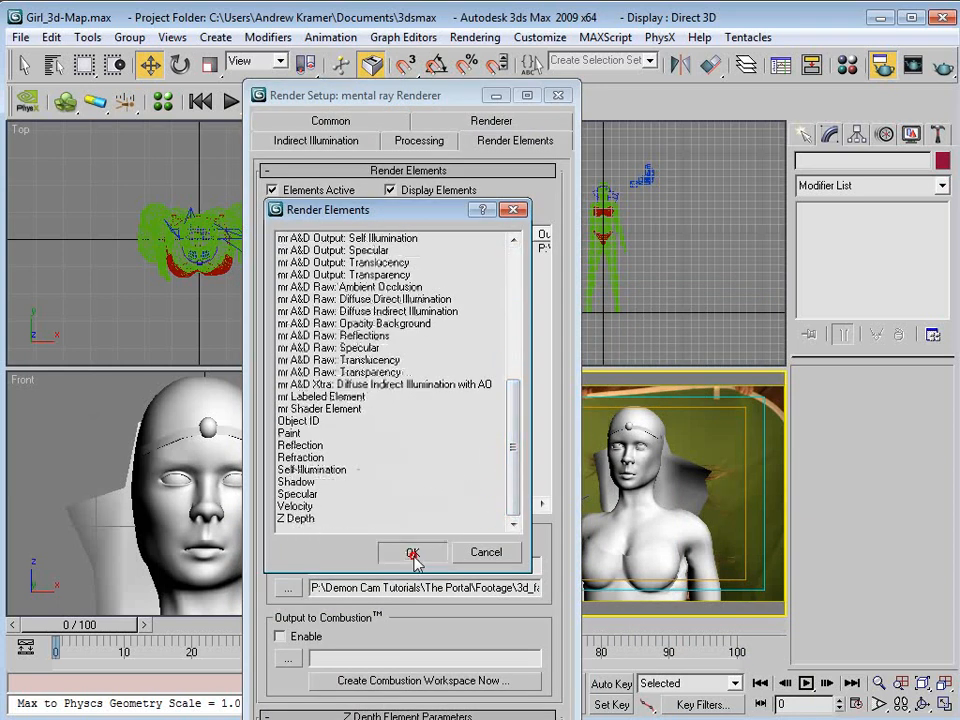
left_click(412, 552)
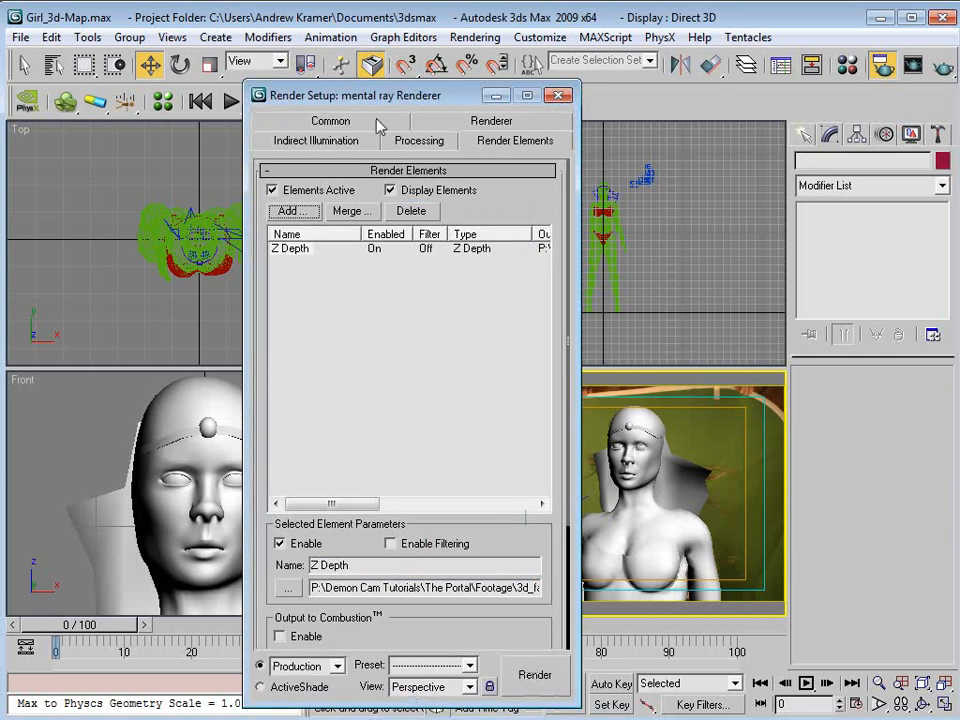
Step: Examine the Z Depth element's output file and its Z Min and Z Max parameters, and close Render Setup
left_click_drag(286, 94, 283, 64)
scroll(504, 523, "down", 5)
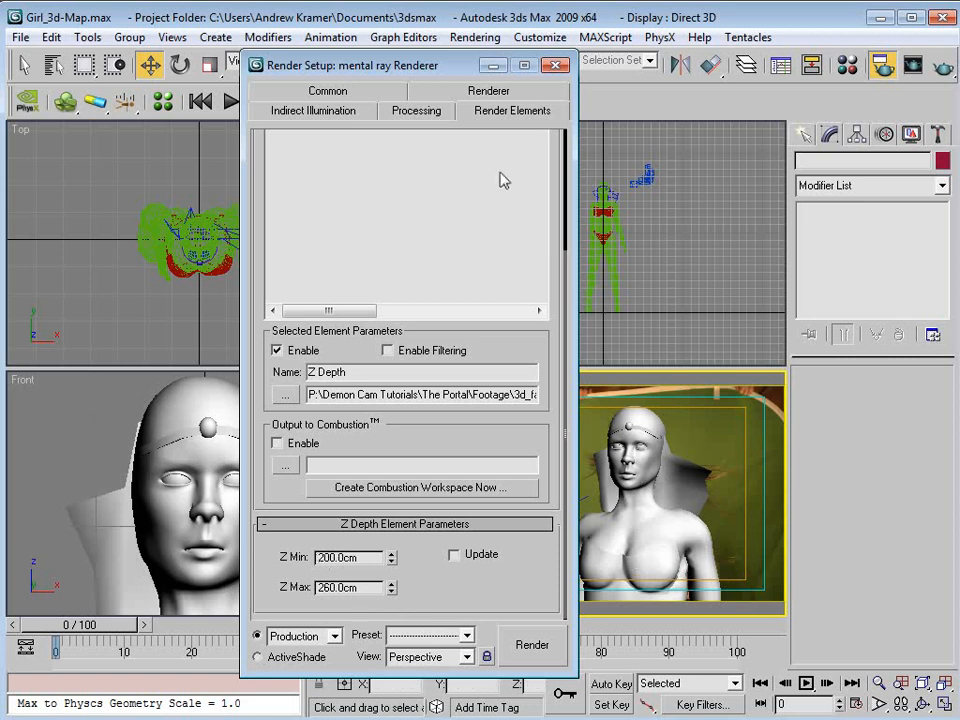
left_click(882, 65)
left_click(454, 330)
left_click(456, 398)
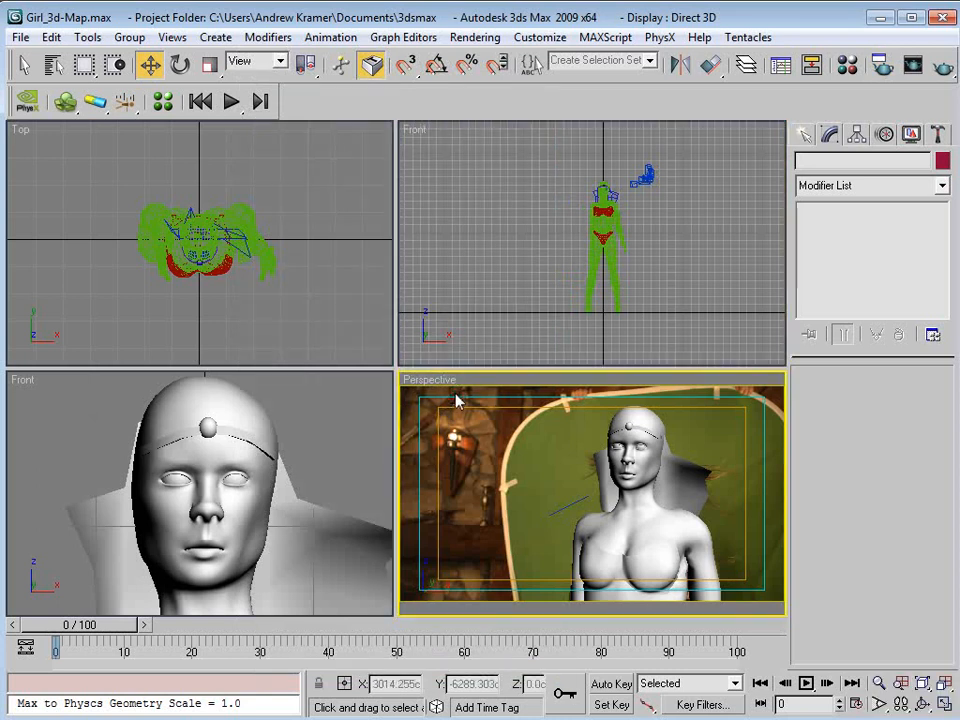
left_click(486, 331)
left_click(488, 412)
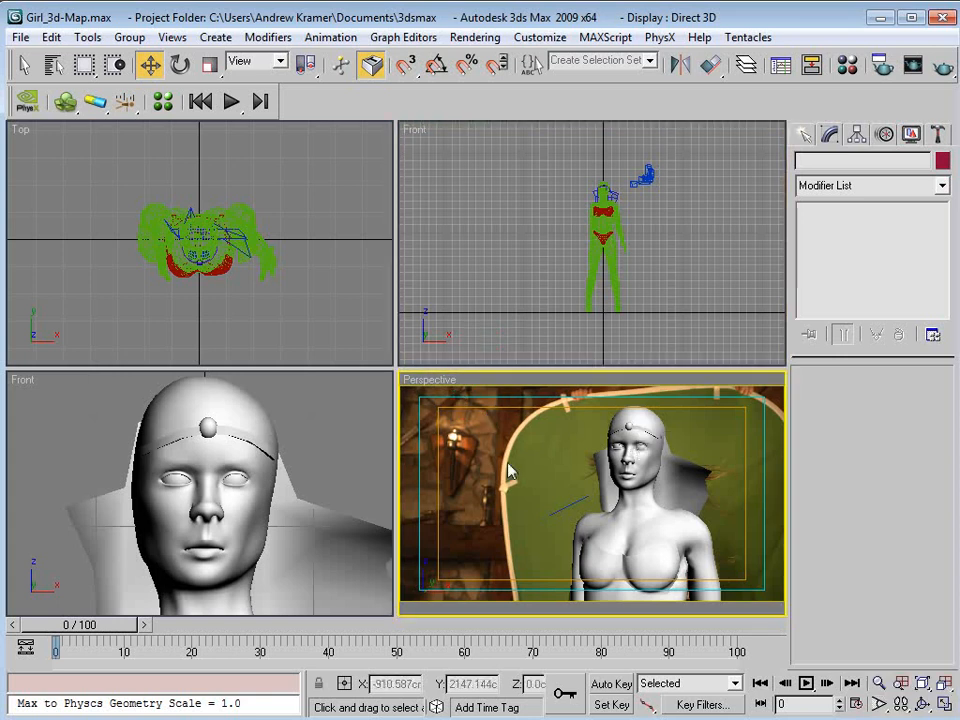
left_click(486, 360)
left_click(477, 415)
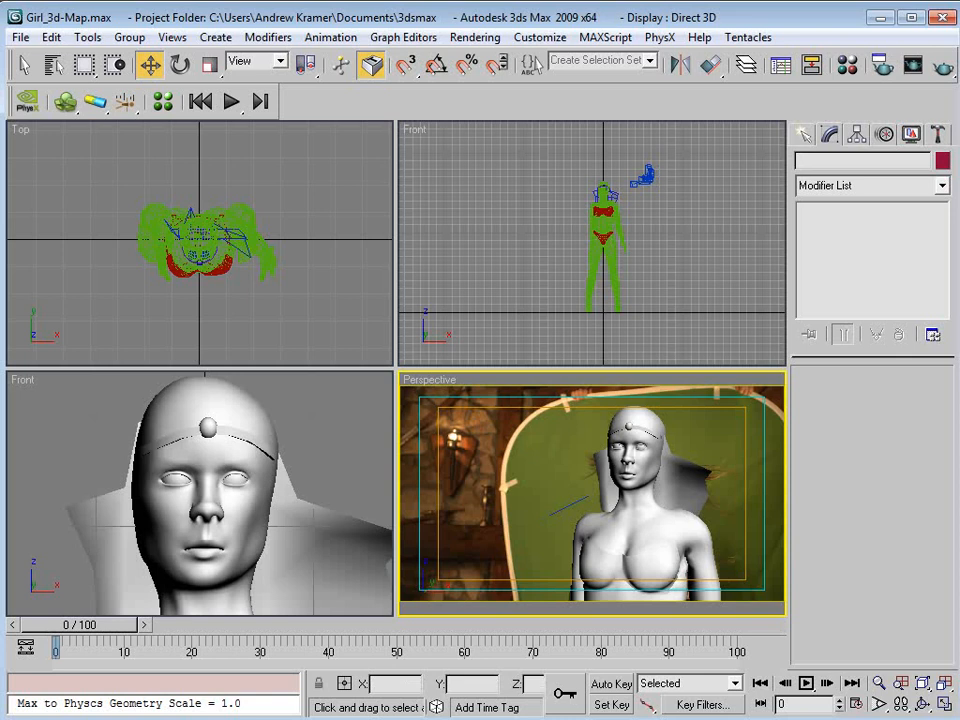
Step: Switch to After Effects and view the 3d_falloff_Z Depth.png footage
key("alt+Tab")
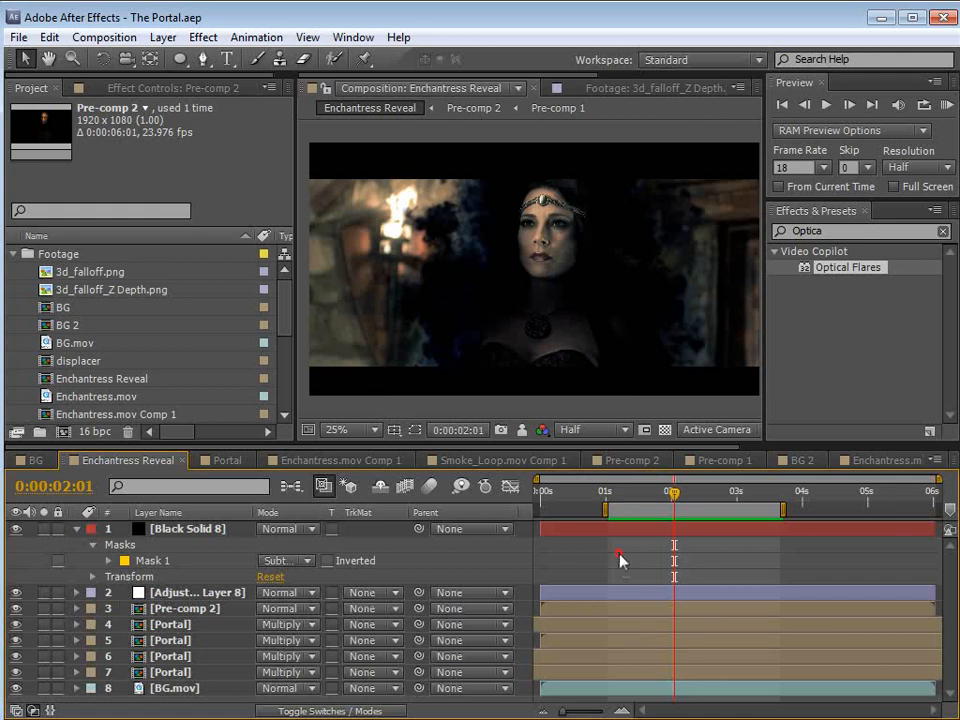
double_click(58, 290)
scroll(645, 337, "down", 2)
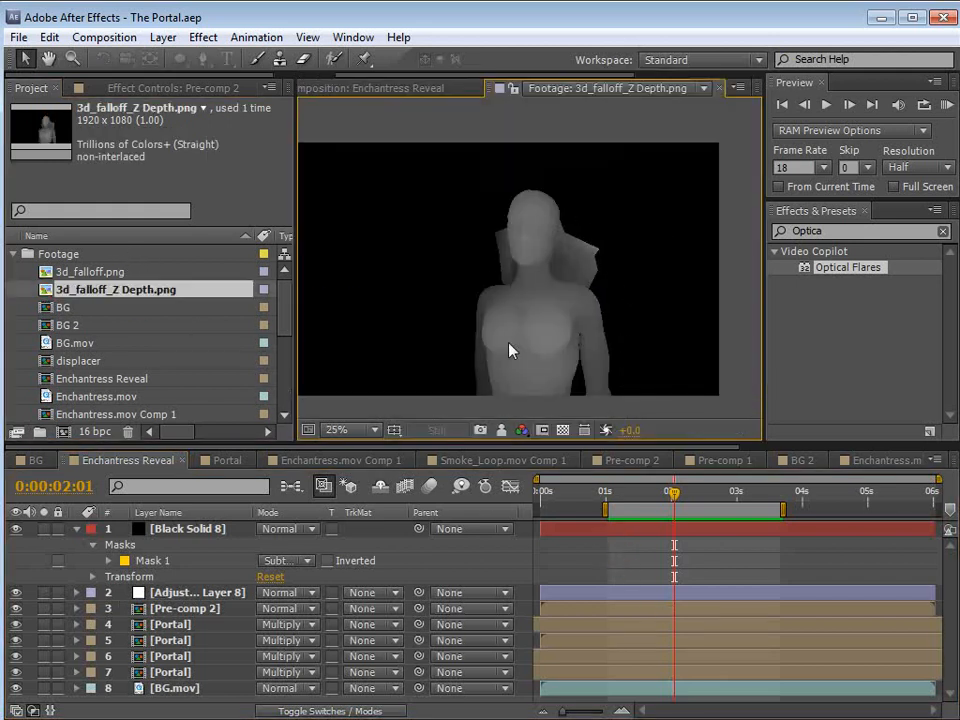
Step: Examine the 3d_falloff.png render up close with and without the transparency grid, and return to Enchantress Reveal at 0:00:01:08
double_click(46, 271)
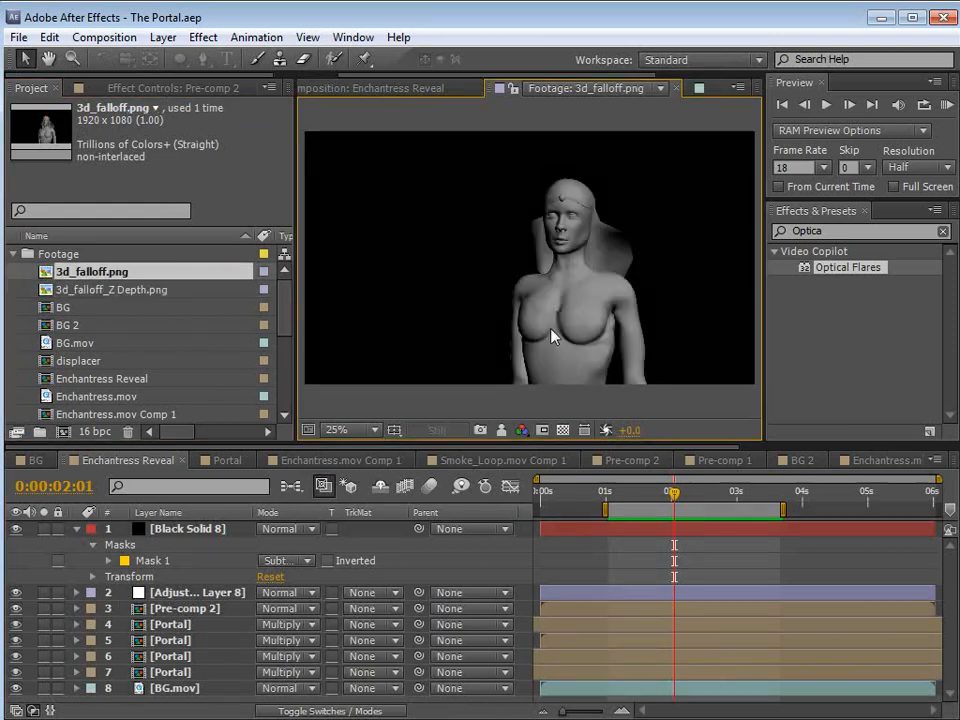
scroll(634, 251, "up", 2)
left_click_drag(634, 251, 577, 280)
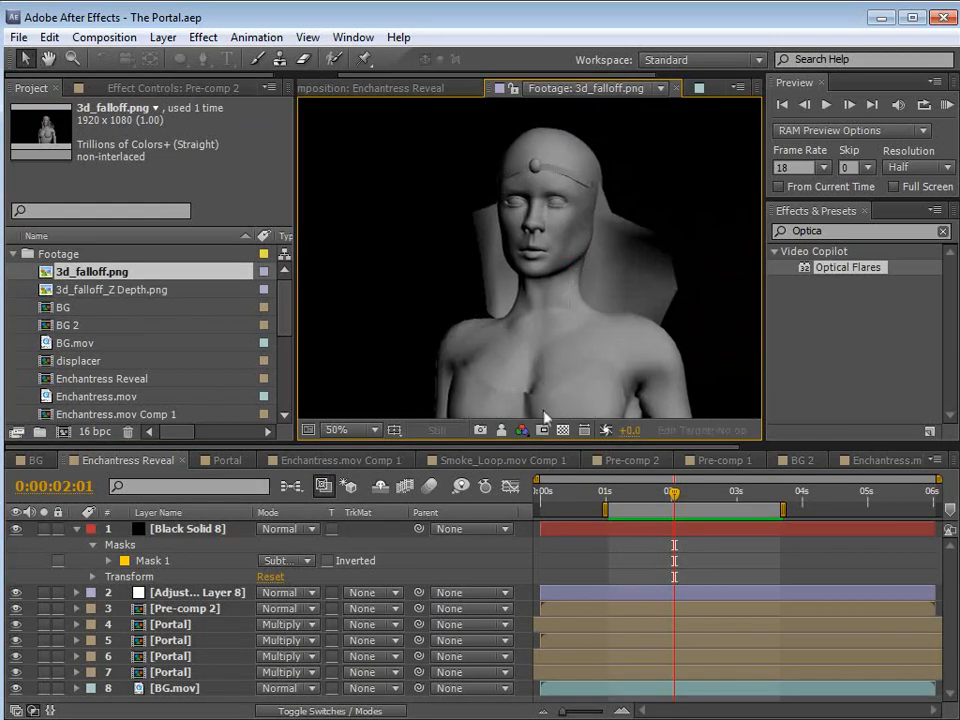
left_click(560, 428)
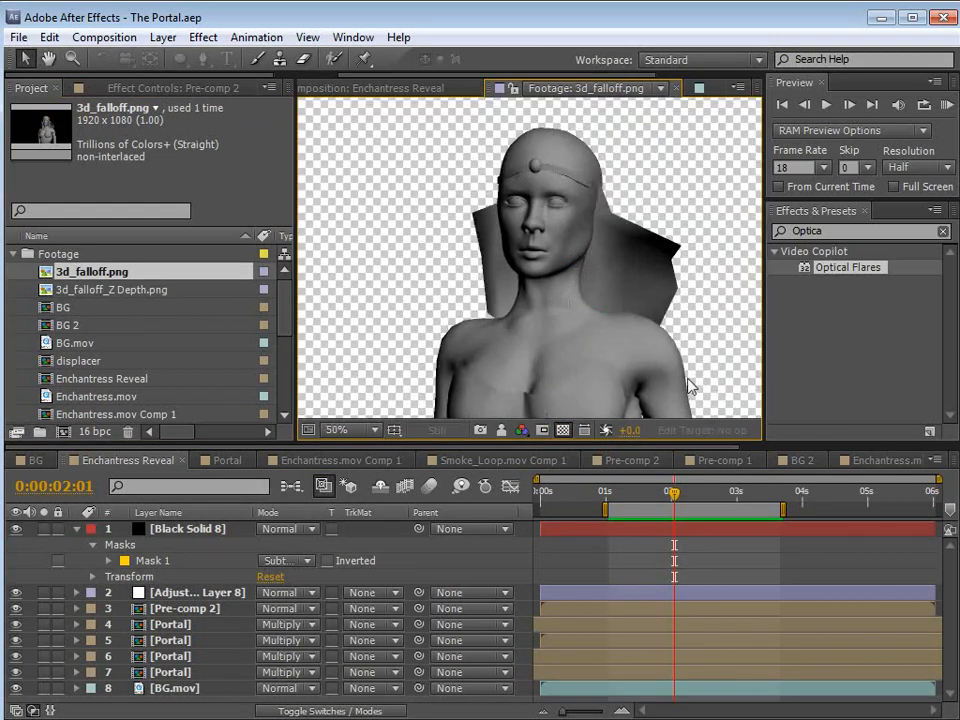
left_click(560, 428)
left_click(627, 491)
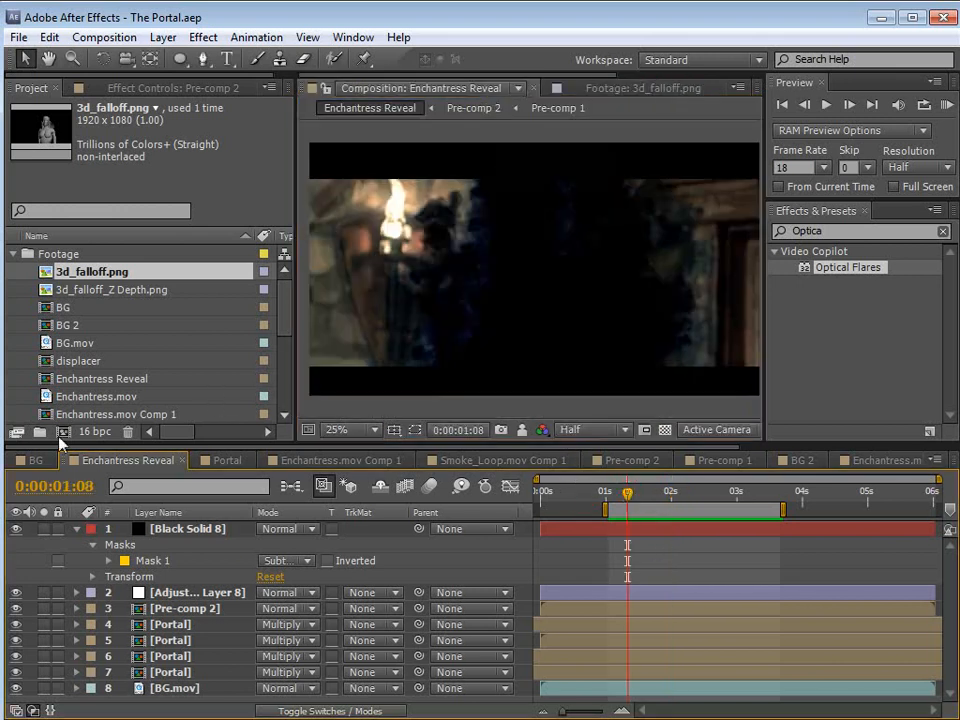
Step: Create a new composition from the BG.mov footage and go to 0:00:02:00 in it
scroll(282, 320, "down", 4)
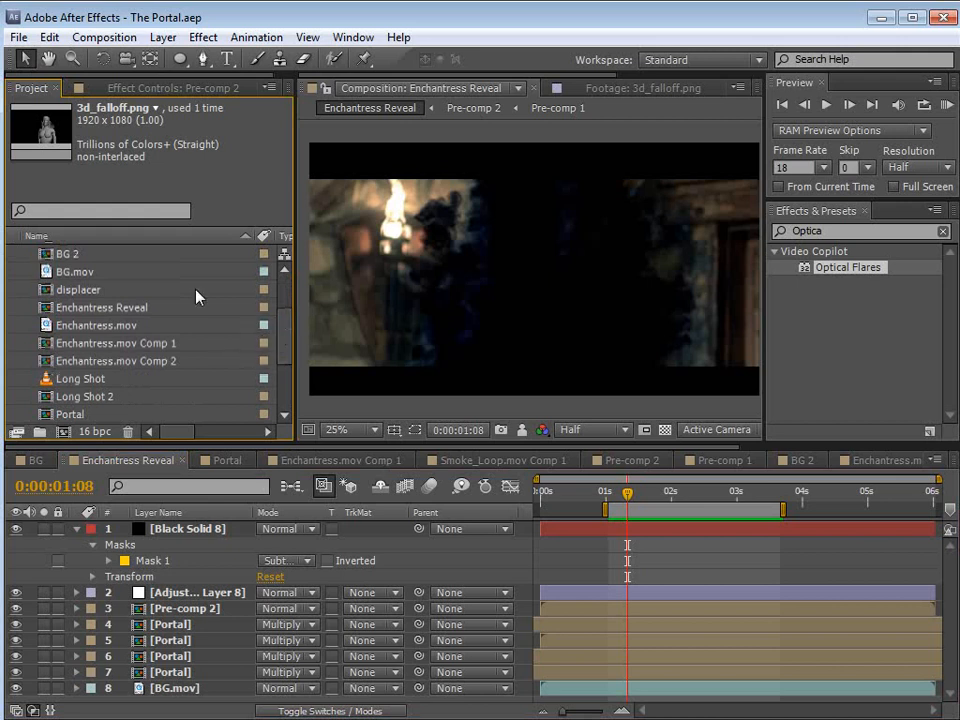
left_click(47, 272)
left_click_drag(47, 272, 62, 431)
left_click(612, 508)
left_click_drag(610, 507, 672, 519)
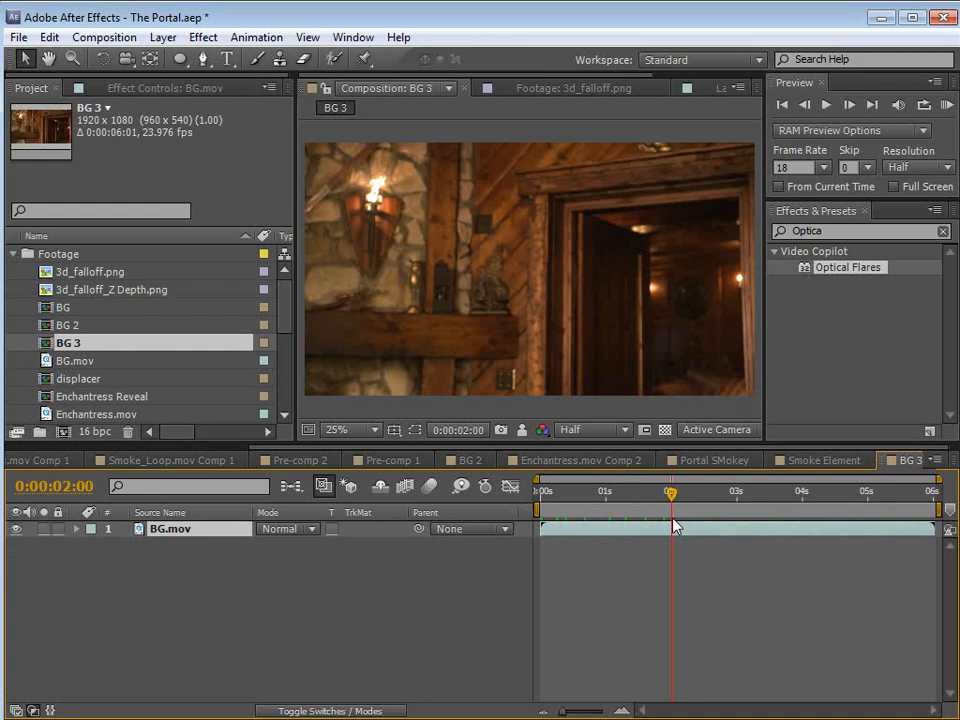
Step: Copy the Enchantress.mov layer and its Enchantress.mov Comp 2 matte layer from the BG 2 composition
left_click(465, 459)
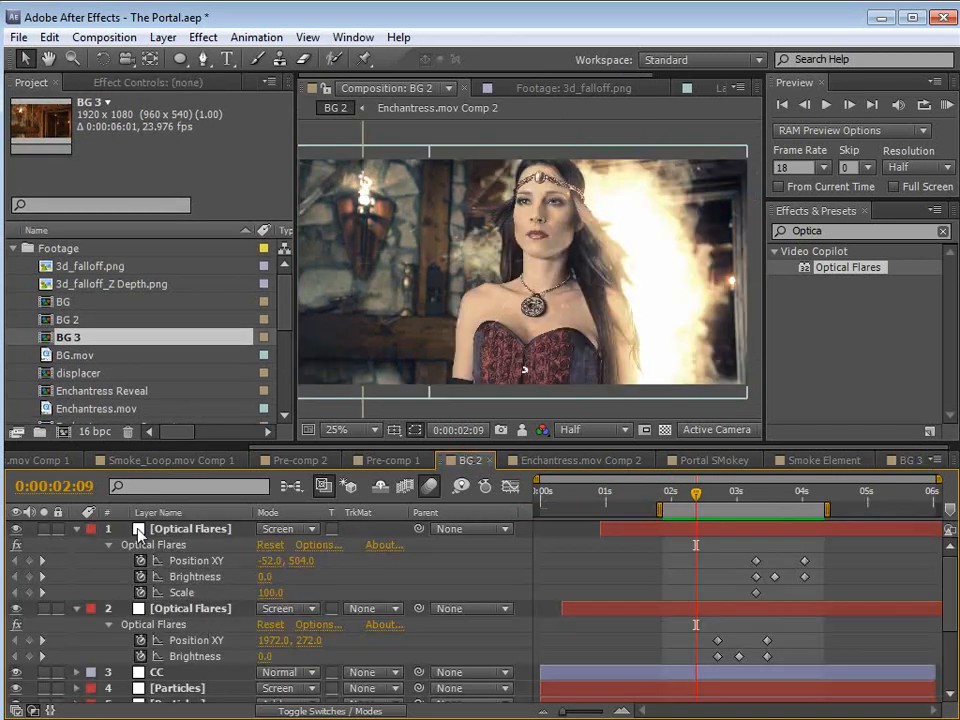
left_click(80, 533)
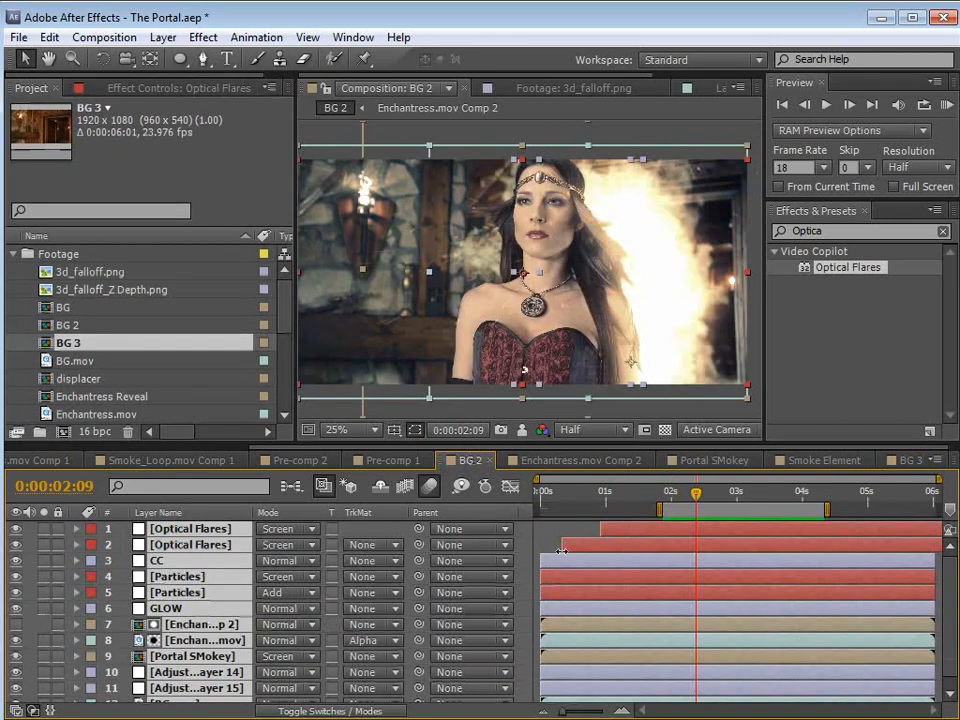
left_click(560, 536)
left_click(186, 640)
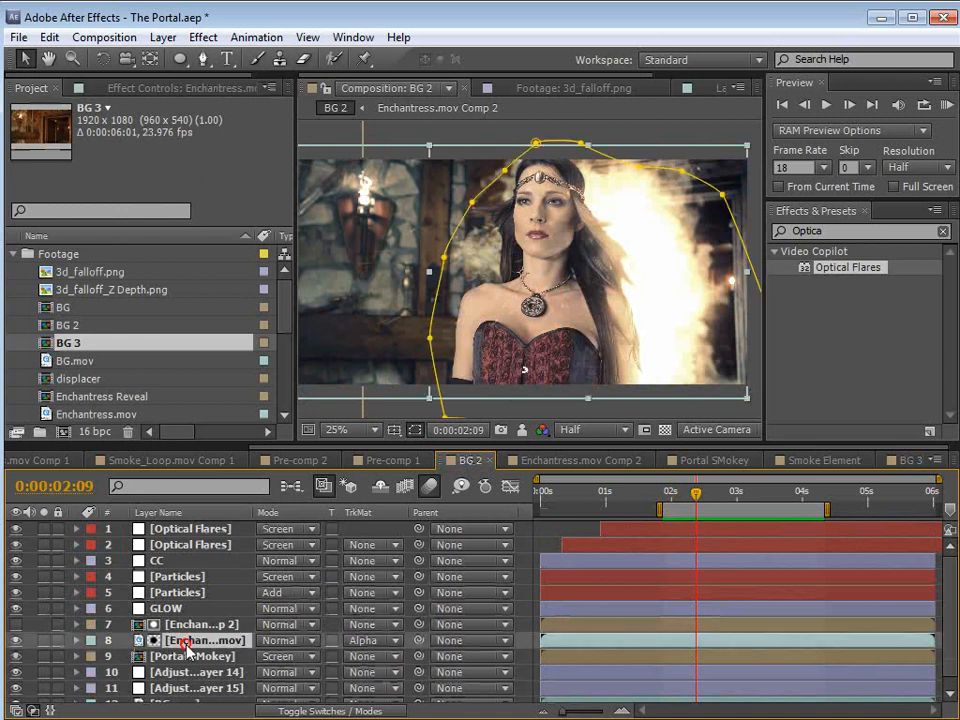
left_click(186, 625)
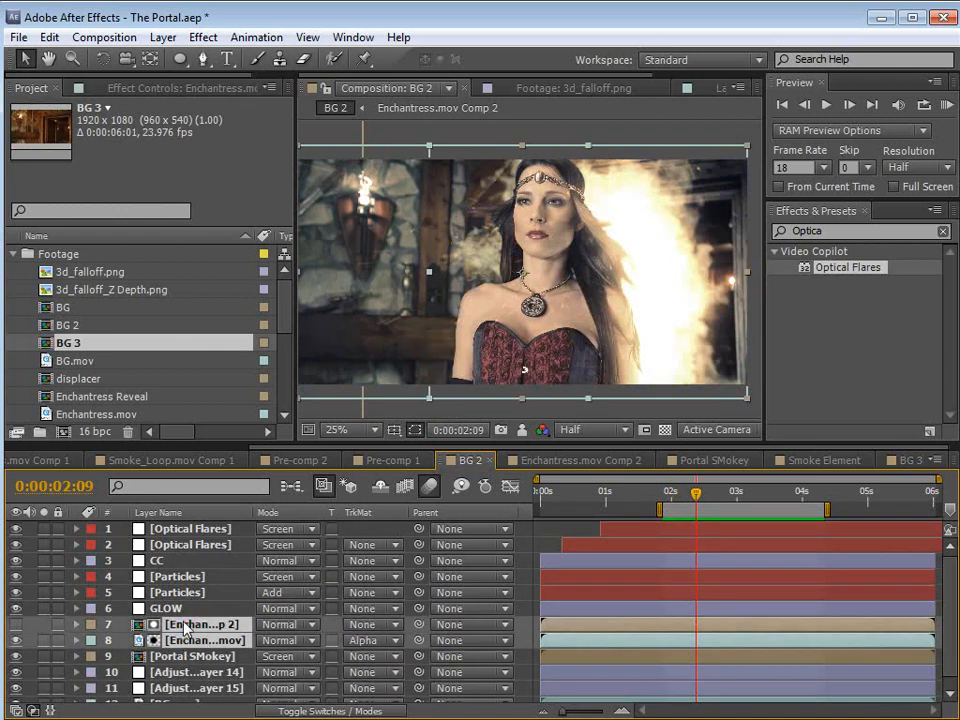
left_click(49, 37)
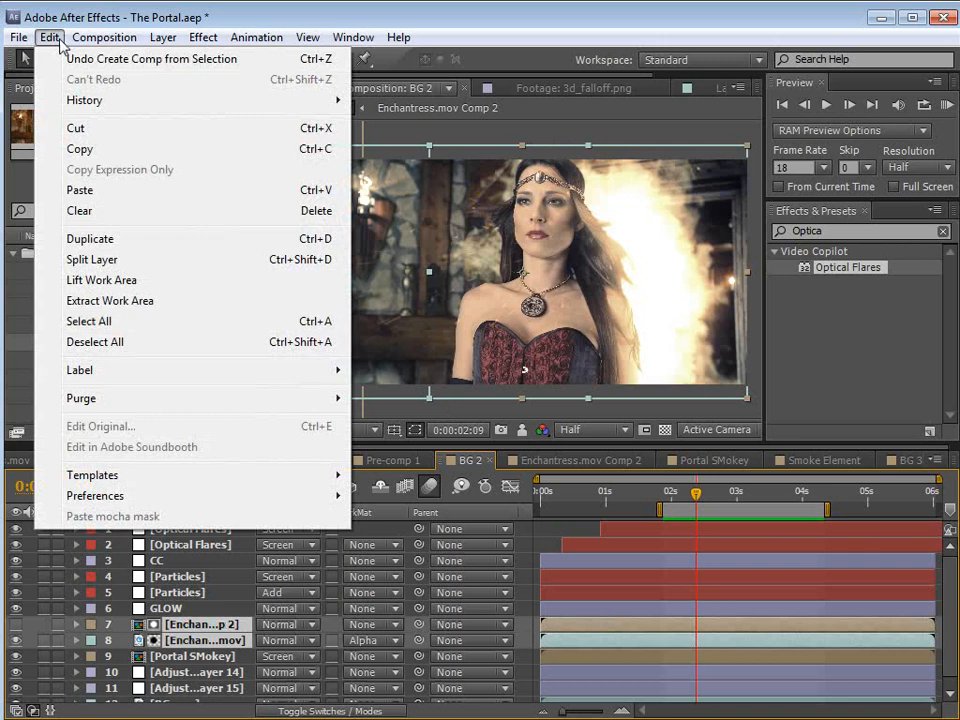
left_click(79, 149)
Step: Paste the copied enchantress layers into BG 3 and reorder them so Enchantress.mov sits directly below its Comp 2 matte
left_click(903, 460)
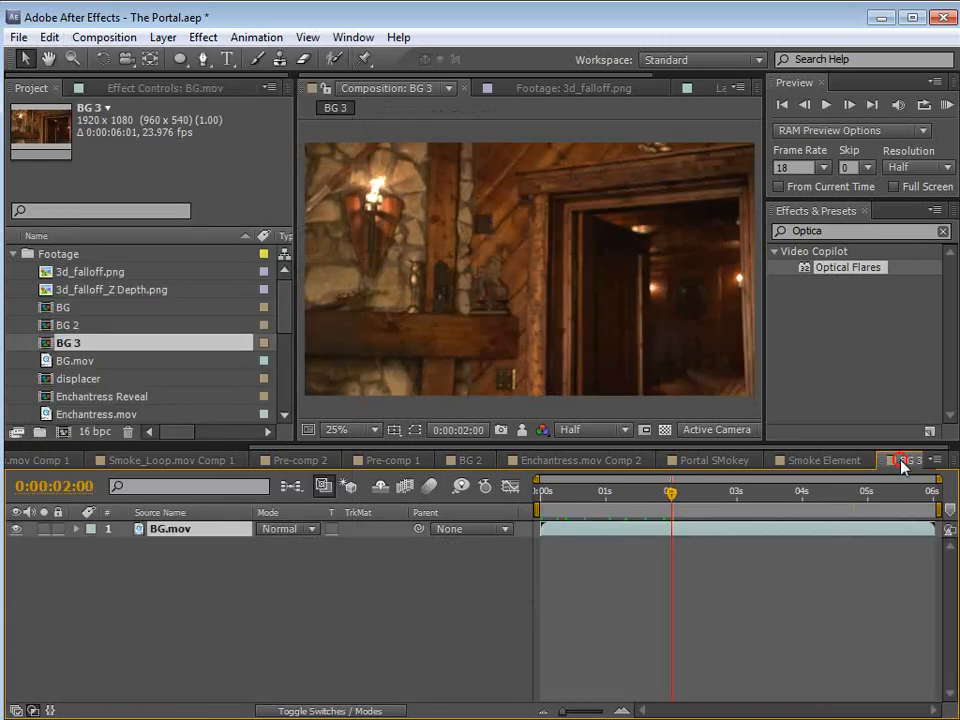
left_click(49, 37)
left_click(98, 189)
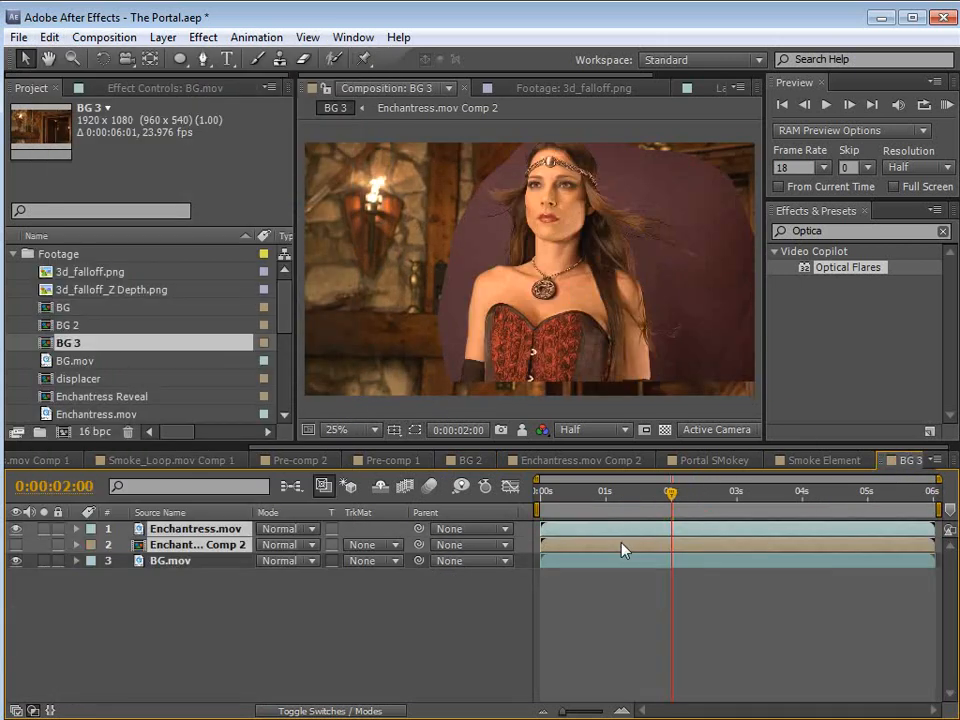
left_click_drag(206, 527, 200, 558)
left_click(633, 574)
left_click_drag(602, 506, 681, 525)
Step: Set the BG 3 composition height to 960 px
left_click(104, 37)
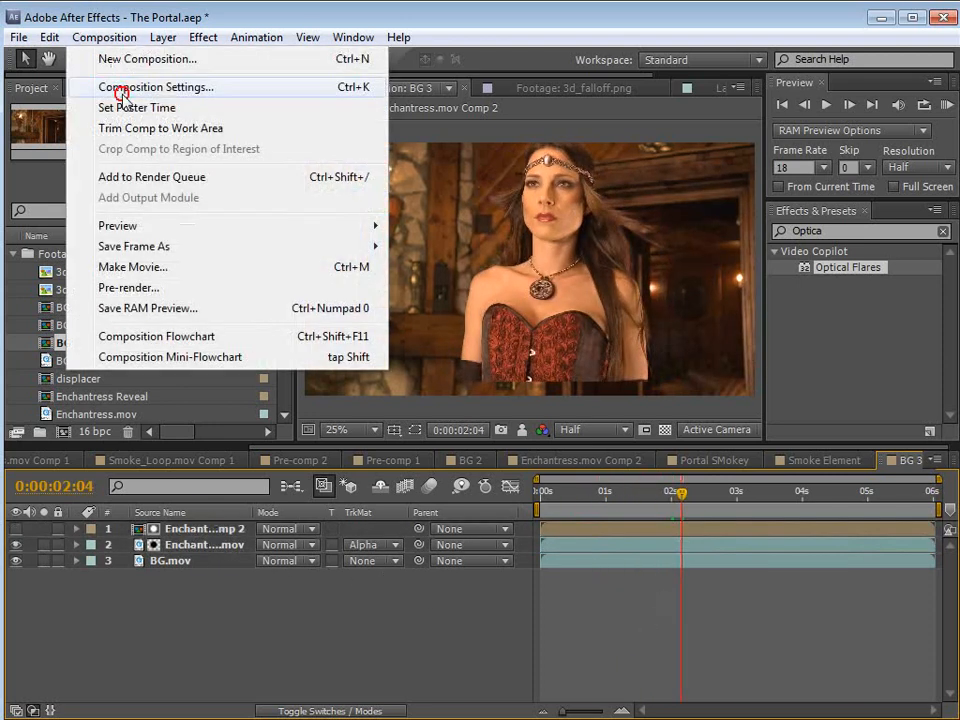
left_click(124, 90)
left_click(427, 376)
type("960")
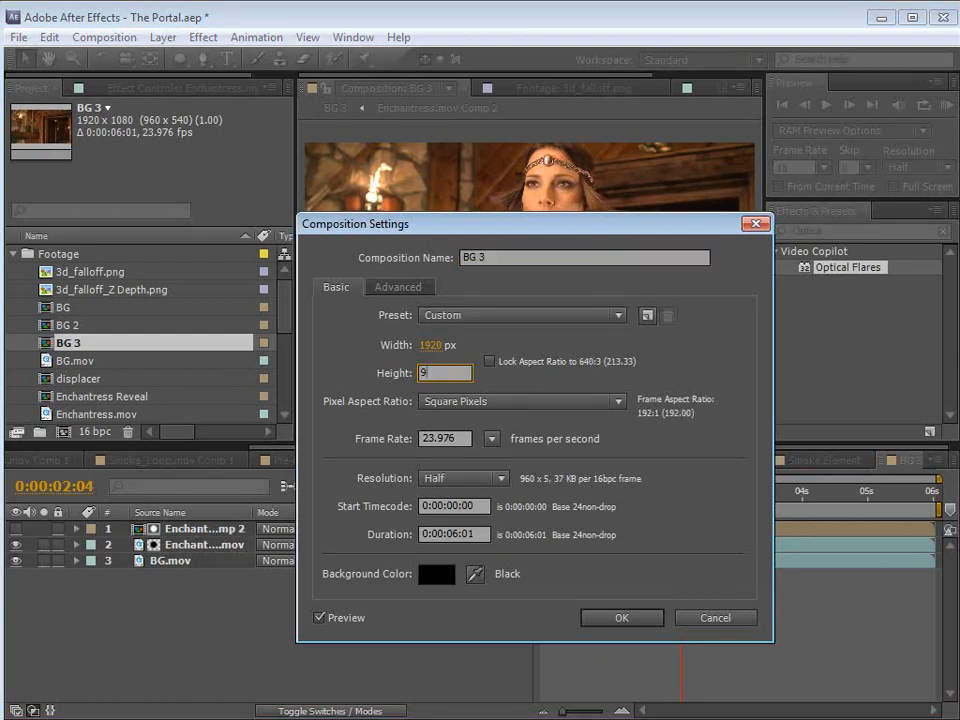
left_click(621, 617)
Step: Move both enchantress layers down slightly in the frame and check the framing at 0:00:02:07
left_click(190, 545)
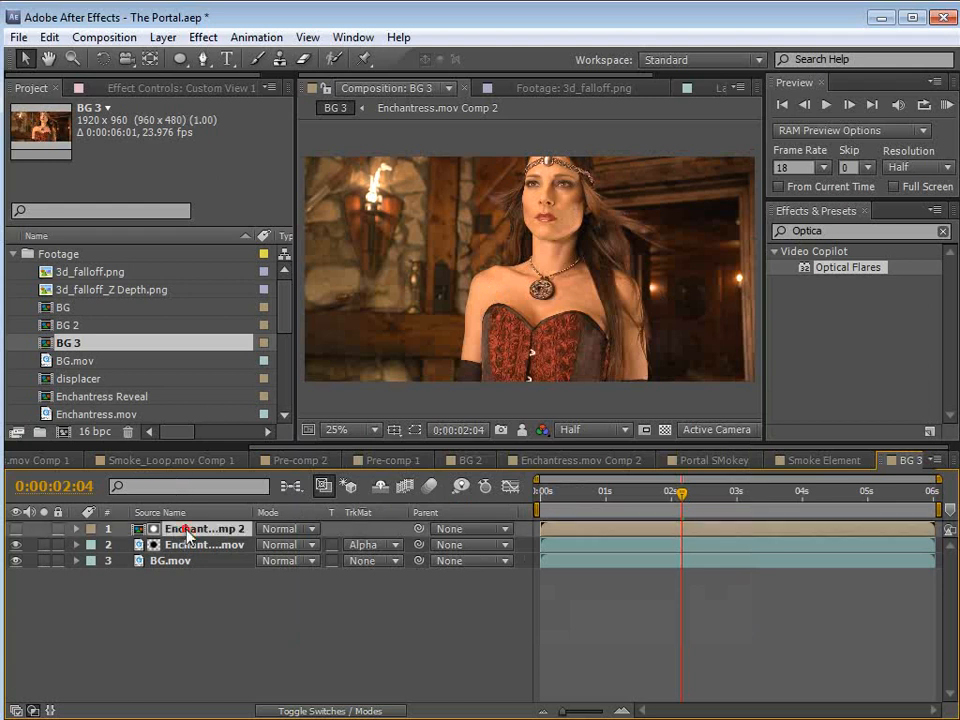
mouse_move(564, 267)
left_mouse_down()
mouse_move(565, 302)
mouse_move(565, 283)
left_mouse_up()
left_click_drag(677, 495, 697, 543)
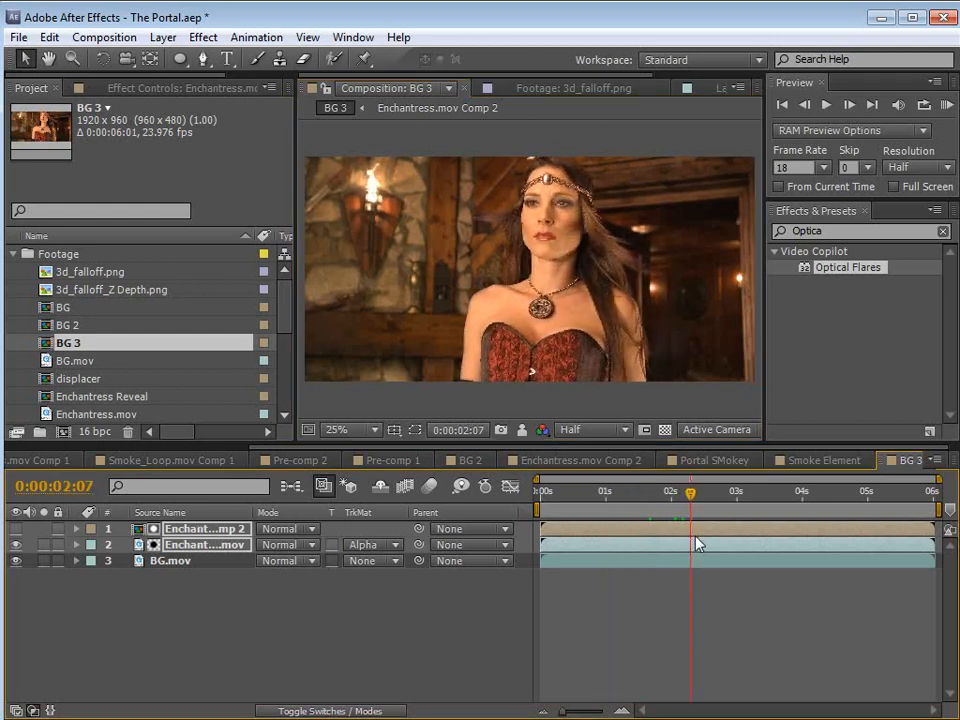
left_click(702, 617)
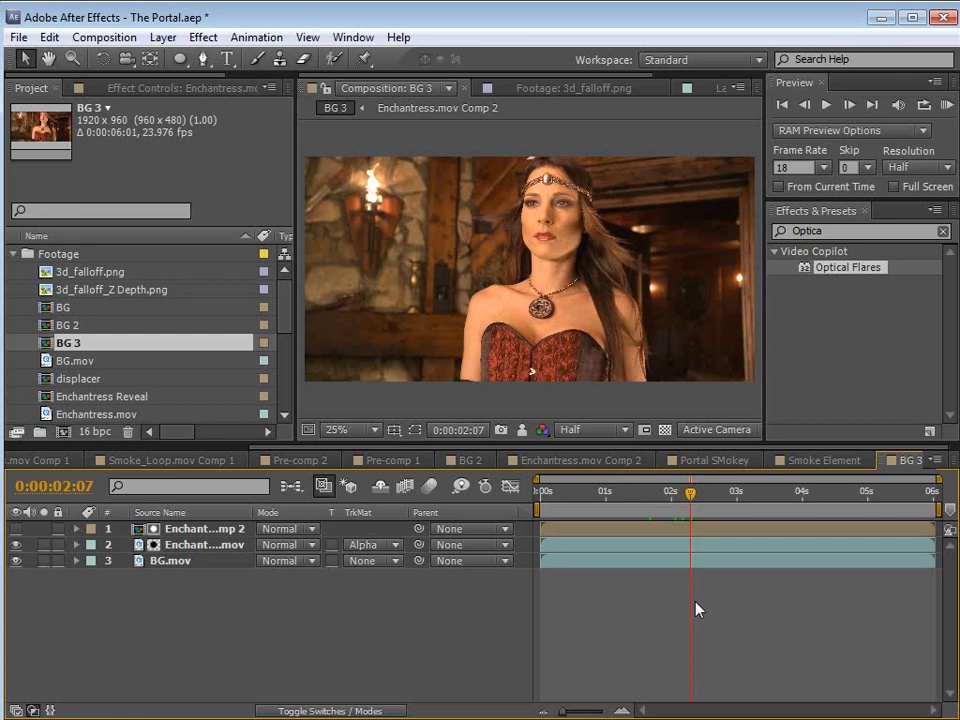
Step: View the 3d_falloff_Z Depth.png footage again and return to the BG 3 composition view
left_click(97, 292)
double_click(98, 297)
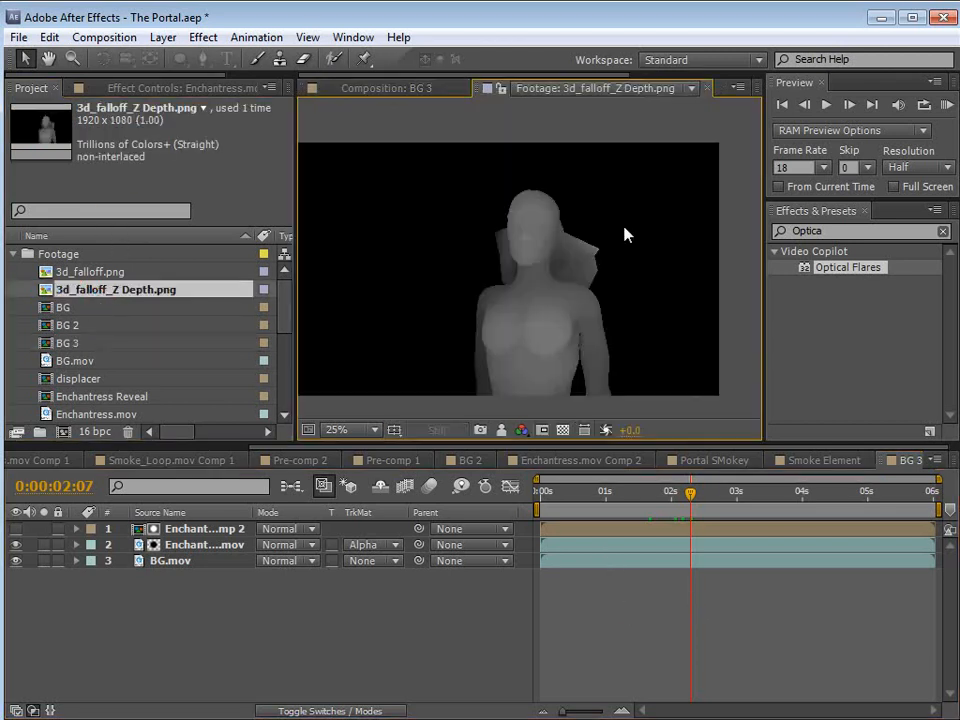
left_click(390, 90)
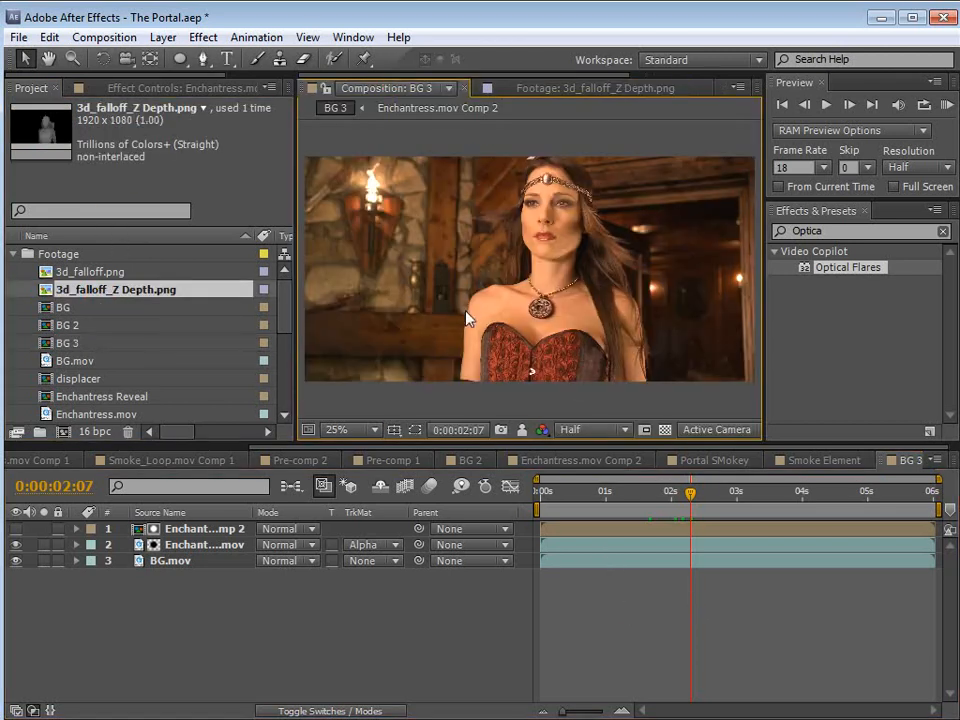
Step: Add 3d_falloff.png and 3d_falloff_Z Depth.png above the other layers of BG 3 and hide the Z Depth layer
left_click(102, 273)
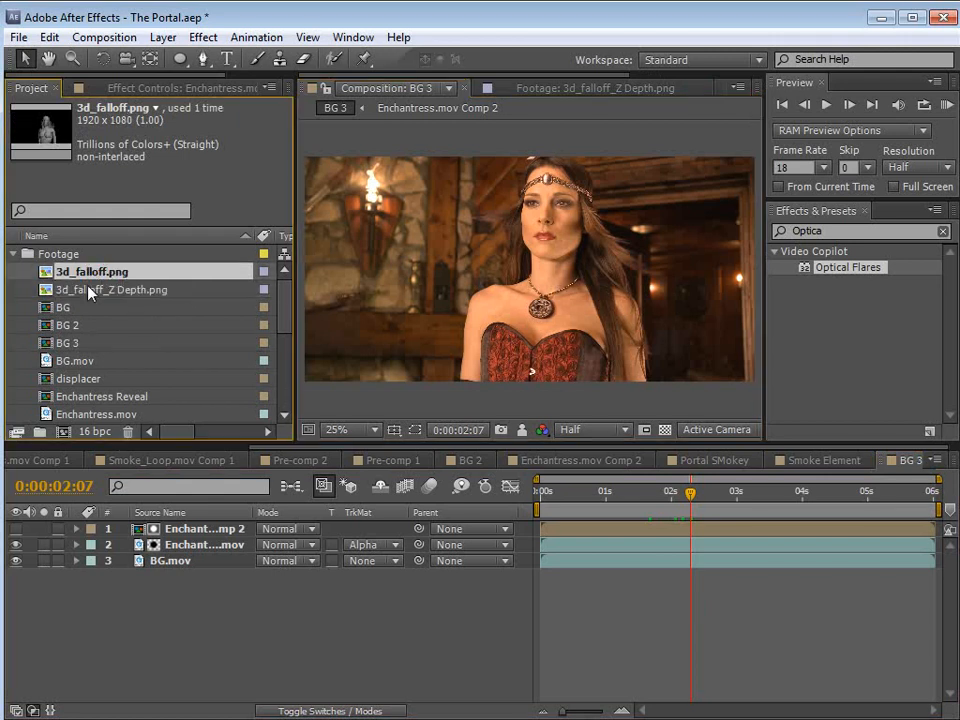
left_click(88, 291, "shift")
left_click_drag(88, 291, 184, 530)
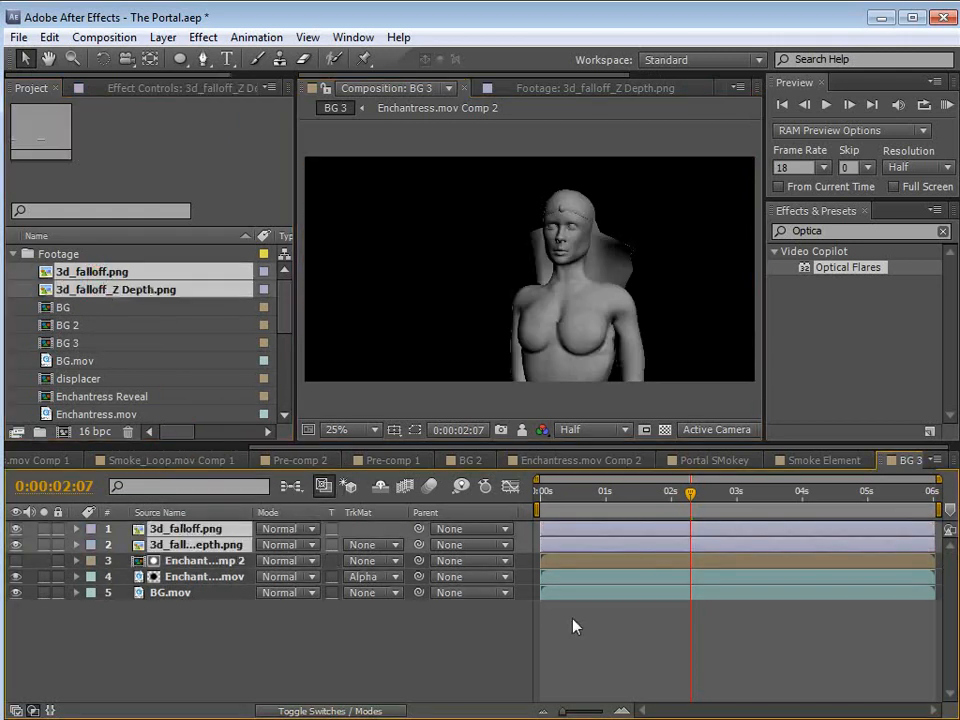
left_click(15, 544)
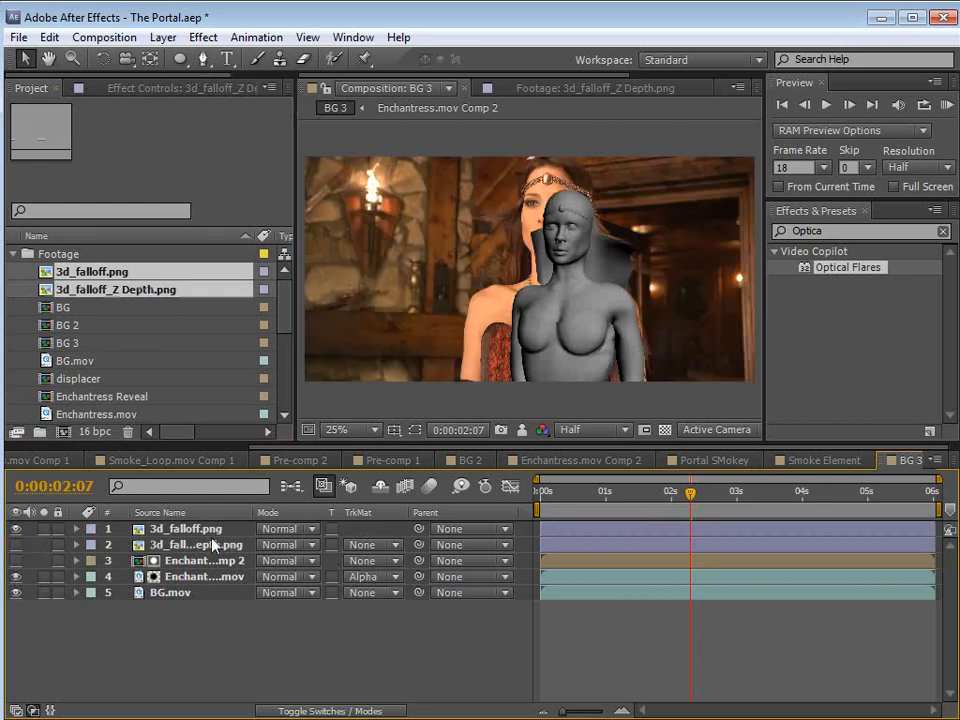
Step: Move the Z Depth layer above 3d_falloff.png and parent it to the 3d_falloff.png layer
left_click(188, 528)
left_click_drag(172, 547, 174, 524)
left_click(176, 545)
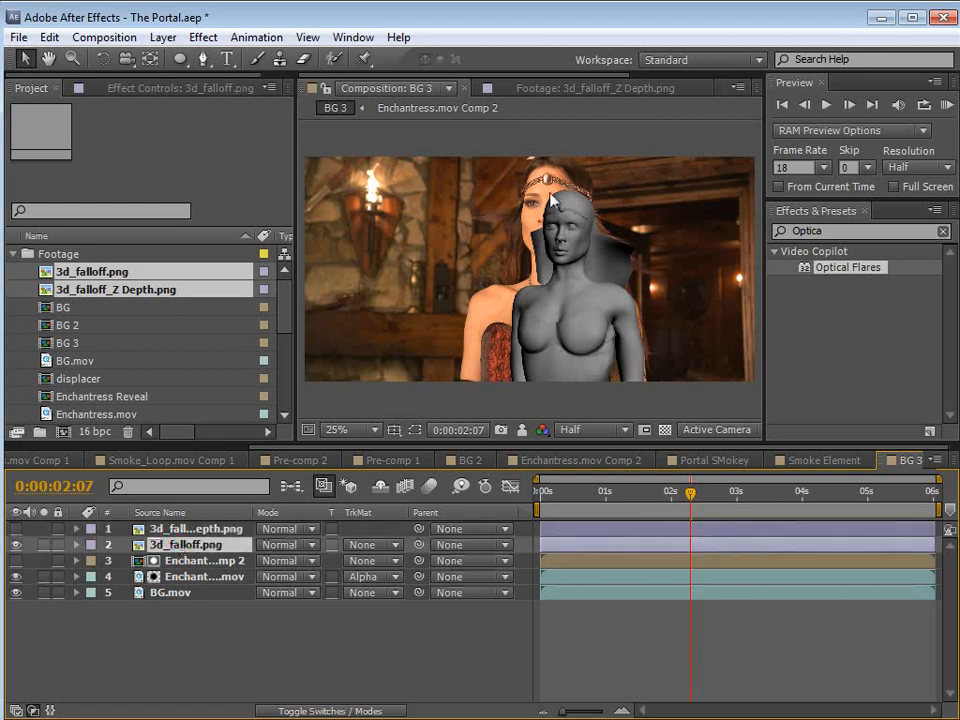
left_click(190, 529)
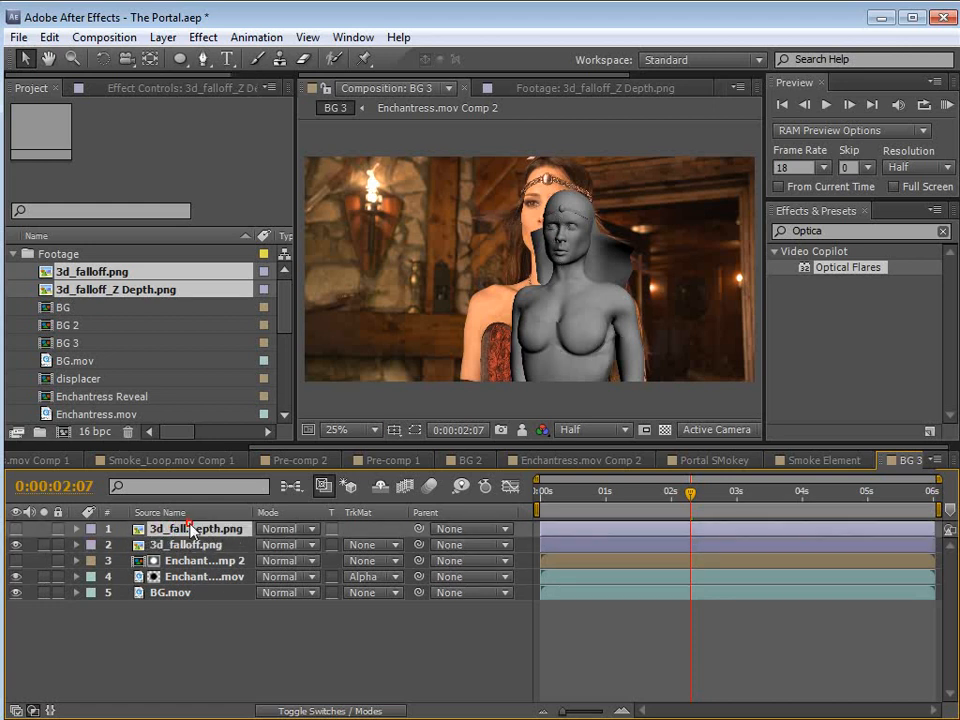
left_click_drag(418, 529, 178, 549)
left_click(178, 549)
Step: Move the 3d_falloff.png figure toward the enchantress, showing the Z Depth layer briefly to check that it follows
left_click_drag(613, 317, 563, 326)
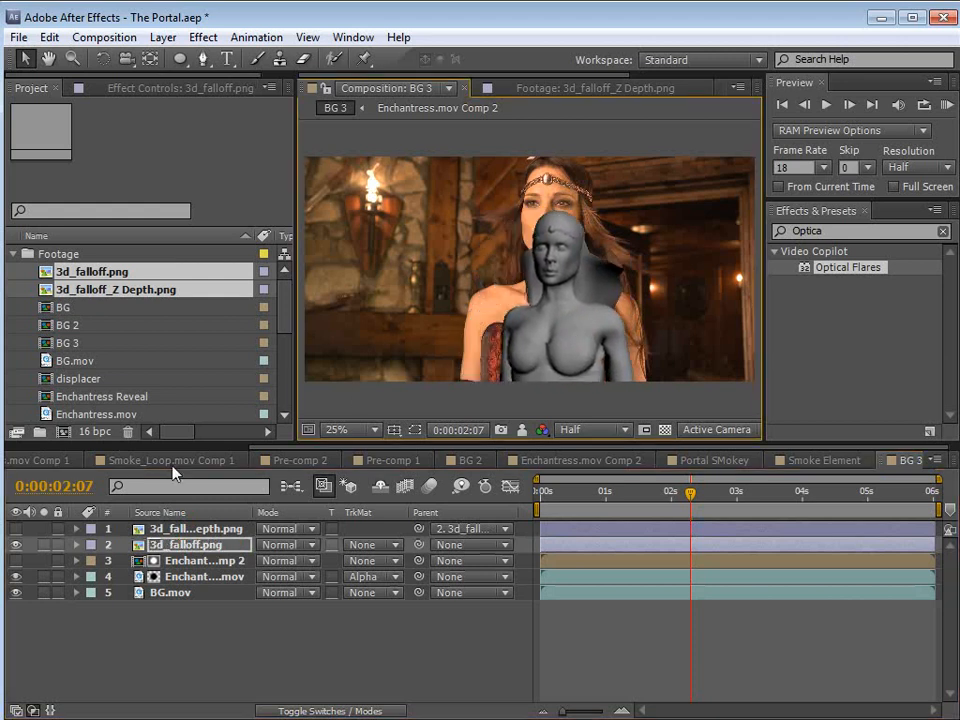
left_click(15, 528)
left_click_drag(628, 306, 565, 324)
left_click(15, 528)
Step: Scale up the 3d_falloff.png layer and reposition it over the enchantress's head and shoulders
key("s")
left_click_drag(316, 560, 344, 560)
left_click_drag(558, 335, 546, 321)
Step: Set the 3d_falloff.png opacity to 72% and check the figure's alignment with the enchantress's face and shoulders
key("t")
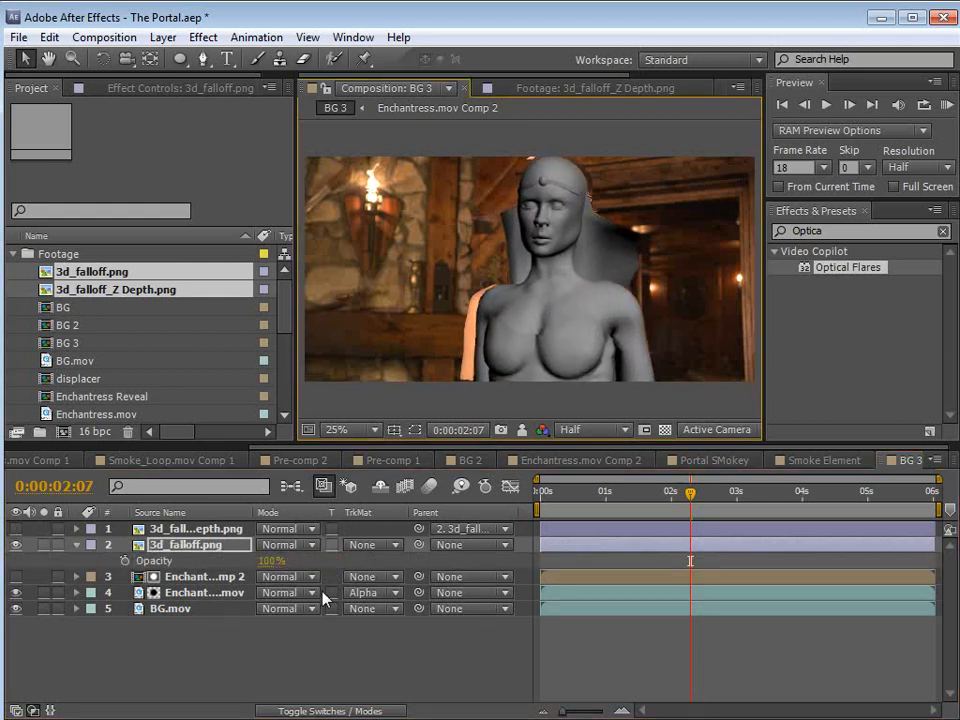
left_click_drag(272, 561, 245, 561)
scroll(639, 262, "up", 1)
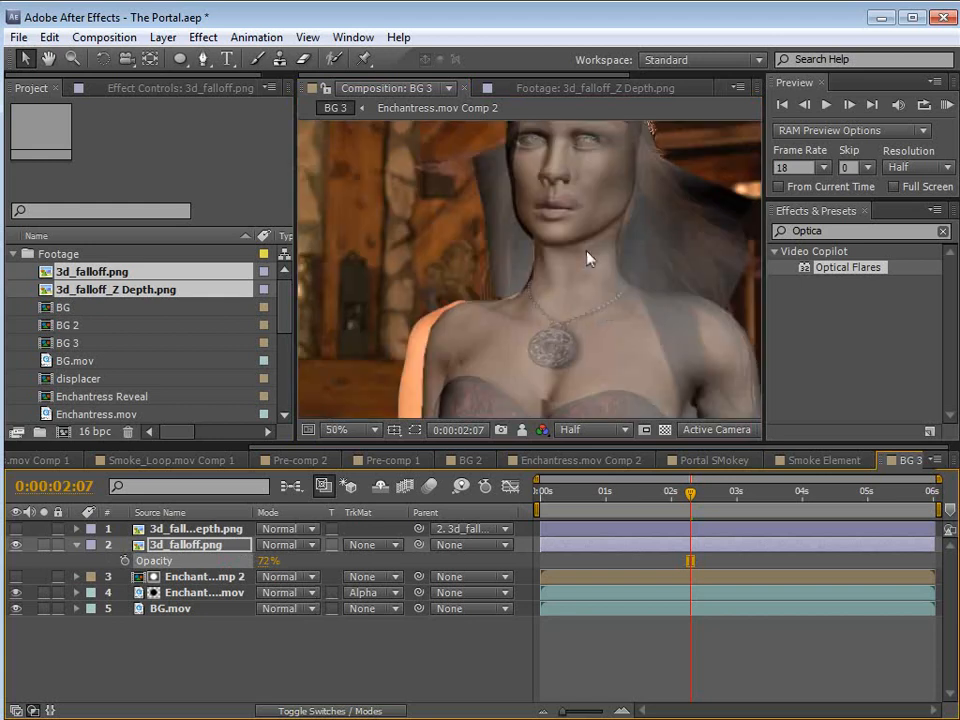
key("space")
left_click_drag(608, 212, 571, 334)
scroll(571, 334, "up", 1)
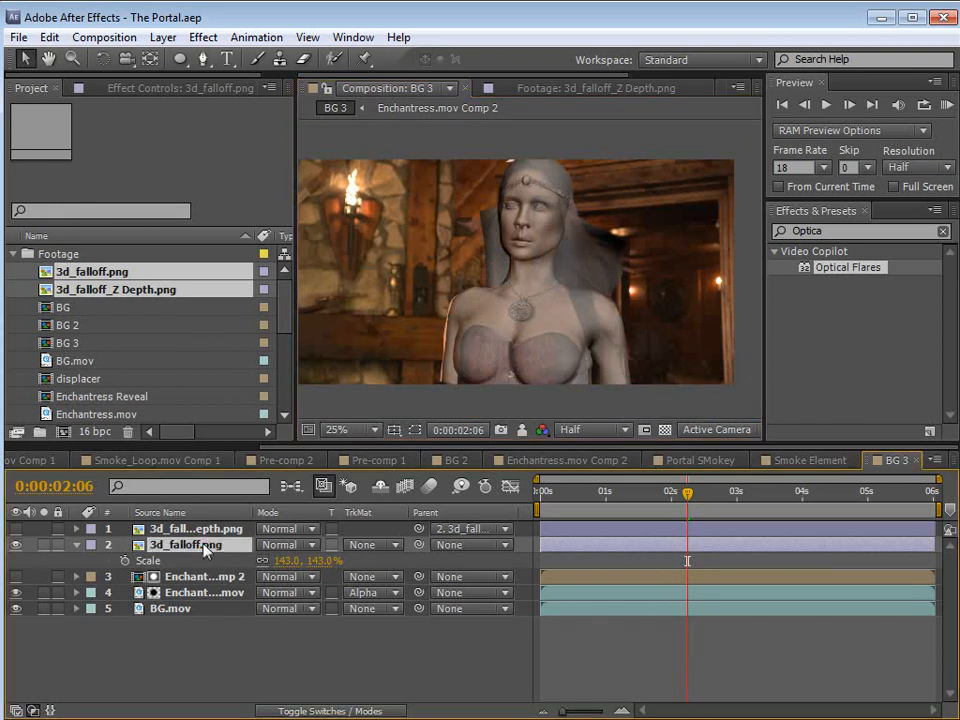
Step: Show the Z Depth layer and move 3d_falloff.png above it in the layer stack
left_click(15, 528)
left_click(189, 528)
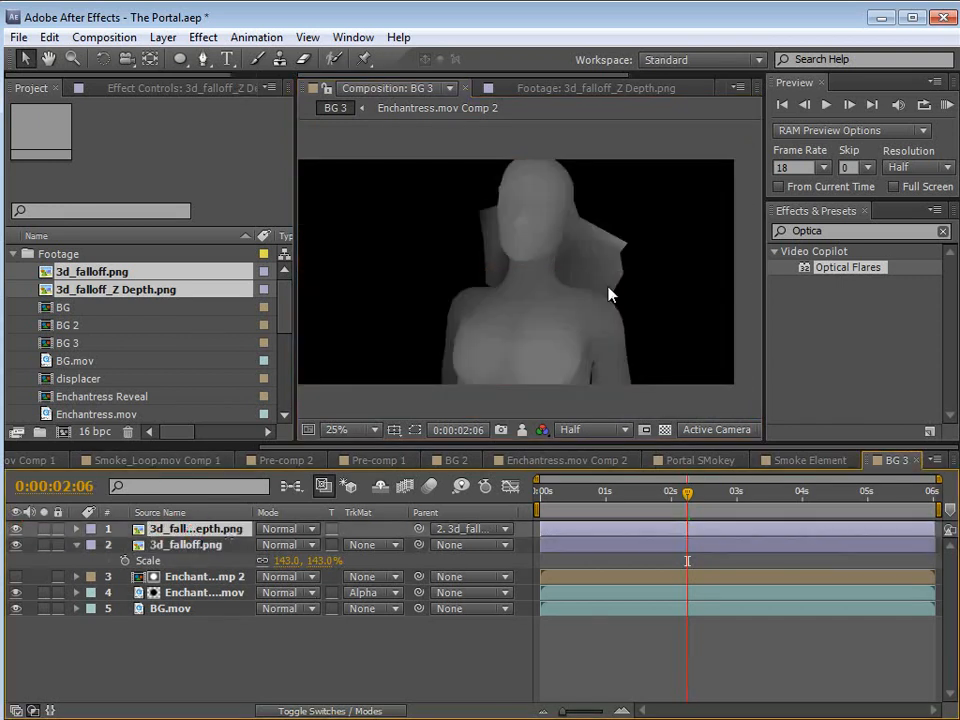
mouse_move(176, 541)
left_mouse_down()
mouse_move(170, 522)
mouse_move(178, 528)
left_mouse_up()
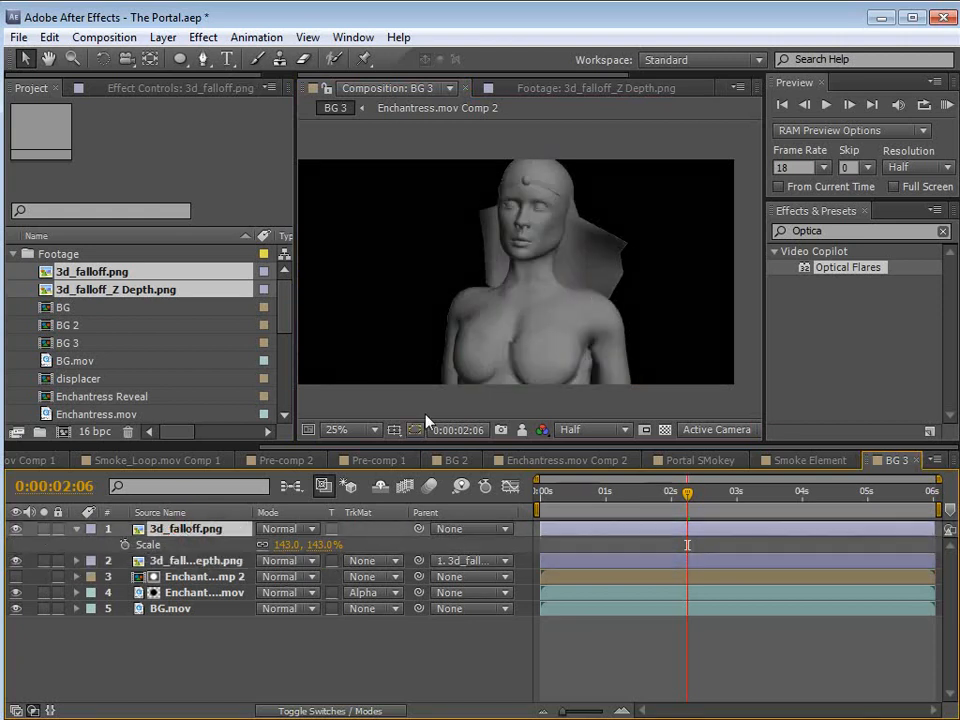
Step: Set the 3d_falloff.png opacity to 100% and select the Z Depth layer
key("t")
left_click_drag(267, 552, 335, 543)
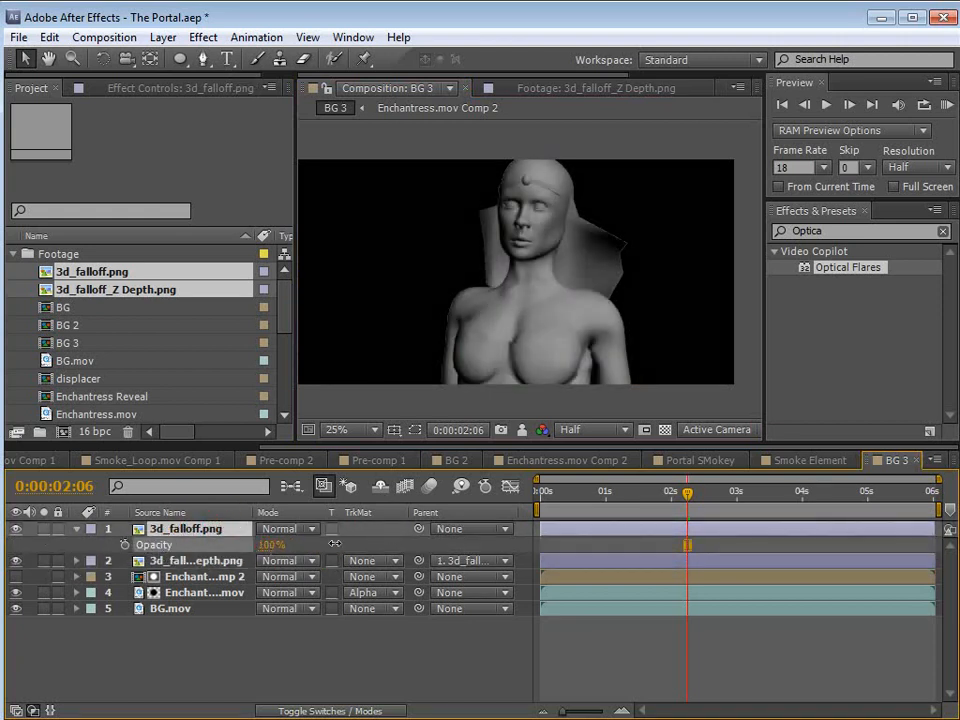
left_click(200, 566)
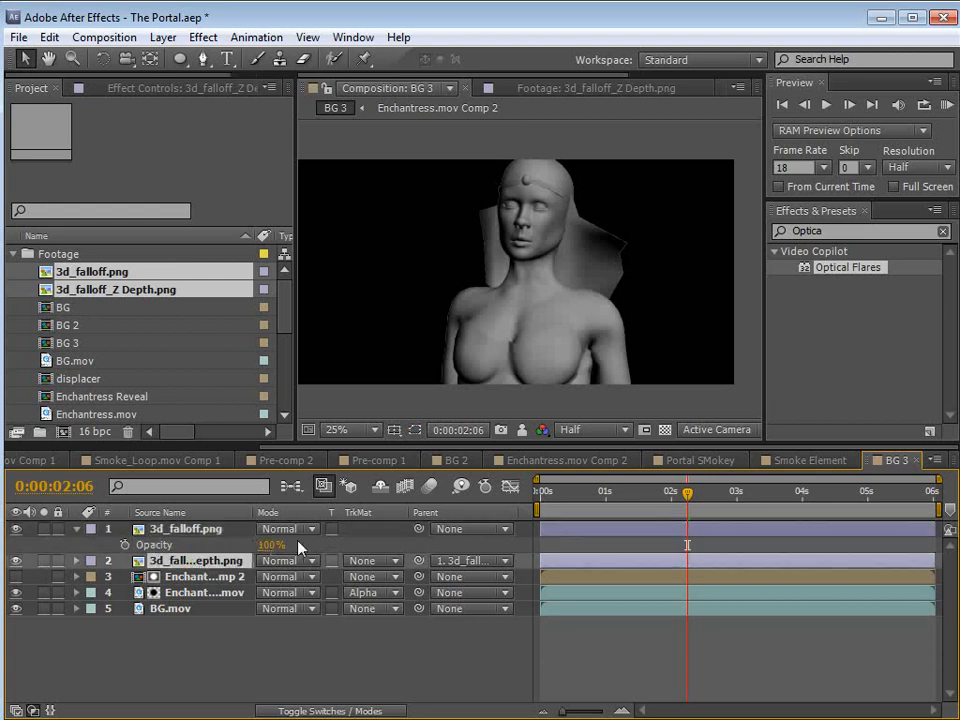
Step: Give the 3d_falloff_Z Depth.png layer an alpha matte from 3d_falloff.png and inspect it soloed on the transparency grid
left_click(373, 561)
left_click(410, 610)
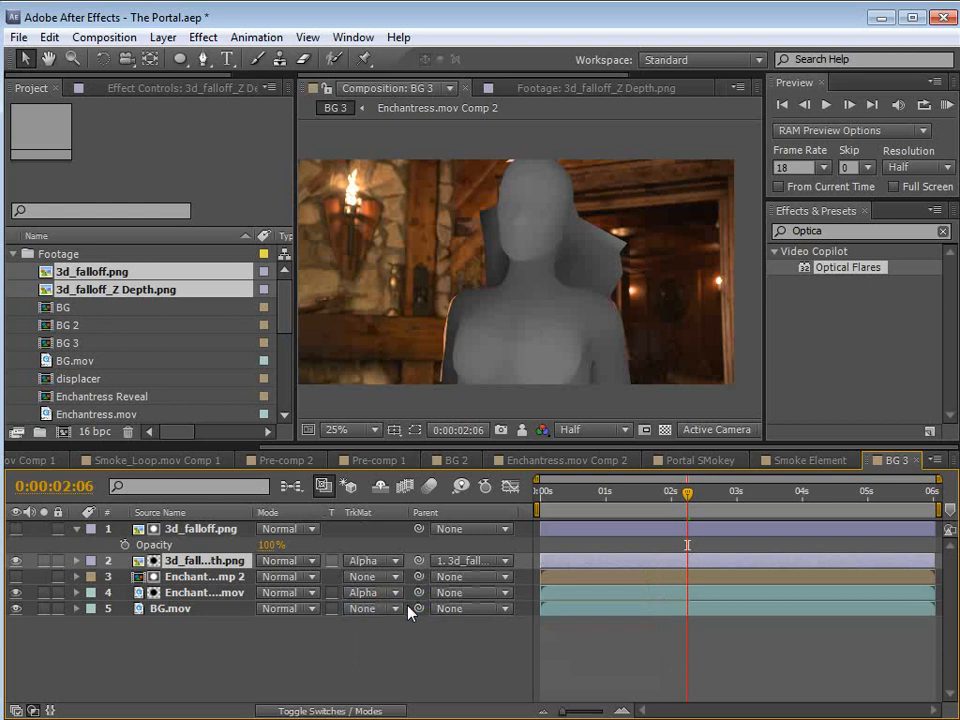
left_click(44, 561)
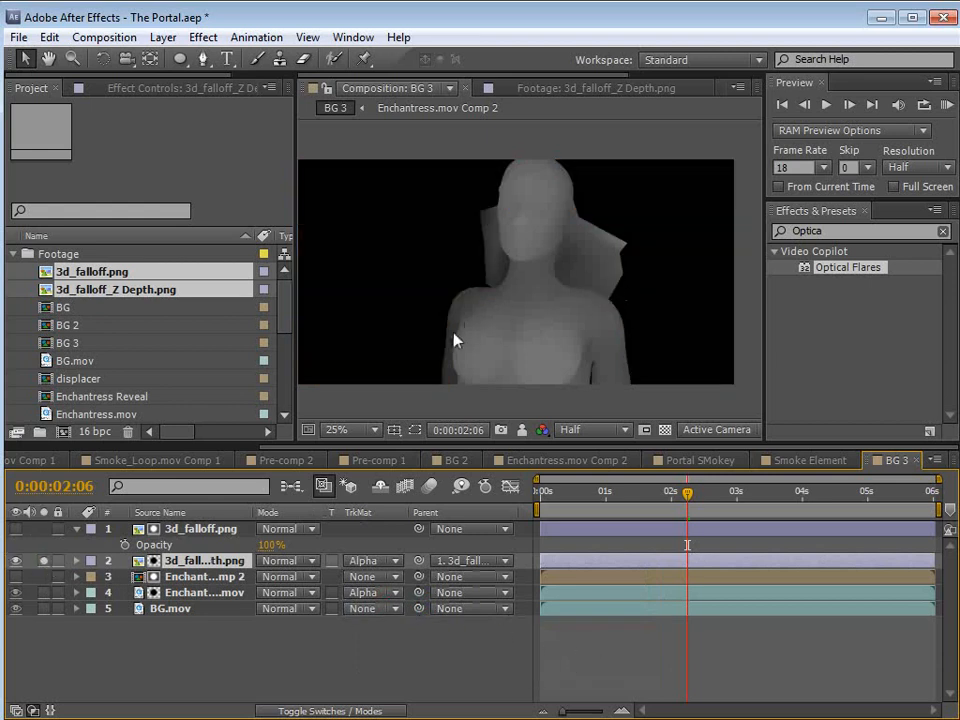
left_click(664, 430)
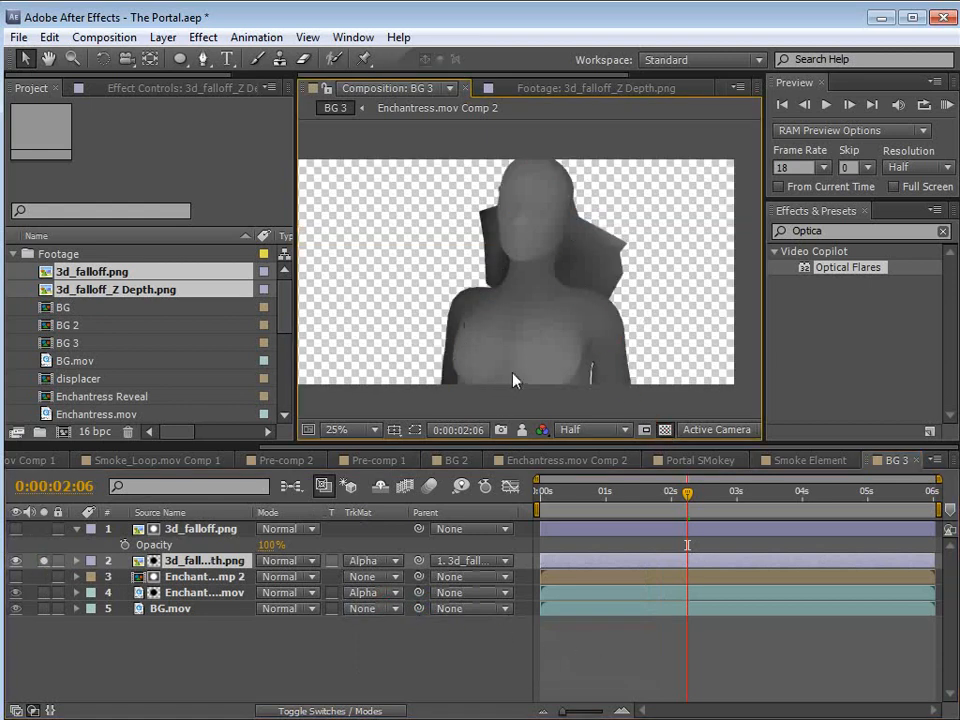
left_click(380, 561)
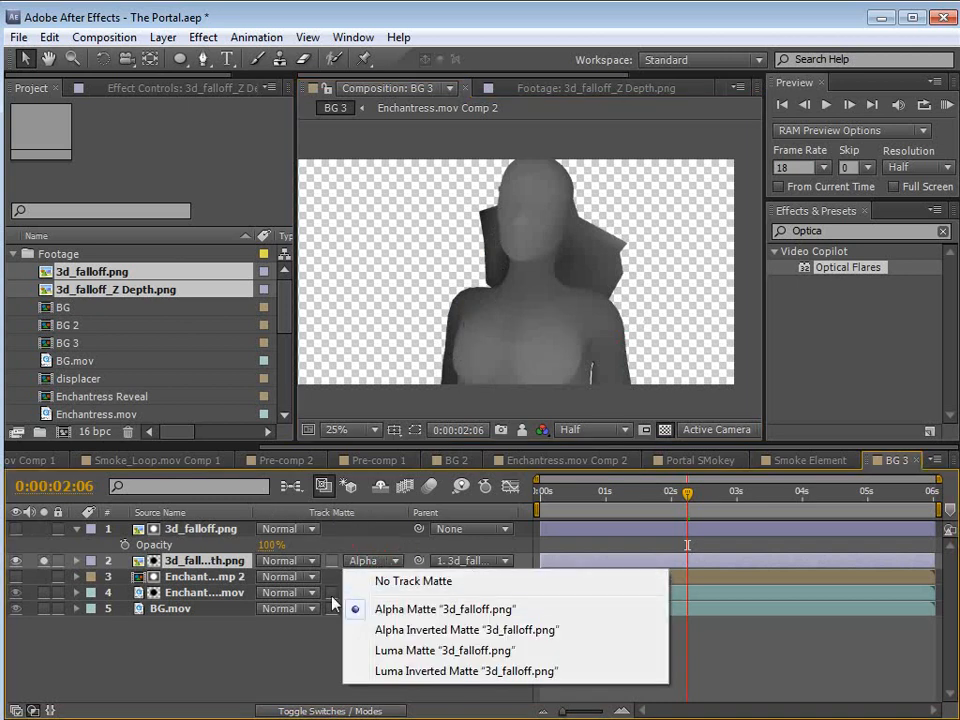
left_click(346, 584)
left_click(197, 561)
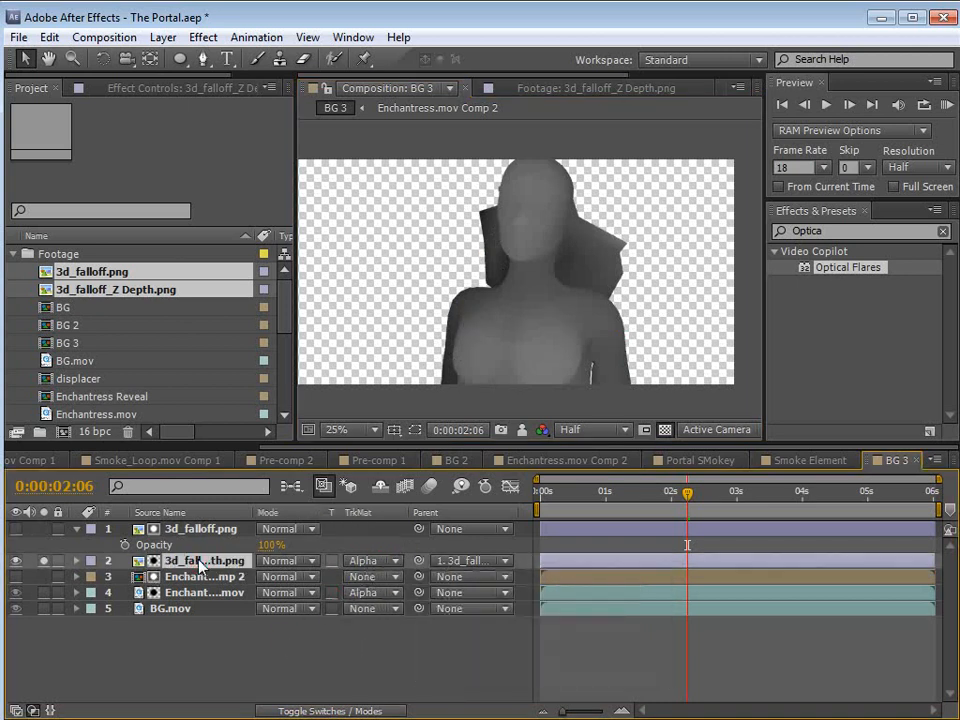
left_click(44, 561)
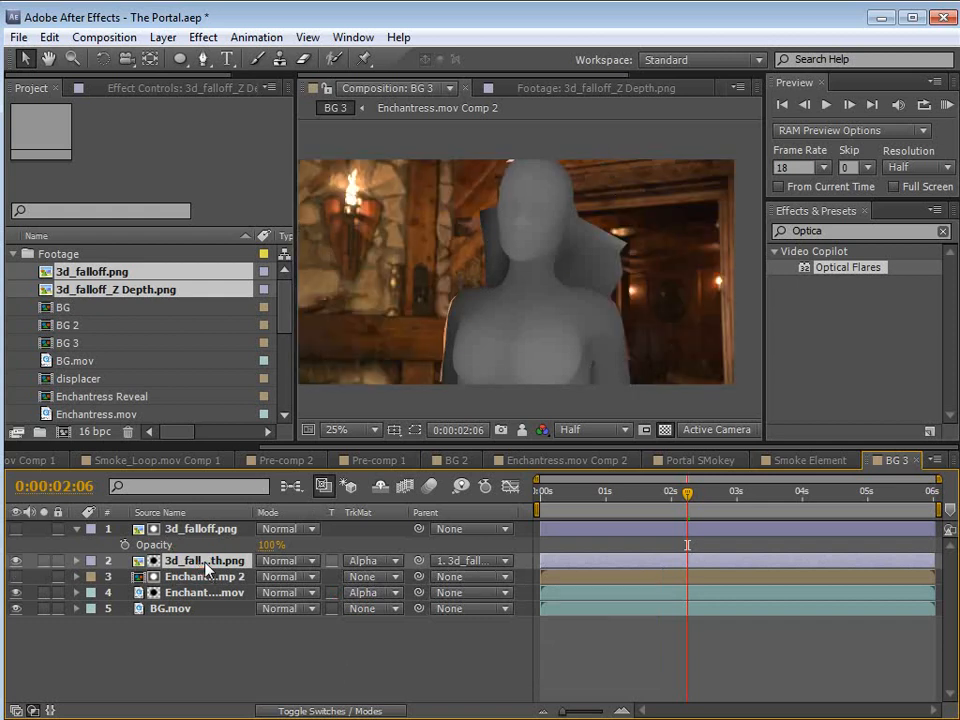
Step: Collapse the 3d_falloff.png properties and add a new null object to the composition
left_click(76, 529)
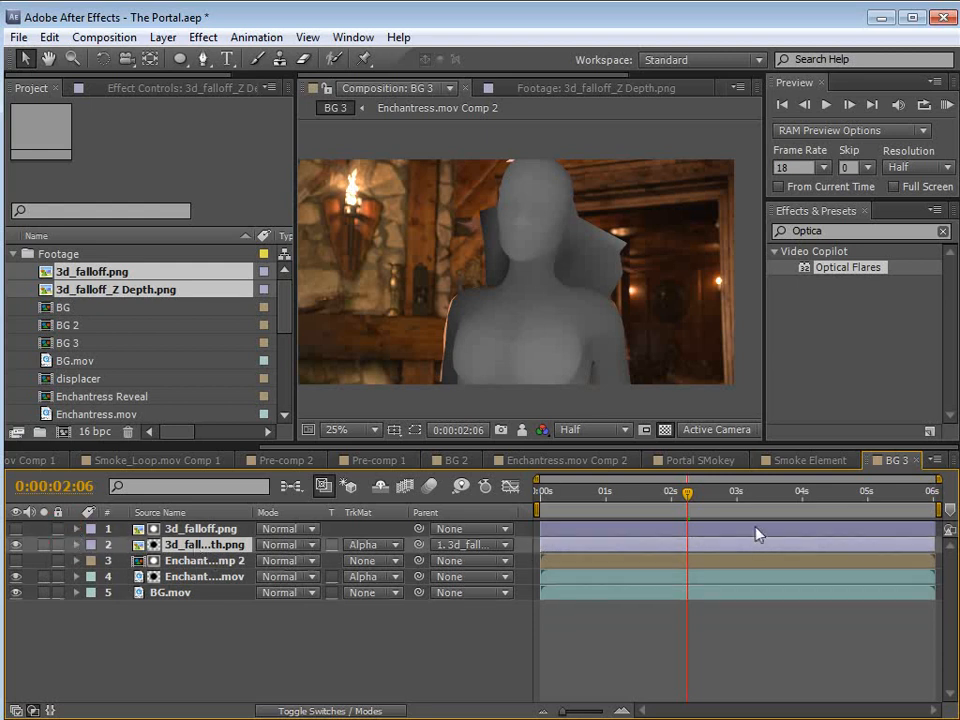
left_click(160, 37)
mouse_move(128, 60)
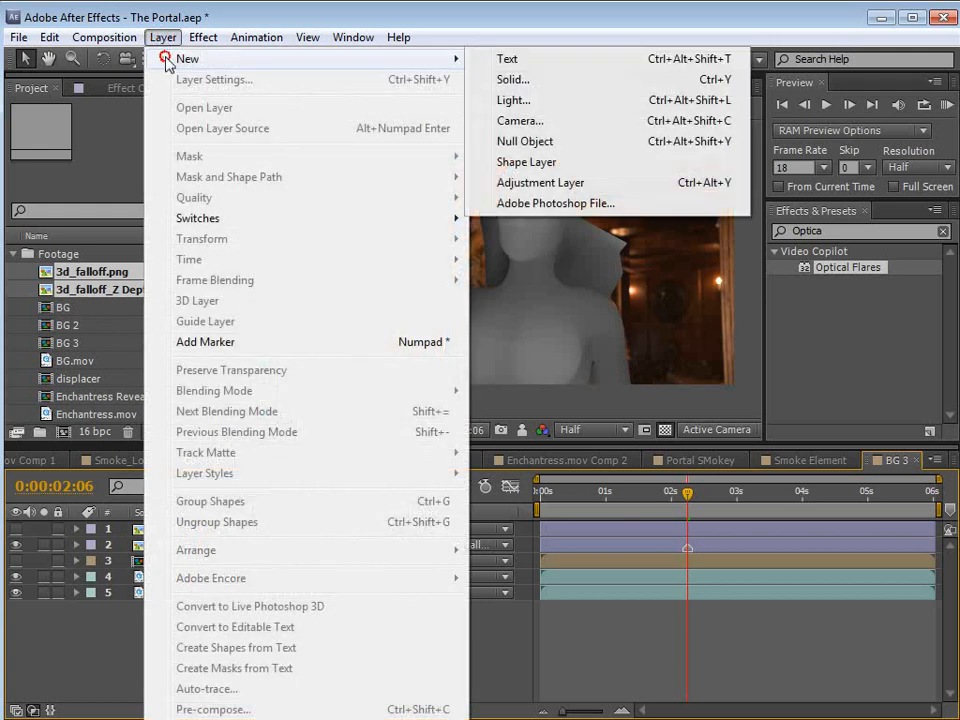
left_click(538, 148)
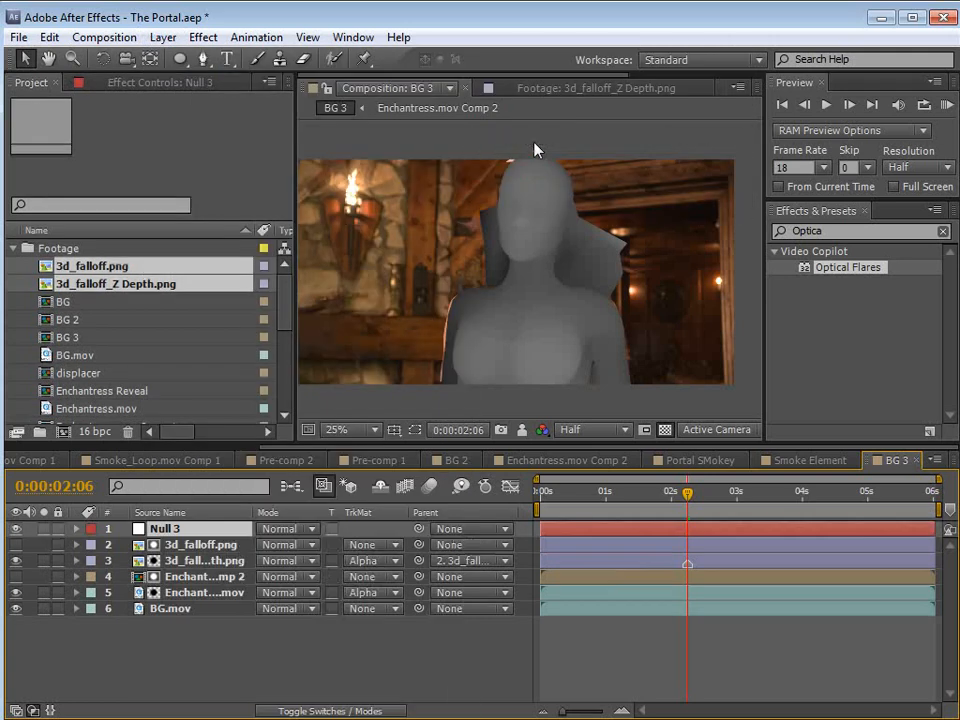
Step: Start a motion track on the Enchantress.mov layer with position, rotation and scale enabled
left_click(172, 593)
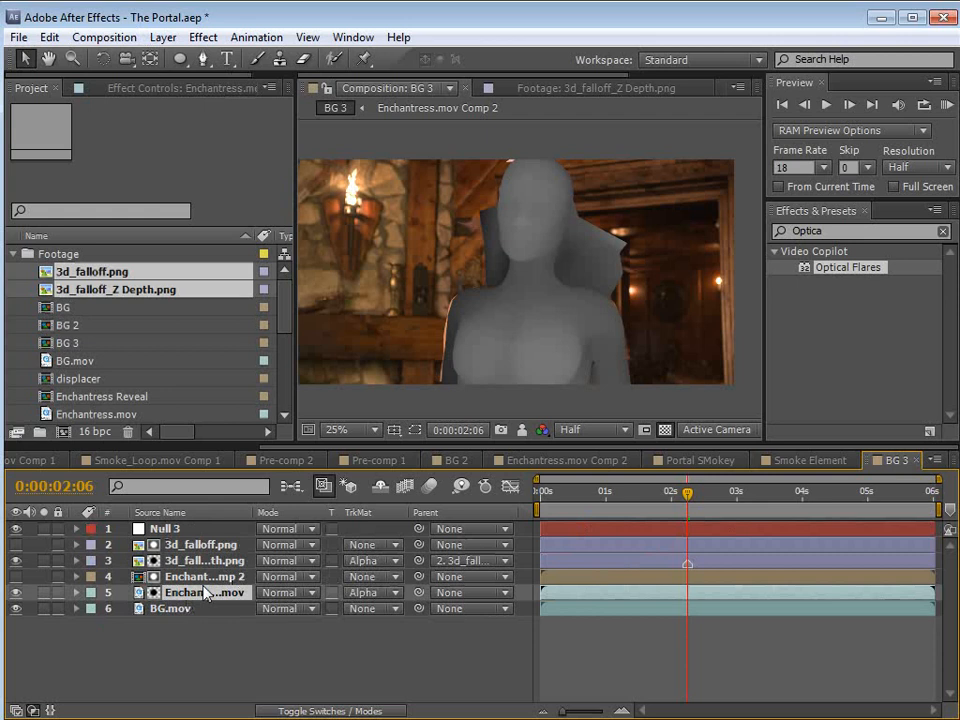
left_click(373, 37)
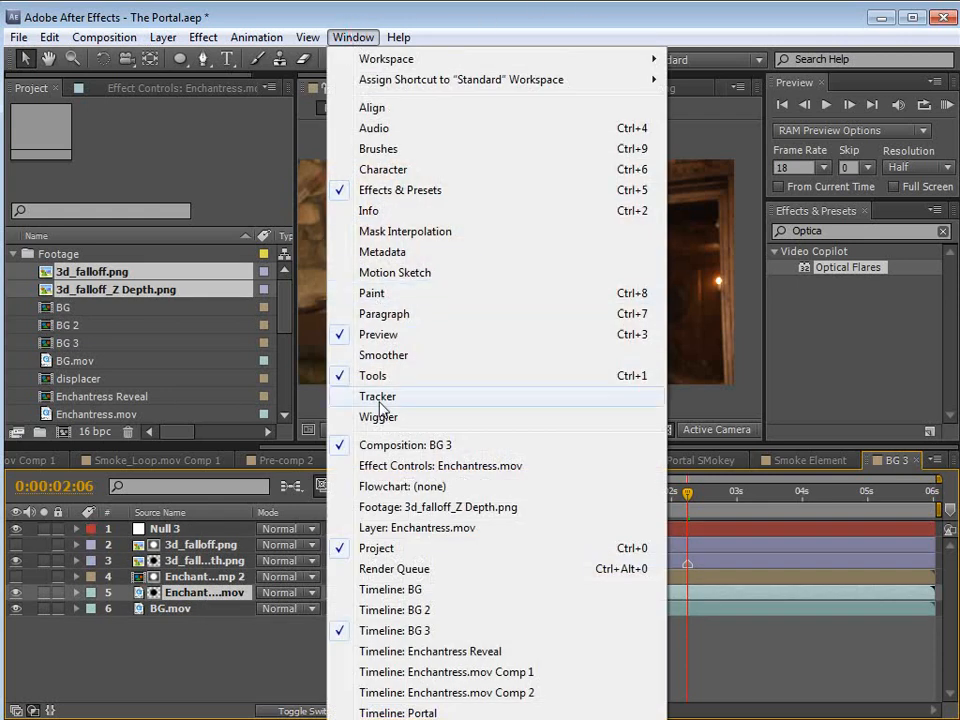
left_click(381, 396)
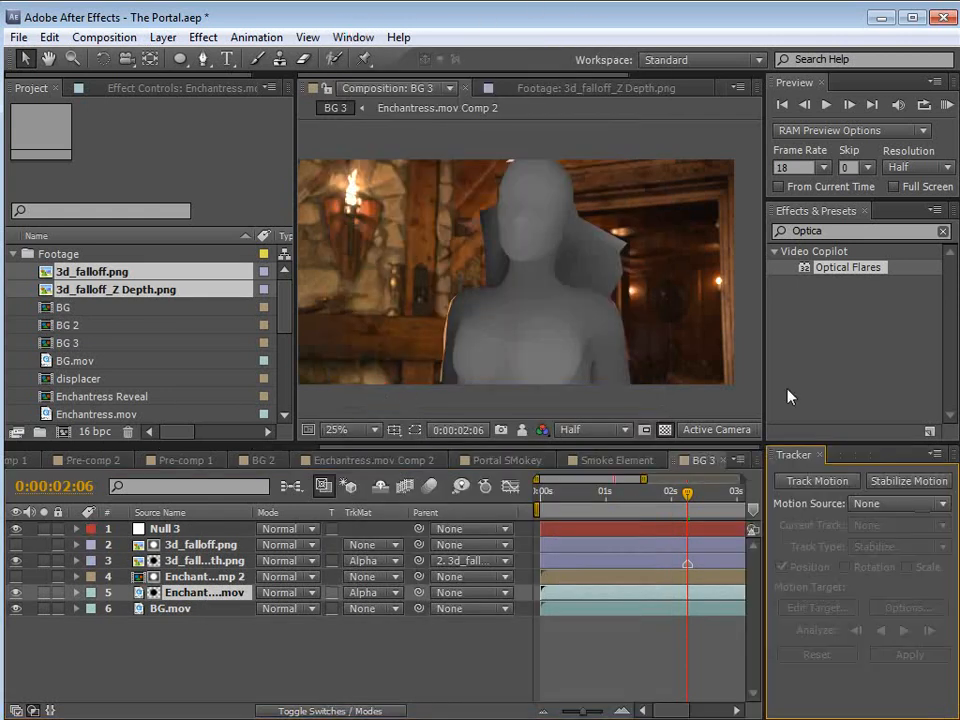
left_click(818, 481)
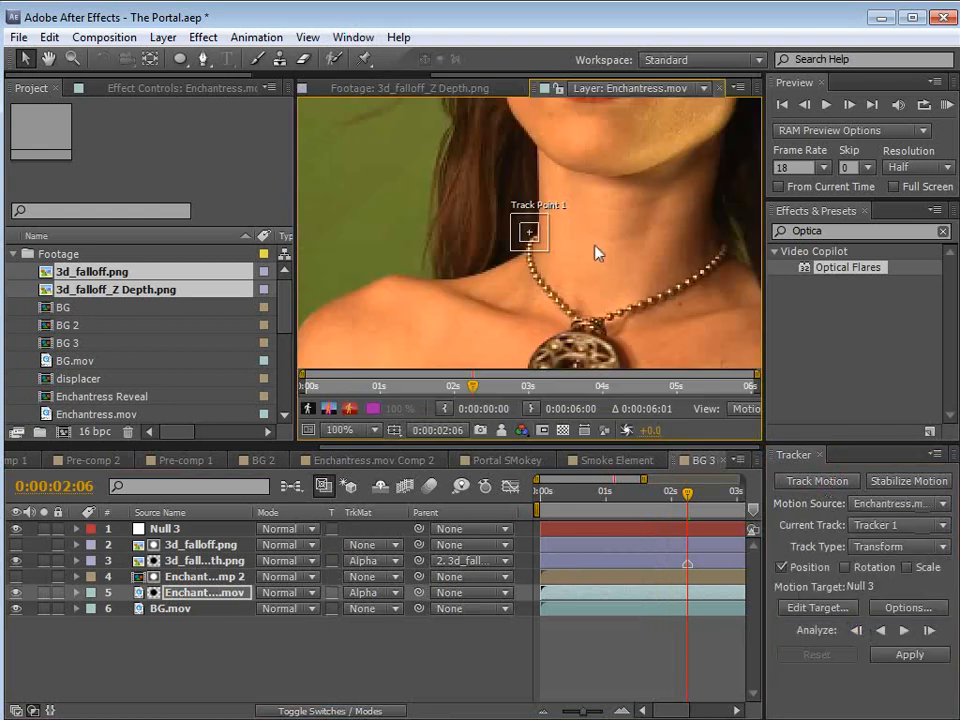
left_click(845, 567)
Step: Place Track Point 1 on the headband beside the jewel and Track Point 2 on the nostril, enlarging the regions around both
scroll(549, 223, "up", 1)
left_click_drag(587, 165, 545, 221)
key("grave")
left_click_drag(509, 275, 522, 231)
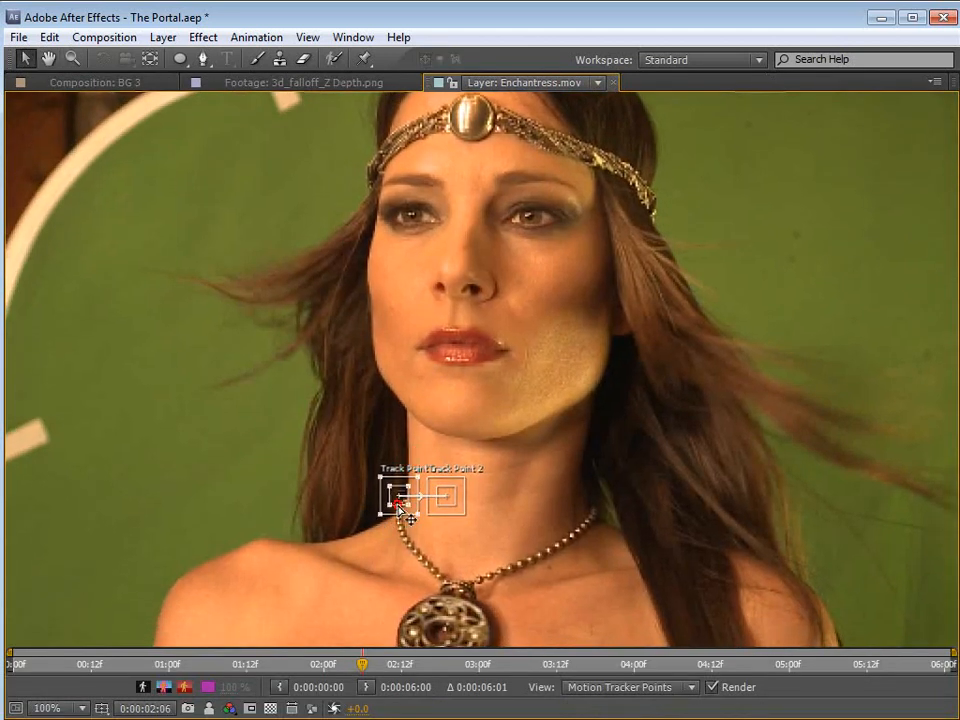
left_click_drag(409, 505, 456, 143)
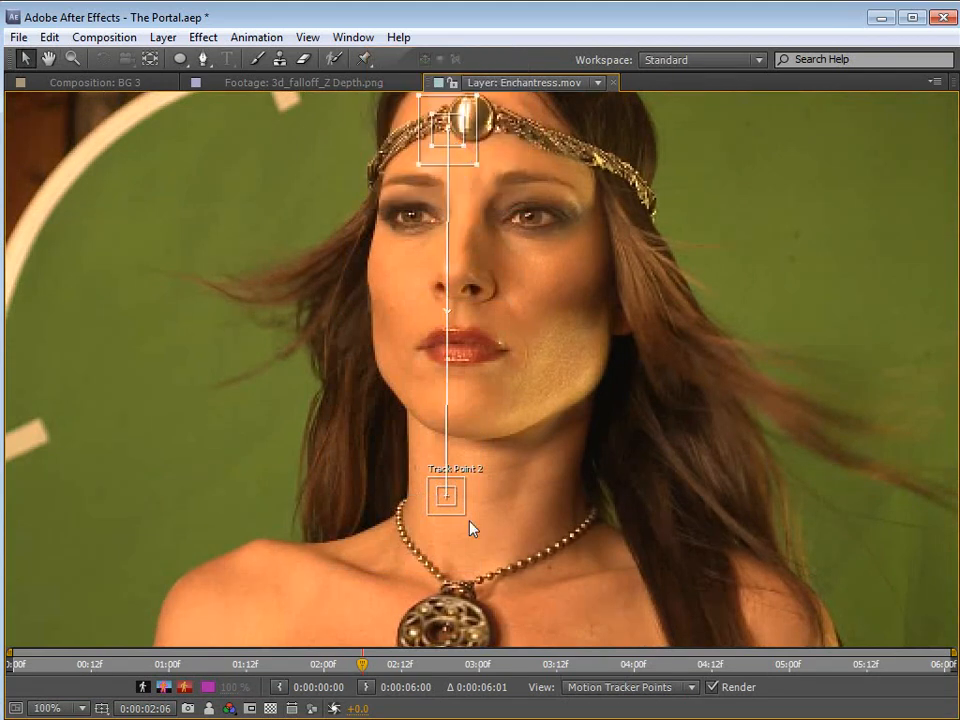
left_click_drag(460, 514, 490, 323)
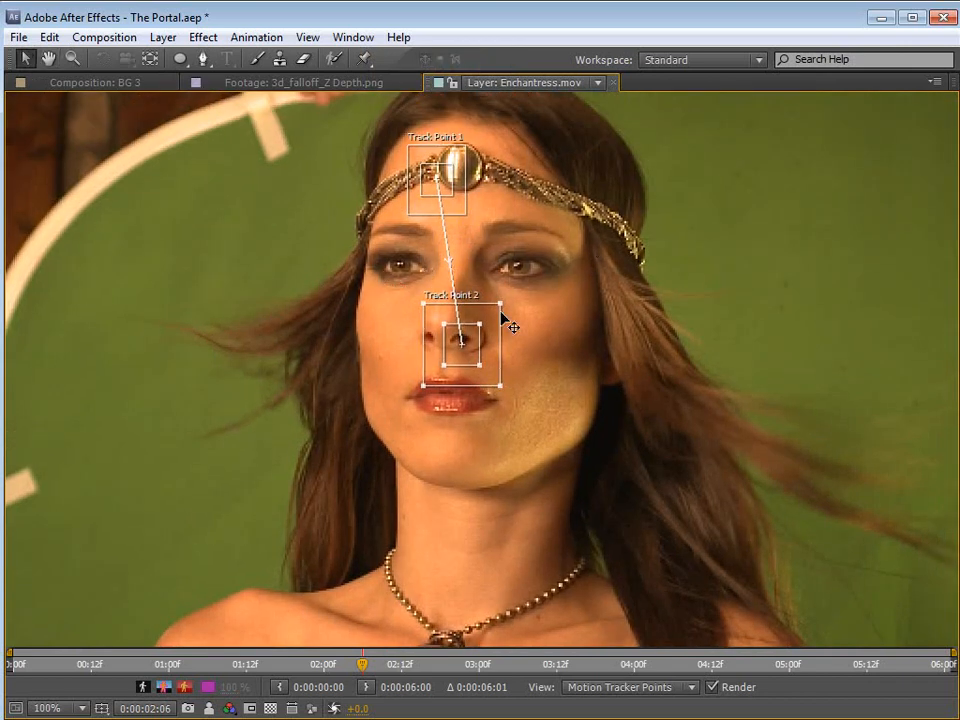
left_click_drag(500, 388, 504, 389)
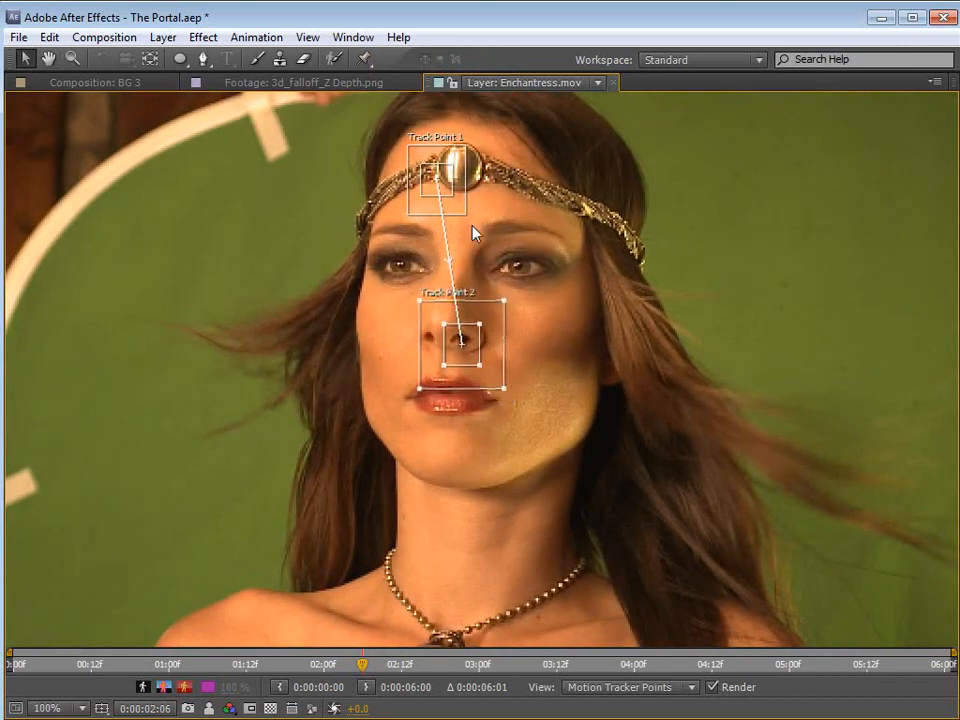
Step: Analyze the enchantress track backward from 0:00:02:06 to 0:00:01:00
key("grave")
scroll(514, 300, "down", 2)
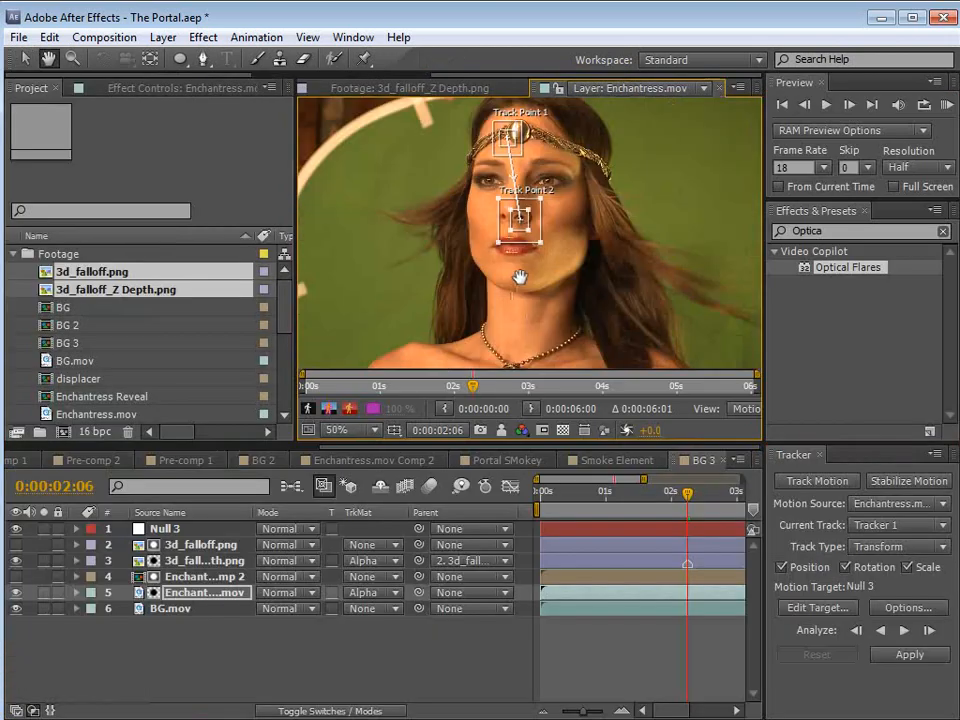
left_click(617, 662)
key("minus")
key("minus")
left_click(648, 592)
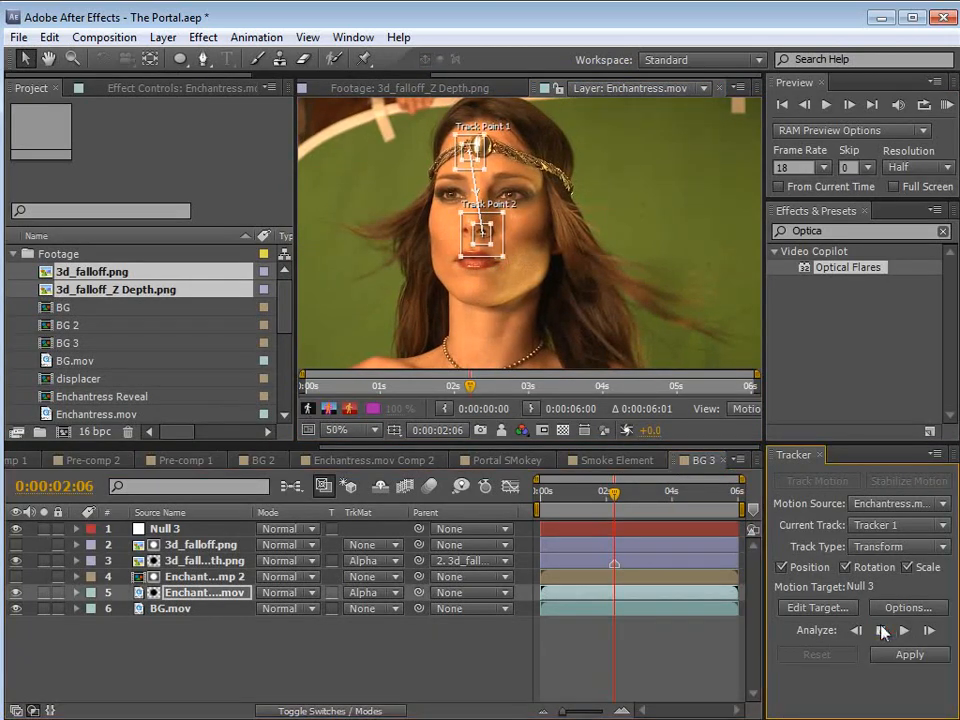
left_click(880, 631)
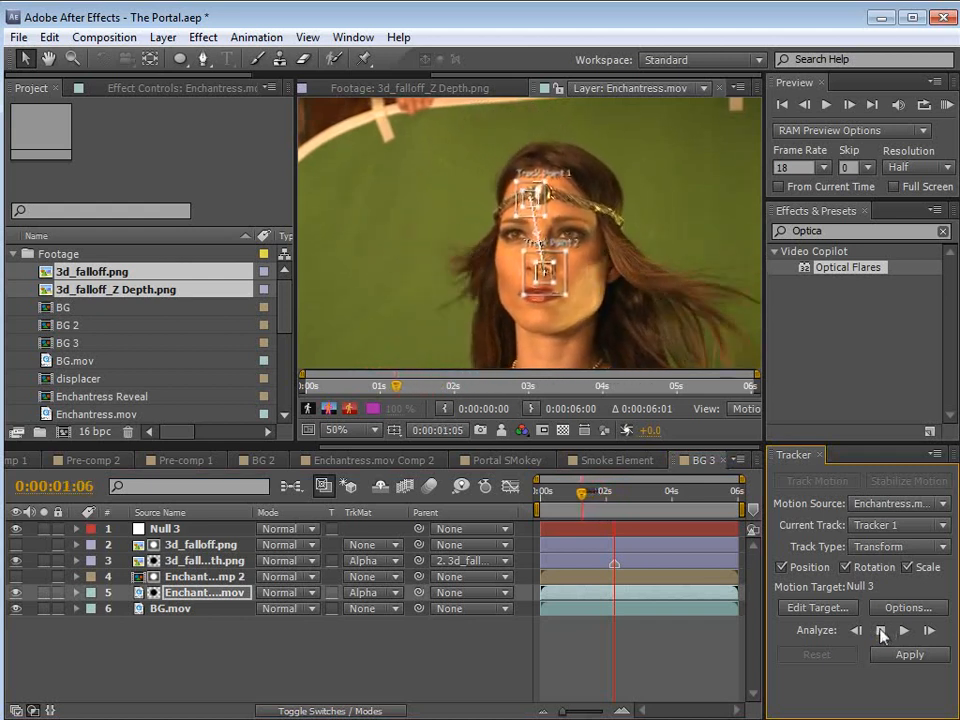
left_click(881, 632)
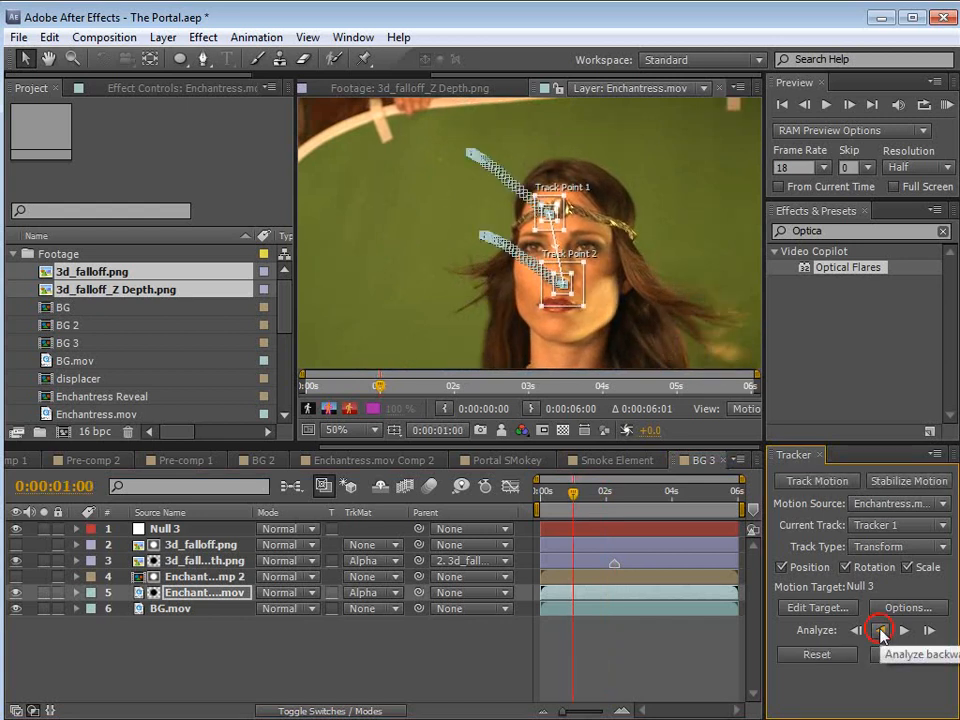
Step: Reveal the track keyframes, return to 0:00:02:06 and analyze the motion forward to 0:00:02:23
left_click(614, 503)
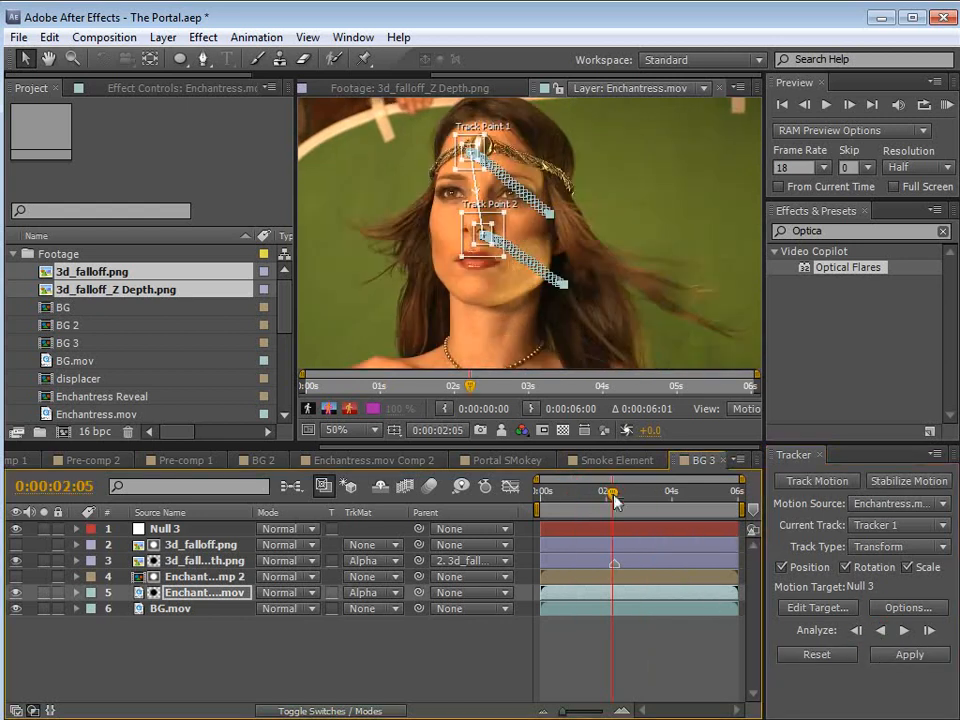
key("u")
key("equal")
left_click_drag(617, 494, 621, 494)
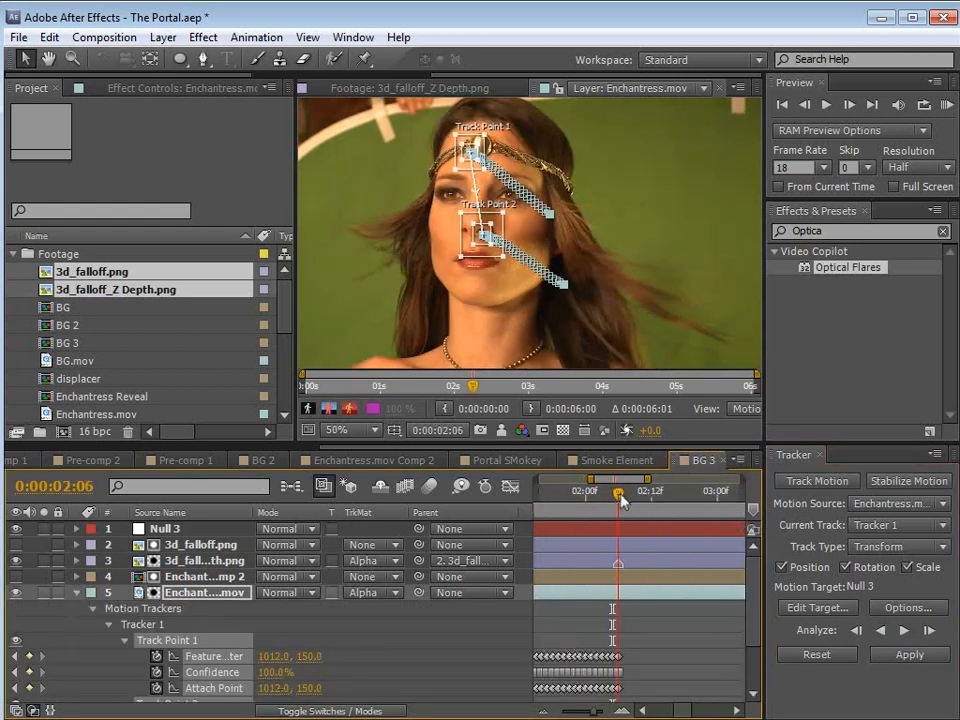
left_click(904, 630)
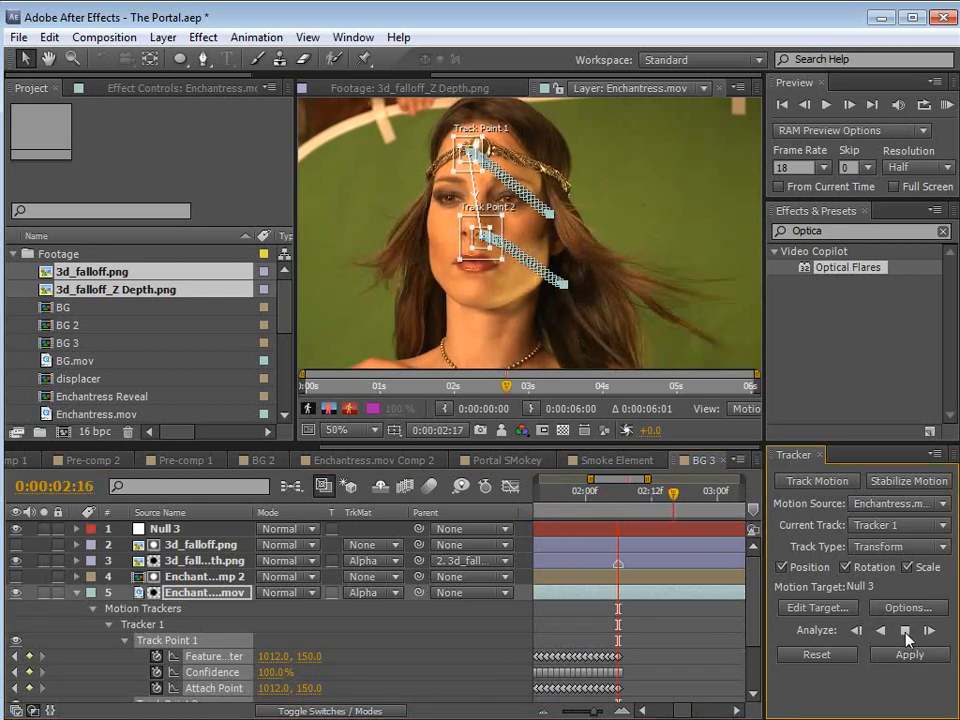
left_click(906, 636)
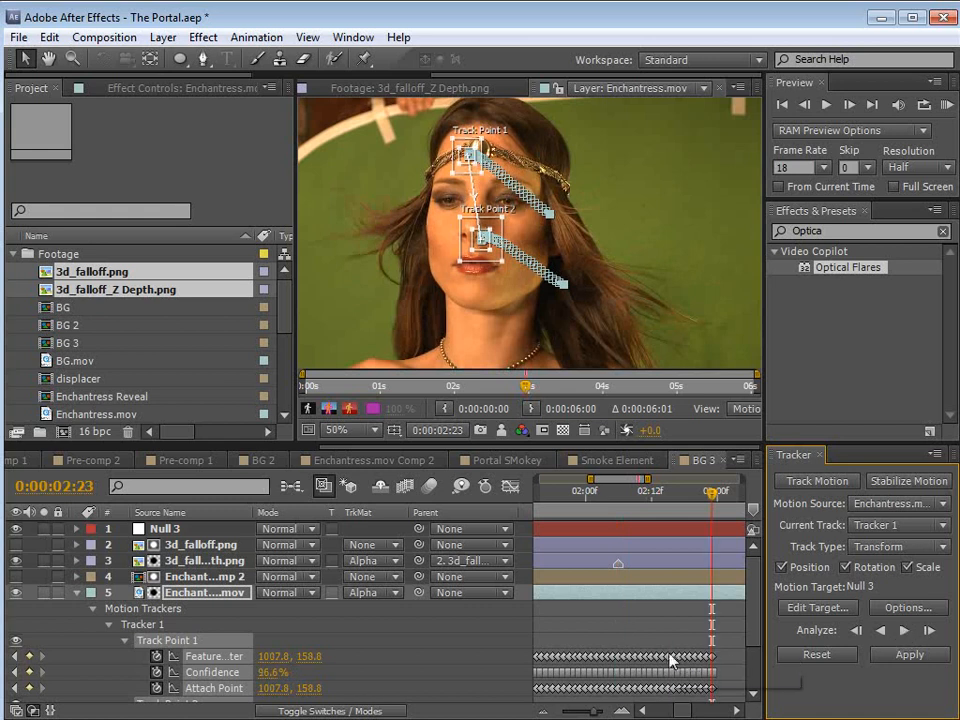
key("minus")
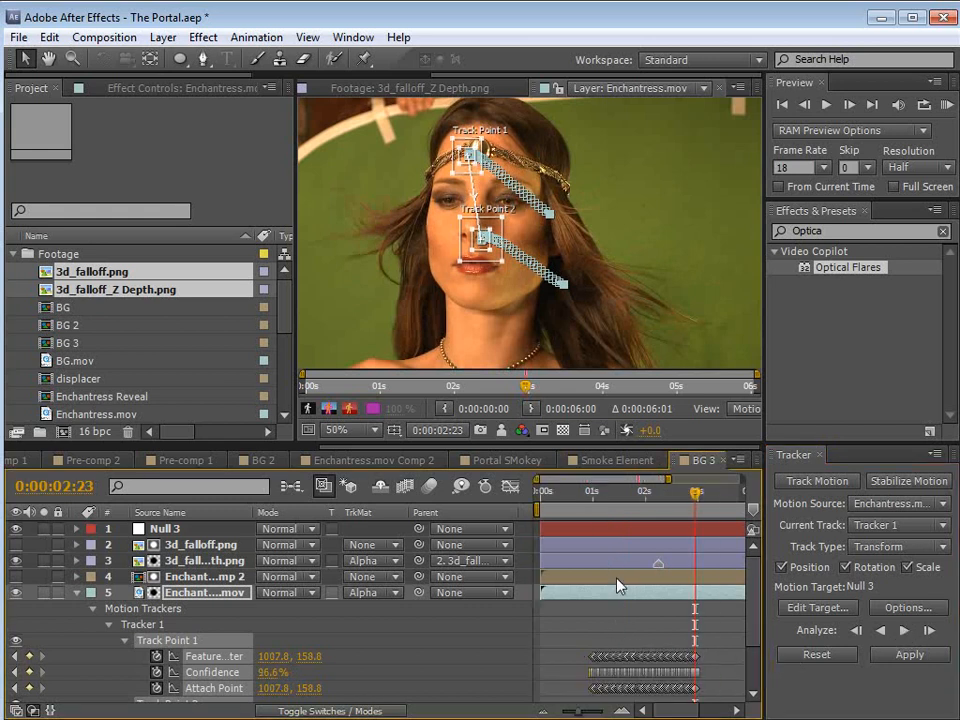
Step: Apply the tracked motion to Null 3 in the X and Y dimensions
left_click(816, 607)
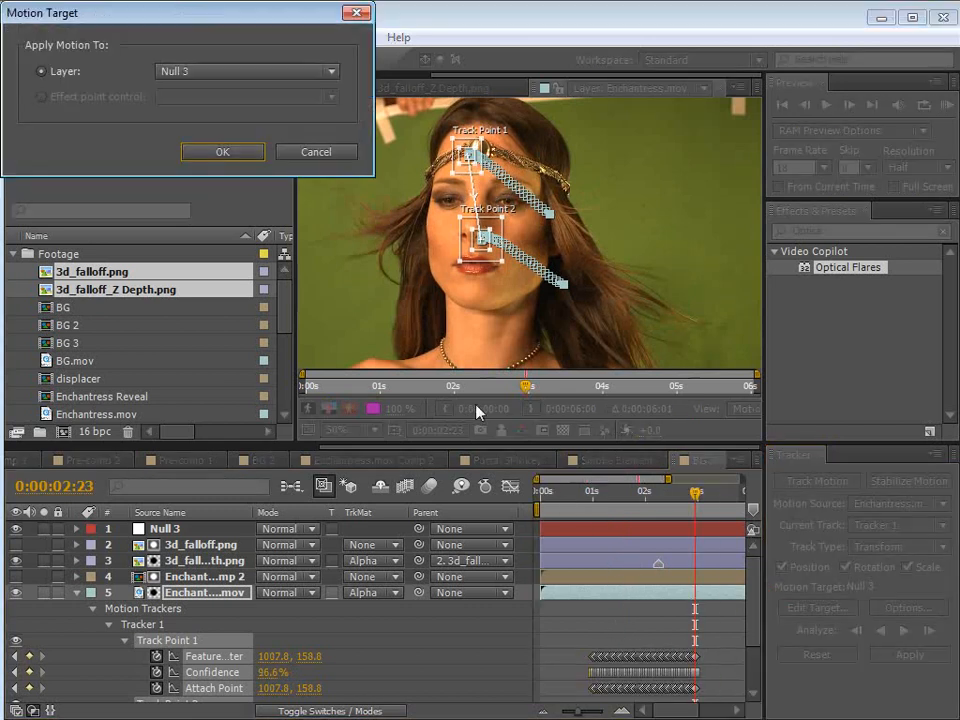
left_click(225, 73)
left_click(197, 92)
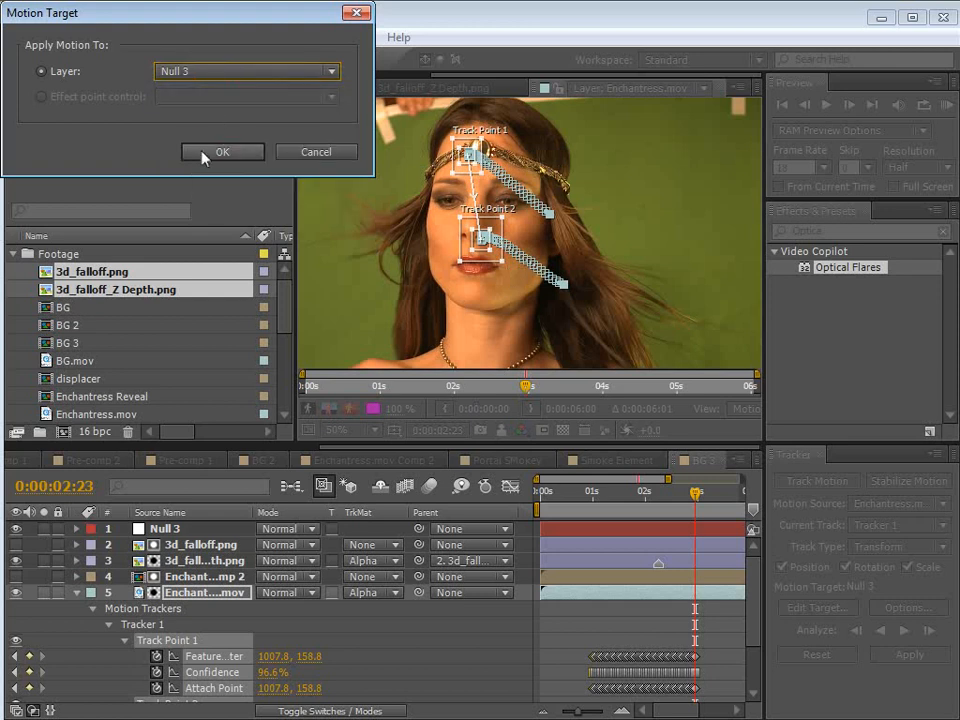
left_click(207, 153)
left_click(909, 654)
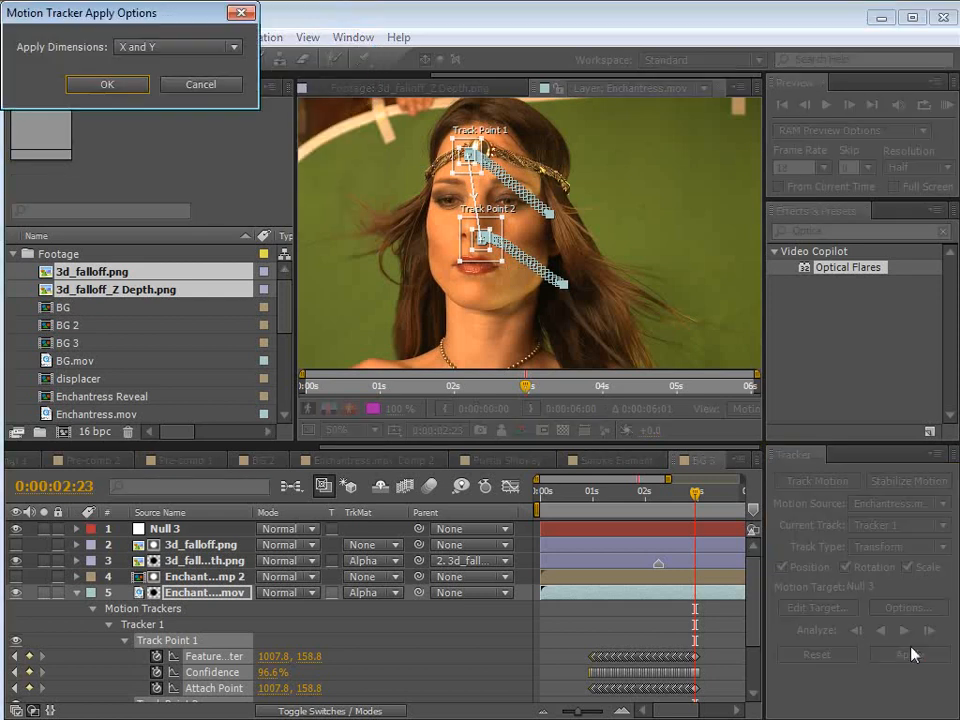
left_click(107, 84)
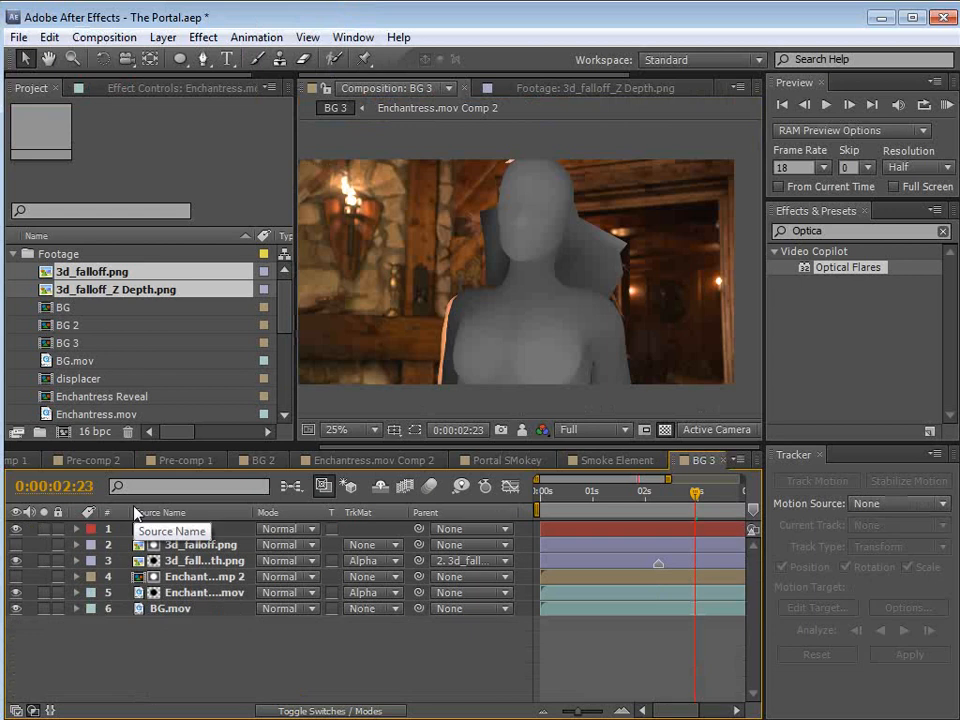
Step: Reveal Null 3's keyframes and parent the 3d_falloff_Z Depth.png layer to Null 3 at 0:00:02:06
left_click(164, 530)
key("u")
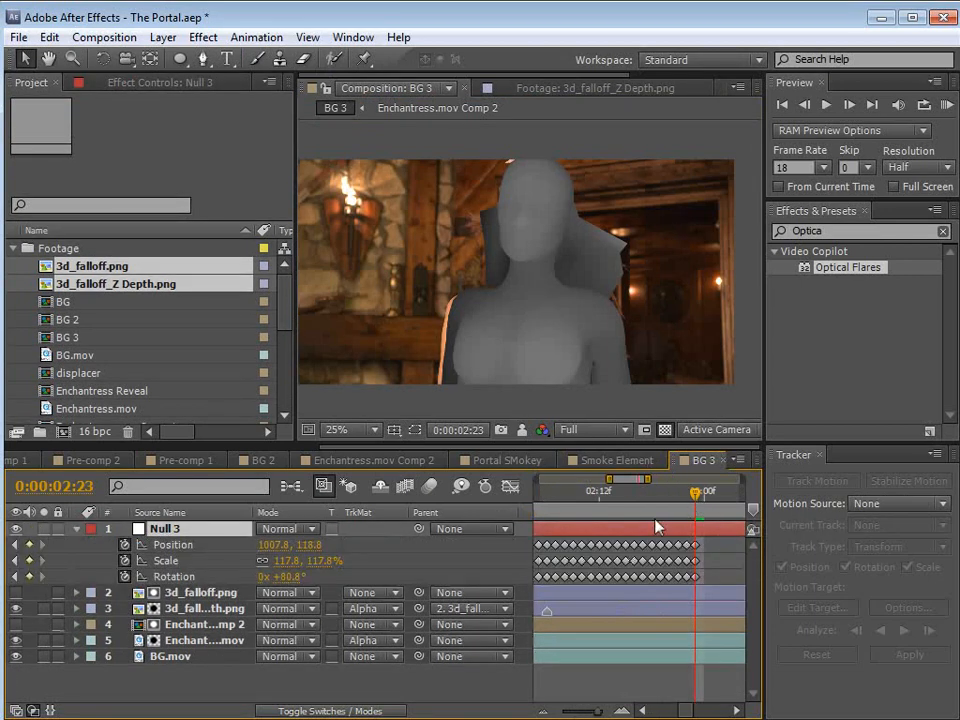
left_click_drag(666, 494, 659, 500)
key("equal")
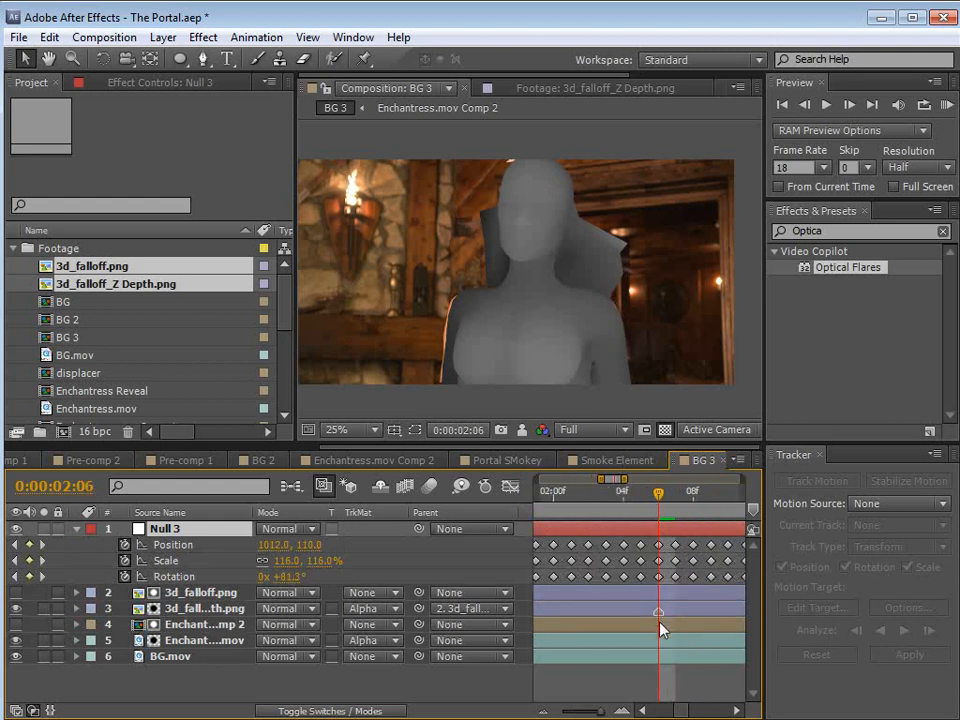
key("minus")
mouse_move(662, 576)
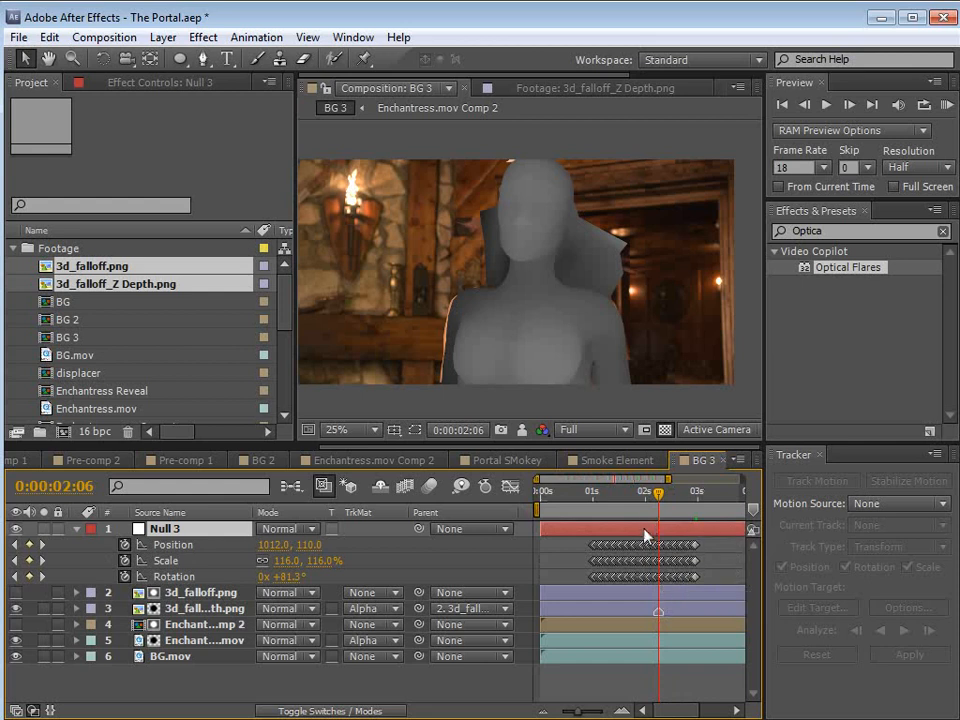
left_click(188, 609)
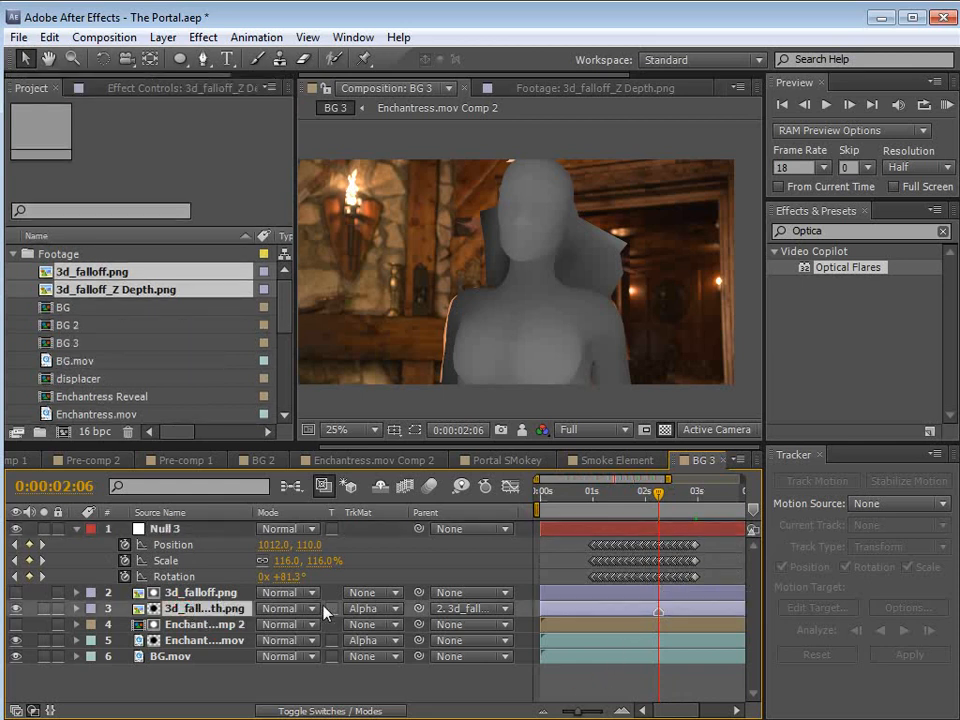
left_click_drag(419, 609, 163, 529)
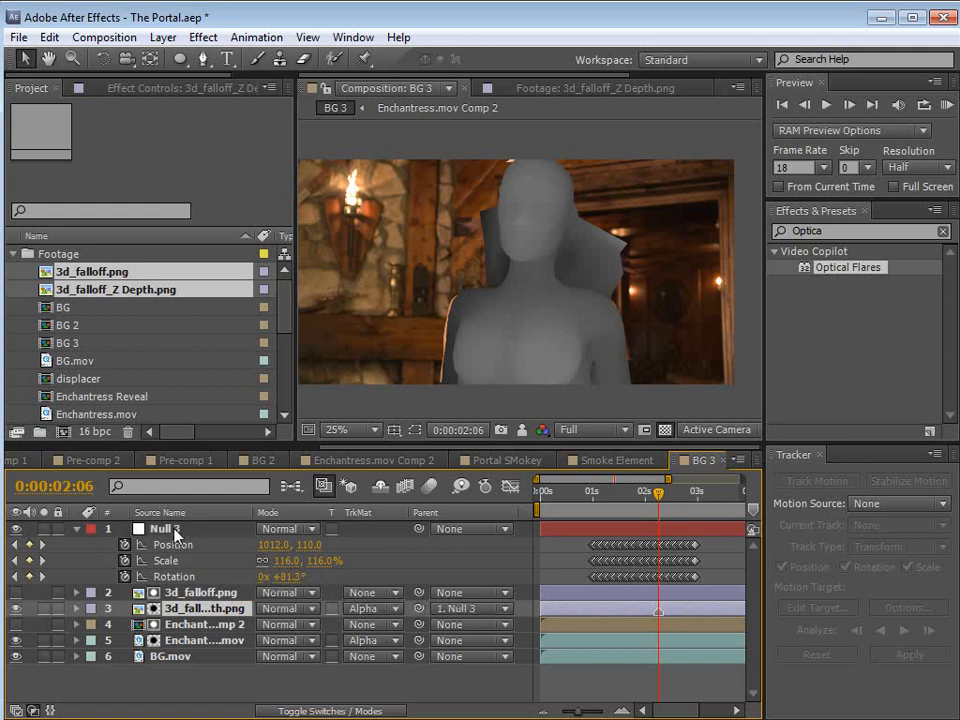
Step: Parent the 3d_falloff.png layer to Null 3 and scrub through the timeline to check the tracked match
left_click(201, 594)
left_click_drag(419, 593, 168, 529)
left_click(584, 604)
left_click_drag(662, 500, 614, 544)
left_click(567, 683)
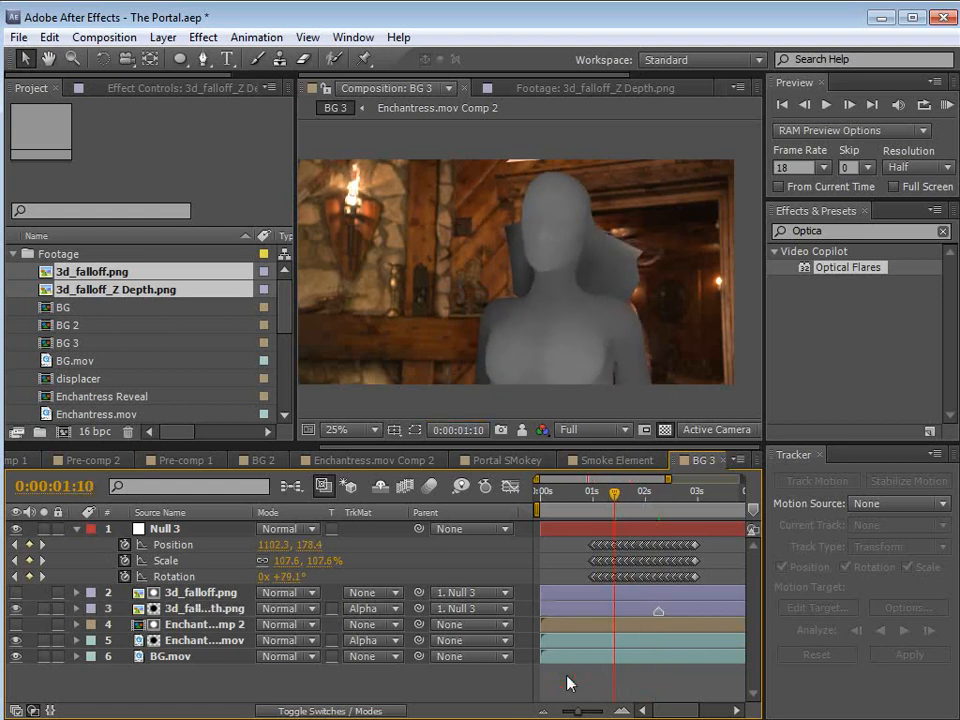
left_click_drag(610, 484, 640, 510)
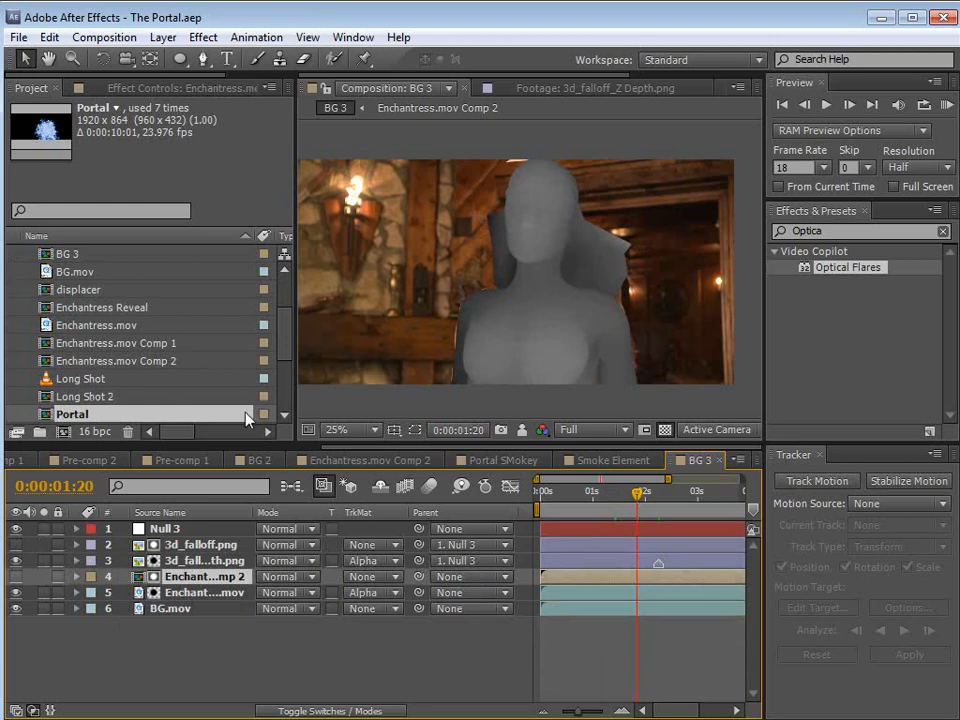
Step: Pre-compose Null 3 and the two 3d_falloff layers into a composition named Depth Layer
left_click(166, 631)
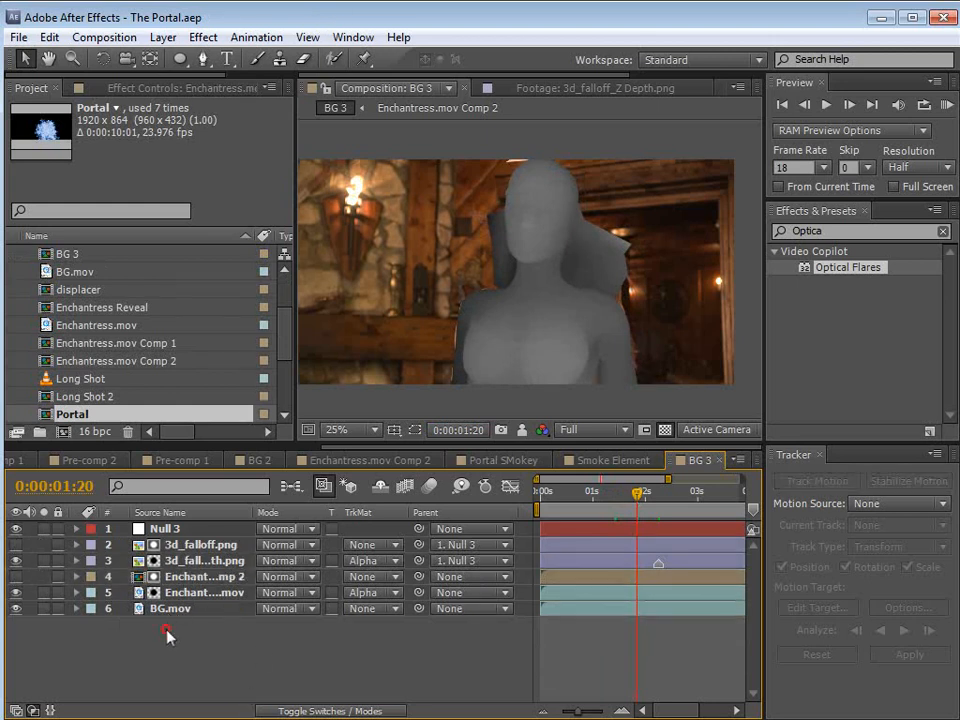
left_click(173, 529)
left_click(198, 562, "shift")
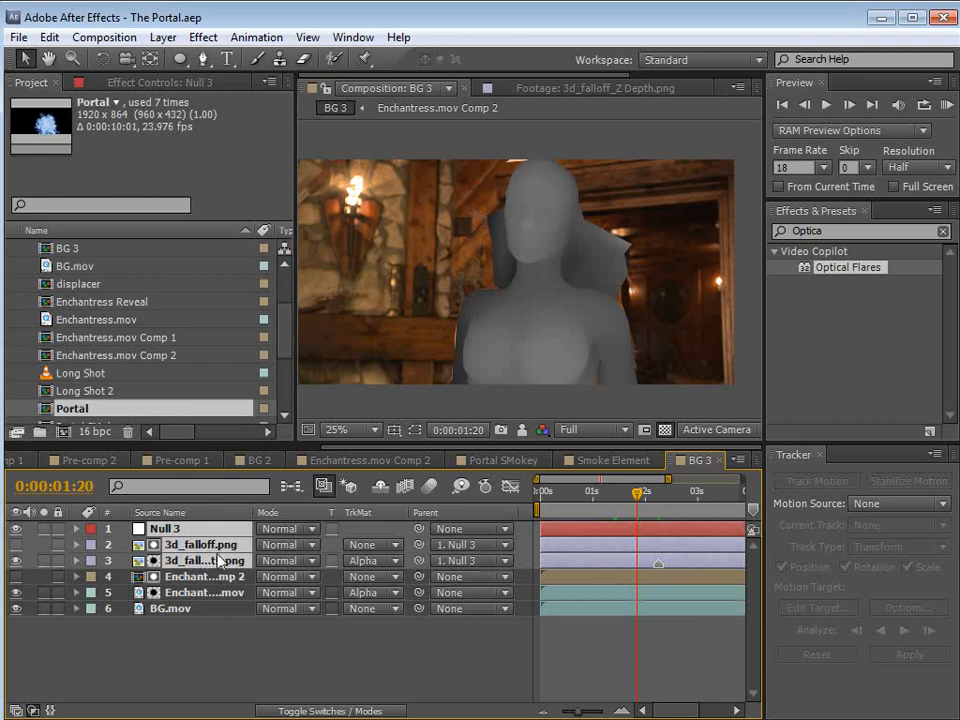
left_click(170, 40)
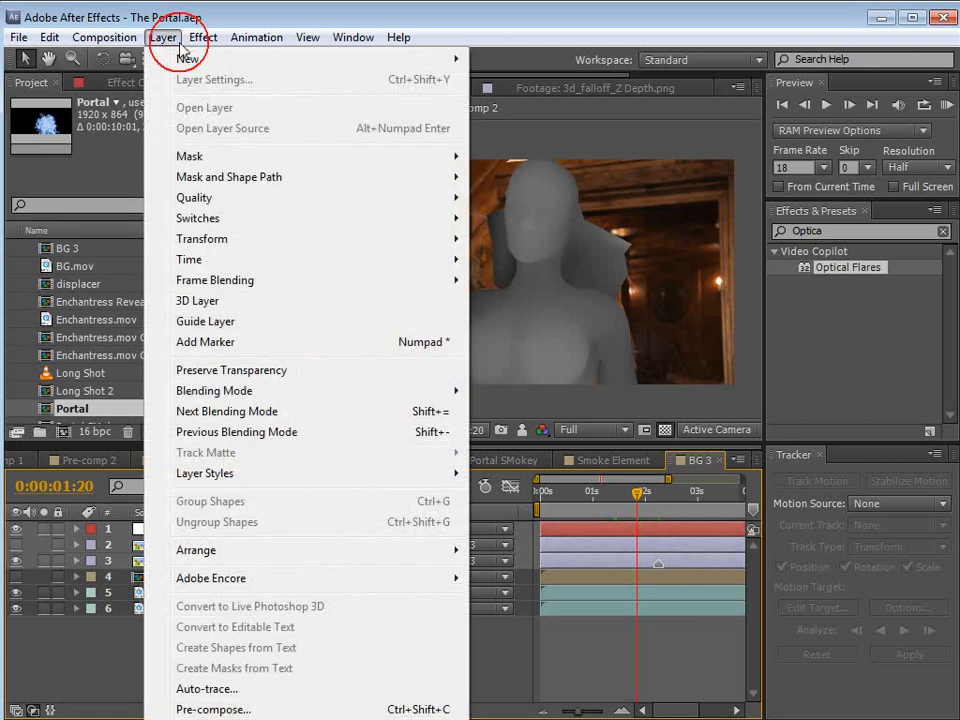
left_click(205, 709)
type("Depth")
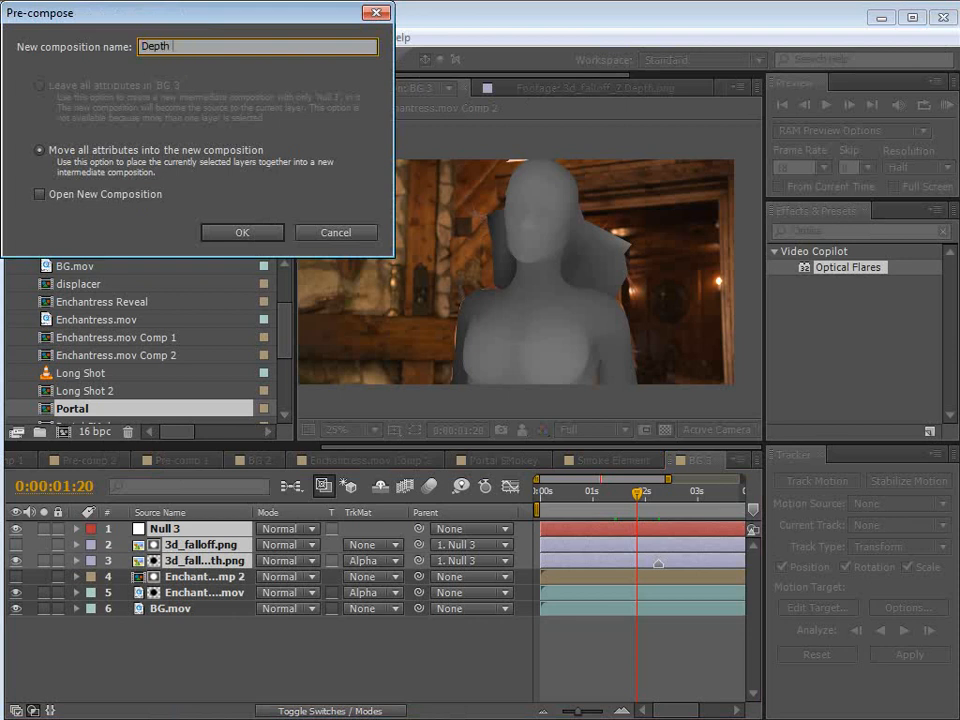
type(" Layer")
left_click(210, 232)
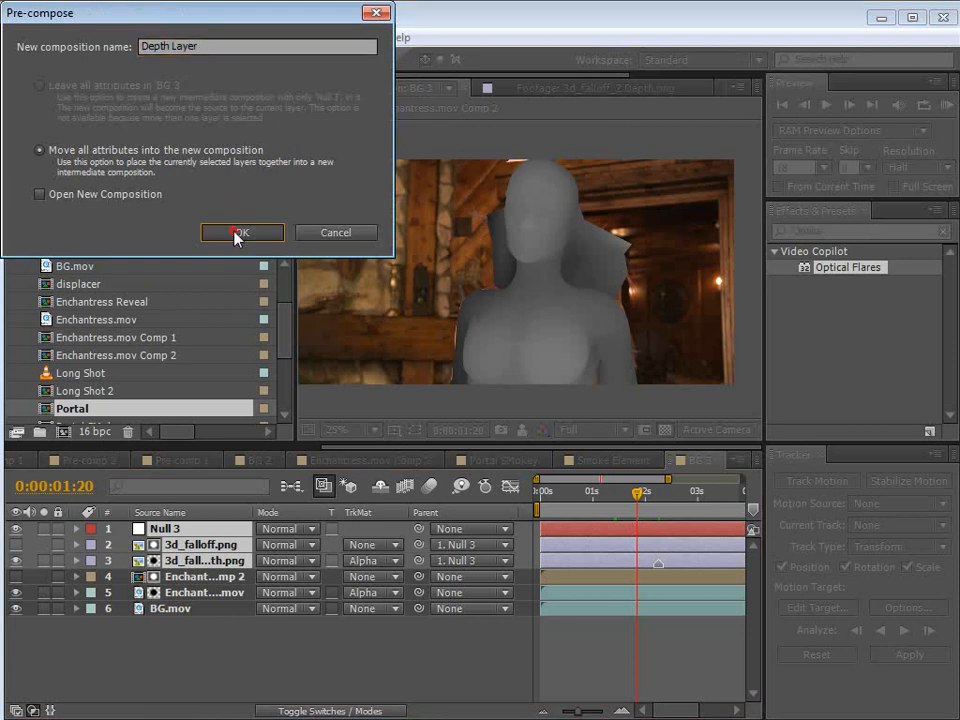
Step: Pre-compose Enchantress.mov and its matte, Enchantress.mov Comp 2, into a composition named Enchantress
left_click(192, 597)
left_click(180, 562)
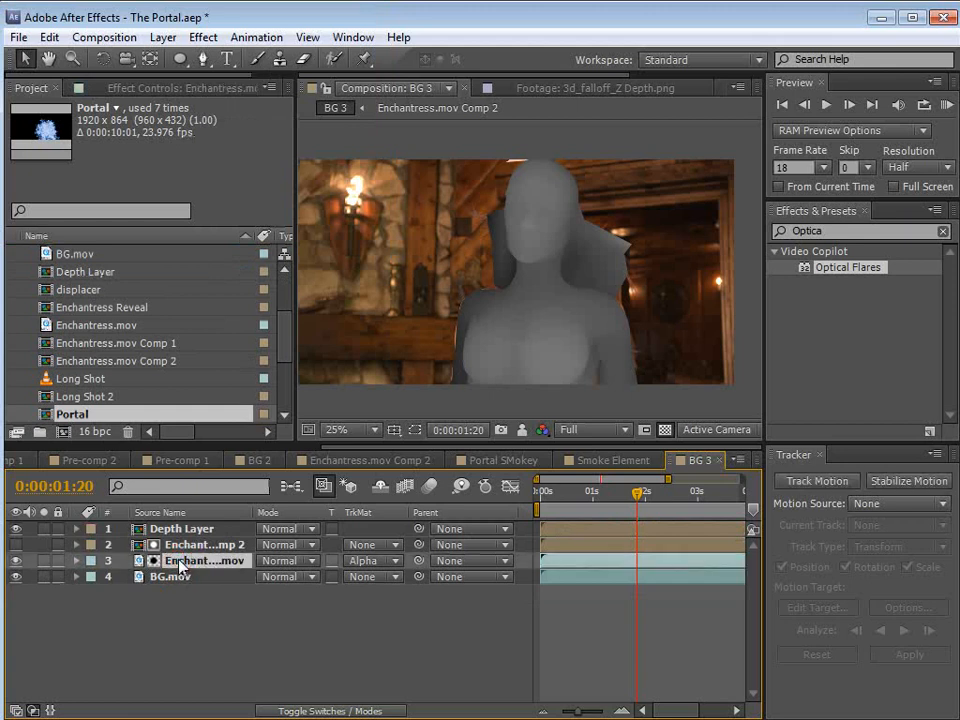
left_click(170, 548)
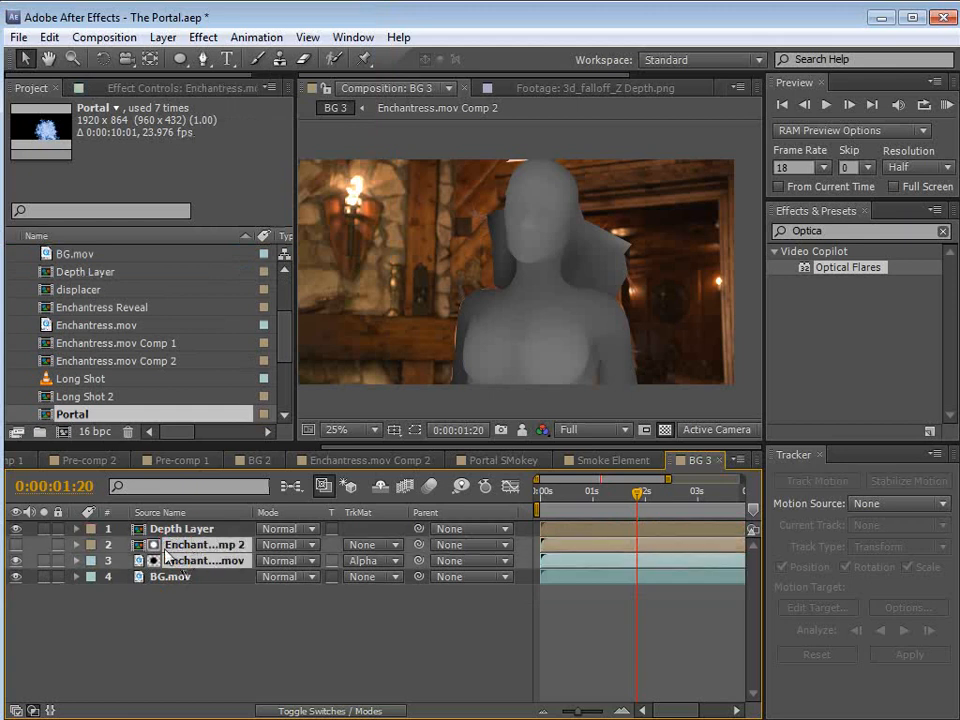
left_click(162, 37)
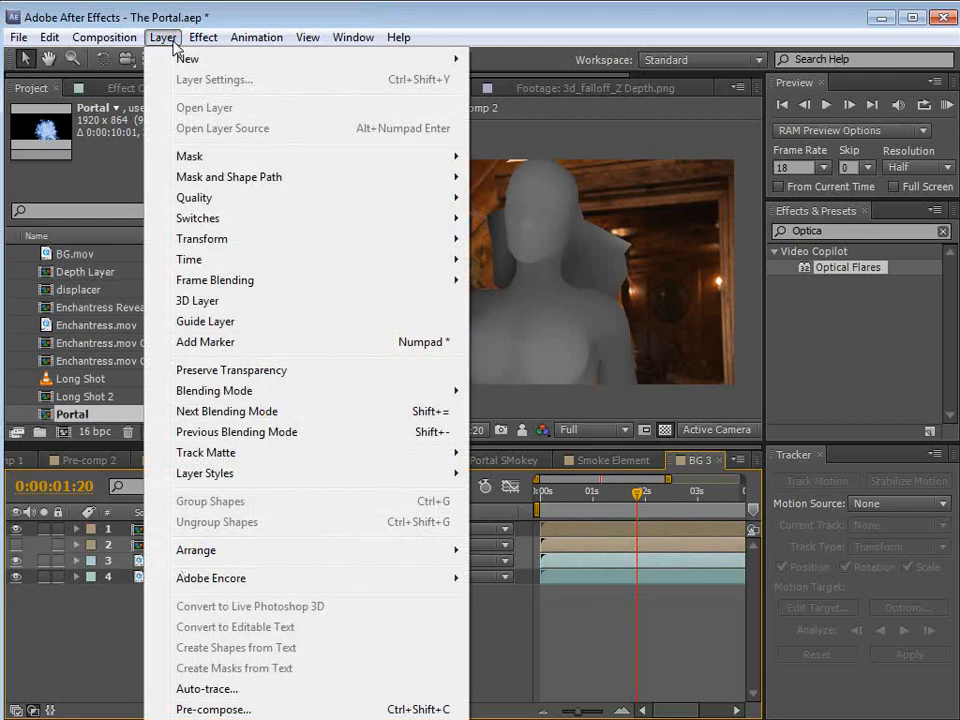
left_click(213, 710)
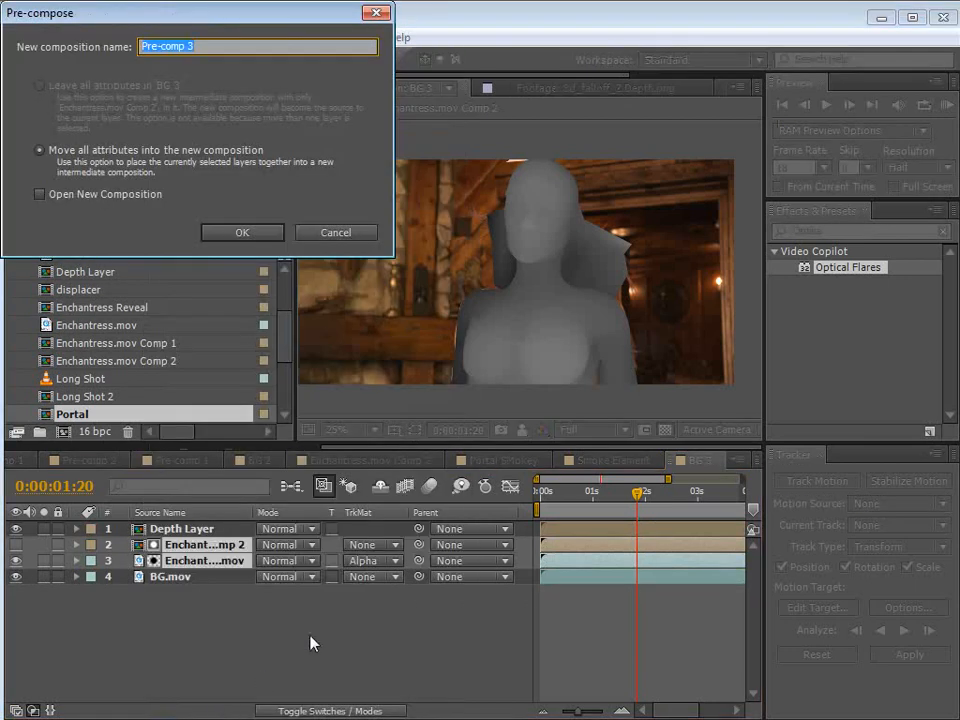
type("Enchantress")
key("Return")
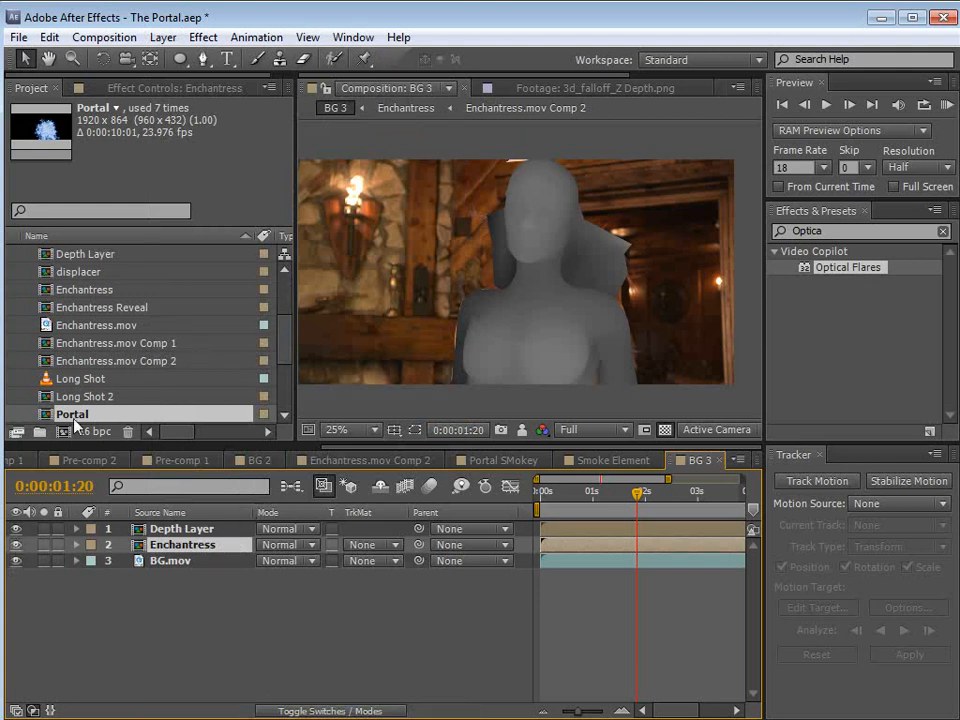
Step: Add the Portal composition beneath the Enchantress layer, solo it and scale it to 128%
left_click_drag(47, 415, 142, 560)
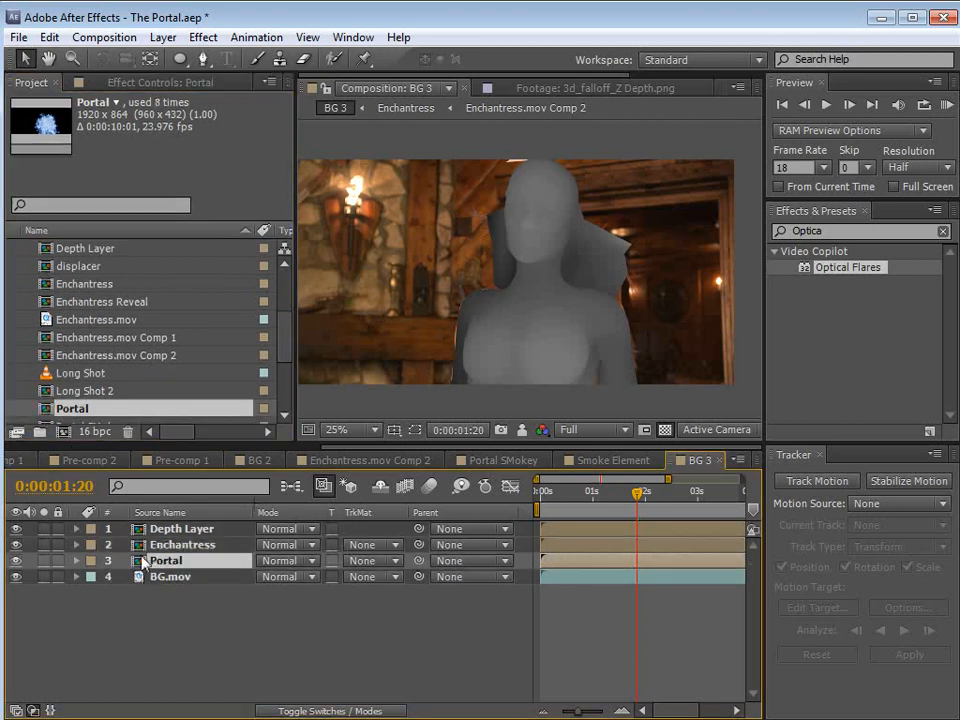
left_click(42, 561)
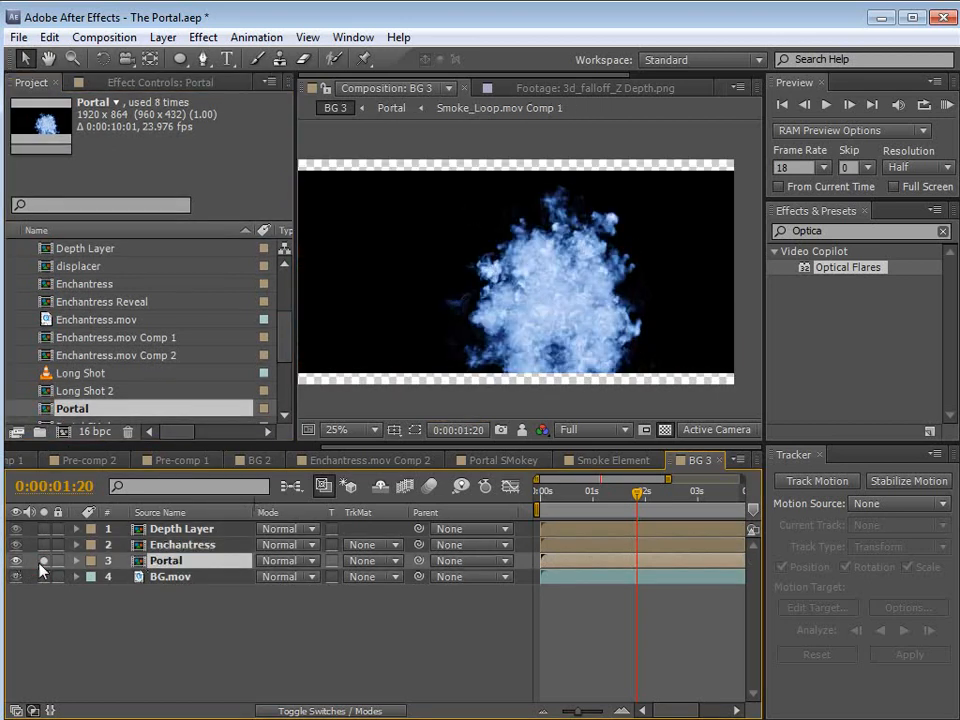
key("s")
left_click_drag(318, 587, 370, 470)
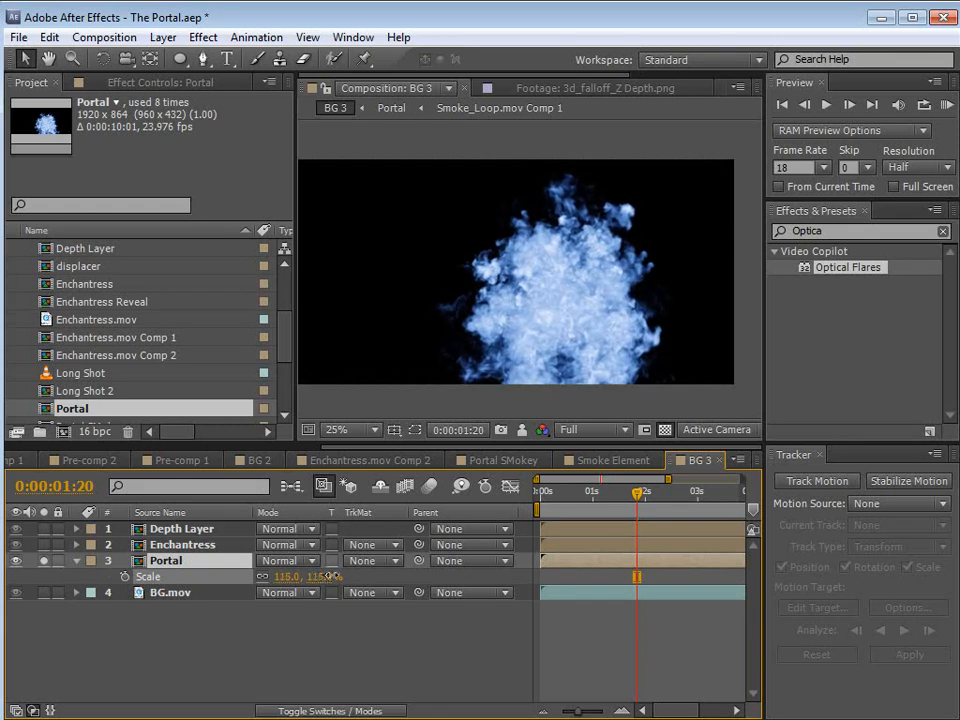
Step: Apply the Invert, Tint and Curves effects to the Portal layer
left_click(210, 40)
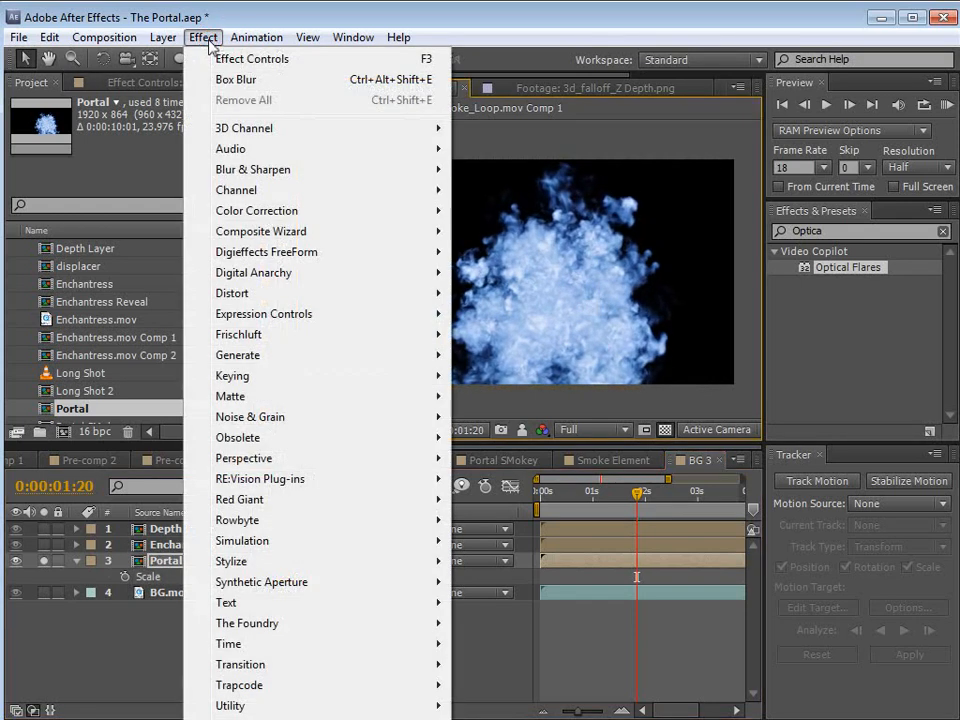
mouse_move(320, 190)
left_click(498, 314)
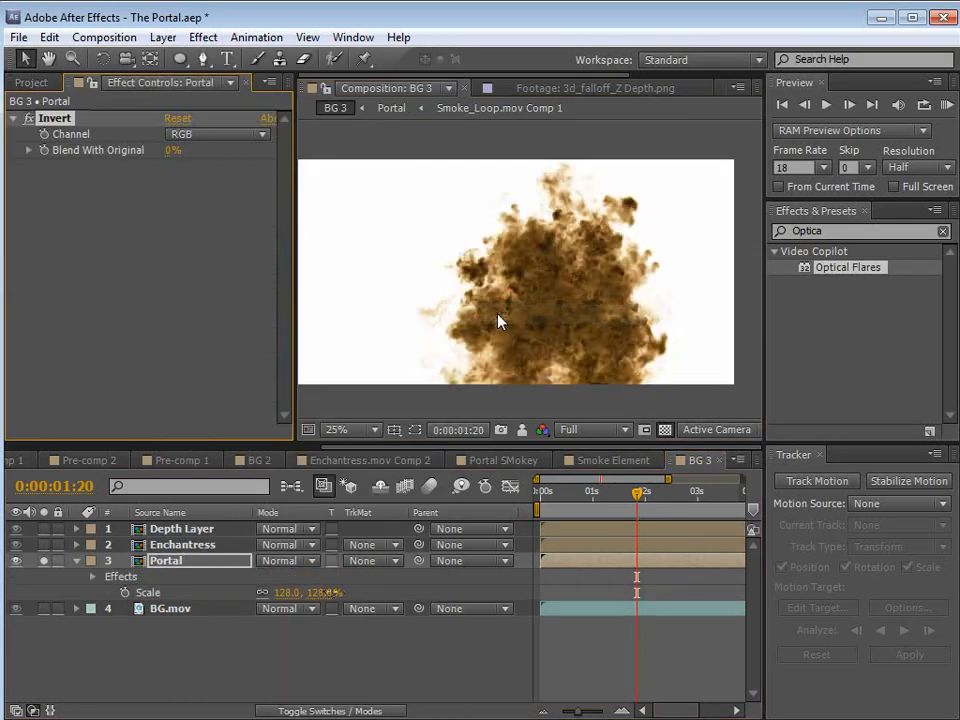
left_click(203, 38)
left_click(245, 214)
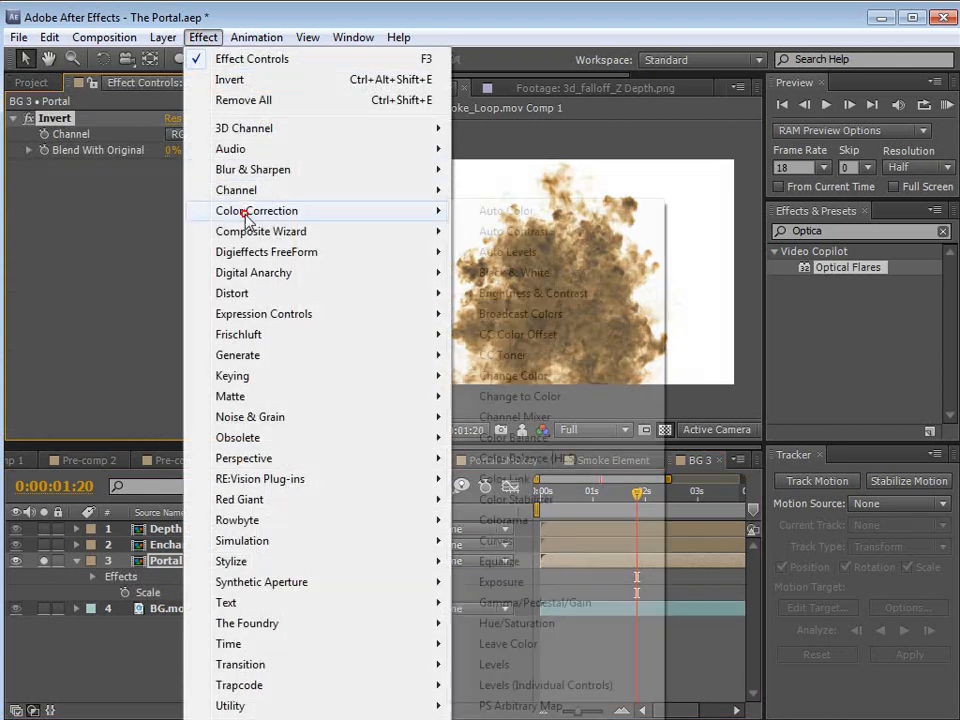
left_click(560, 718)
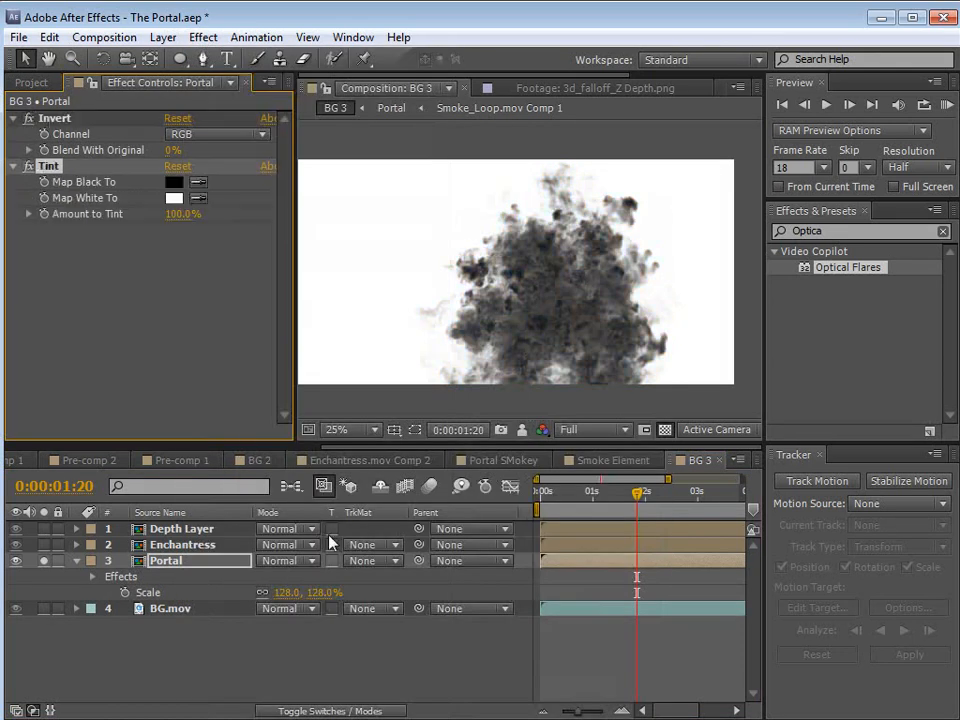
left_click(203, 38)
mouse_move(263, 213)
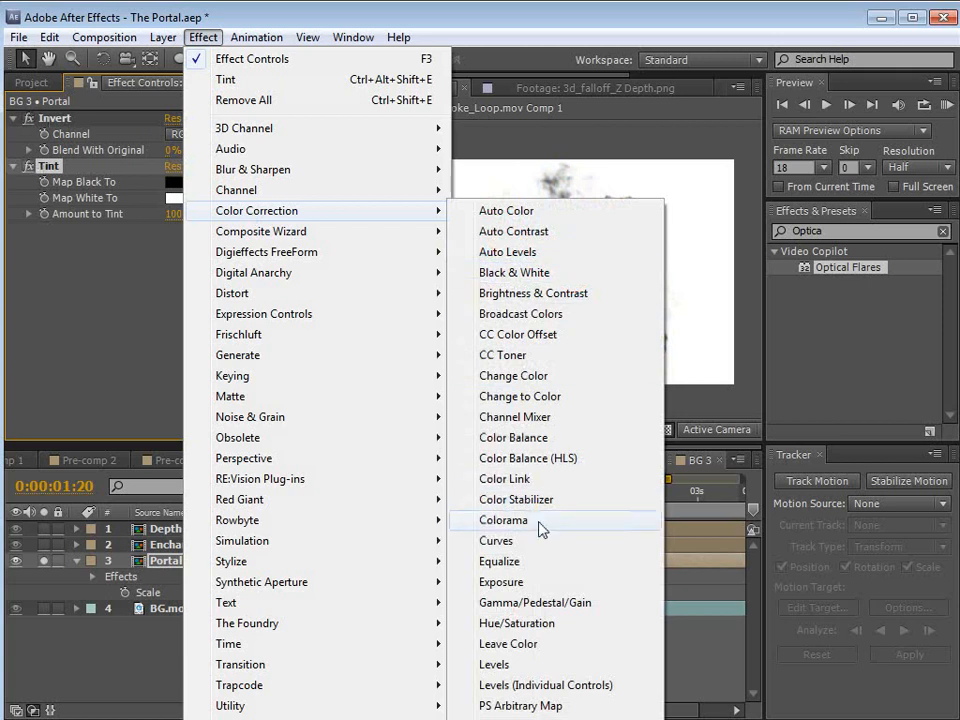
left_click(500, 540)
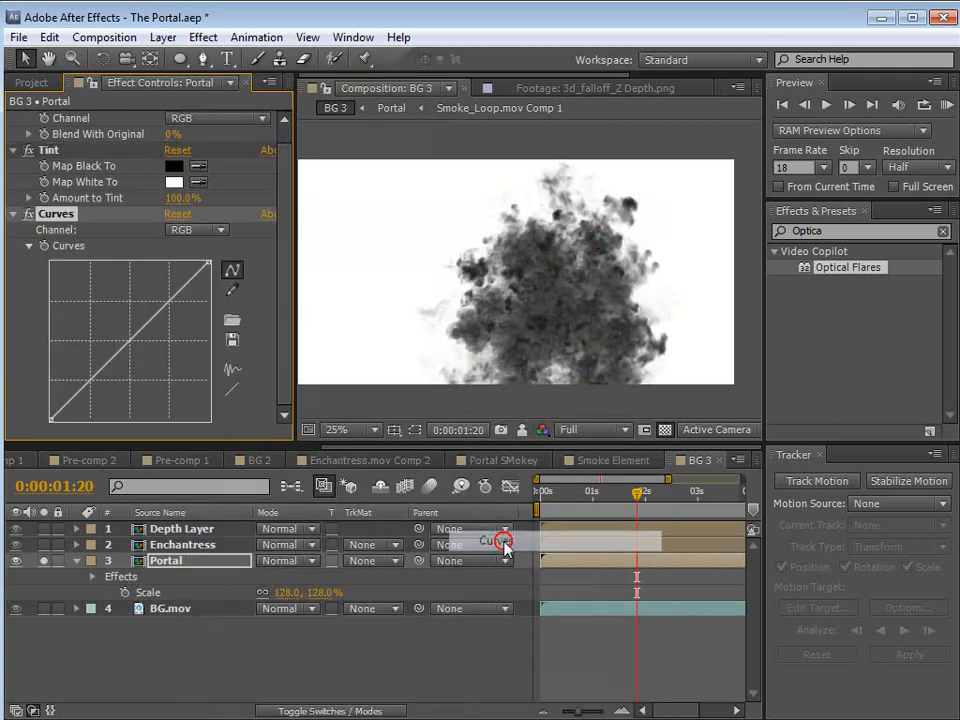
Step: Set the Portal layer's blending mode to Multiply and solo it together with BG.mov
left_click(297, 567)
left_click(302, 611)
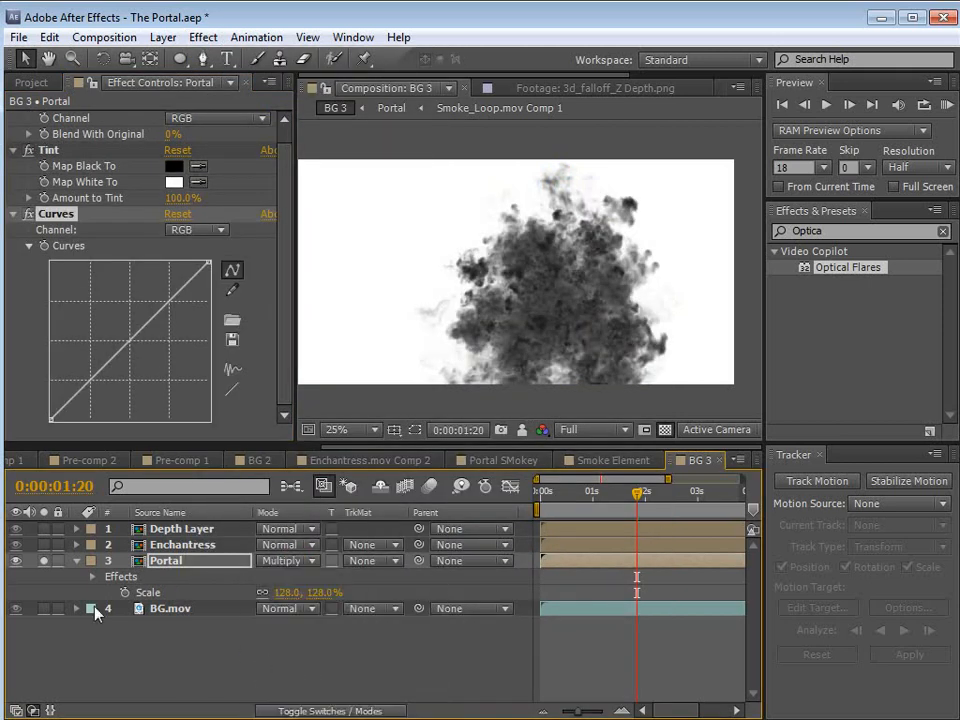
left_click(44, 560)
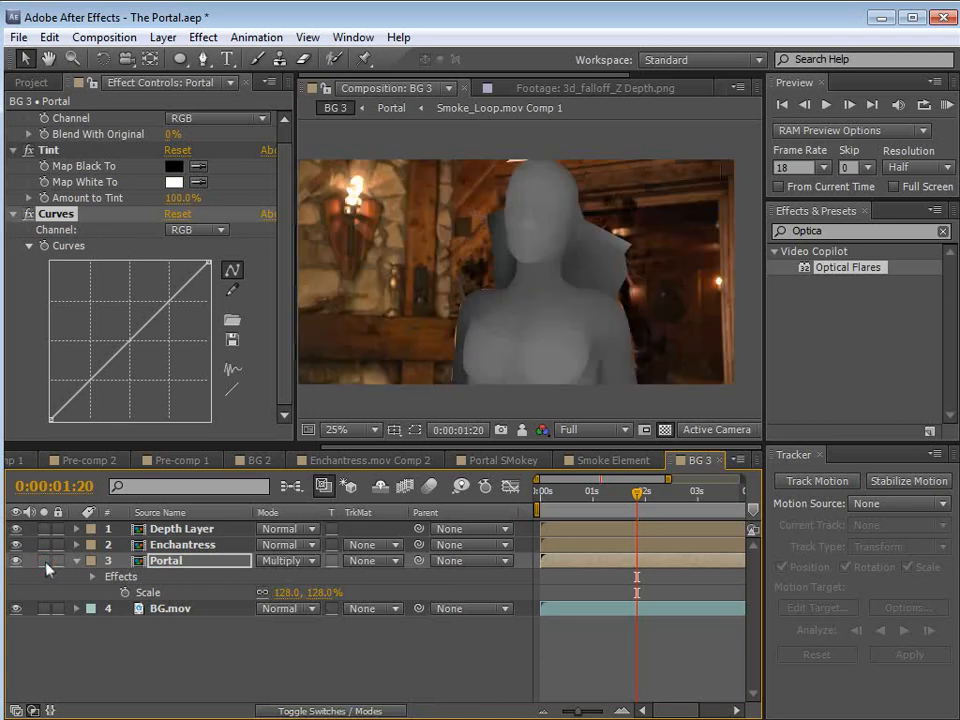
left_click(44, 608)
left_click(44, 560)
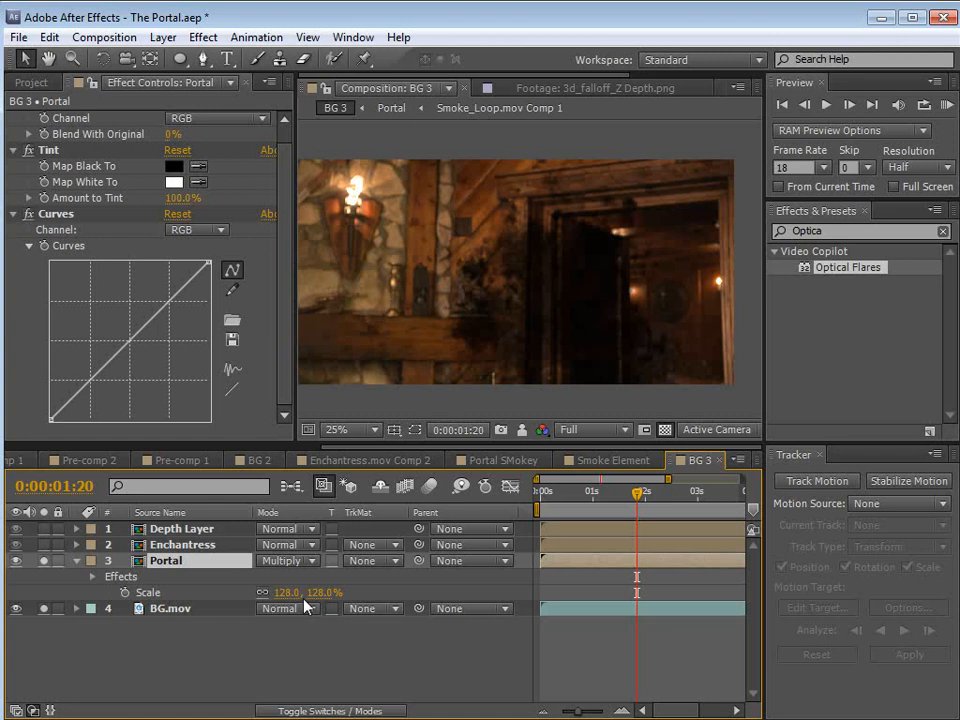
Step: Scale the Portal layer to 174% and bow its RGB curve downward to darken the smoke
left_click_drag(300, 592, 341, 592)
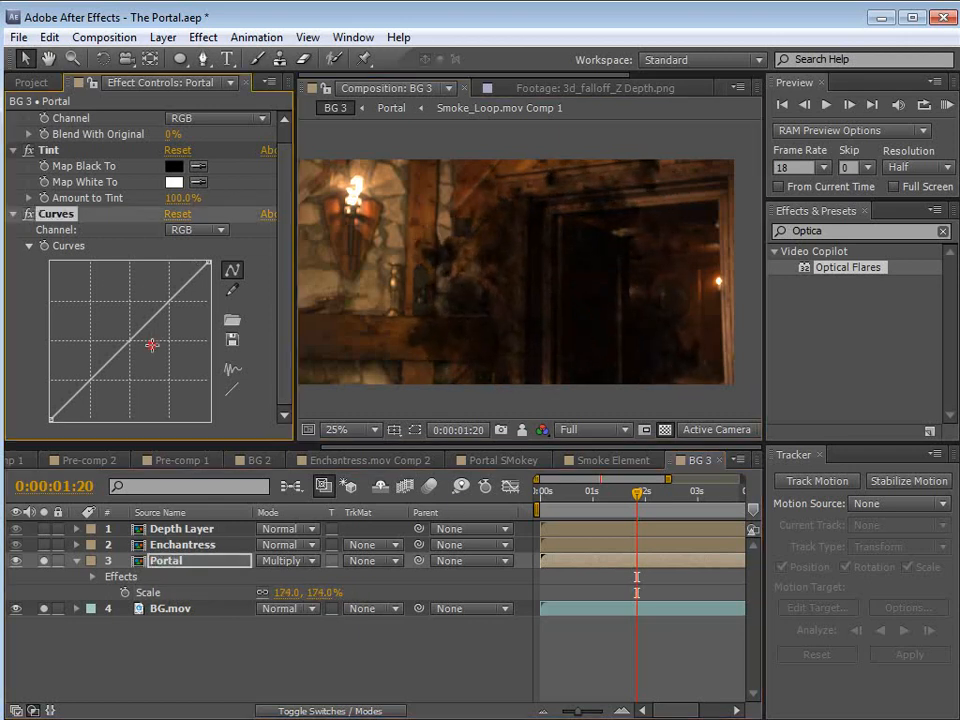
left_click_drag(151, 345, 153, 351)
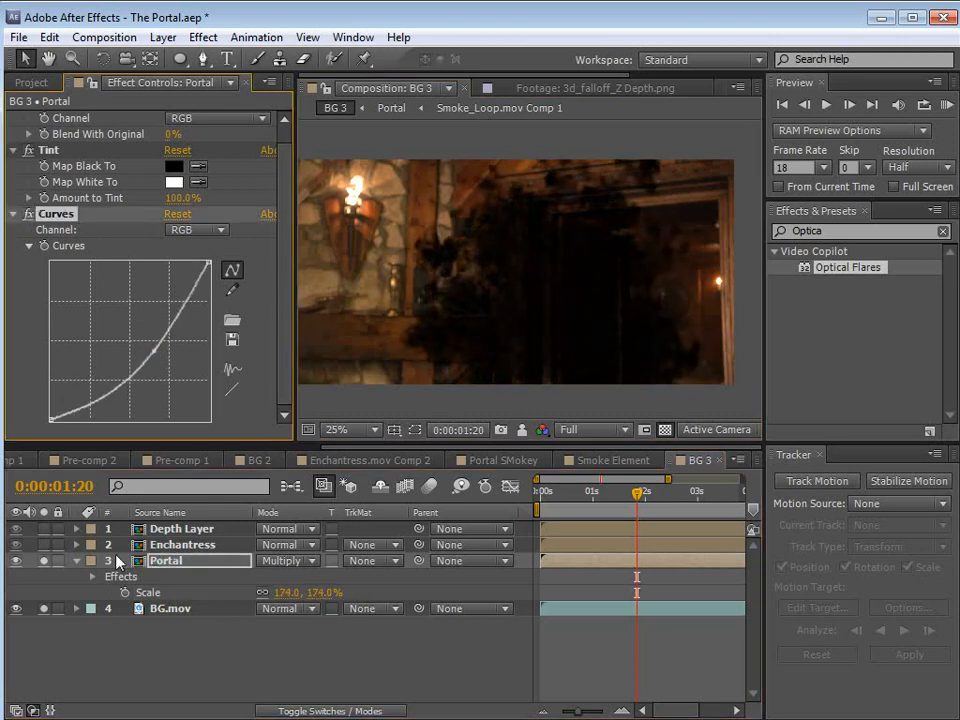
Step: Duplicate the Portal layer and shift the upper copy earlier in time
left_click(160, 568)
left_click(49, 37)
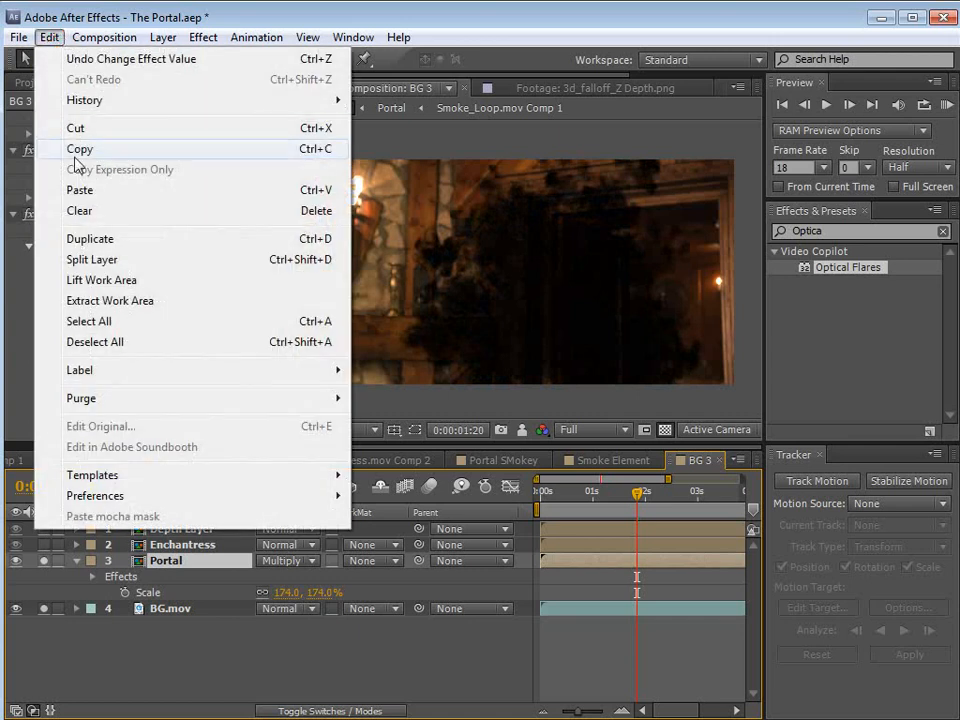
left_click(92, 239)
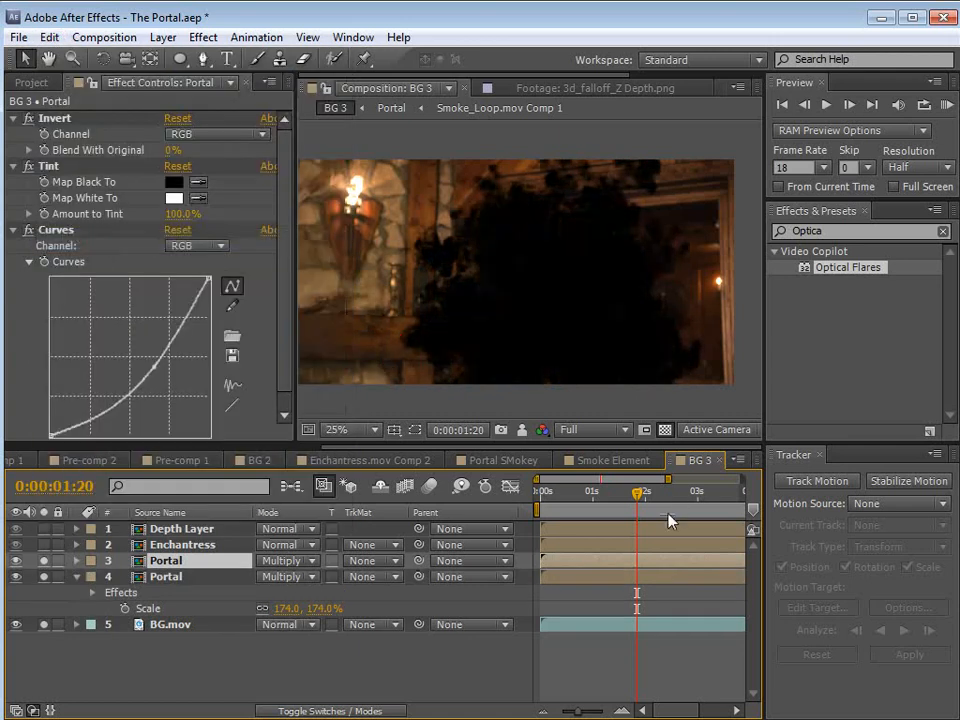
left_click_drag(663, 568, 561, 571)
Step: Scale the upper Portal copy to 205% and lower its opacity to 36%
key("s")
left_click_drag(318, 577, 349, 577)
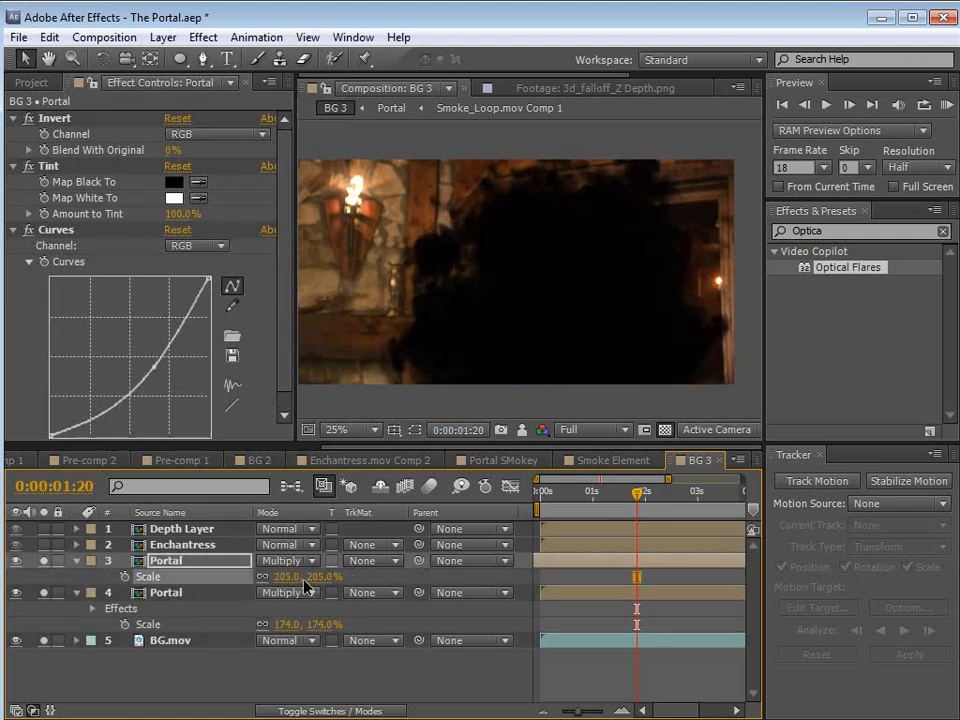
key("t")
left_click_drag(268, 577, 190, 580)
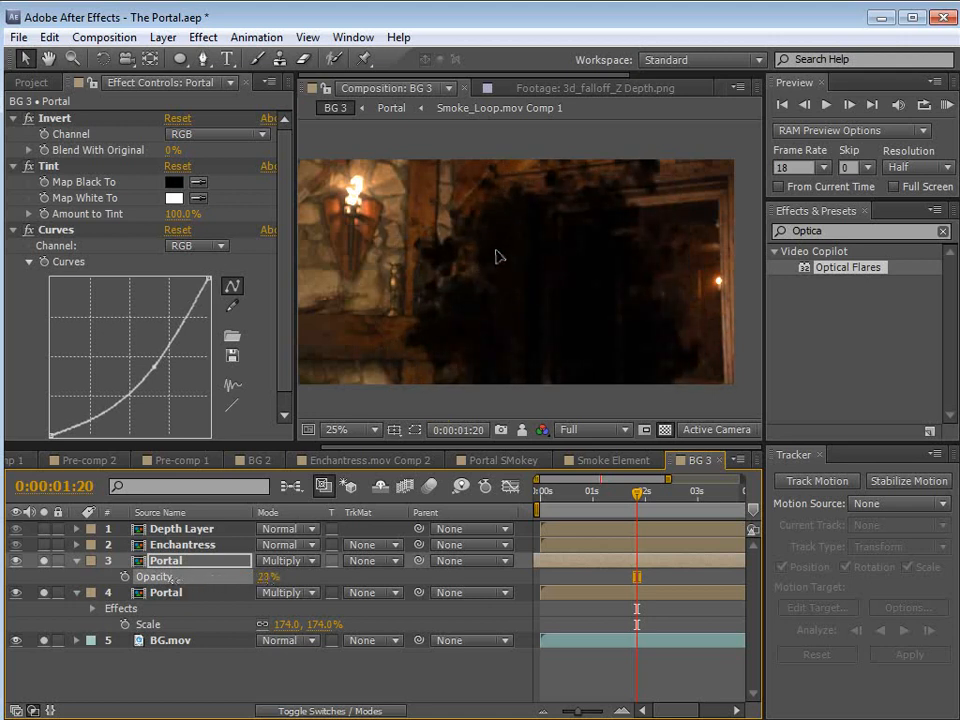
left_click(433, 354)
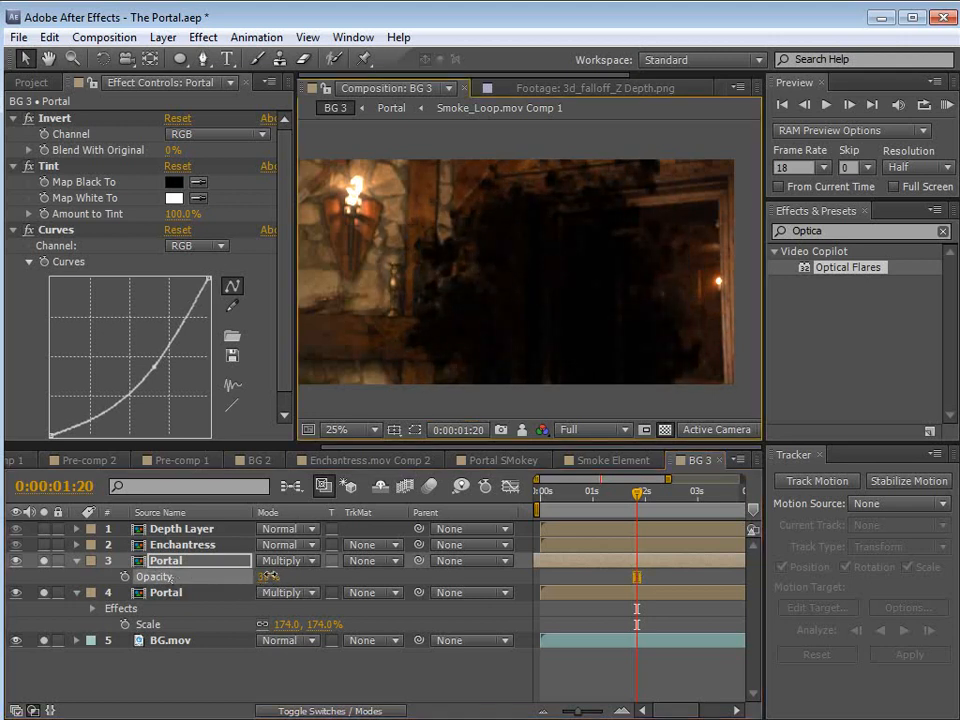
Step: Add a second Tint to the upper Portal layer, map black to blue 00388C and check the result at 0:00:01:14
left_click(203, 37)
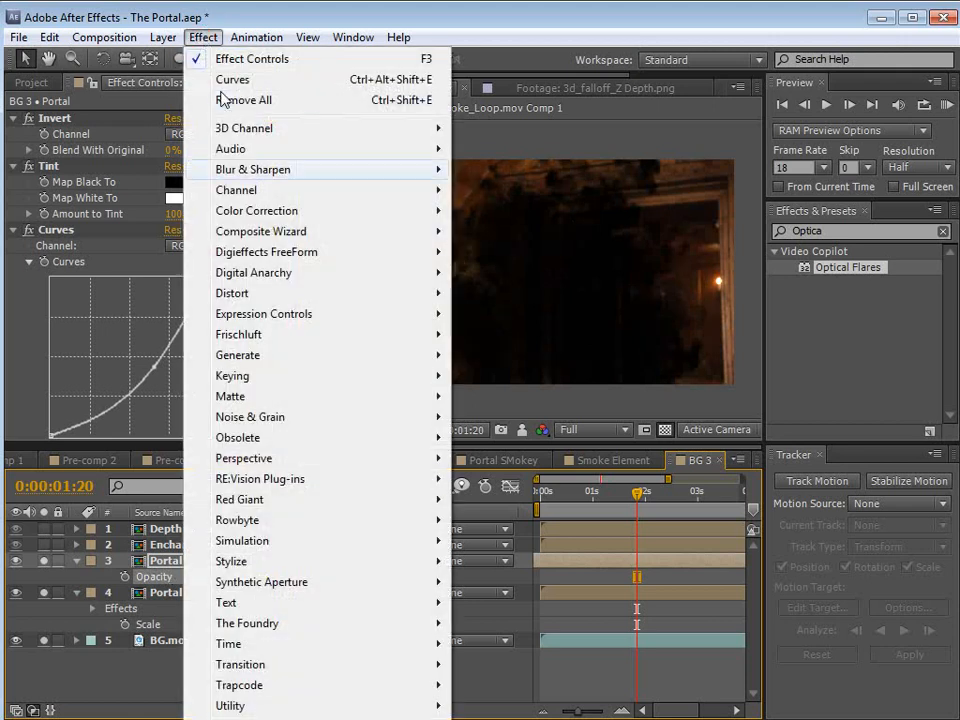
mouse_move(300, 210)
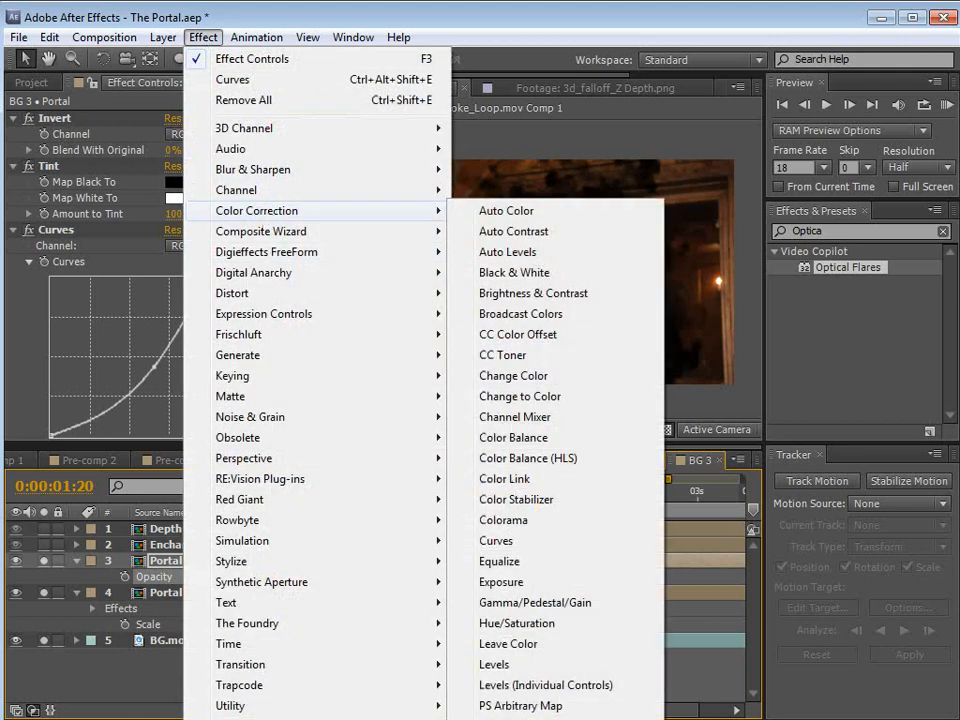
left_click(494, 719)
left_click(176, 399)
left_click_drag(281, 180, 281, 135)
left_click_drag(229, 101, 258, 148)
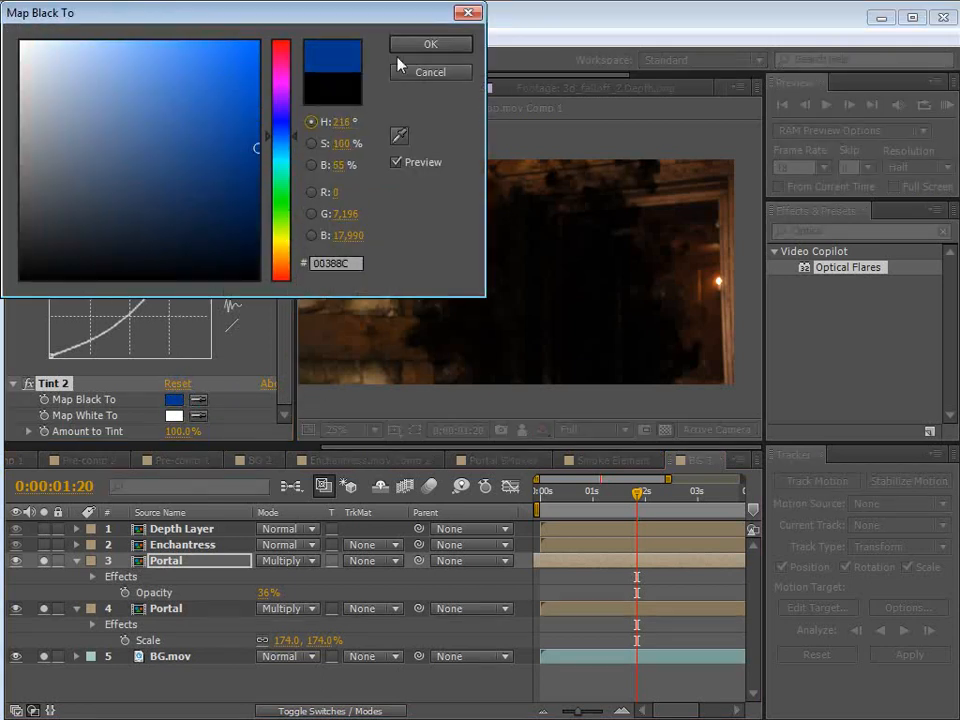
left_click(438, 46)
left_click(618, 495)
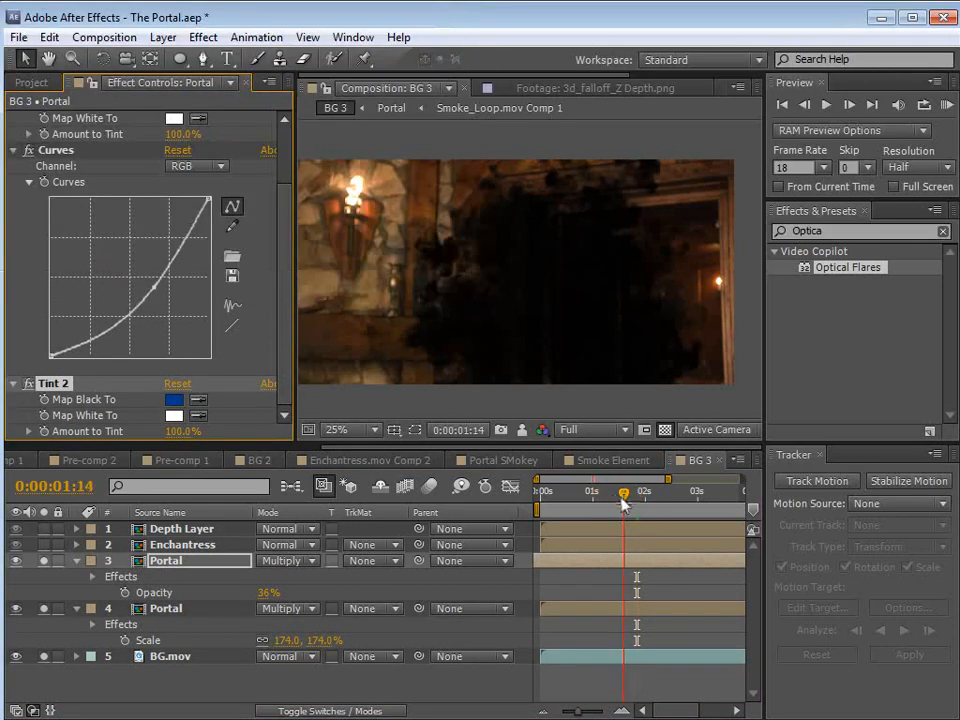
Step: Copy the CC adjustment layer from the BG 2 composition and paste it above the Portal layers in BG 3
left_click_drag(622, 503, 620, 492)
left_click(272, 464)
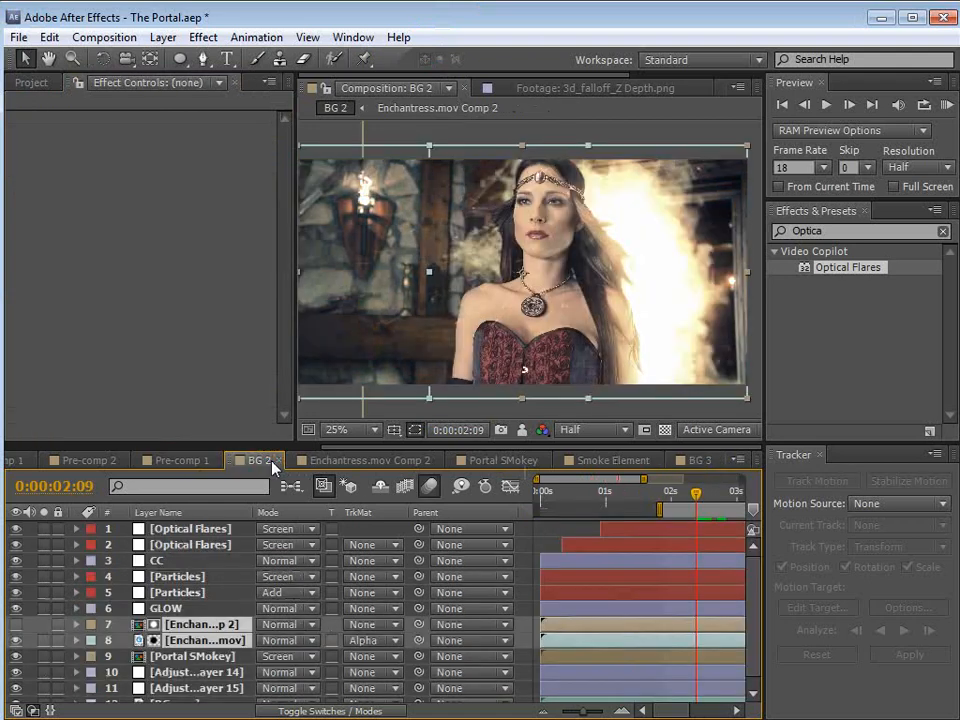
left_click(180, 533)
left_click(177, 561)
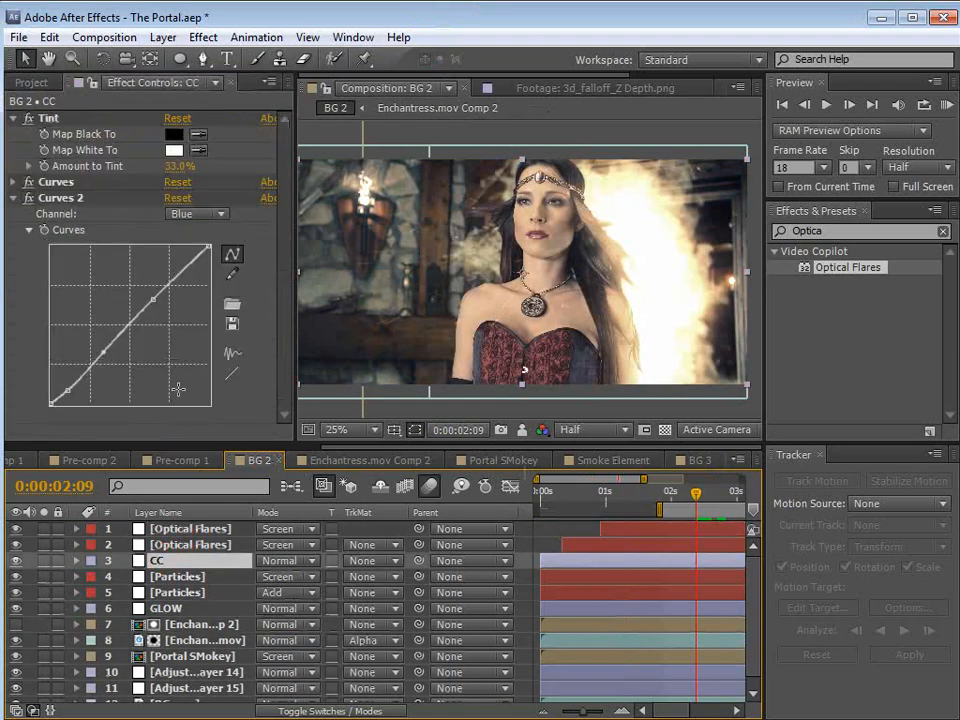
left_click(47, 37)
left_click(81, 152)
left_click(706, 460)
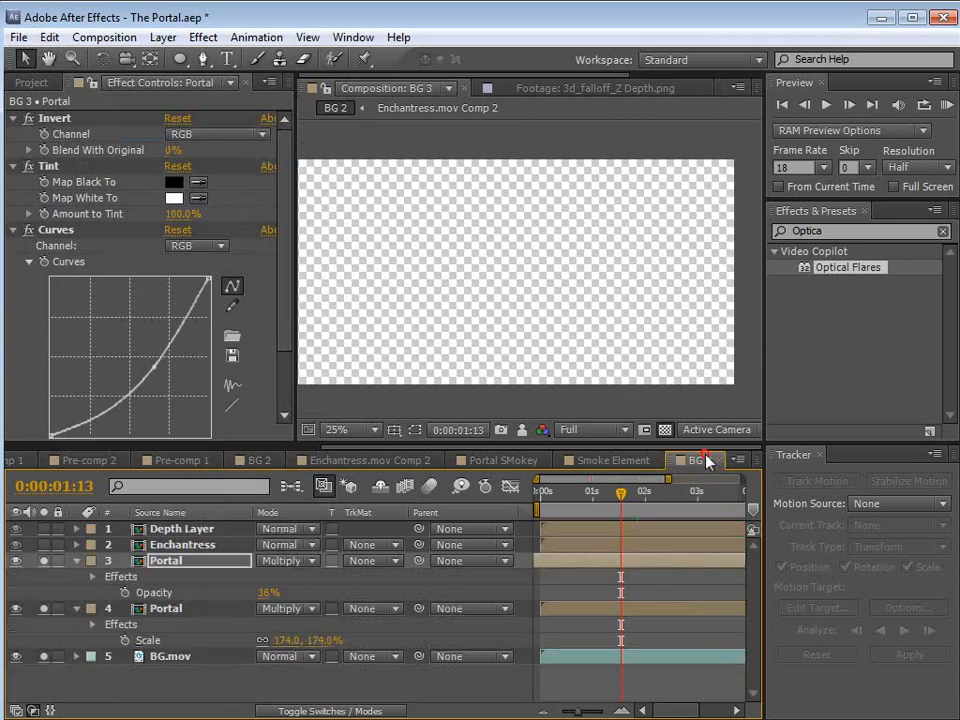
left_click(47, 37)
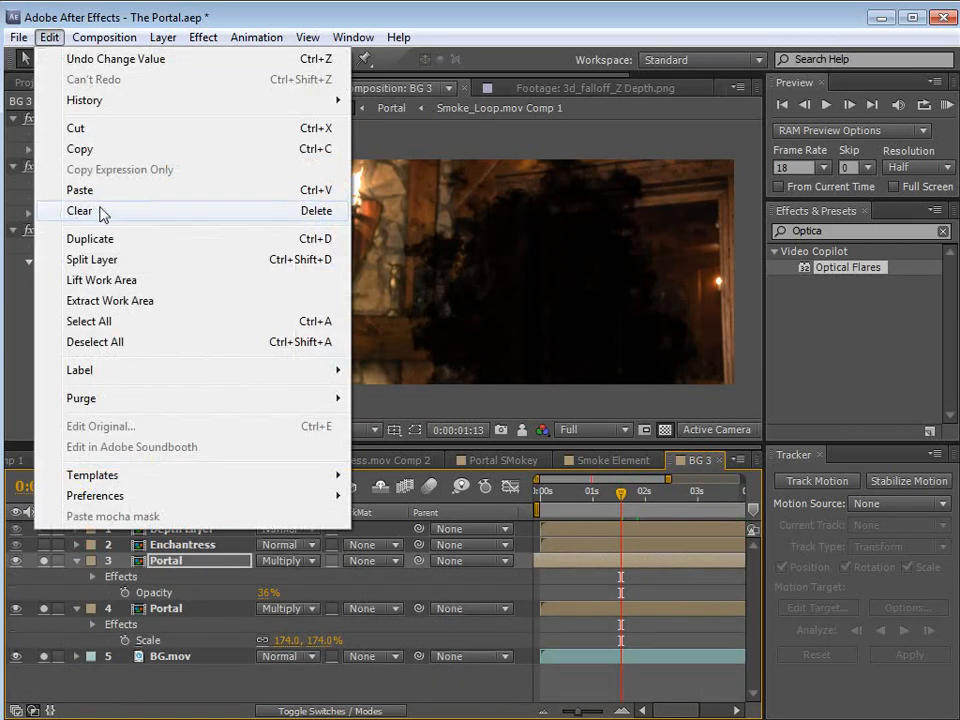
left_click(75, 189)
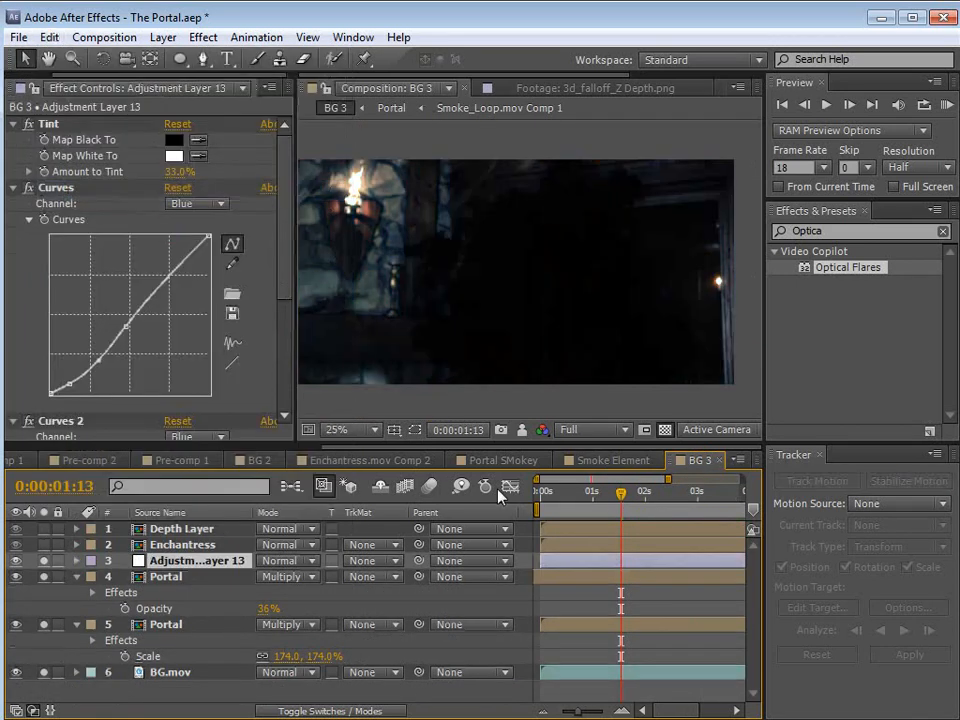
Step: Raise the RGB curve of the pasted adjustment layer's Curves 2 effect in the shadows and upper midtones
scroll(212, 300, "down", 5)
left_click(201, 230)
left_click(207, 249)
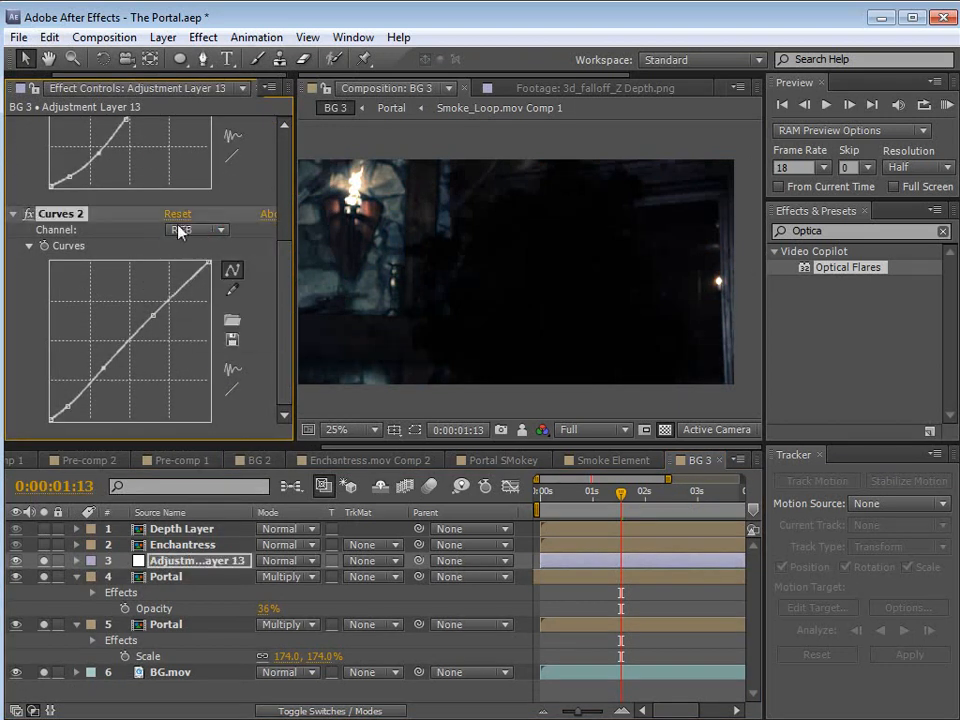
left_click_drag(69, 403, 98, 366)
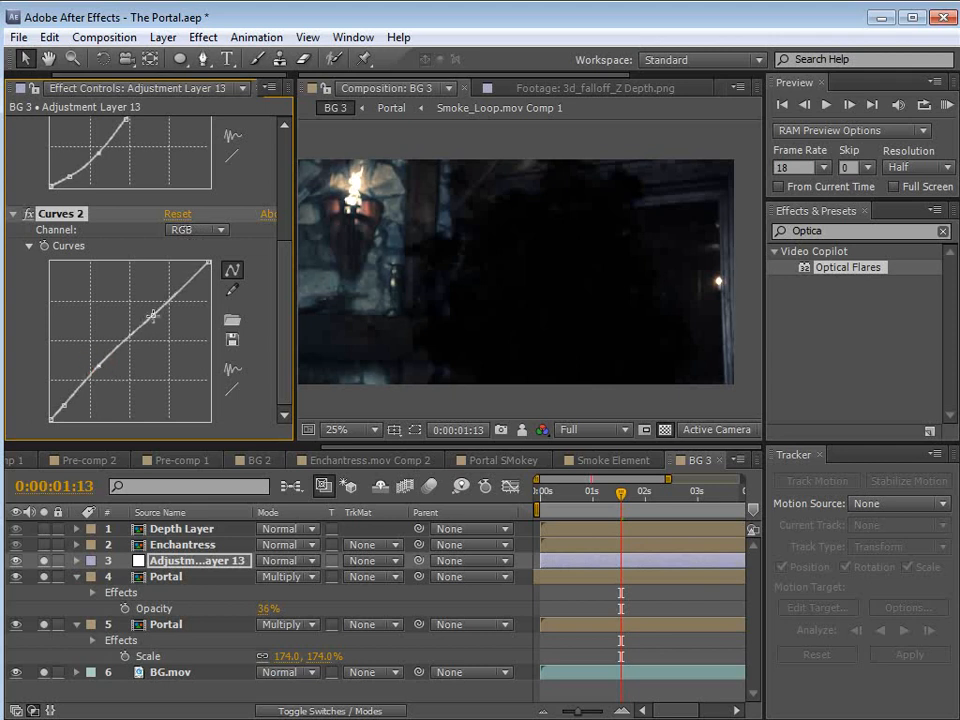
left_click_drag(152, 316, 150, 308)
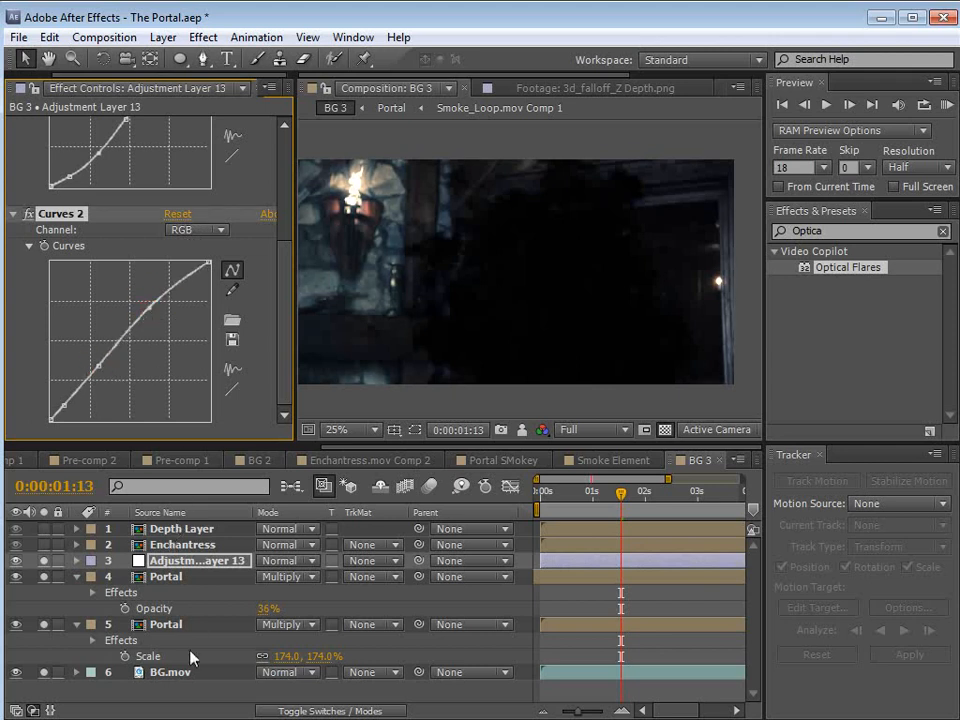
Step: Apply a Curves effect to BG.mov and bow its RGB curve upward to brighten the background
left_click(168, 673)
left_click(203, 37)
mouse_move(255, 211)
left_click(505, 538)
mouse_move(116, 262)
left_mouse_down()
mouse_move(105, 240)
mouse_move(110, 249)
left_mouse_up()
left_click_drag(79, 286, 75, 297)
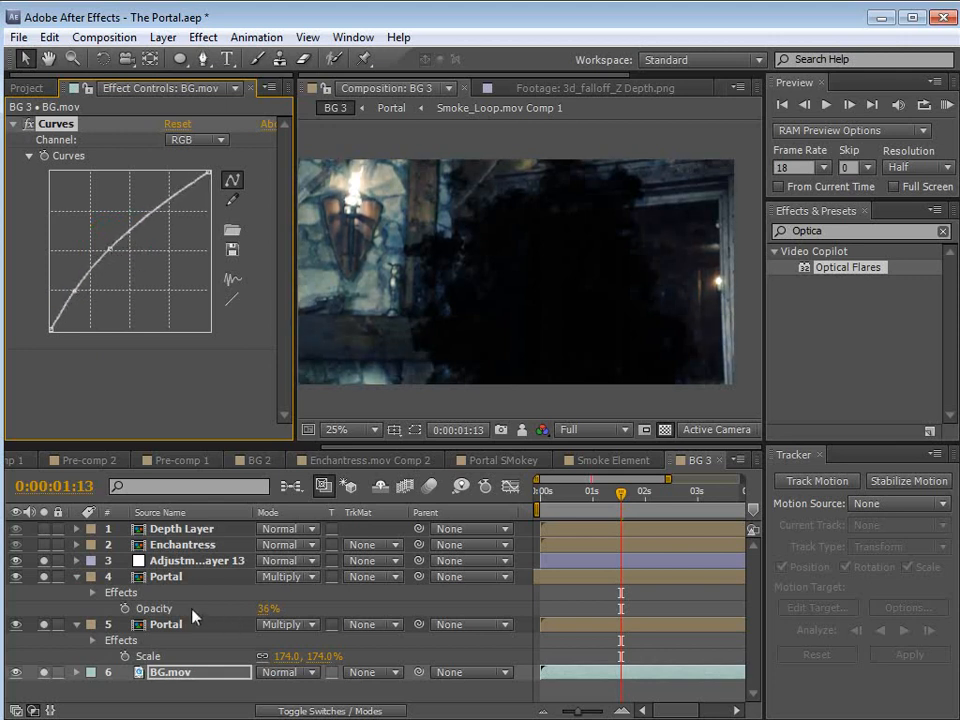
Step: Scale the lower Portal layer down to 166%
left_click(176, 577)
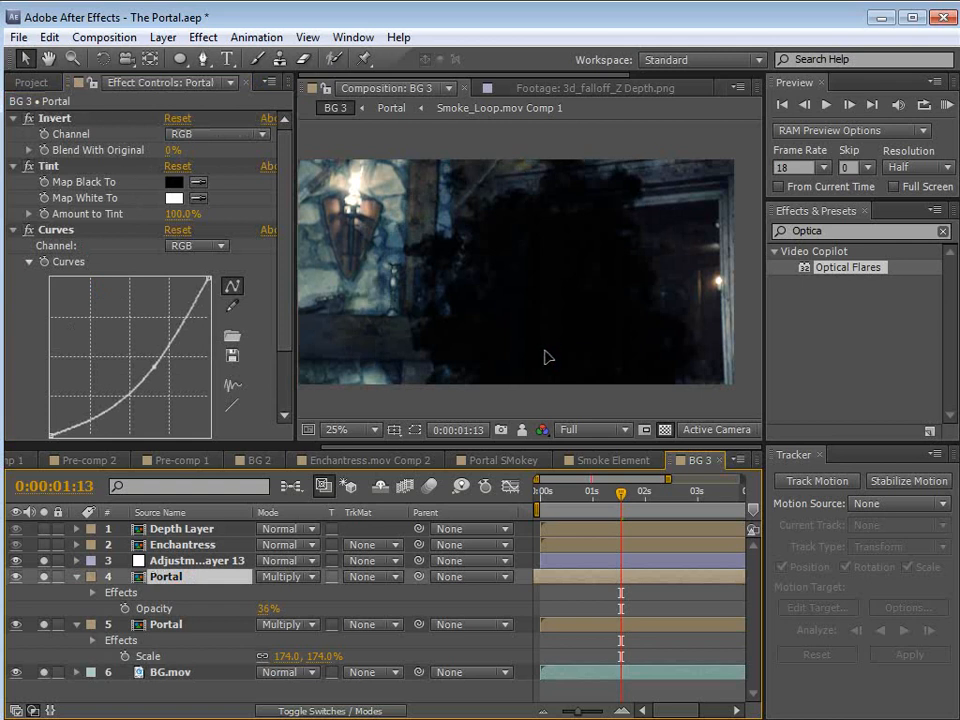
left_click(165, 625)
key("s")
key("s")
left_click_drag(321, 641, 314, 641)
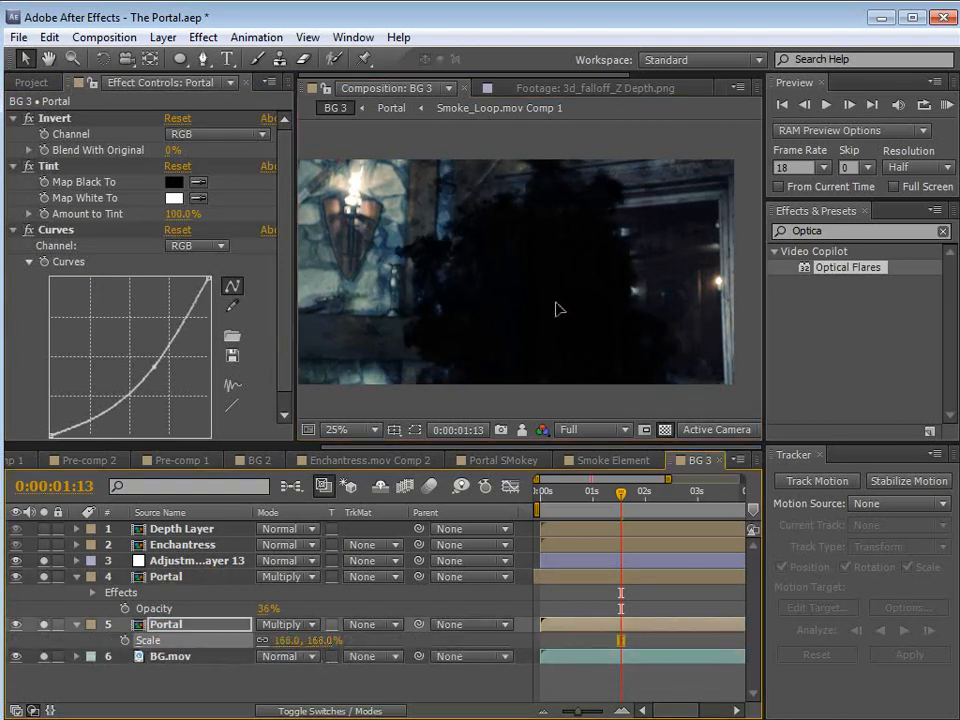
left_click(539, 355)
Step: Unsolo the background, Portal and adjustment layers, solo Enchantress and Depth Layer instead, and compare the two
left_click_drag(44, 561, 44, 668)
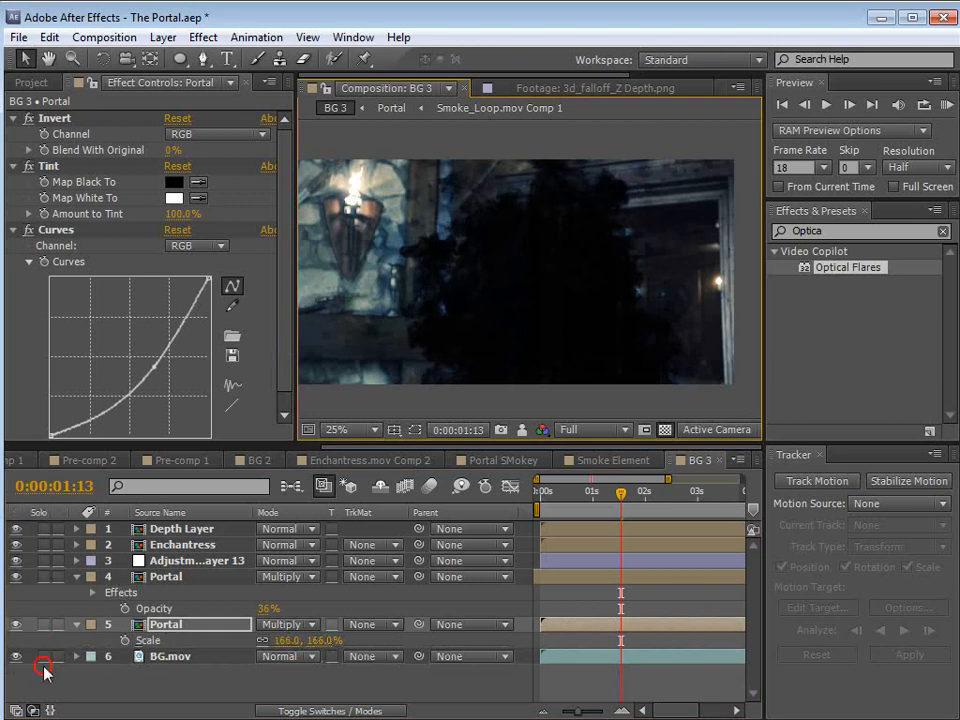
left_click(44, 545)
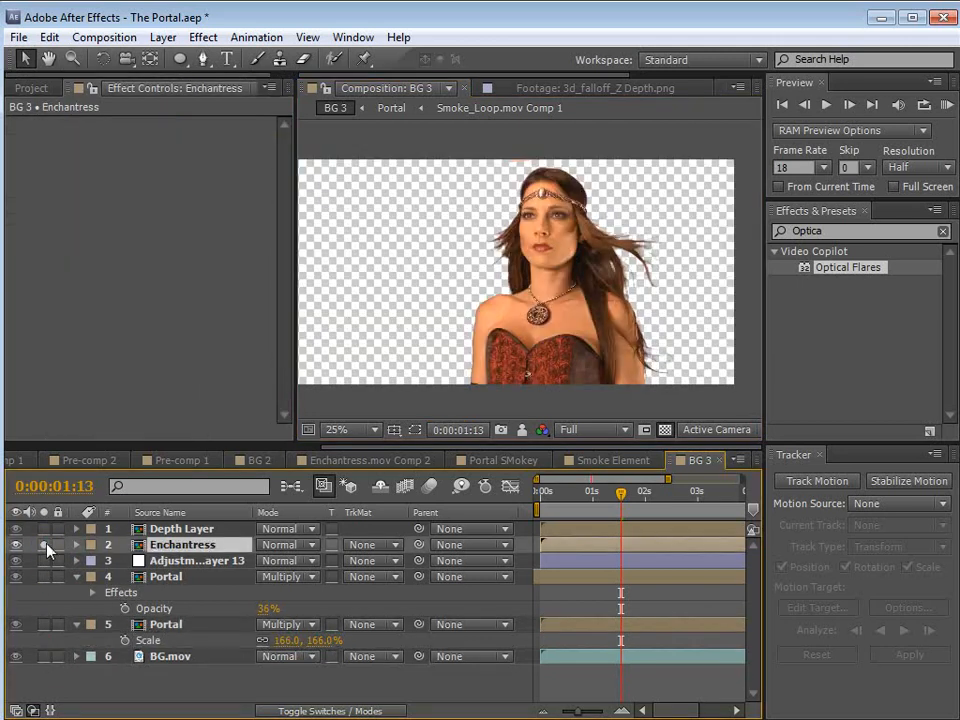
left_click(43, 529)
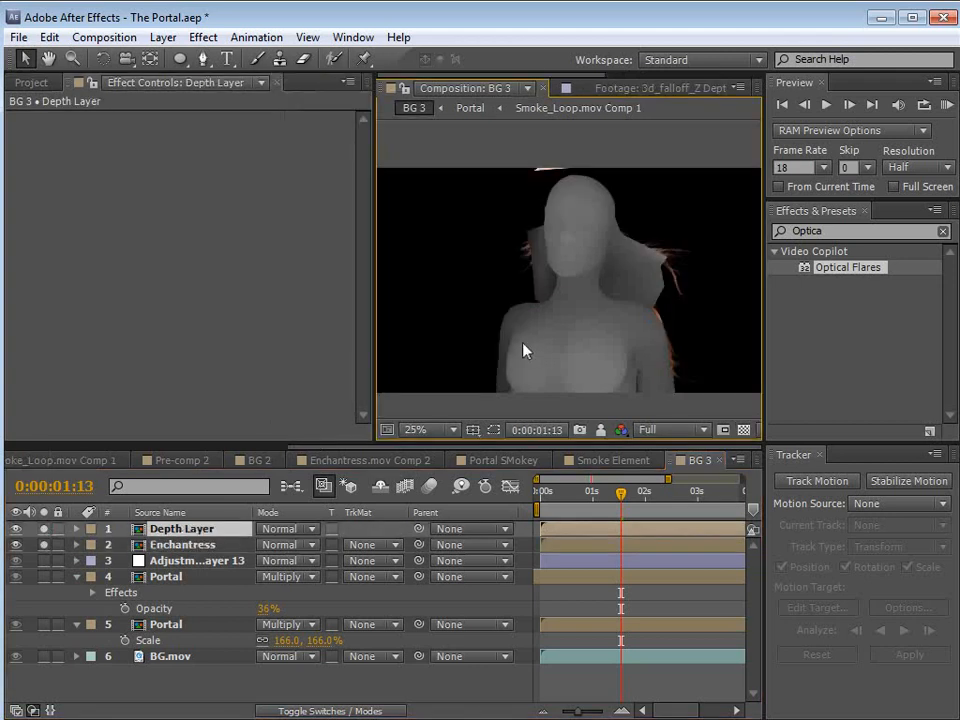
left_click(43, 529)
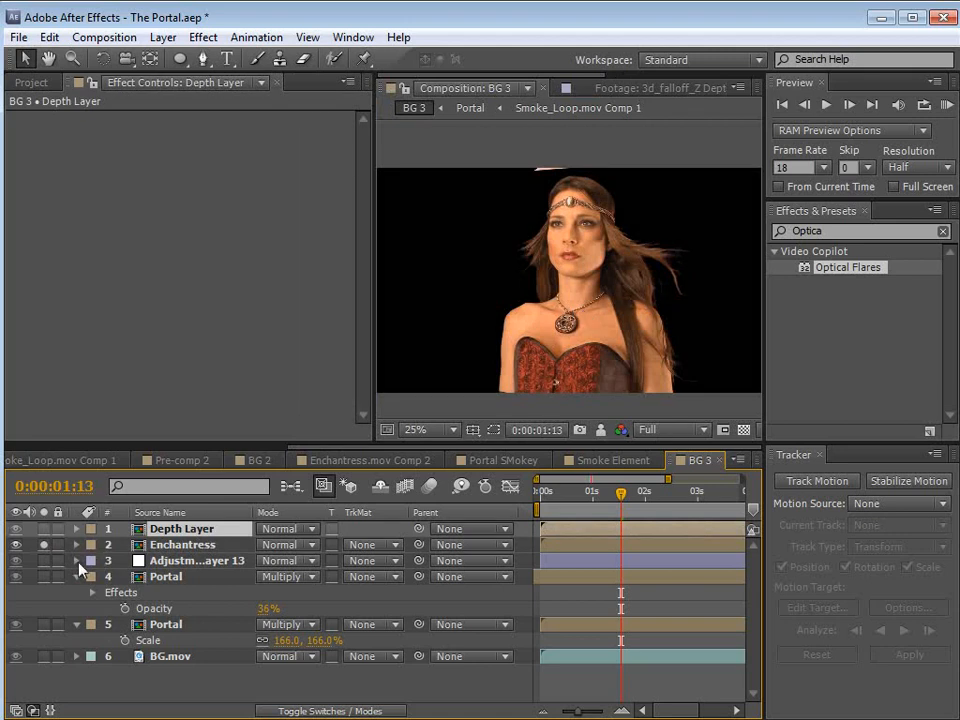
left_click(43, 529)
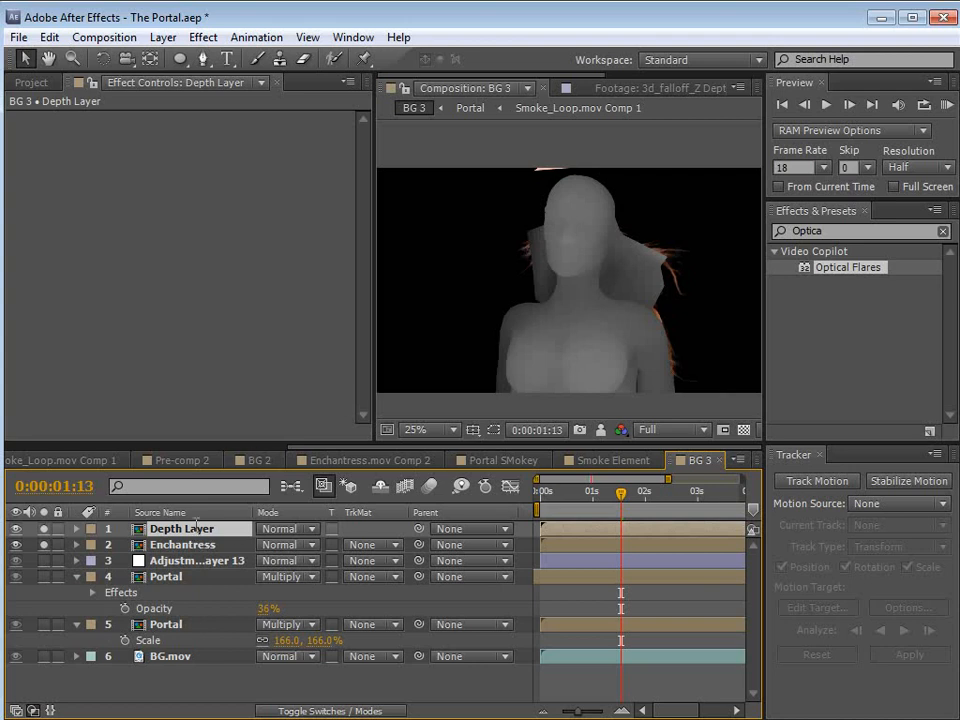
Step: Apply Levels to the Depth Layer with Input Black about 13236 and Input White about 15549 to isolate the face
left_click(212, 40)
mouse_move(272, 212)
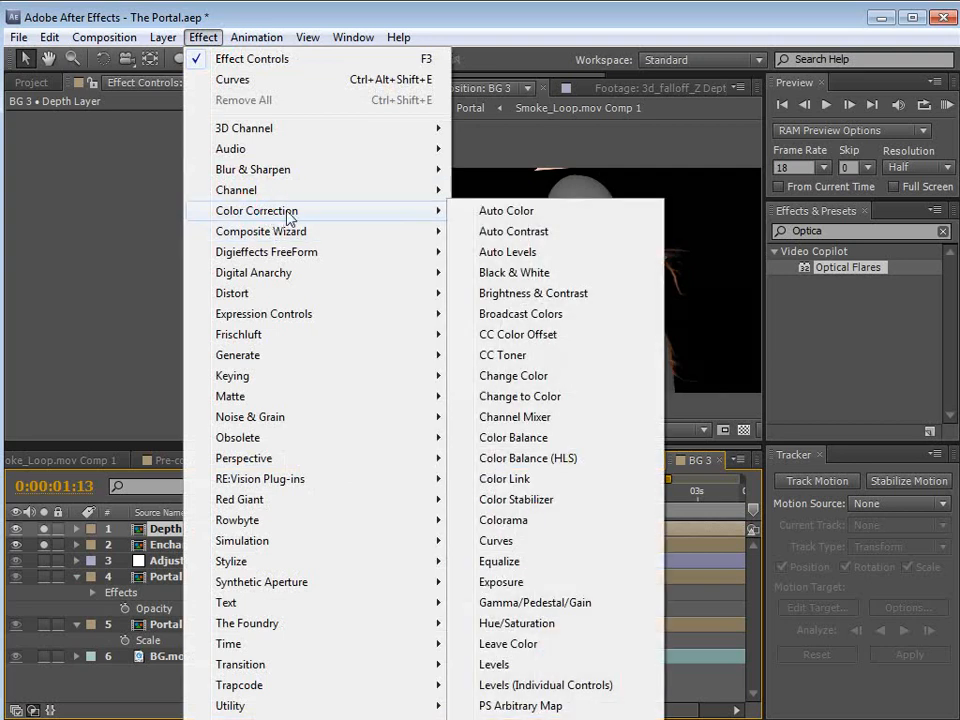
left_click(505, 665)
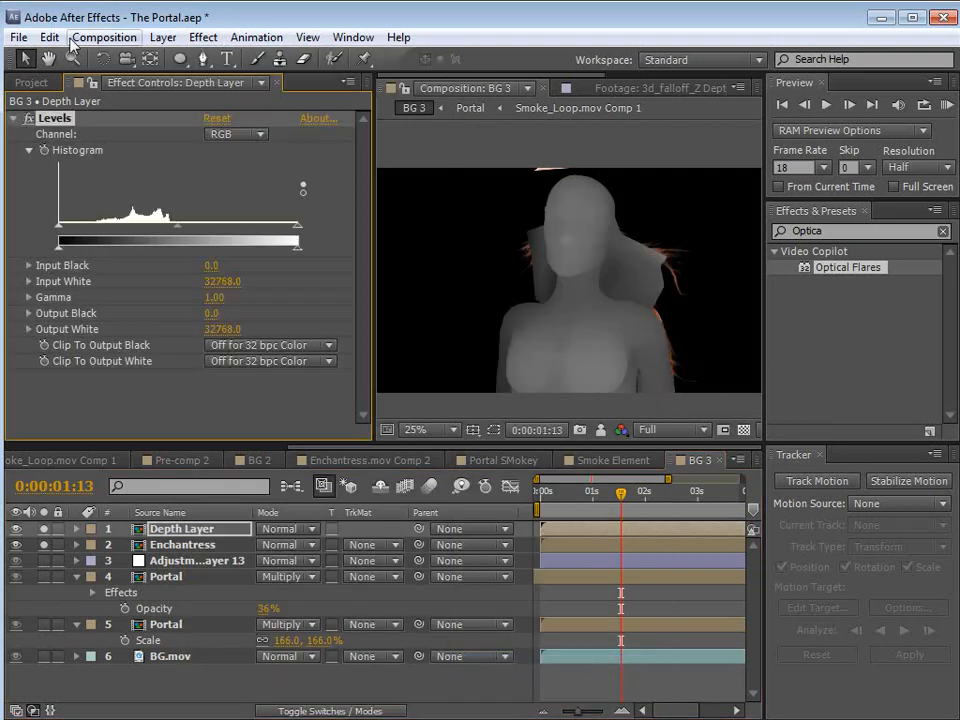
left_click_drag(60, 233, 120, 236)
left_click_drag(299, 233, 203, 232)
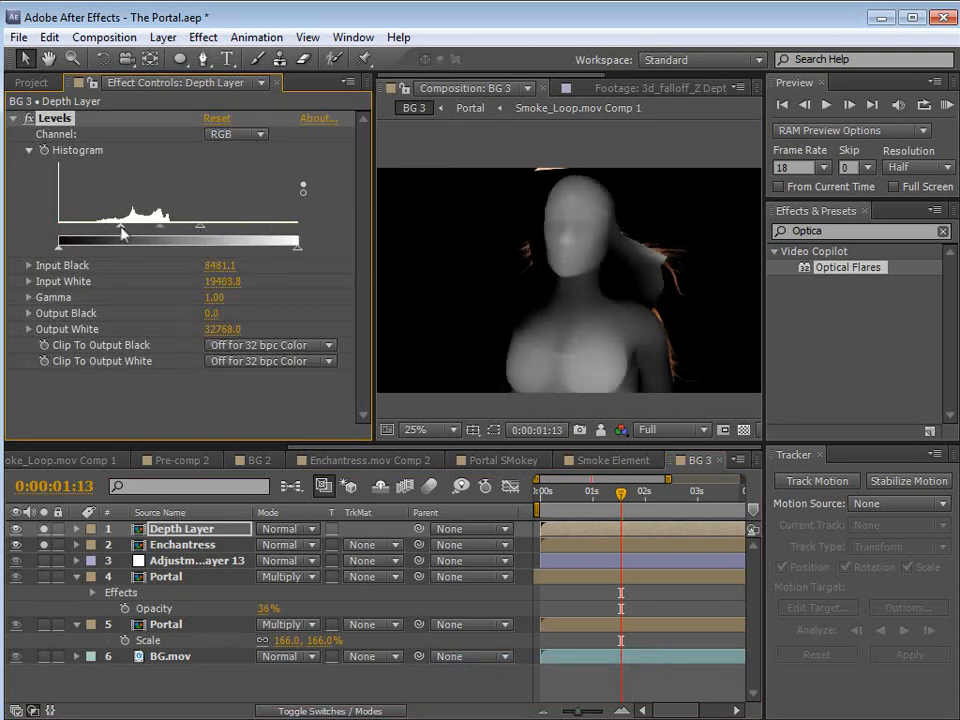
scroll(591, 289, "up", 2)
left_click_drag(121, 229, 157, 236)
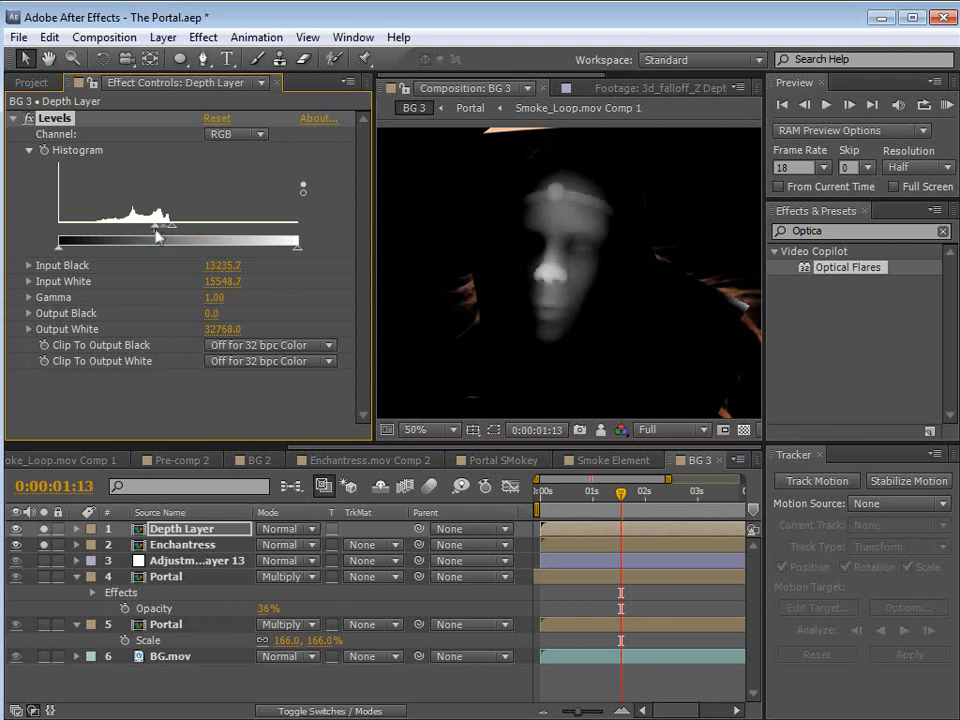
Step: Add an Exposure effect to the Depth Layer, place it above Levels and set its exposure to 0.11
left_click(203, 37)
mouse_move(253, 212)
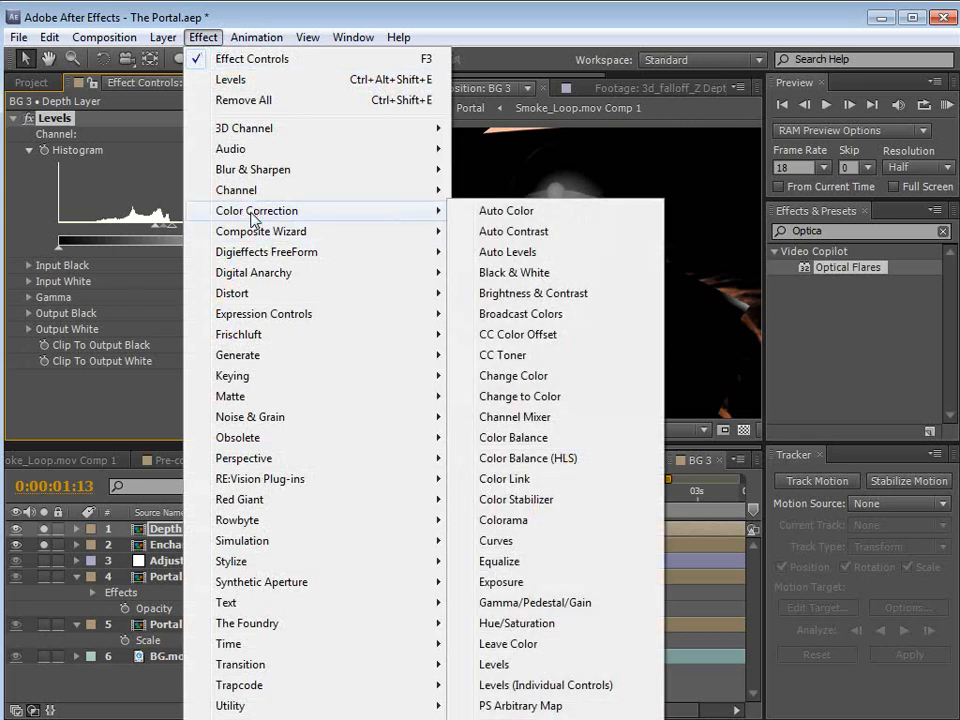
left_click(501, 582)
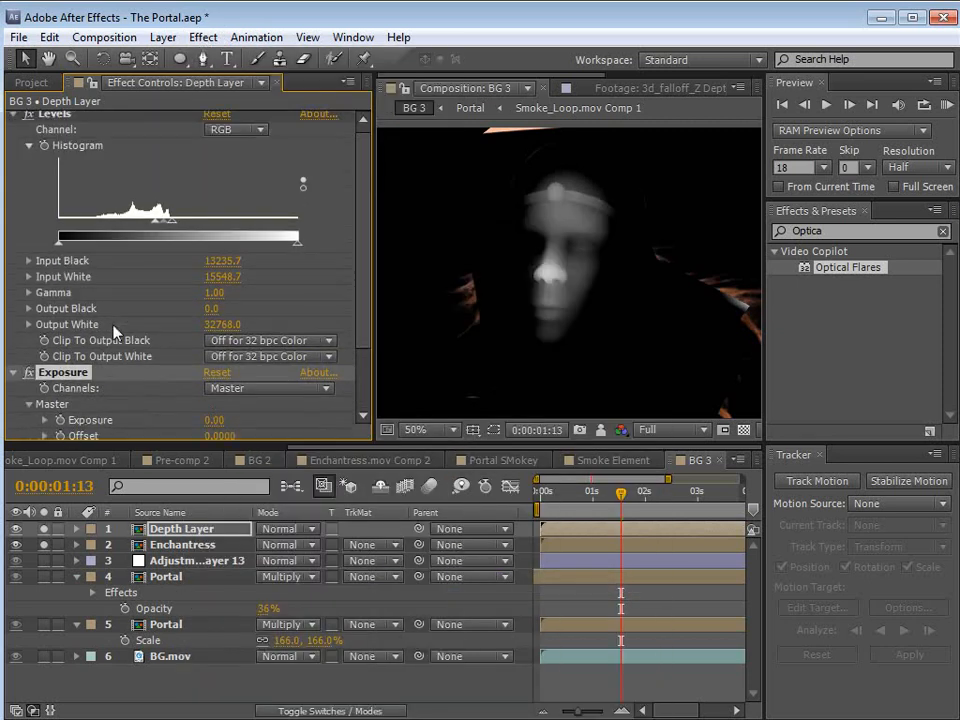
left_click_drag(70, 378, 46, 86)
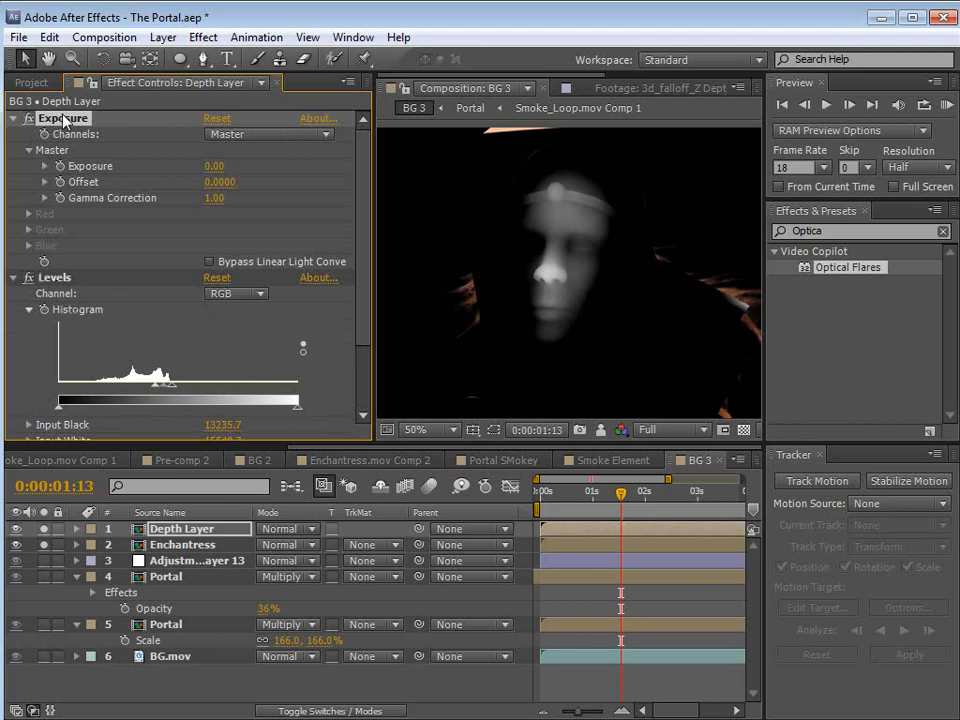
left_click_drag(214, 166, 240, 238)
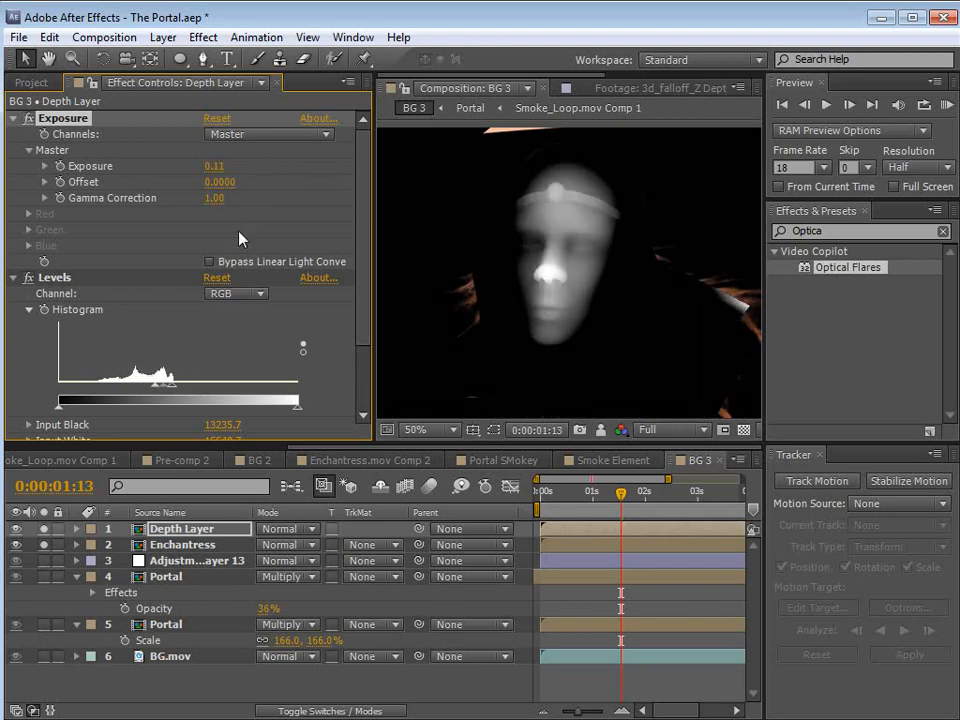
Step: Use the Depth Layer as a luma track matte for the Enchantress layer
left_click(171, 552)
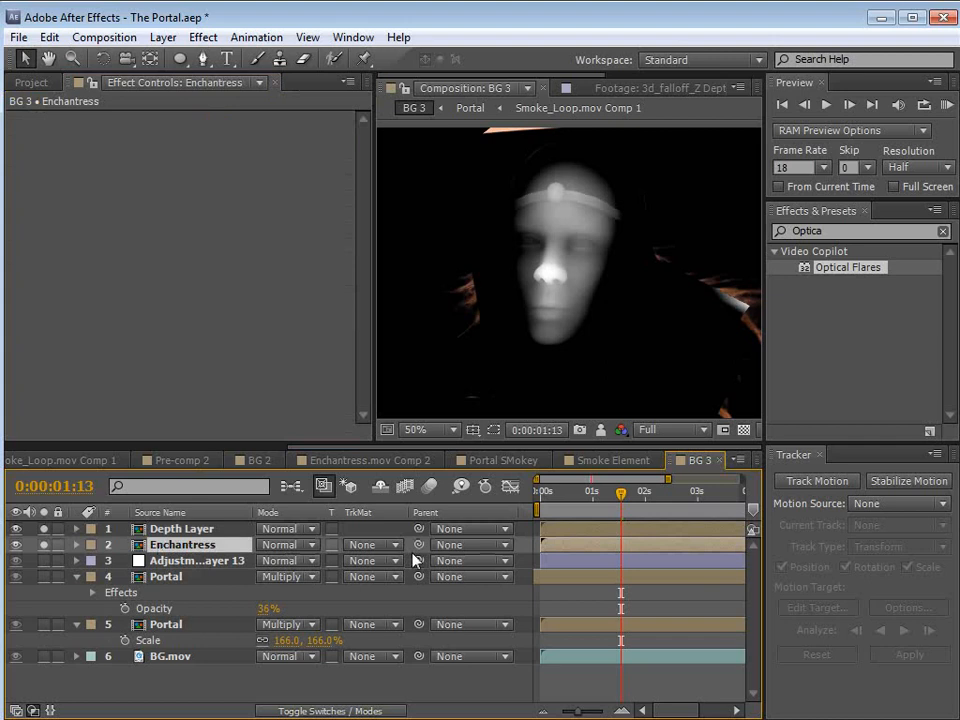
left_click(376, 545)
left_click(405, 636)
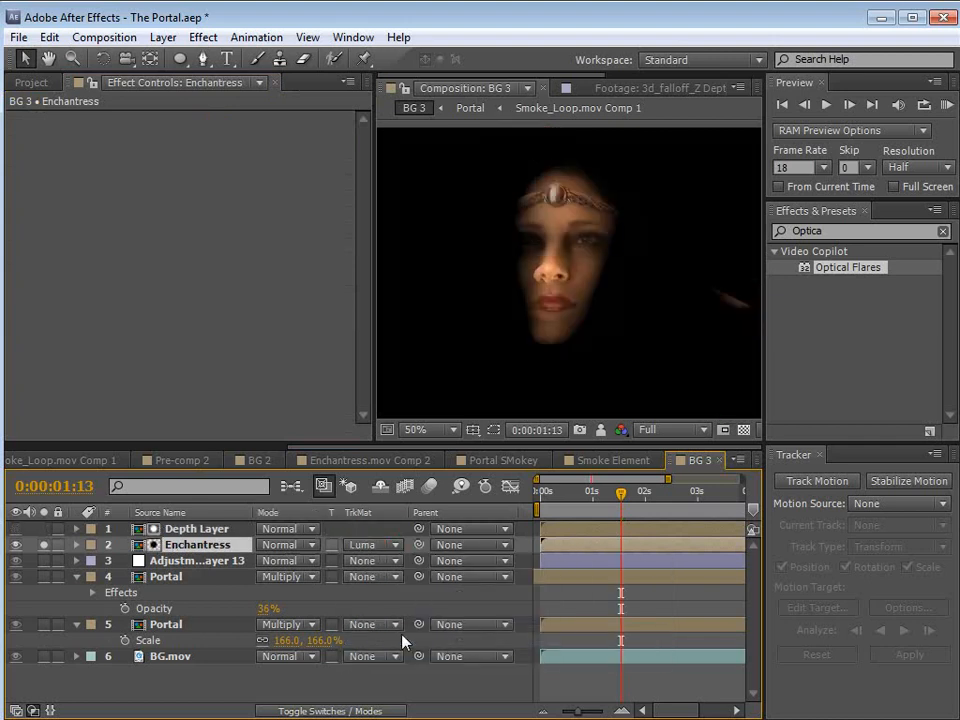
Step: Scale the Depth Layer to 96% to fit the matte to the enchantress's face
left_click(191, 530)
scroll(567, 284, "up", 2)
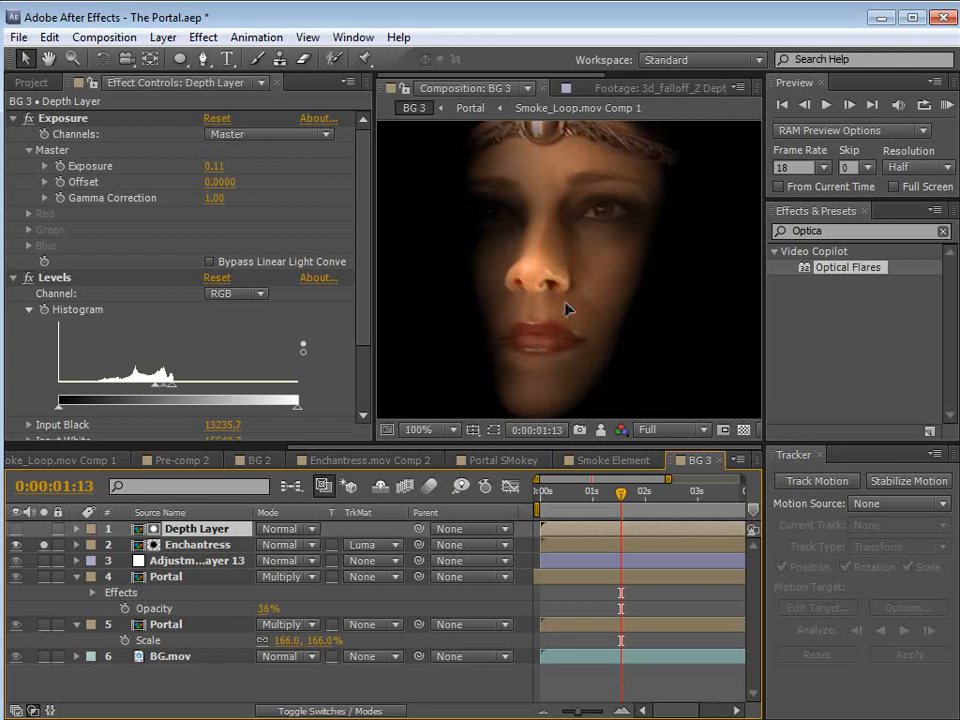
key("s")
scroll(570, 309, "down", 2)
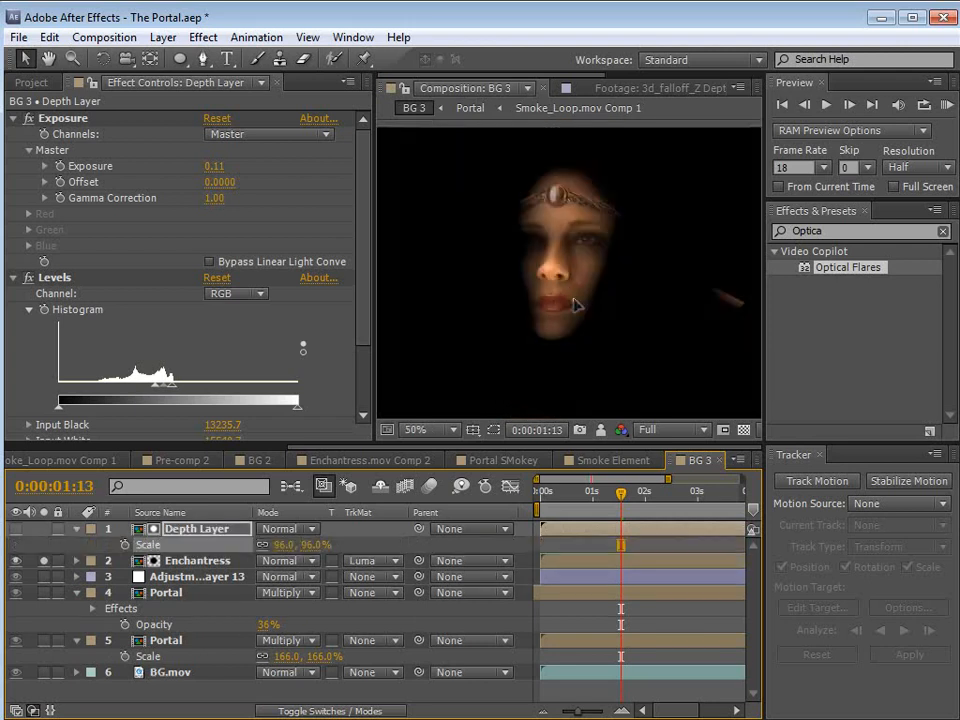
Step: Add Fast Blur to the Depth Layer, place it above Exposure, set its blurriness to 4 and check the matte edges
left_click(203, 37)
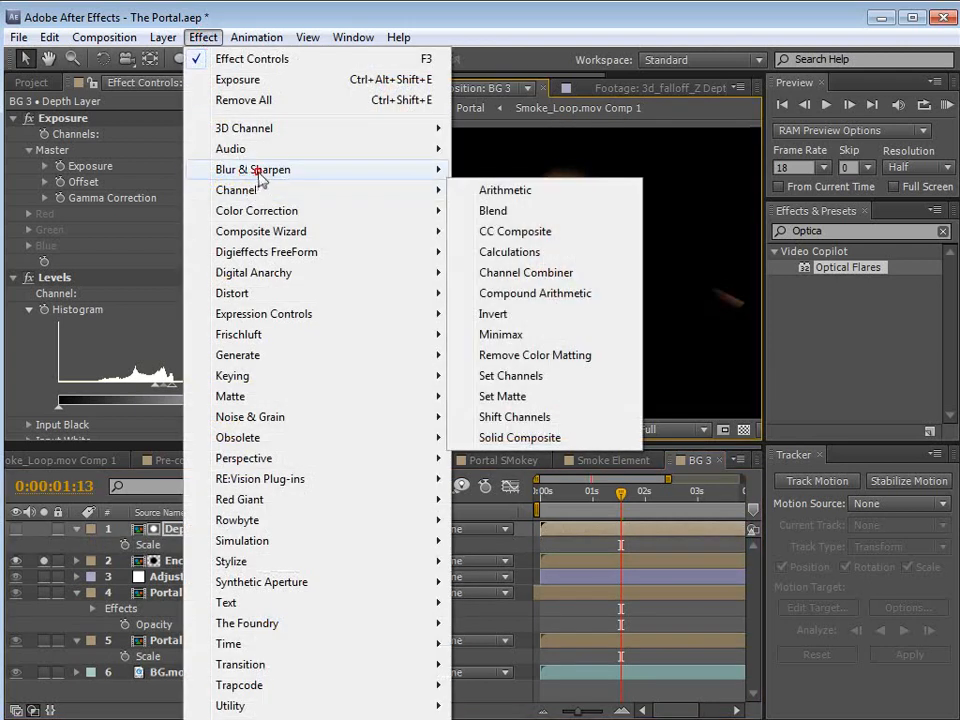
mouse_move(258, 172)
left_click(626, 336)
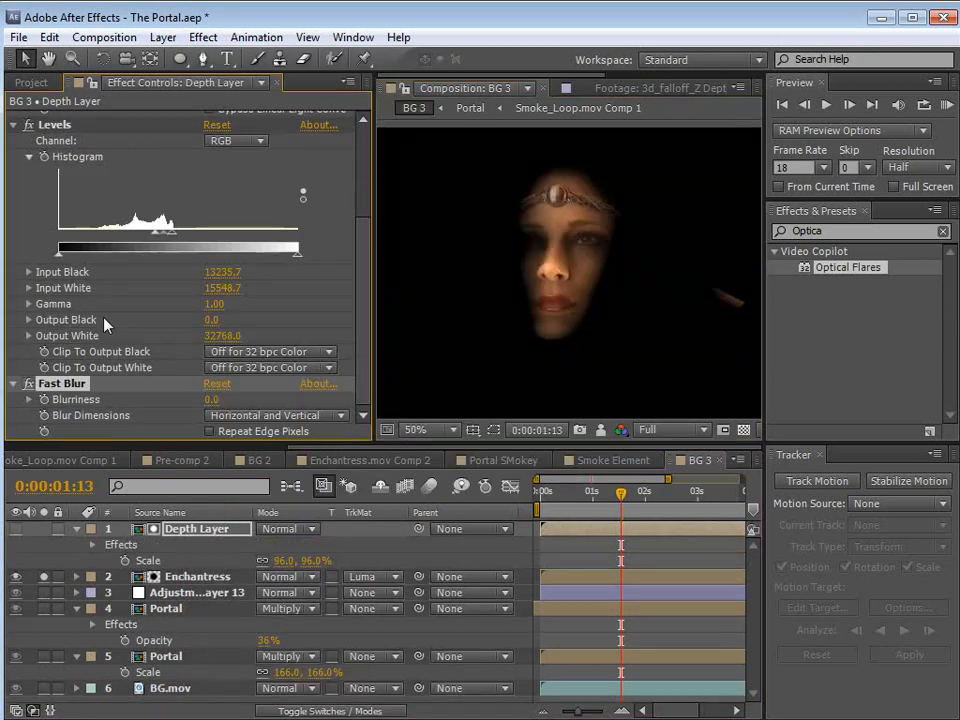
left_click_drag(55, 390, 148, 143)
left_click(211, 134)
type("4")
key("Return")
scroll(578, 269, "up", 2)
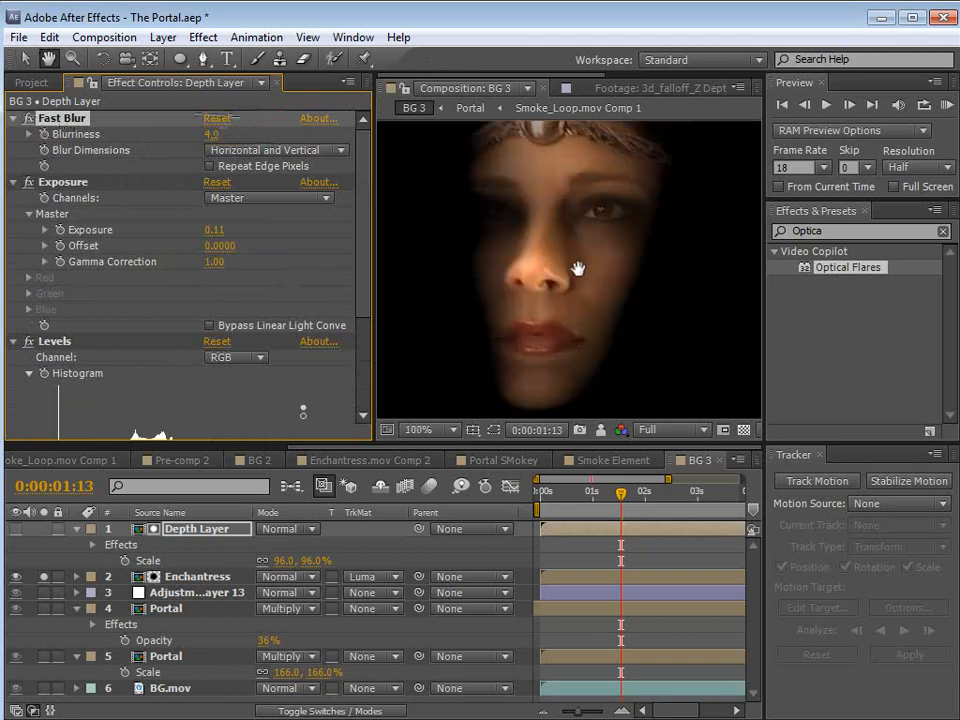
scroll(578, 265, "down", 2)
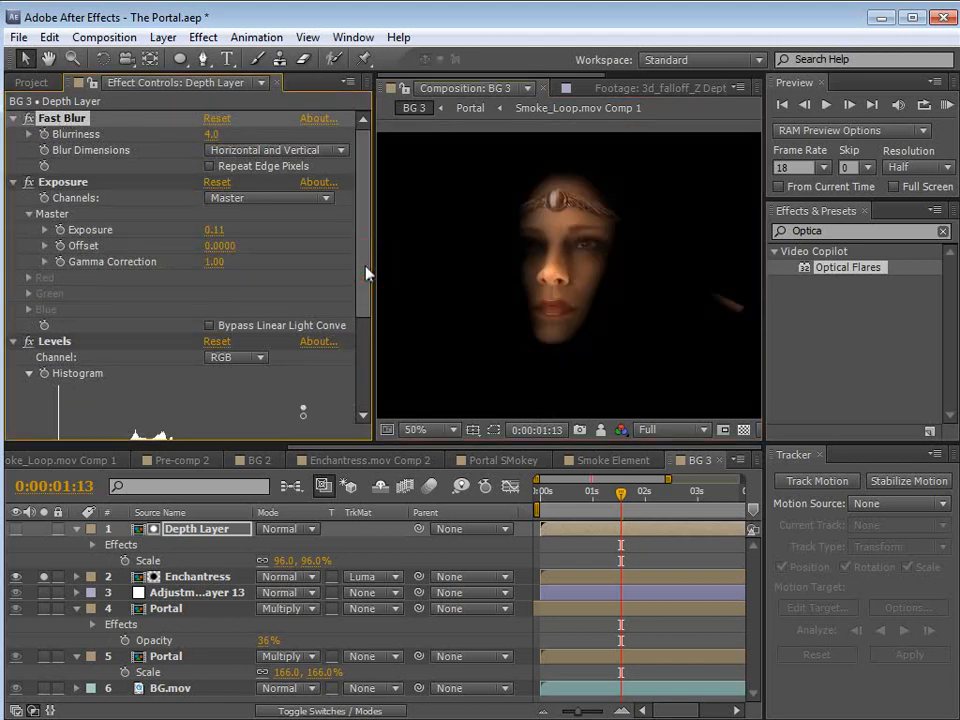
Step: Lower the exposure in the Depth Layer's Exposure effect to -0.03 to reveal less of the face
left_click(63, 182)
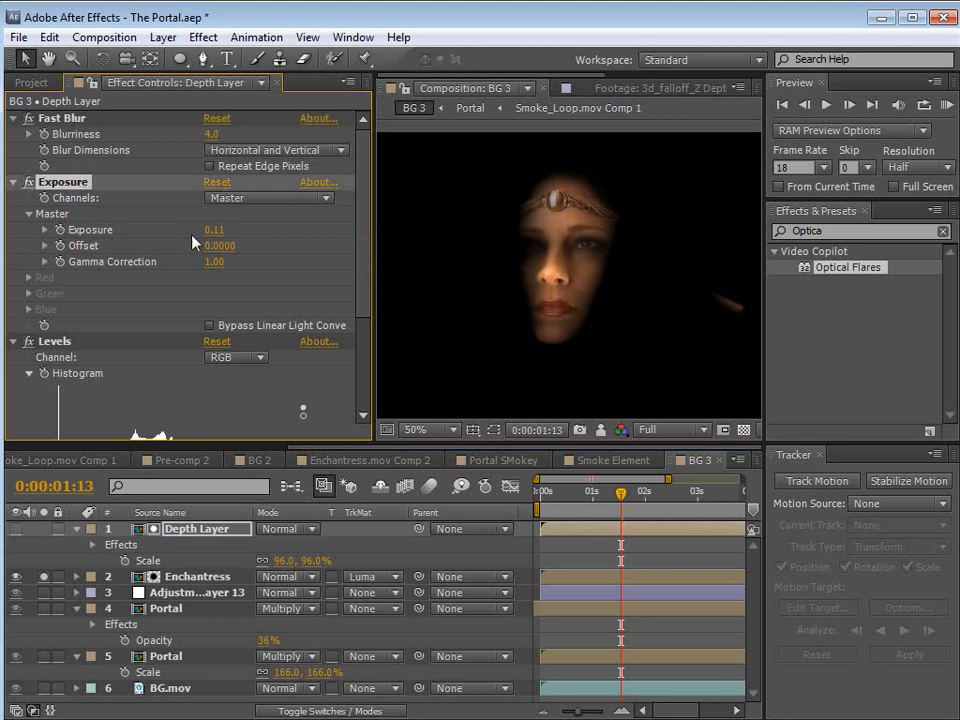
left_click(44, 230)
mouse_move(208, 263)
left_mouse_down()
mouse_move(190, 263)
mouse_move(251, 263)
mouse_move(214, 281)
mouse_move(200, 258)
left_mouse_up()
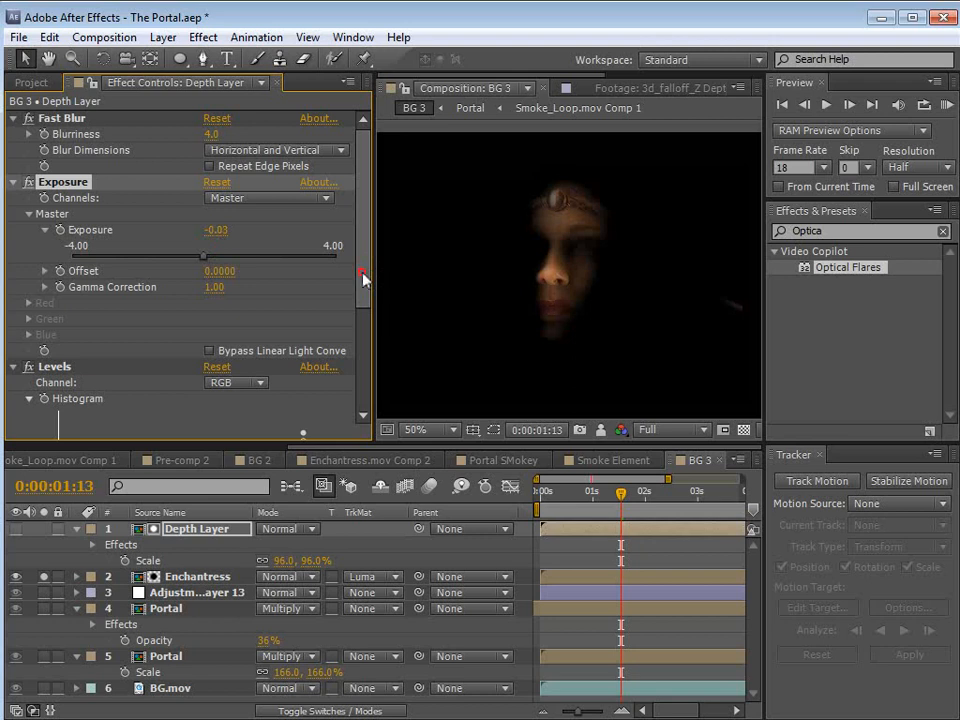
Step: Raise the exposure in the Depth Layer's Exposure effect to 0.34 and turn off solo on the Enchantress layer
scroll(350, 300, "down", 4)
left_click(62, 256)
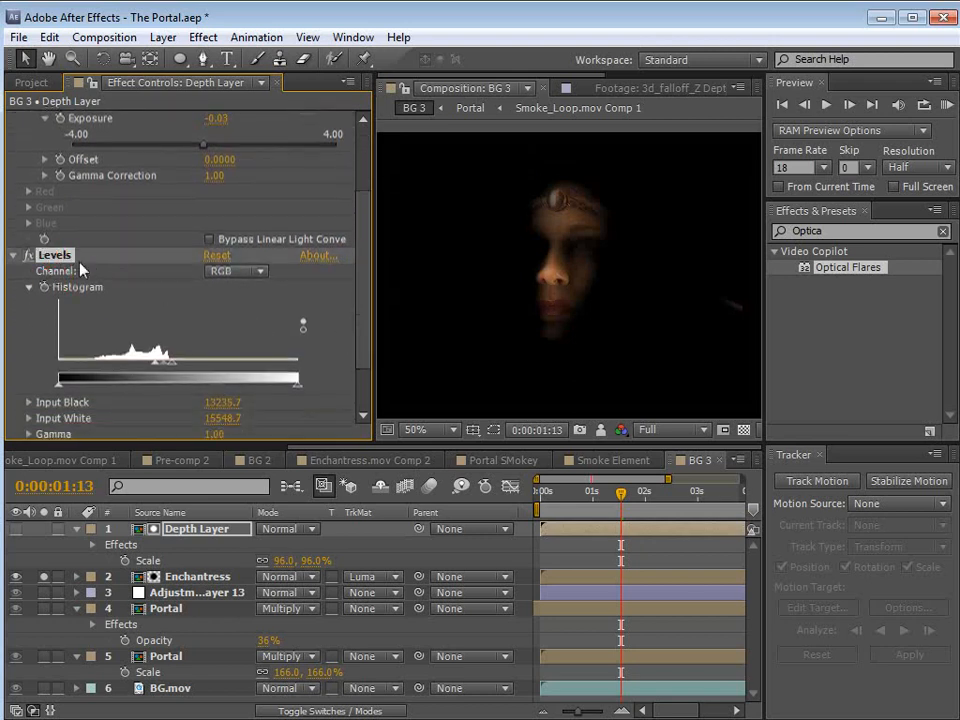
left_click_drag(155, 366, 180, 370)
left_click_drag(361, 354, 361, 314)
mouse_move(202, 226)
left_mouse_down()
mouse_move(189, 231)
mouse_move(230, 236)
mouse_move(217, 240)
left_mouse_up()
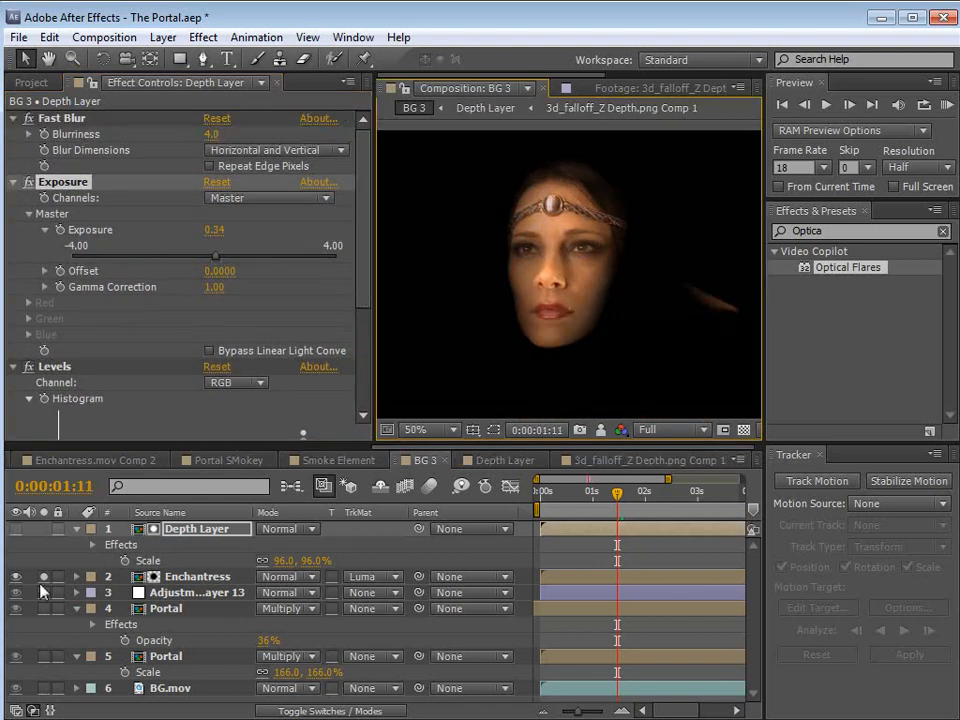
left_click(44, 578)
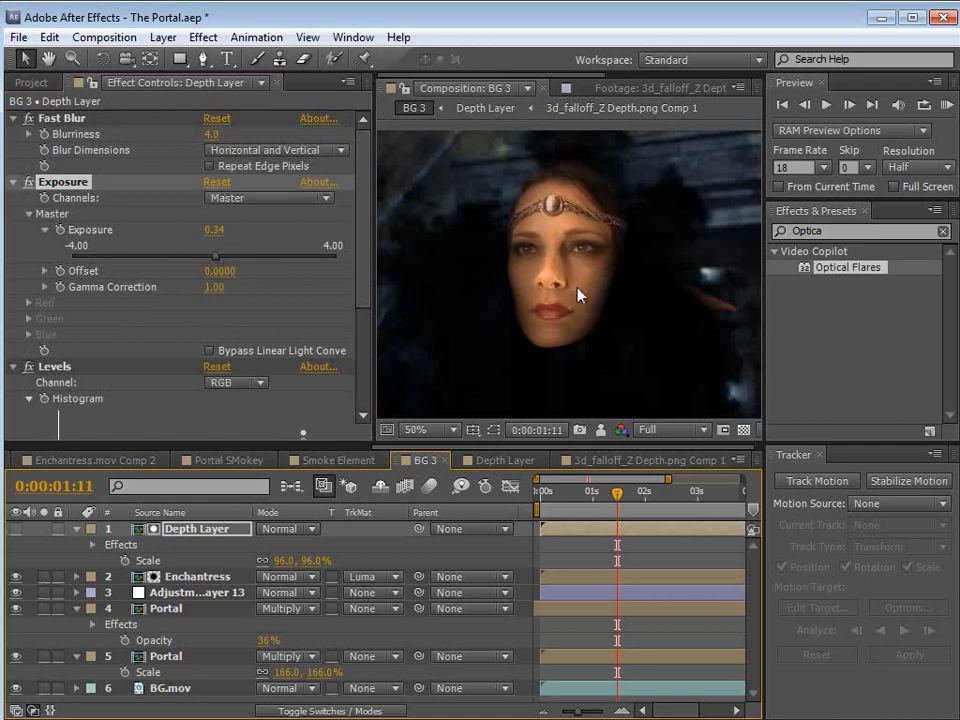
Step: Select the Depth Layer and Enchantress layers together and move them lower in the frame to sit within the dark smoke
scroll(590, 310, "down", 2)
key("v")
left_click(190, 575)
left_click(184, 531)
left_click(185, 589, "shift")
left_click(158, 608)
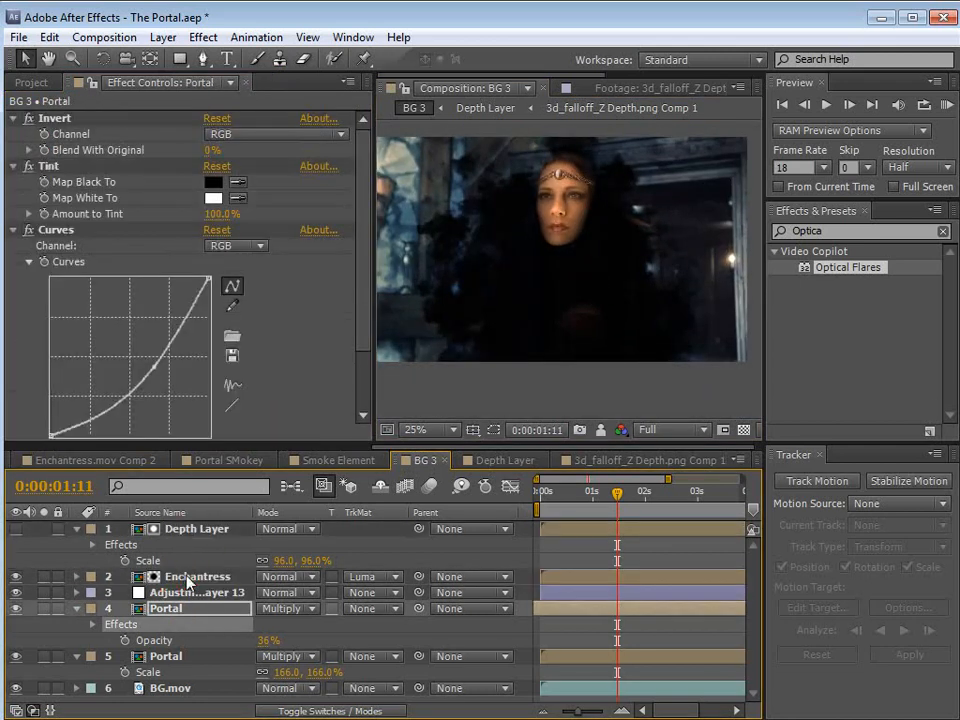
left_click(190, 576)
left_click_drag(567, 222, 548, 276)
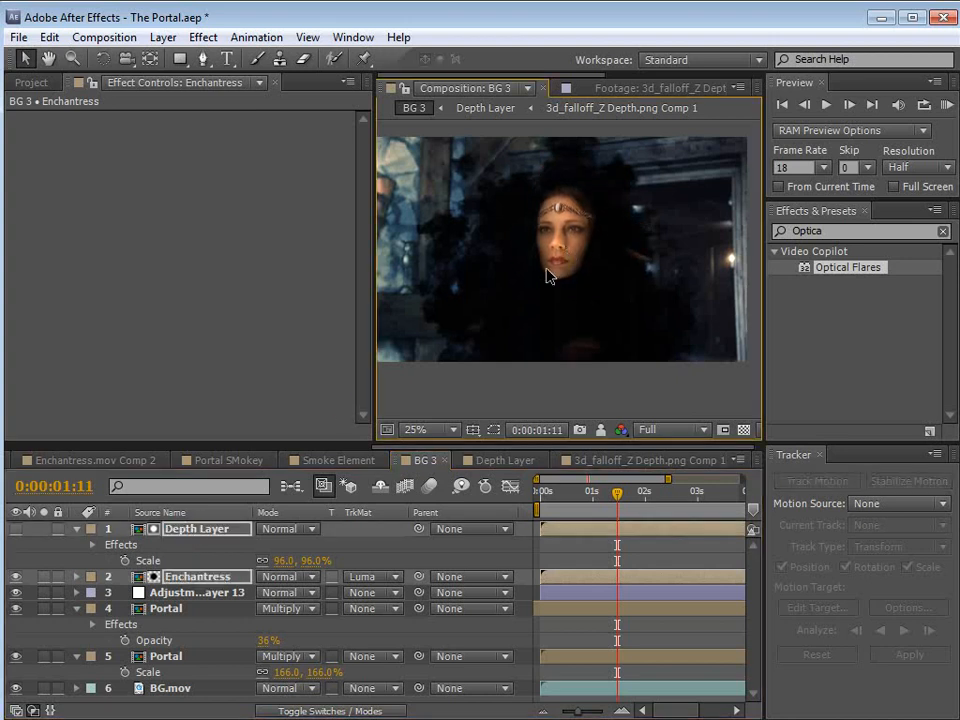
Step: Move Adjustment Layer 13 above all other layers so its color correction also affects the enchantress
left_click(187, 594)
left_click_drag(172, 600, 183, 533)
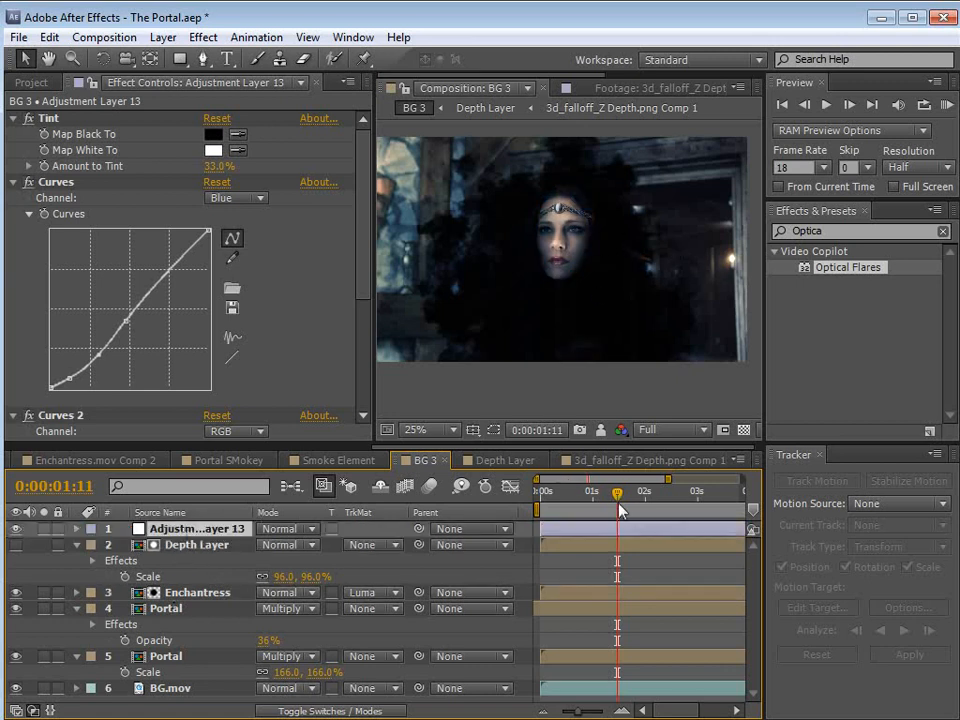
Step: Keyframe the Depth Layer's Exposure at -0.45 and move the keyframe back to just before one second
left_click(224, 545)
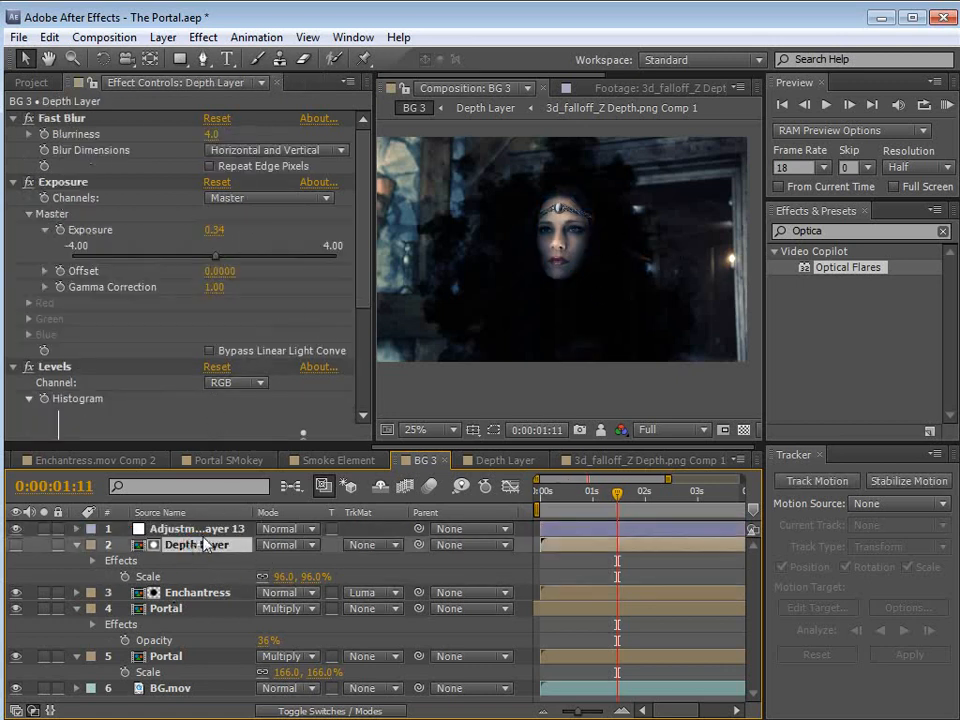
left_click_drag(215, 262, 190, 267)
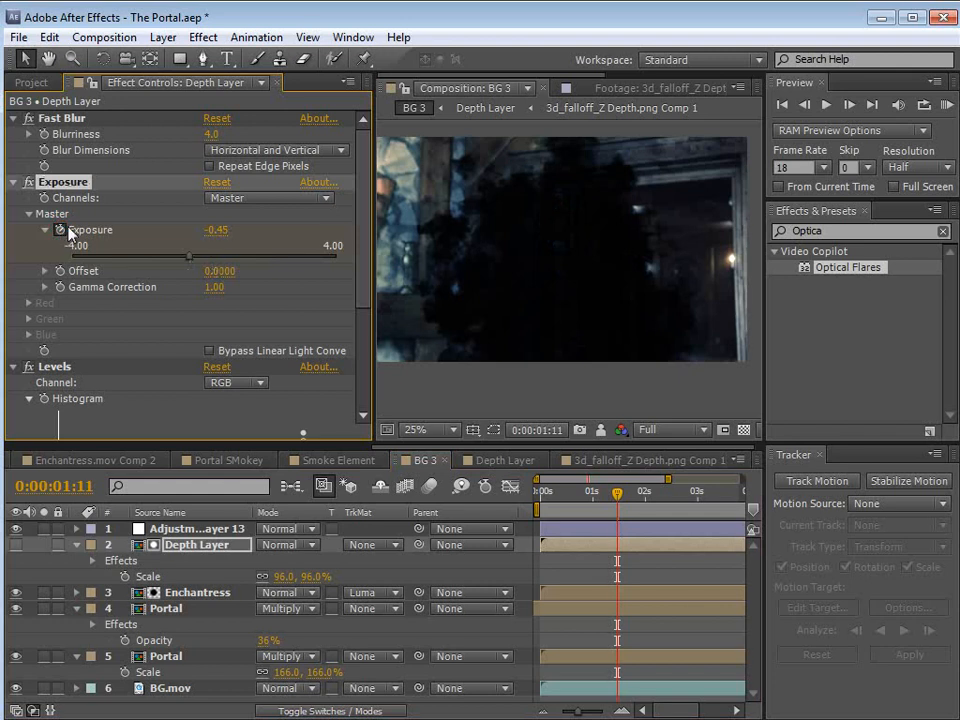
key("u")
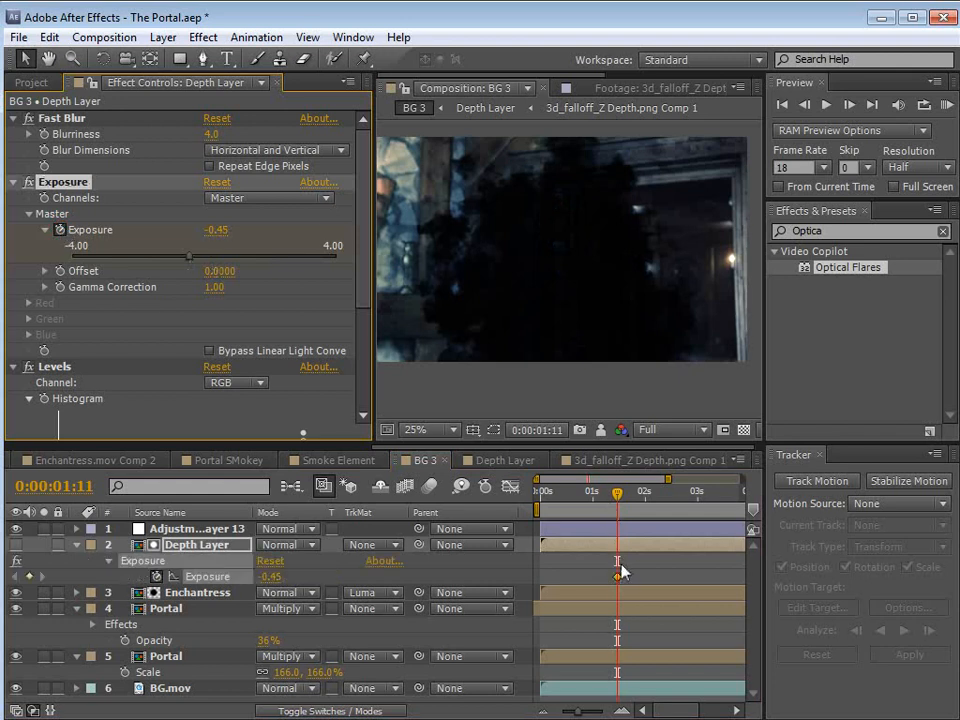
left_click_drag(617, 577, 577, 577)
Step: Keyframe the Depth Layer's Exposure at 1.49 around 0:00:01:20 and end the work area there
left_click_drag(581, 491, 638, 508)
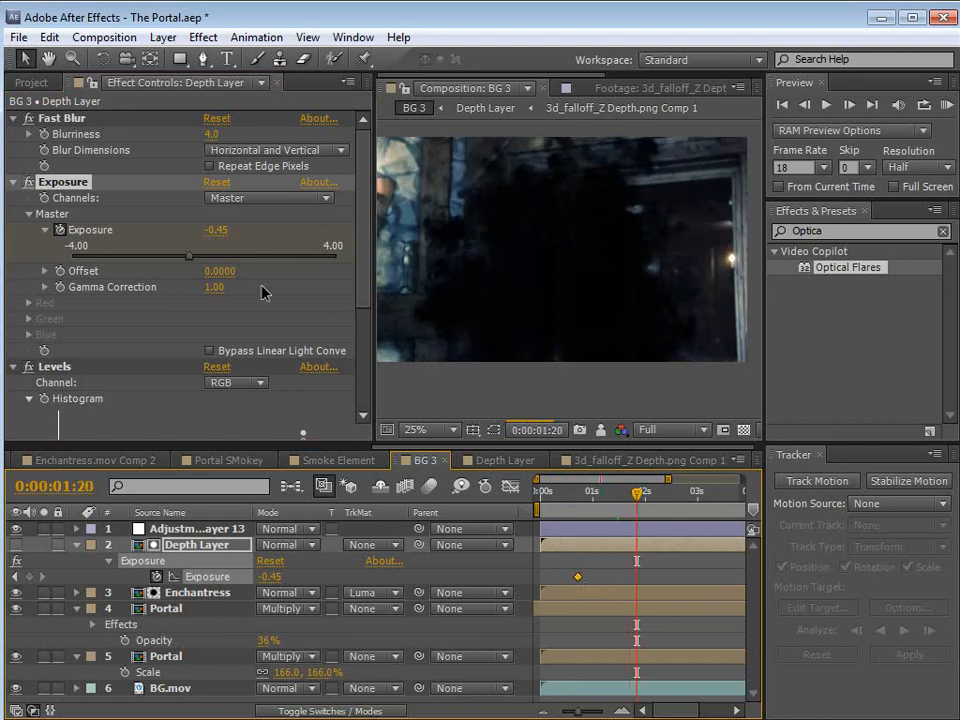
left_click_drag(196, 257, 257, 262)
left_click_drag(637, 493, 636, 520)
key("n")
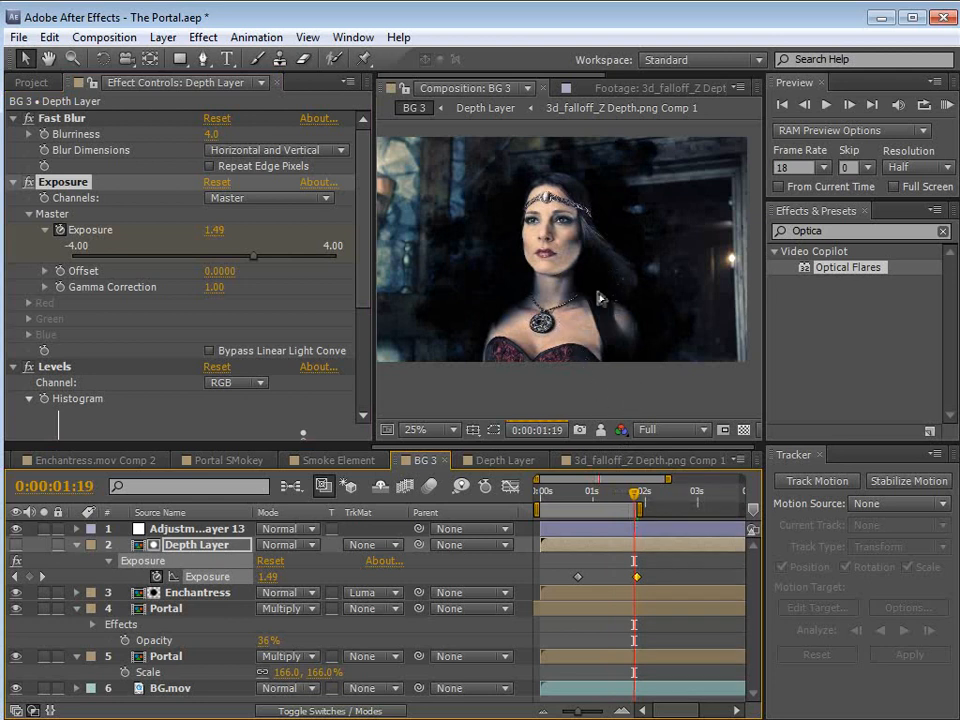
Step: Add Curves to the Enchantress layer and pull the RGB midtones down slightly while holding the shadows near the original line
scroll(600, 300, "up", 1)
left_click(602, 595)
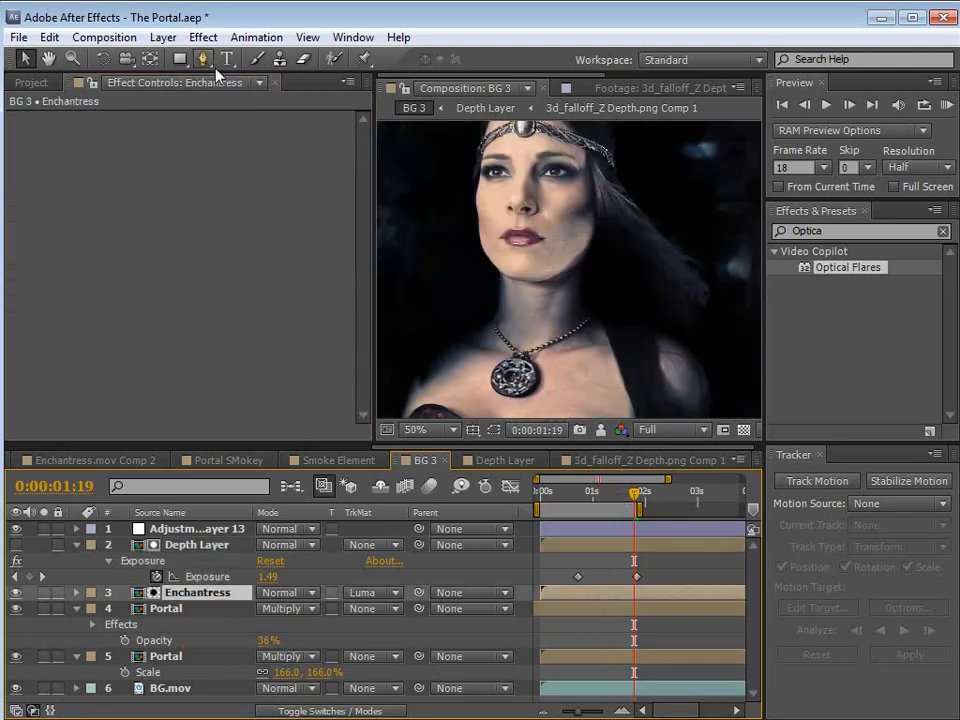
left_click(203, 37)
mouse_move(296, 210)
left_click(496, 540)
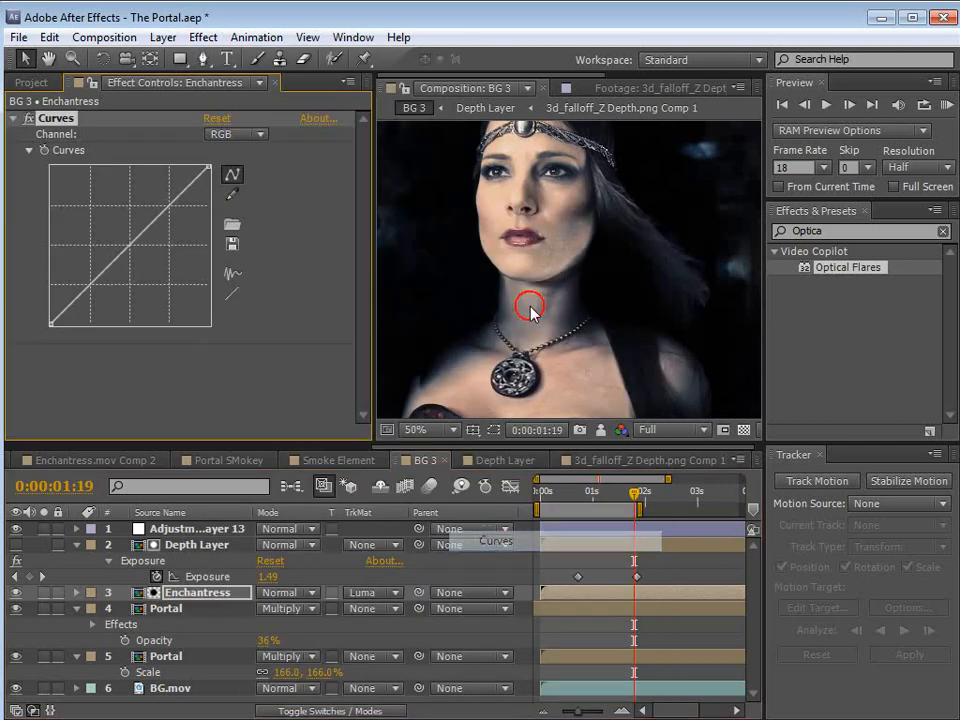
scroll(525, 315, "down", 1)
left_click(130, 256)
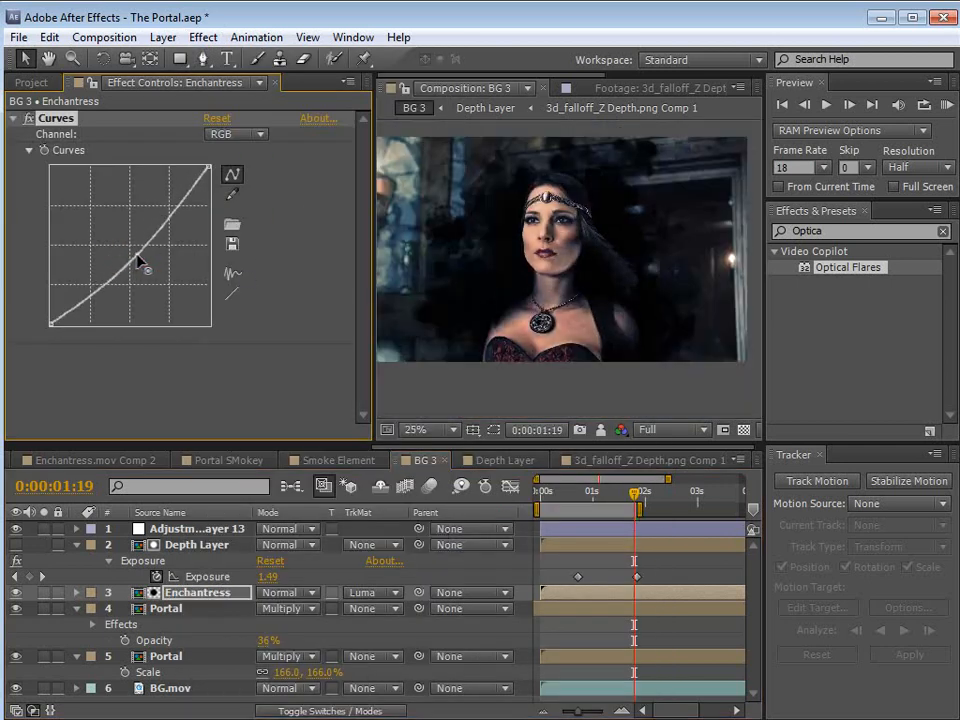
left_click(88, 285)
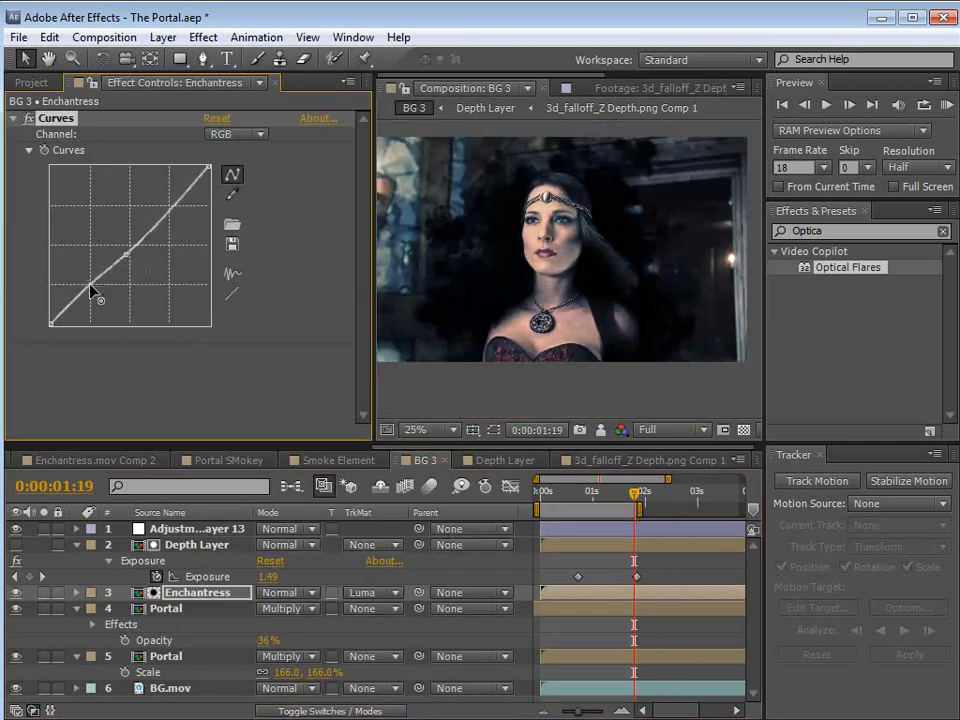
Step: Start the work area around 0:00:00:18 and set the composition to Half resolution with a preview skip of 1
mouse_move(587, 492)
left_mouse_down()
mouse_move(581, 500)
mouse_move(599, 507)
mouse_move(579, 510)
left_mouse_up()
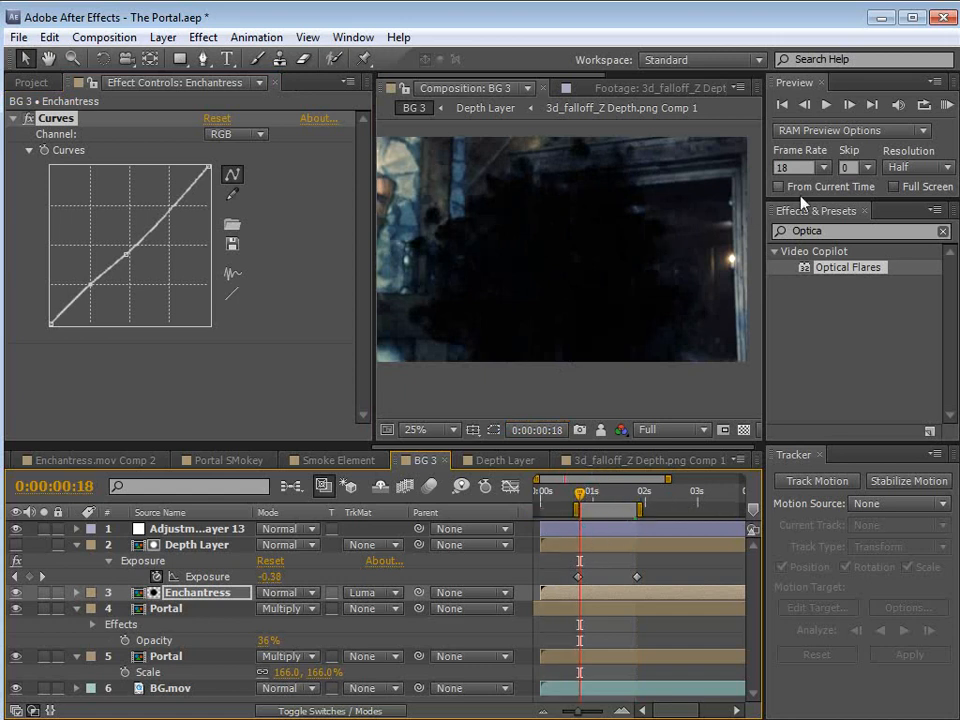
left_click(643, 428)
left_click(675, 499)
left_click(850, 167)
left_click(848, 183)
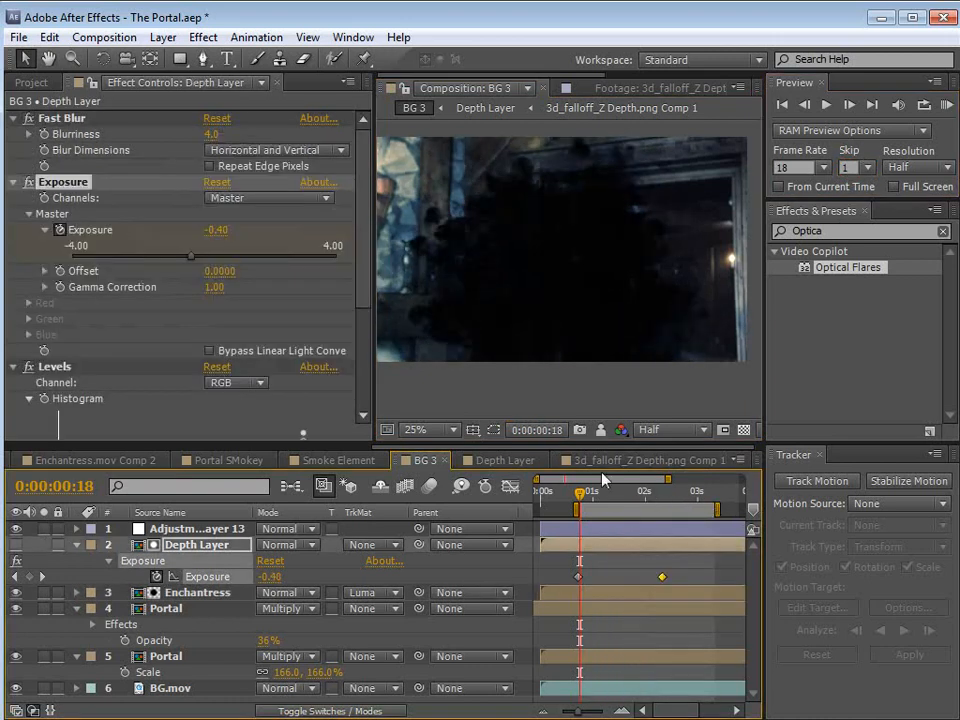
Step: Preview the enchantress reveal in BG 3 and examine the emerging face at 0:00:02:00 and 0:00:02:05
left_click_drag(583, 493, 645, 505)
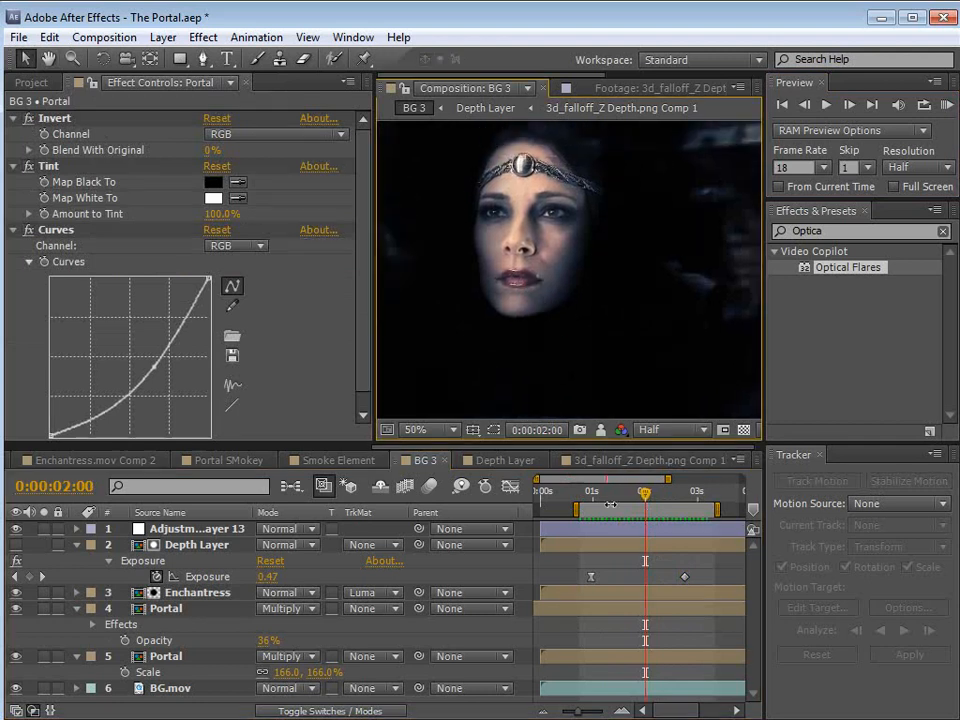
key("KP_0")
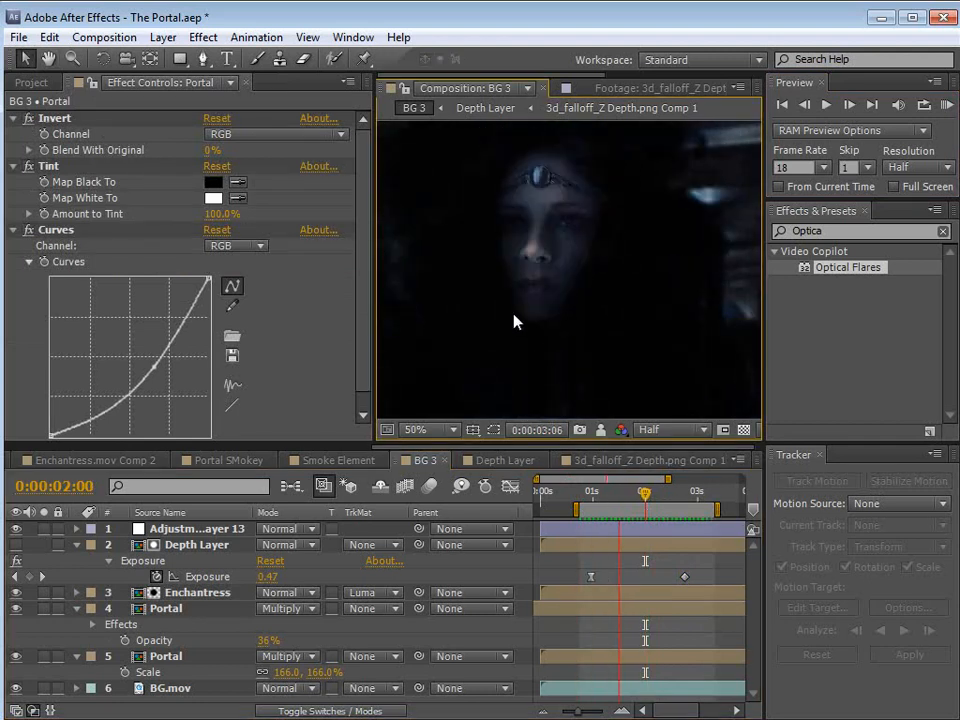
key("space")
scroll(566, 336, "down", 2)
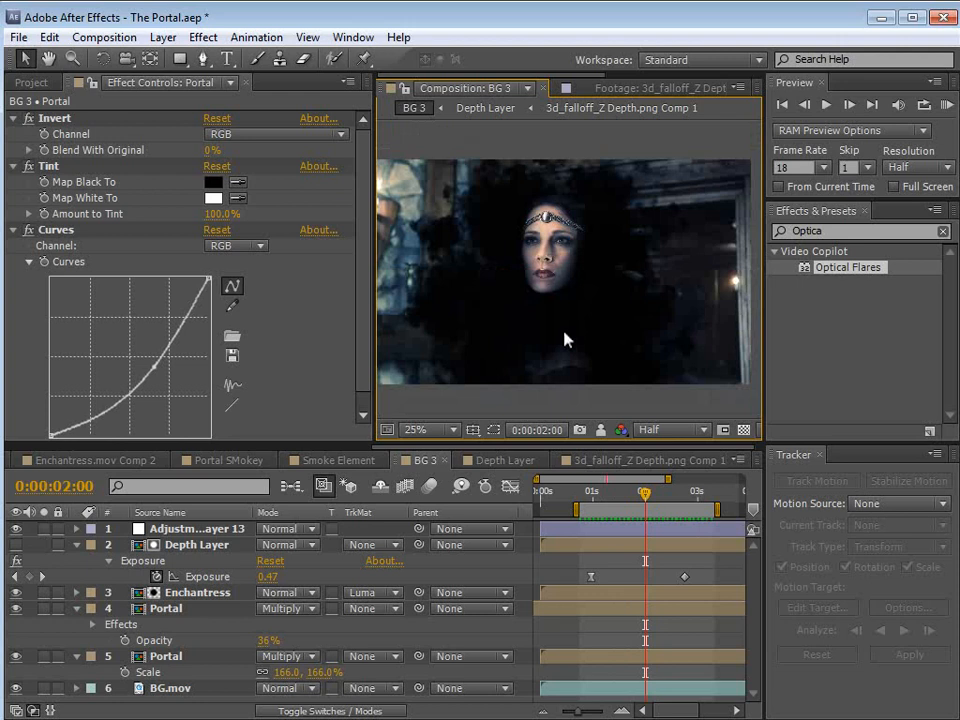
left_click_drag(628, 497, 660, 510)
scroll(545, 341, "up", 2)
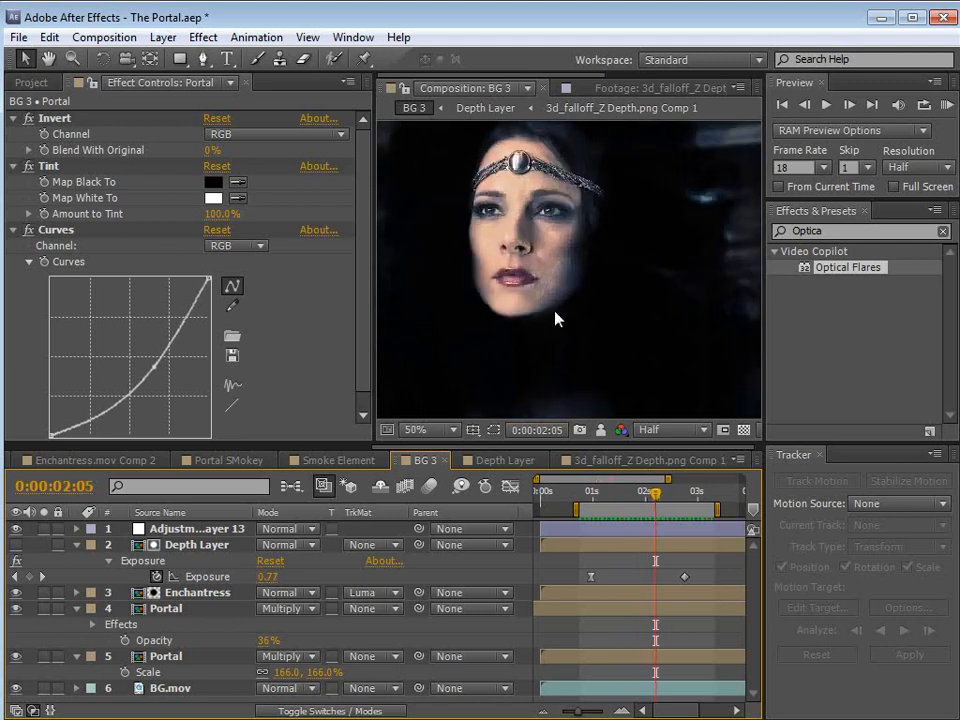
key("comma")
key("comma")
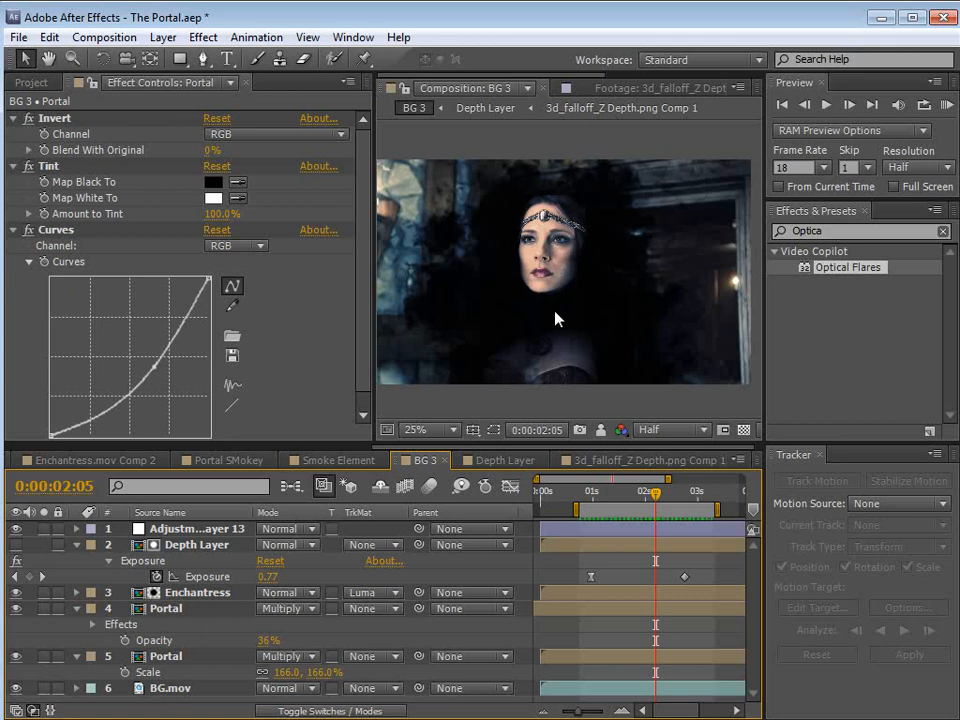
key("KP_0")
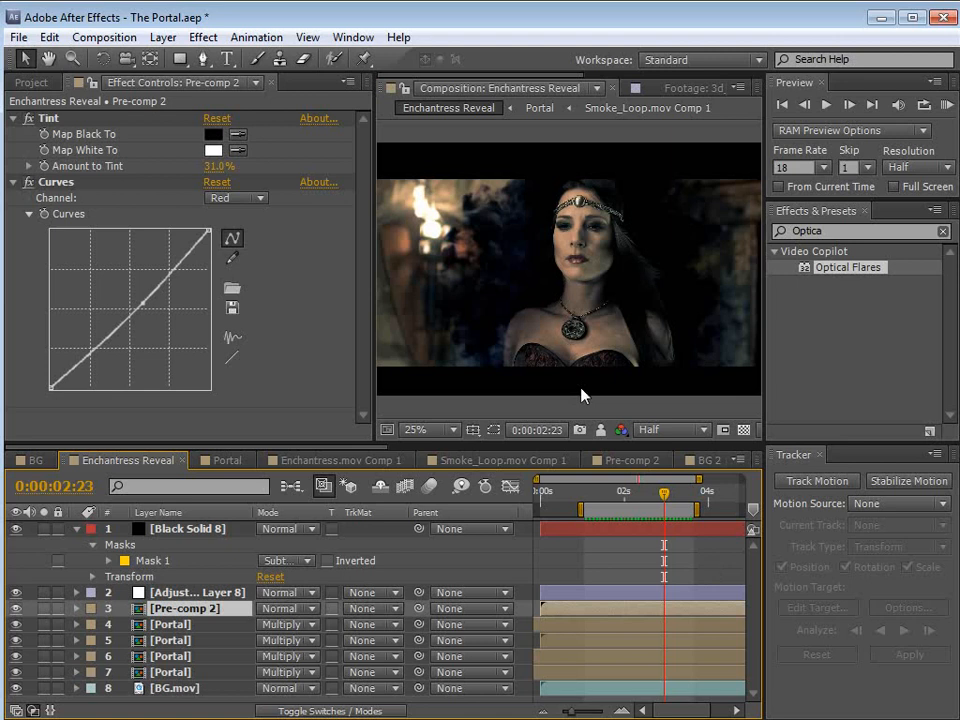
Step: Switch to Firefox, look through the Video Copilot product store down to the product list, and minimize the browser
key("alt+Tab")
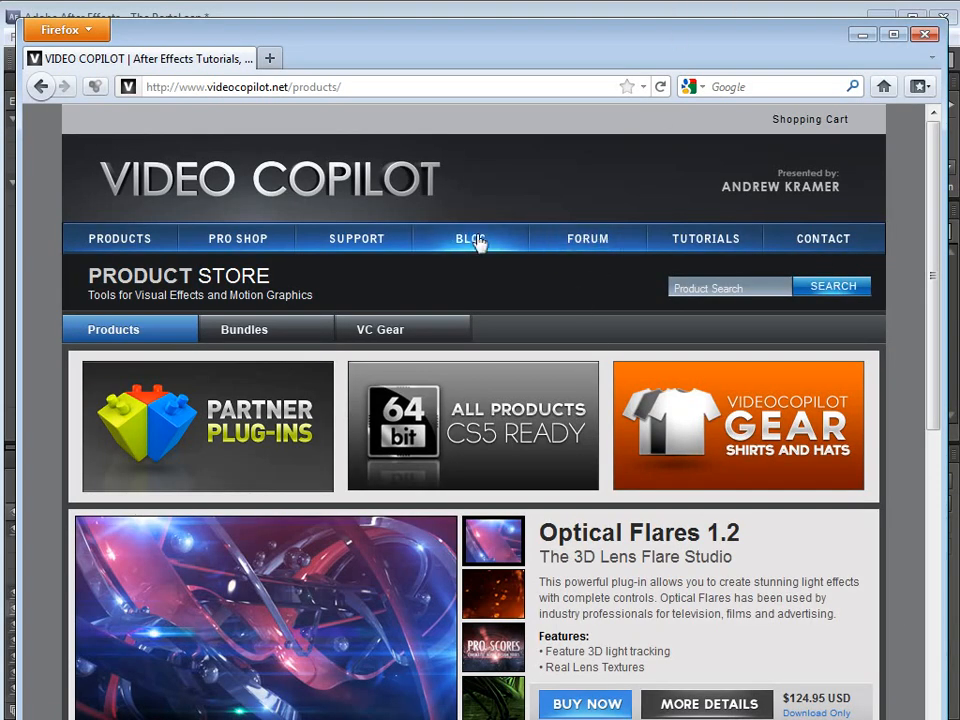
left_click_drag(936, 261, 935, 416)
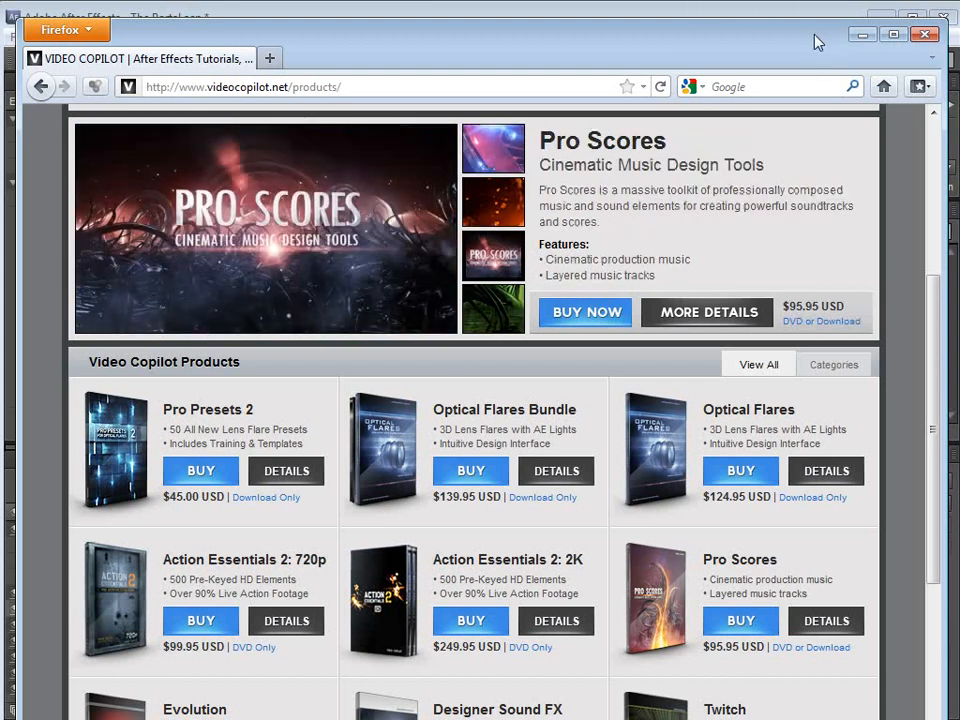
left_click(866, 37)
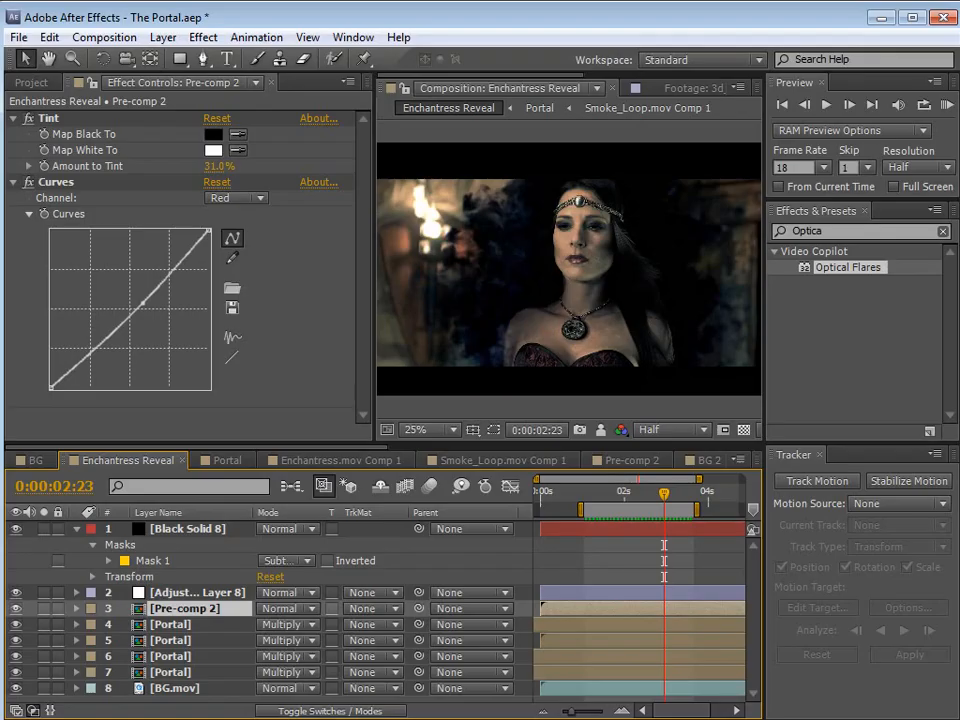
key("alt+Tab")
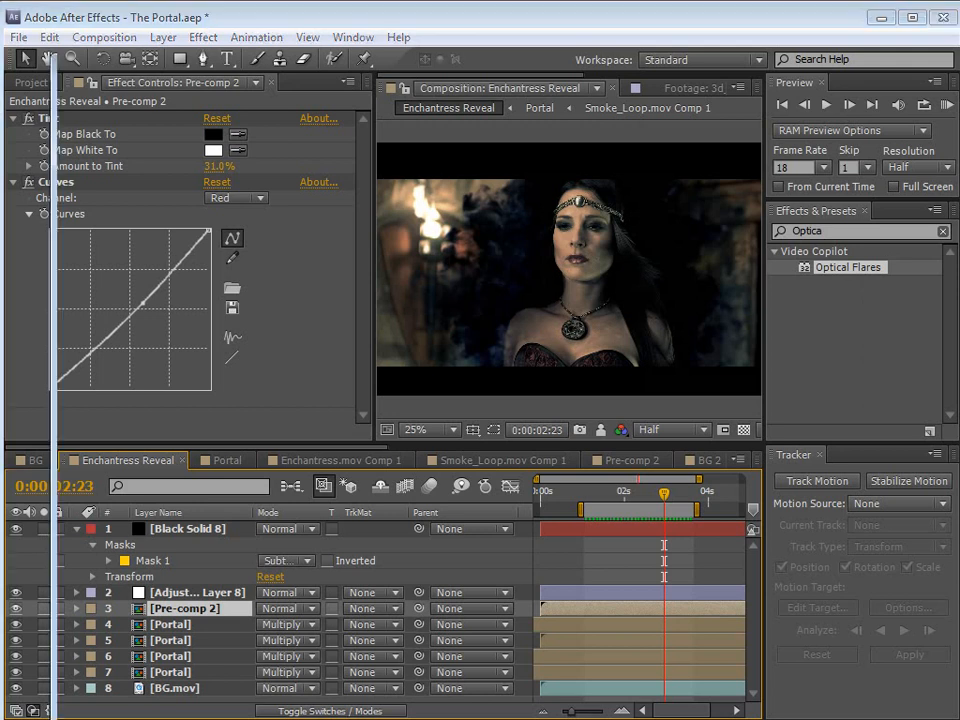